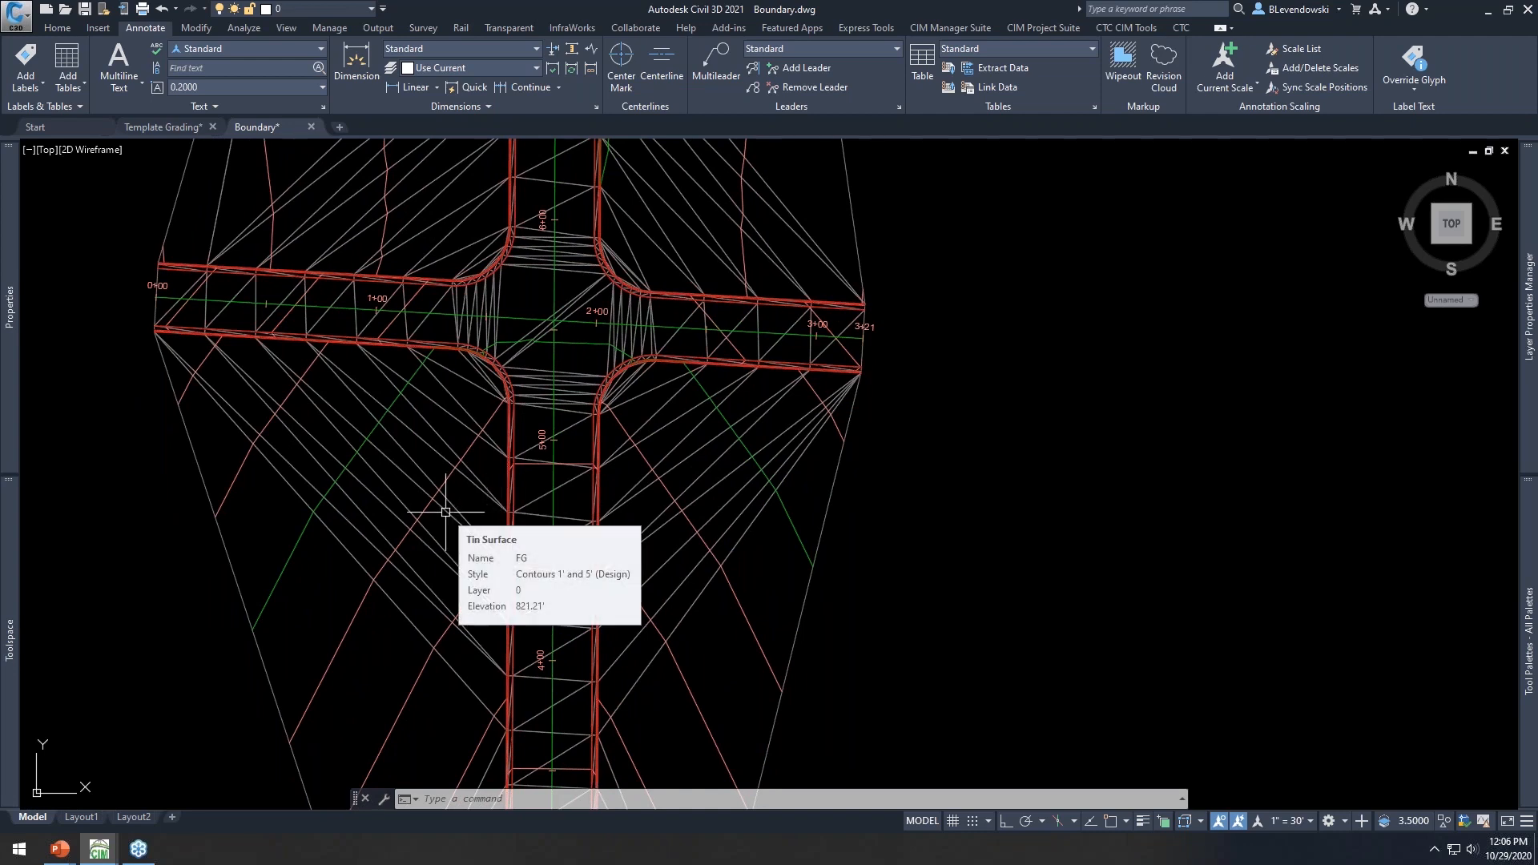
Examine the FG surface triangulation around the road intersections, curb returns and the areas outside the curbs
scroll(593, 515, "down", 5)
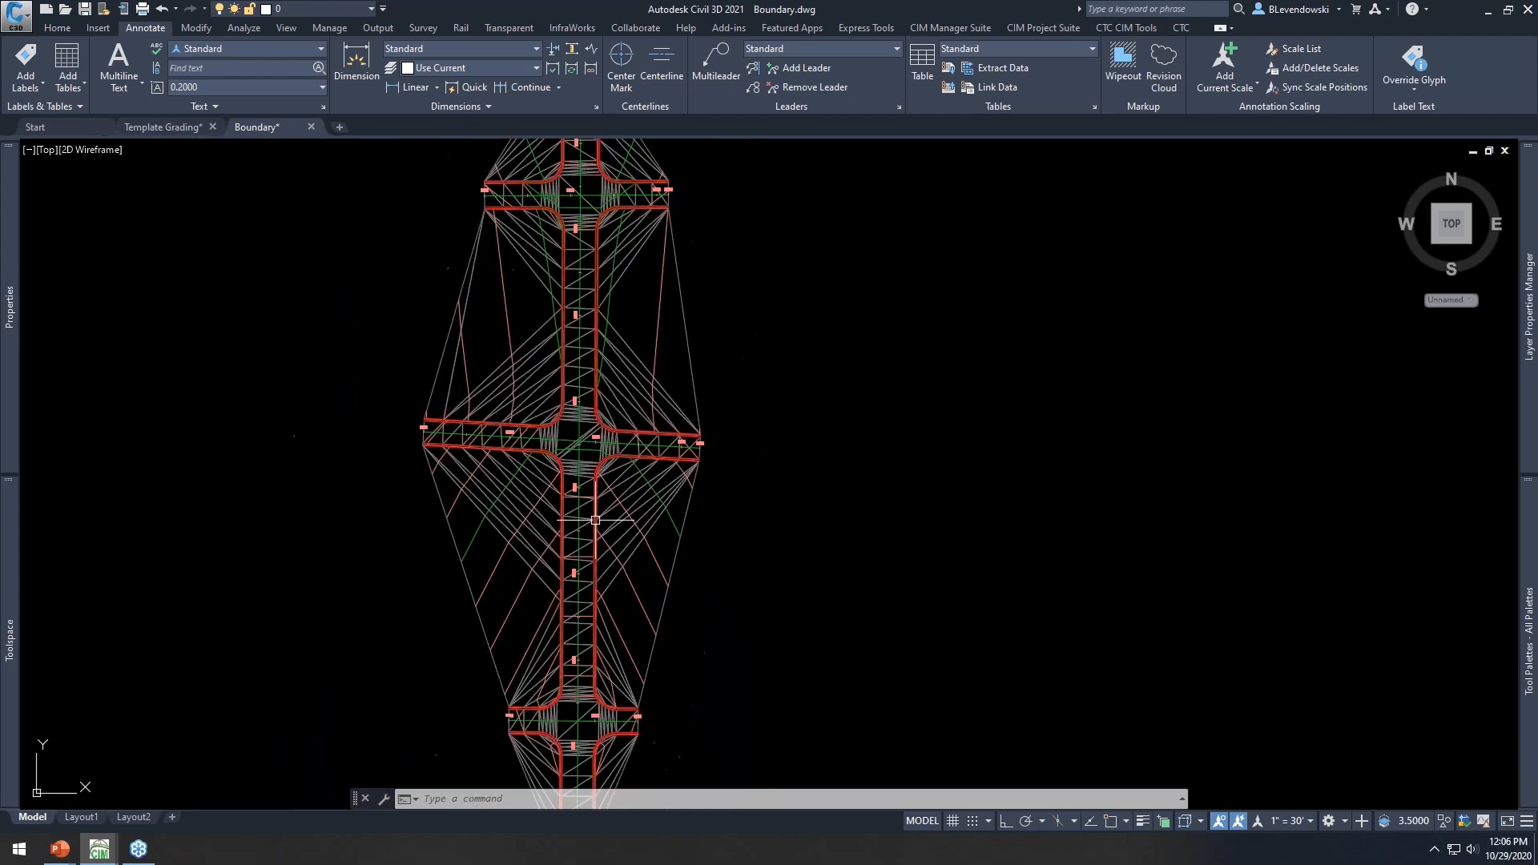
mouse_move(705, 560)
middle_mouse_down()
mouse_move(577, 401)
mouse_move(527, 452)
middle_mouse_up()
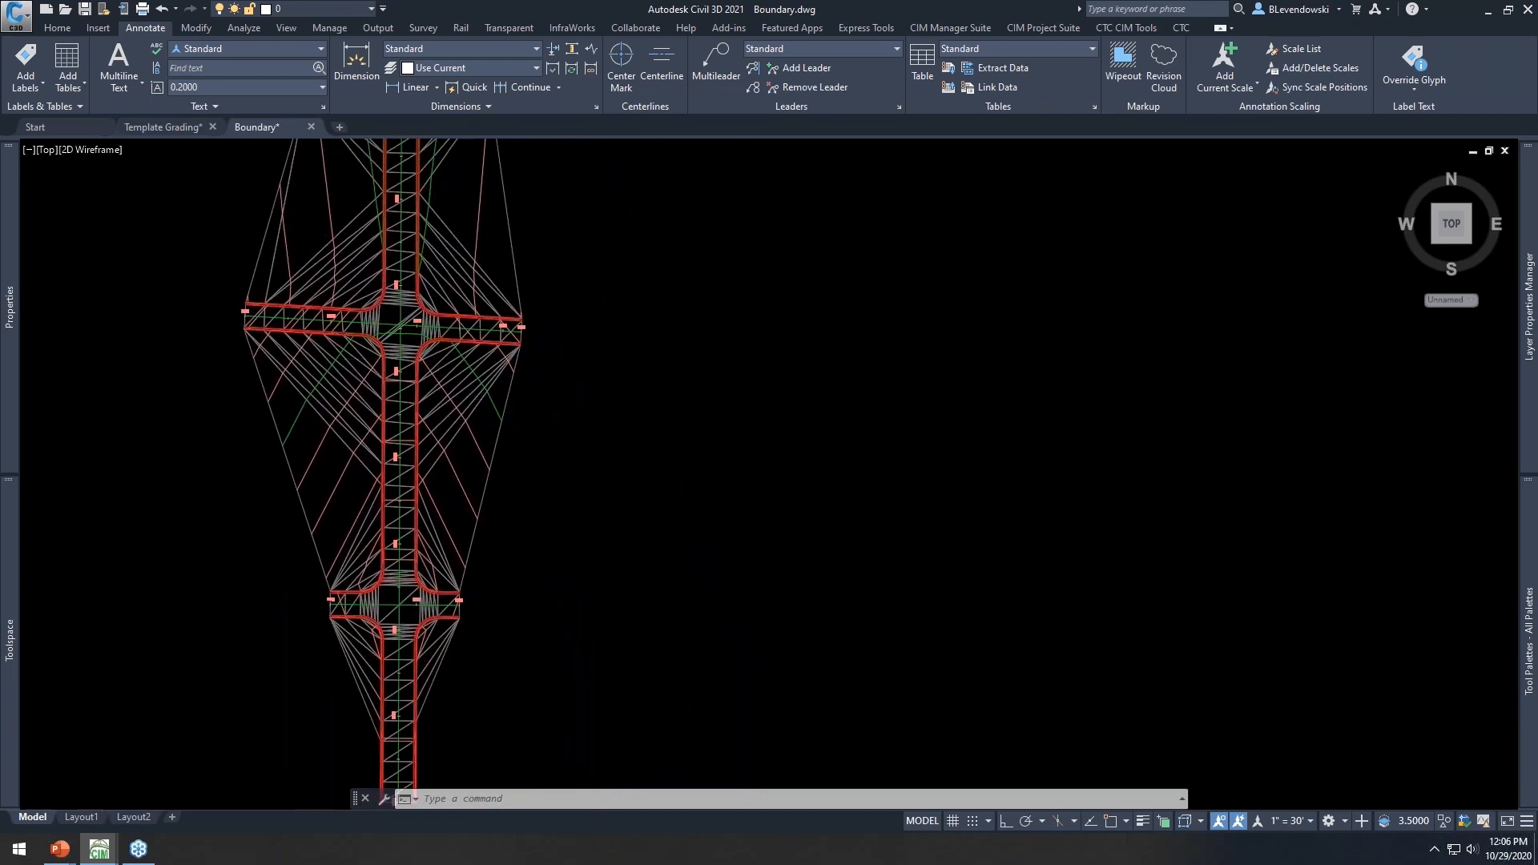
scroll(390, 386, "up", 2)
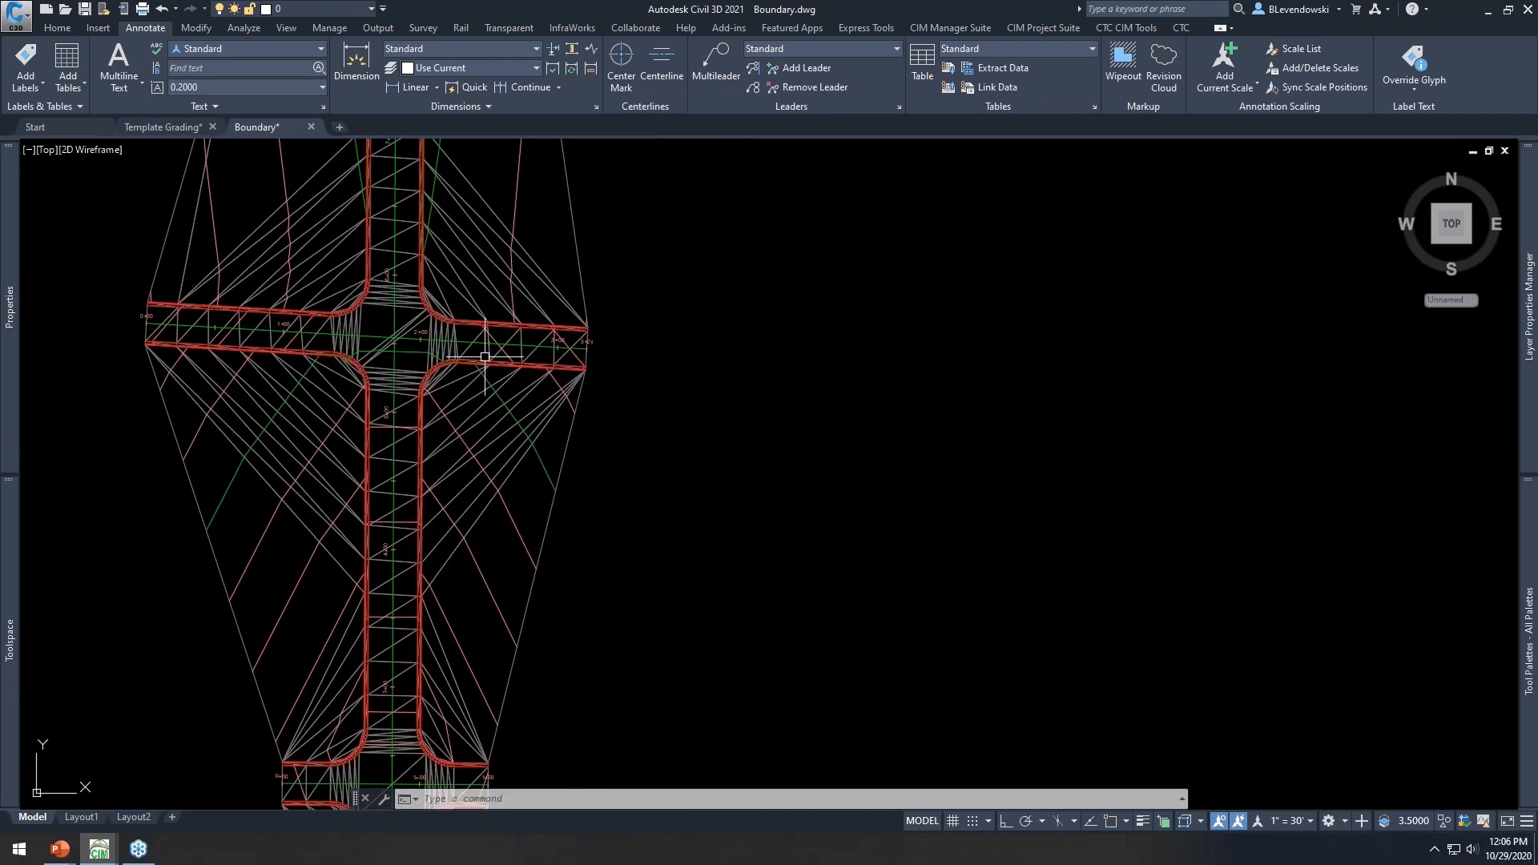
middle_click_drag(655, 337, 642, 351)
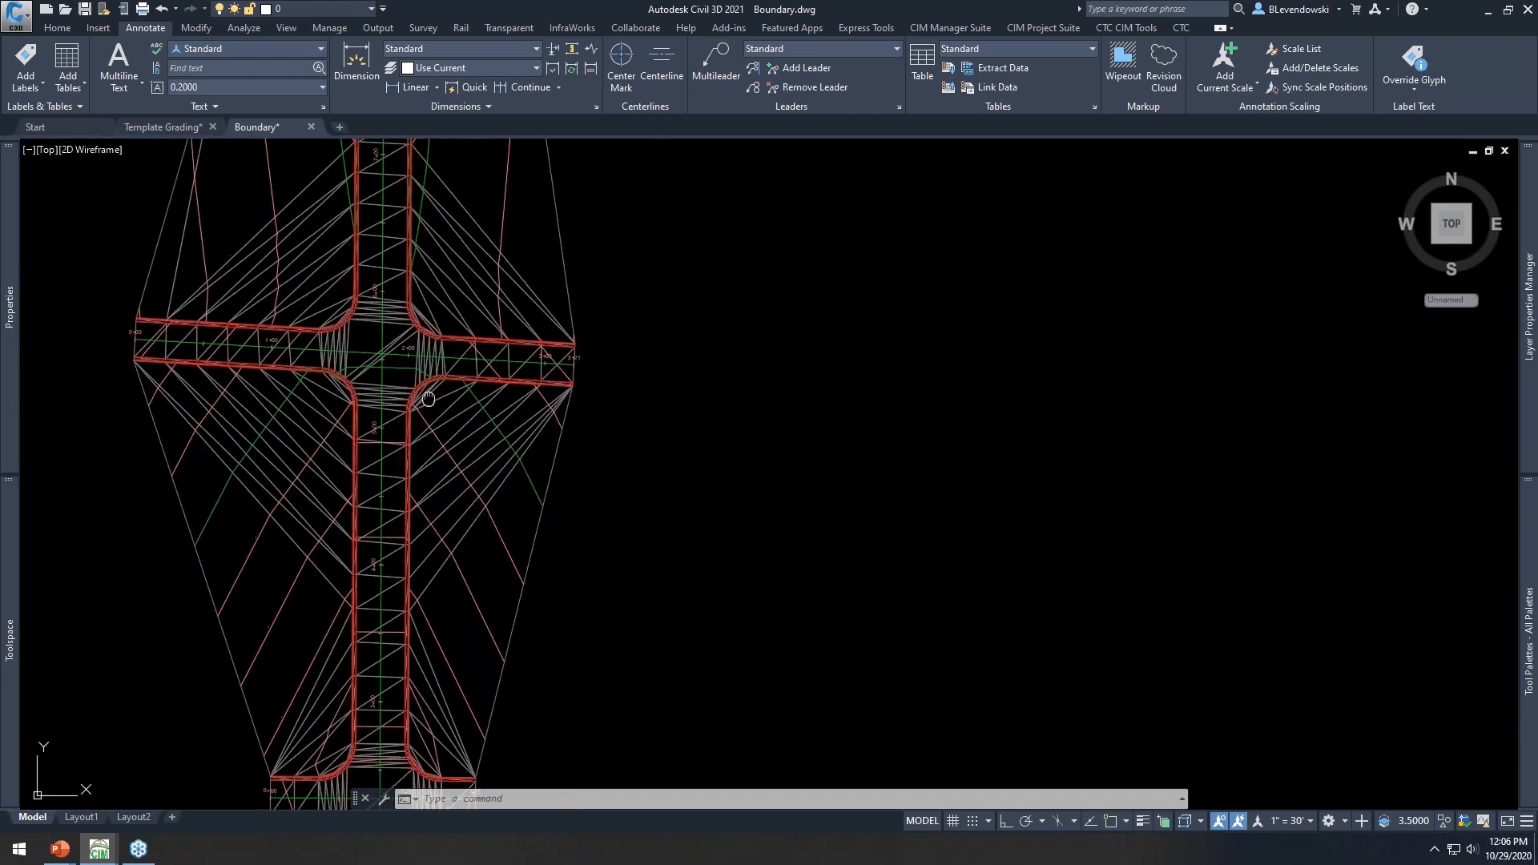
middle_click_drag(378, 393, 393, 429)
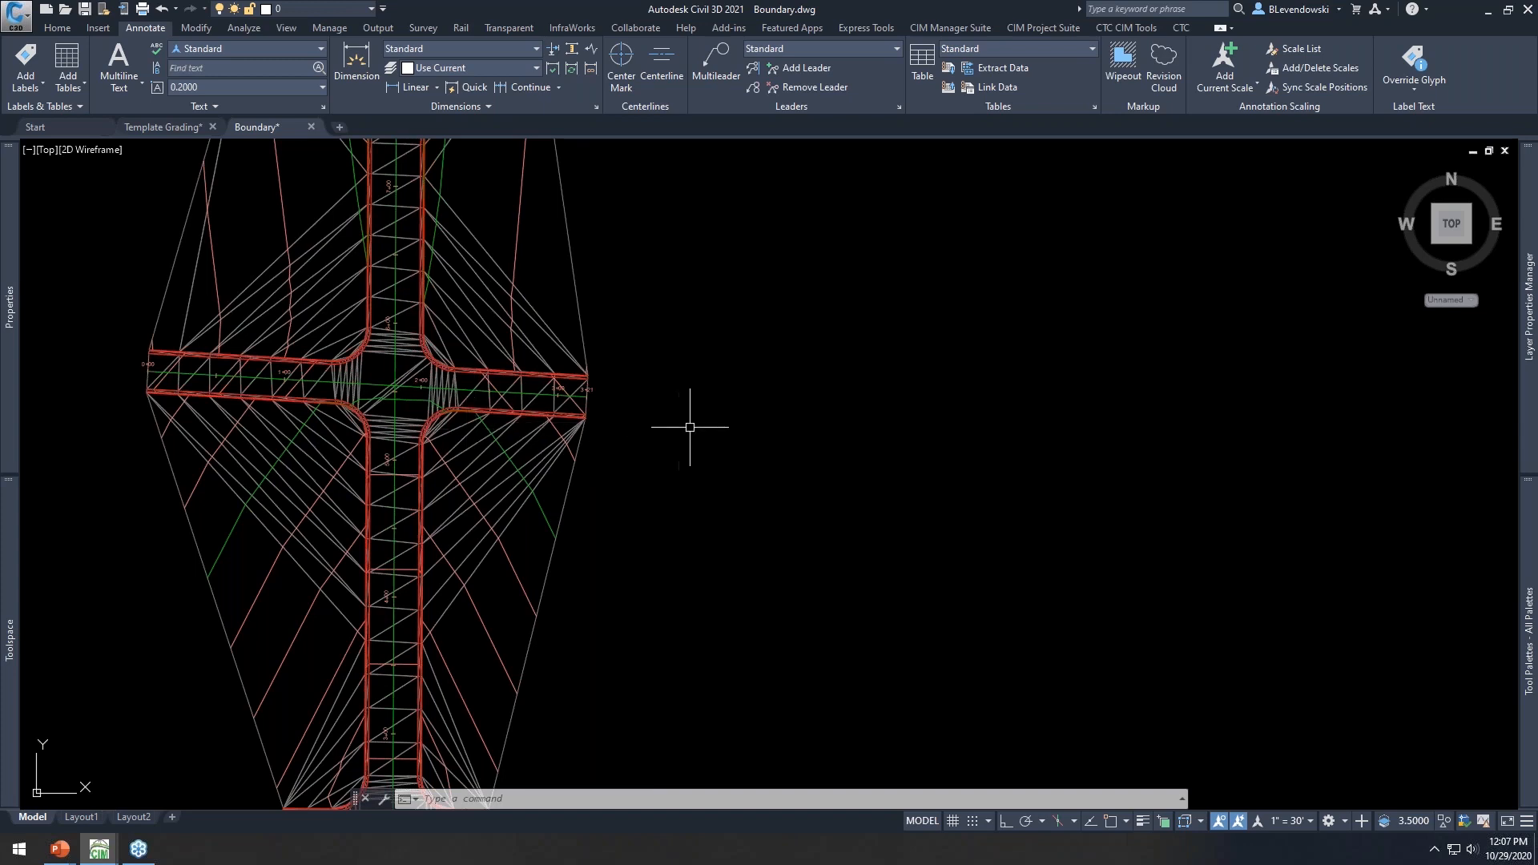
scroll(450, 412, "up", 10)
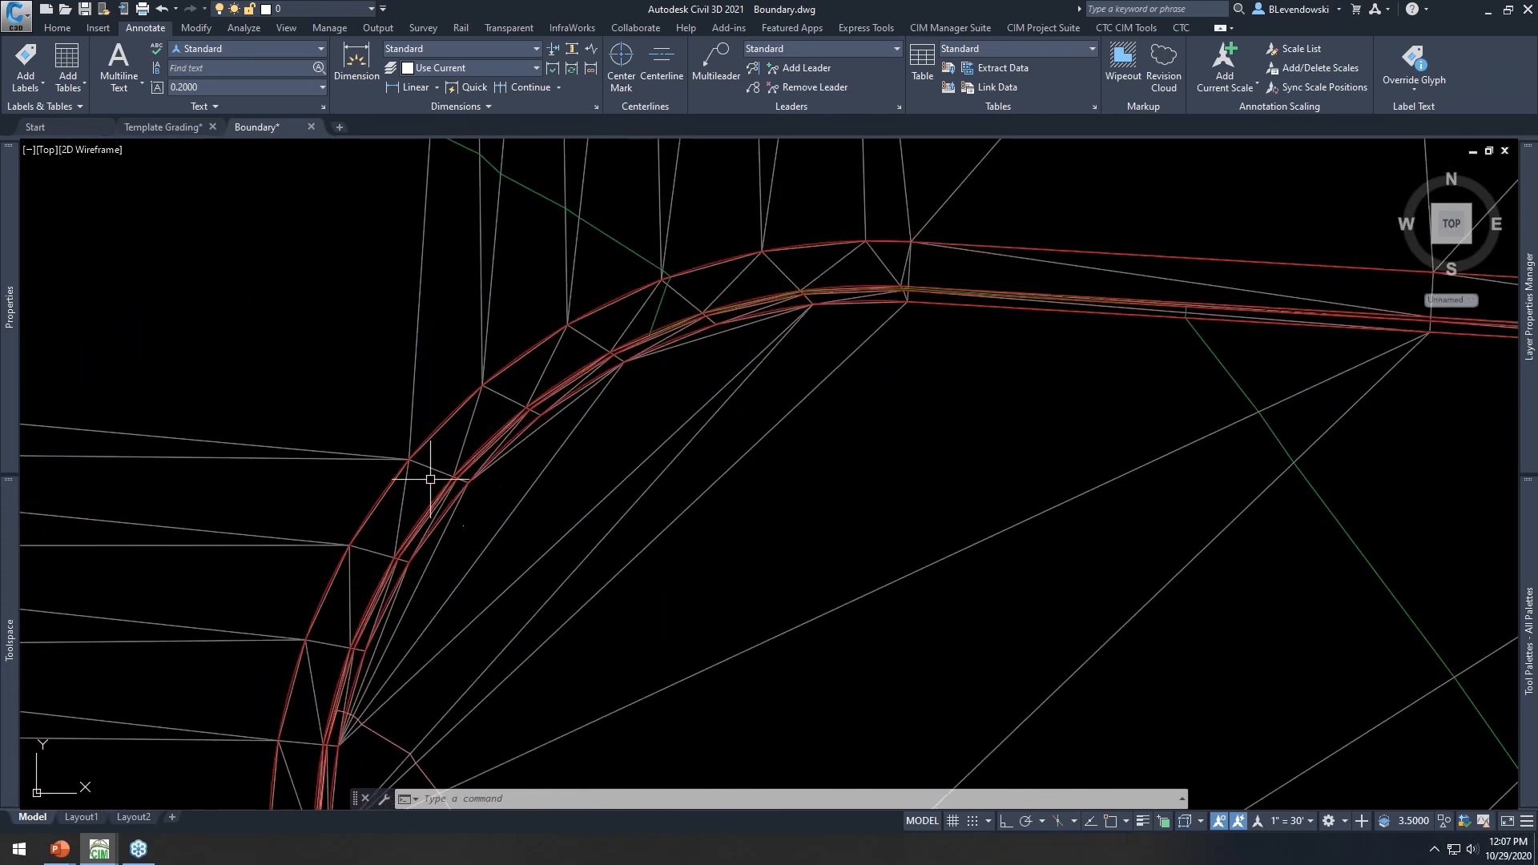
scroll(1041, 347, "down", 8)
middle_click_drag(1039, 371, 910, 429)
scroll(807, 463, "down", 5)
scroll(604, 413, "down", 4)
scroll(687, 464, "up", 1)
Launch Auto Grader and review the Curb parallel grading family's child lines, then leave it without changes
type("a")
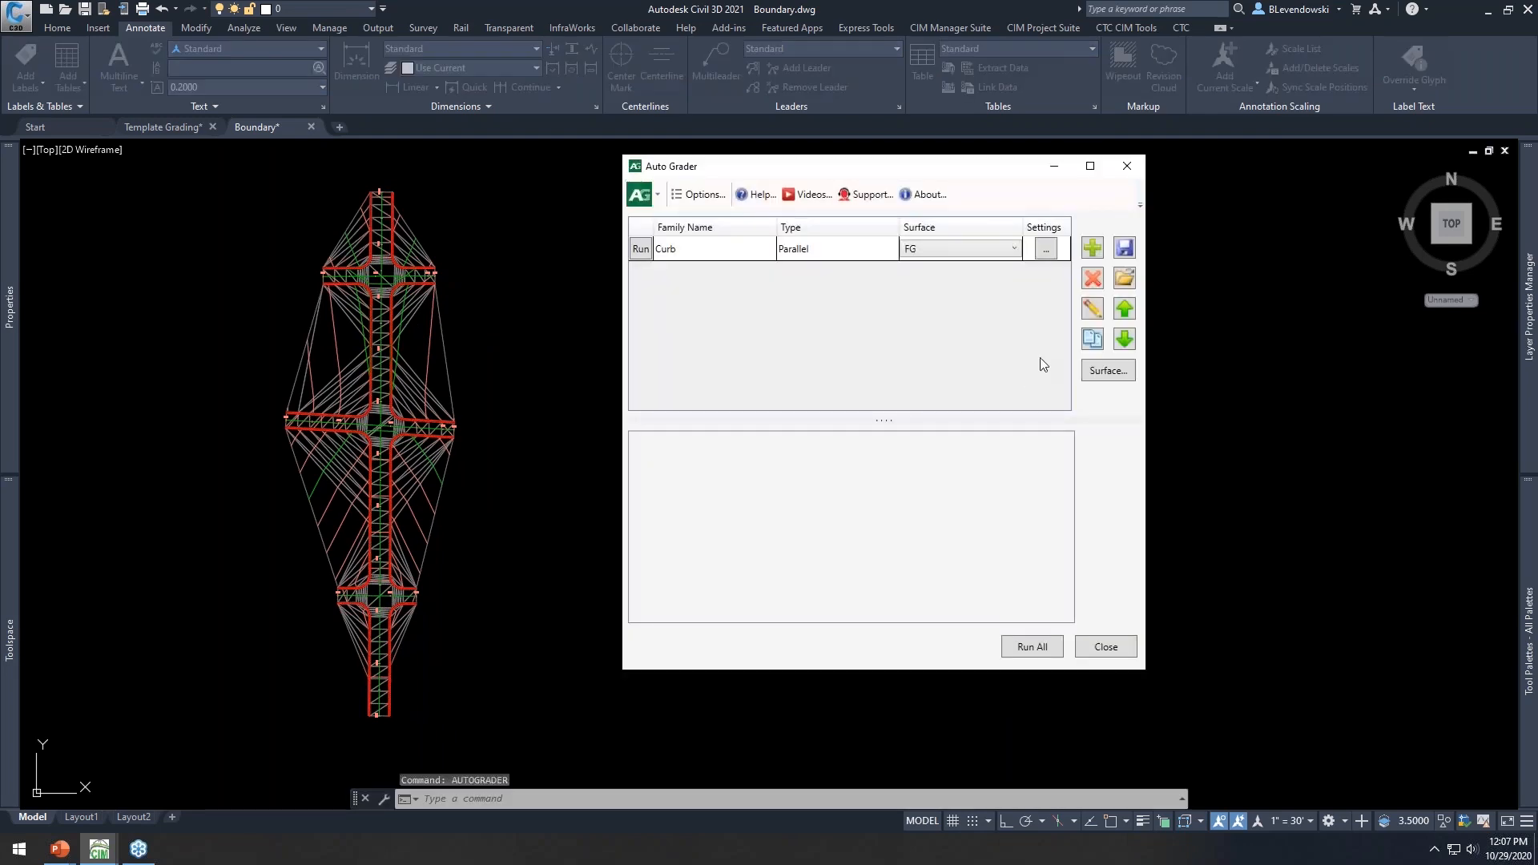
left_click_drag(919, 159, 976, 206)
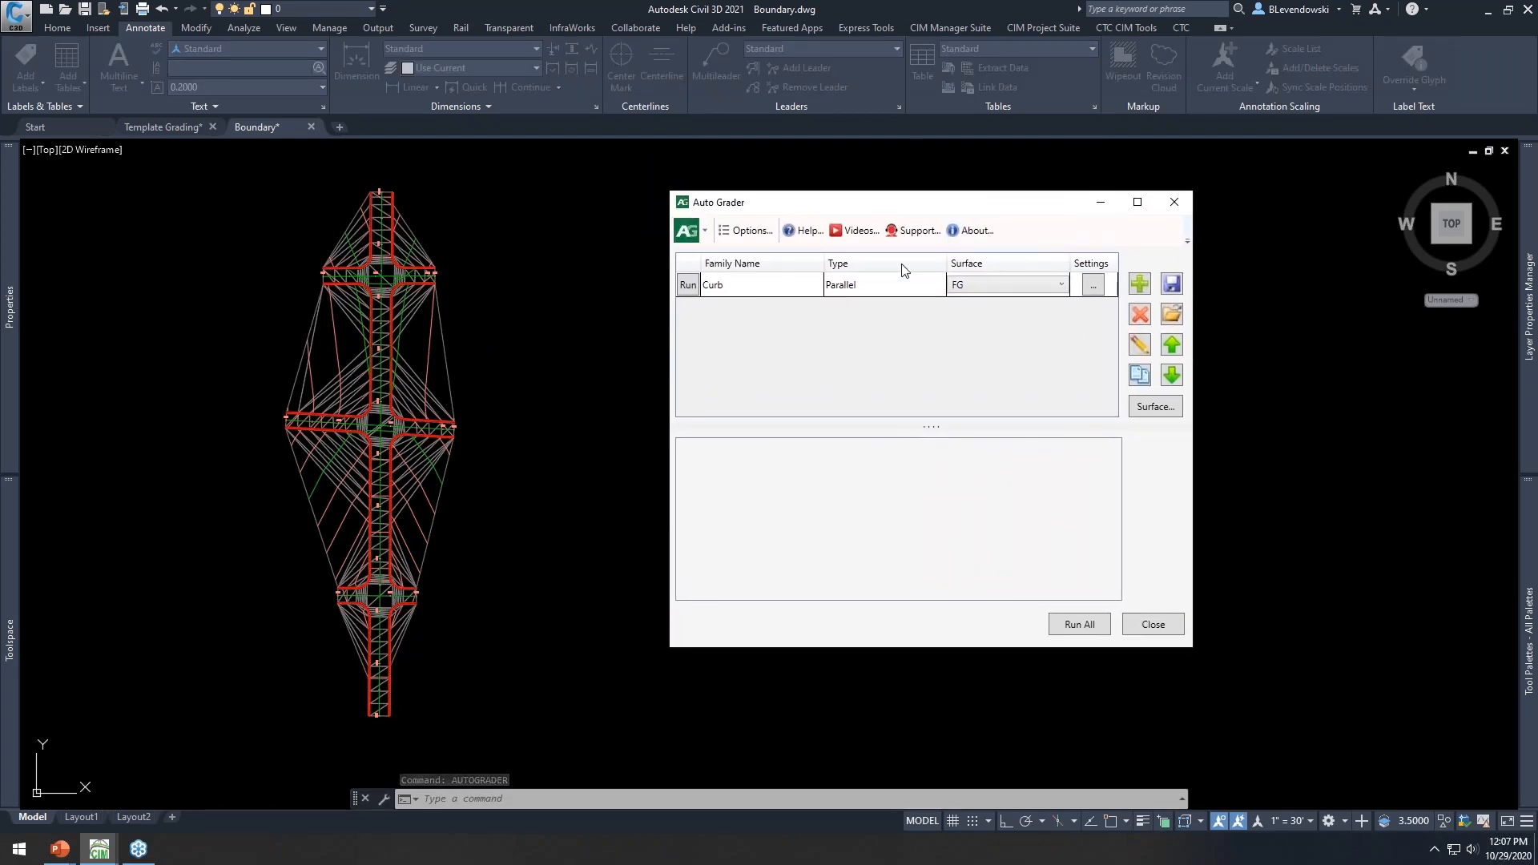
left_click(858, 287)
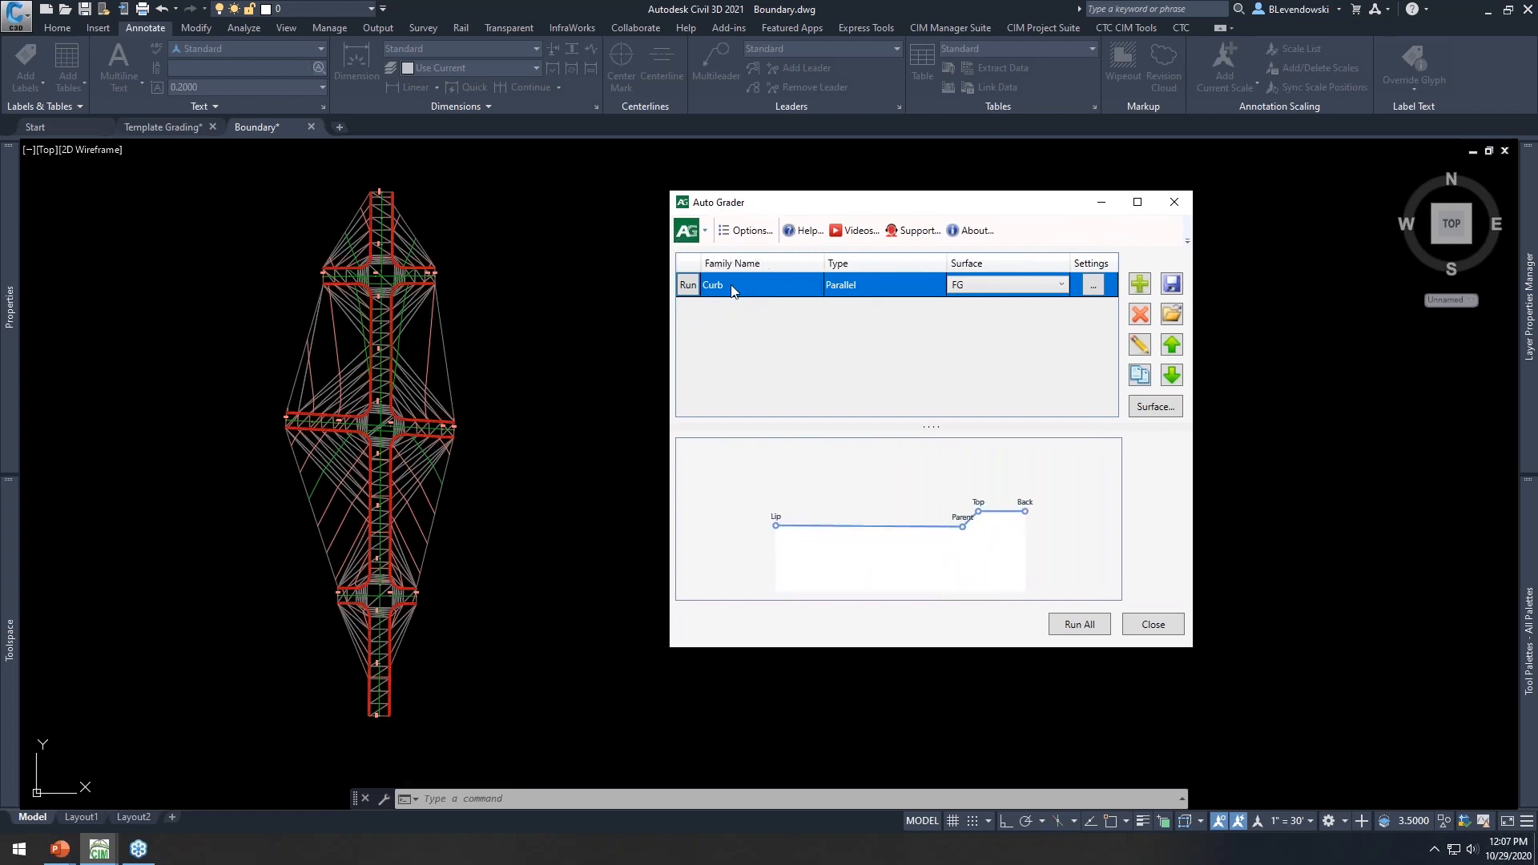
double_click(731, 290)
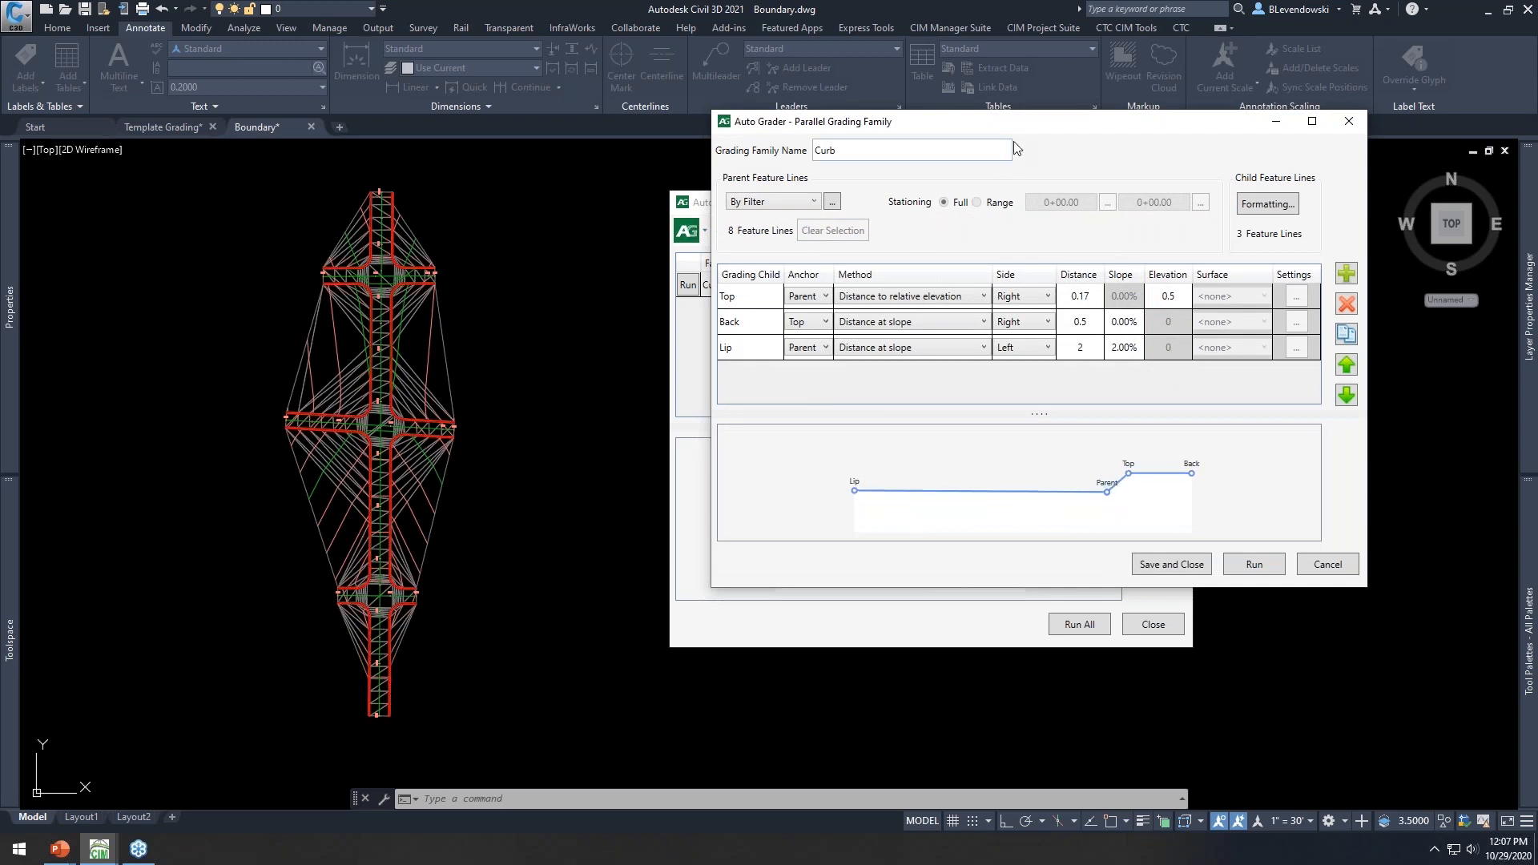
left_click_drag(1053, 130, 968, 203)
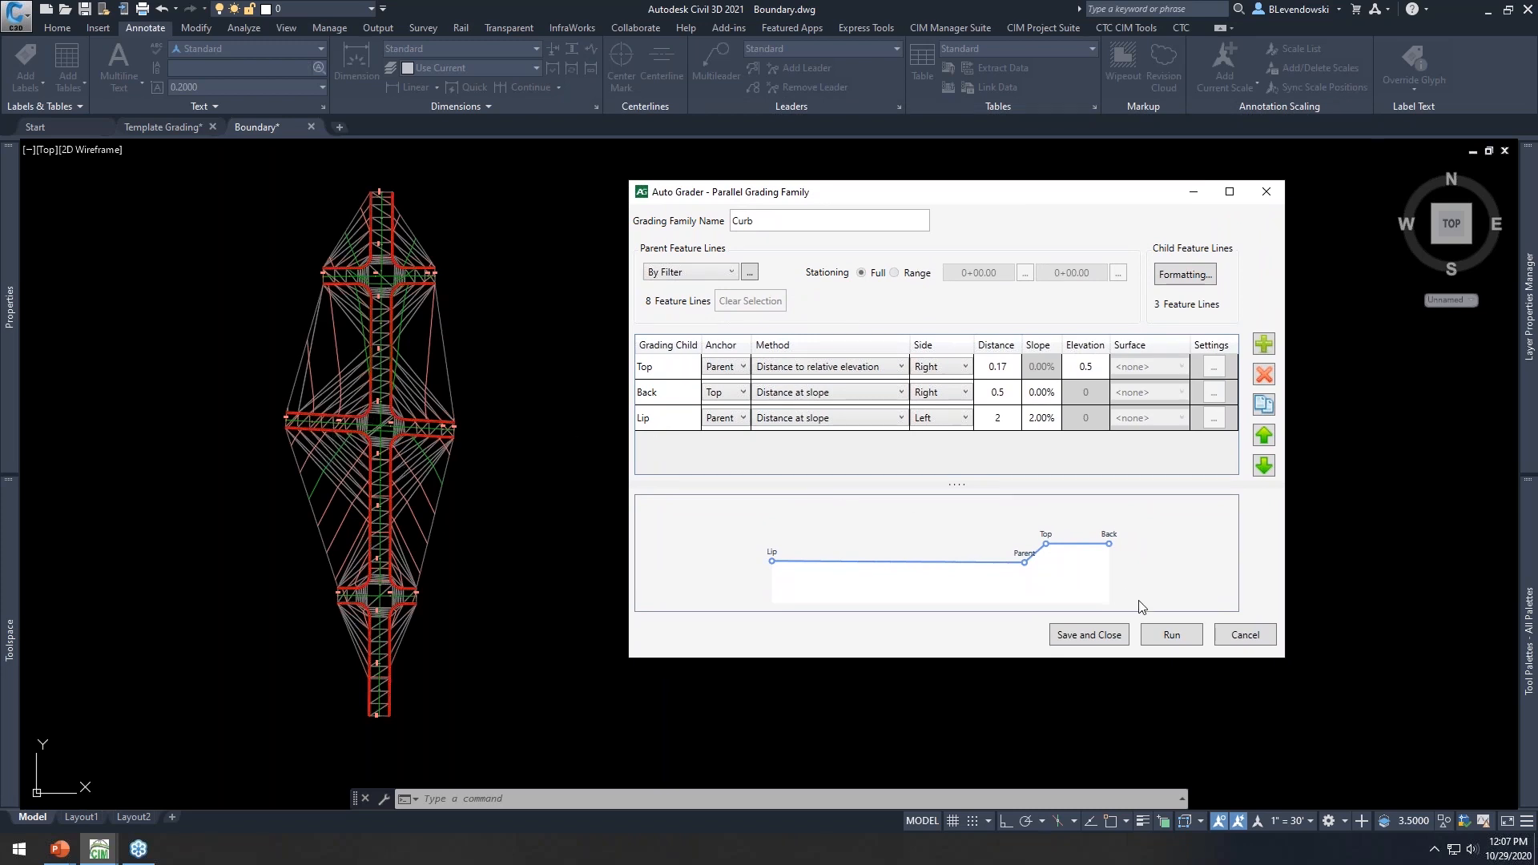
left_click(1246, 635)
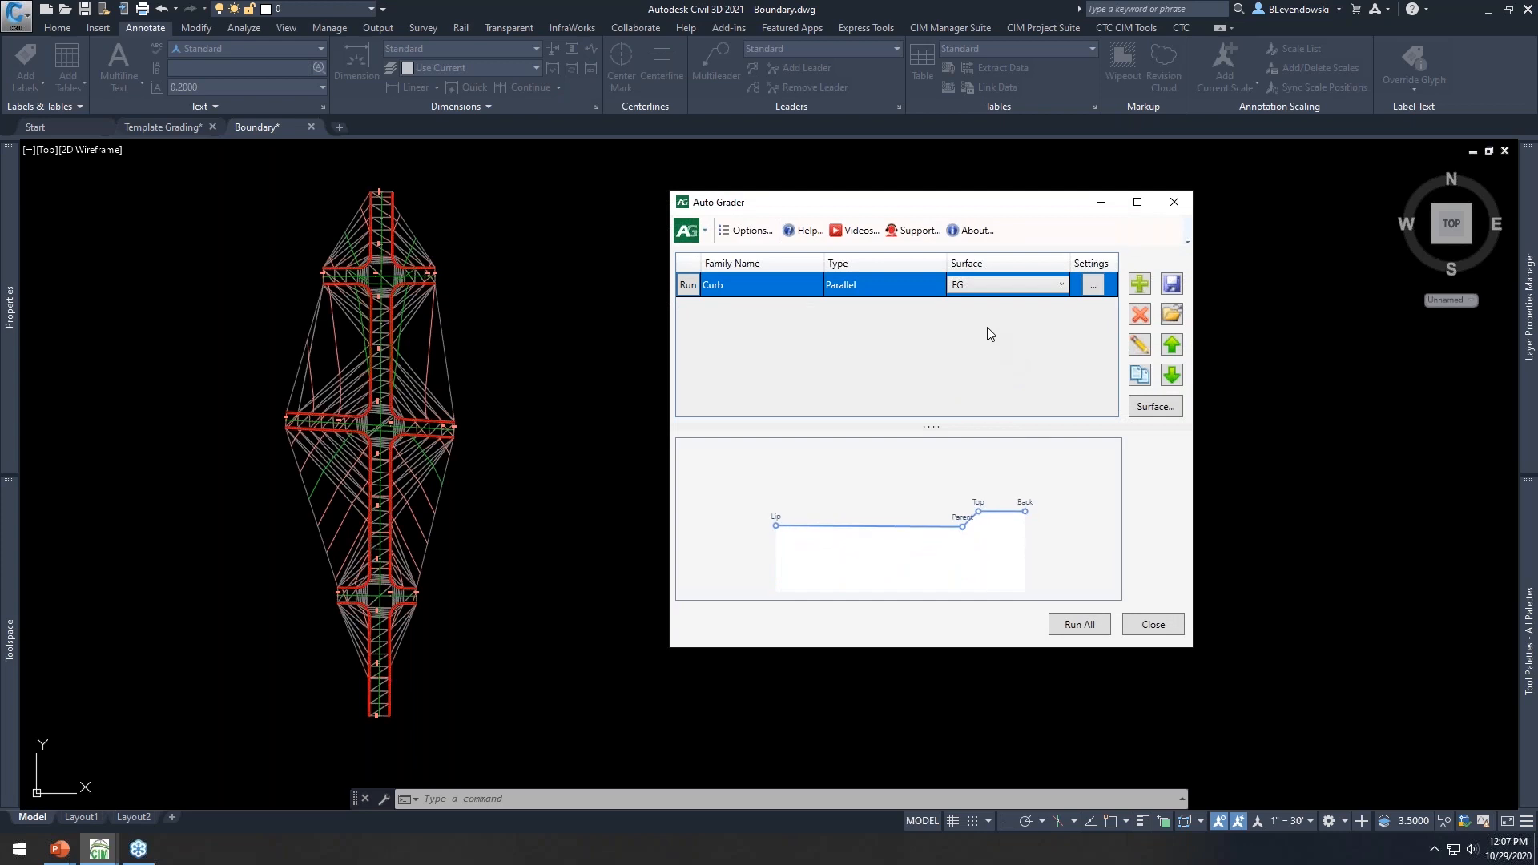
Run the Curb grading family on the FG surface with Create boundary enabled in its surface settings, then close Auto Grader
left_click(1094, 286)
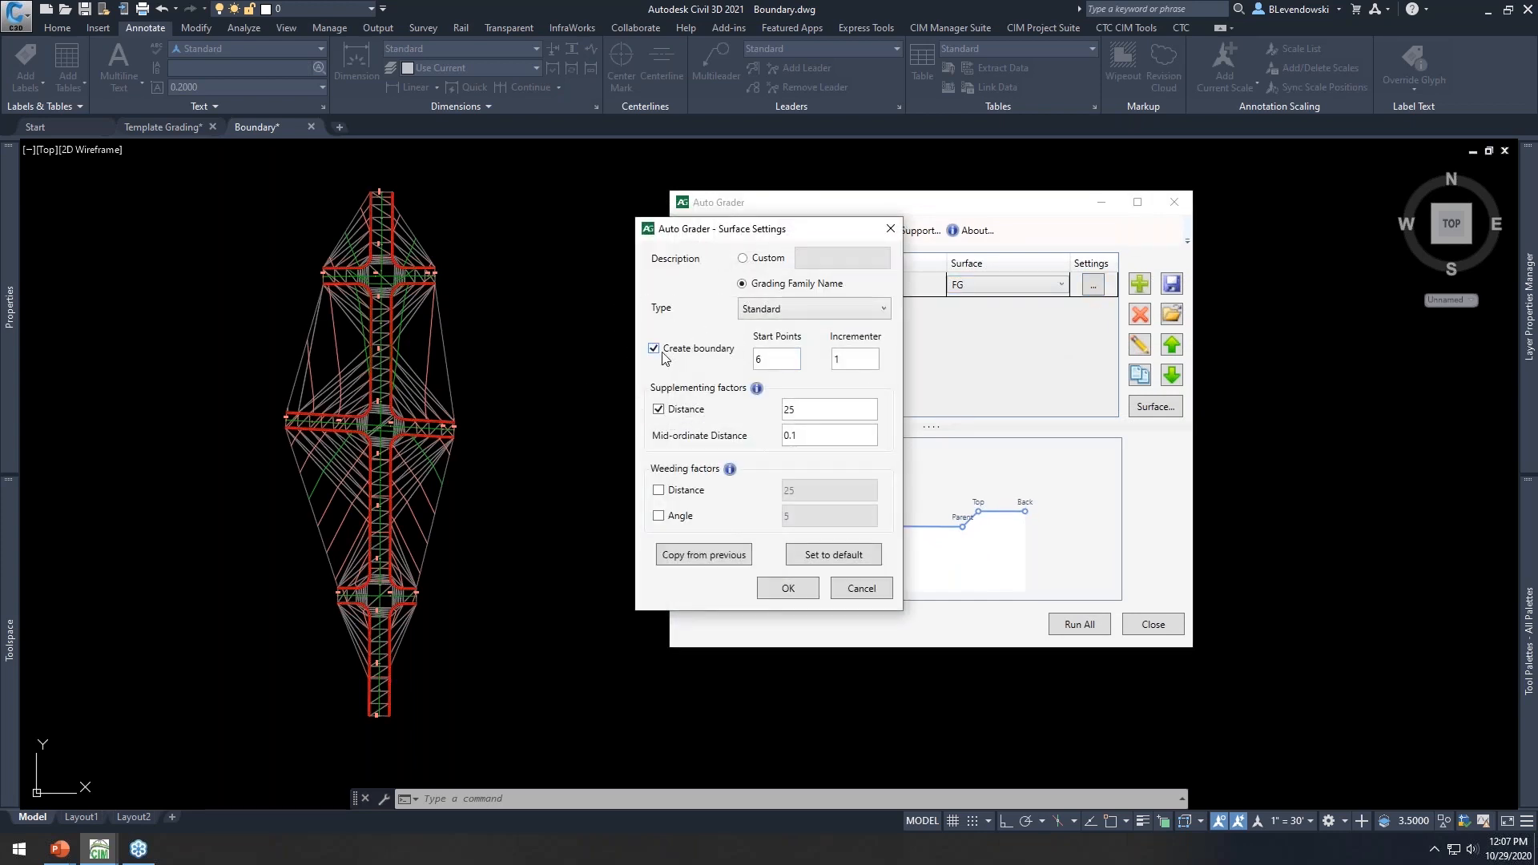
left_click(788, 590)
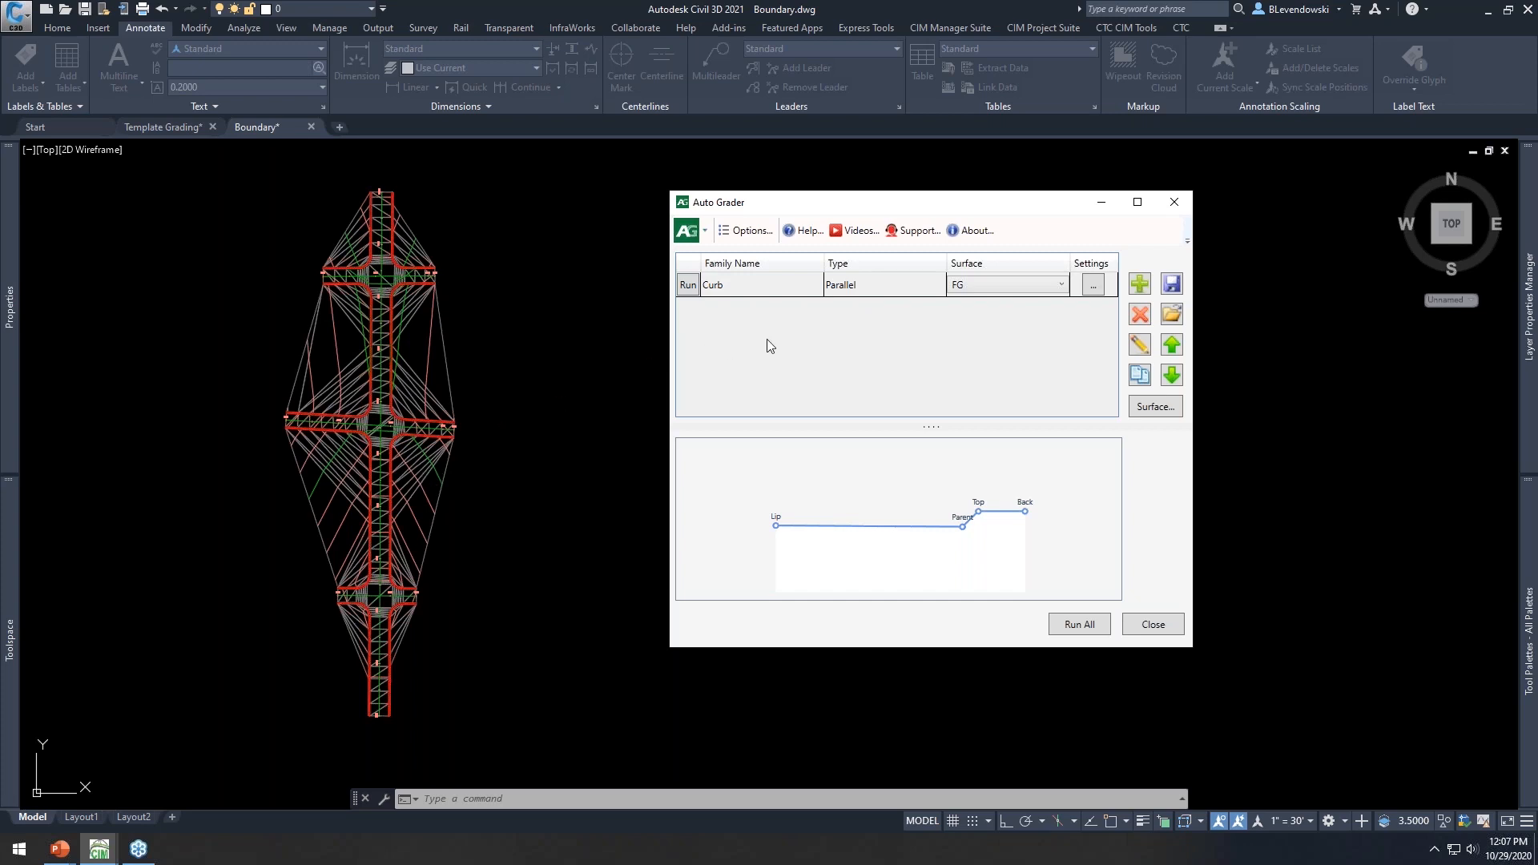
left_click(688, 286)
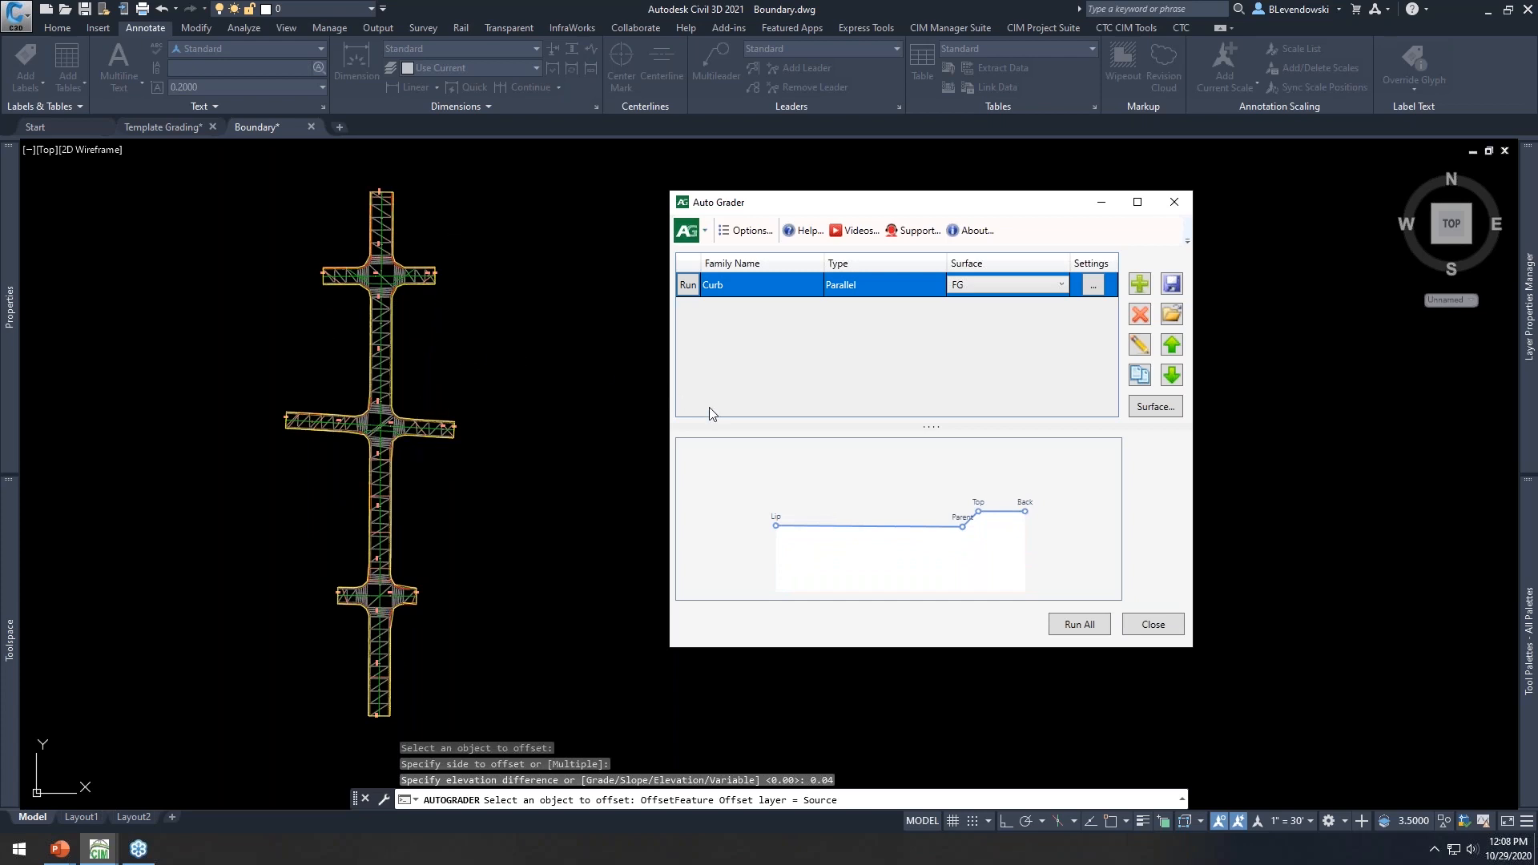
left_click(1153, 625)
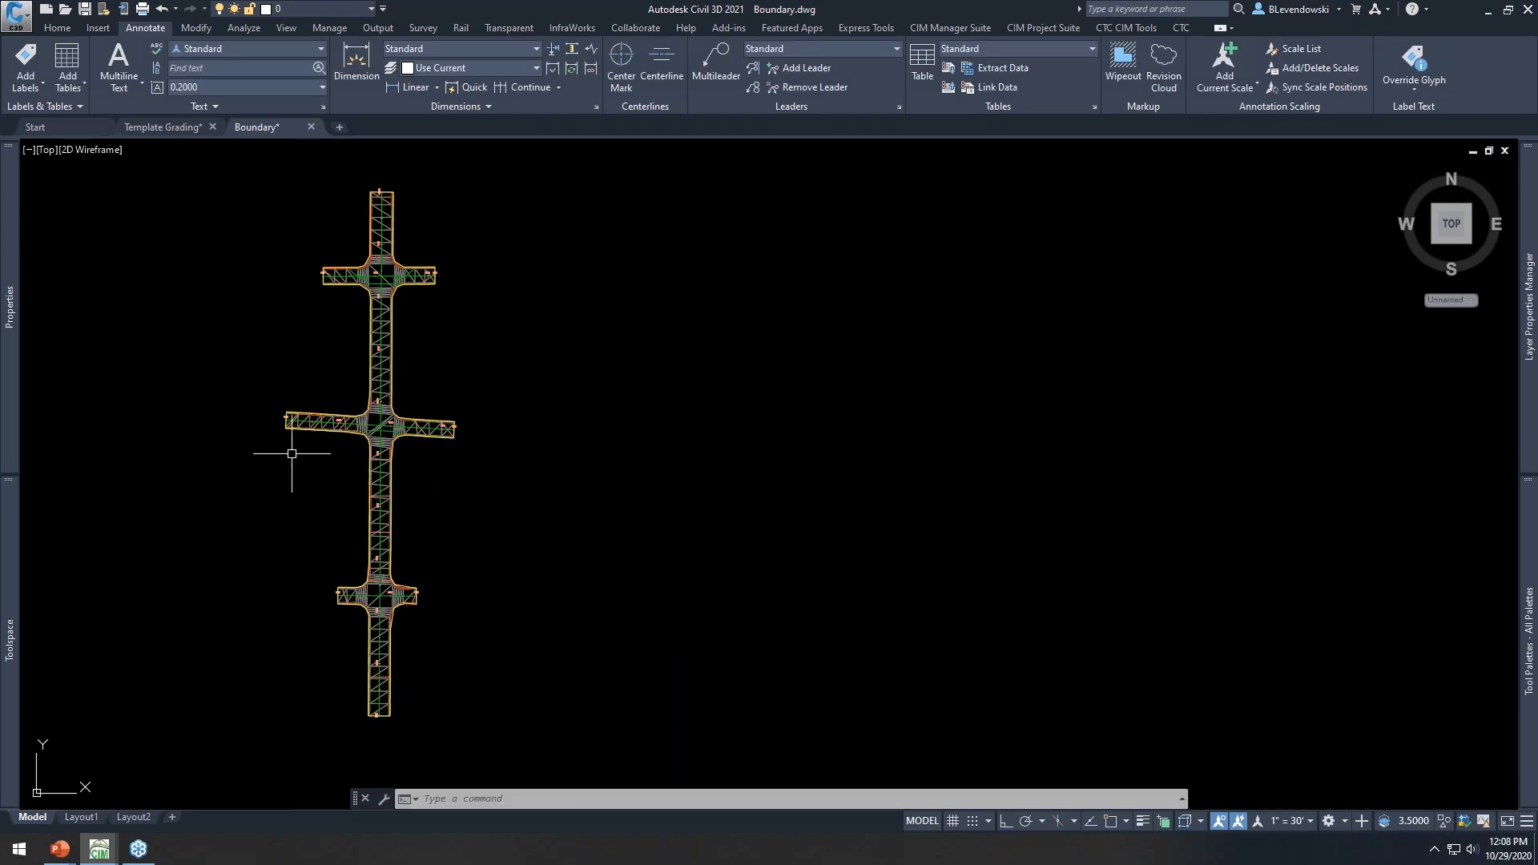
Check the FG surface's definition operations in its Surface Properties for the added boundary, then cancel out
scroll(291, 454, "up", 6)
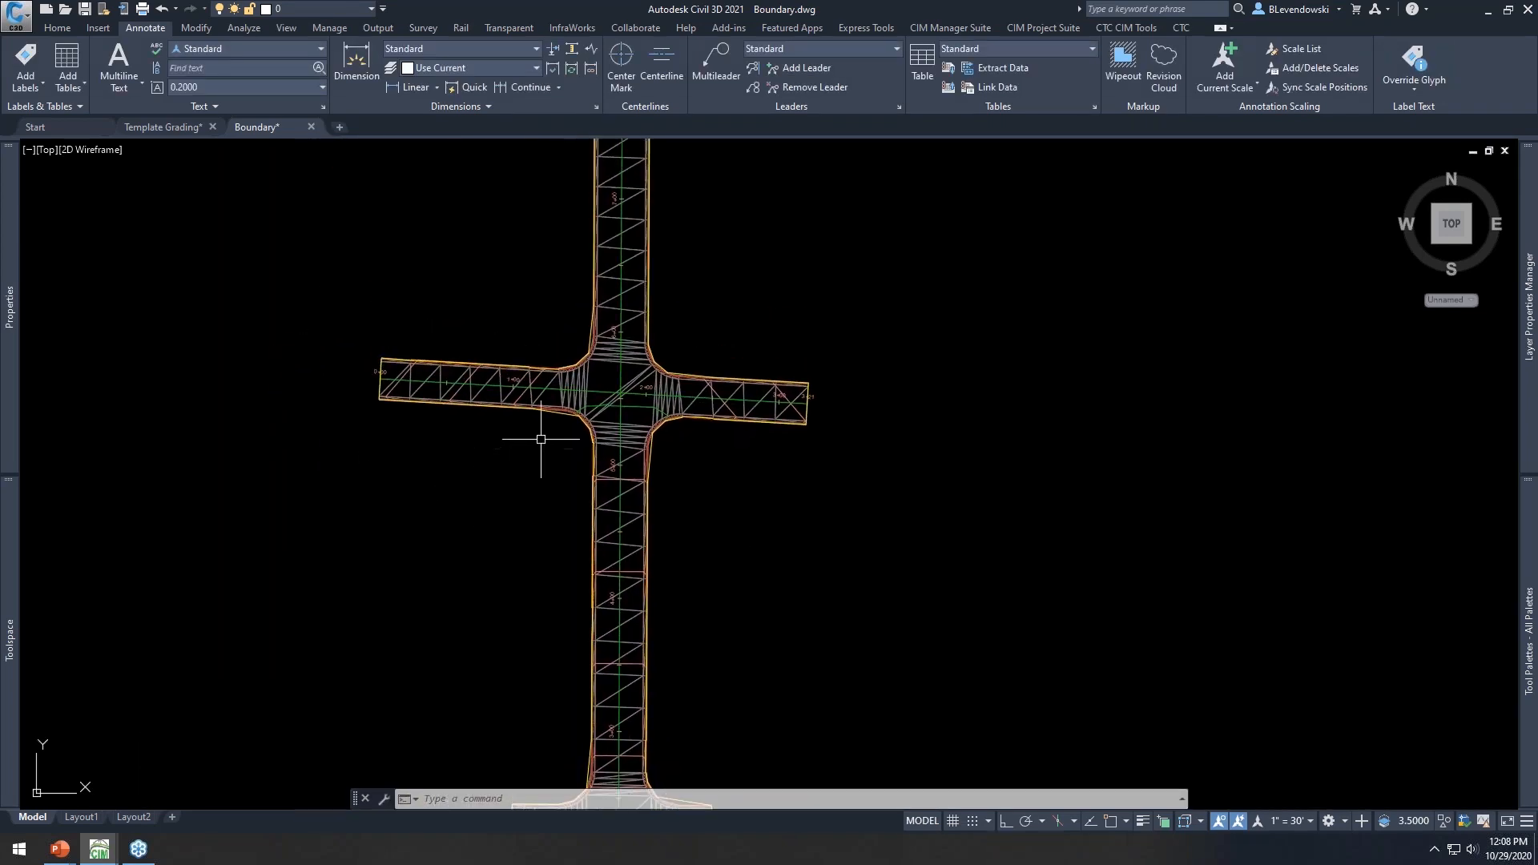
scroll(540, 439, "up", 4)
middle_click_drag(534, 420, 562, 414)
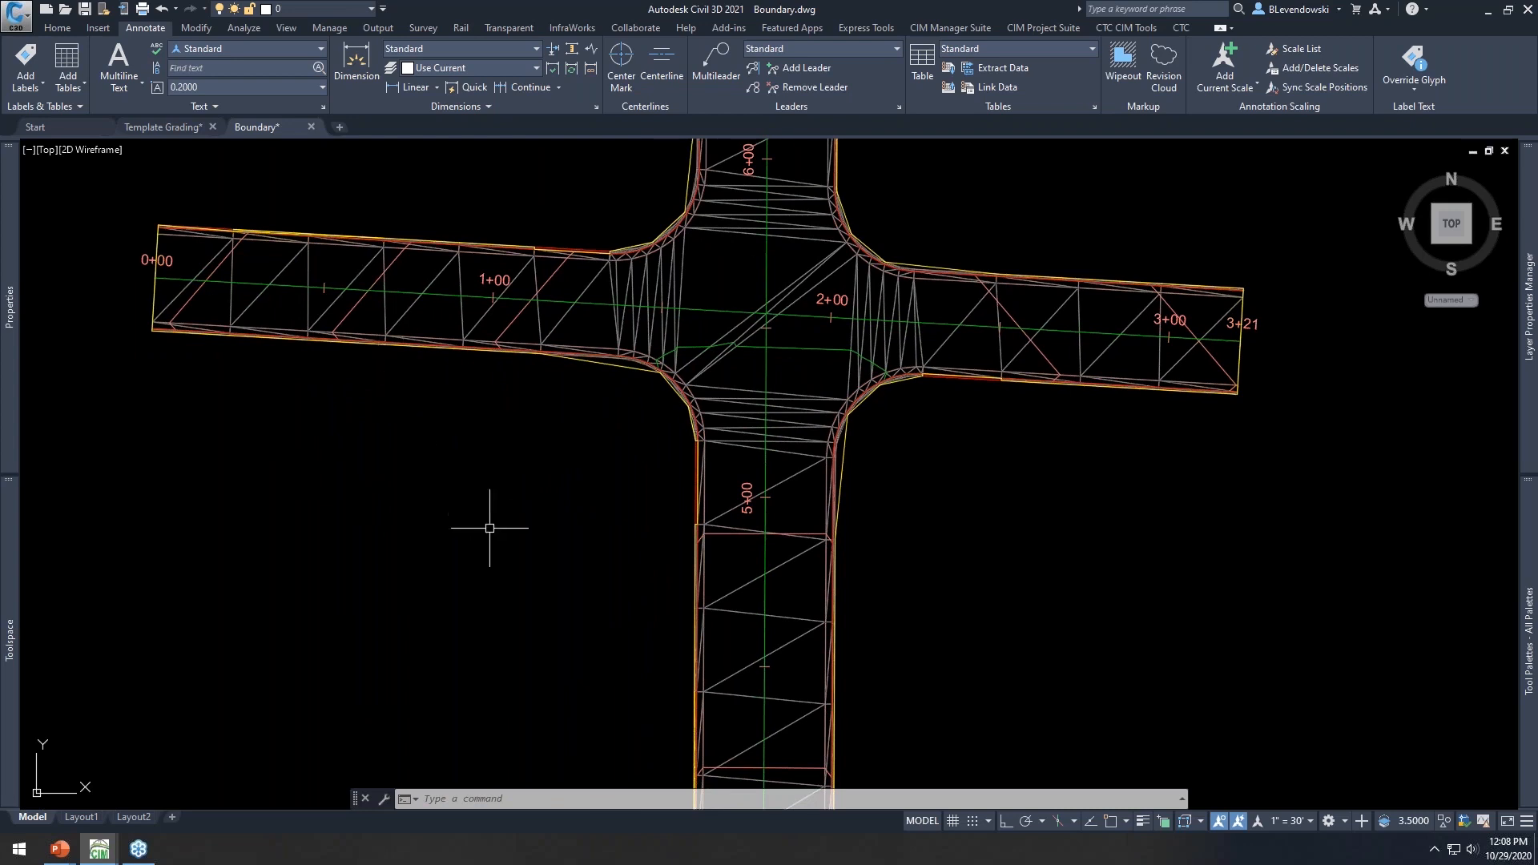
mouse_move(628, 461)
middle_mouse_down()
mouse_move(608, 474)
mouse_move(597, 561)
middle_mouse_up()
middle_click_drag(849, 268, 888, 305)
scroll(690, 436, "up", 2)
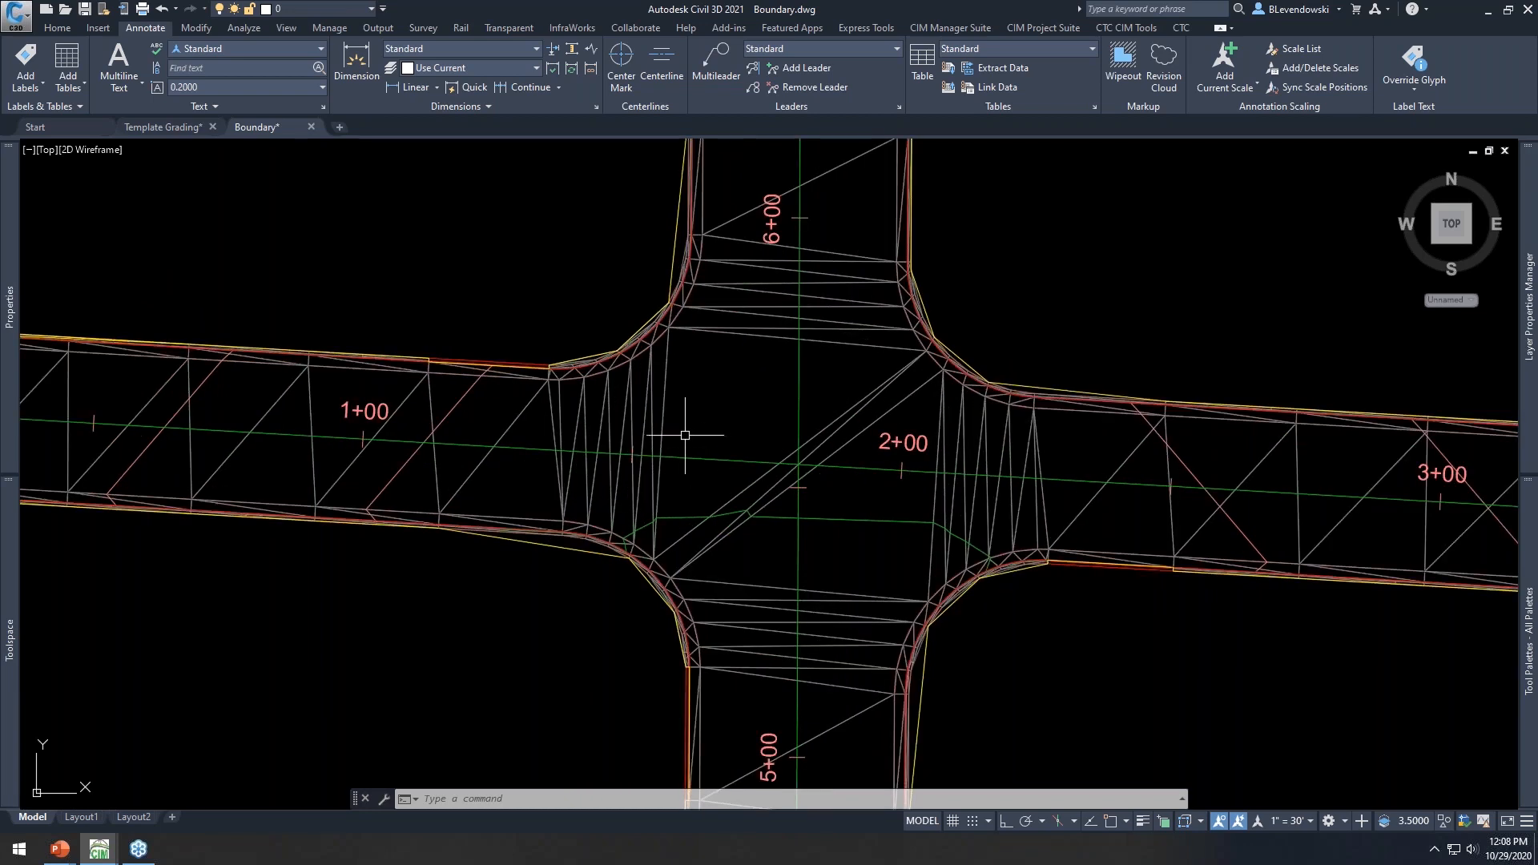
left_click(665, 398)
right_click(724, 380)
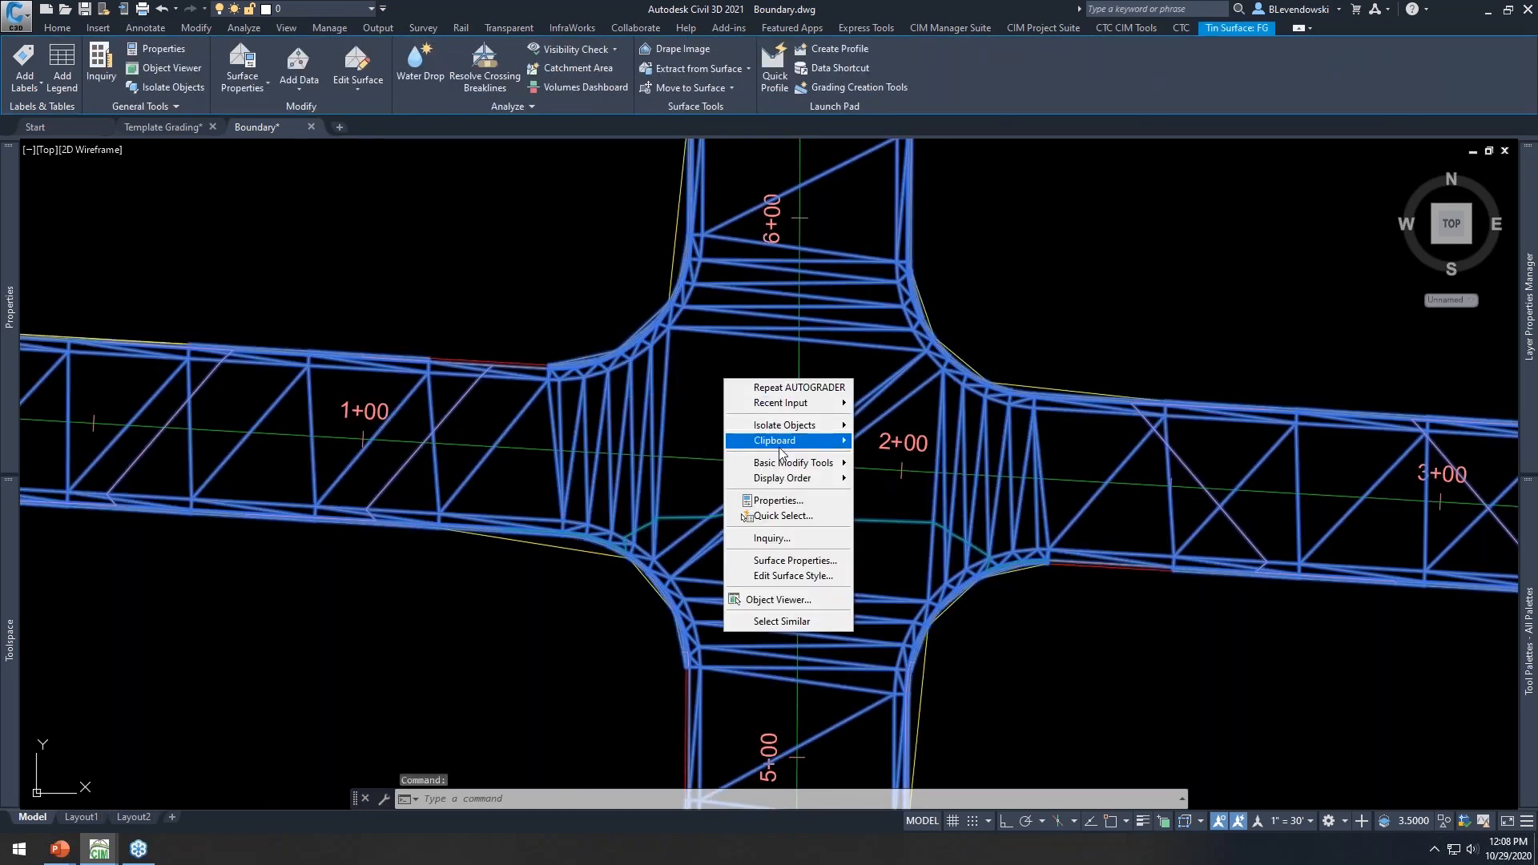
left_click(801, 561)
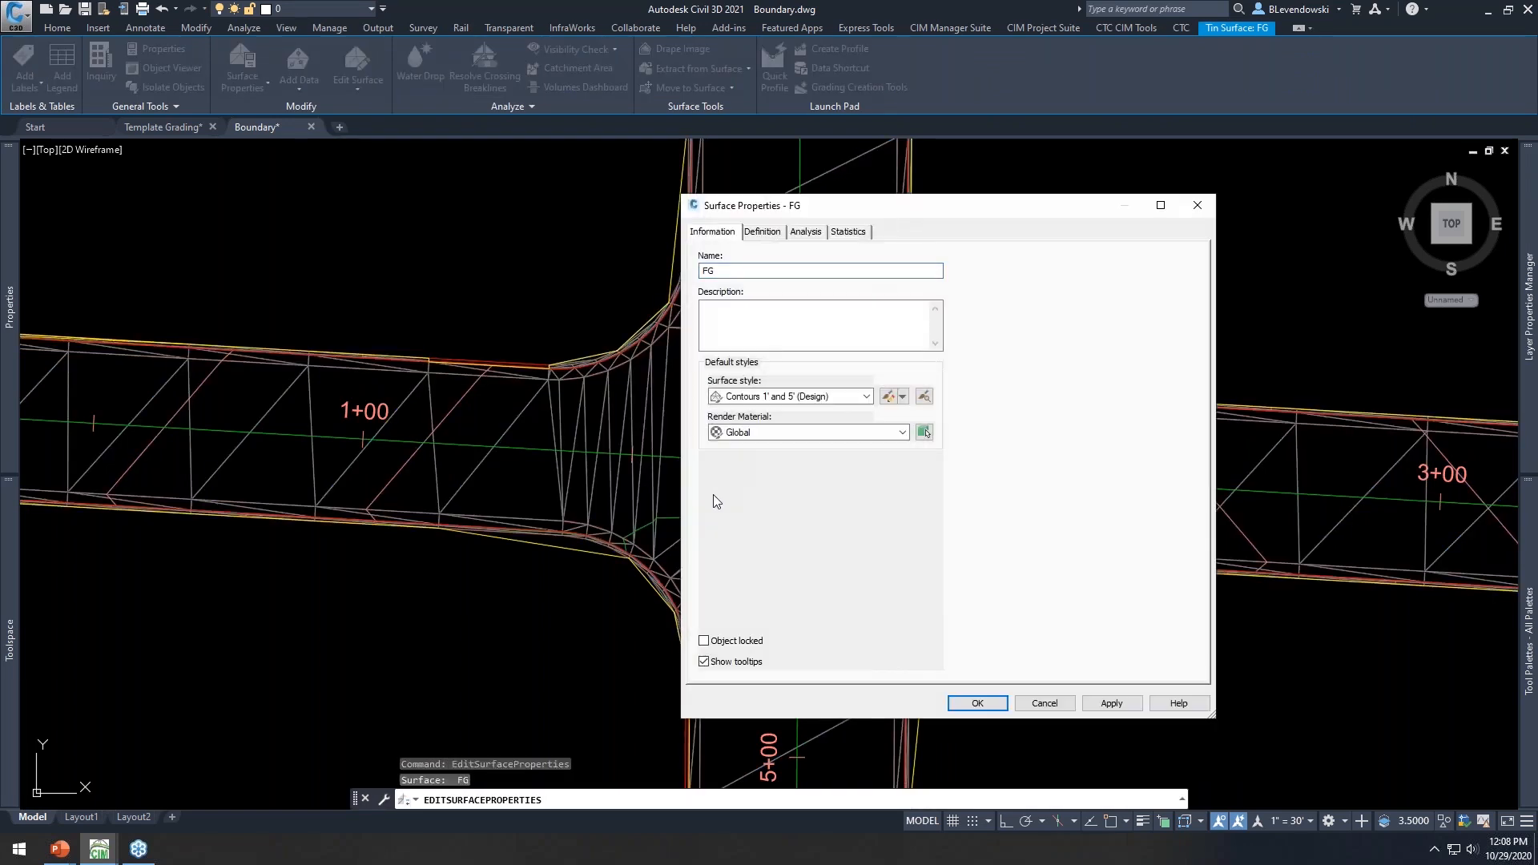
left_click(762, 231)
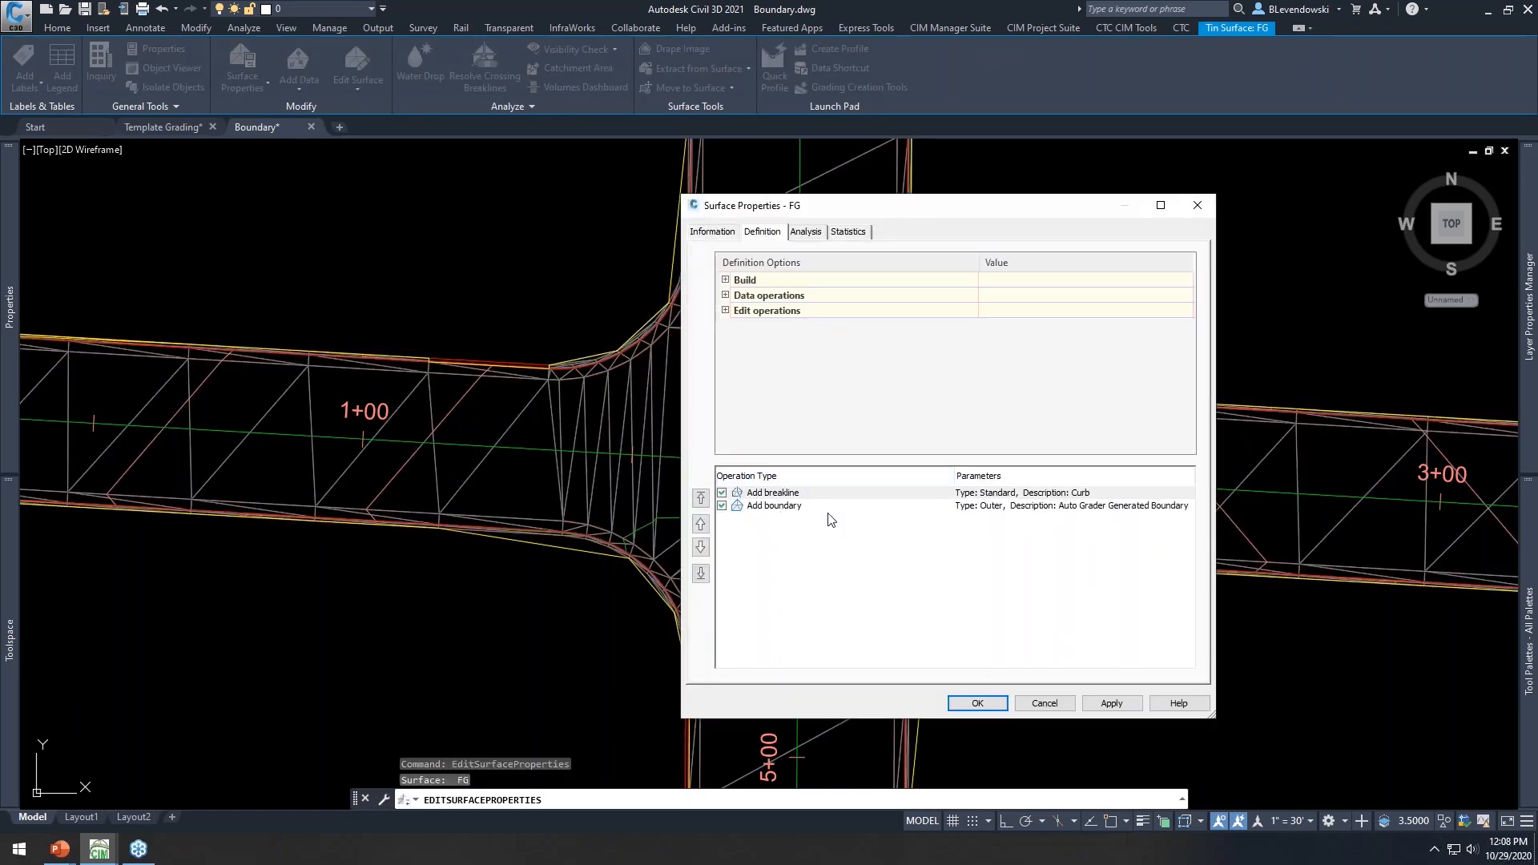
left_click(1042, 702)
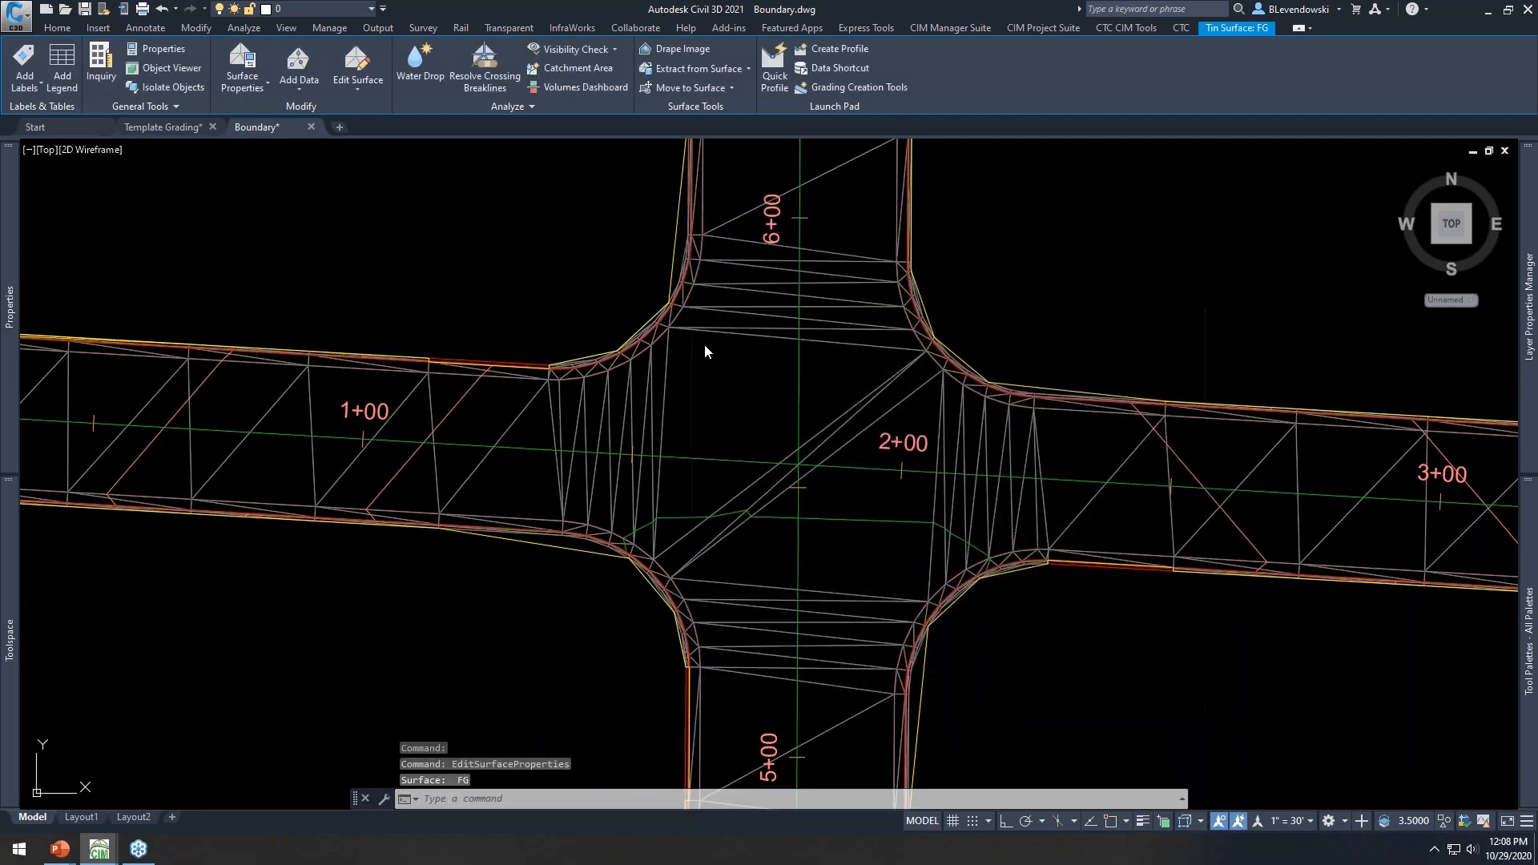
Select the generated boundary polyline and examine how closely it follows the curbs and curb returns, down to the intersection near station 1+00
scroll(721, 361, "down", 3)
mouse_move(800, 446)
middle_mouse_down()
mouse_move(797, 353)
mouse_move(800, 404)
middle_mouse_up()
scroll(659, 364, "up", 4)
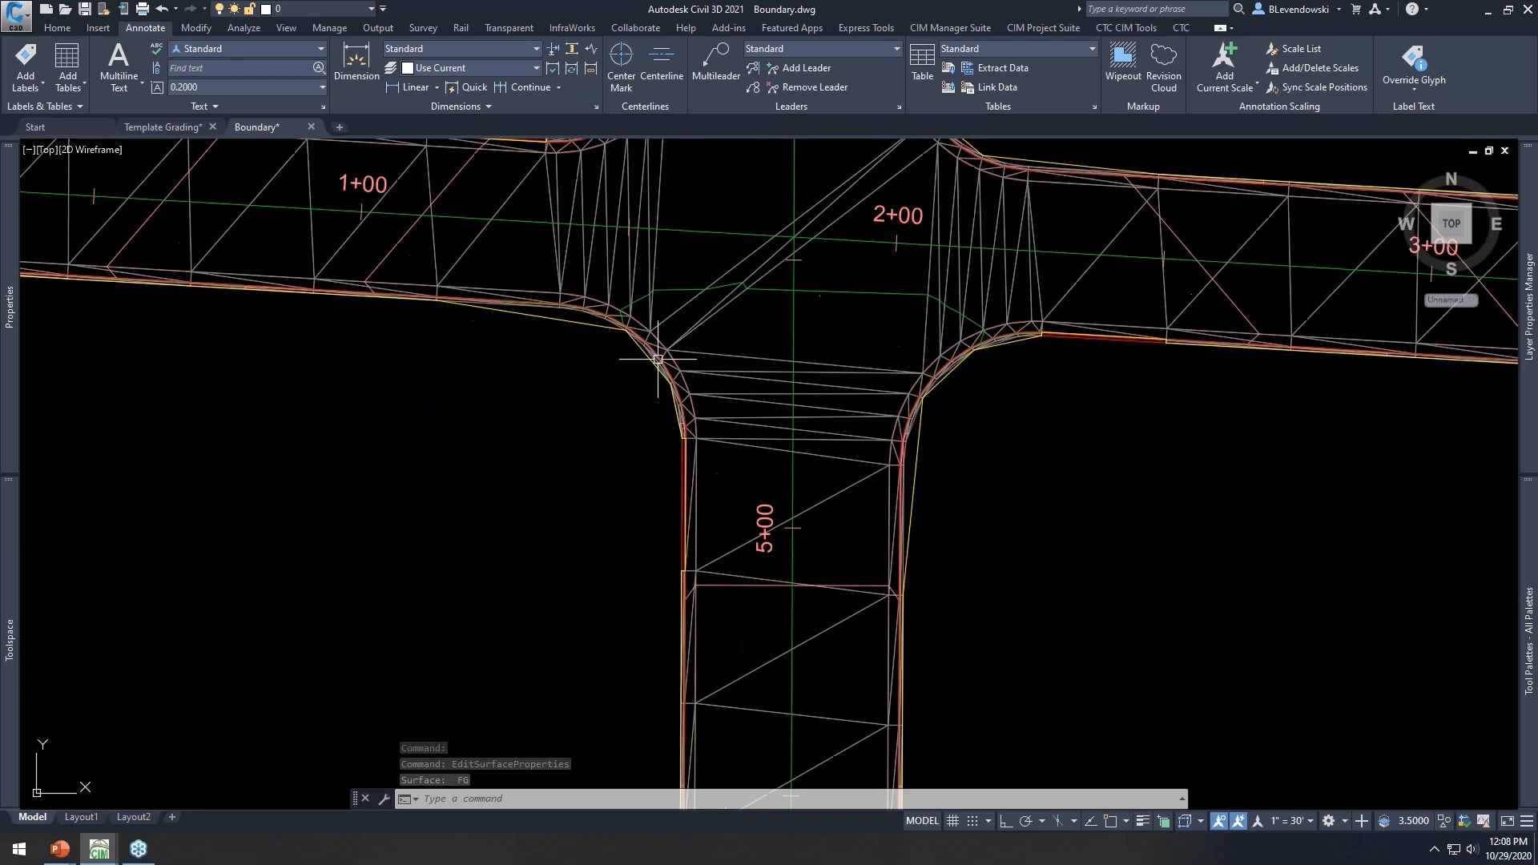
left_click(658, 365)
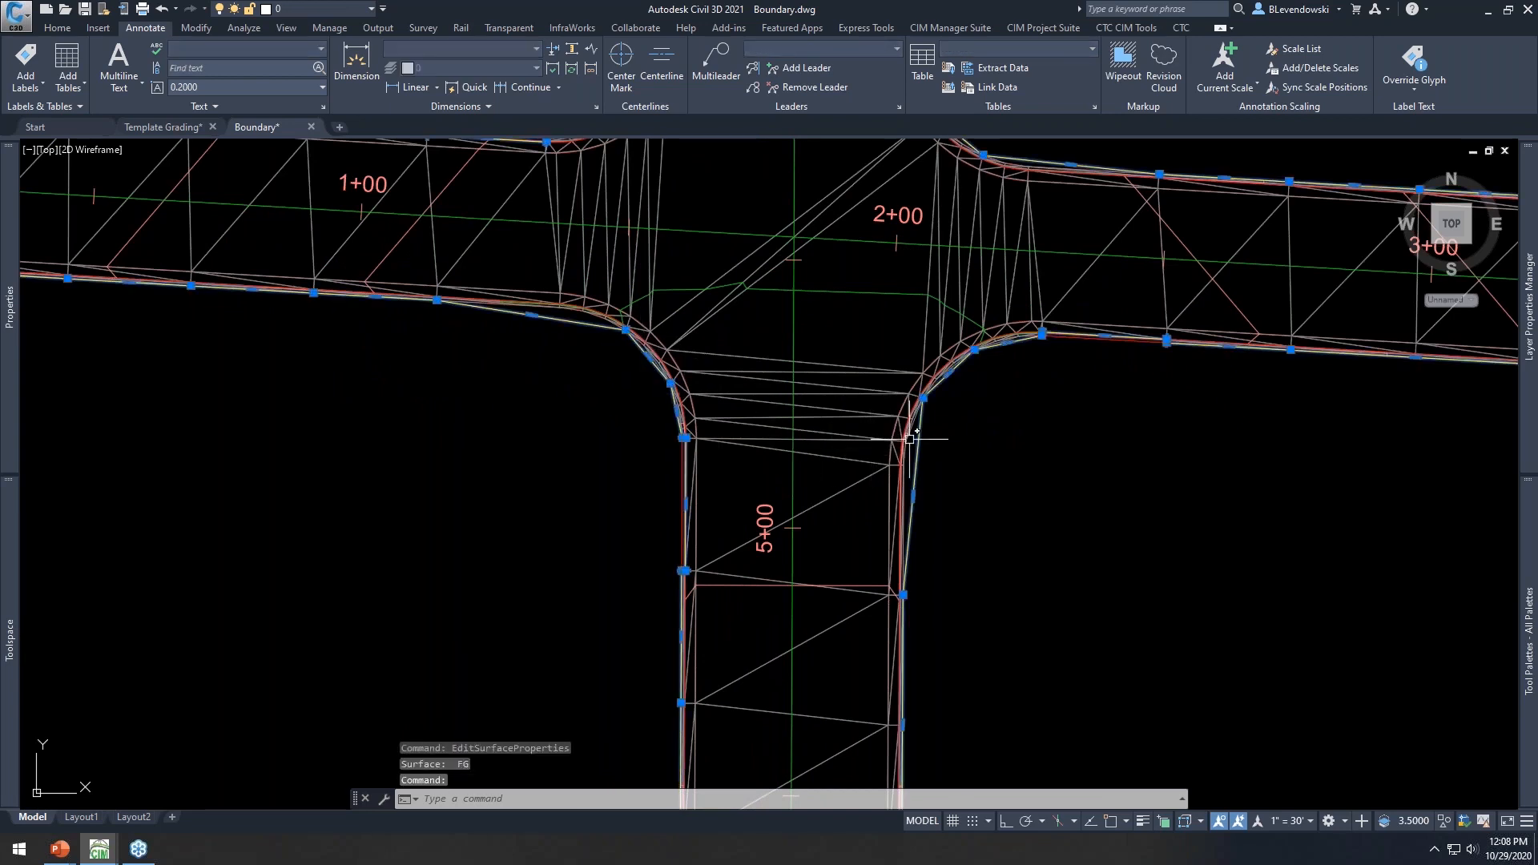
middle_click_drag(1012, 445, 989, 306)
middle_click_drag(989, 609, 977, 241)
middle_click_drag(1011, 638, 996, 313)
middle_click_drag(961, 673, 954, 340)
middle_click_drag(986, 612, 992, 450)
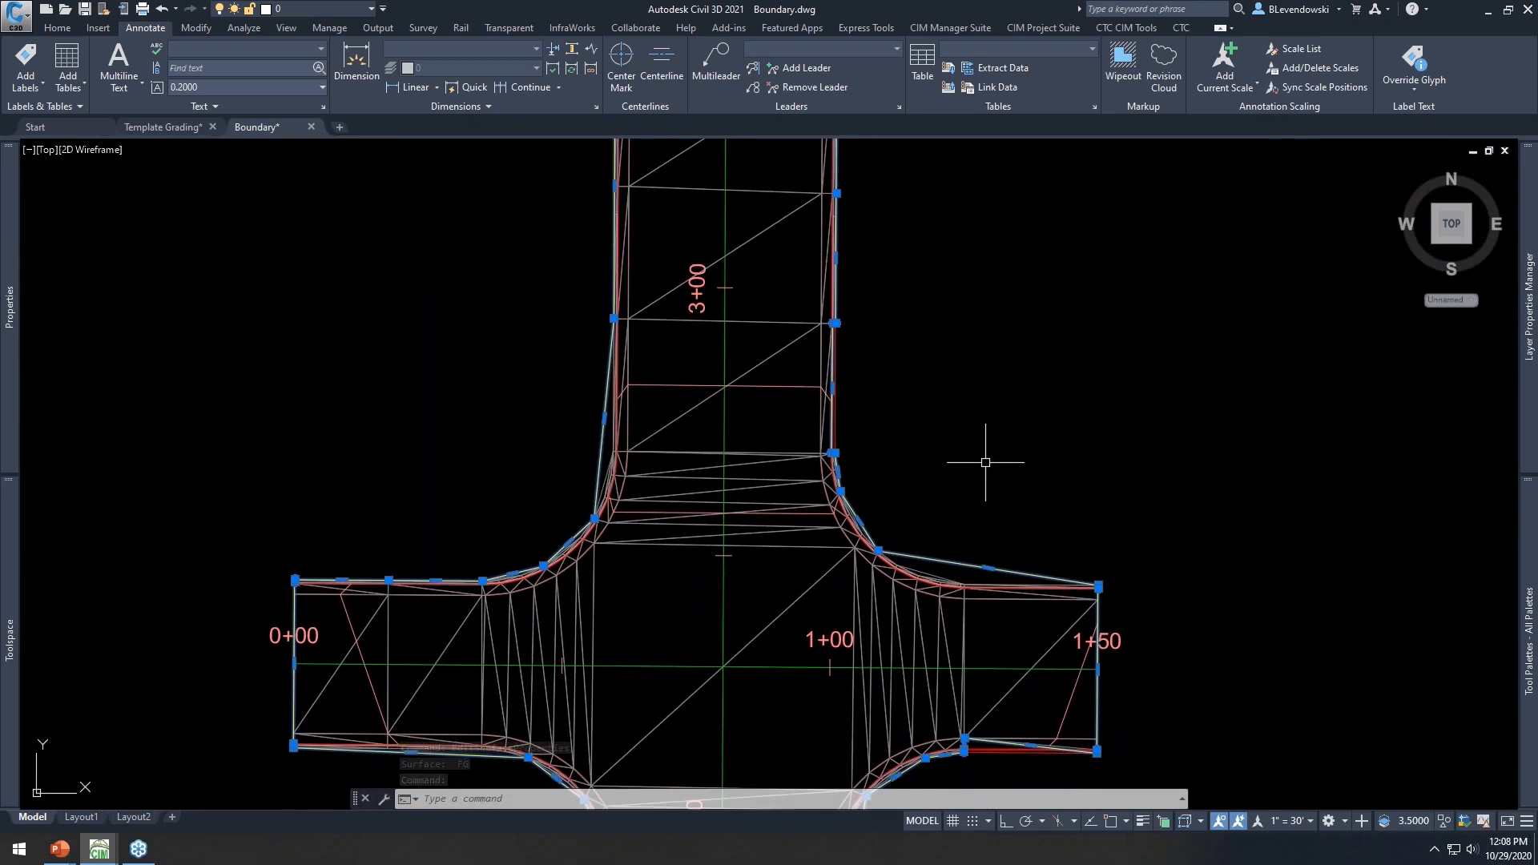
scroll(984, 586, "up", 5)
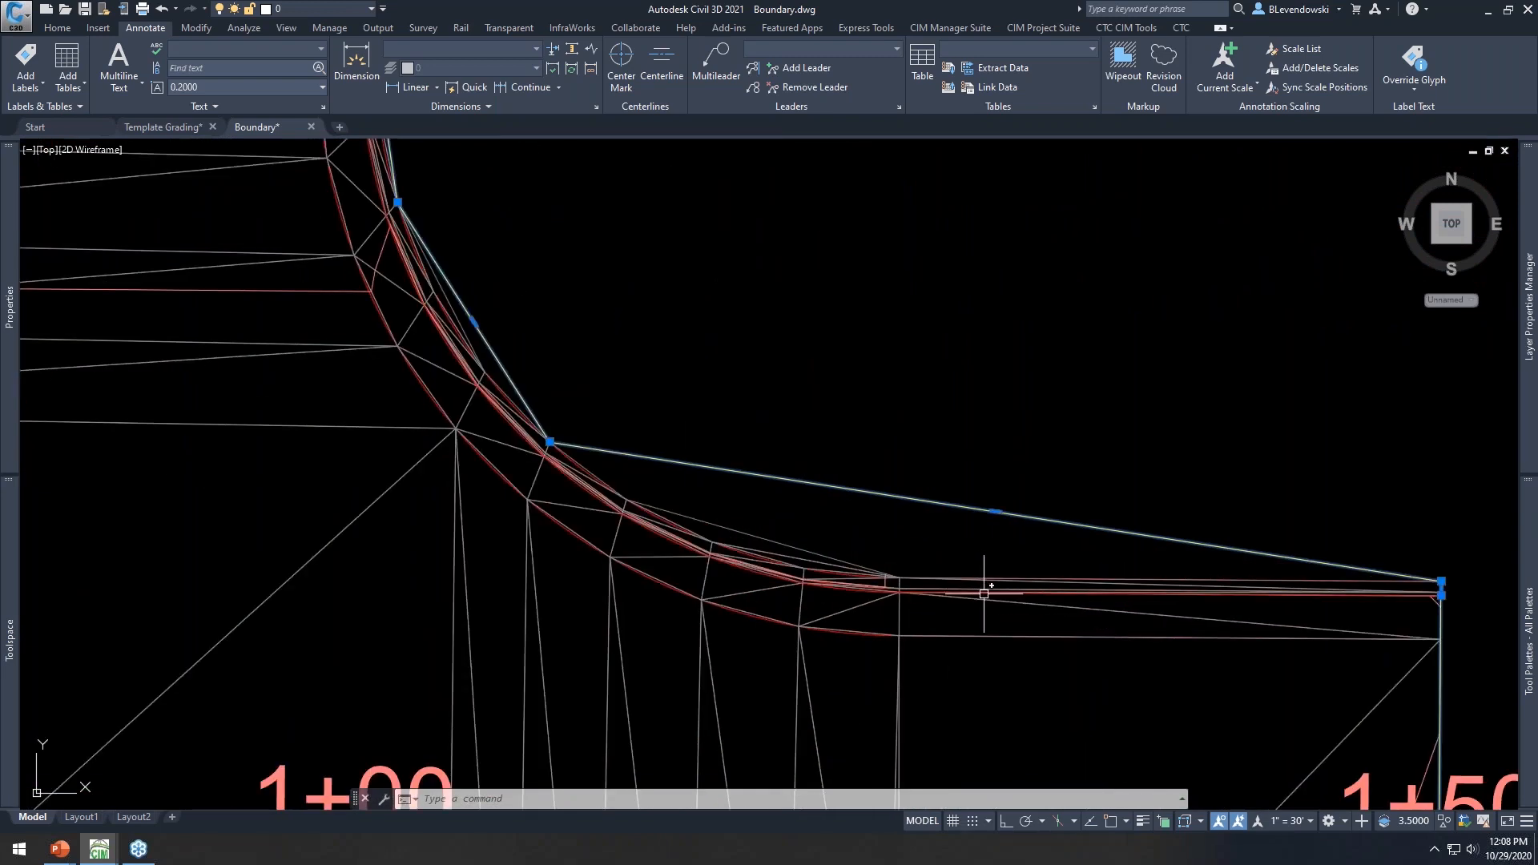
middle_click_drag(985, 594, 906, 560)
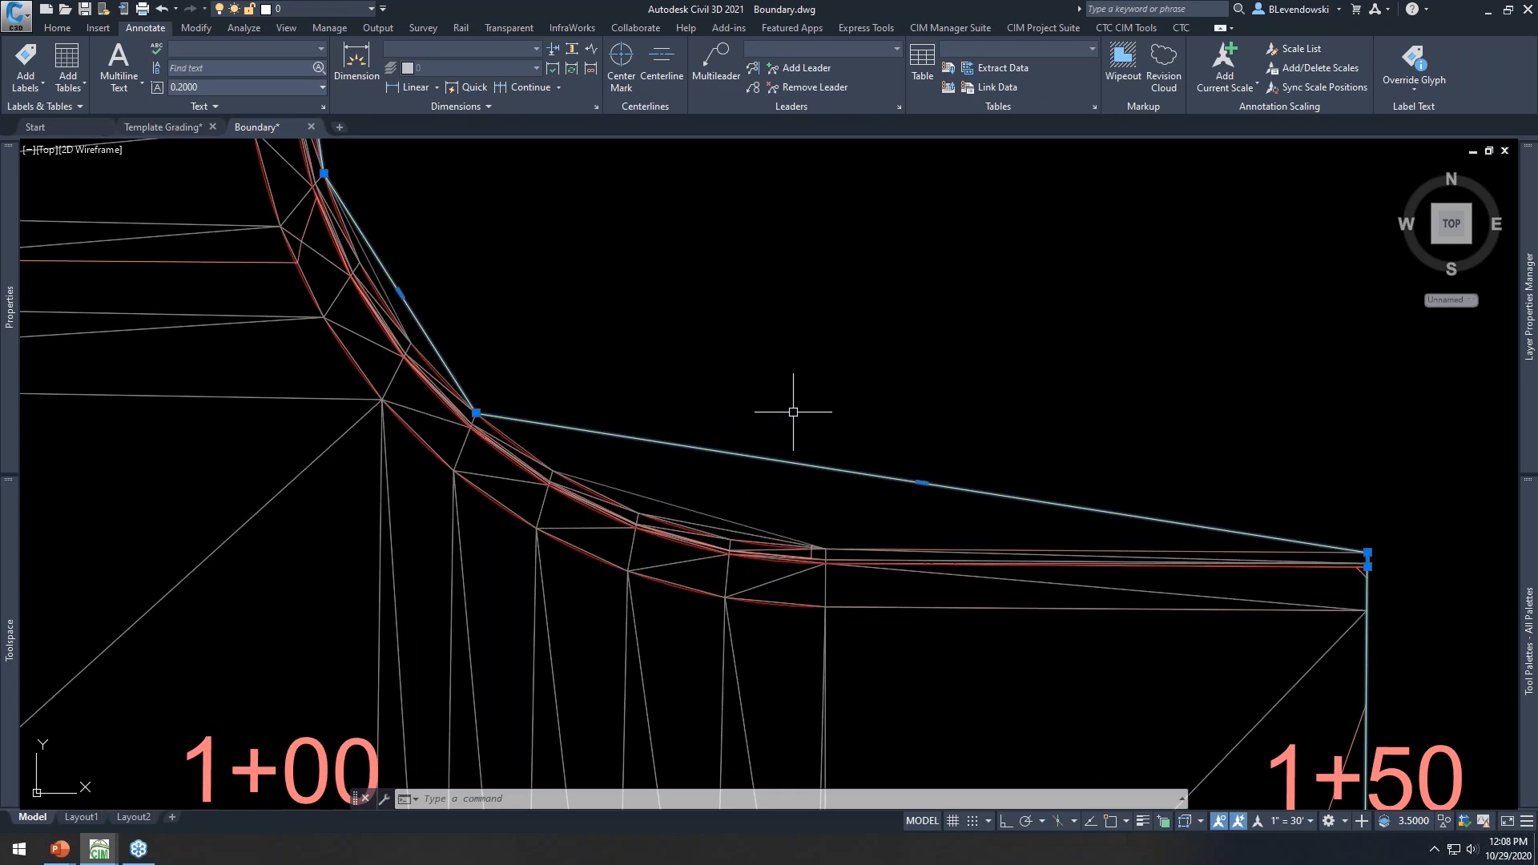
scroll(657, 513, "up", 2)
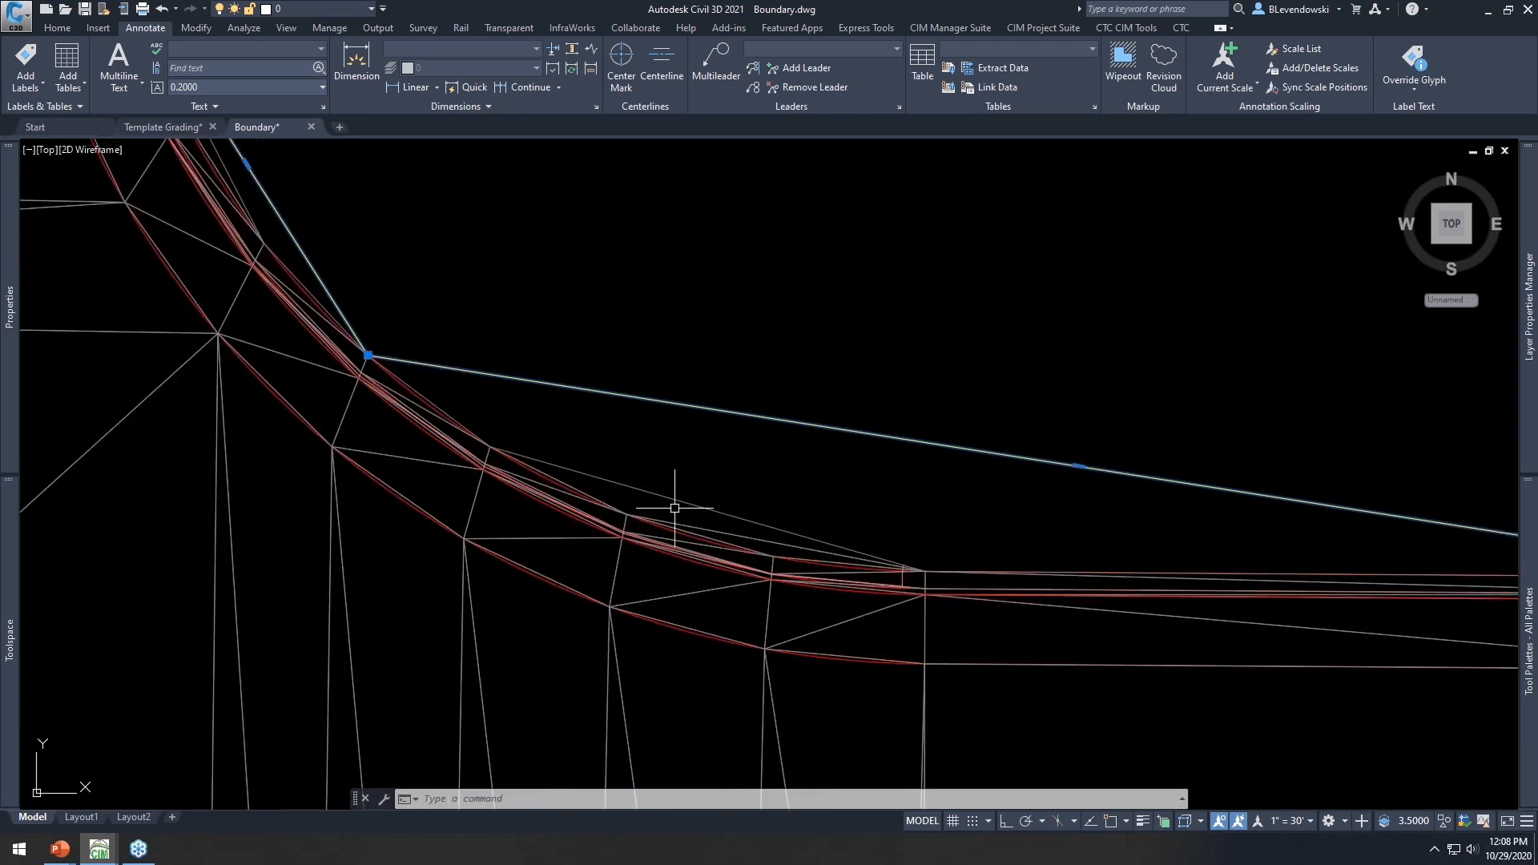
scroll(751, 493, "down", 2)
Add a vertex to the boundary polyline's long segment between stations 1+00 and 1+50 and stretch it close to the curb return's outer edge
mouse_move(956, 476)
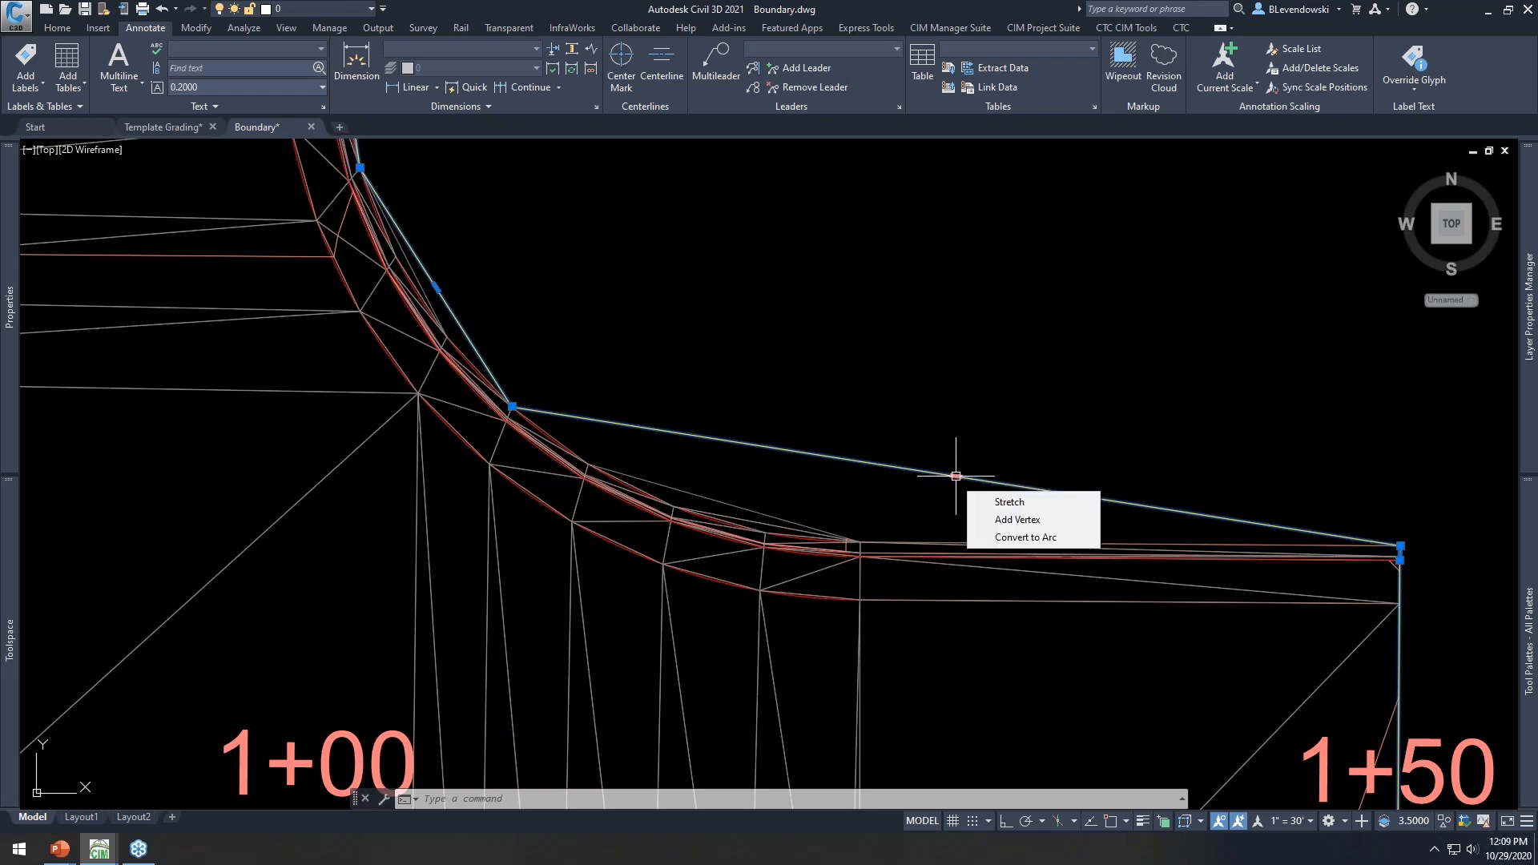
left_click(1016, 519)
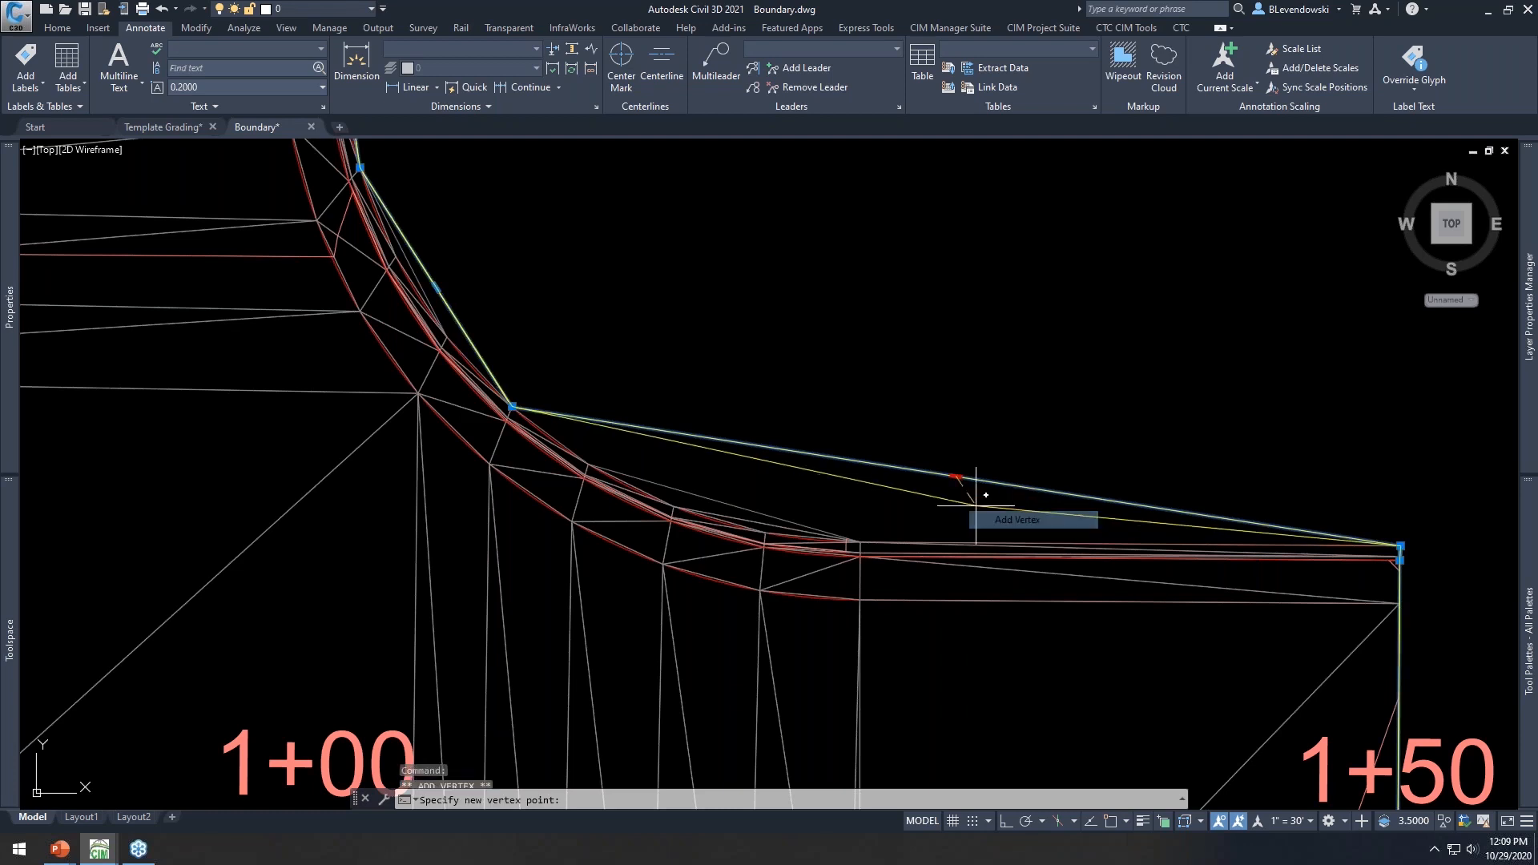
scroll(802, 494, "up", 2)
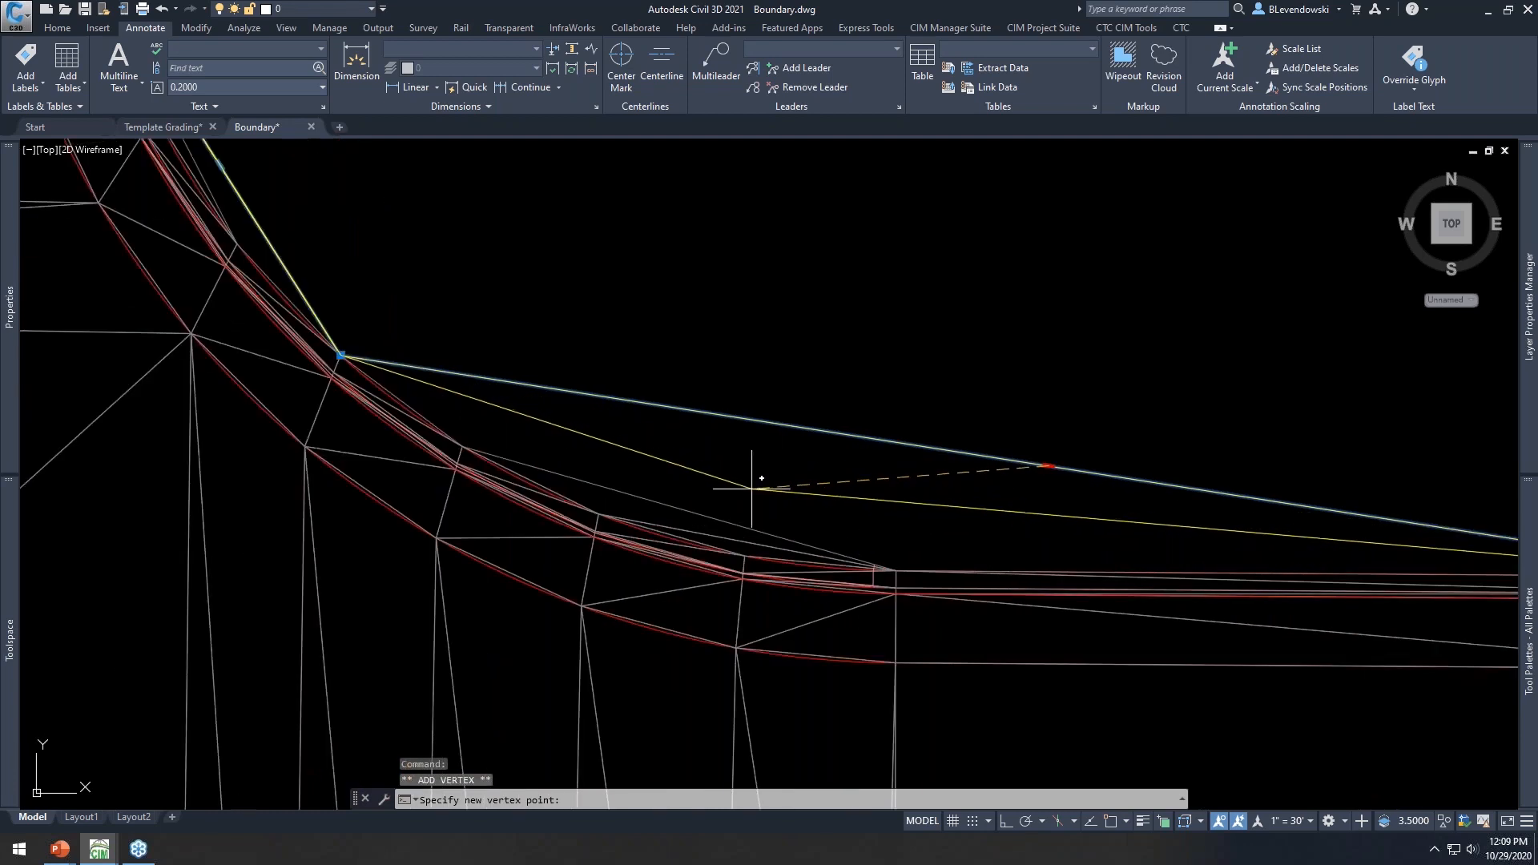
left_click(653, 512)
scroll(645, 539, "up", 4)
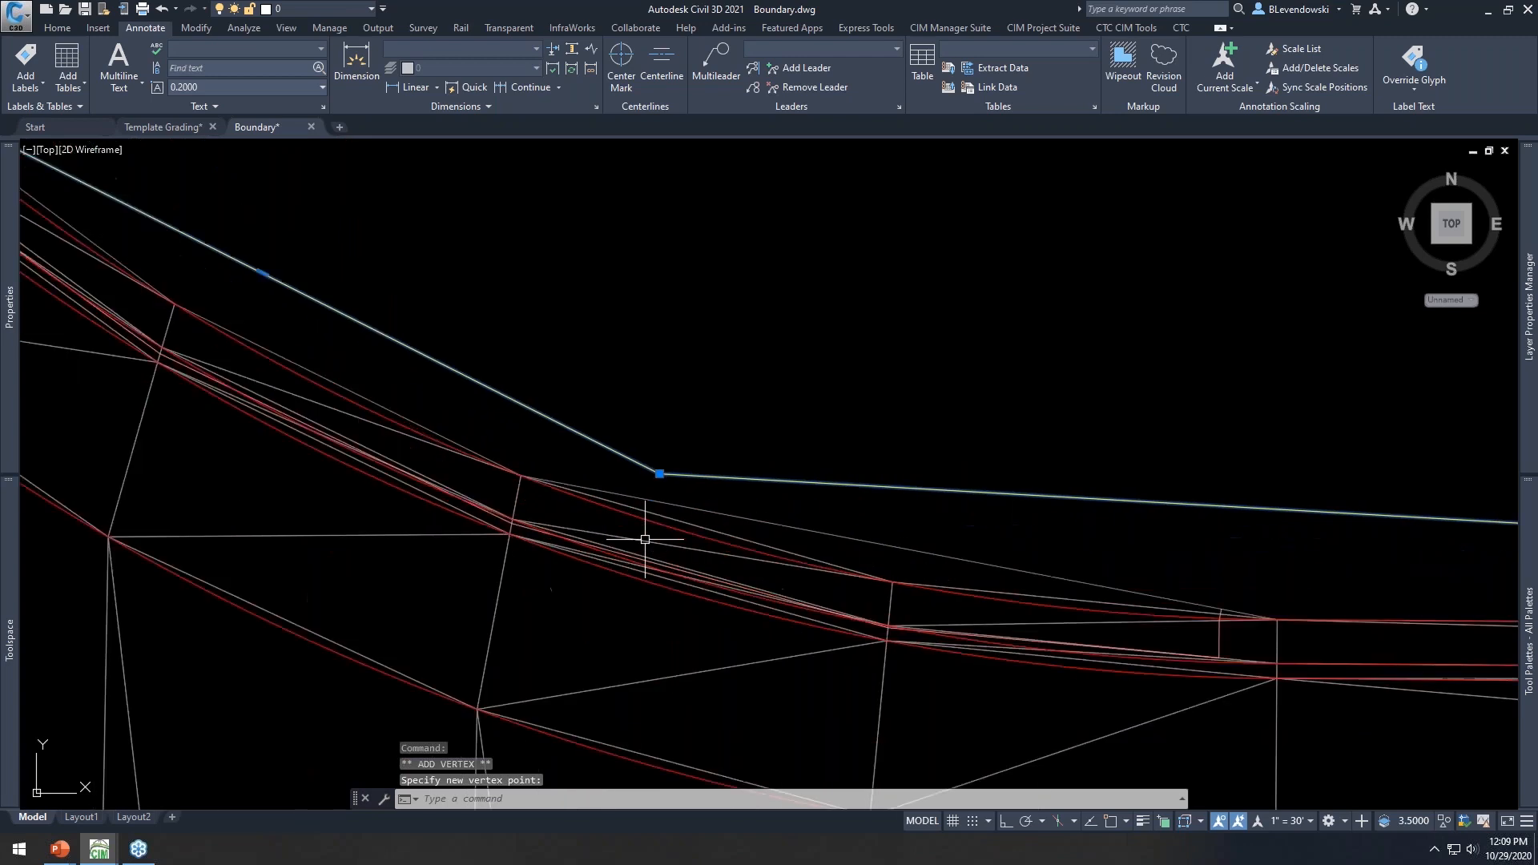
left_click(659, 473)
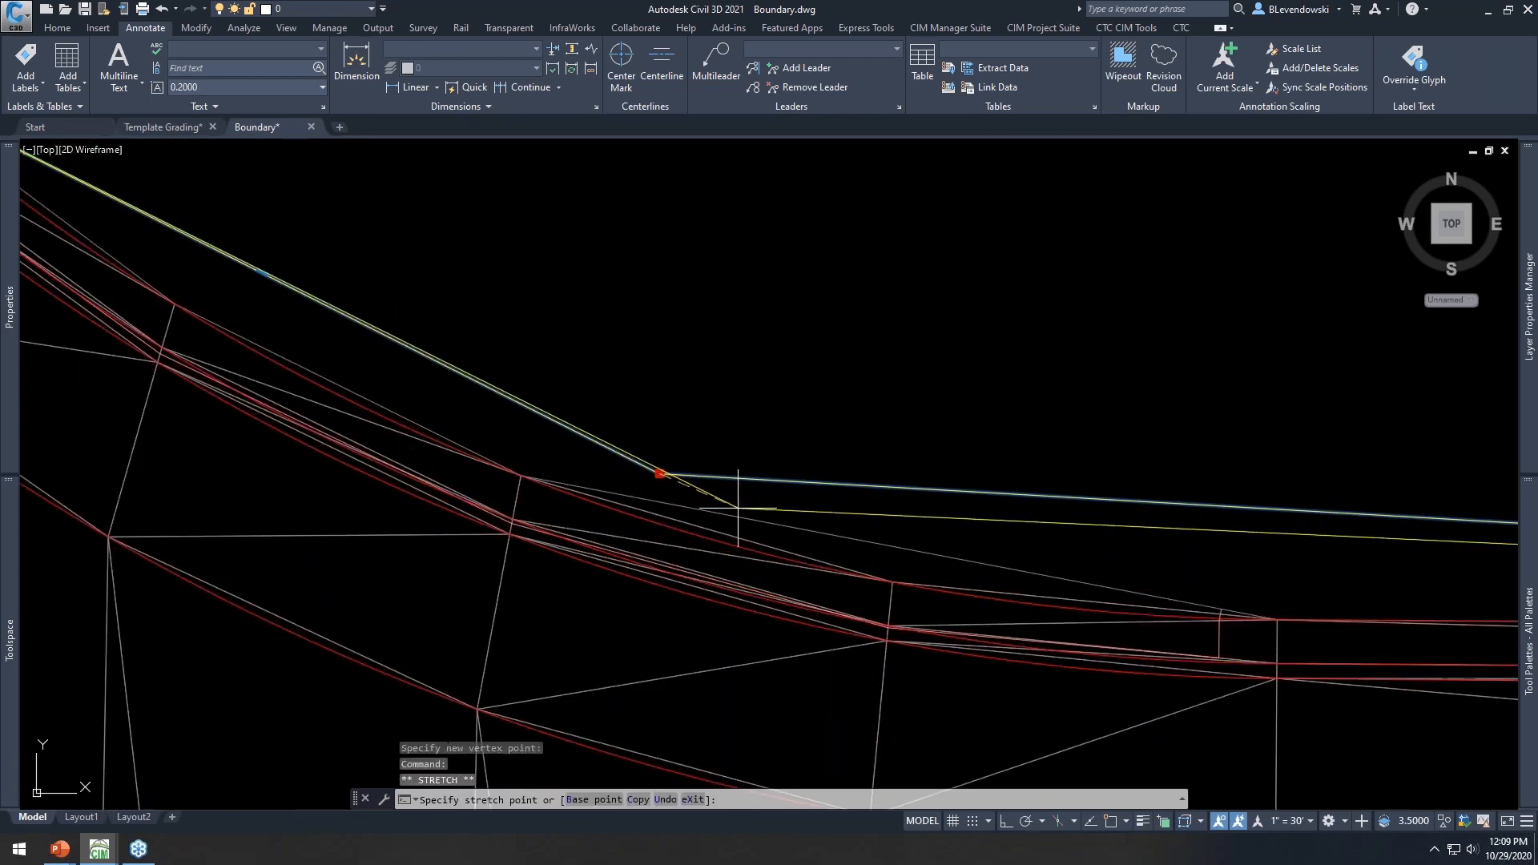
left_click(874, 553)
scroll(877, 479, "down", 4)
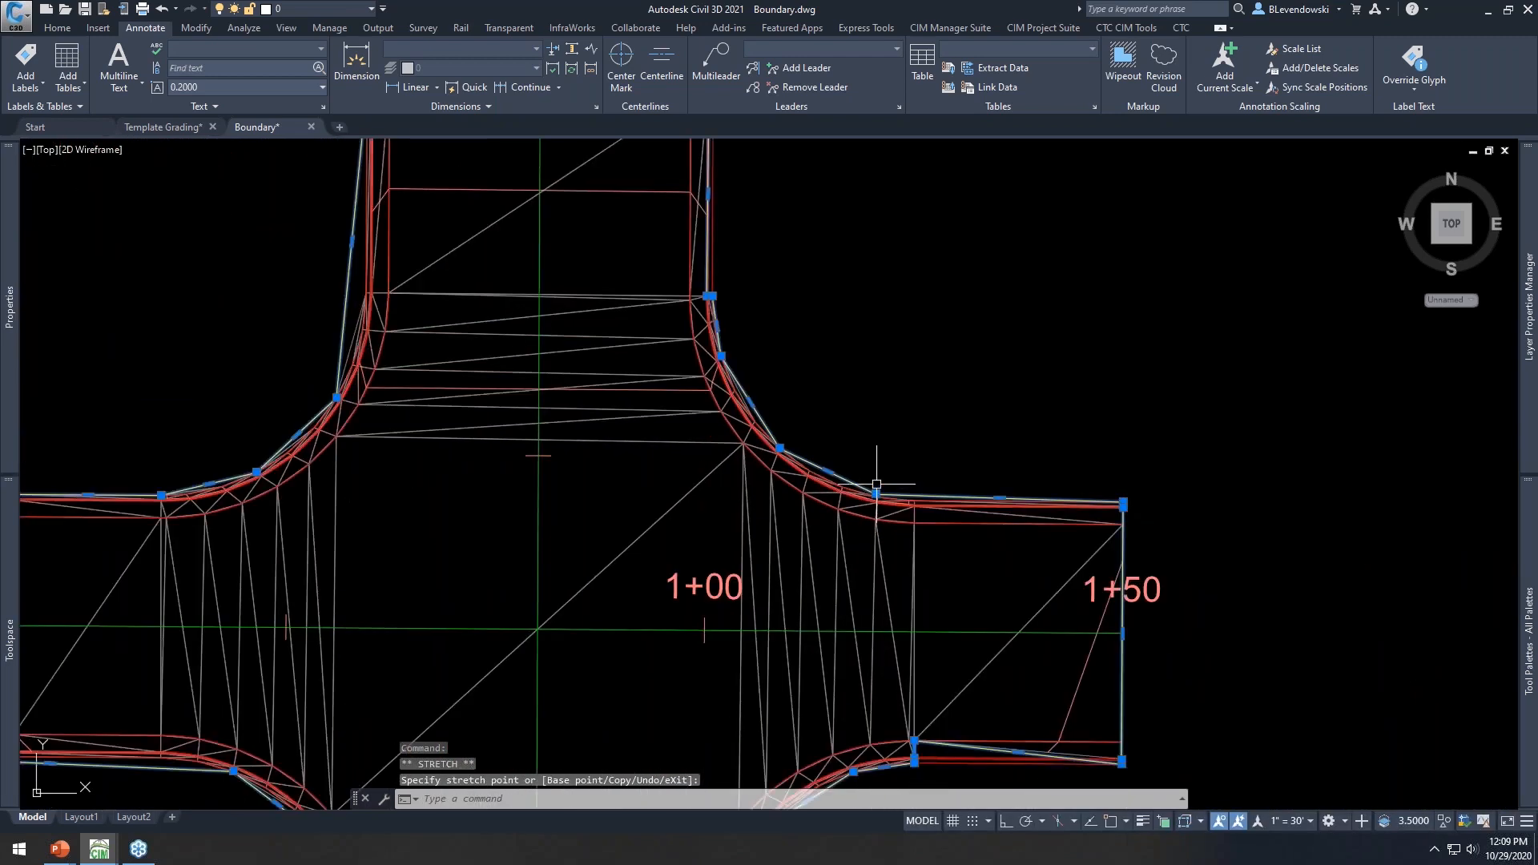
Inspect the edited boundary polyline around the curb returns and along the street legs at both intersections, then deselect it
scroll(886, 514, "up", 4)
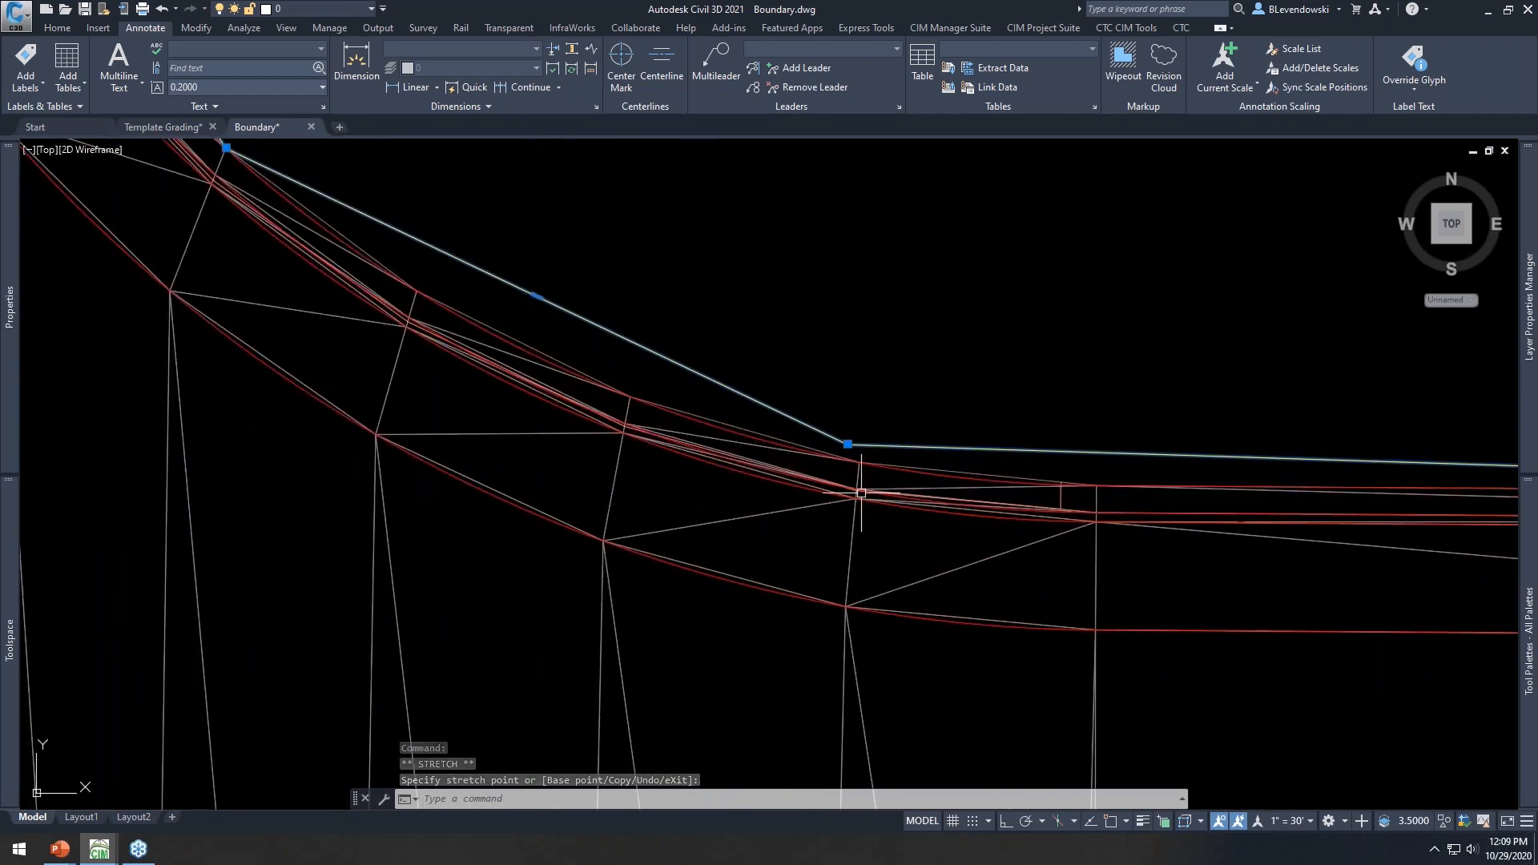
middle_click_drag(838, 346, 864, 507)
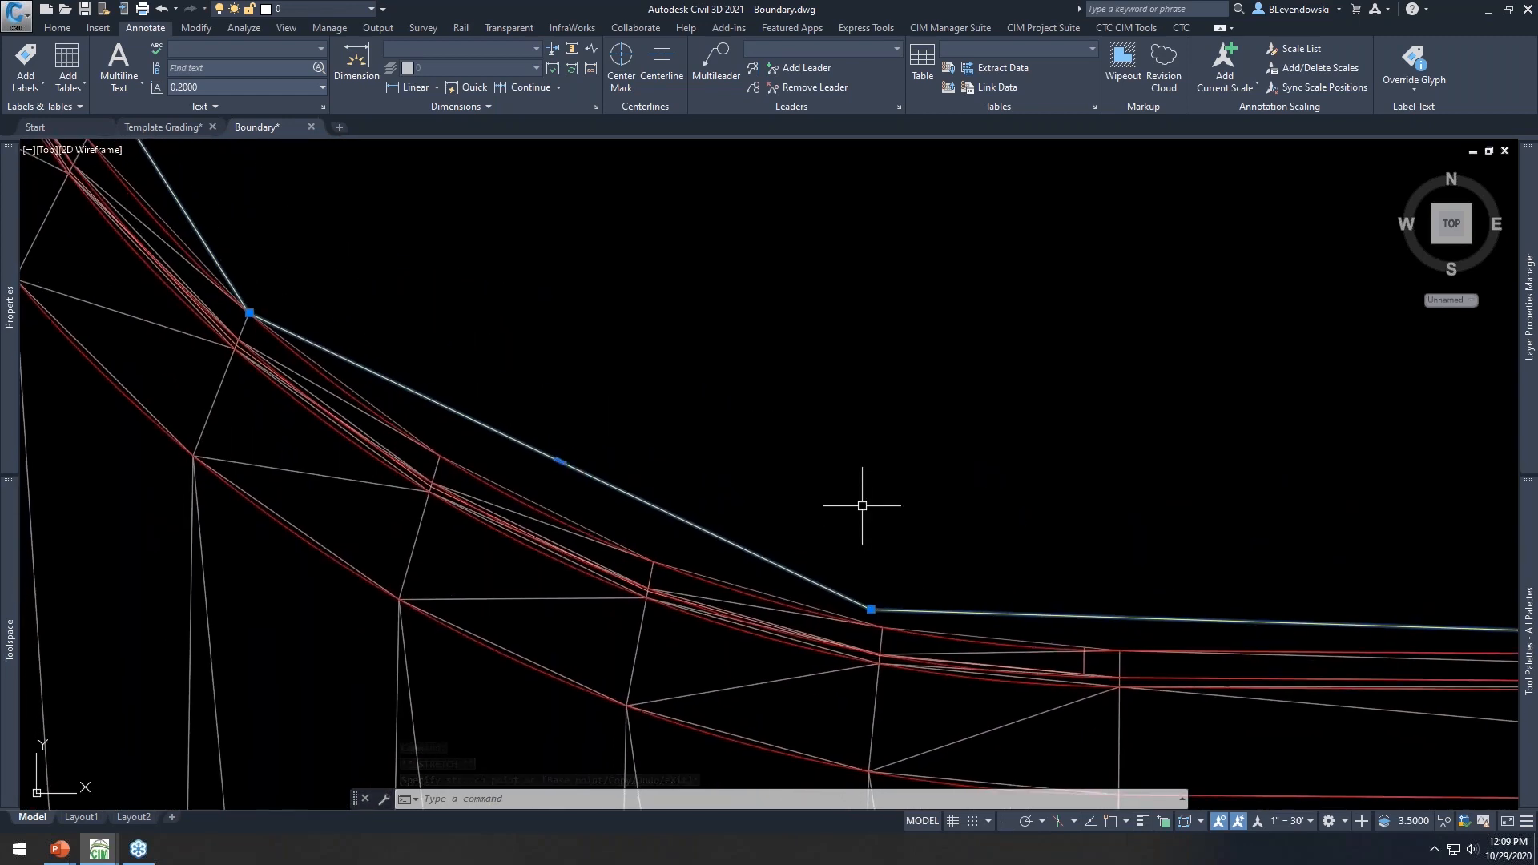
scroll(862, 505, "down", 5)
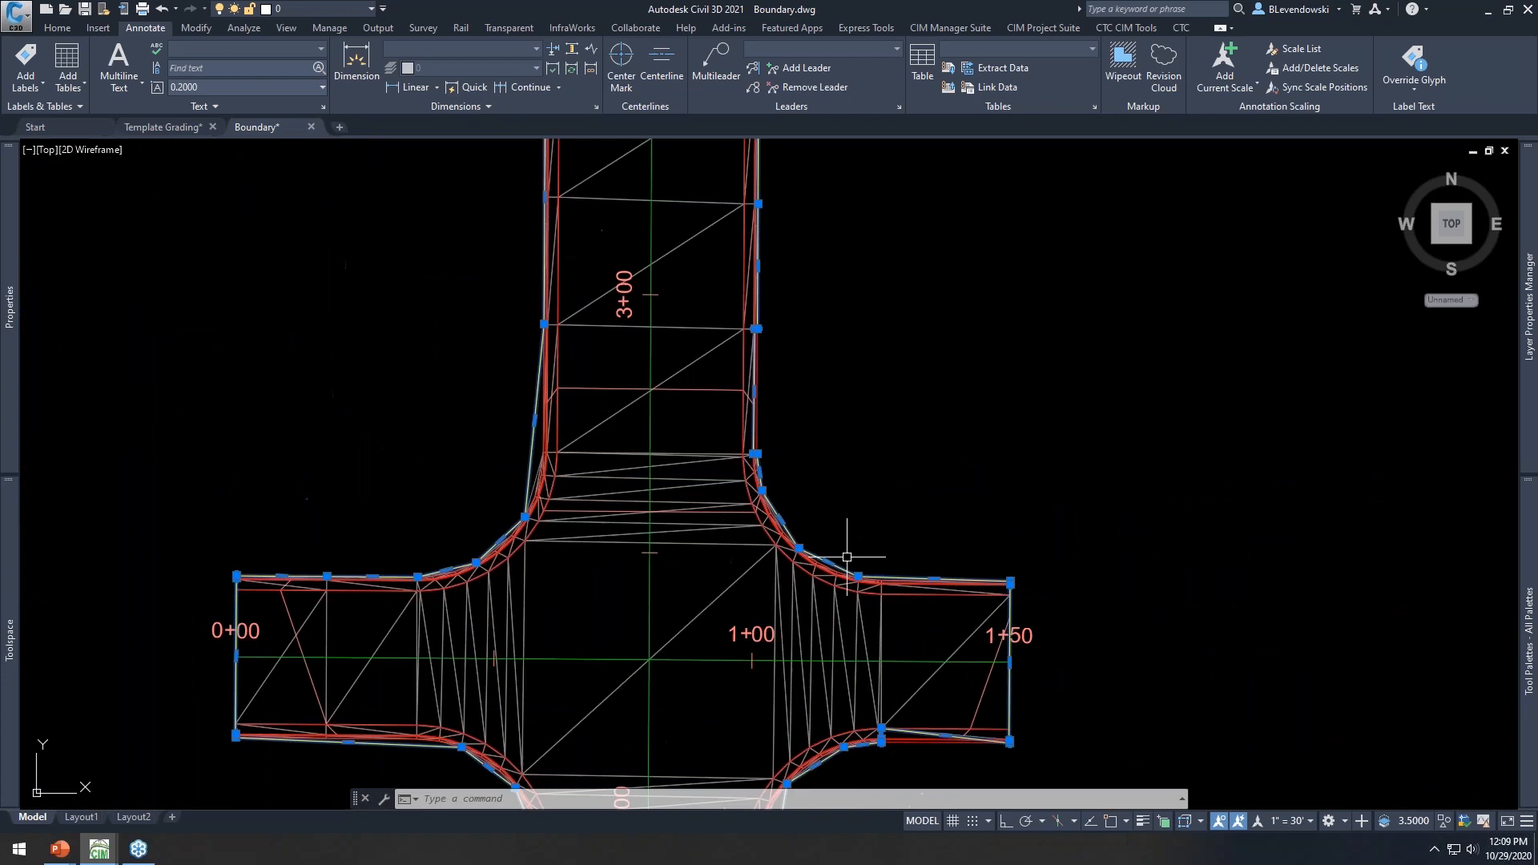
middle_click_drag(870, 655, 796, 505)
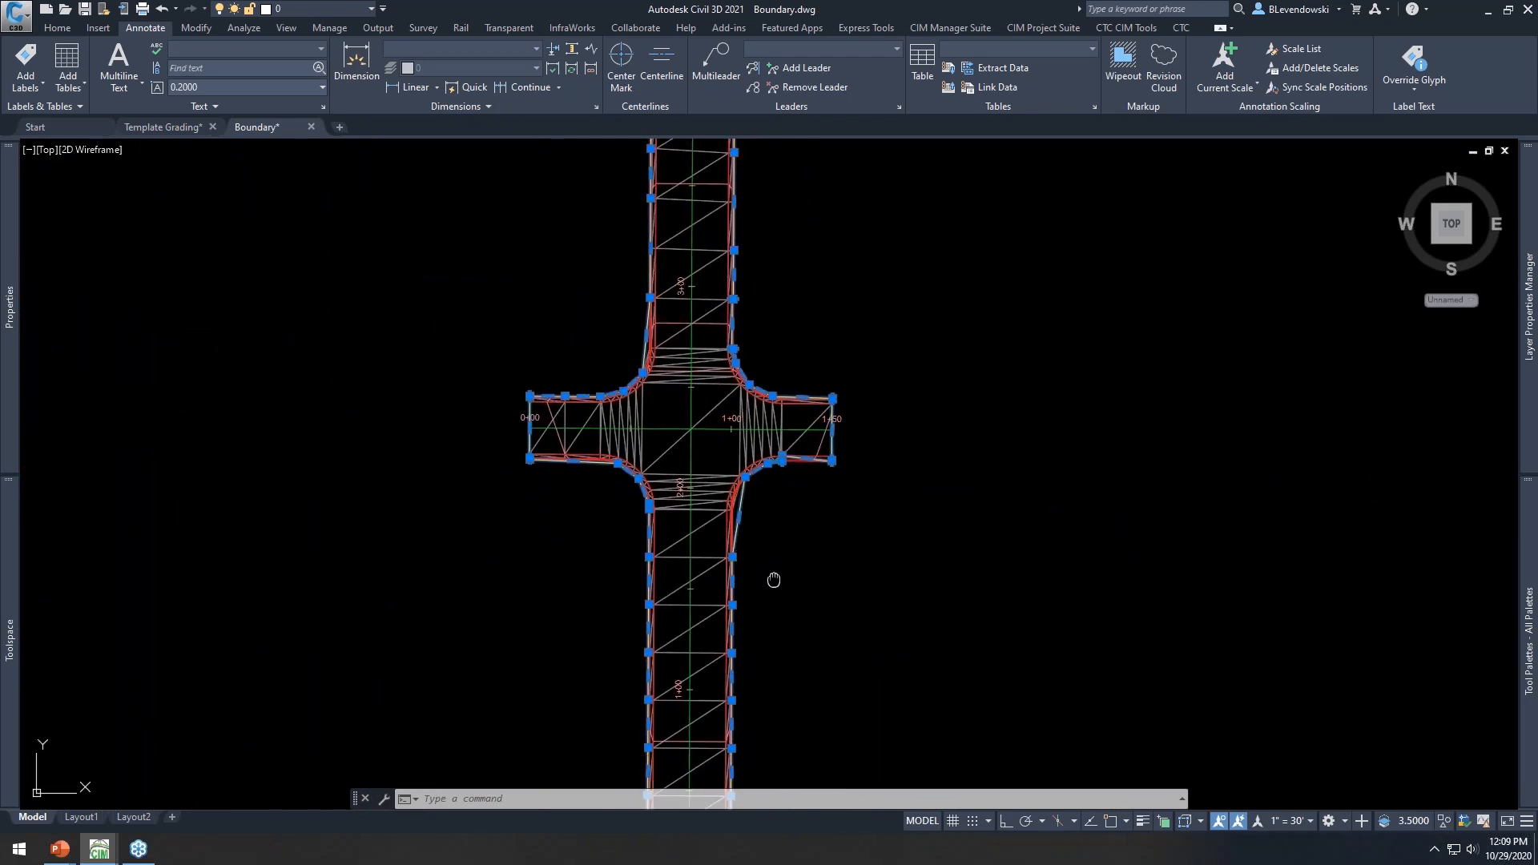
middle_click_drag(776, 580, 775, 489)
mouse_move(841, 347)
middle_mouse_down()
mouse_move(858, 350)
mouse_move(853, 495)
mouse_move(841, 405)
mouse_move(811, 491)
mouse_move(736, 581)
middle_mouse_up()
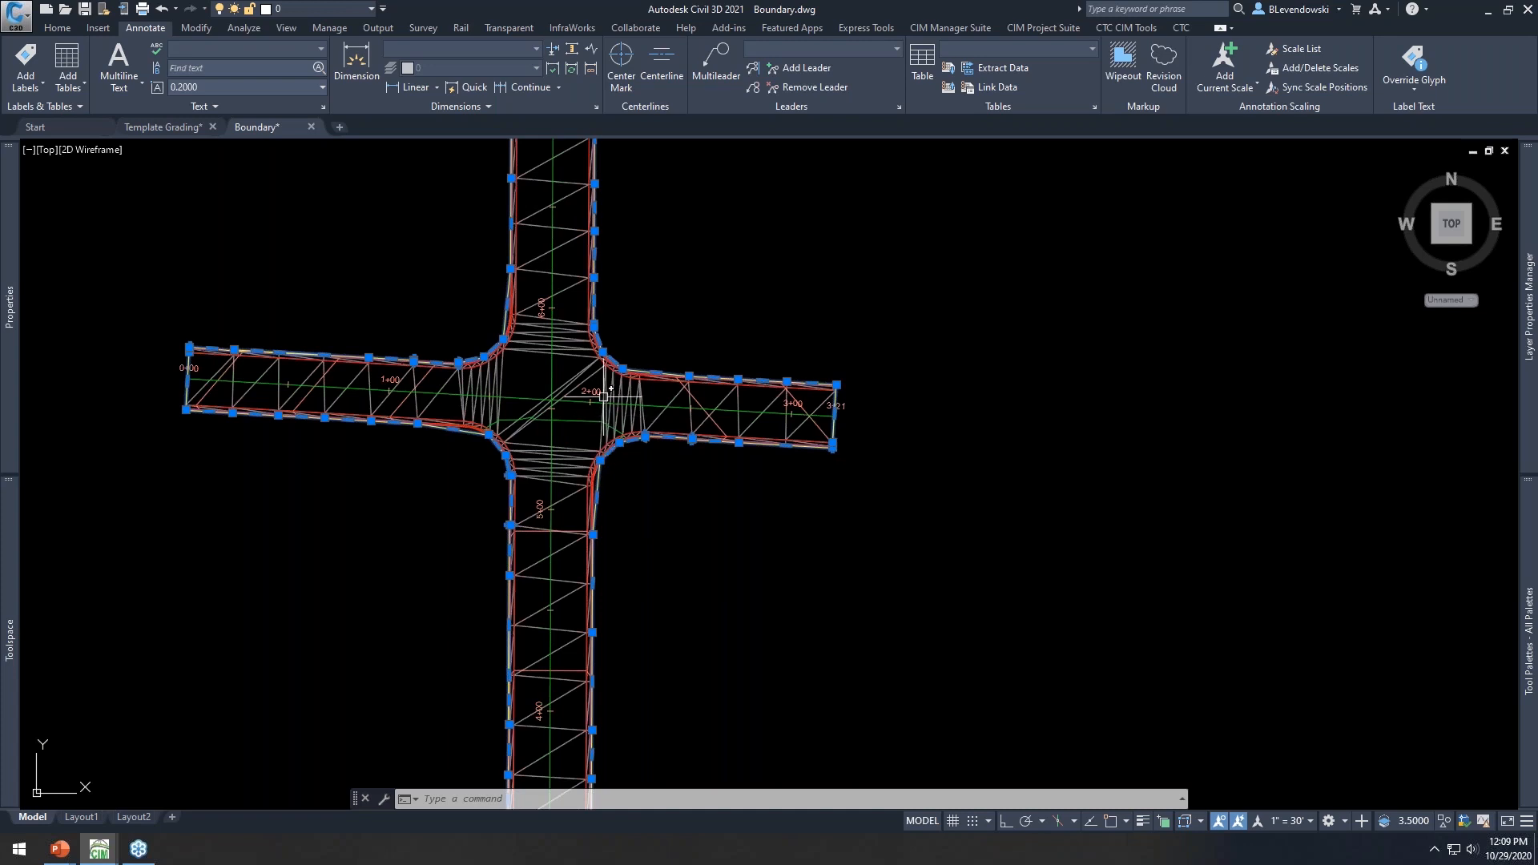
scroll(604, 396, "up", 4)
scroll(654, 409, "down", 2)
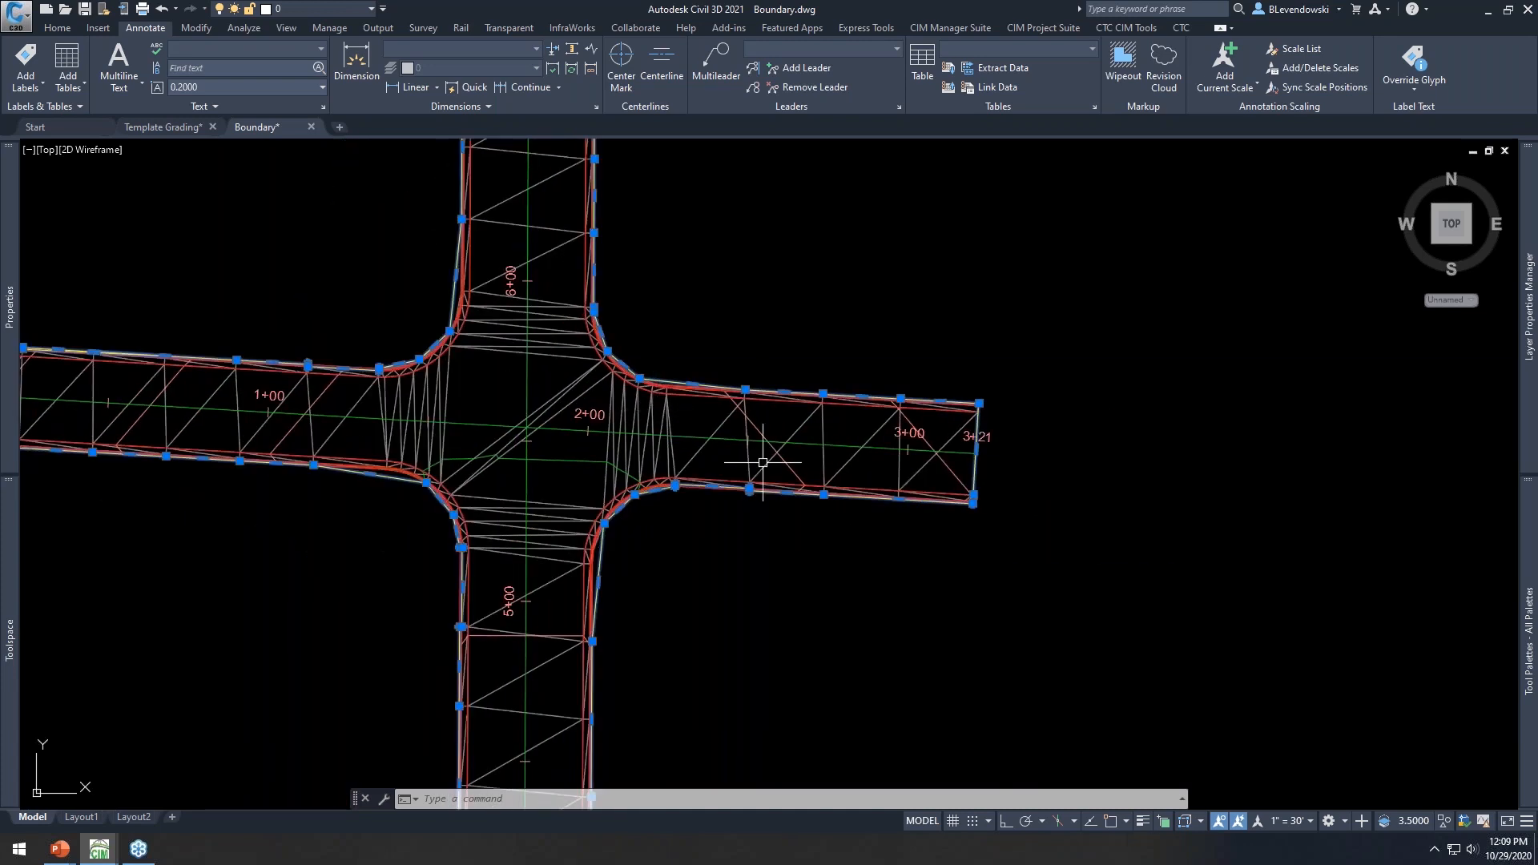
key("Escape")
key("Escape")
key("Escape")
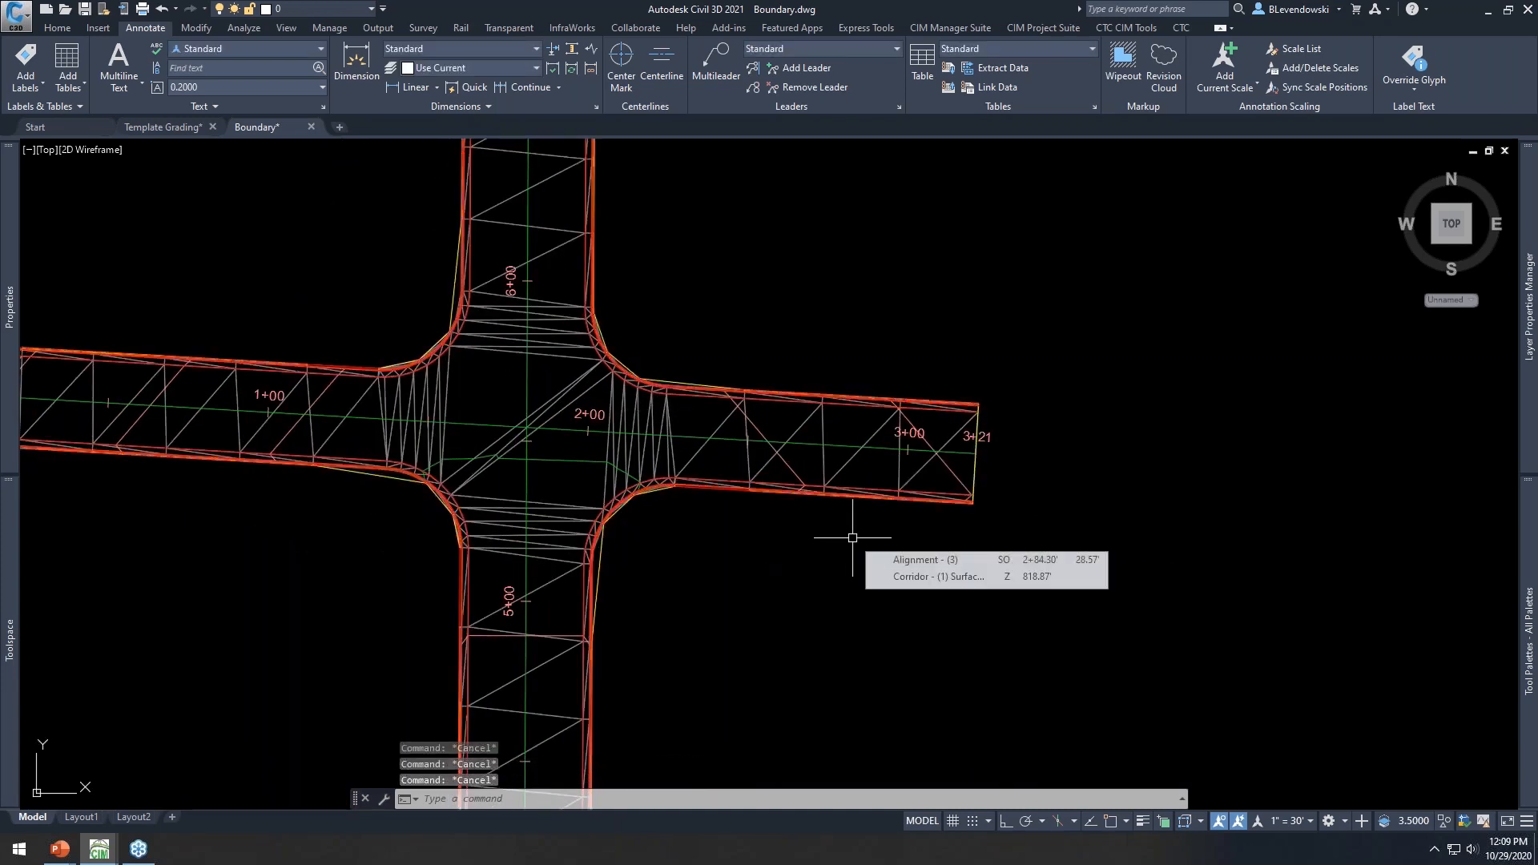
Stretch the ends of both gutter feature lines together eastward past station 3+21 to lengthen the street leg, then clear the selection
scroll(934, 511, "up", 5)
left_click(1039, 491)
scroll(804, 656, "down", 1)
middle_click_drag(1084, 347, 1016, 745)
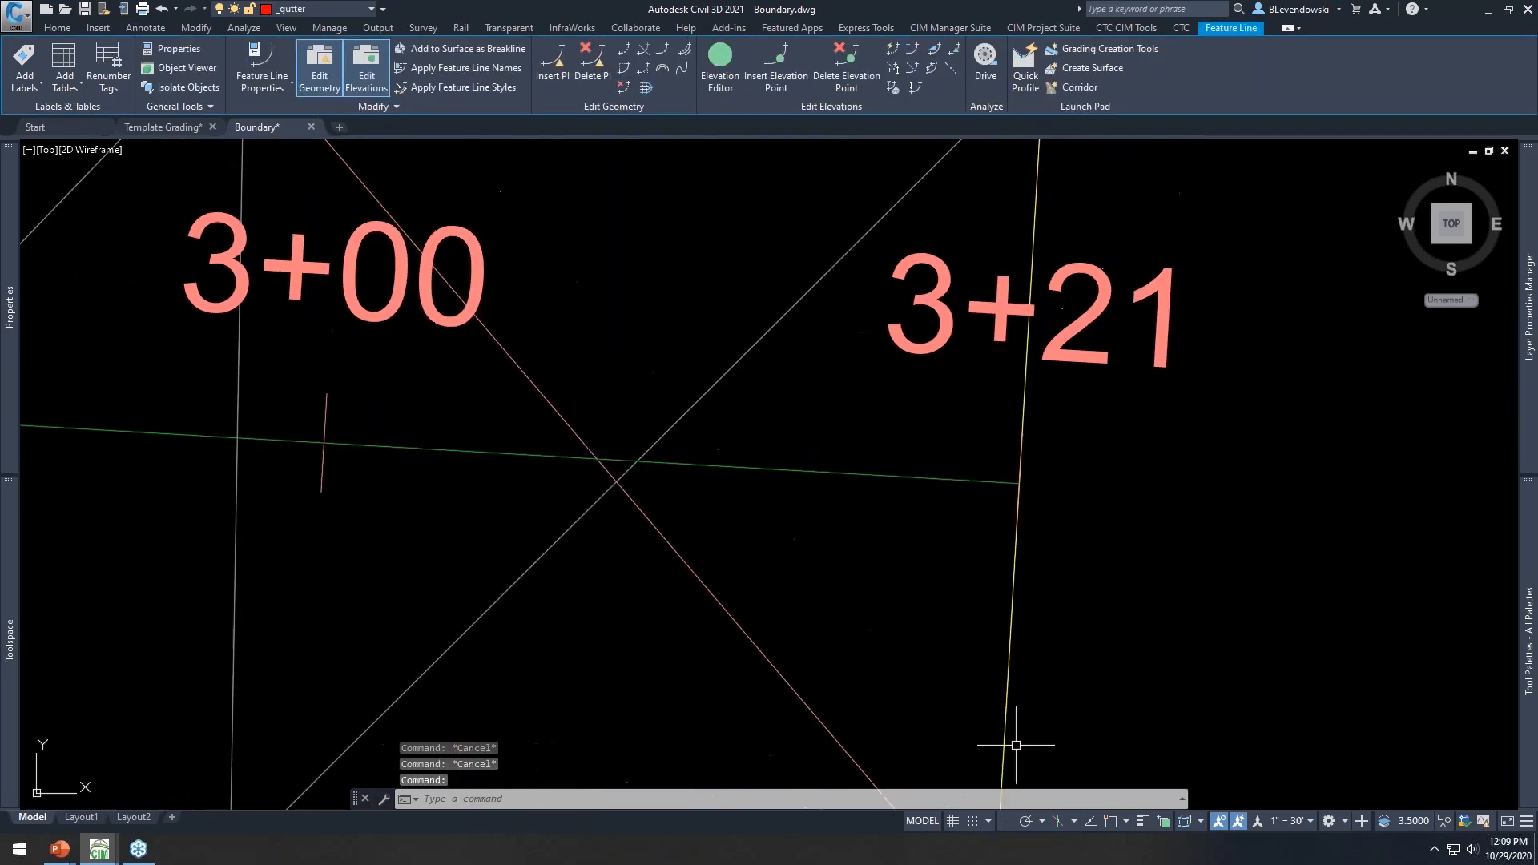
middle_click_drag(973, 375, 924, 734)
middle_click_drag(953, 402, 913, 494)
scroll(917, 451, "up", 2)
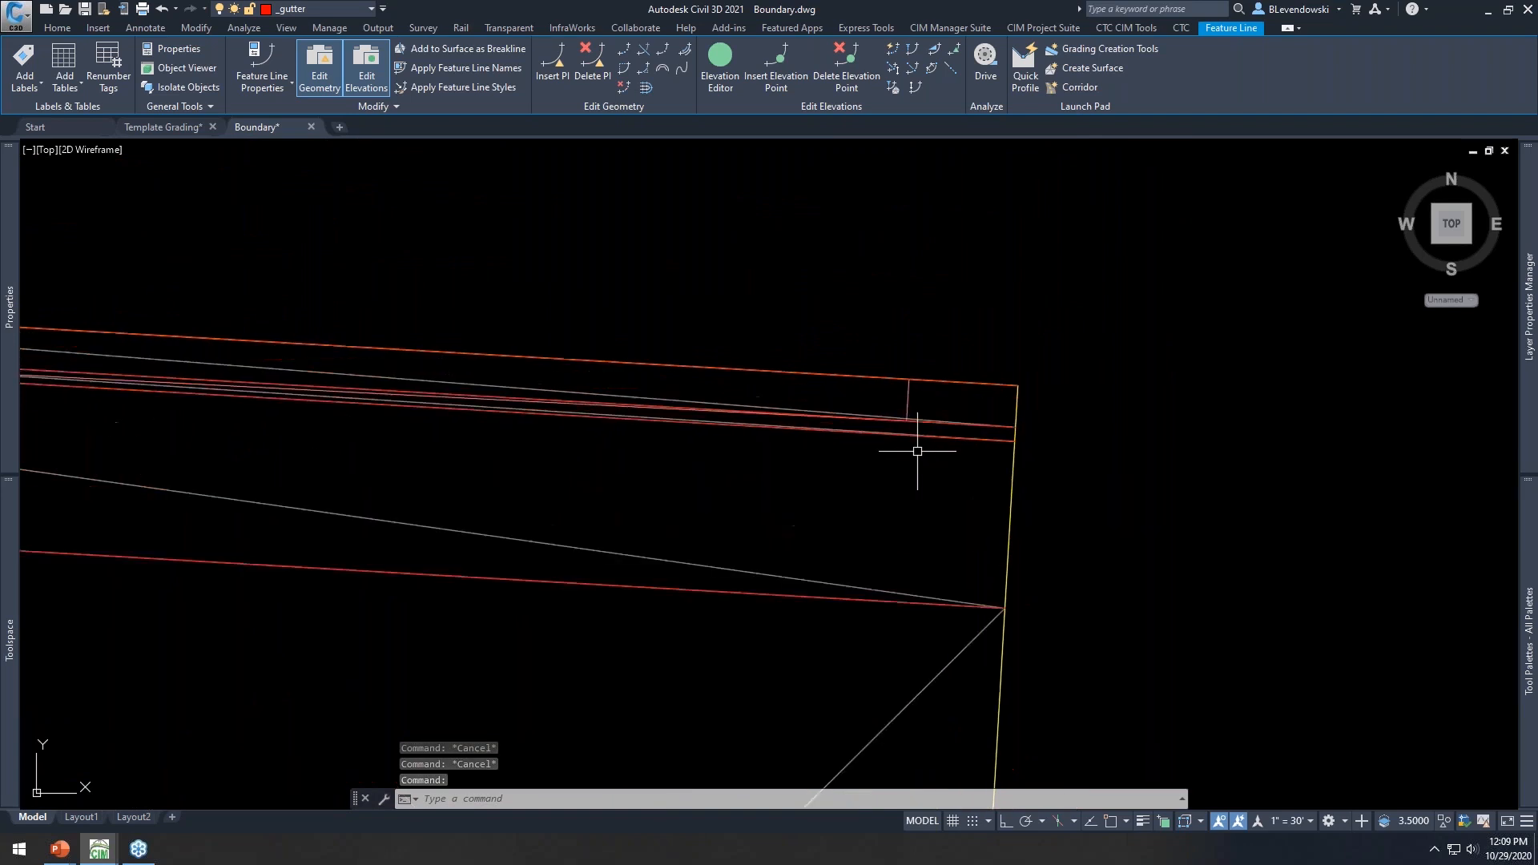
scroll(917, 452, "up", 2)
left_click(862, 411)
scroll(1037, 375, "down", 5)
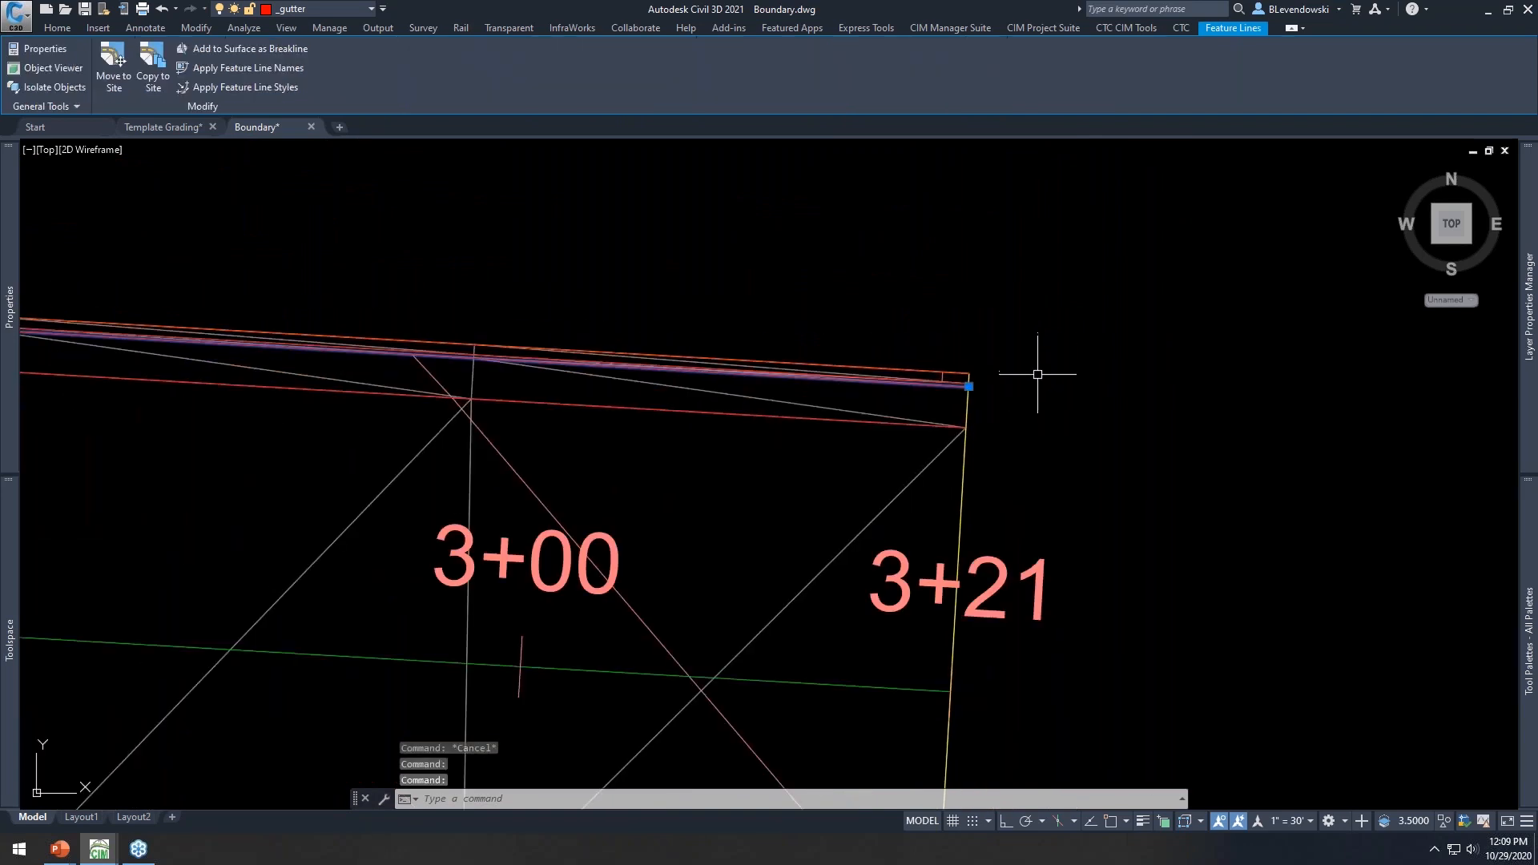
scroll(1037, 374, "down", 2)
left_click(994, 382, "shift")
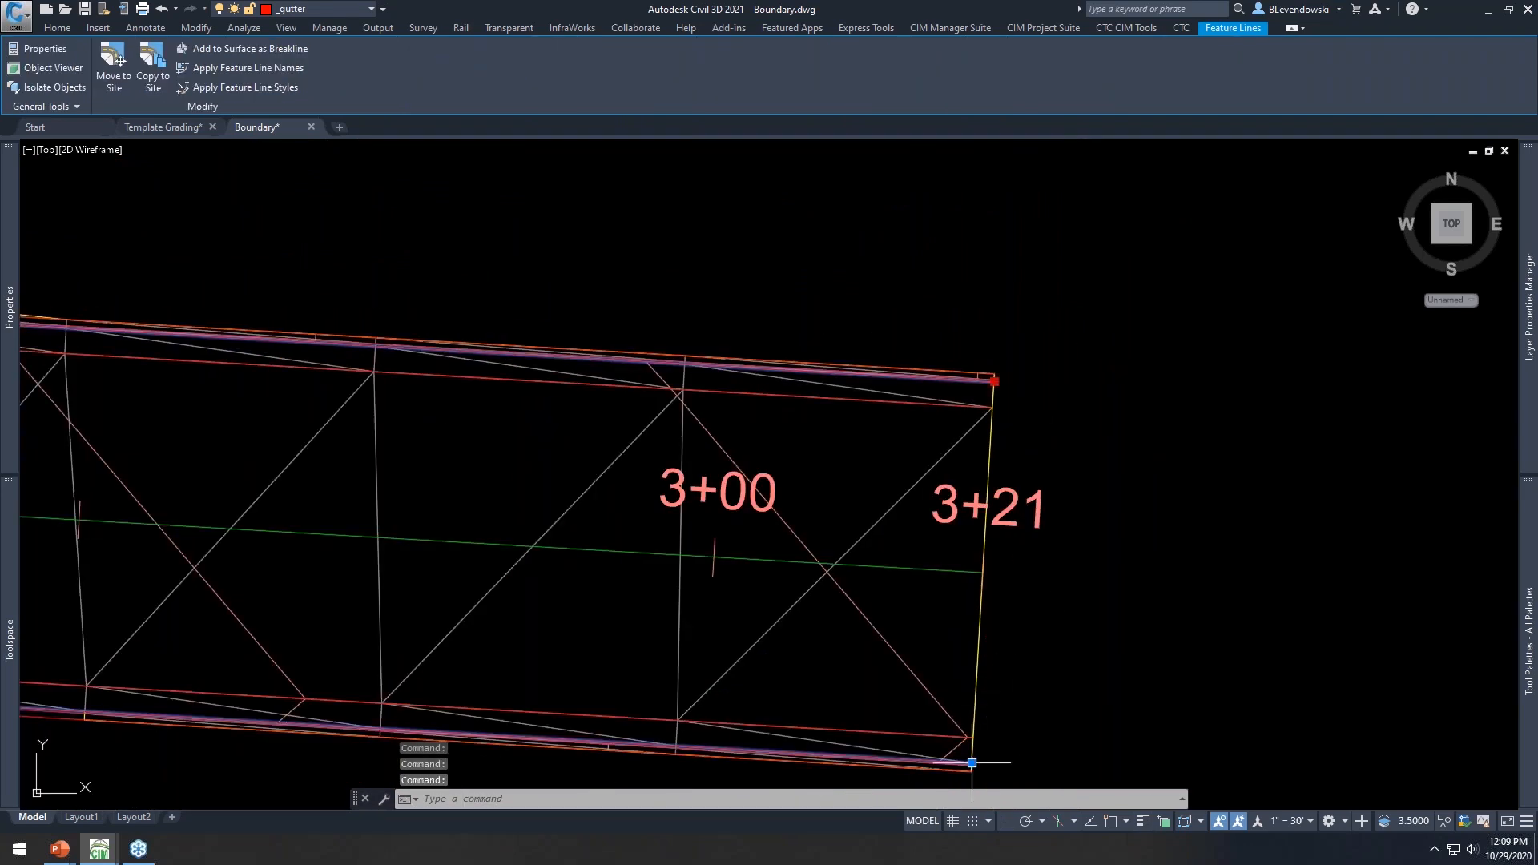
scroll(1013, 573, "down", 2)
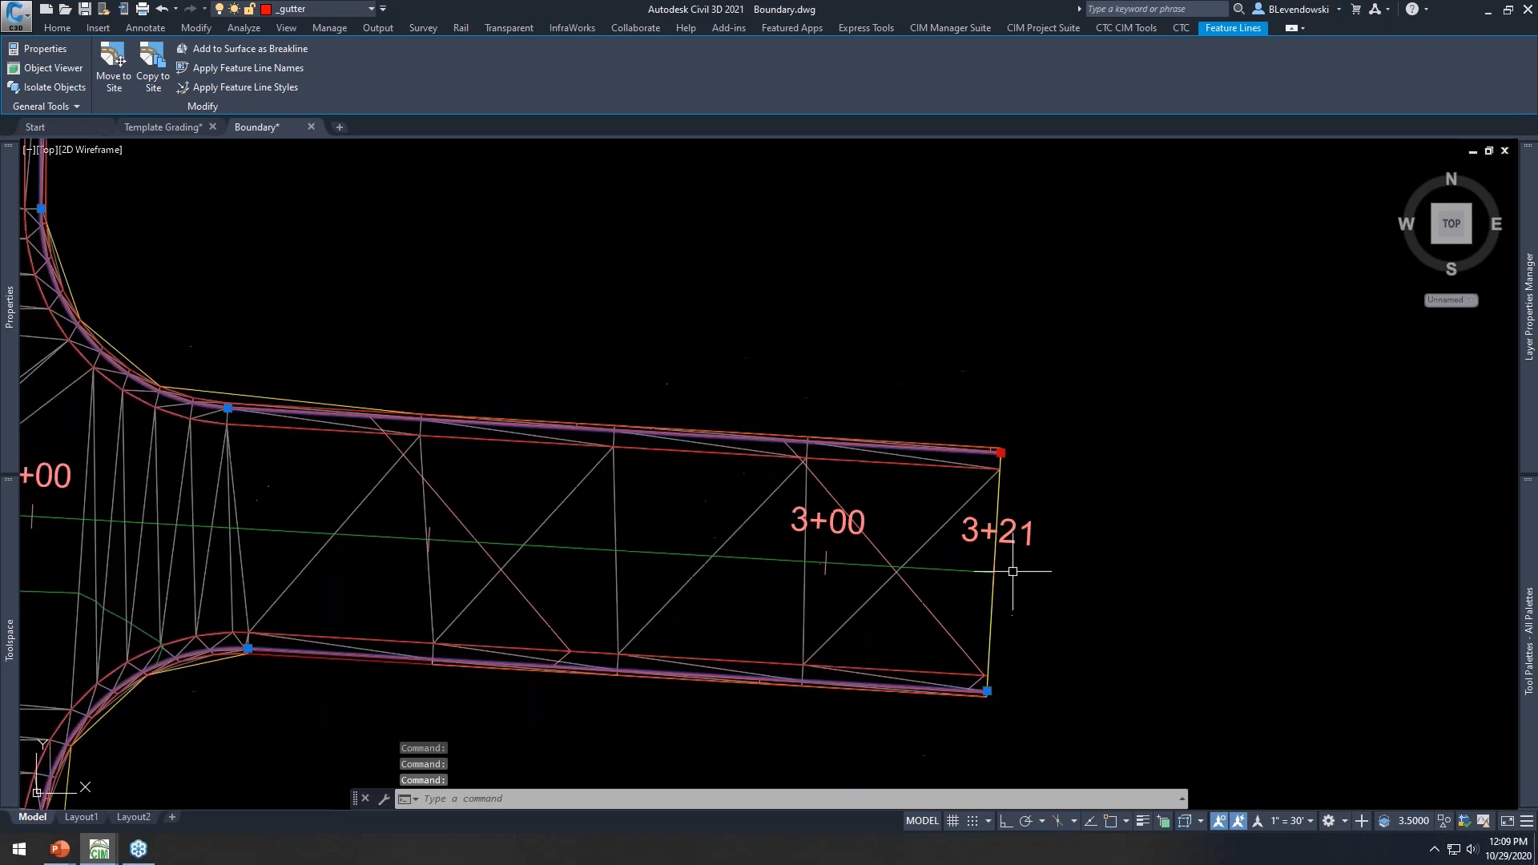
left_click(987, 691)
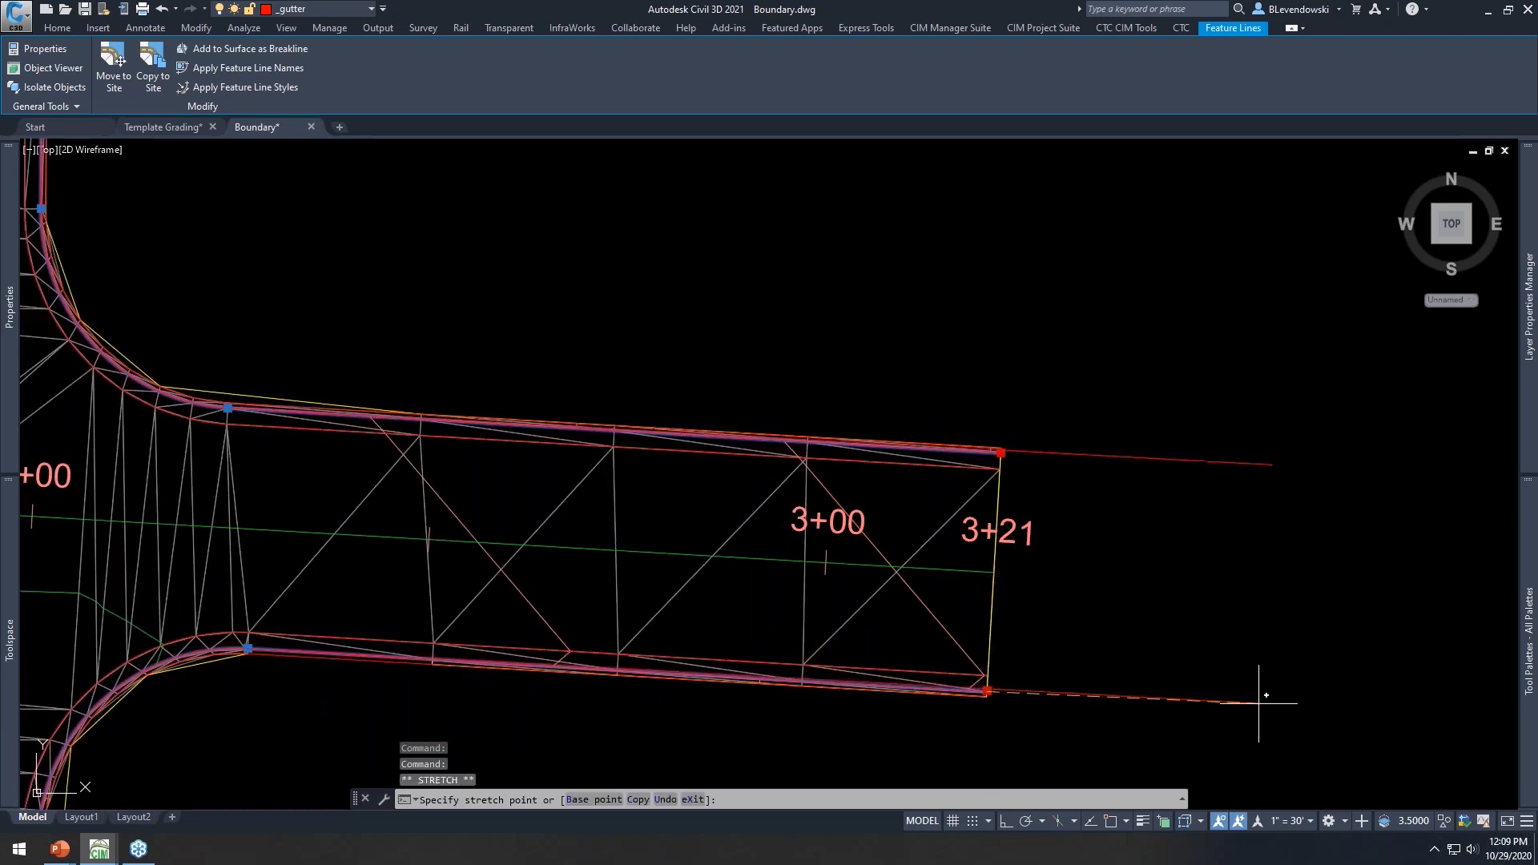
left_click(1451, 720)
scroll(810, 464, "down", 4)
middle_click_drag(929, 533, 936, 492)
key("Escape")
key("Escape")
key("Escape")
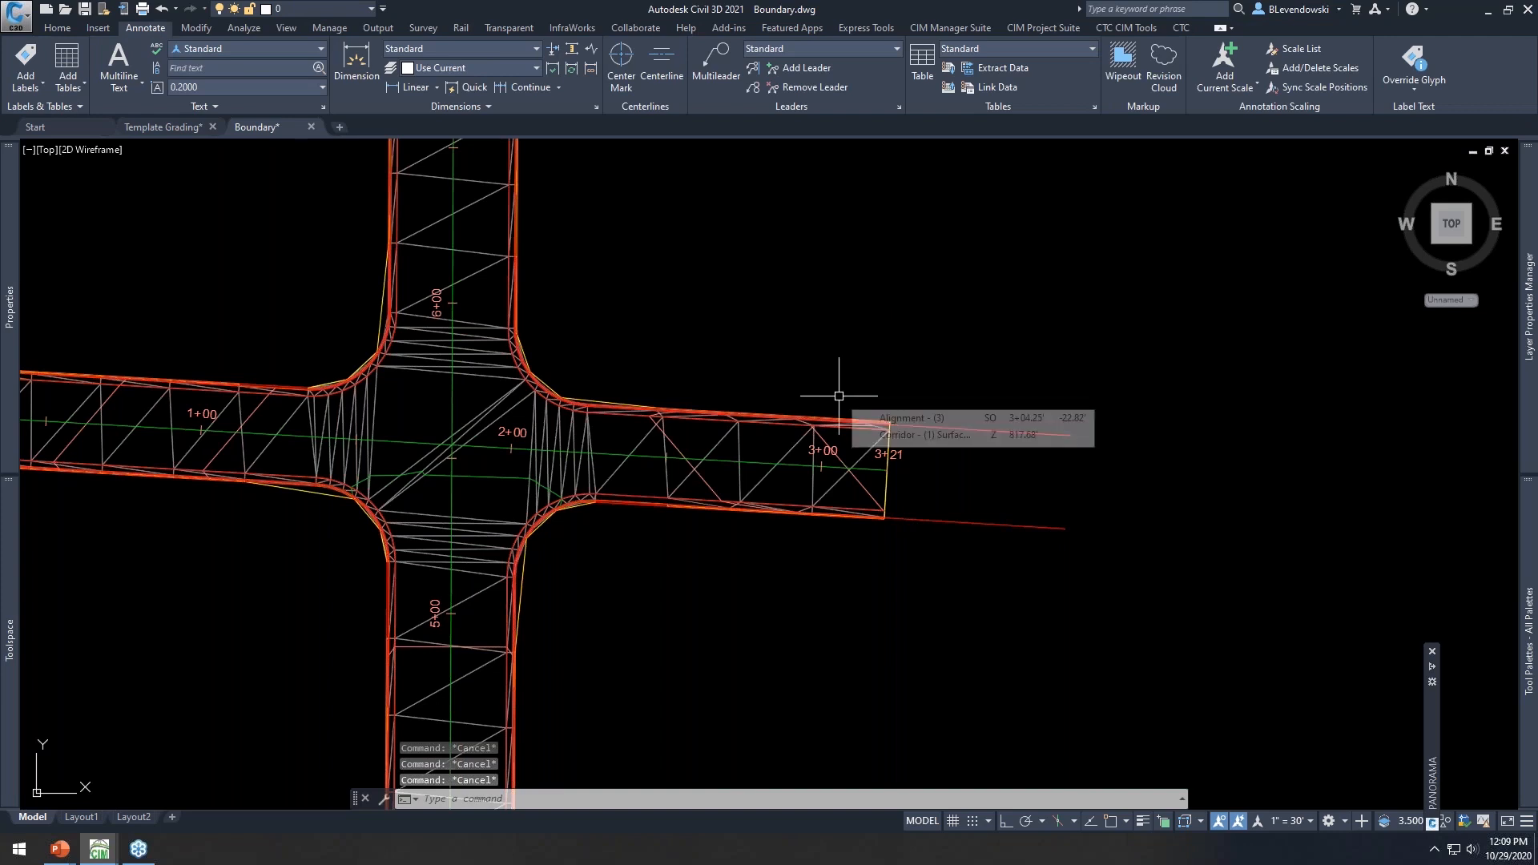
Open Auto Grader, check the Curb family's surface settings without changing them, and rerun the family for the lengthened feature lines
middle_click_drag(1033, 333, 968, 296)
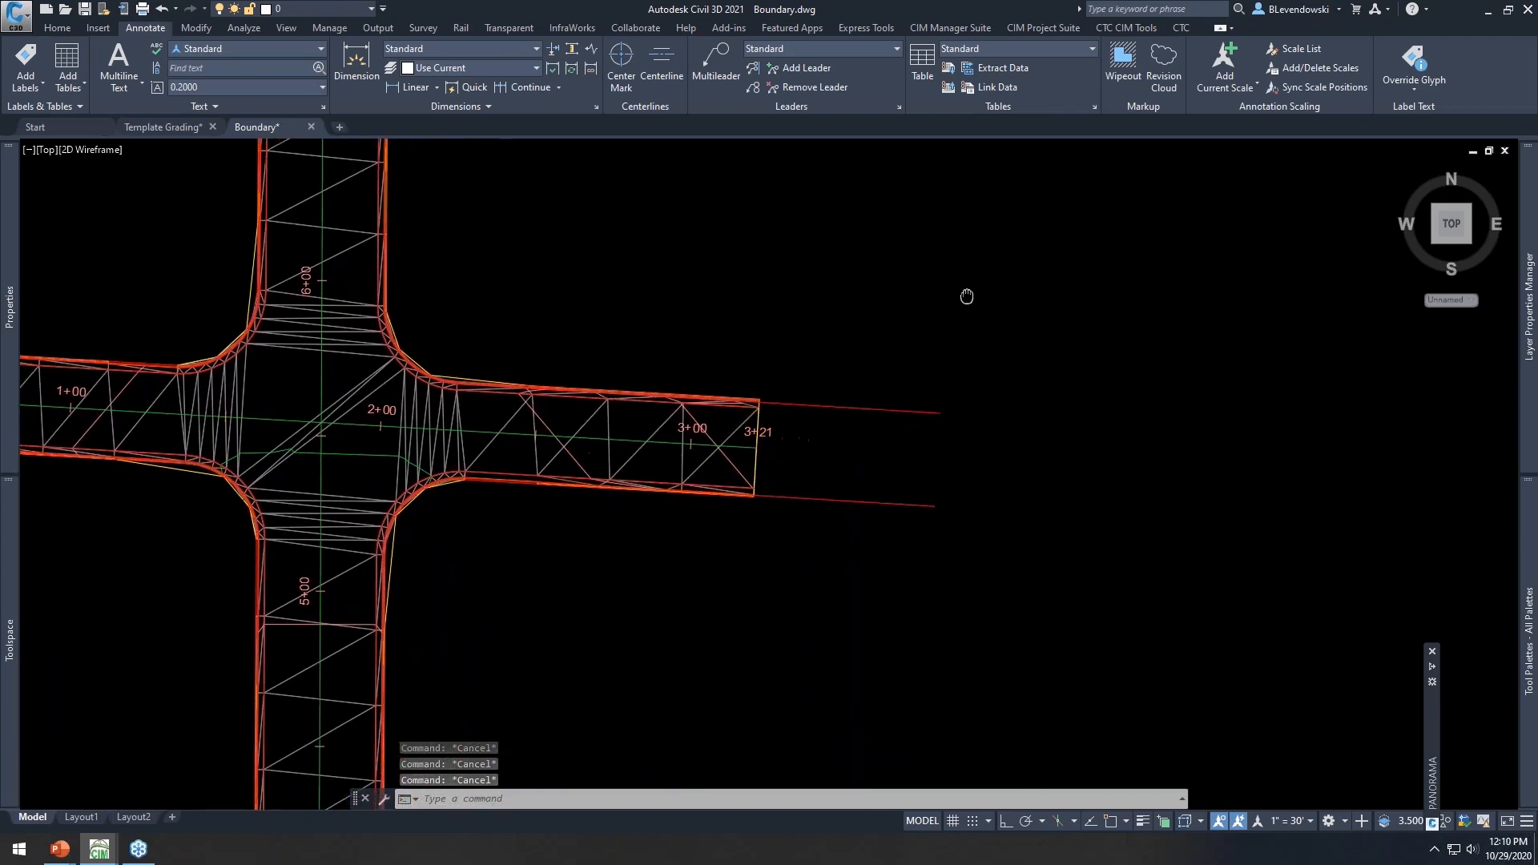
type("auto")
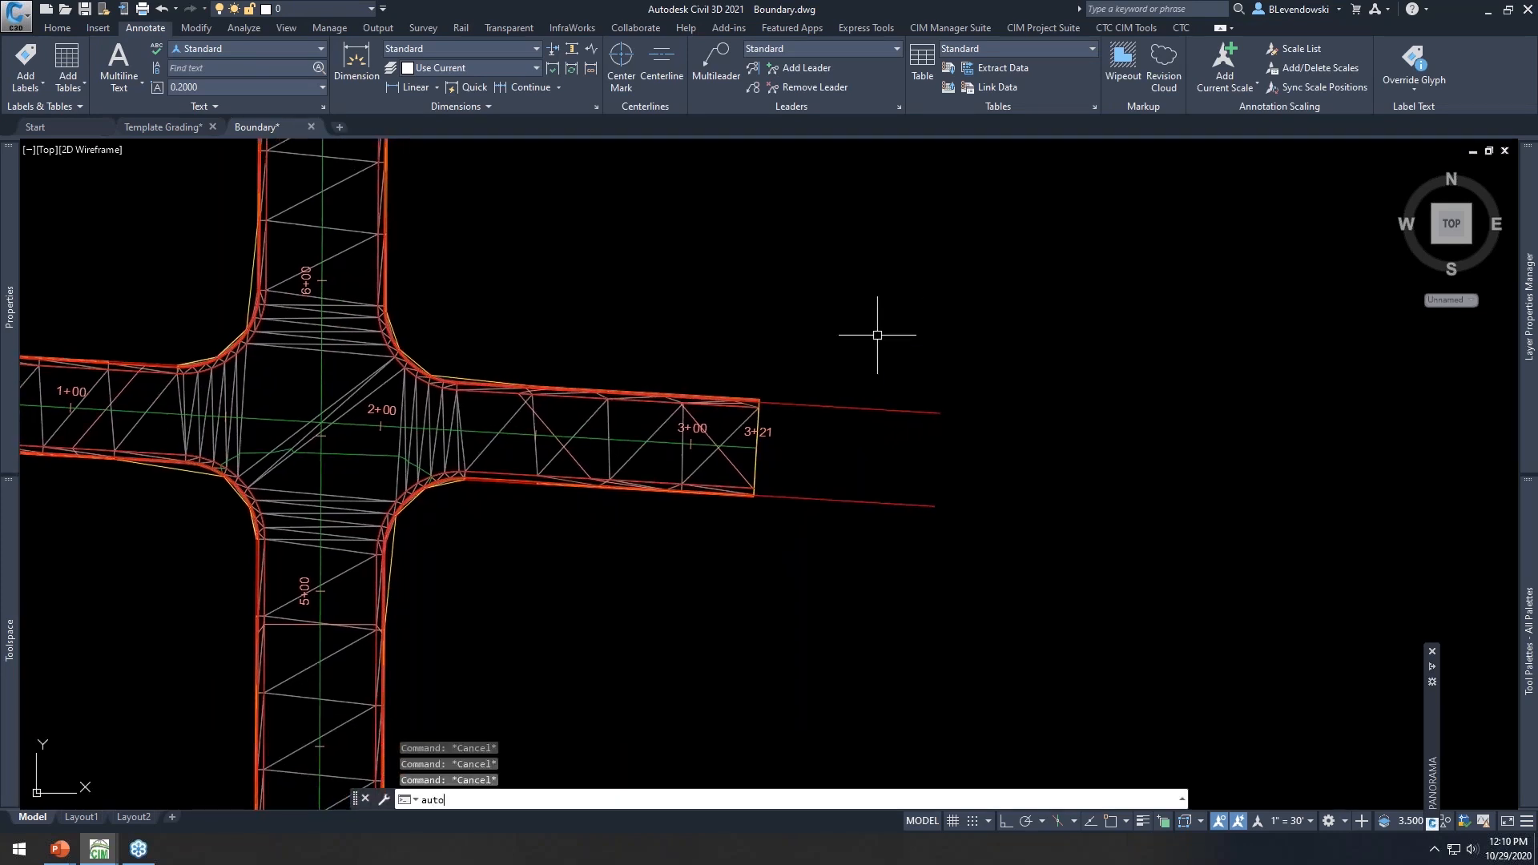
type("g")
key("Return")
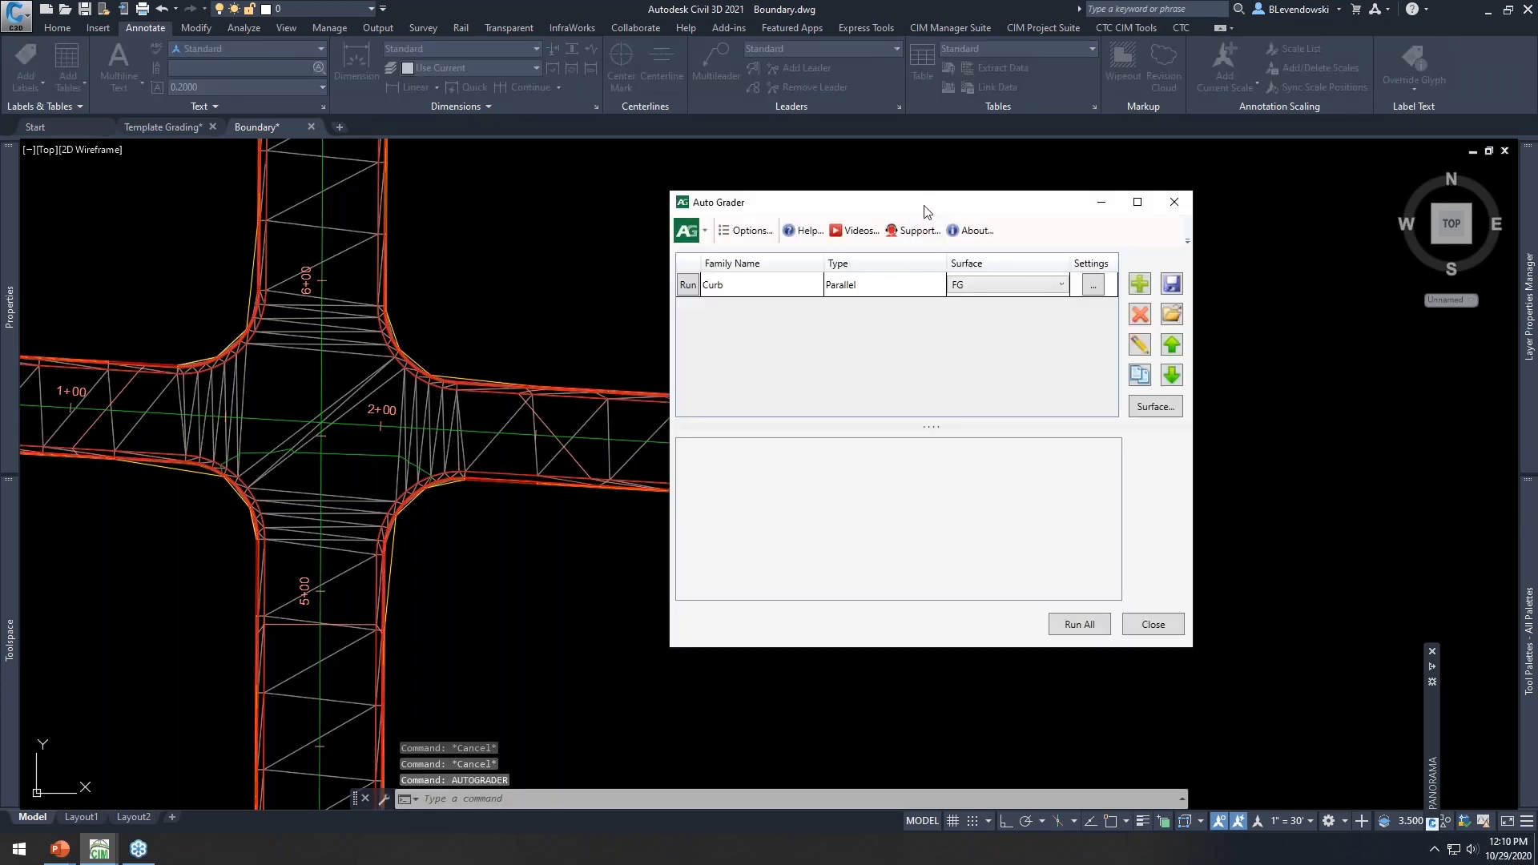
left_click_drag(927, 213, 1164, 187)
left_click(1326, 262)
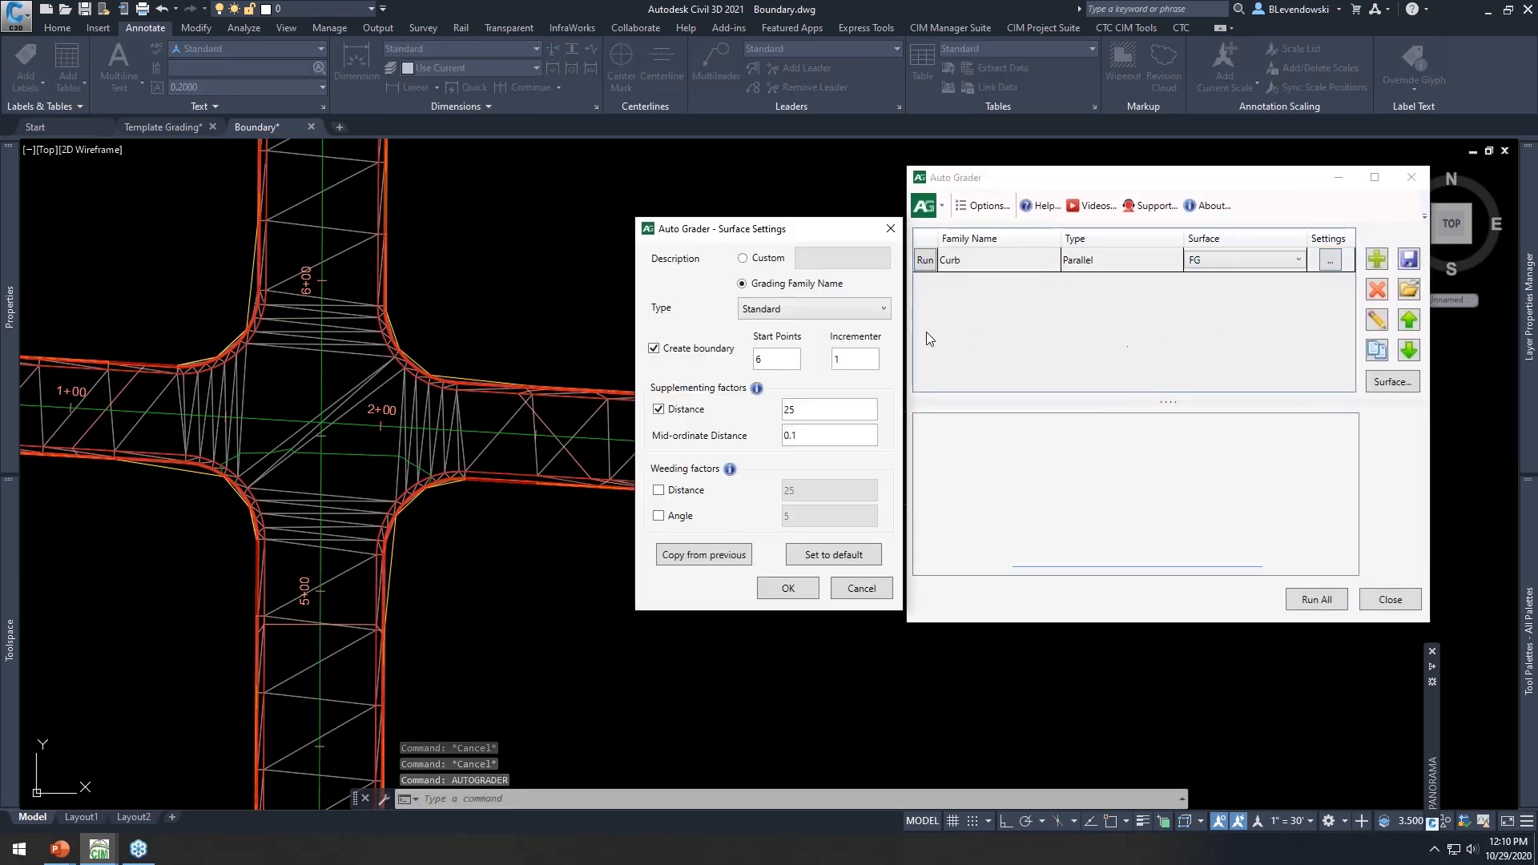
left_click(874, 590)
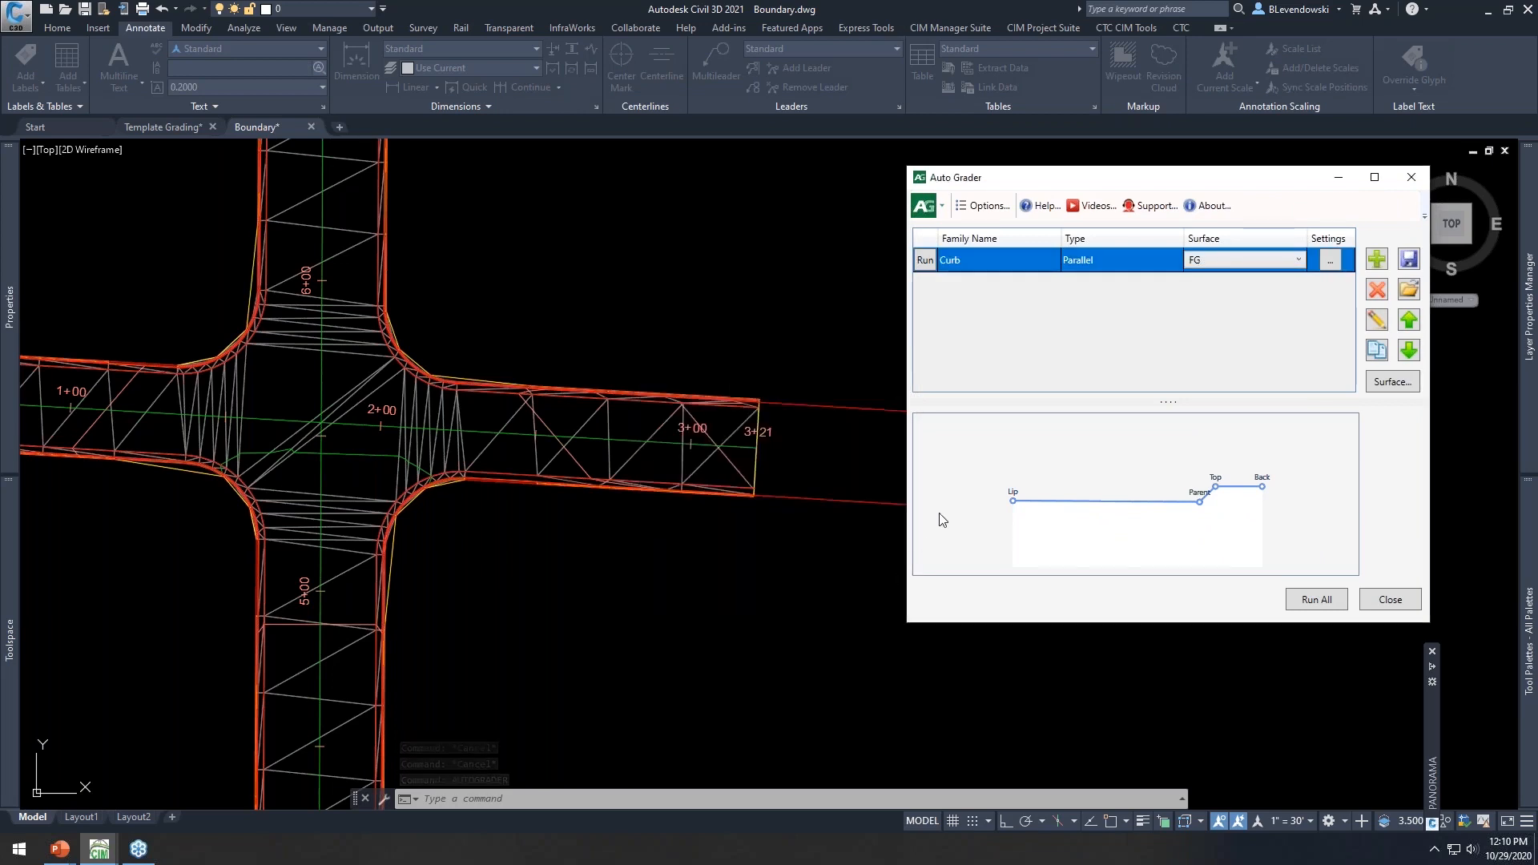
left_click_drag(1061, 189, 1139, 123)
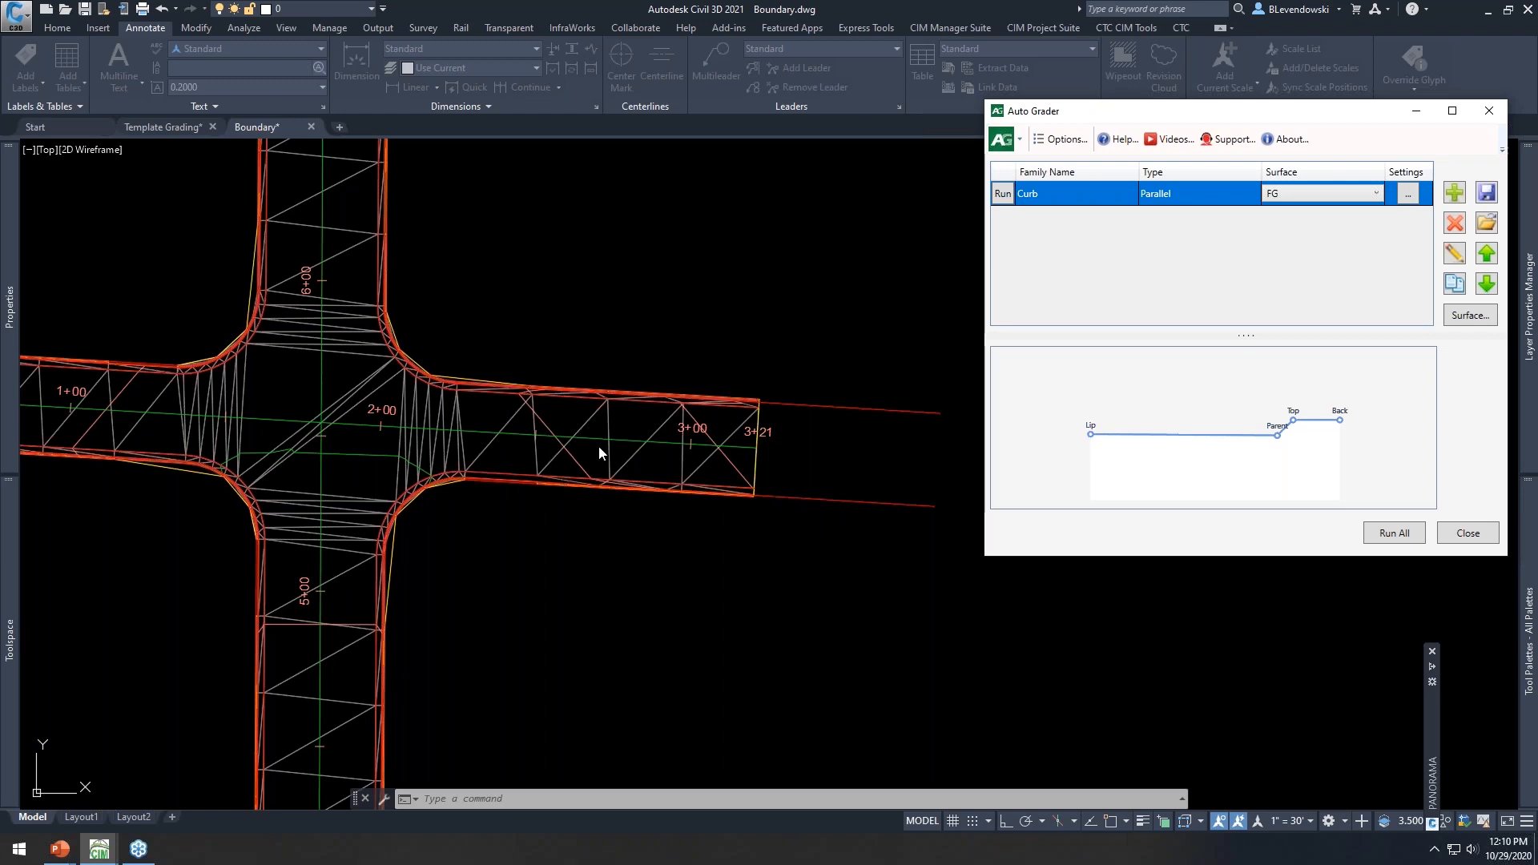
left_click(1003, 195)
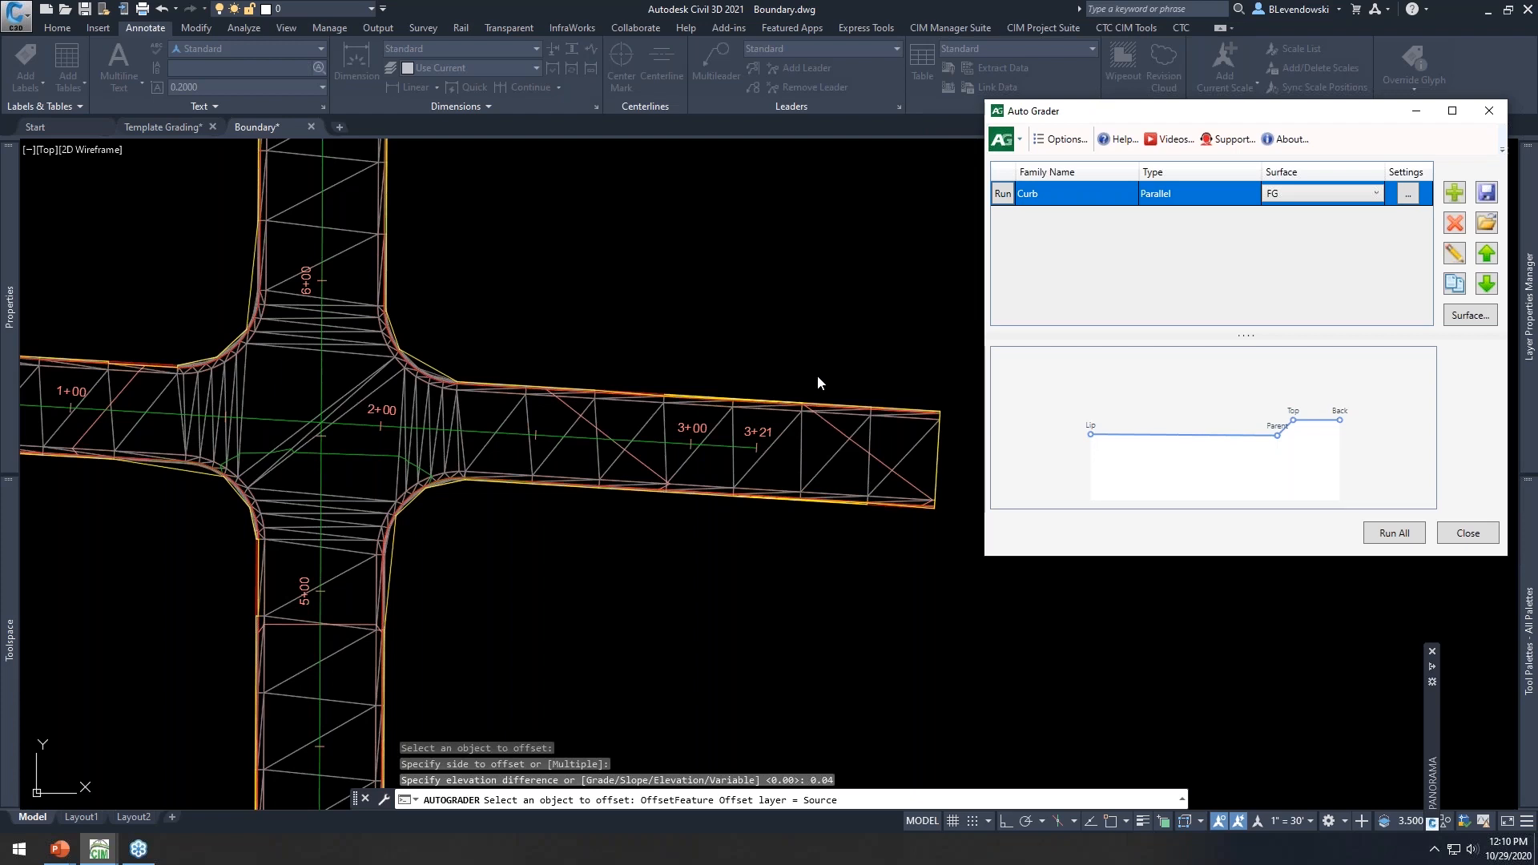
Review the Create boundary option in the Curb family's surface settings, cancel out, and close Auto Grader
left_click(1408, 194)
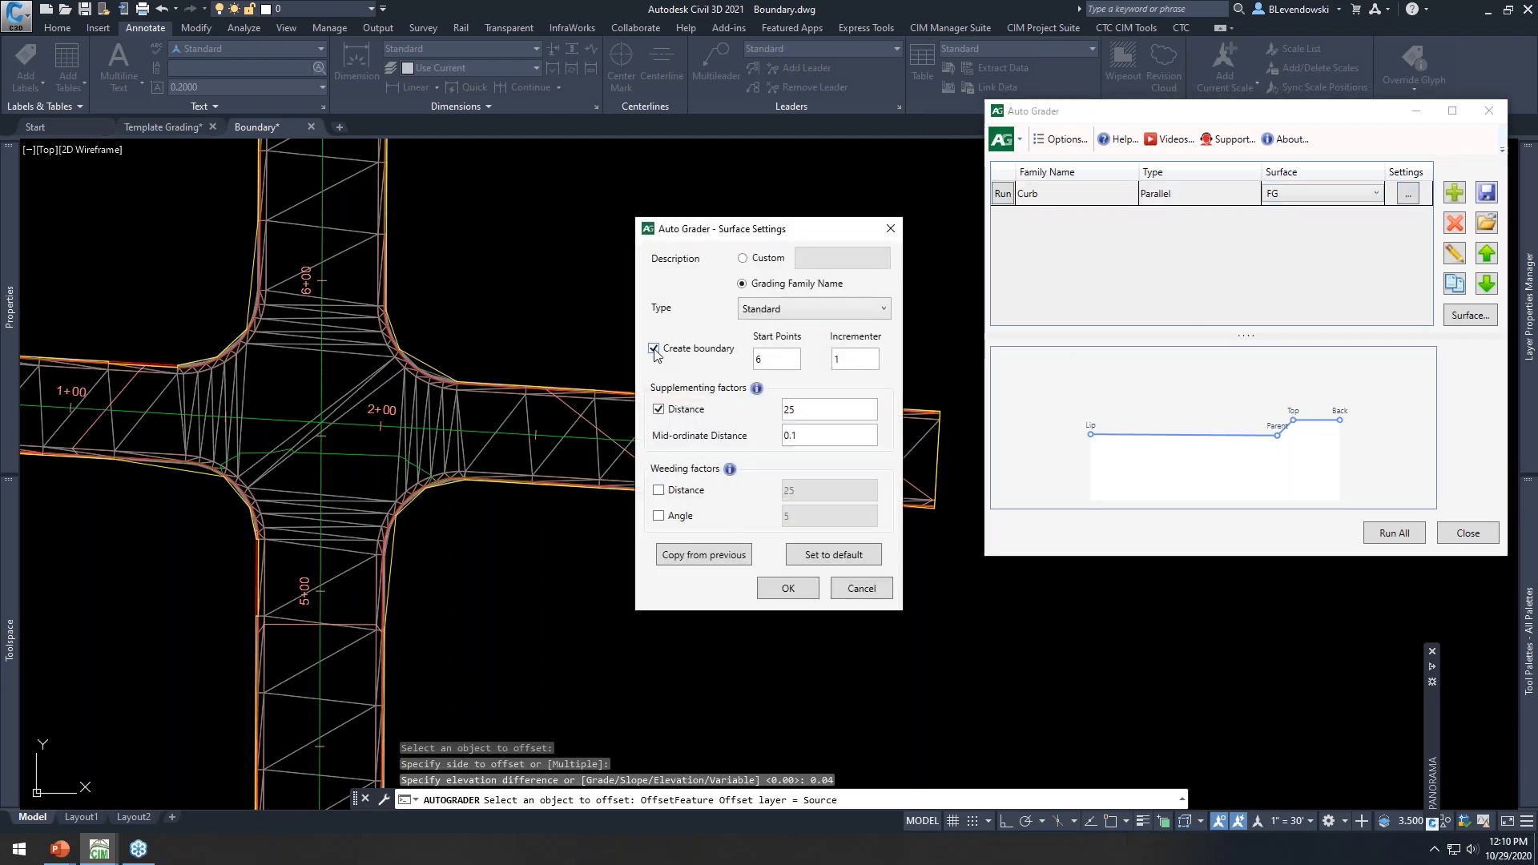
left_click(861, 589)
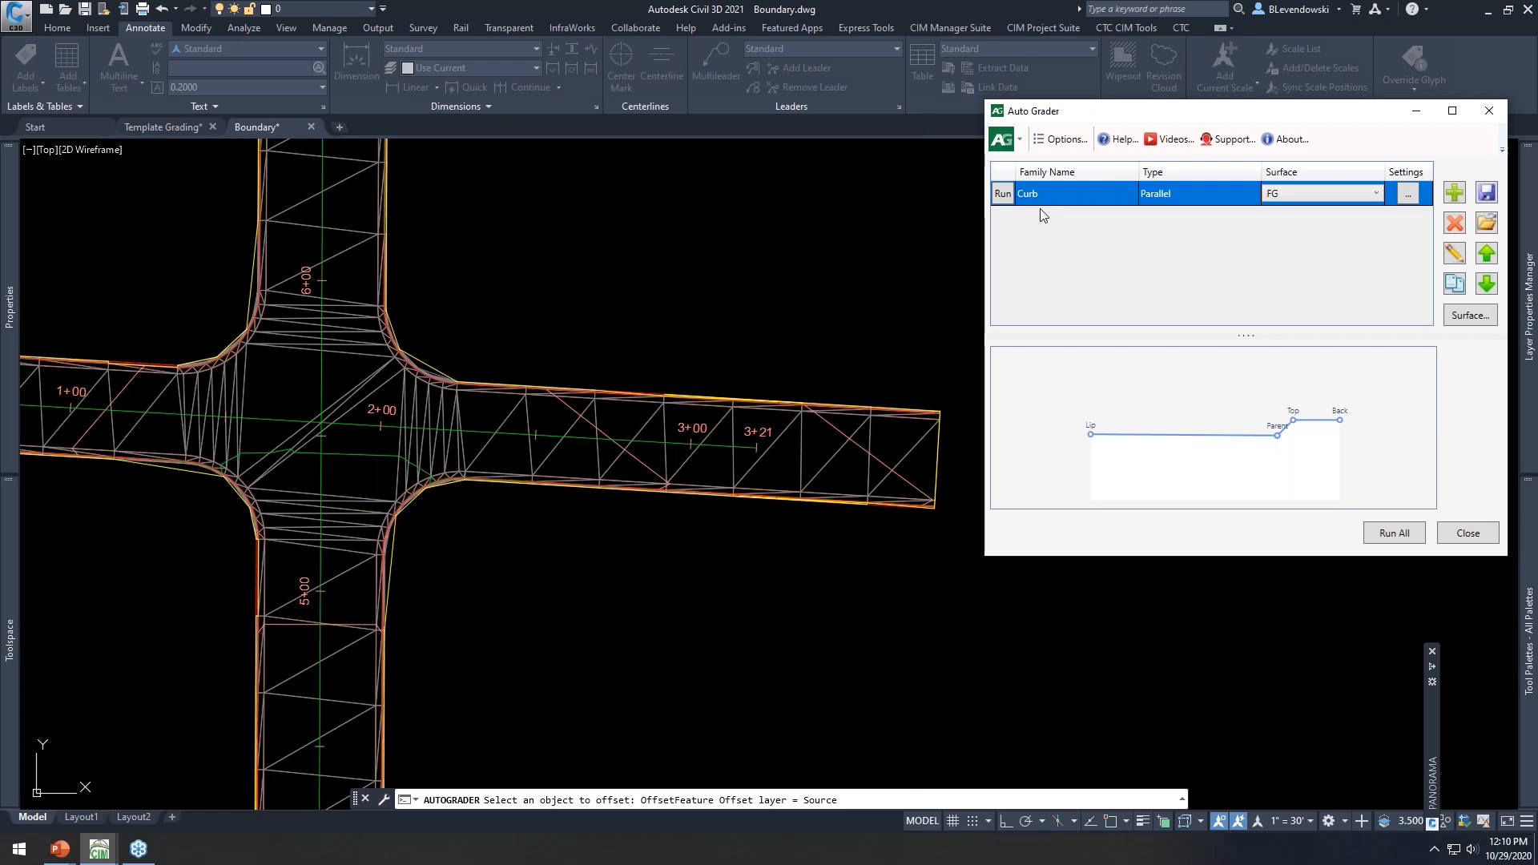
left_click(1467, 537)
scroll(833, 365, "down", 3)
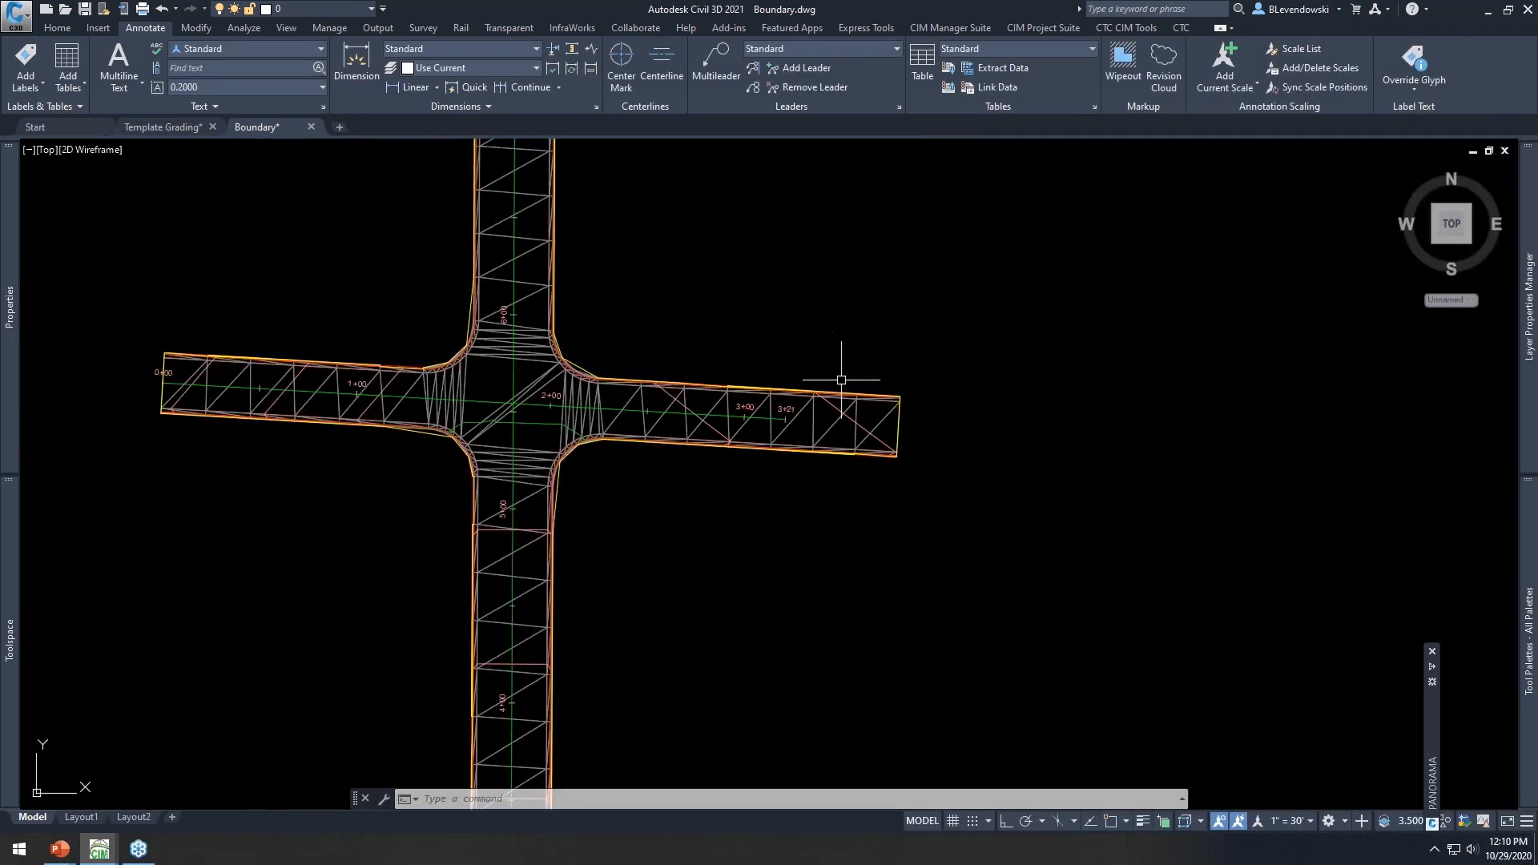
scroll(797, 326, "down", 1)
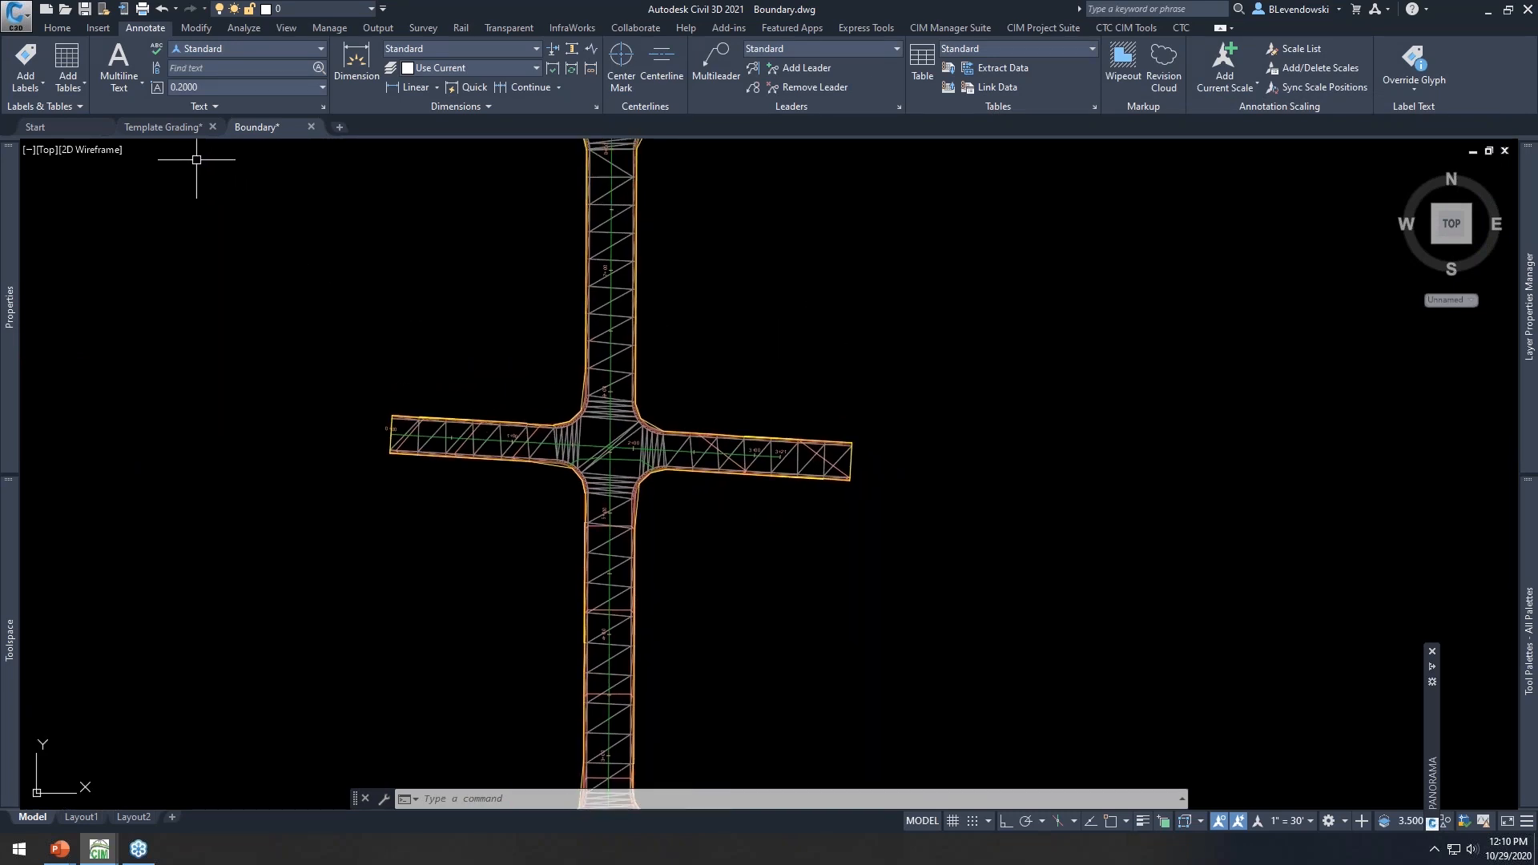
Switch to the Template Grading drawing and open Auto Grader there, moving its dialog clear of the lots
left_click(161, 127)
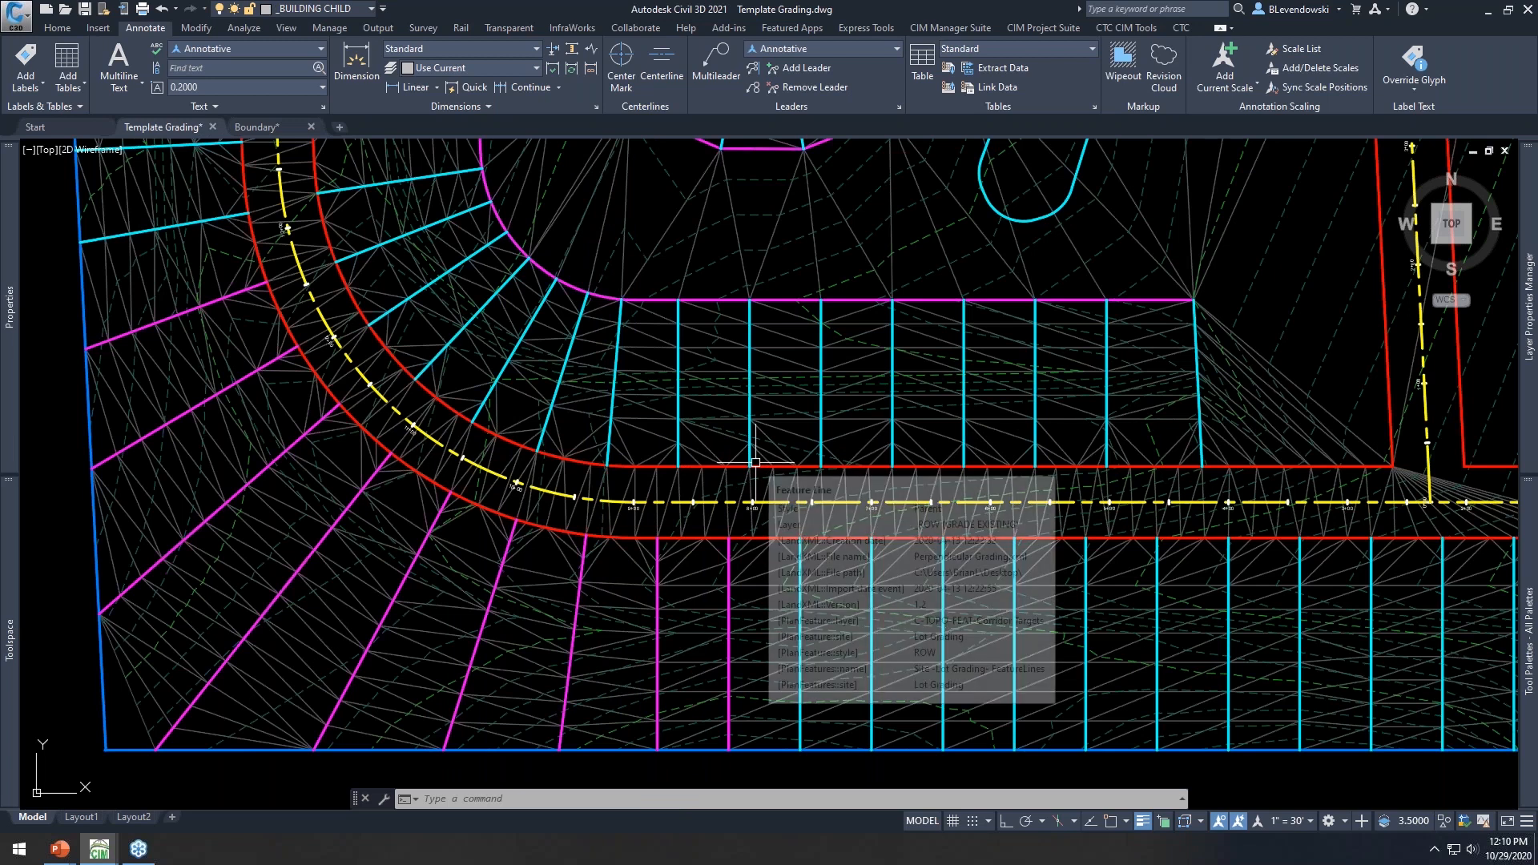
middle_click_drag(819, 437, 759, 433)
type("autog")
key("Return")
left_click_drag(1289, 122, 1229, 143)
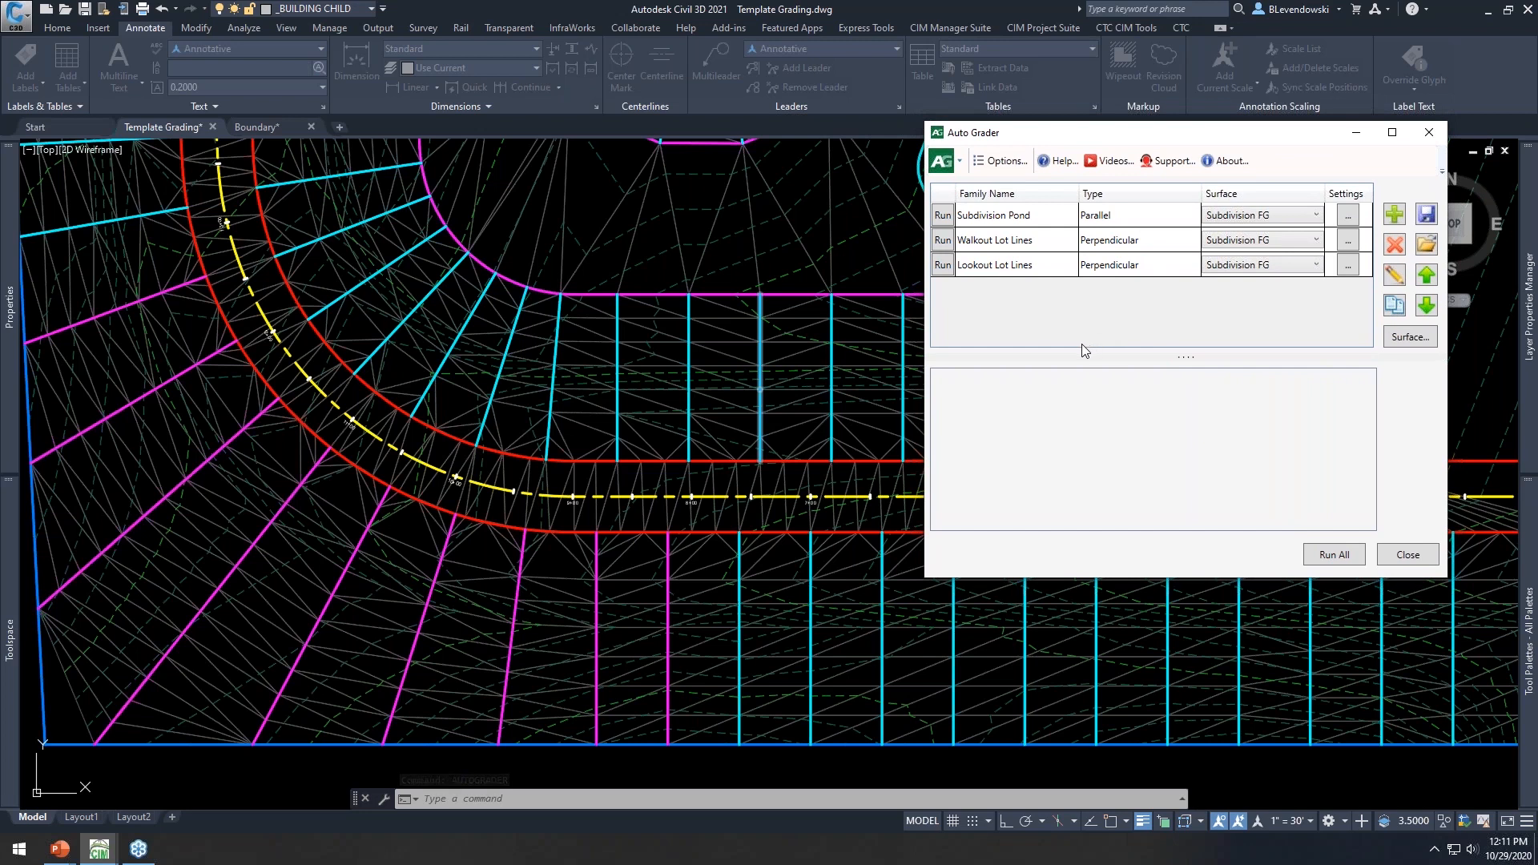
Review the Lookout Lot Lines family and the layer filter for its existing child feature lines, then cancel without changes
left_click(1016, 245)
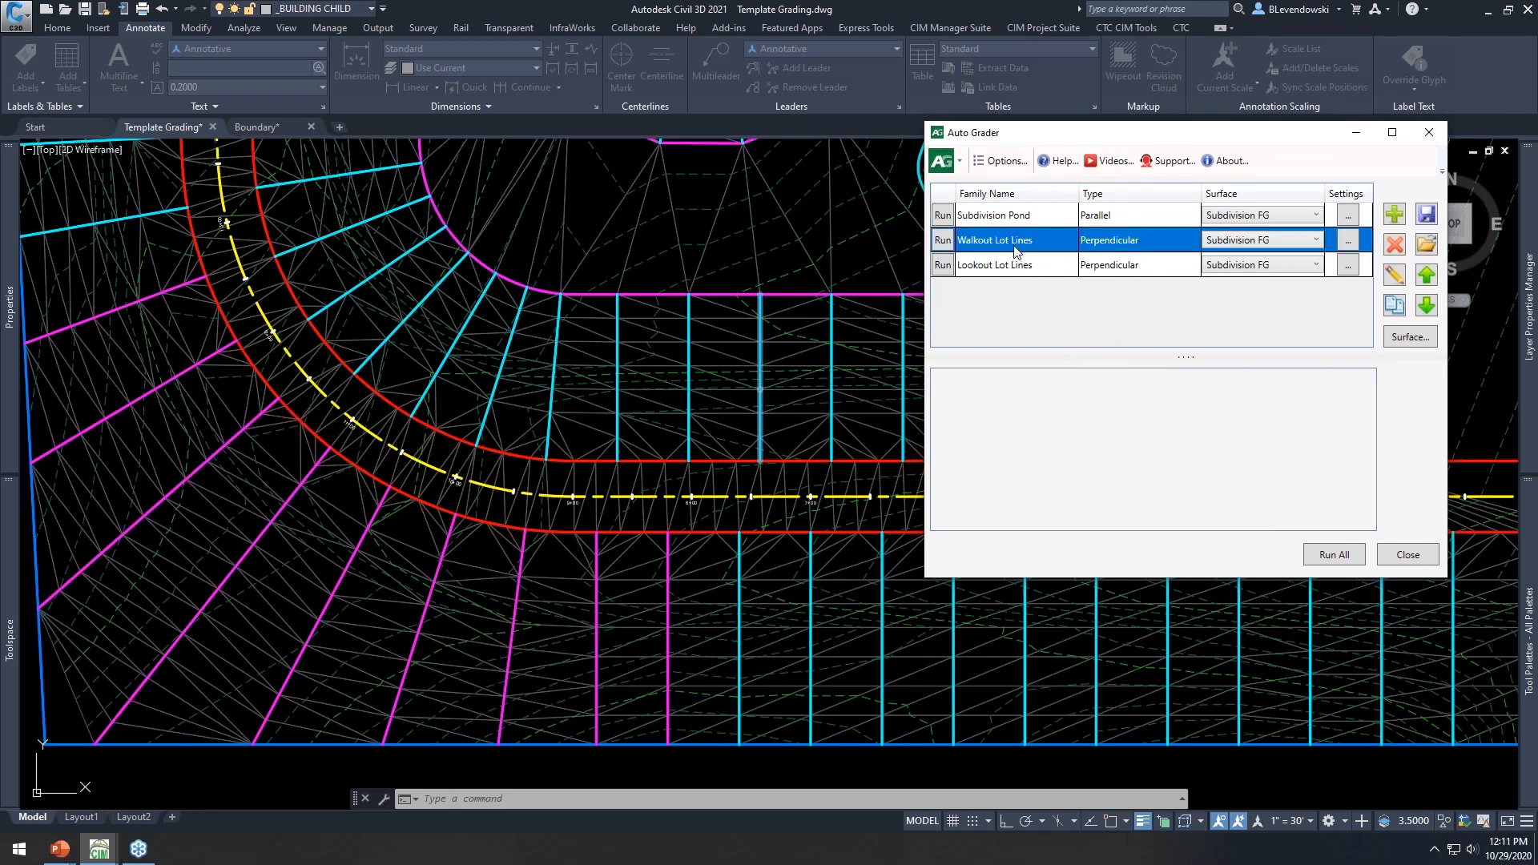
left_click(1000, 272)
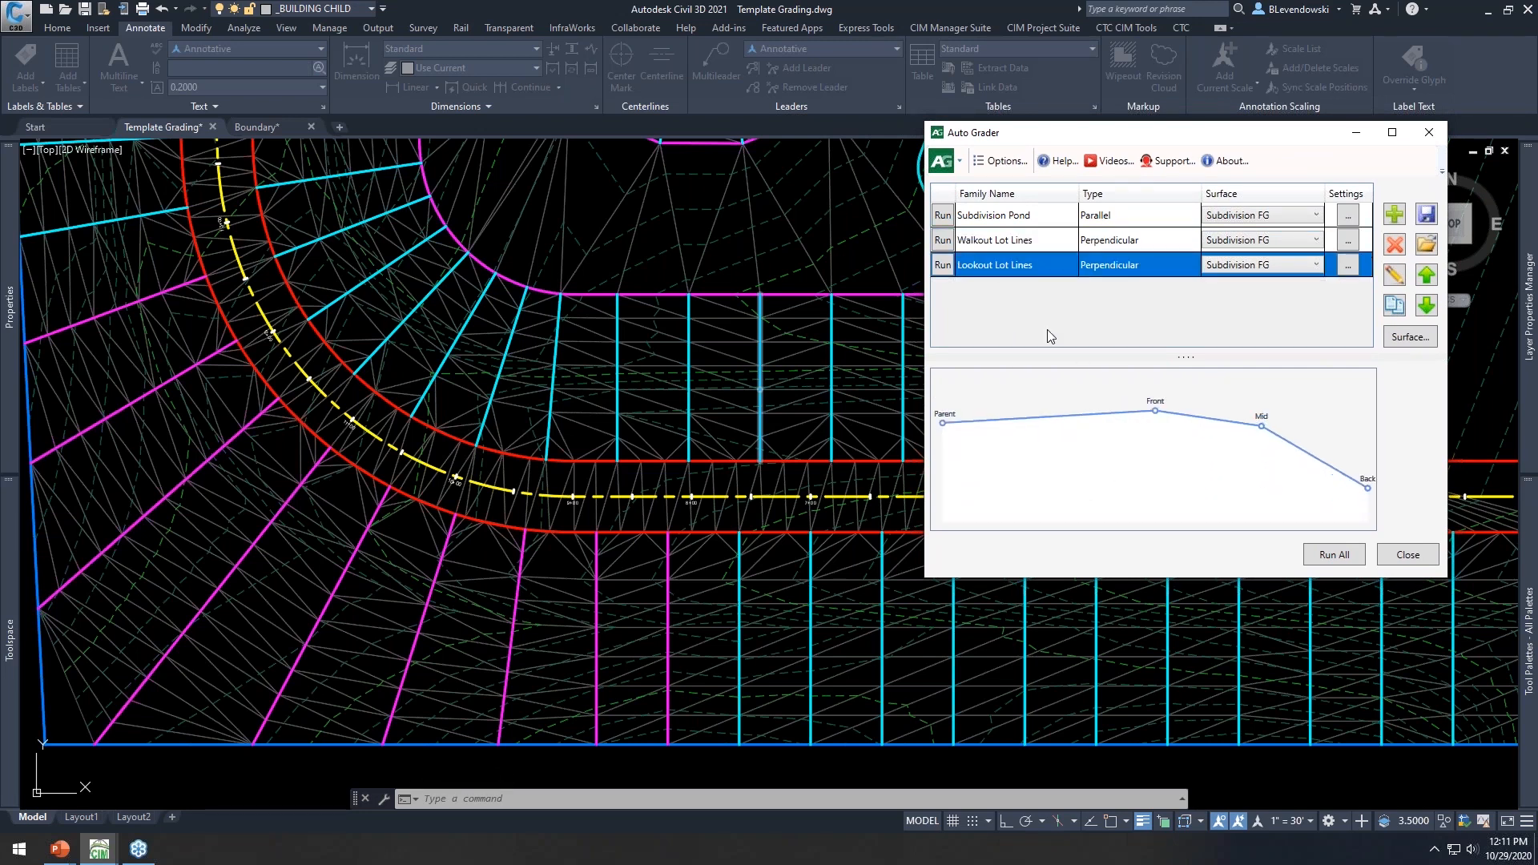
left_click_drag(1196, 138, 1226, 85)
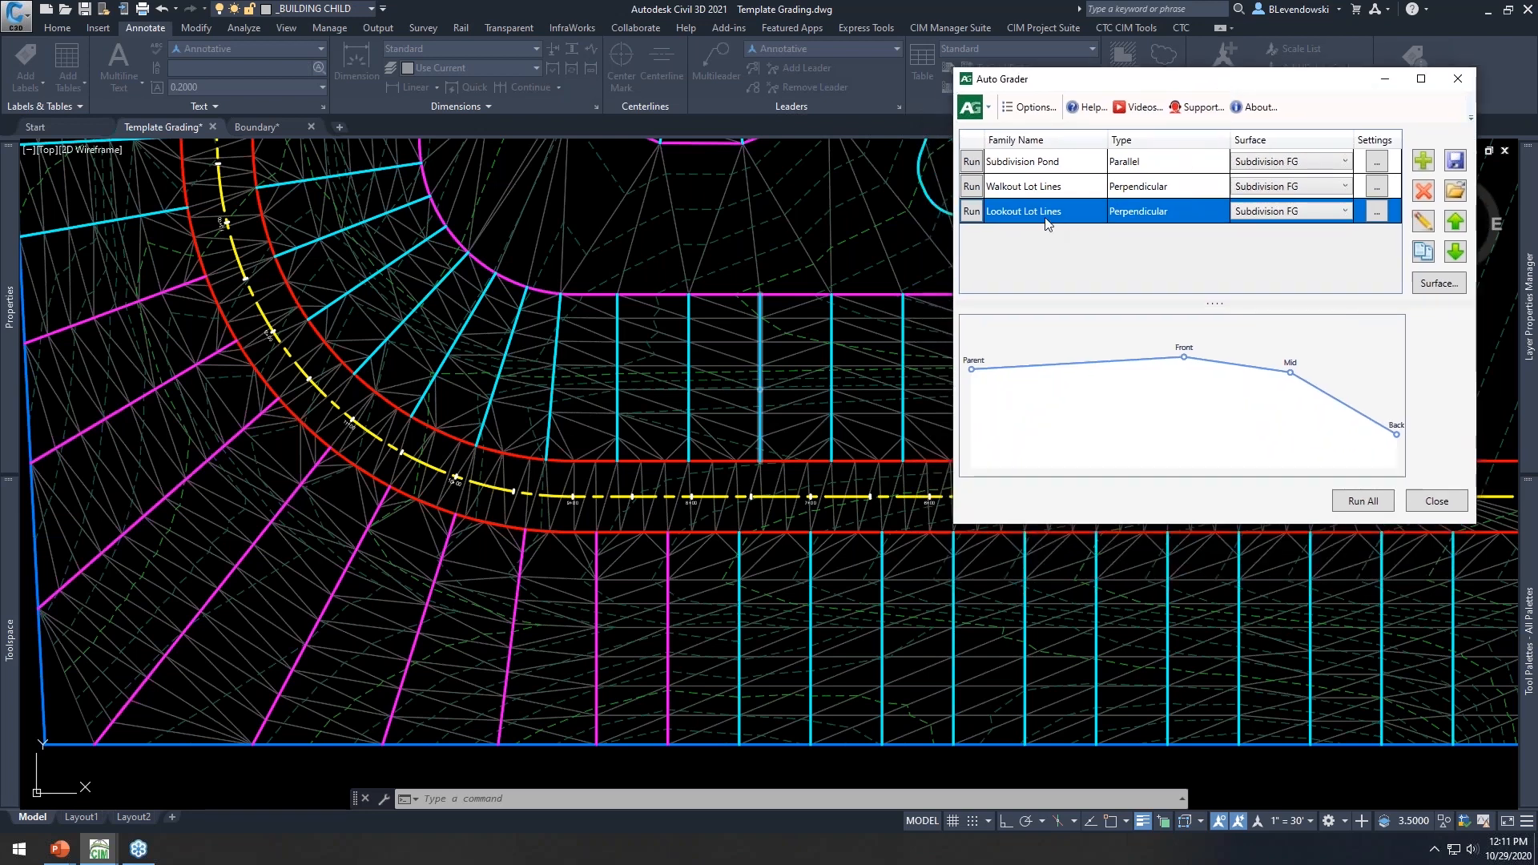
double_click(1023, 213)
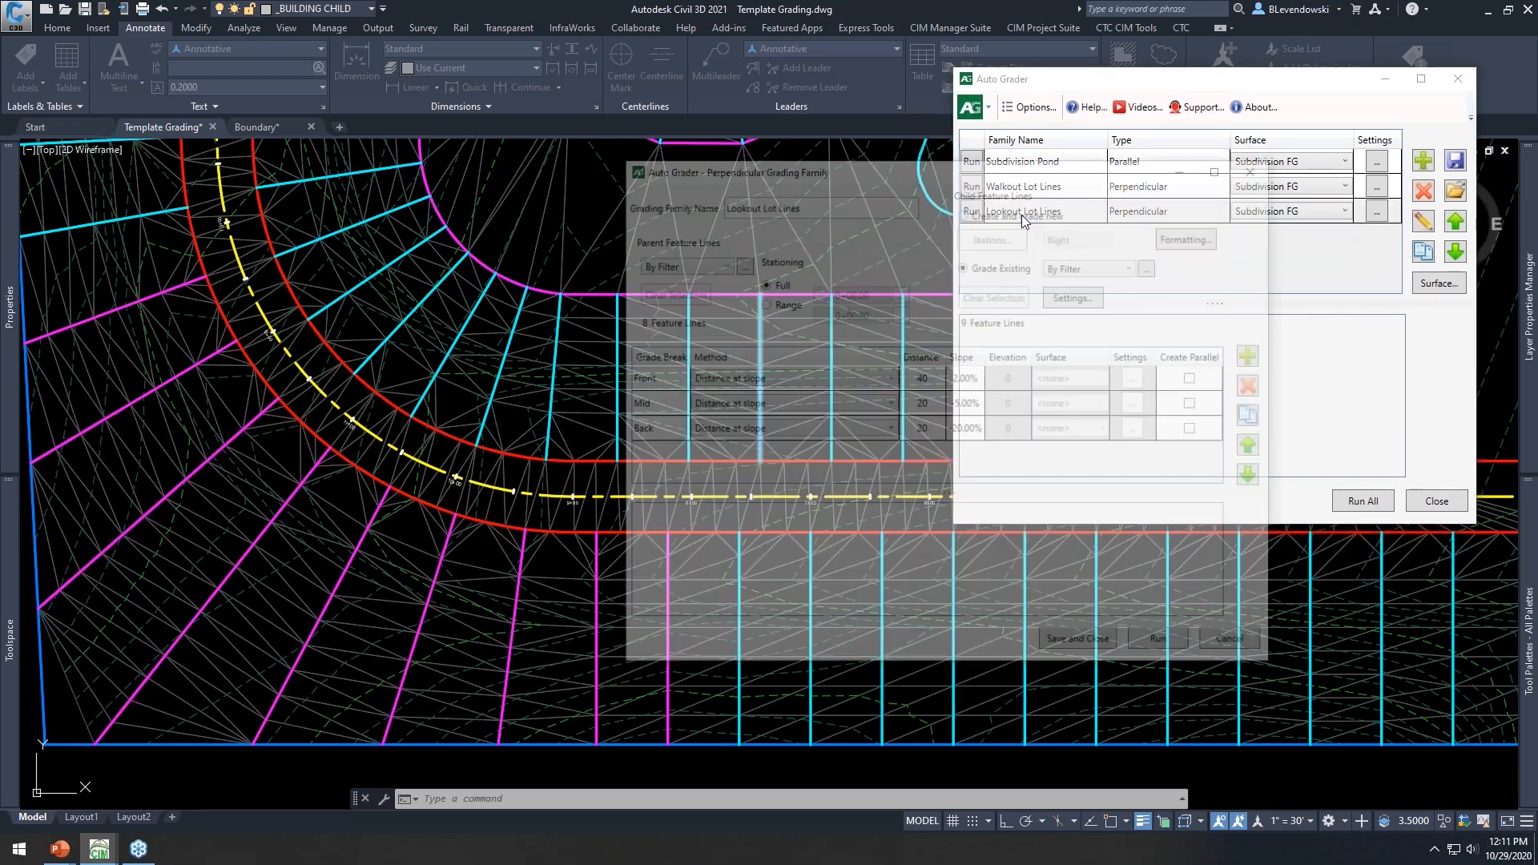
left_click(1152, 266)
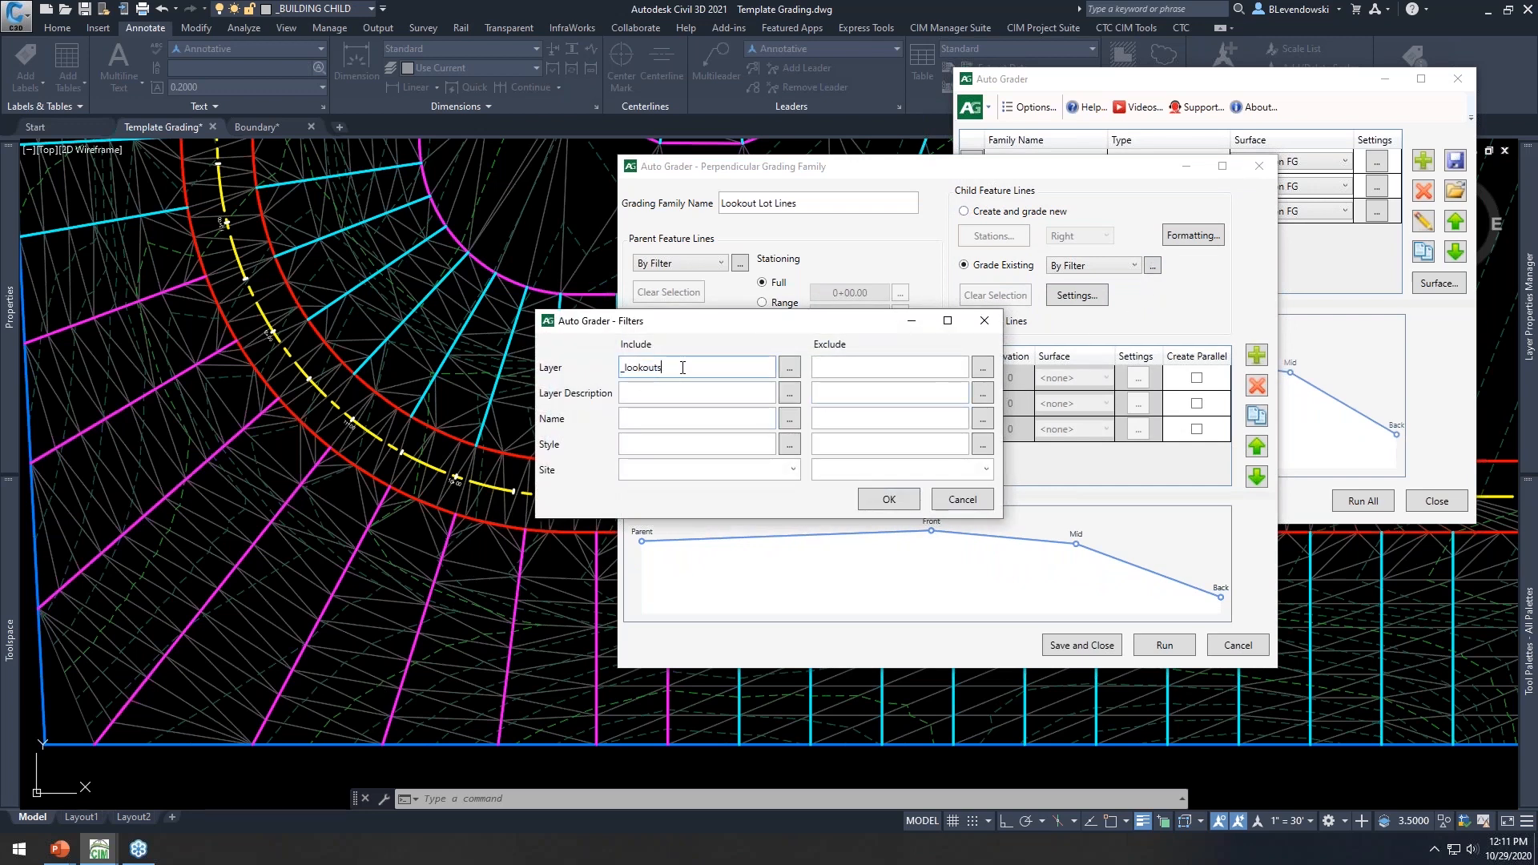
left_click(962, 501)
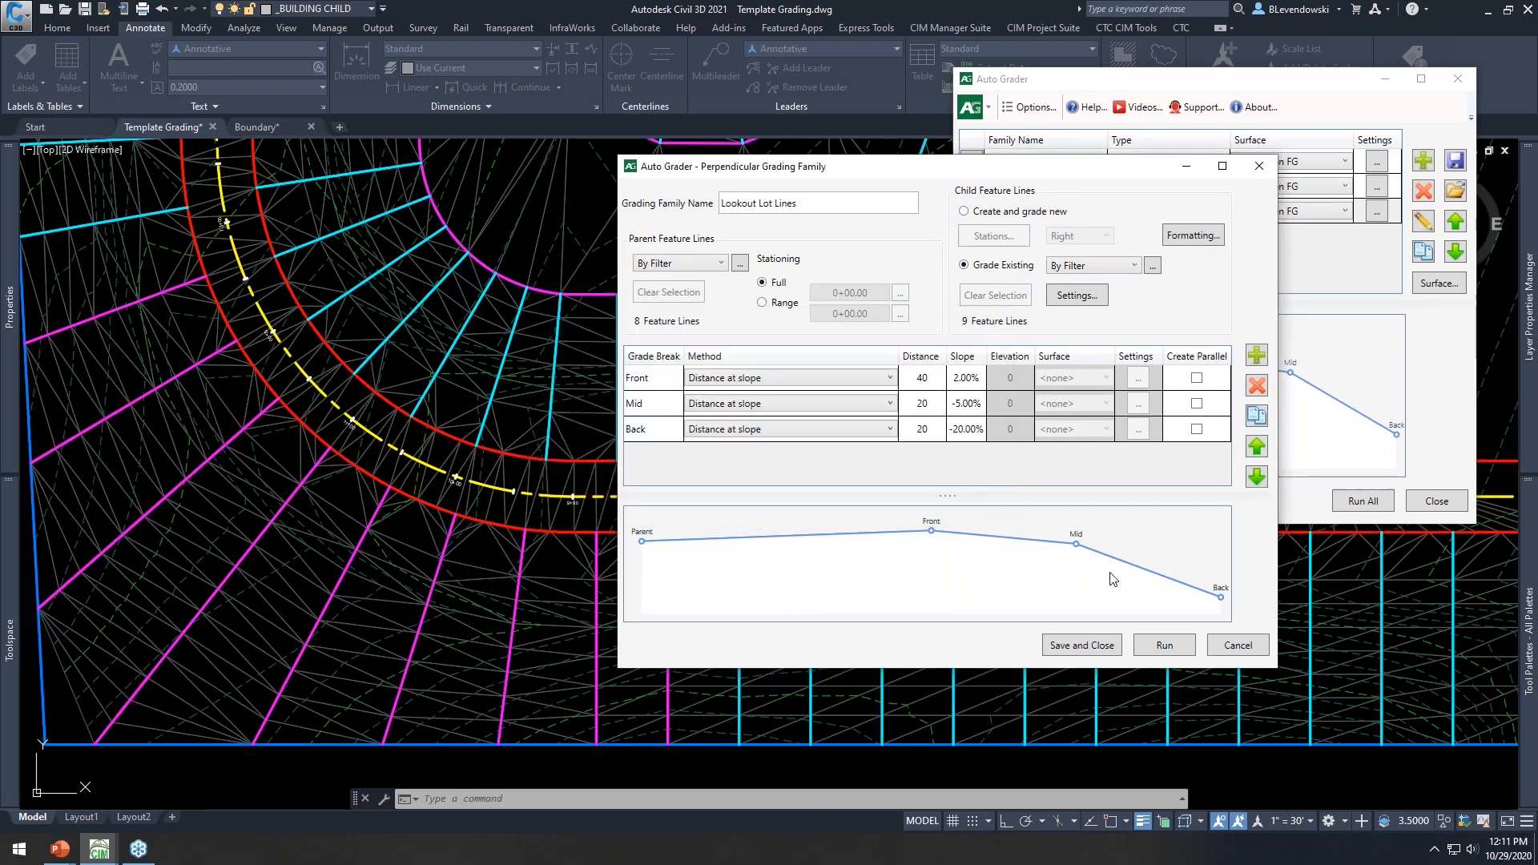
left_click(1244, 646)
Review the Walkout Lot Lines family and the layer filter for its existing child feature lines, cancel without changes, and close Auto Grader
left_click(1051, 188)
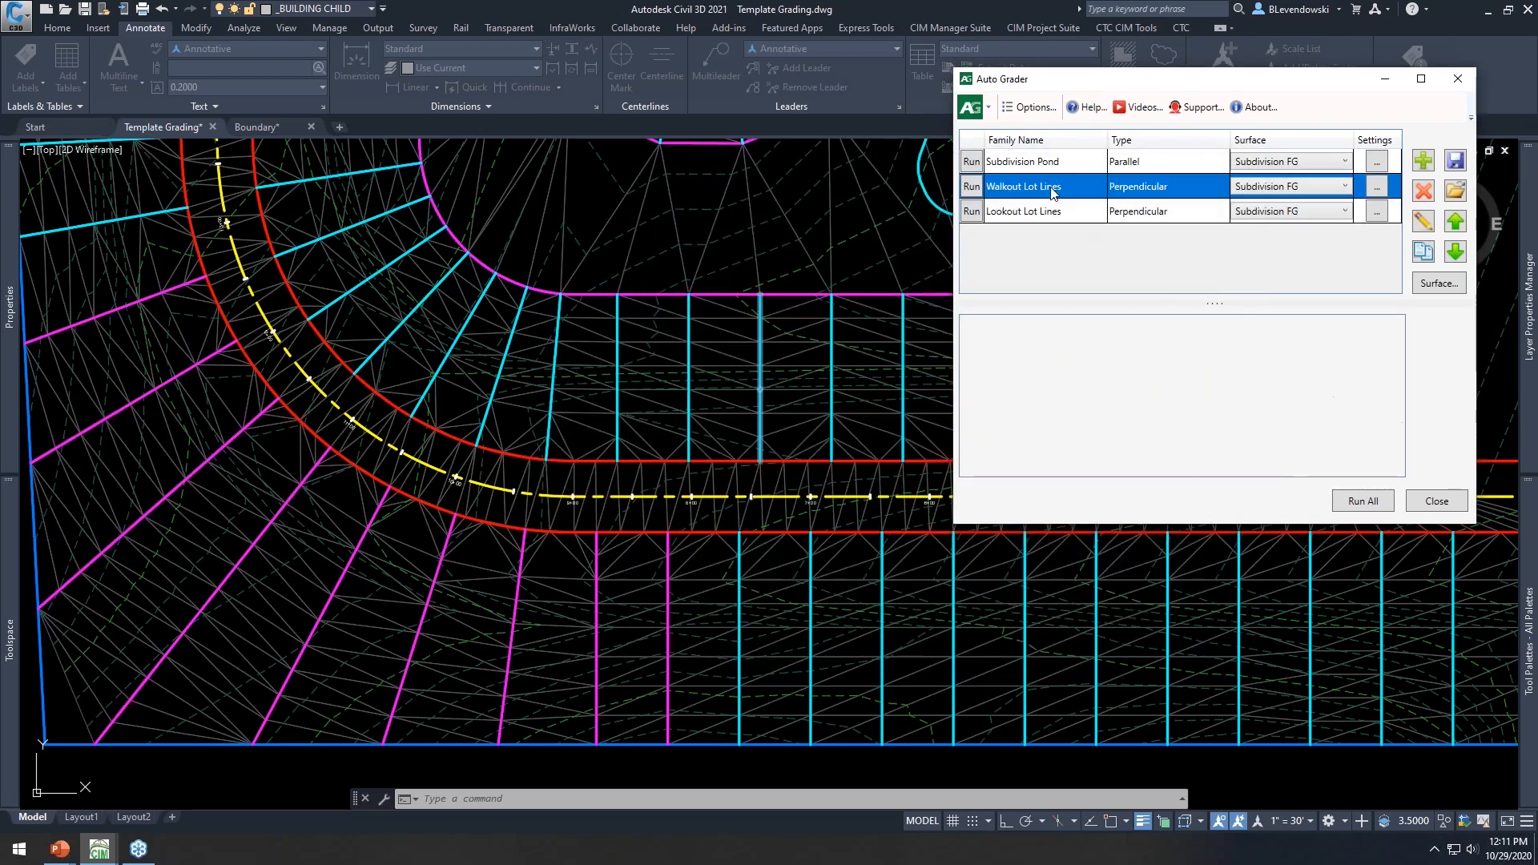
double_click(1052, 188)
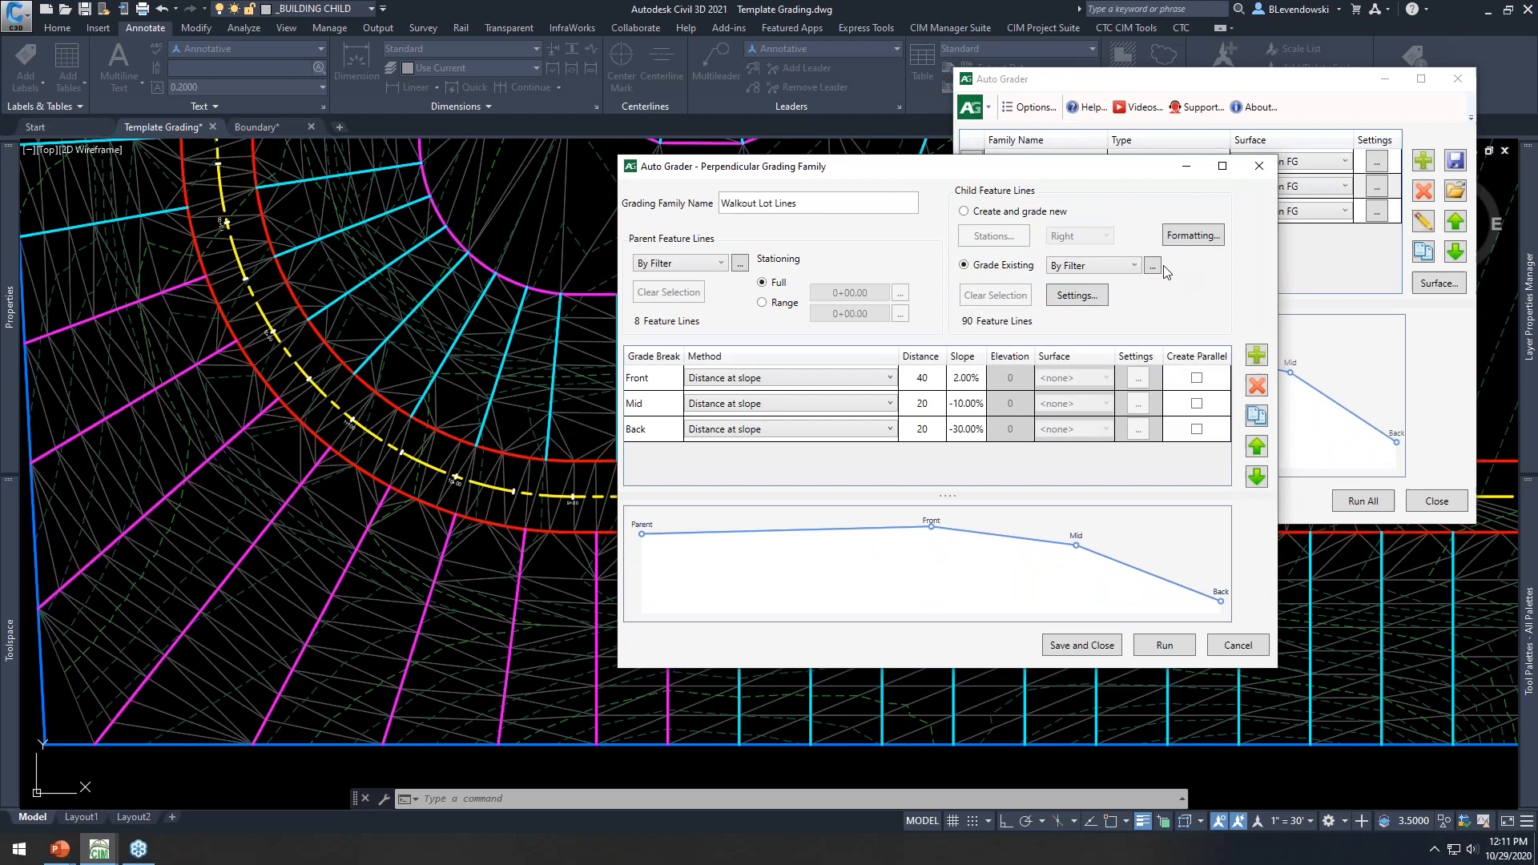
left_click(1152, 266)
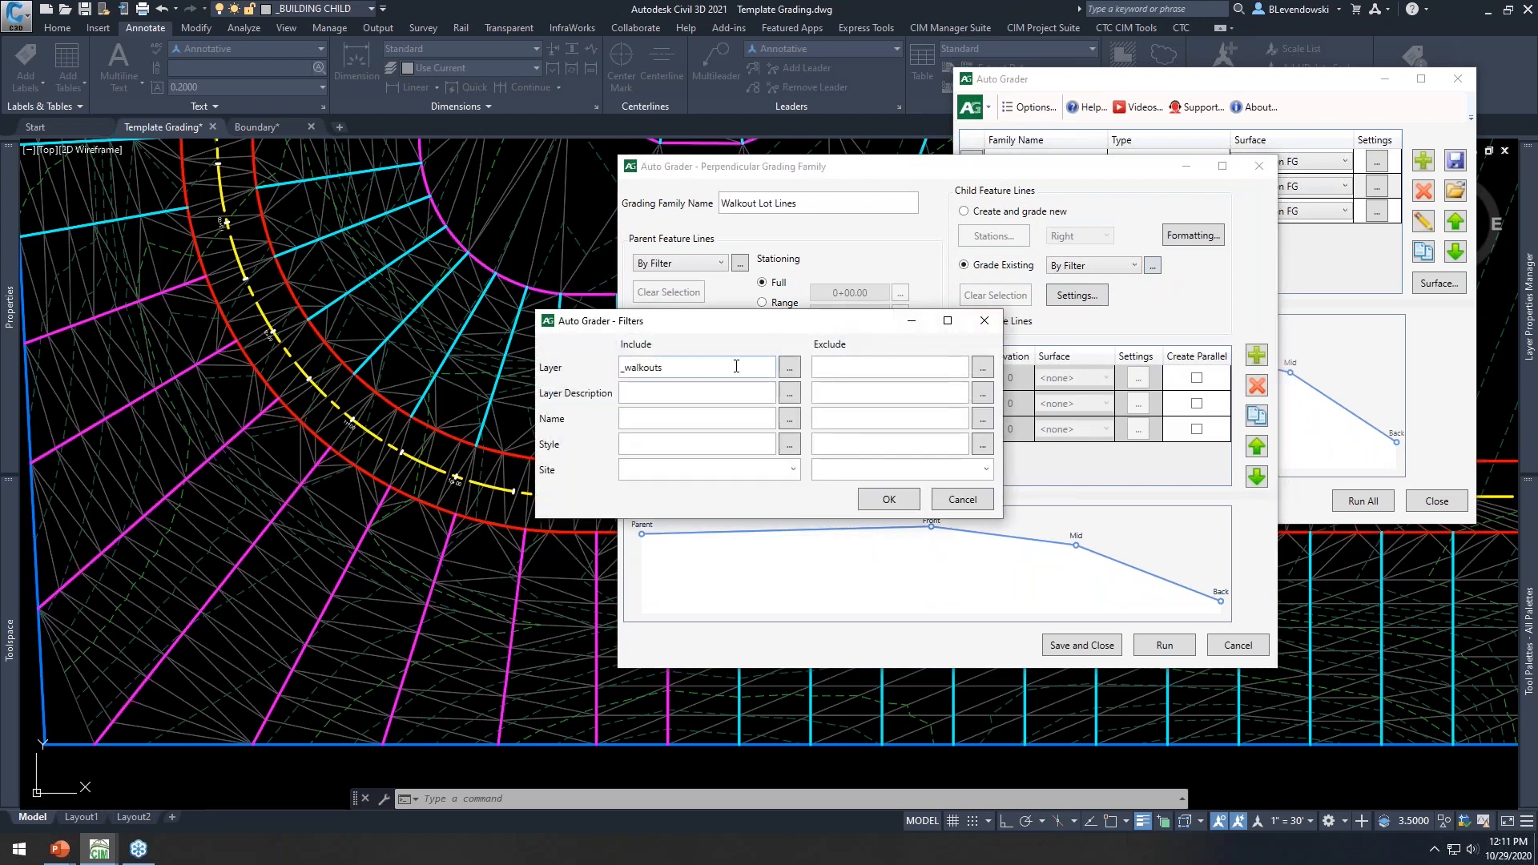
left_click(959, 500)
left_click(1237, 646)
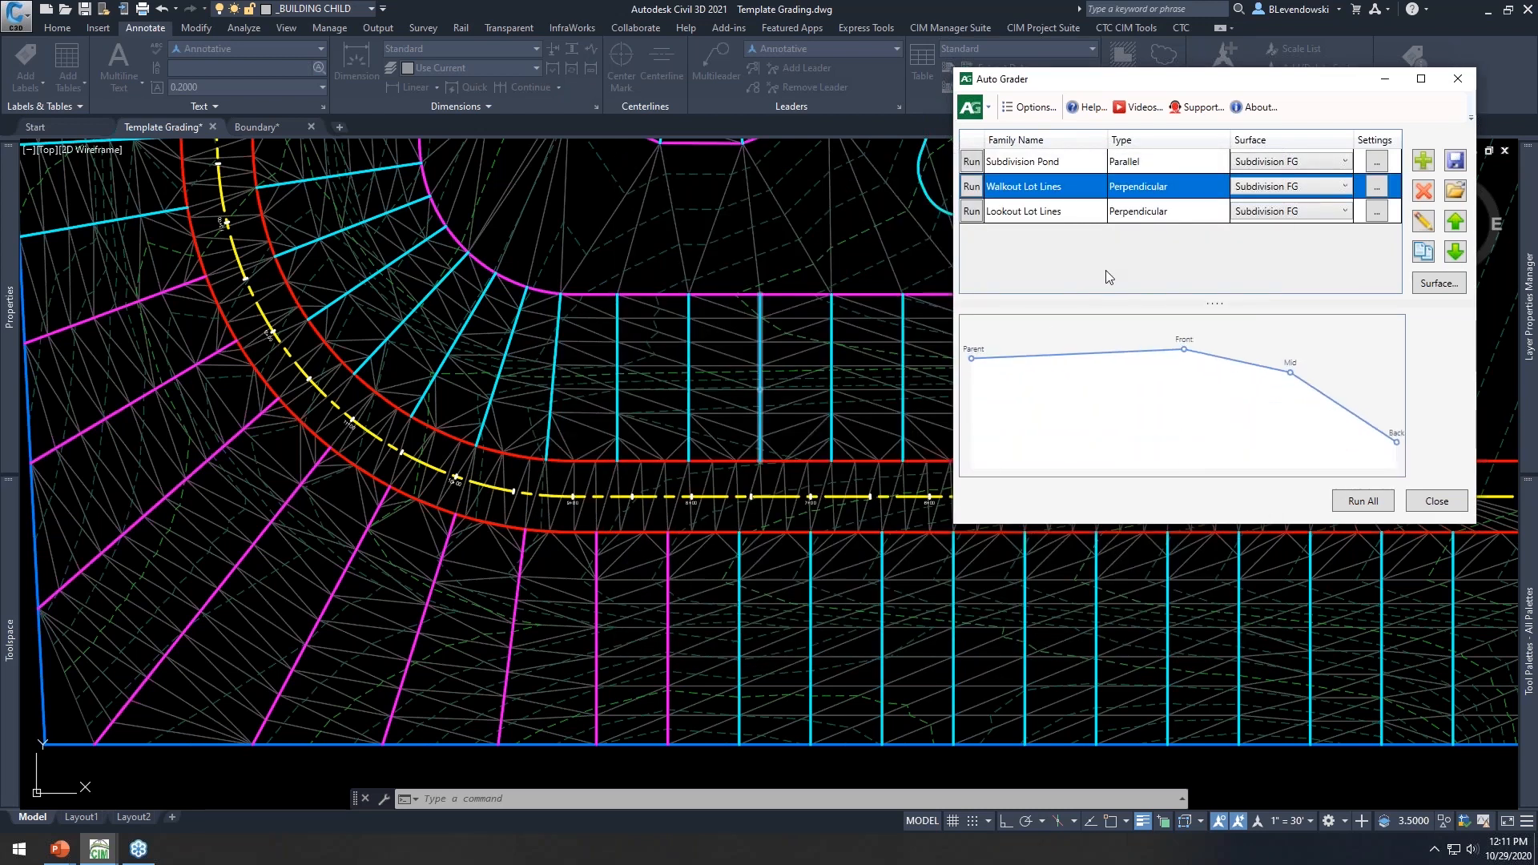
left_click(1438, 502)
Move the three walkout lot lines nearest the lookout lots, south of the road, to the _lookouts layer
middle_click_drag(812, 556, 880, 378)
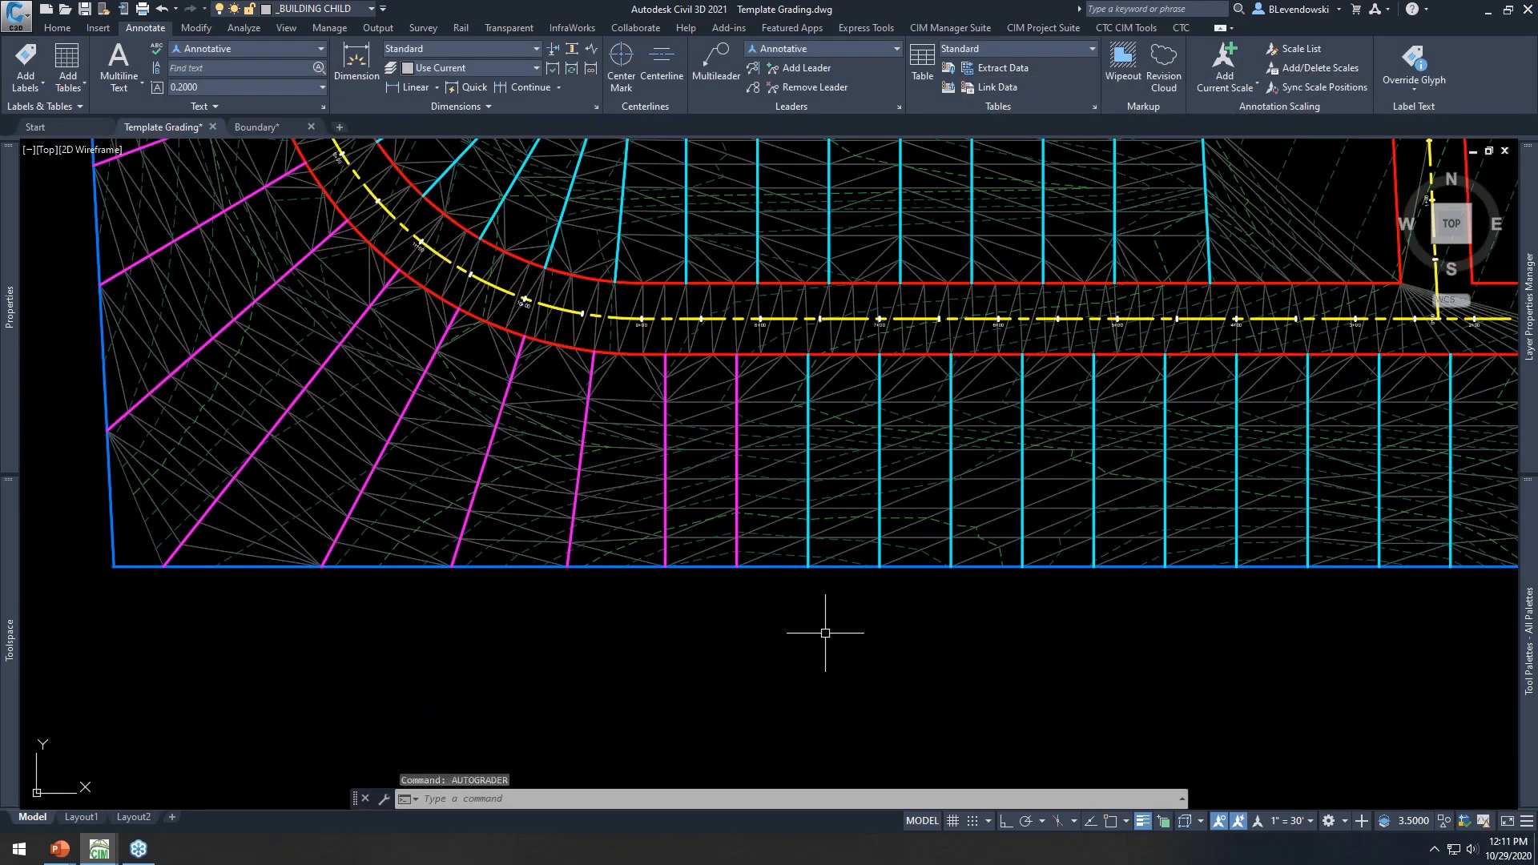
key("Escape")
key("Escape")
middle_click_drag(823, 584, 739, 624)
left_click(709, 653)
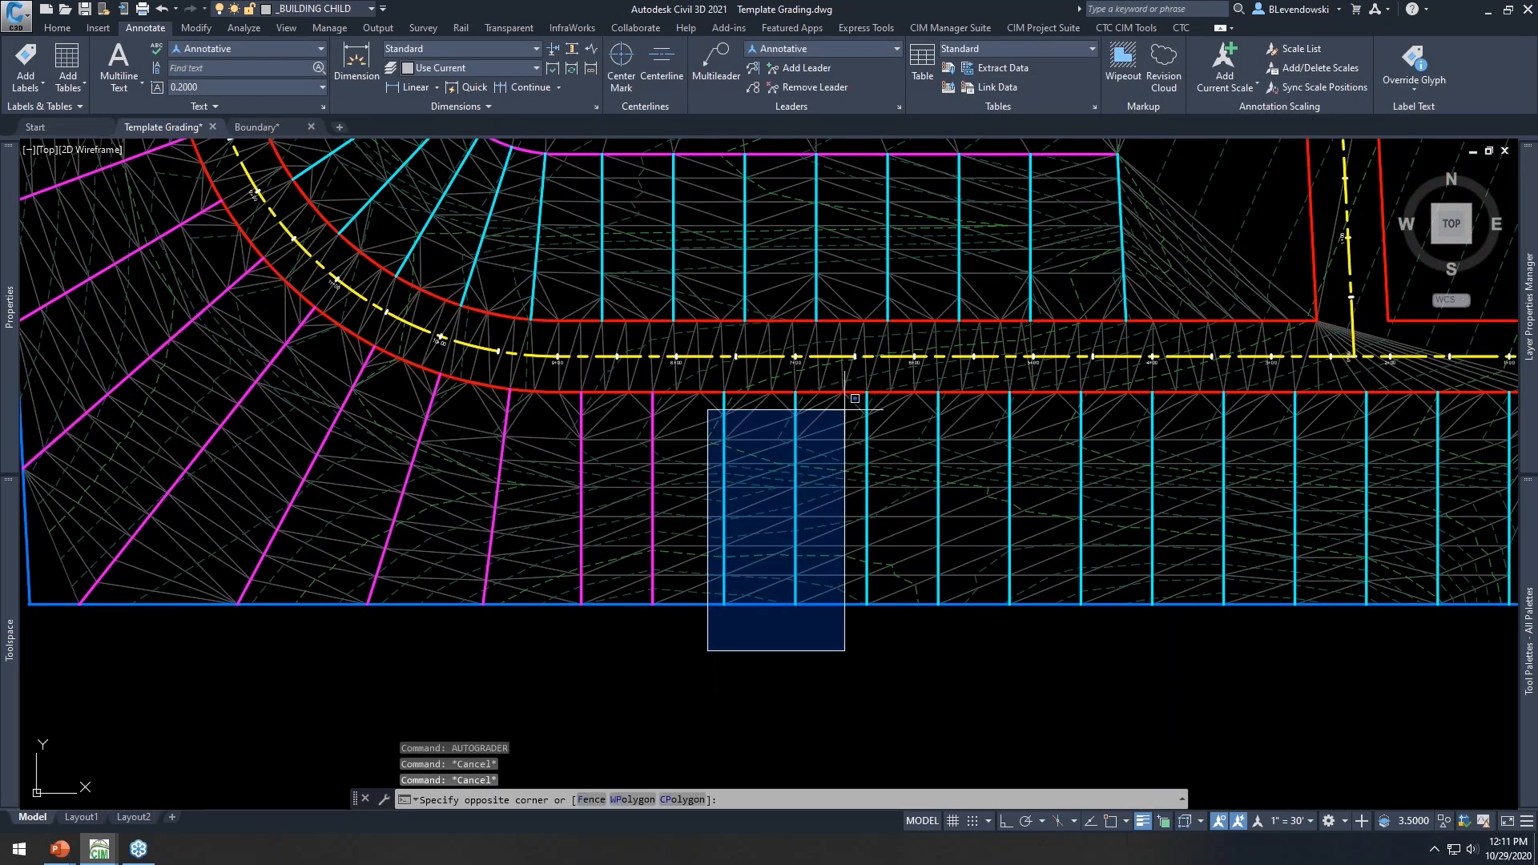
left_click(871, 387)
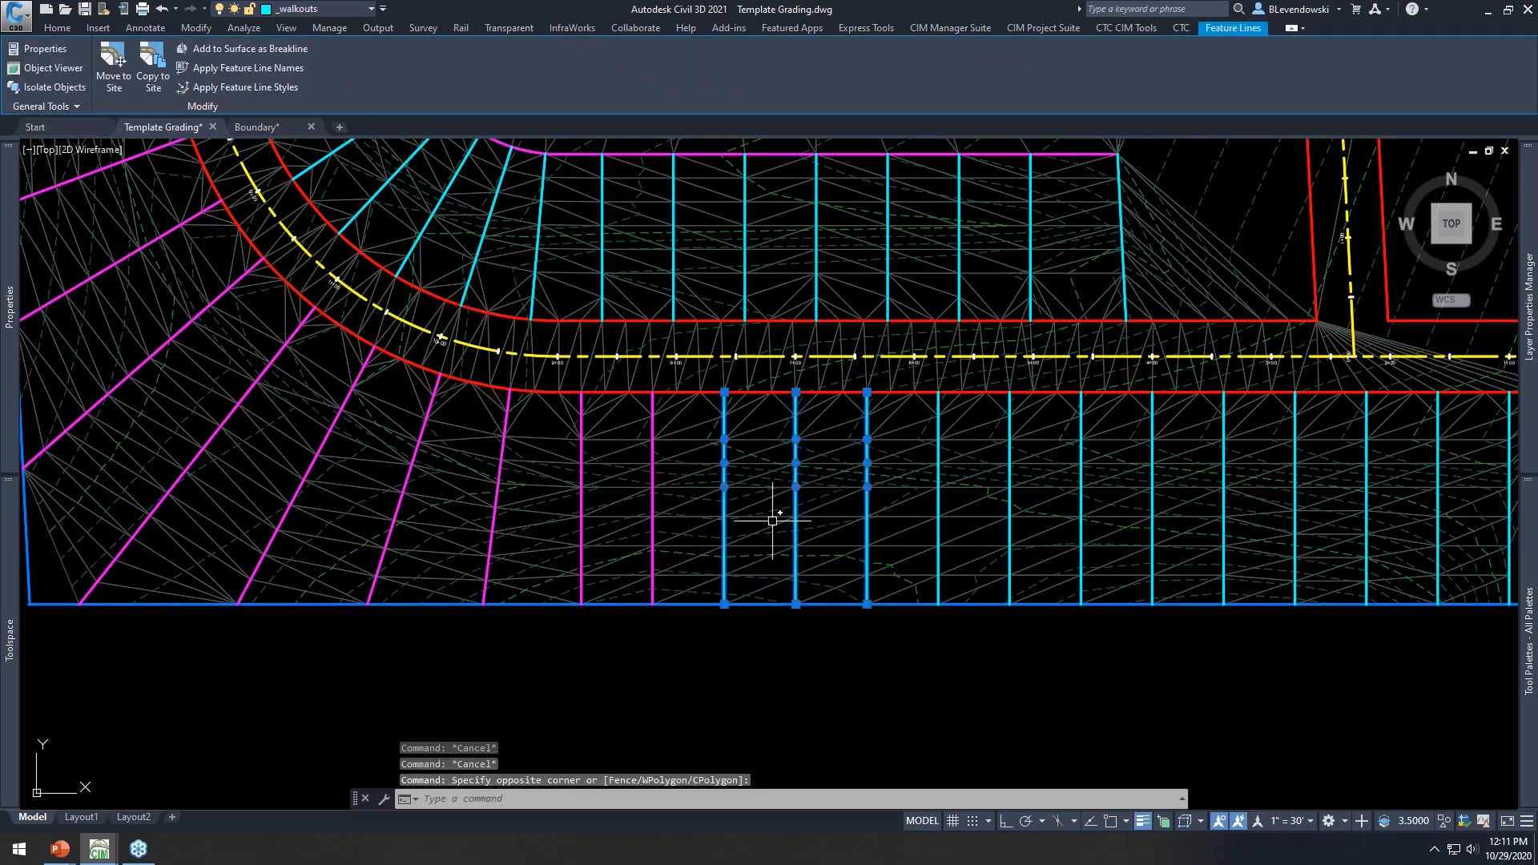
left_click(322, 7)
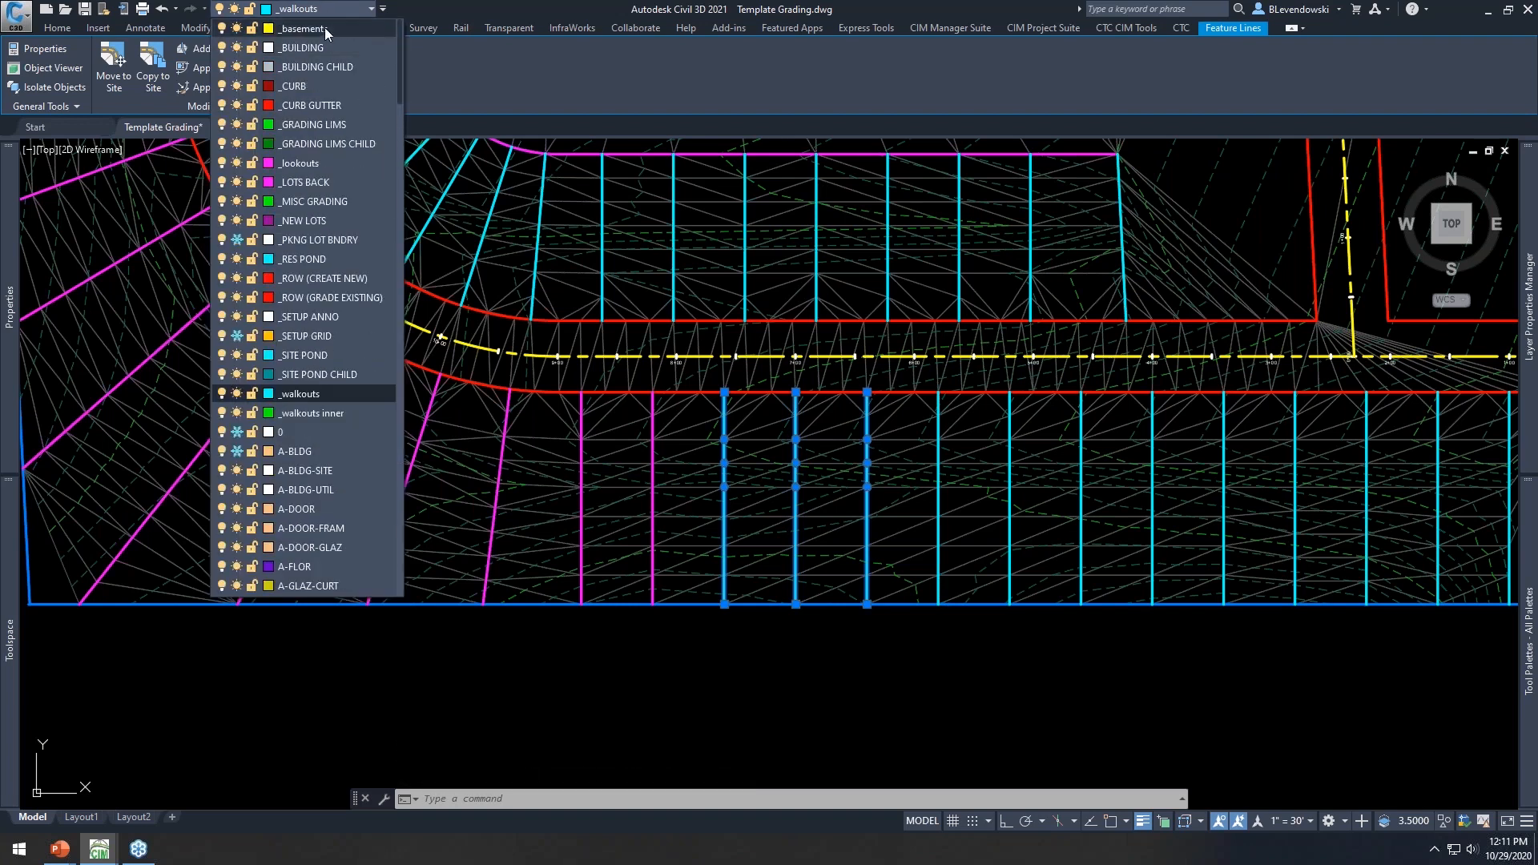
left_click(296, 161)
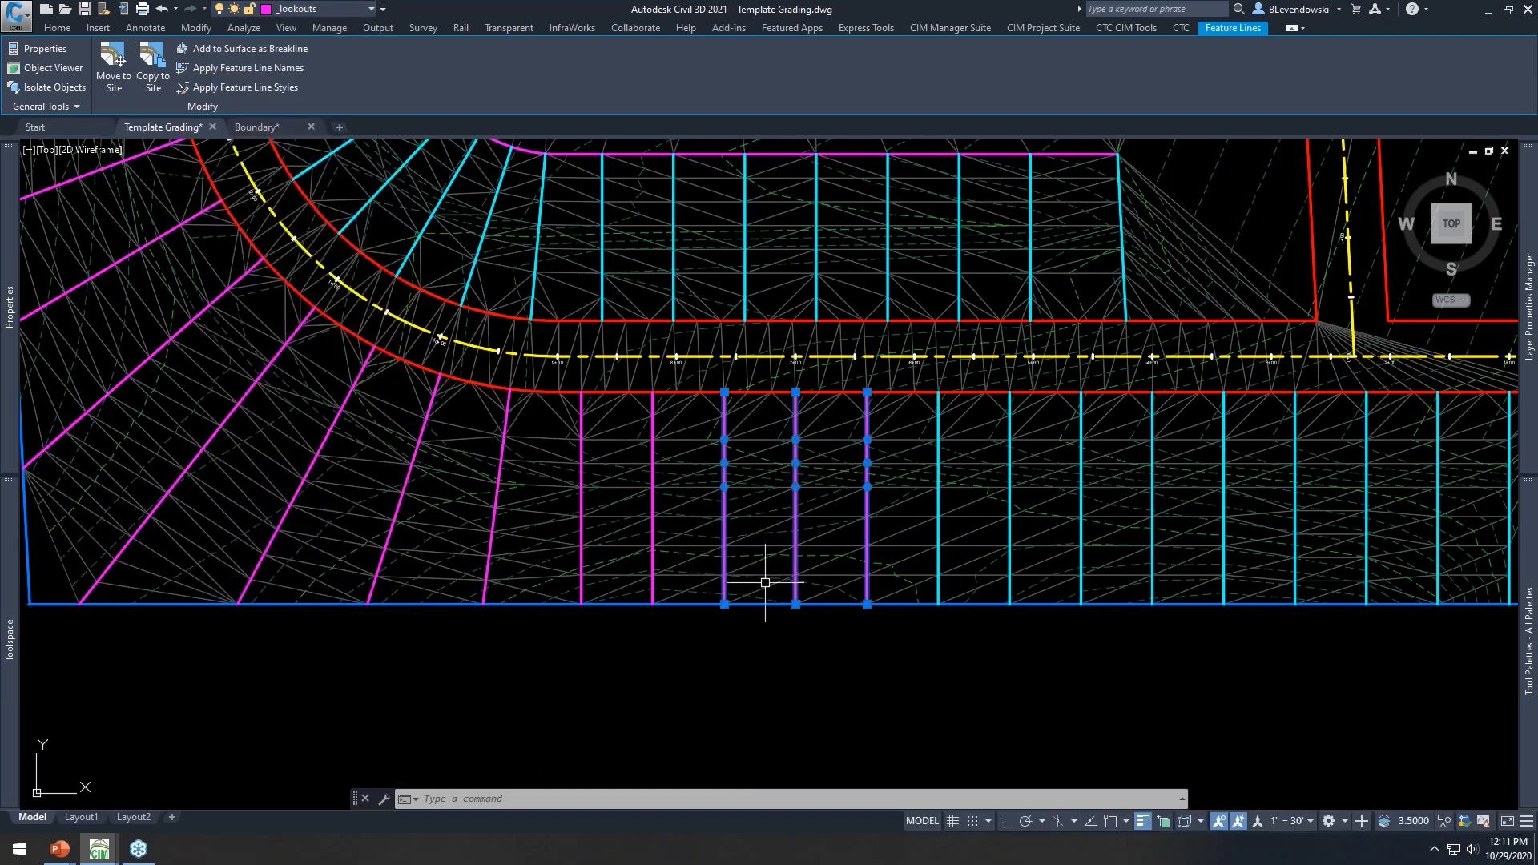
key("Escape")
key("Escape")
Reopen Auto Grader and run the Lookout Lot Lines family to regrade the reassigned lot lines
scroll(787, 543, "up", 2)
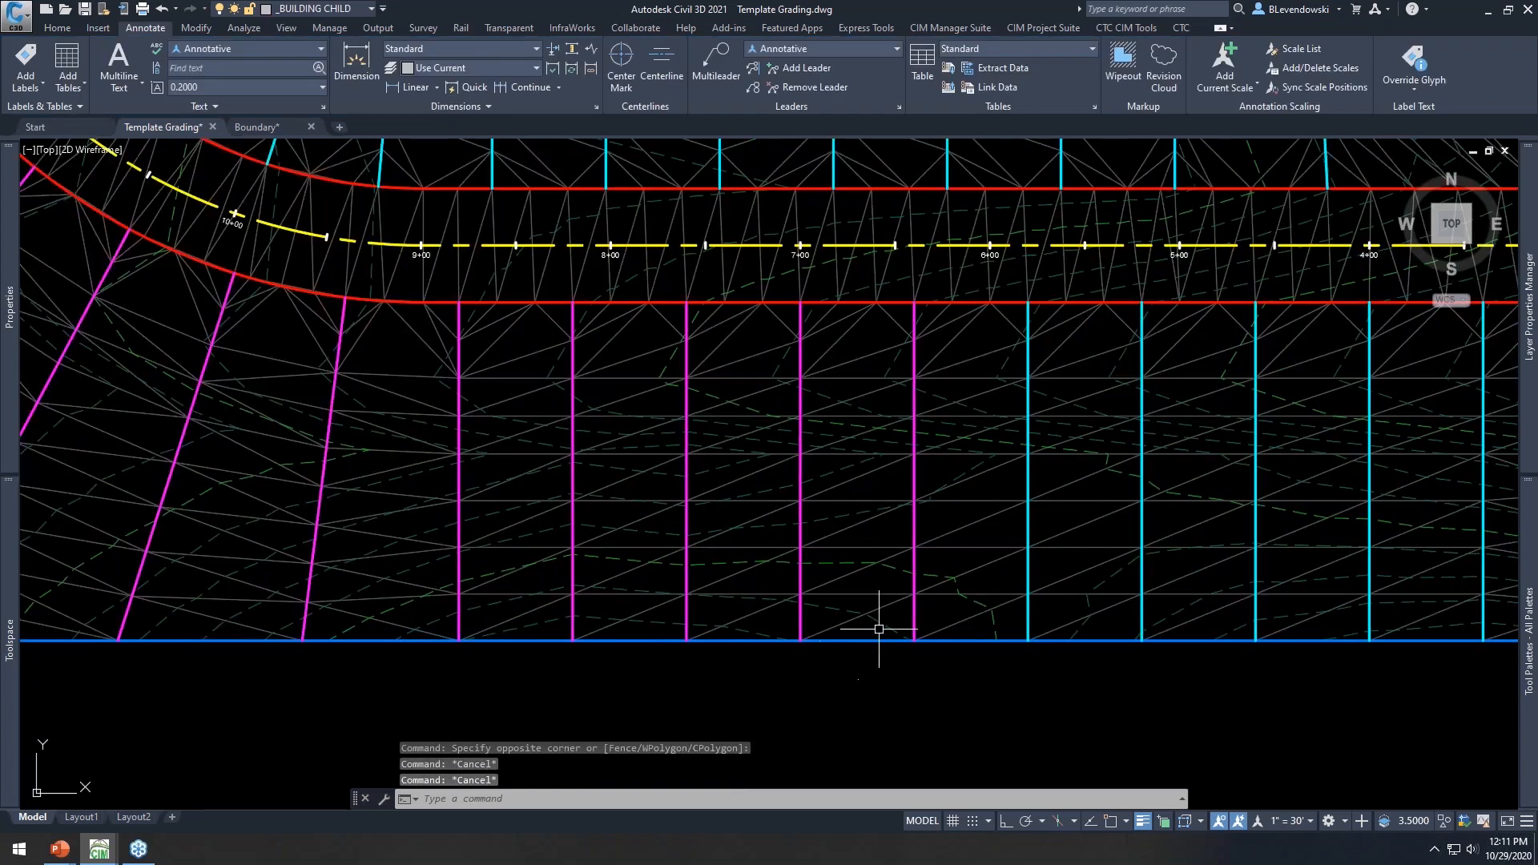
scroll(910, 618, "up", 3)
type("aut")
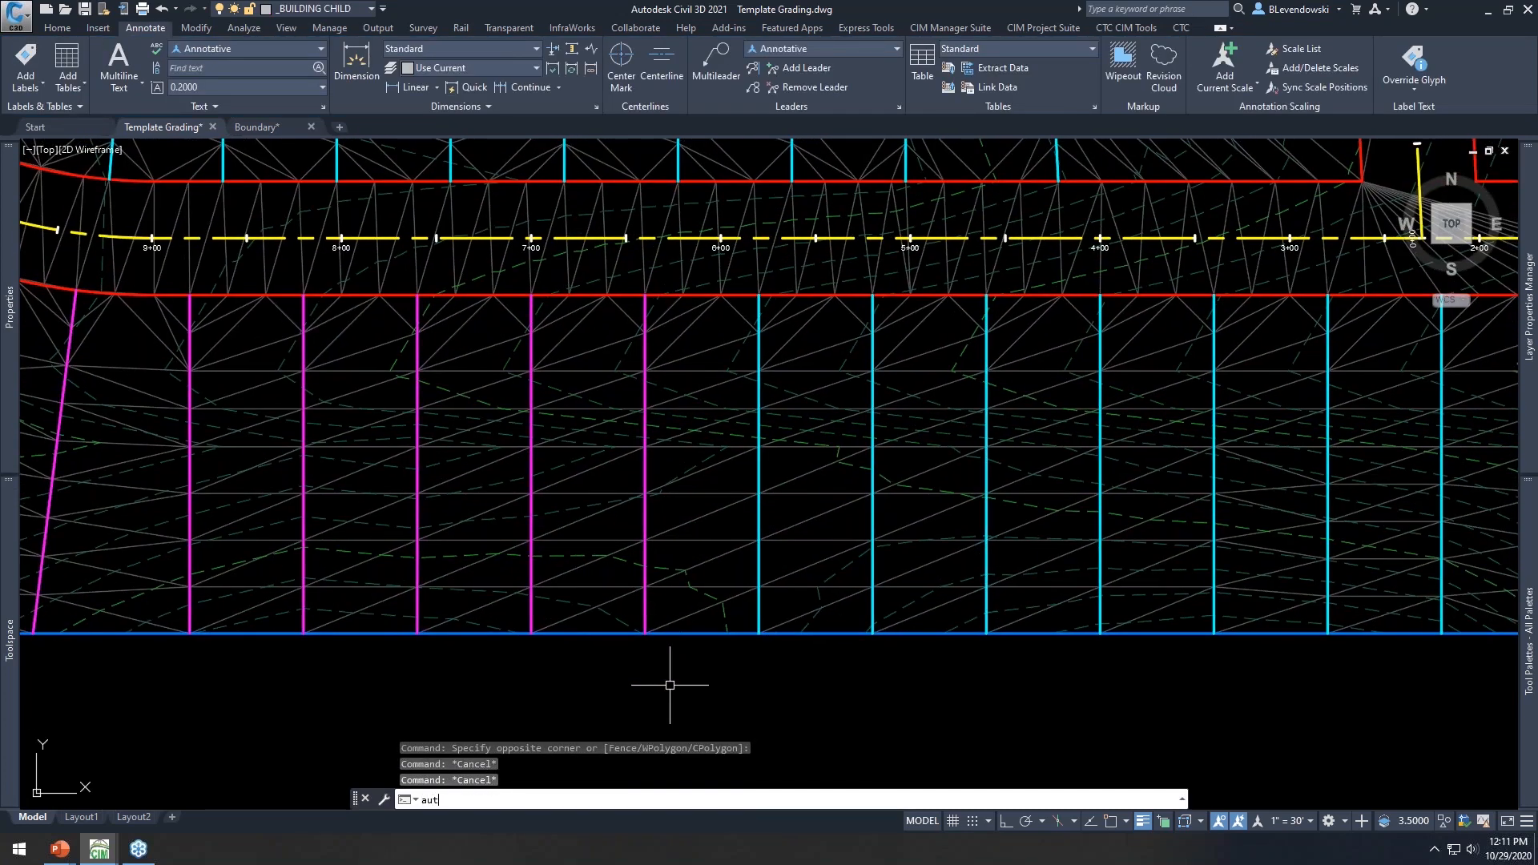
type("og")
key("Return")
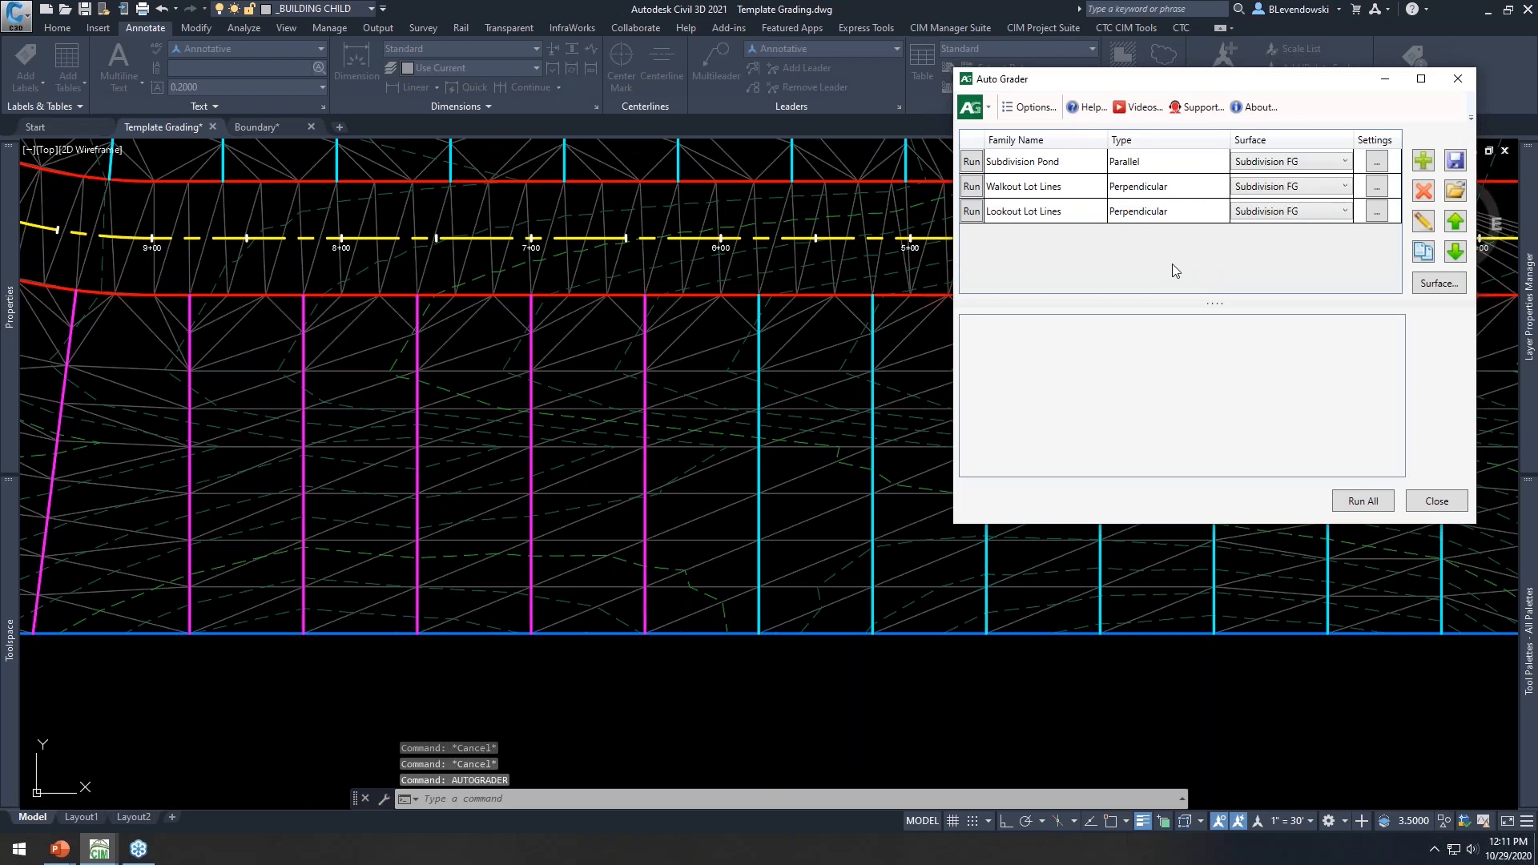
left_click(972, 212)
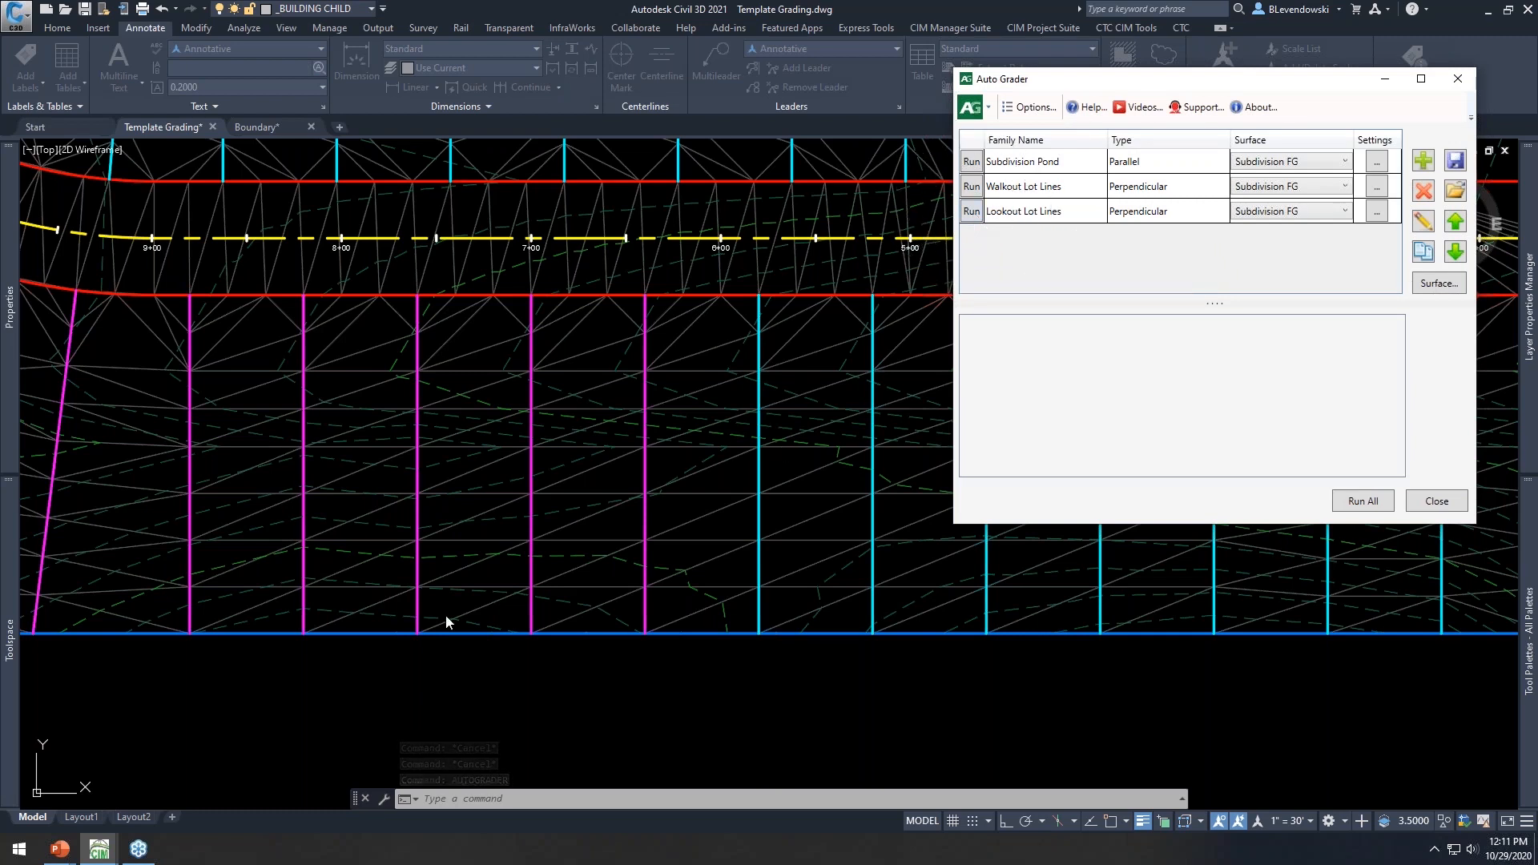
left_click(972, 212)
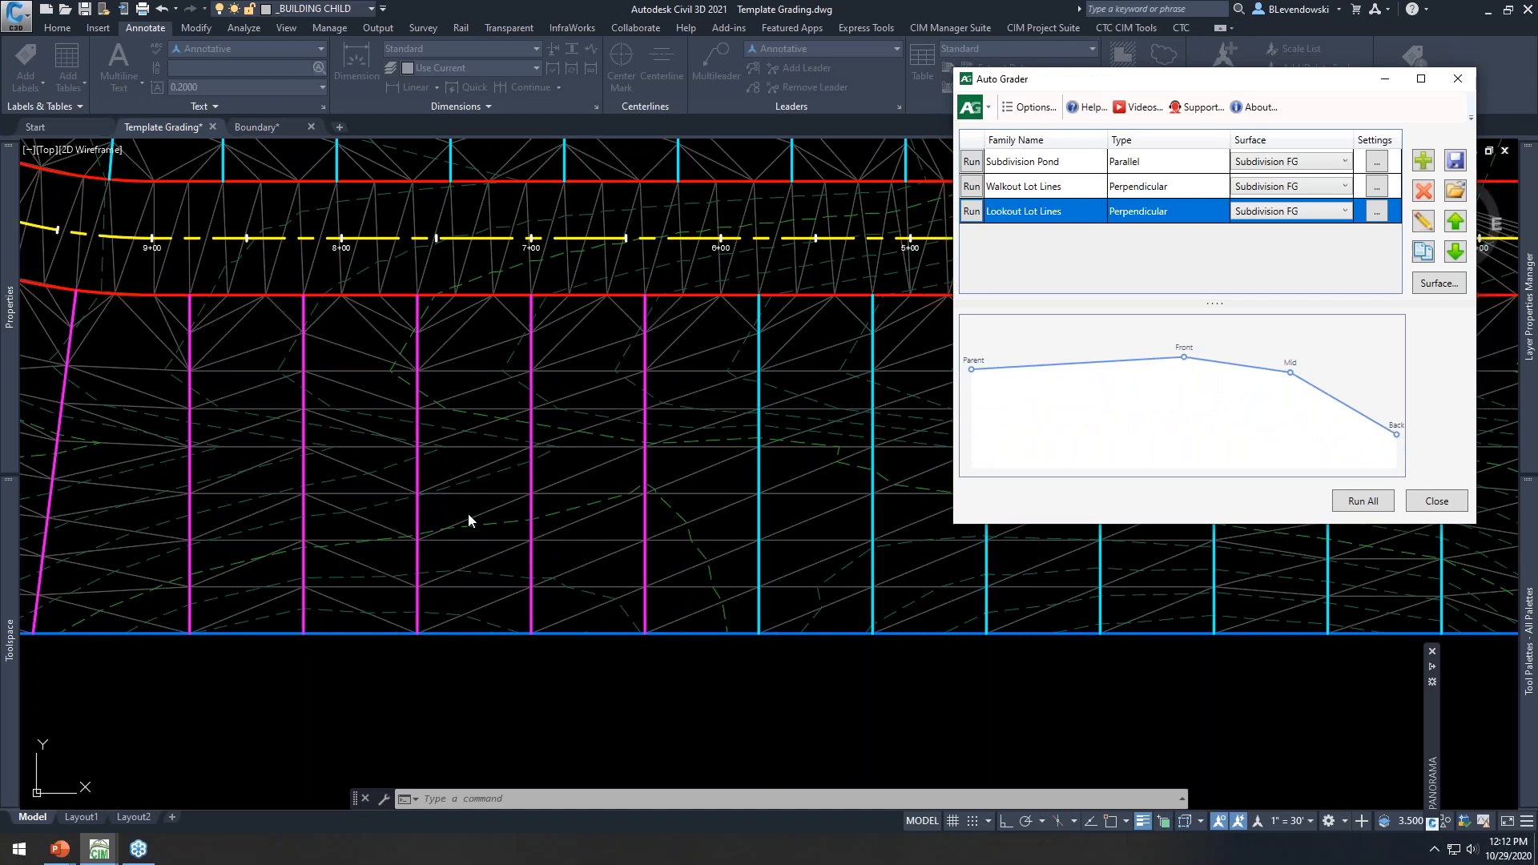
Review the Lookout Lot Lines family's grade breaks and child feature lines, cancel without changes, and close Auto Grader
double_click(1052, 211)
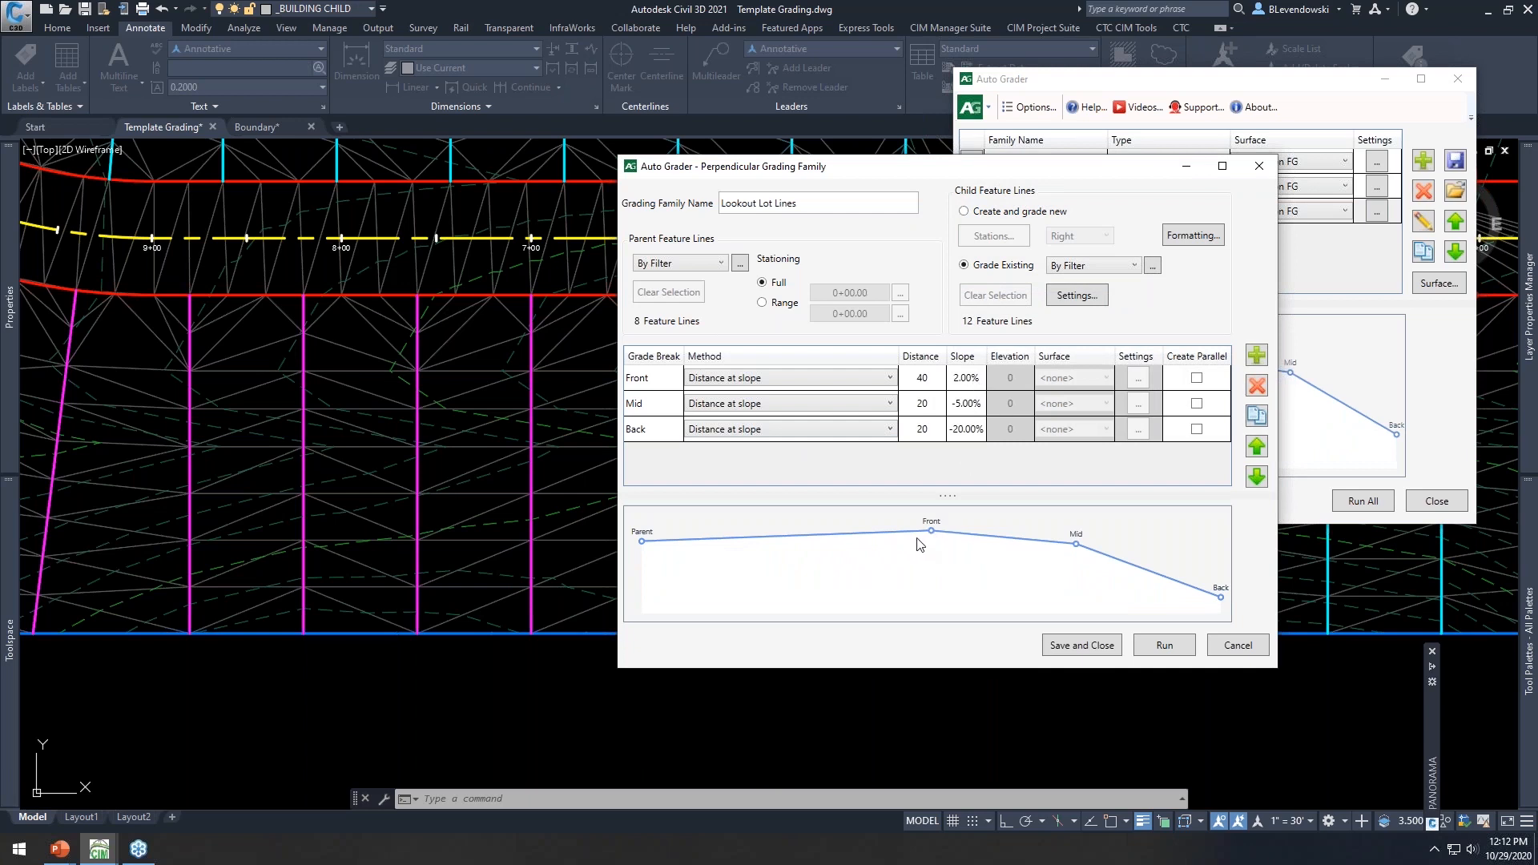
left_click(1239, 645)
left_click(1437, 501)
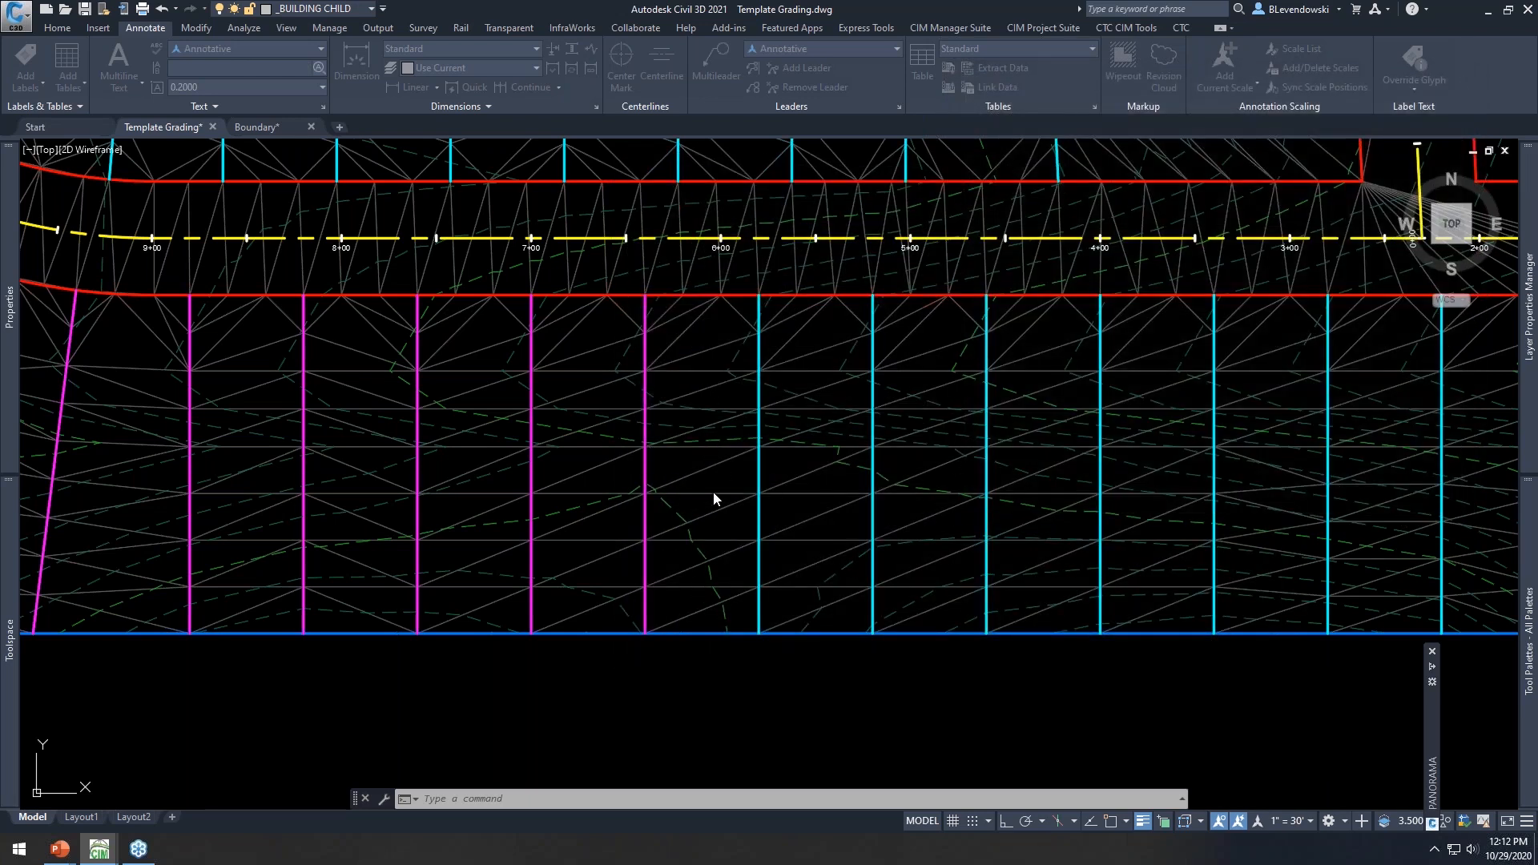
left_click(717, 477)
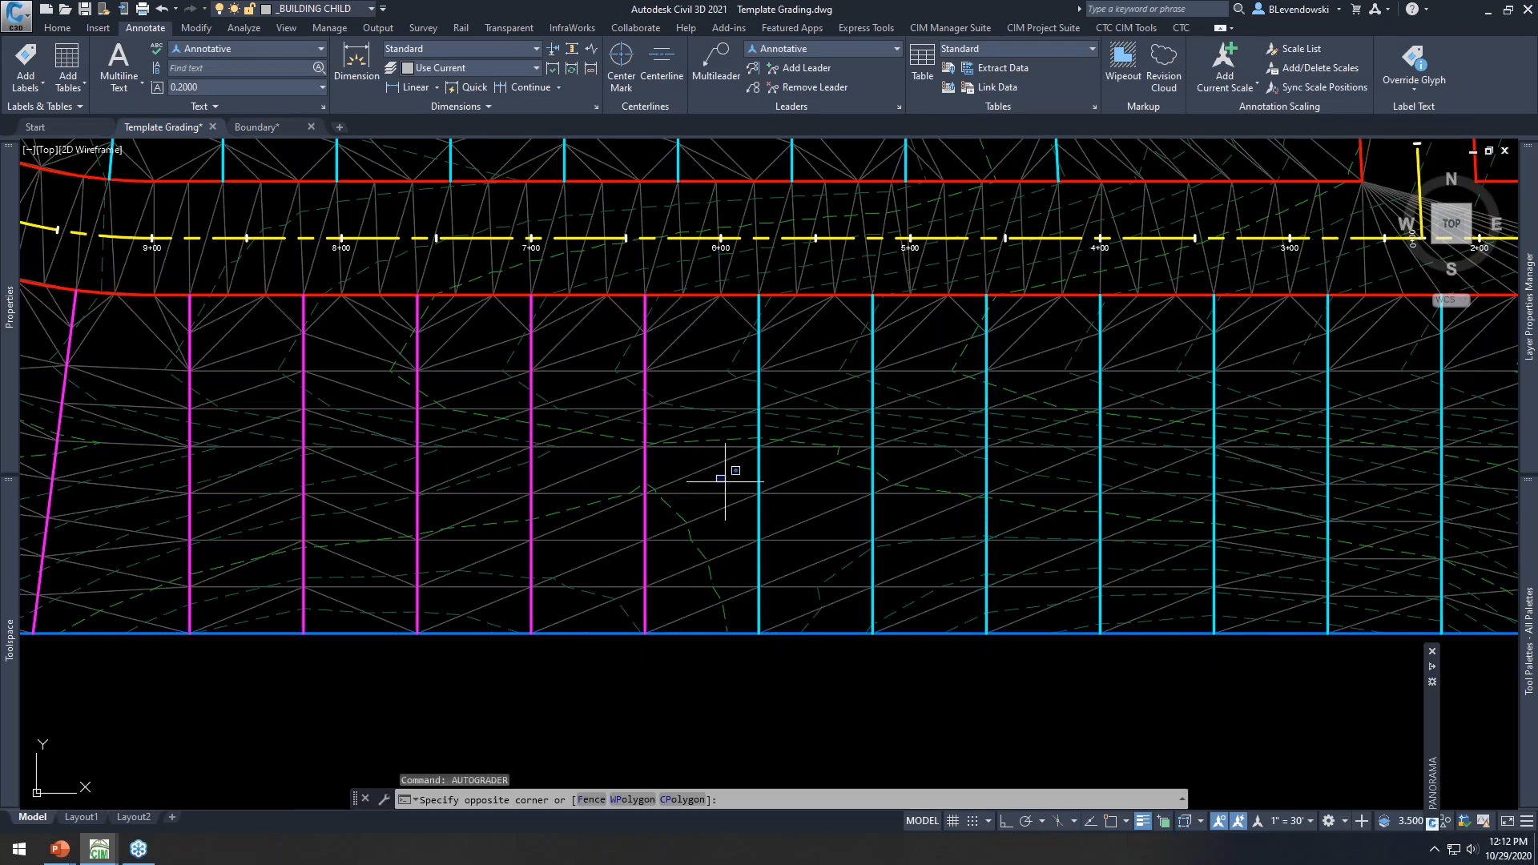
key("Escape")
key("Escape")
key("Escape")
Examine the walkout, lookout and basement lot templates beside the subdivision, checking the walkout feature line
scroll(664, 525, "down", 2)
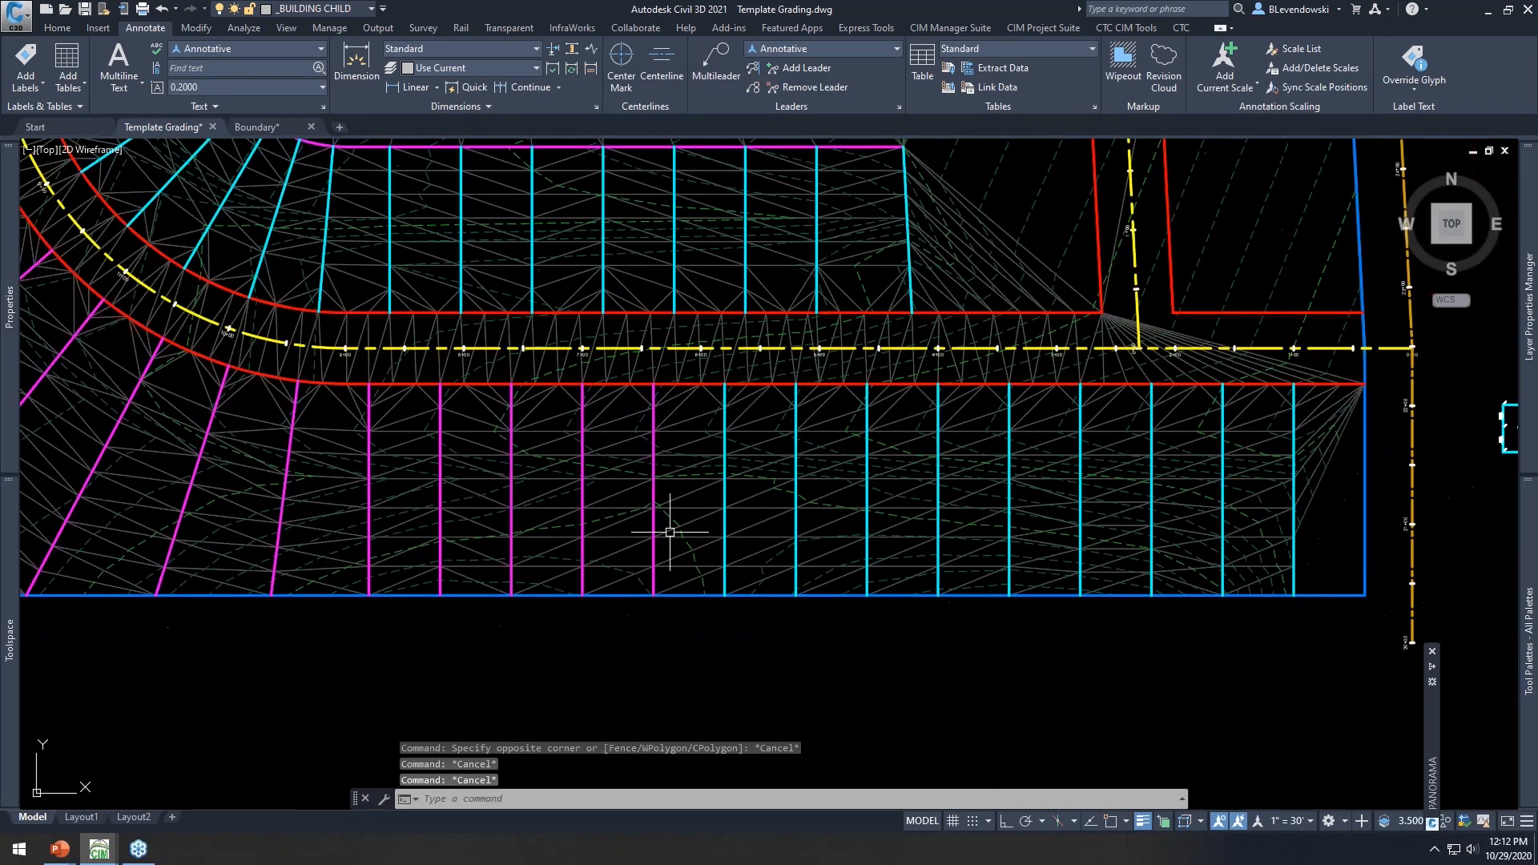
middle_click_drag(762, 456, 747, 510)
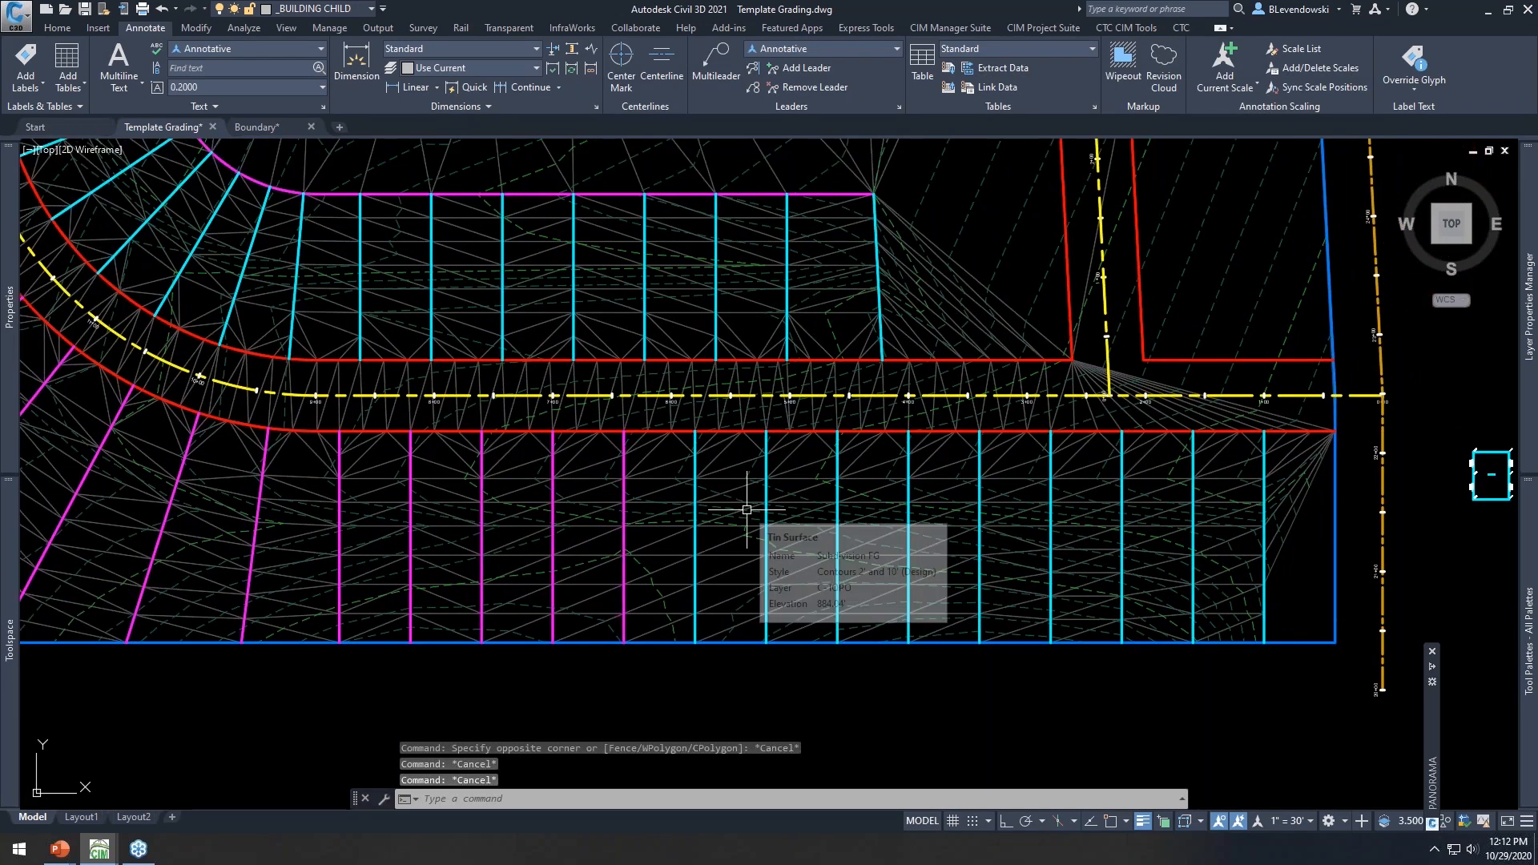
middle_click_drag(633, 518, 596, 508)
middle_click_drag(1020, 491, 599, 497)
scroll(885, 513, "up", 8)
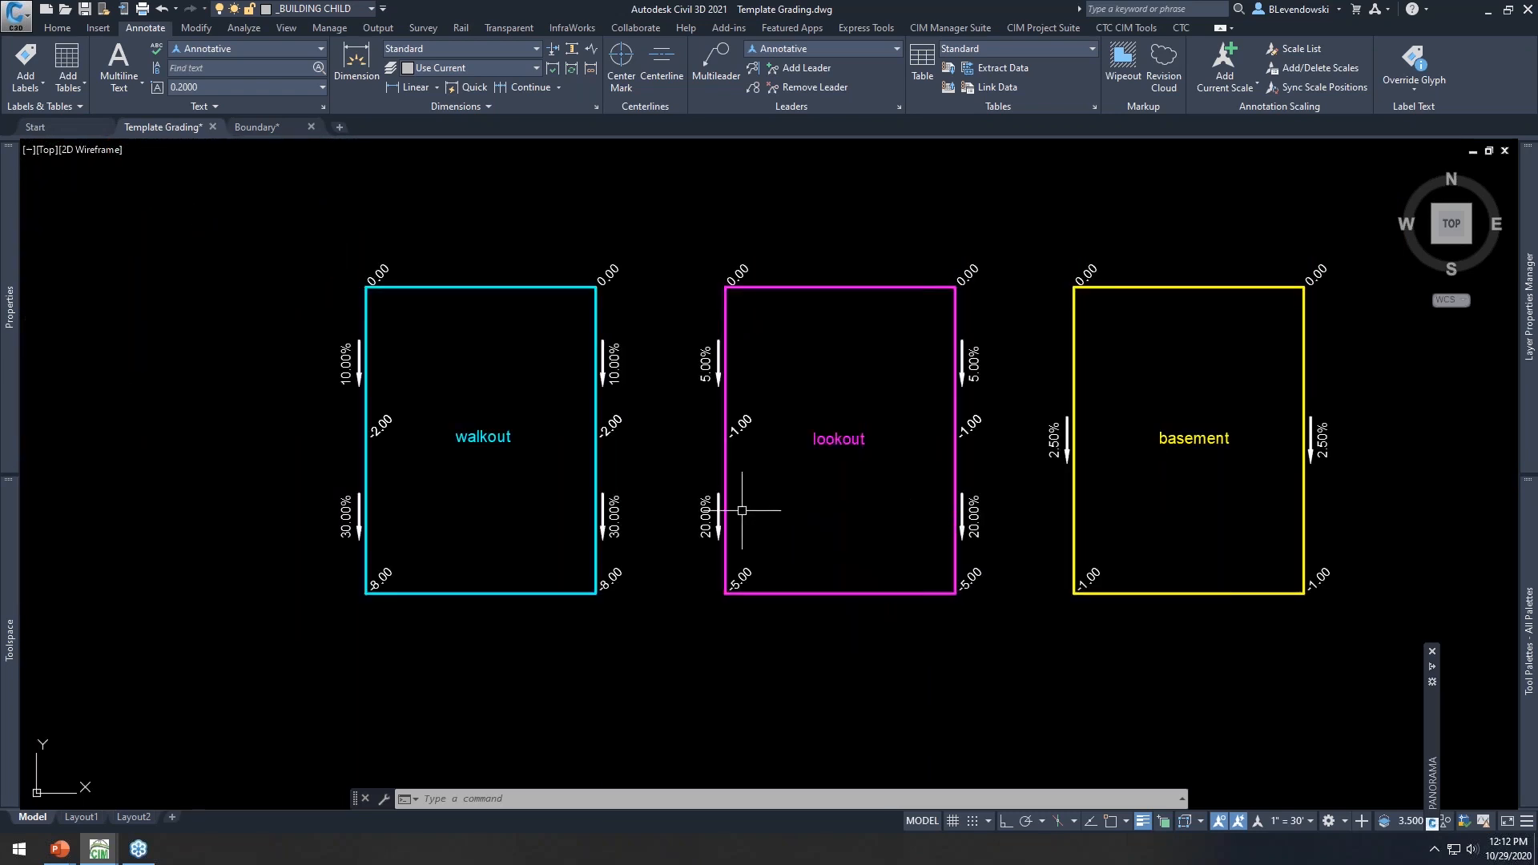
left_click(493, 287)
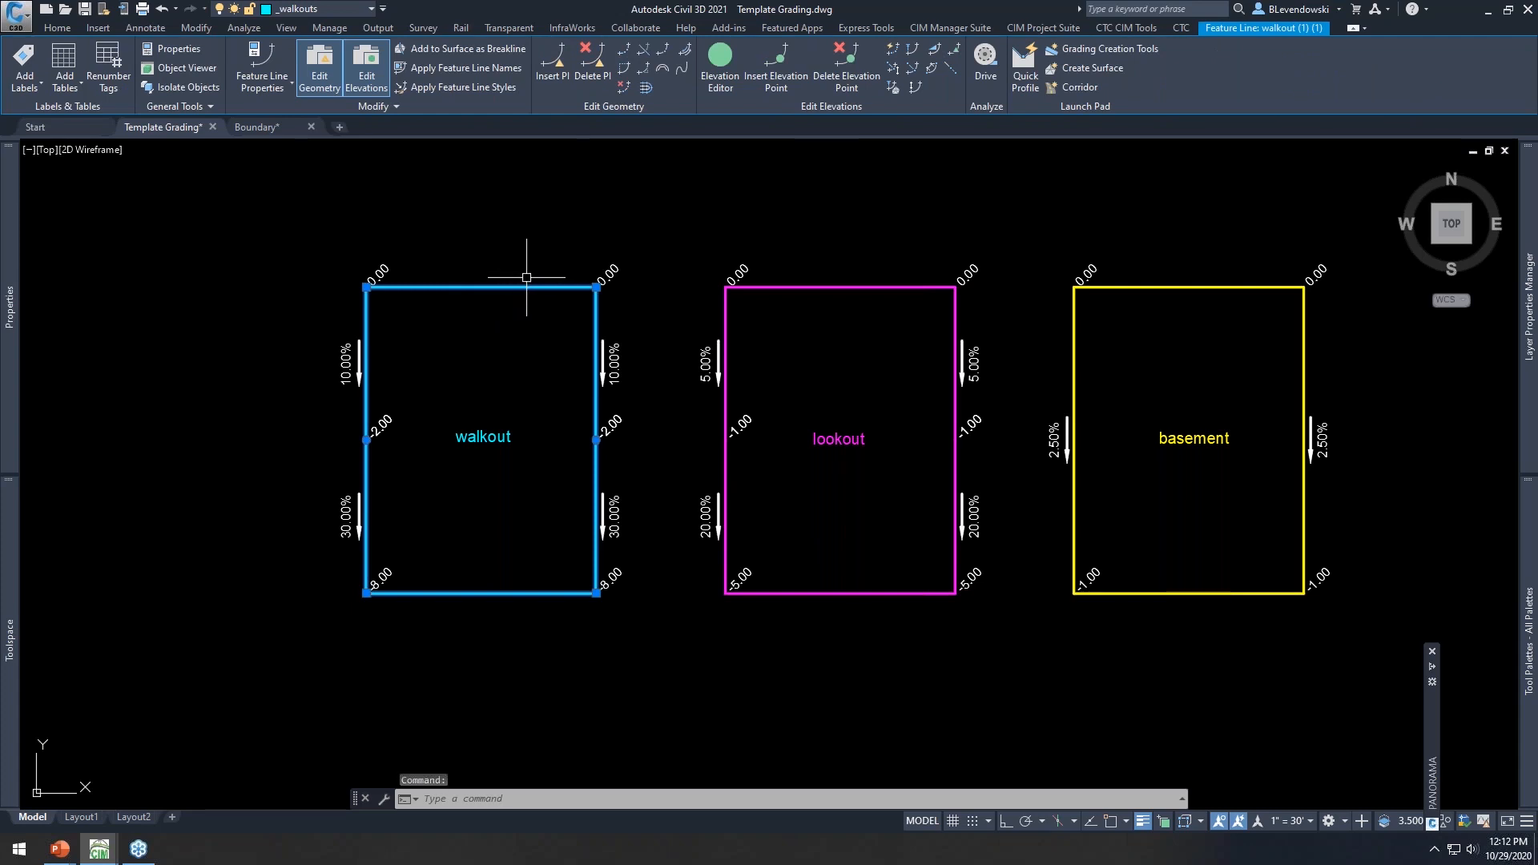
middle_click_drag(565, 258, 521, 243)
key("Escape")
key("Escape")
key("Escape")
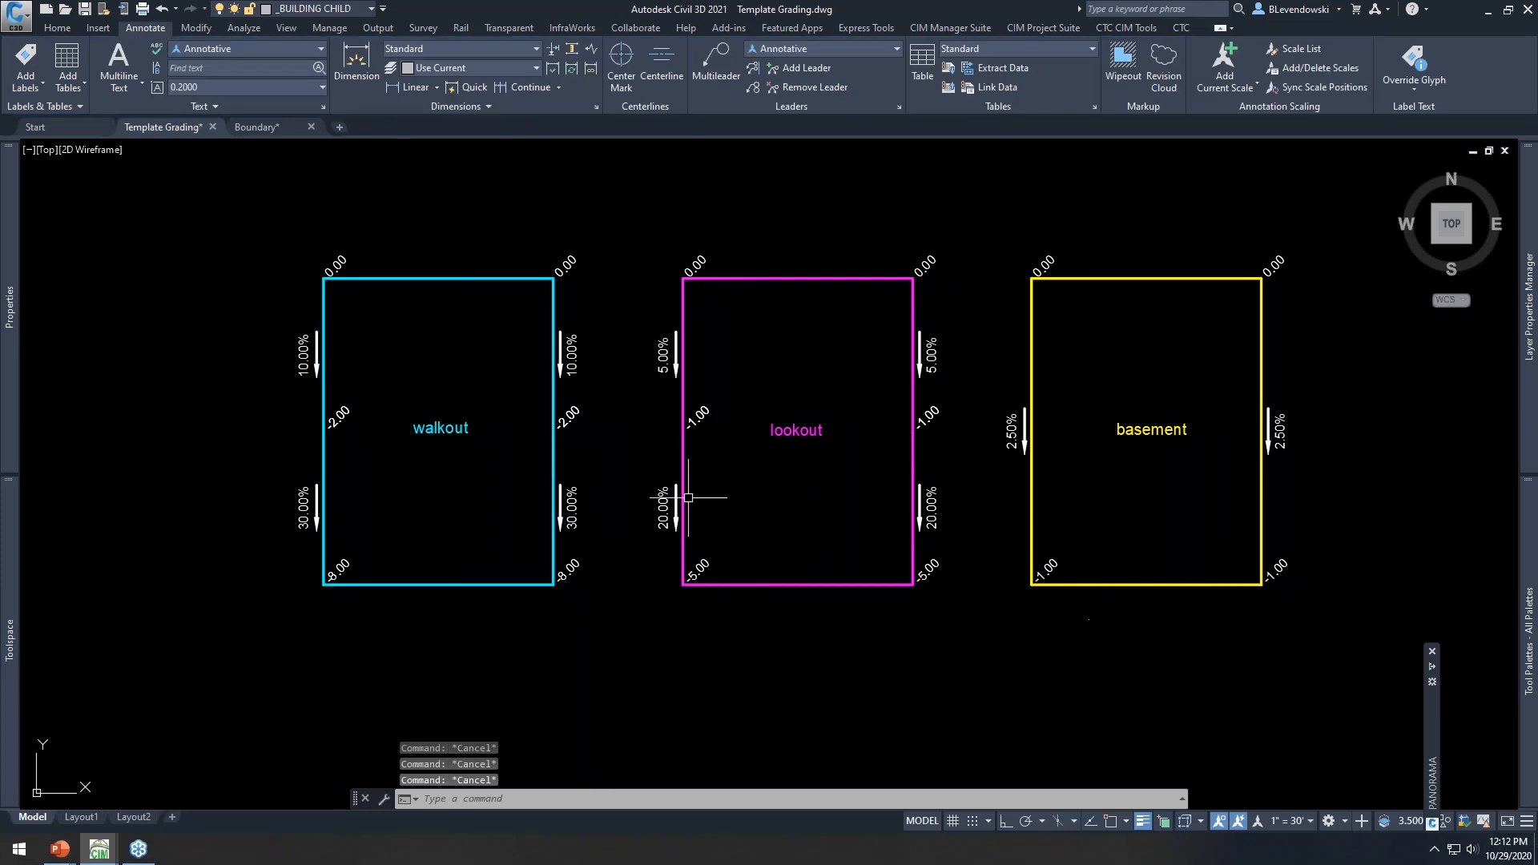
Inspect the walkout template's closed feature line with its slope and elevation labels, then return to the subdivision lots
left_click(481, 277)
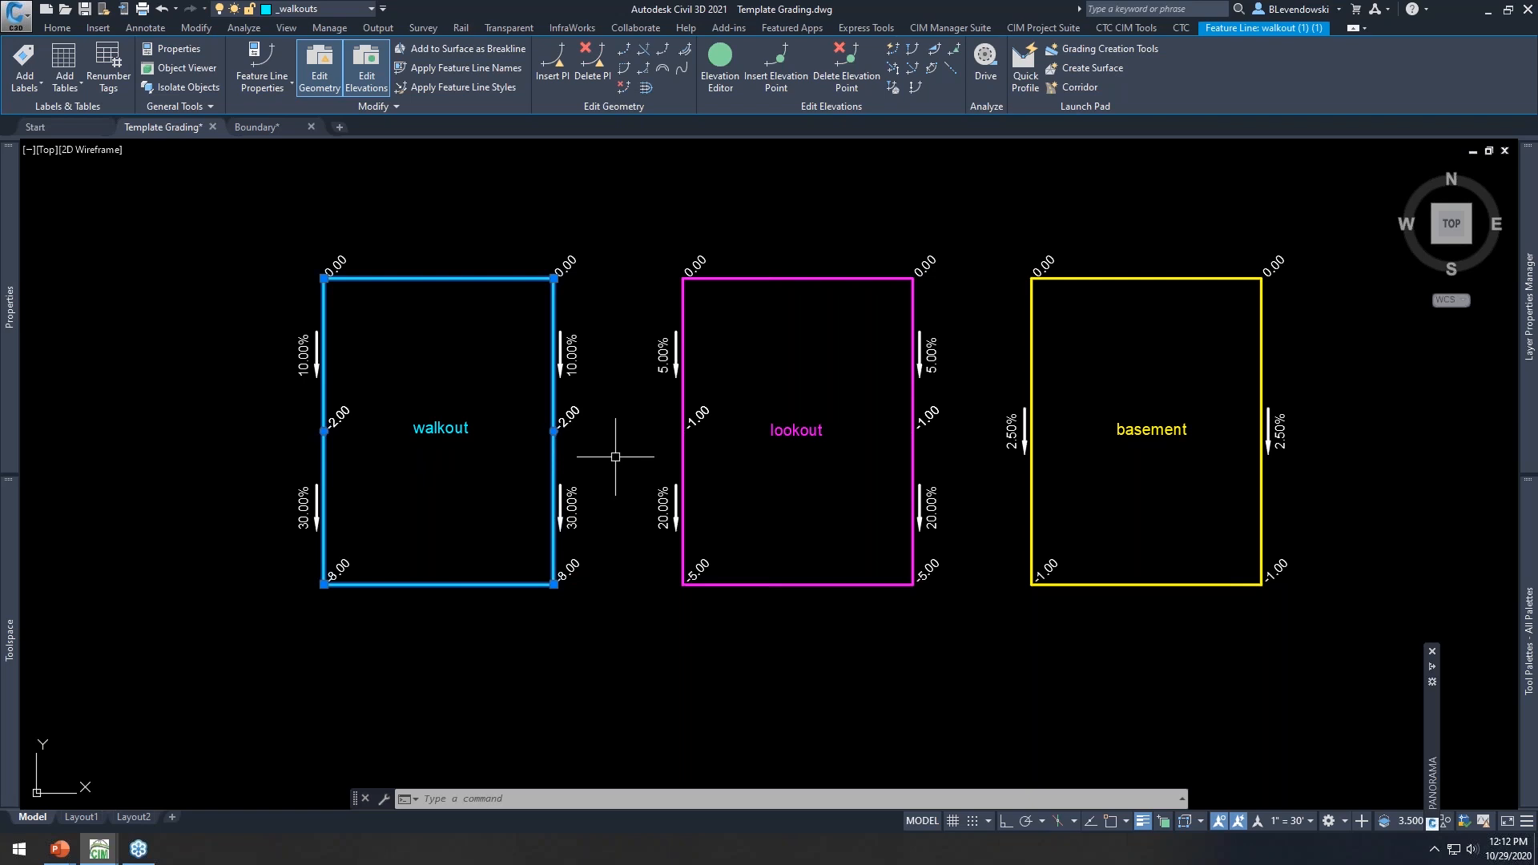
key("Escape")
key("Escape")
key("Escape")
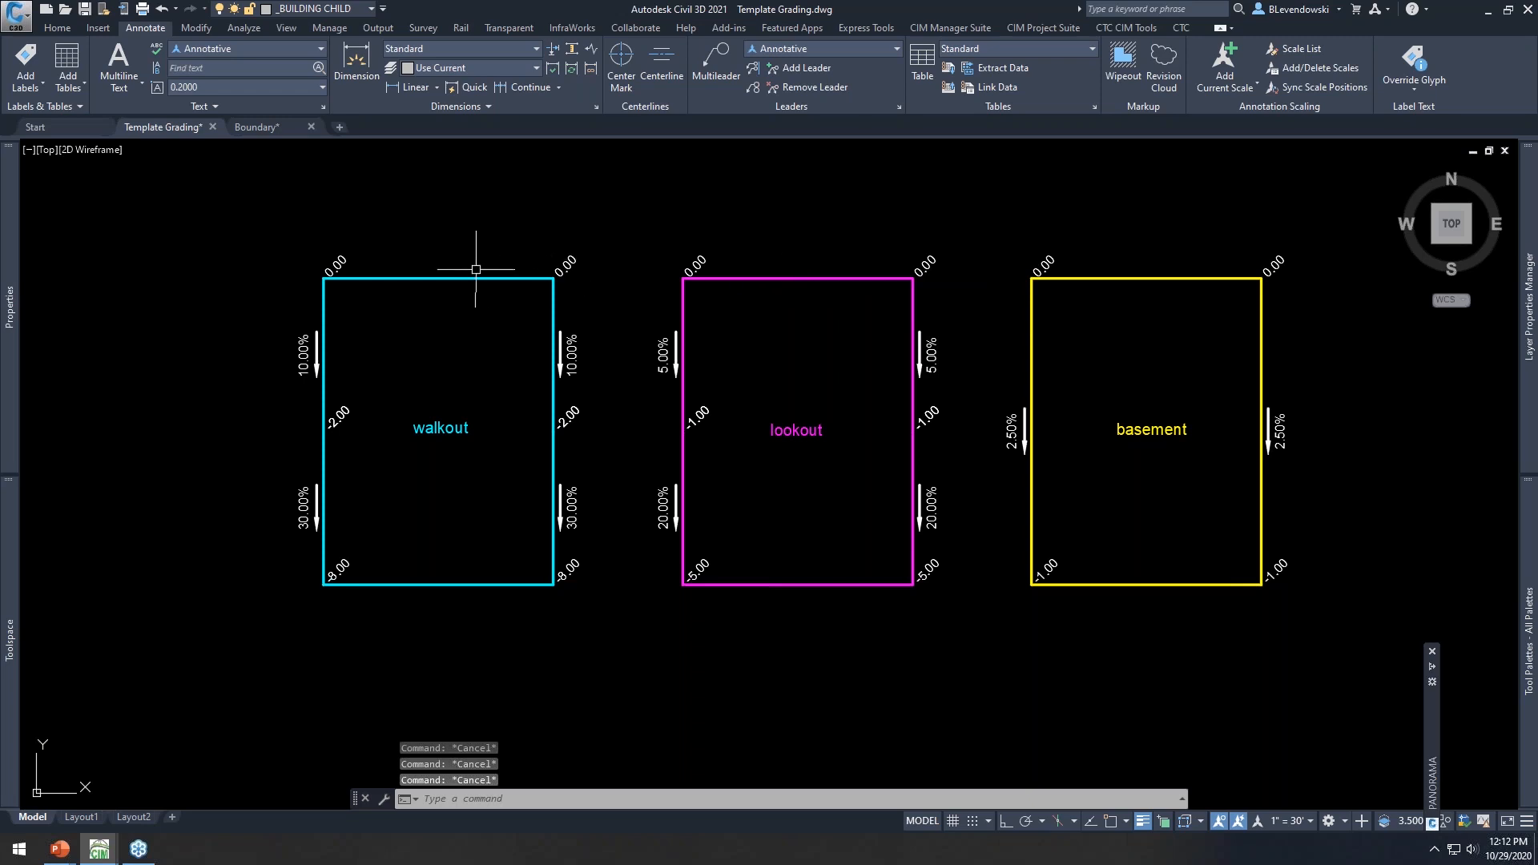
left_click(435, 278)
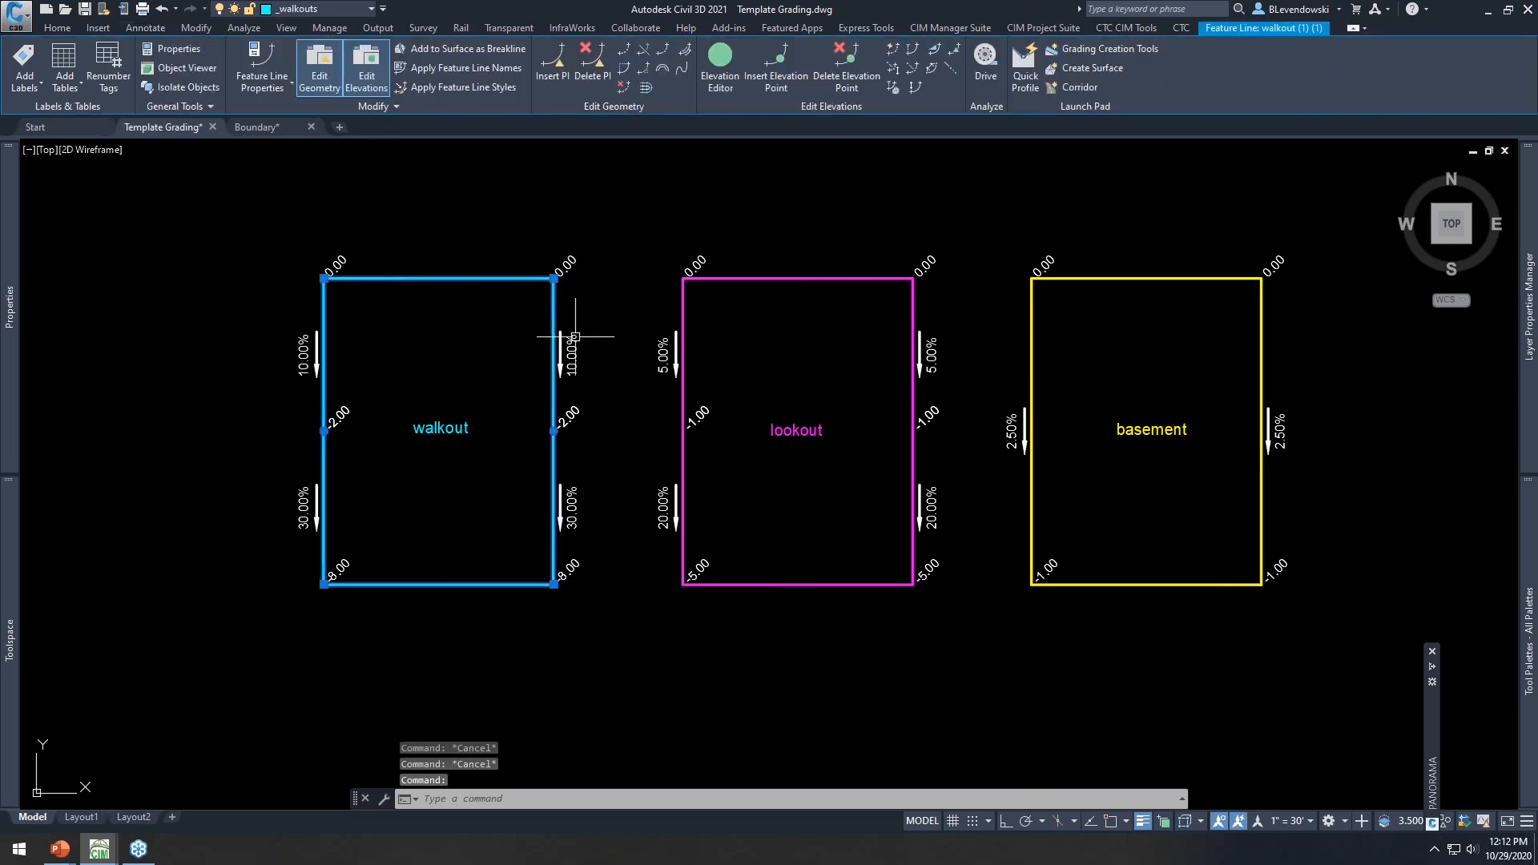
middle_click_drag(466, 383, 638, 400)
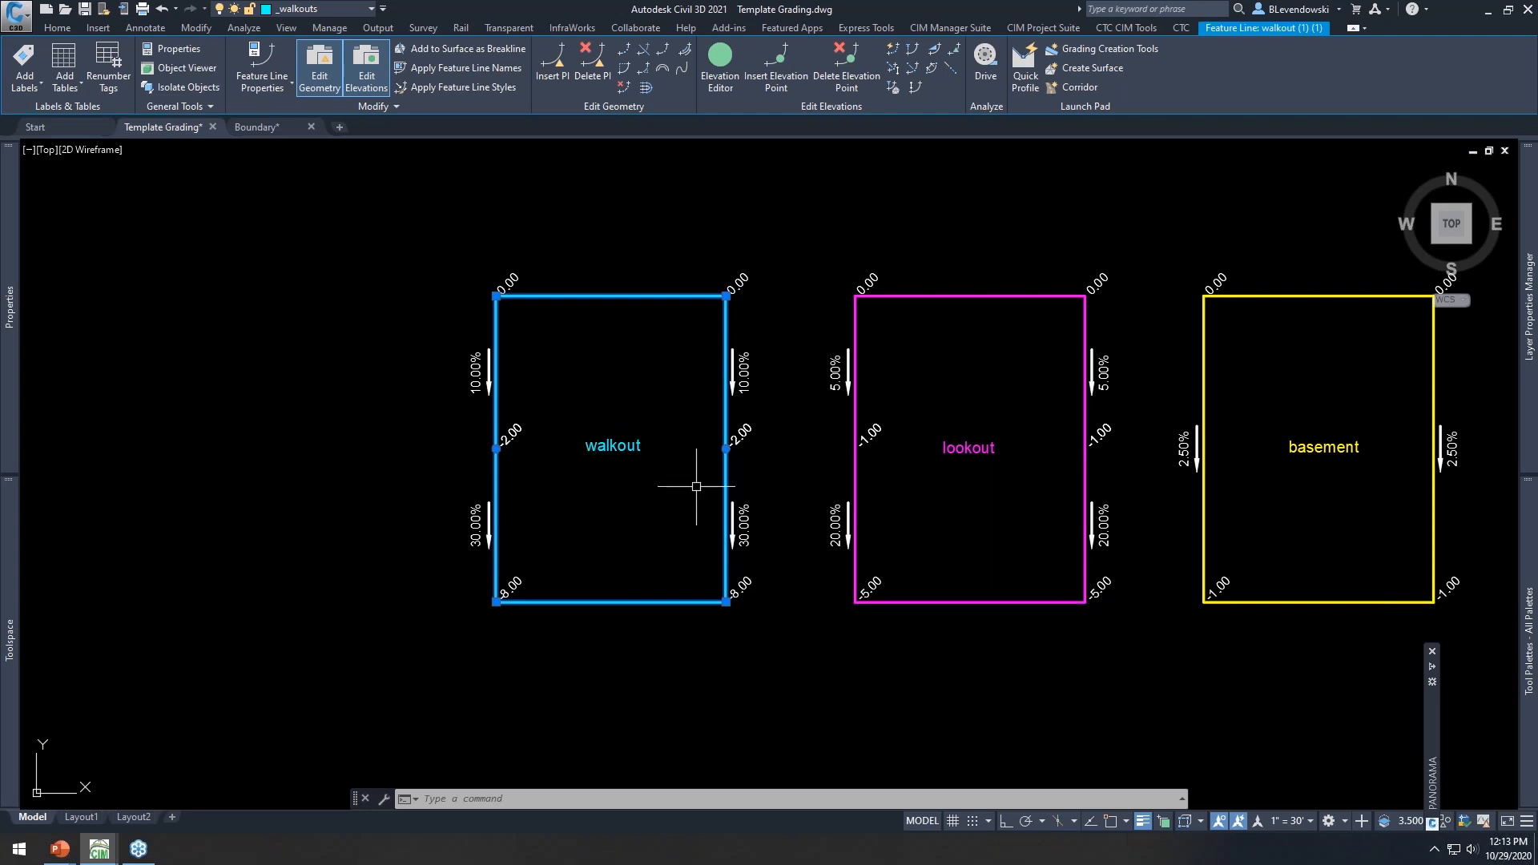
scroll(590, 471, "up", 2)
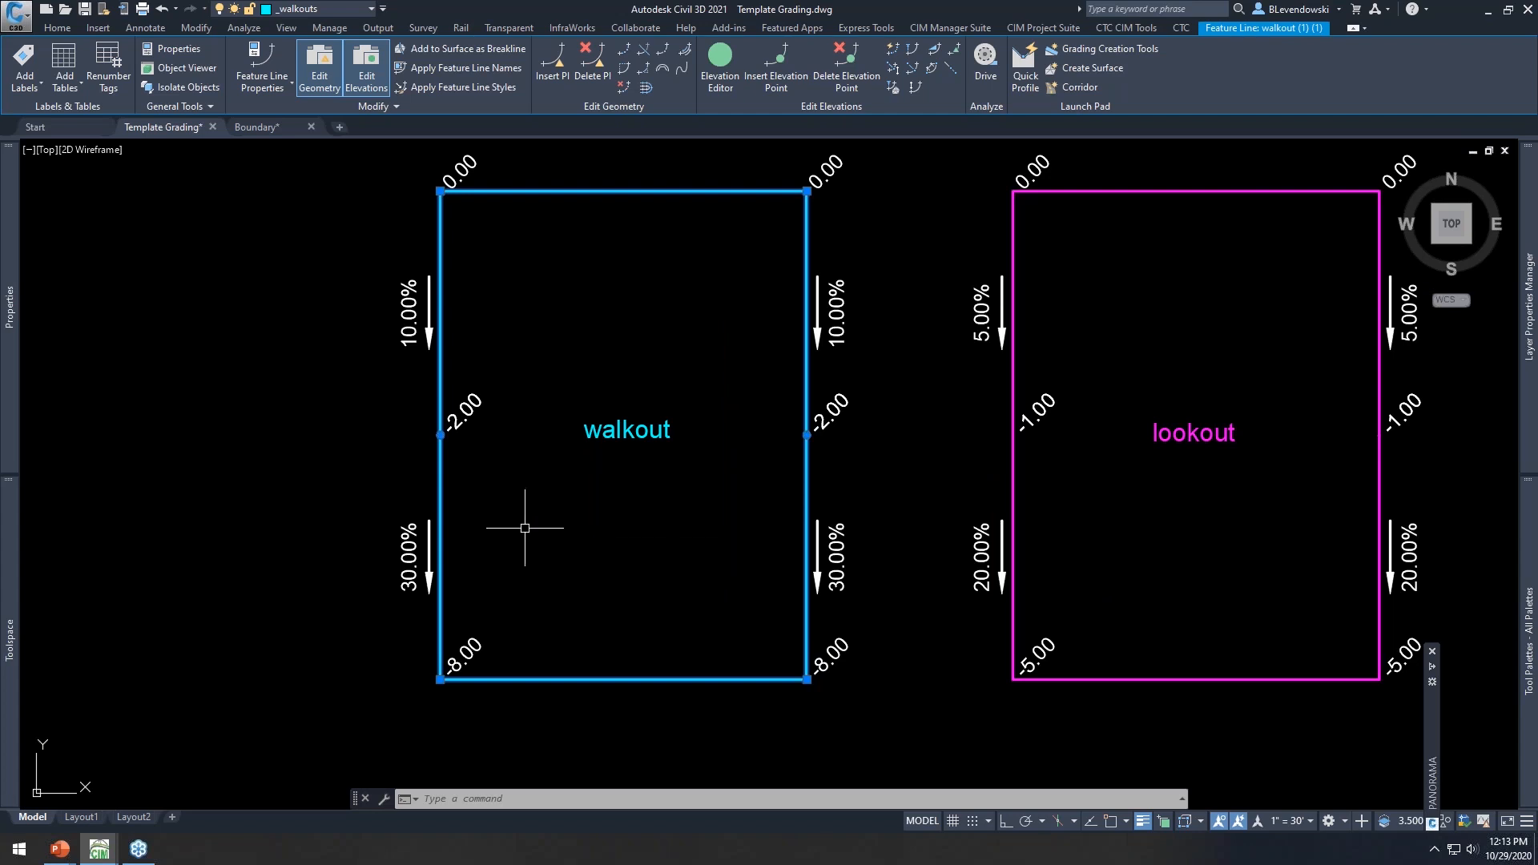
scroll(713, 508, "down", 8)
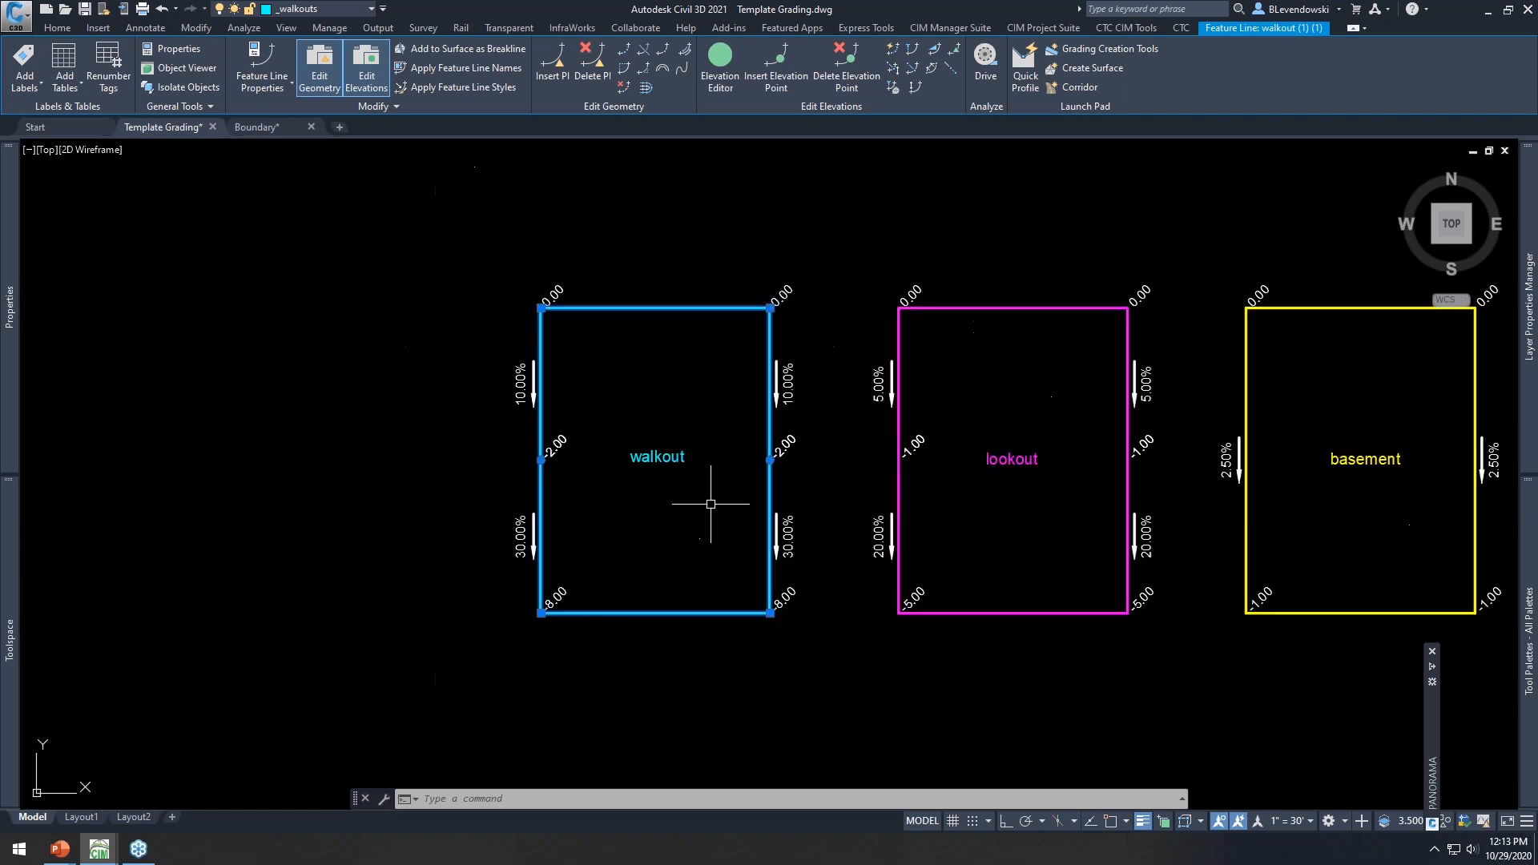
scroll(552, 573, "down", 2)
mouse_move(552, 573)
middle_mouse_down()
mouse_move(1066, 471)
mouse_move(1071, 491)
mouse_move(802, 515)
mouse_move(877, 558)
middle_mouse_up()
key("Escape")
key("Escape")
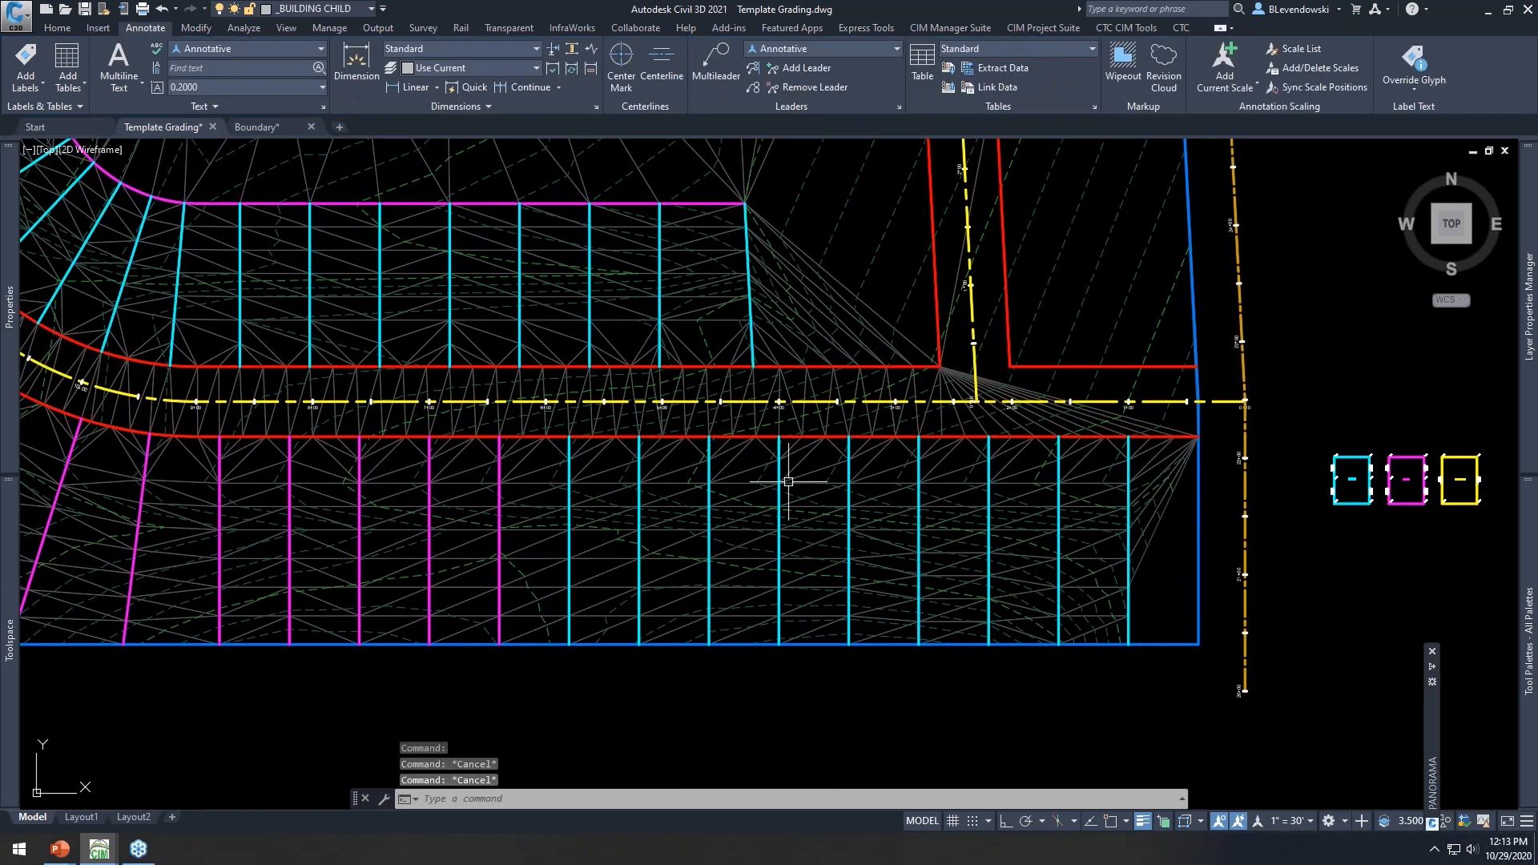
Compare a walkout lot line south of the road with the walkout lot template
scroll(773, 486, "up", 2)
left_click(773, 487)
scroll(796, 505, "up", 2)
scroll(758, 581, "down", 4)
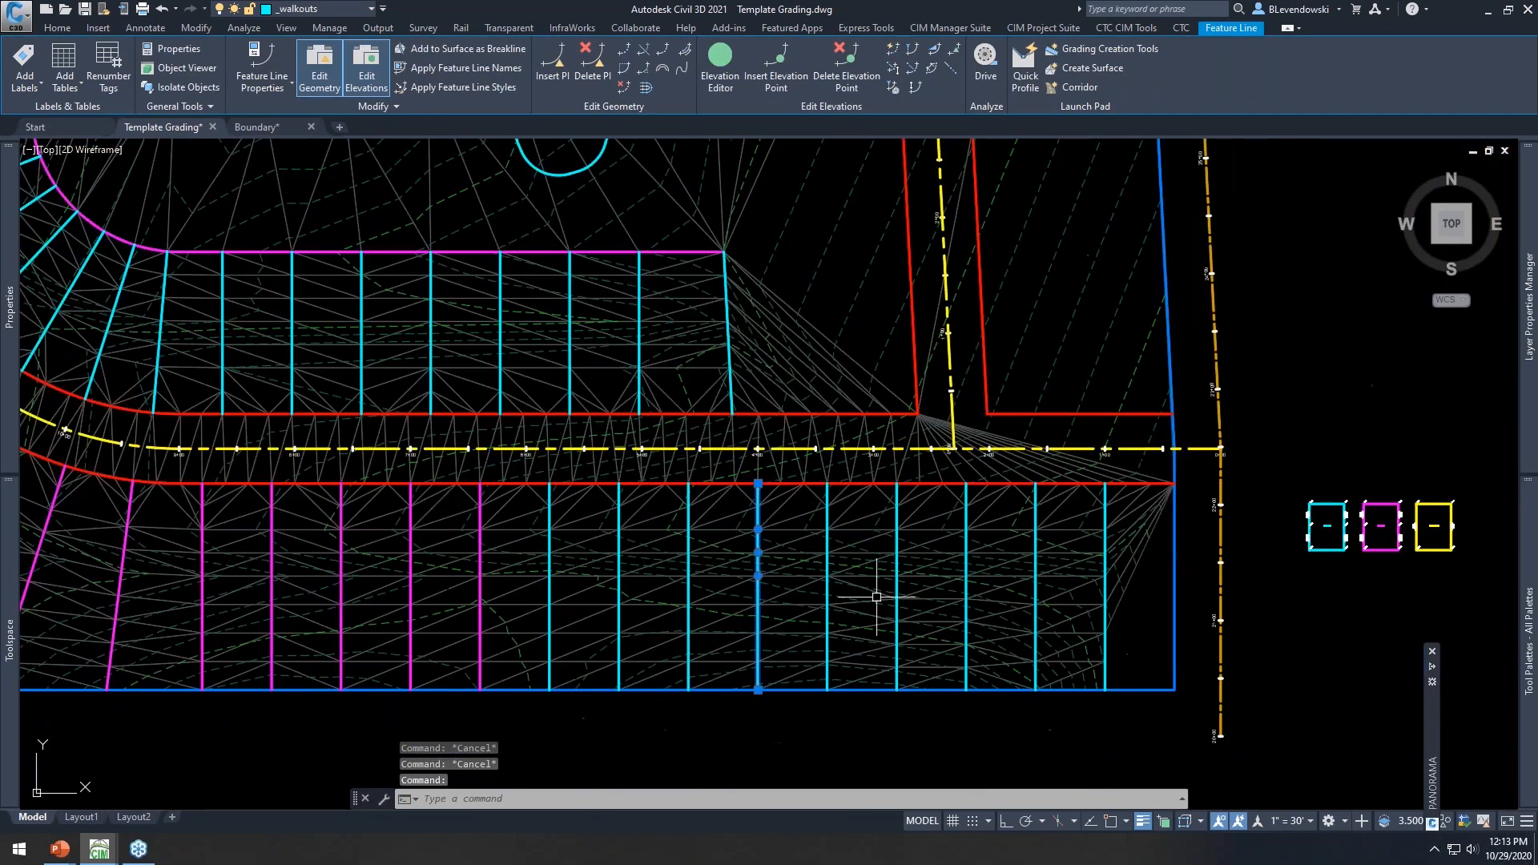
key("Escape")
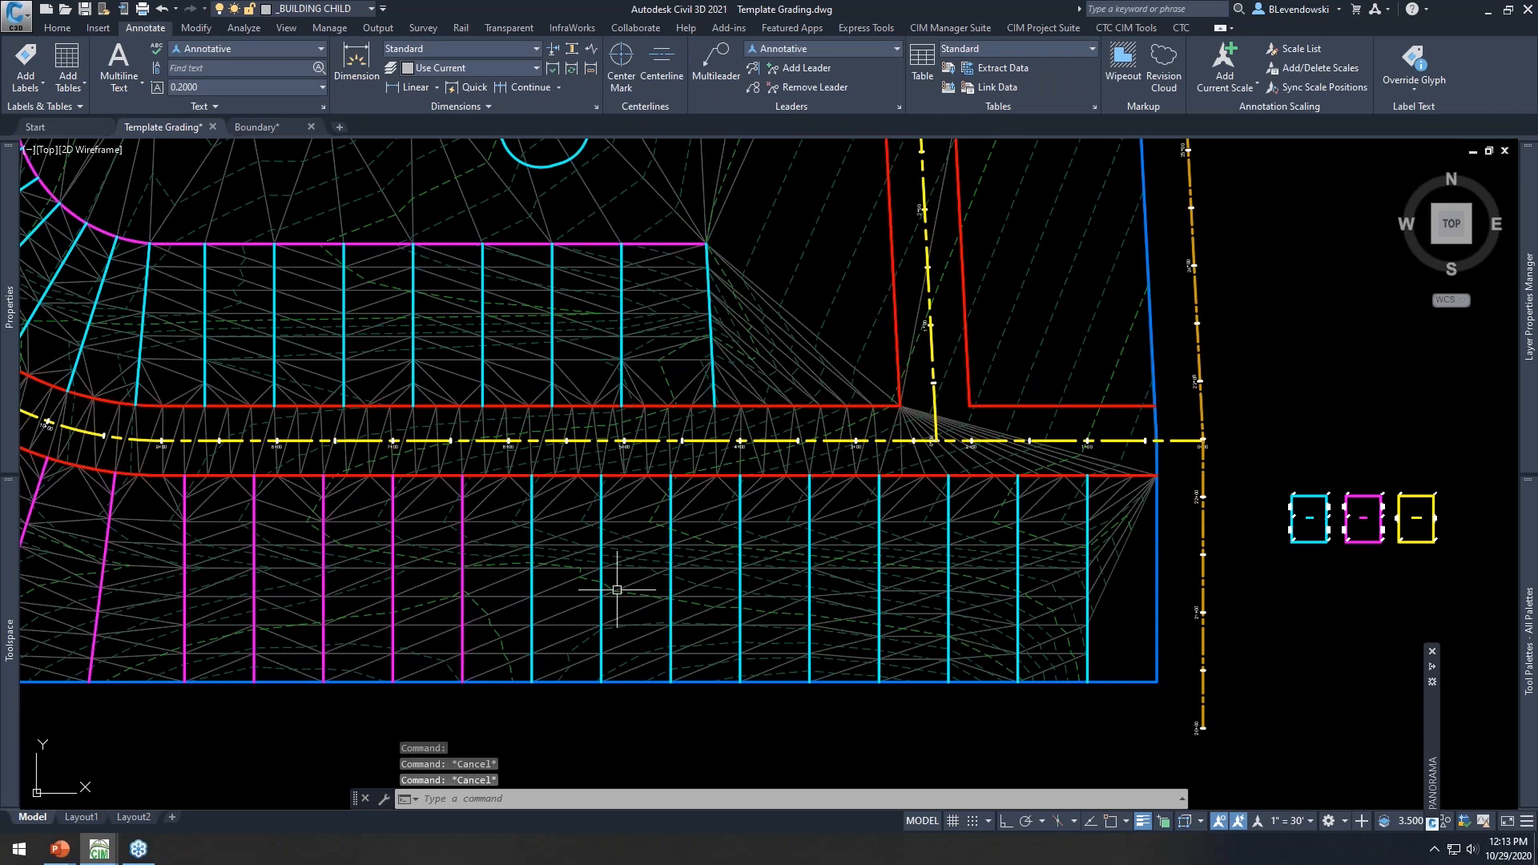
scroll(1339, 530, "up", 7)
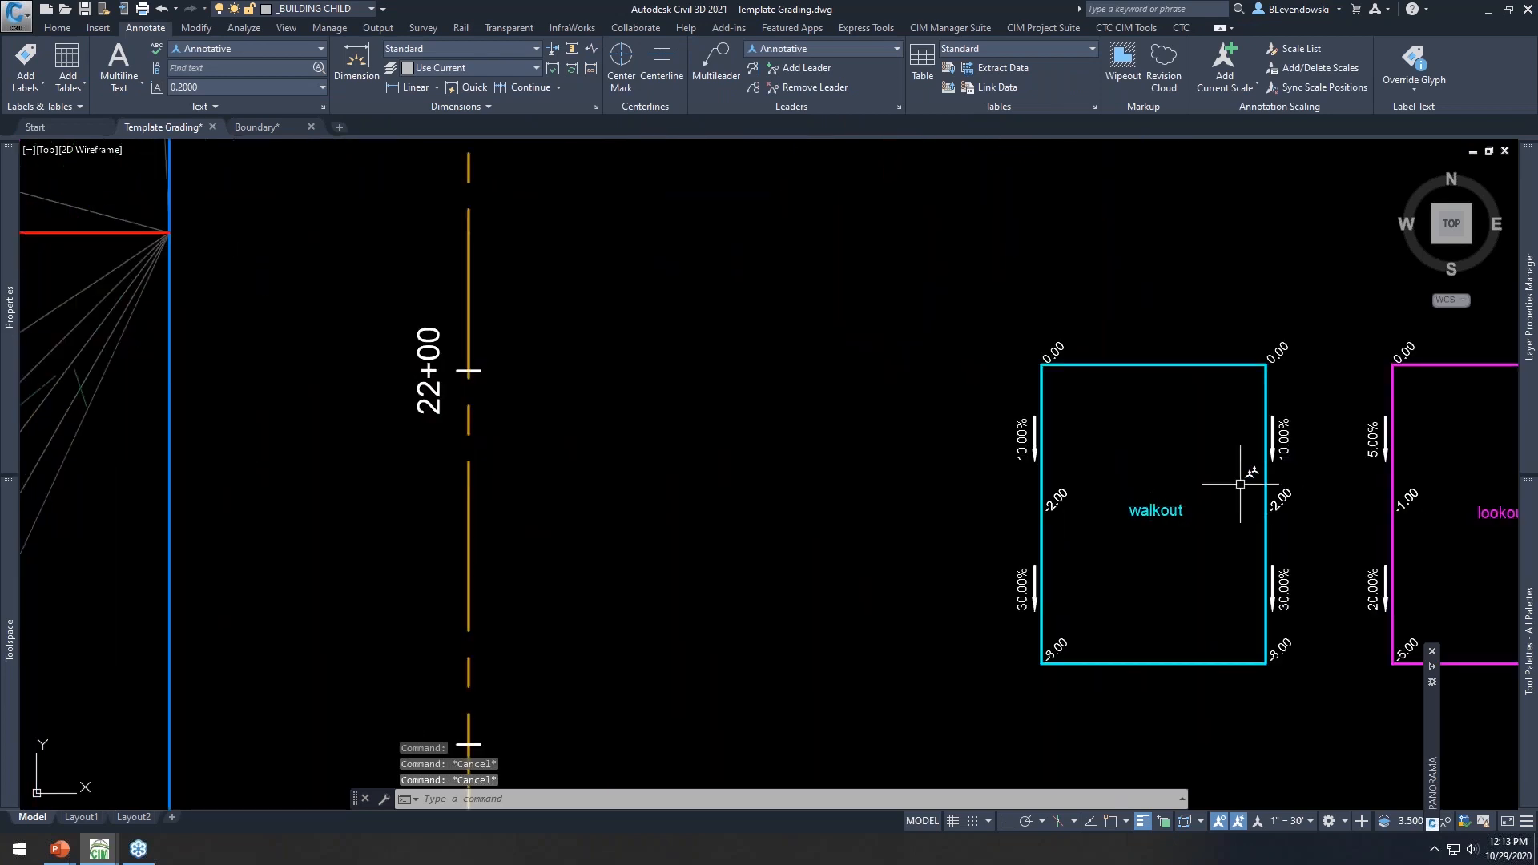
scroll(1236, 481, "down", 6)
mouse_move(676, 617)
middle_mouse_down()
mouse_move(882, 622)
mouse_move(785, 646)
middle_mouse_up()
middle_click_drag(727, 624, 768, 633)
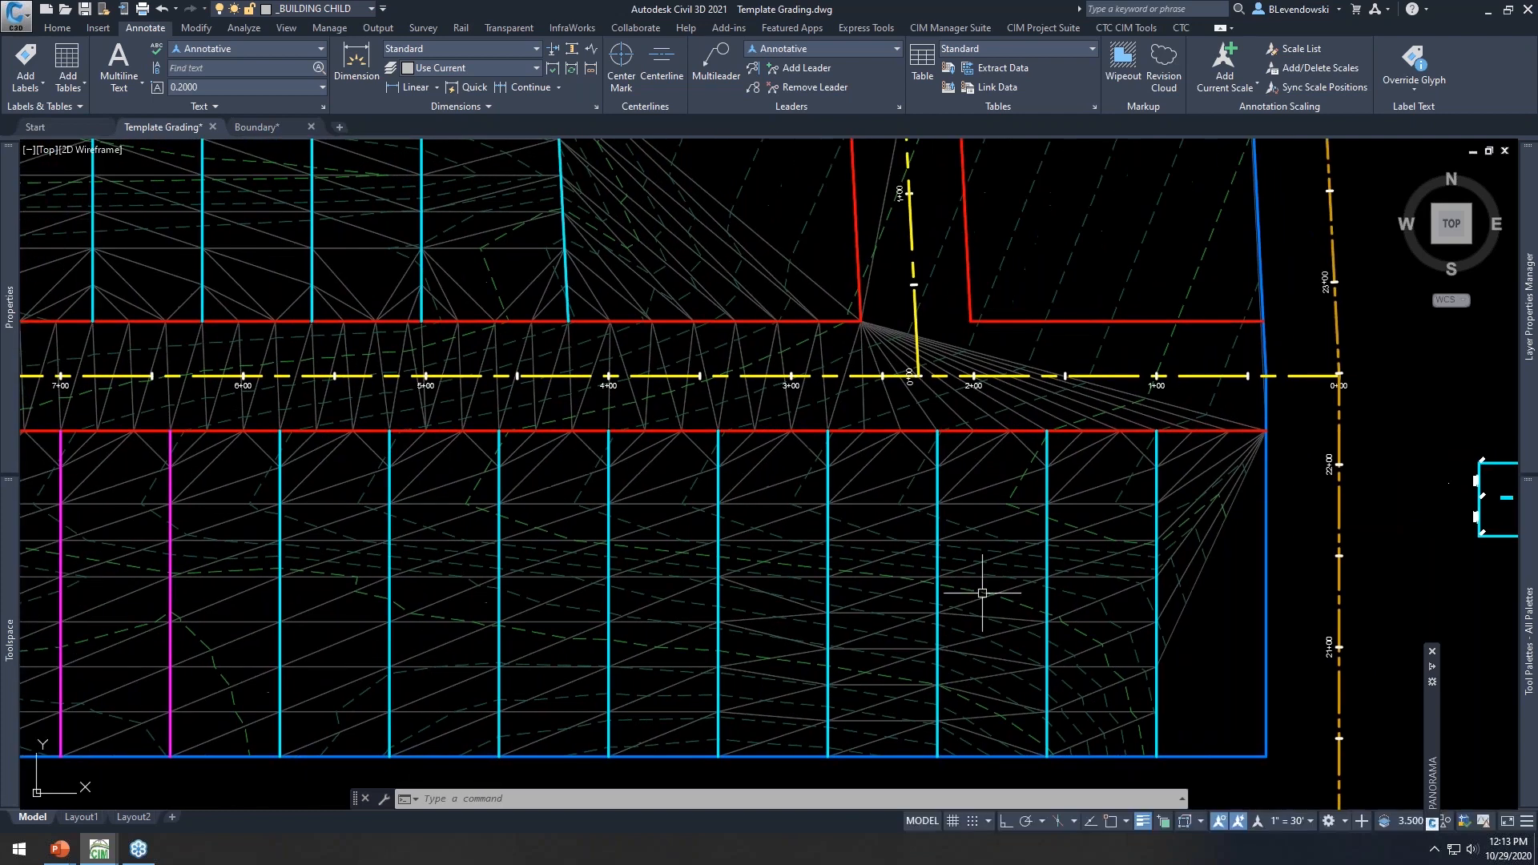
Examine the right-of-way feature line along the south side of the road and the walkout lots fronting it, then deselect it
mouse_move(796, 578)
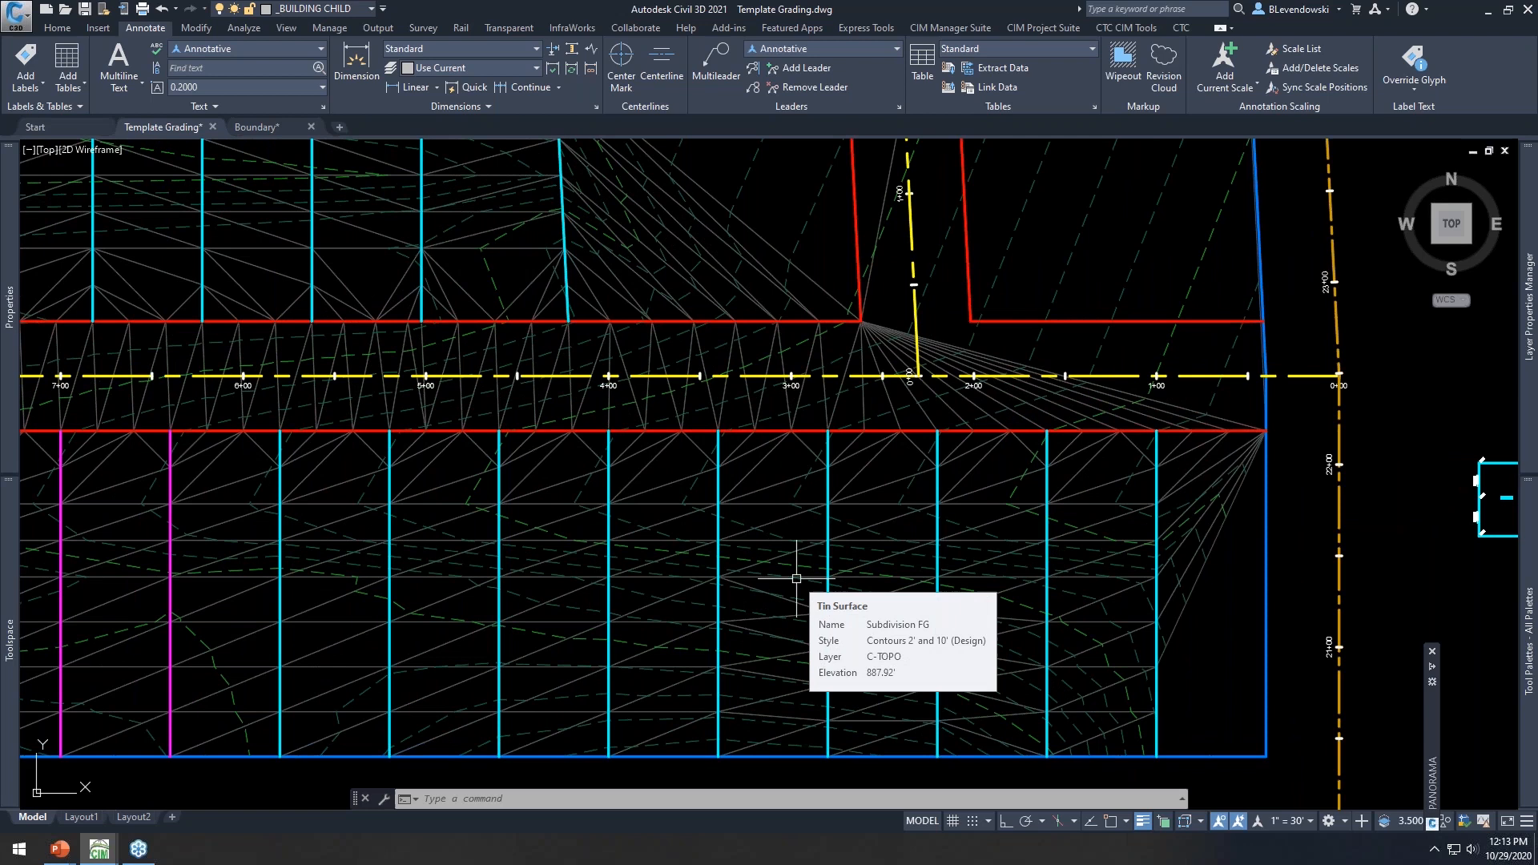
left_click(970, 432)
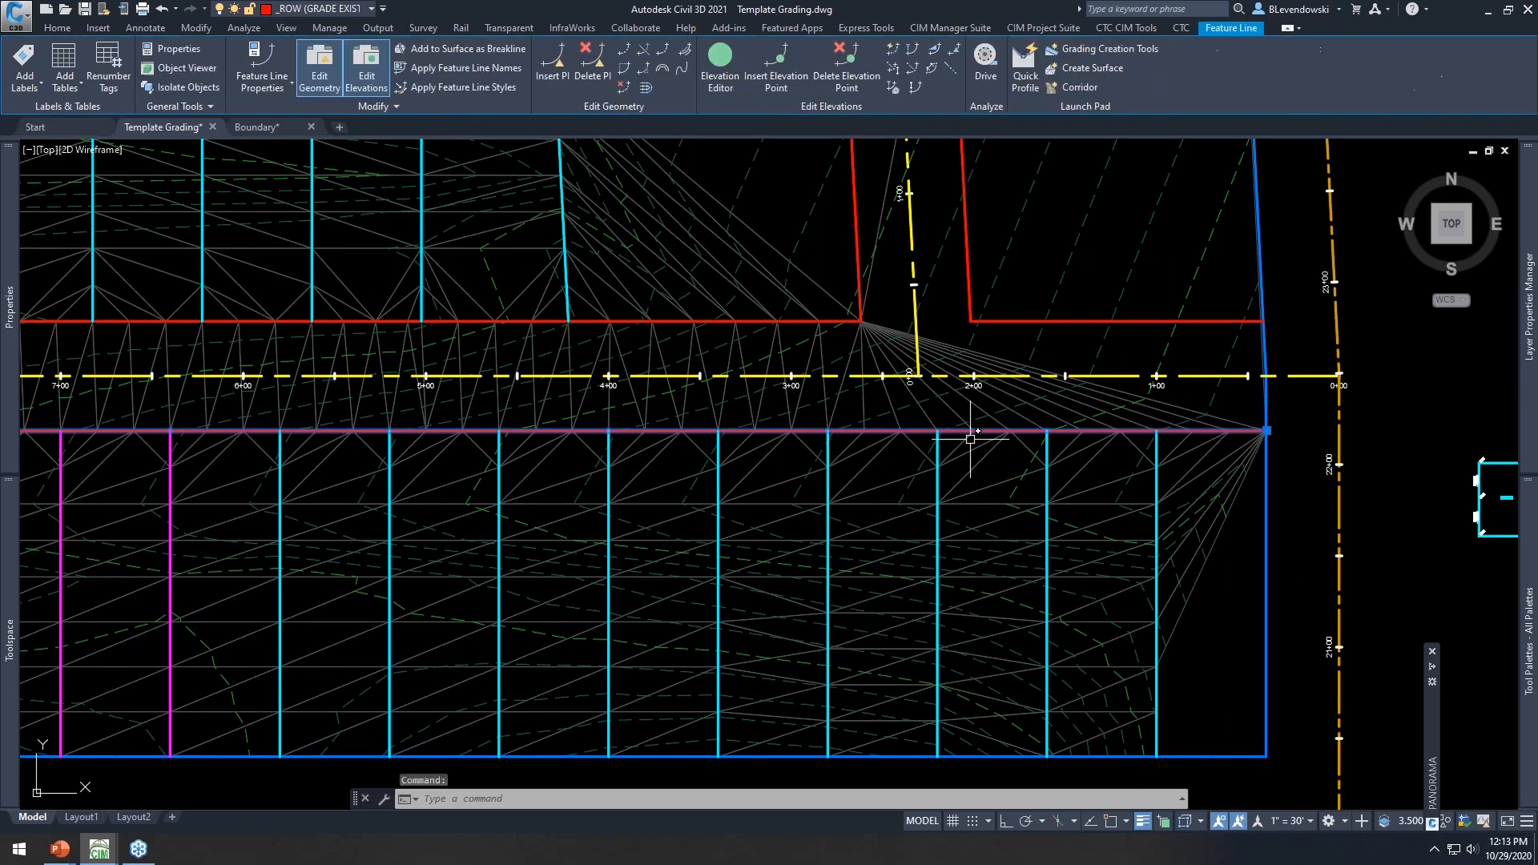
scroll(1099, 440, "up", 2)
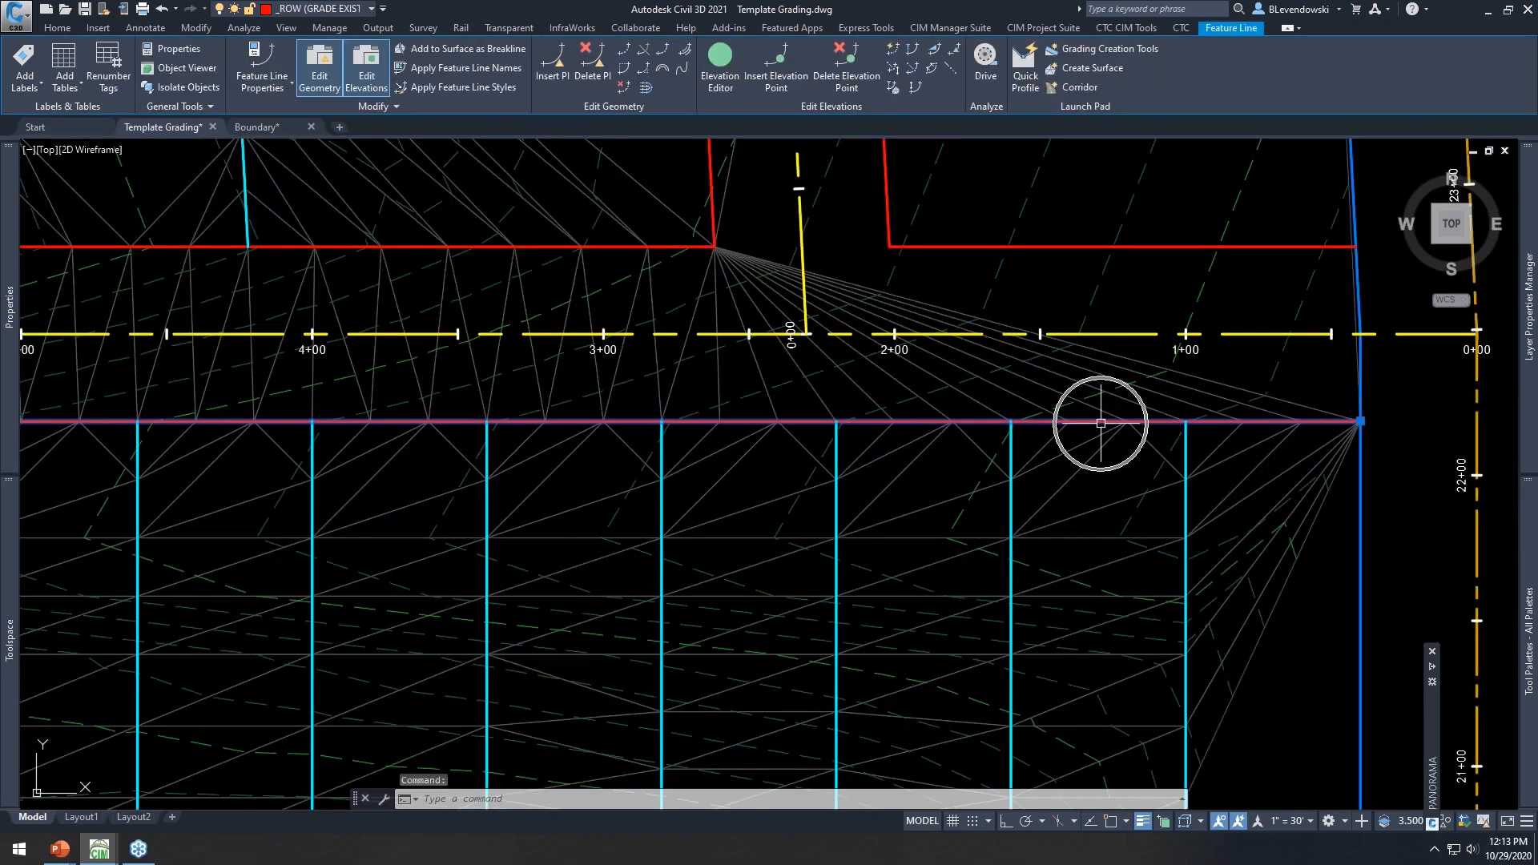
mouse_move(1096, 415)
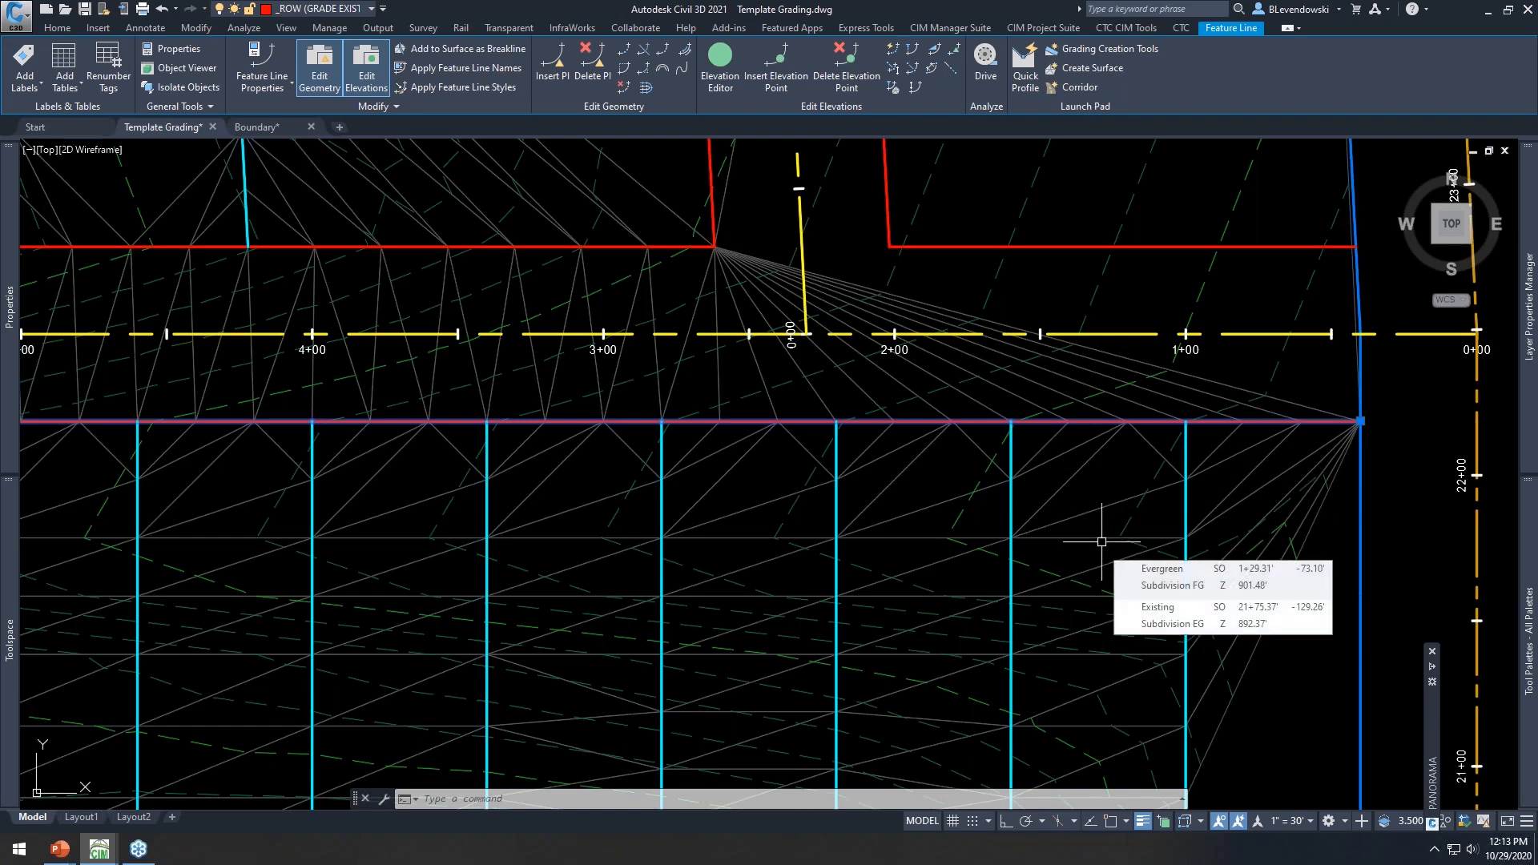
scroll(1101, 546, "down", 4)
middle_click_drag(1018, 556, 1078, 532)
key("Escape")
key("Escape")
middle_click_drag(871, 531, 878, 521)
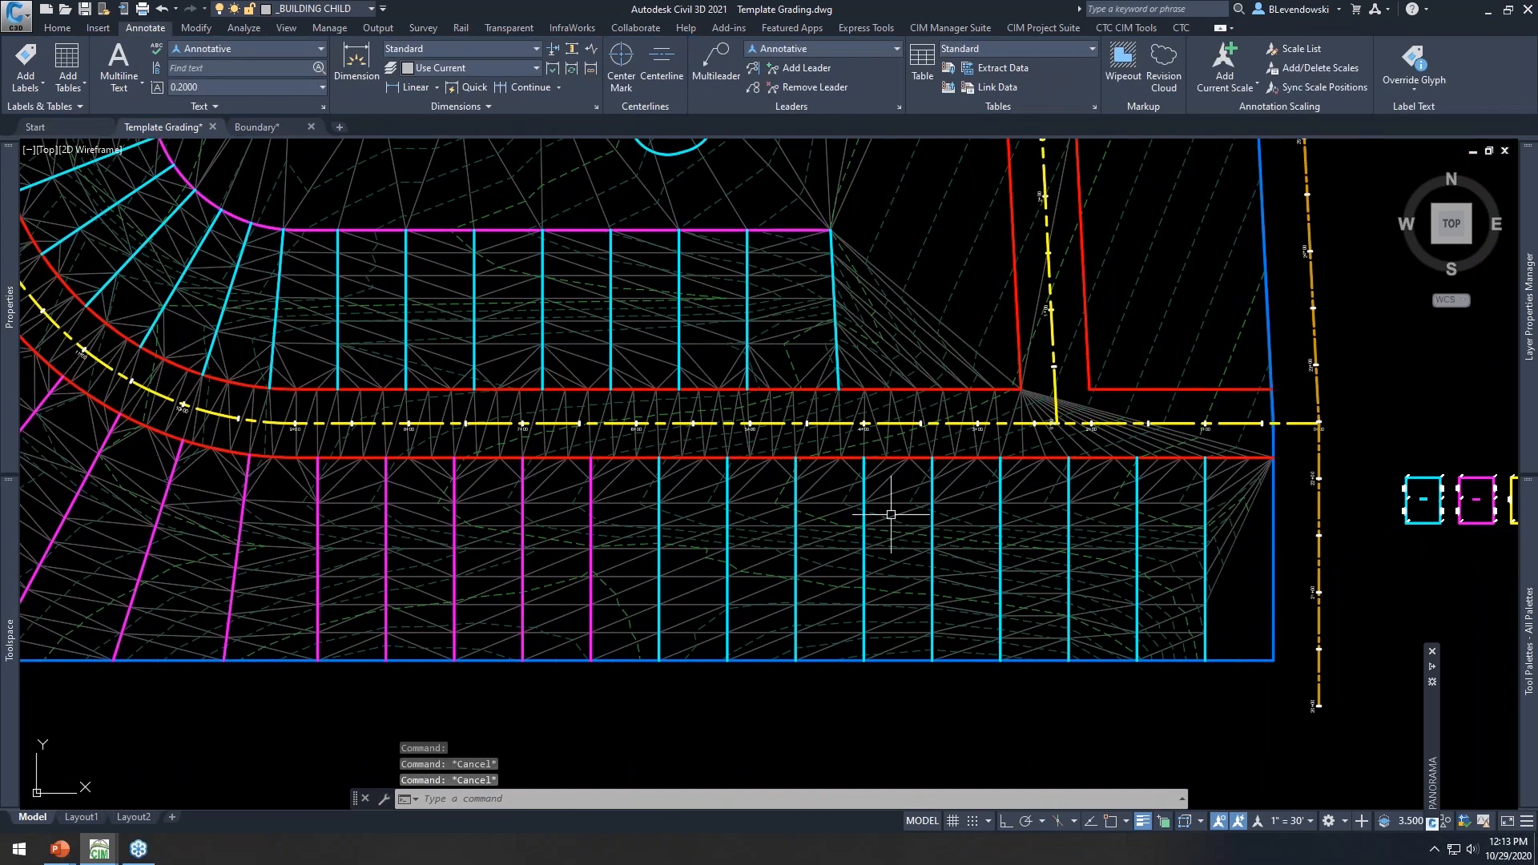
Open Auto Grader and create a new grading family of the Template Insertion type
type("autog")
key("Return")
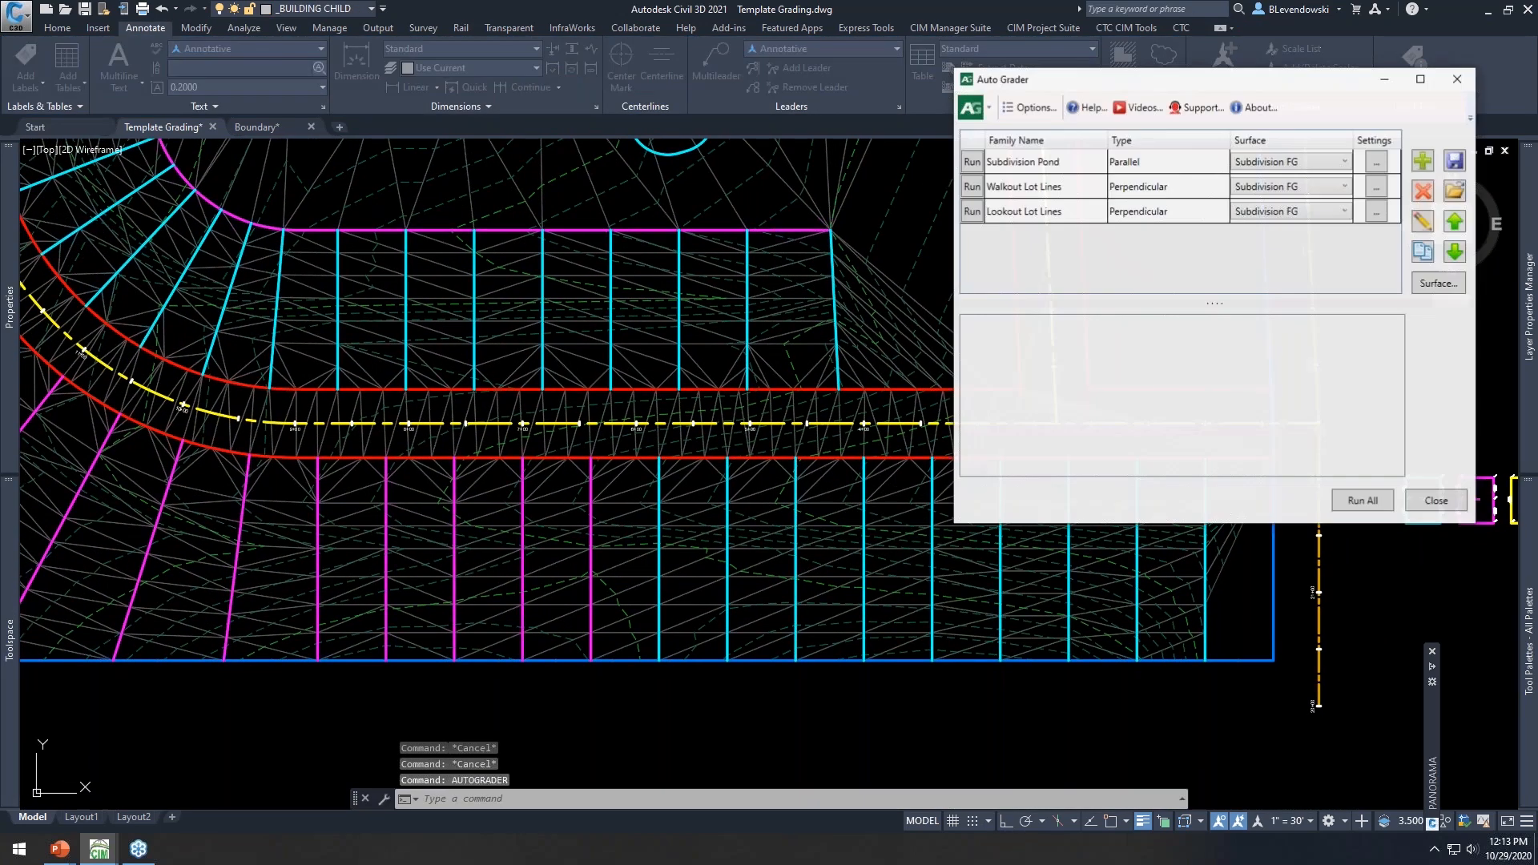
left_click_drag(1270, 91, 1235, 61)
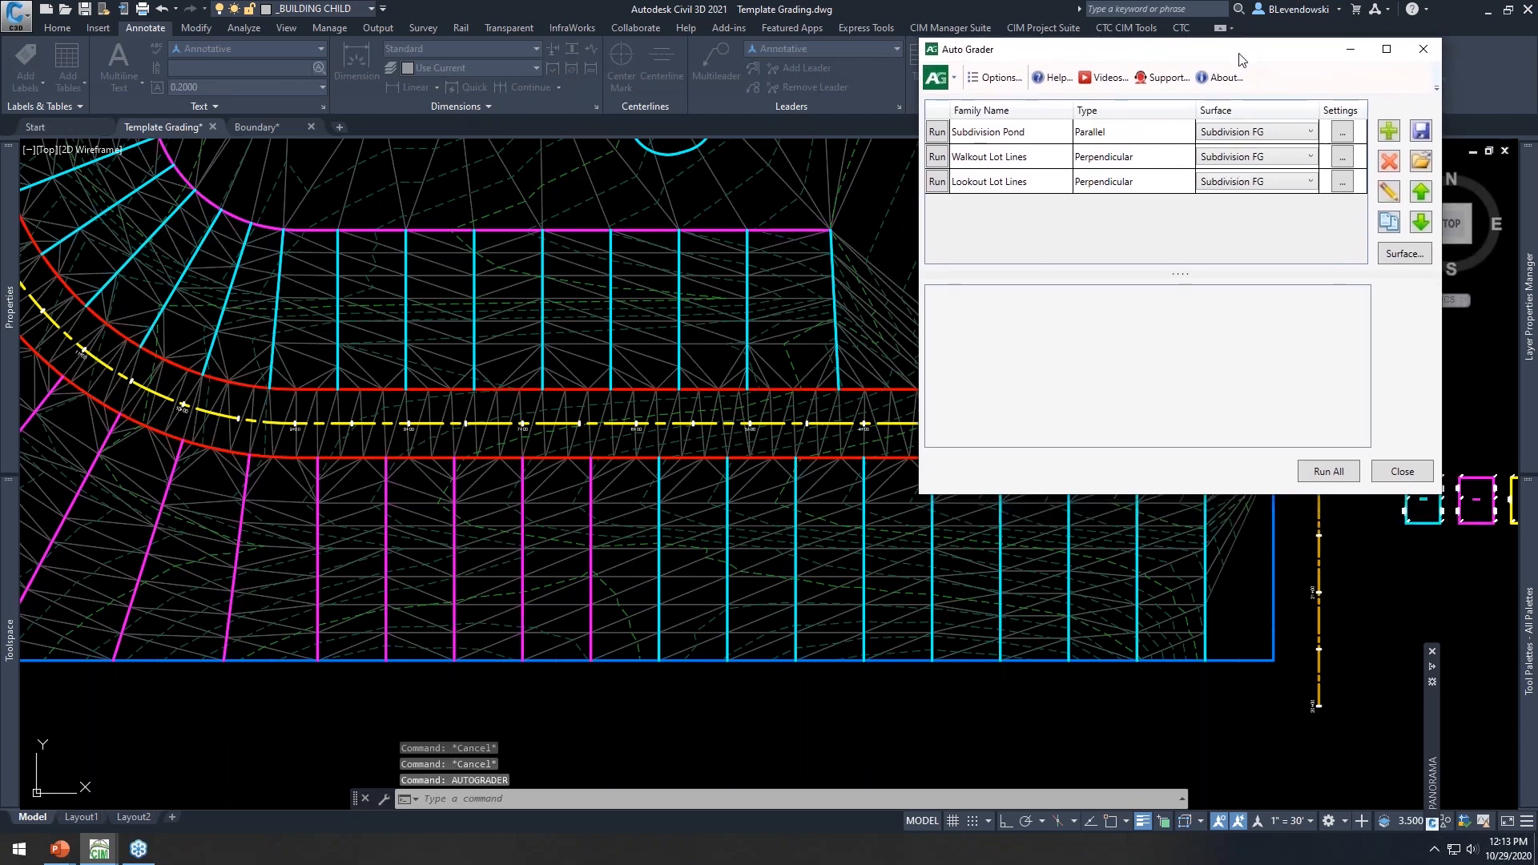
left_click(1390, 131)
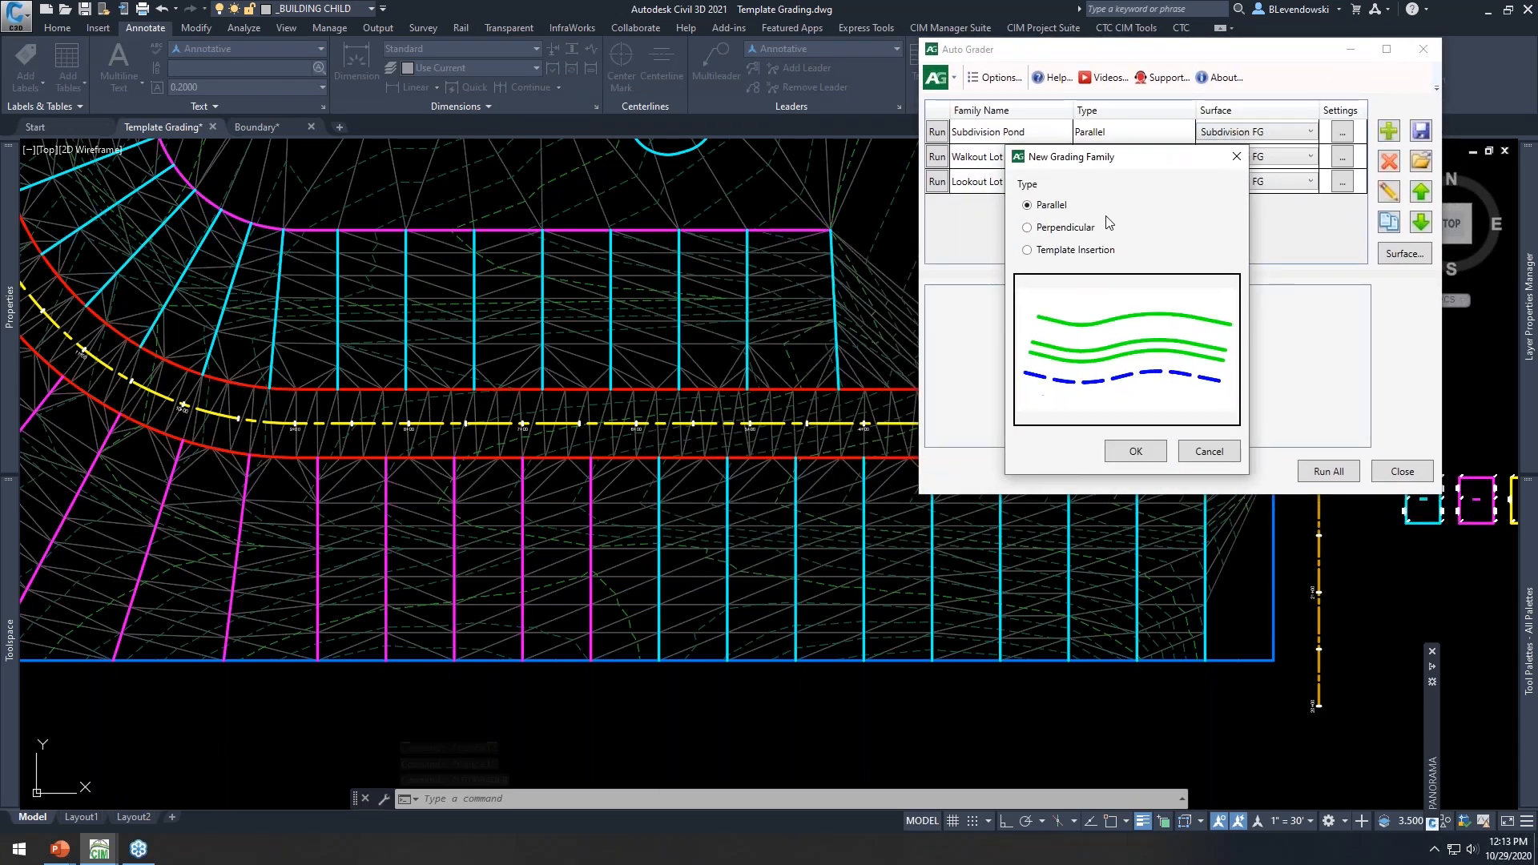
left_click(1073, 249)
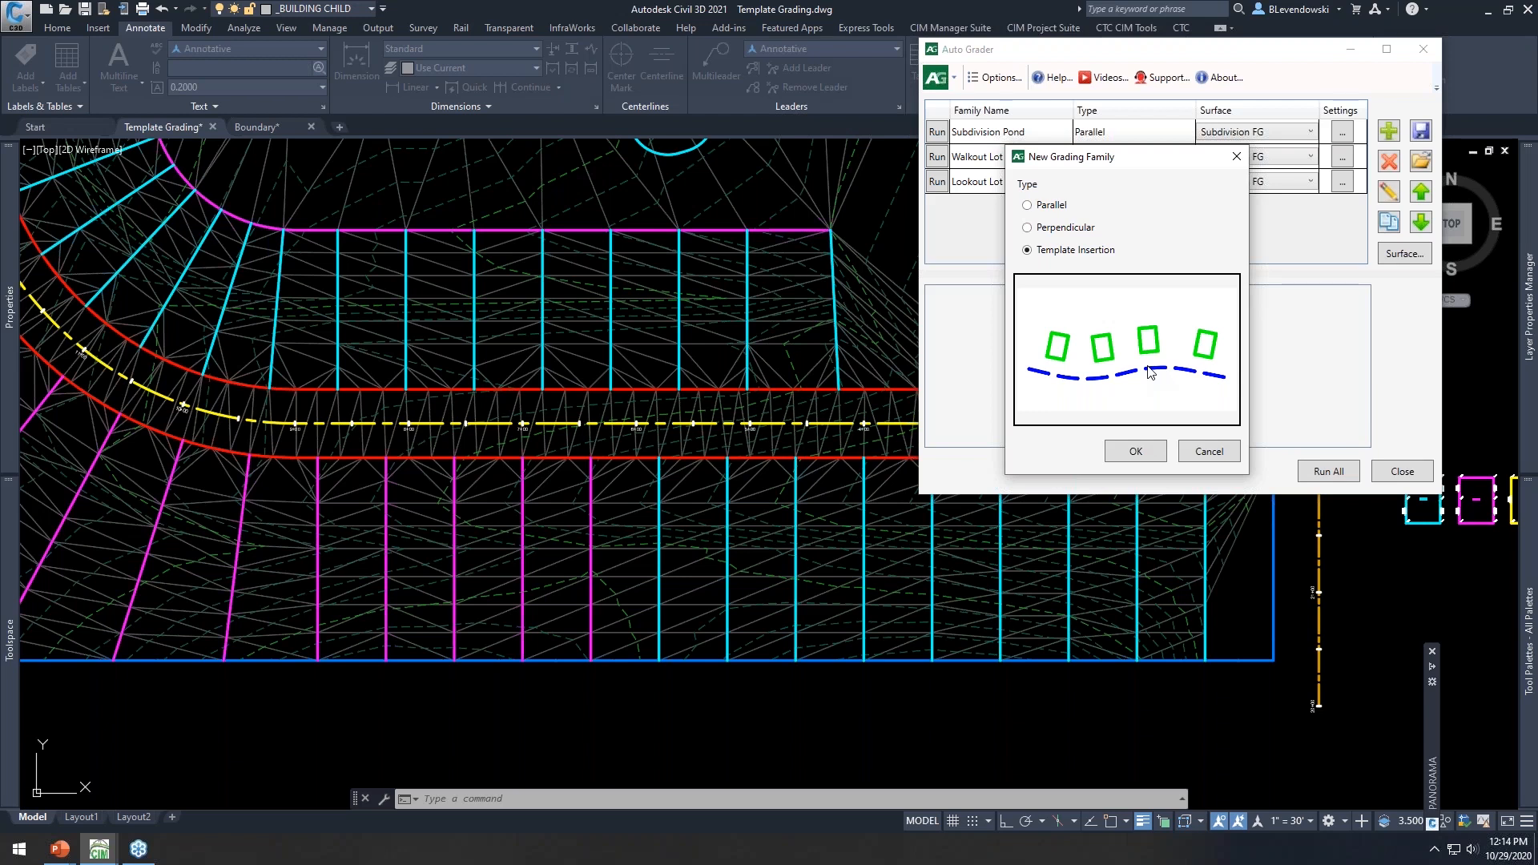
left_click(1143, 449)
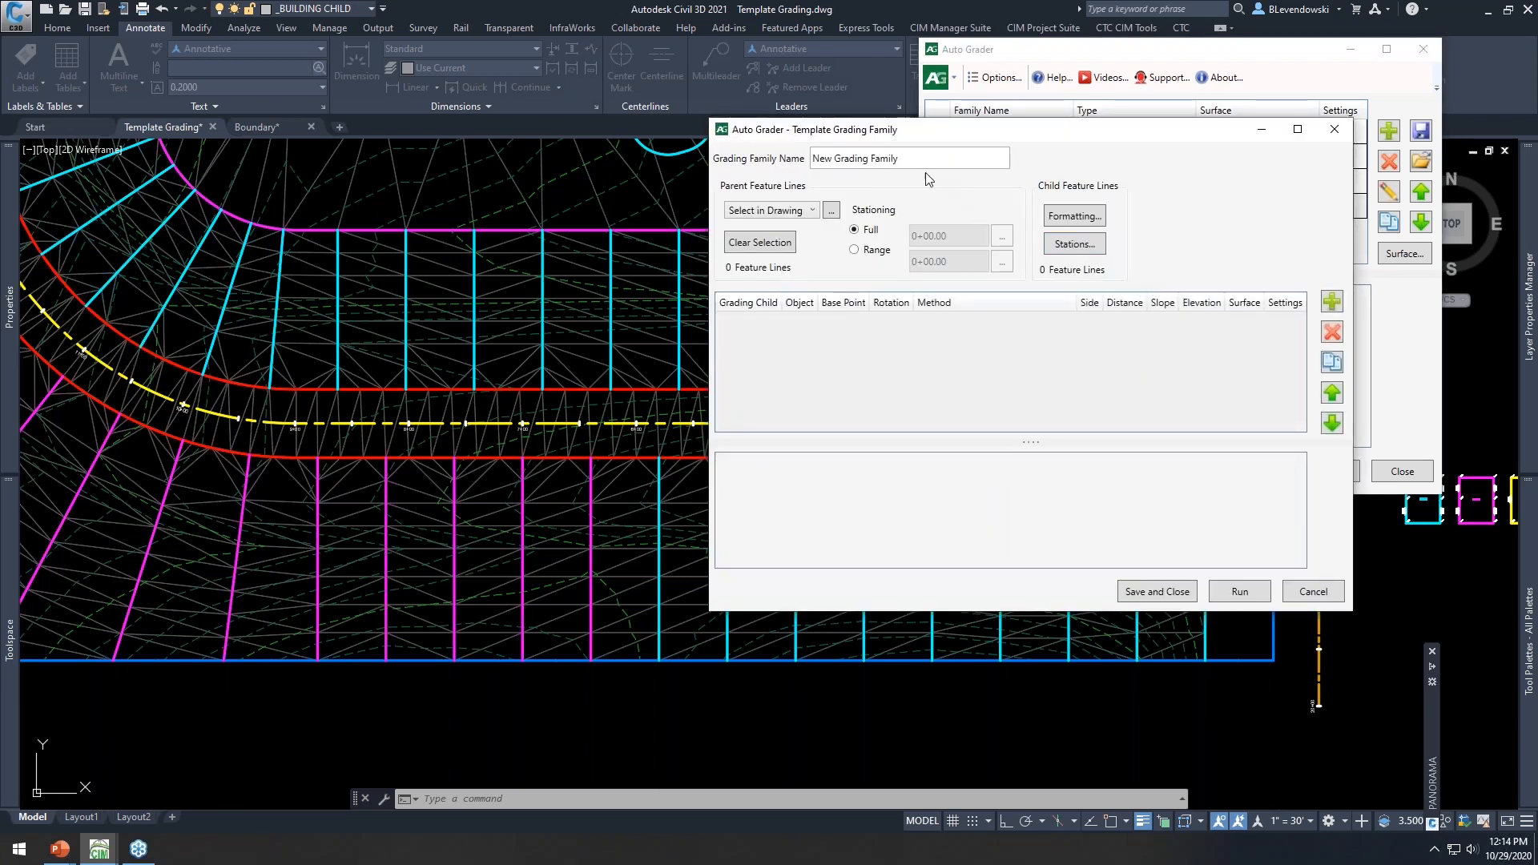
Name the grading family Walkout Pads and choose the right-of-way feature line south of the road as its parent
type("Walk")
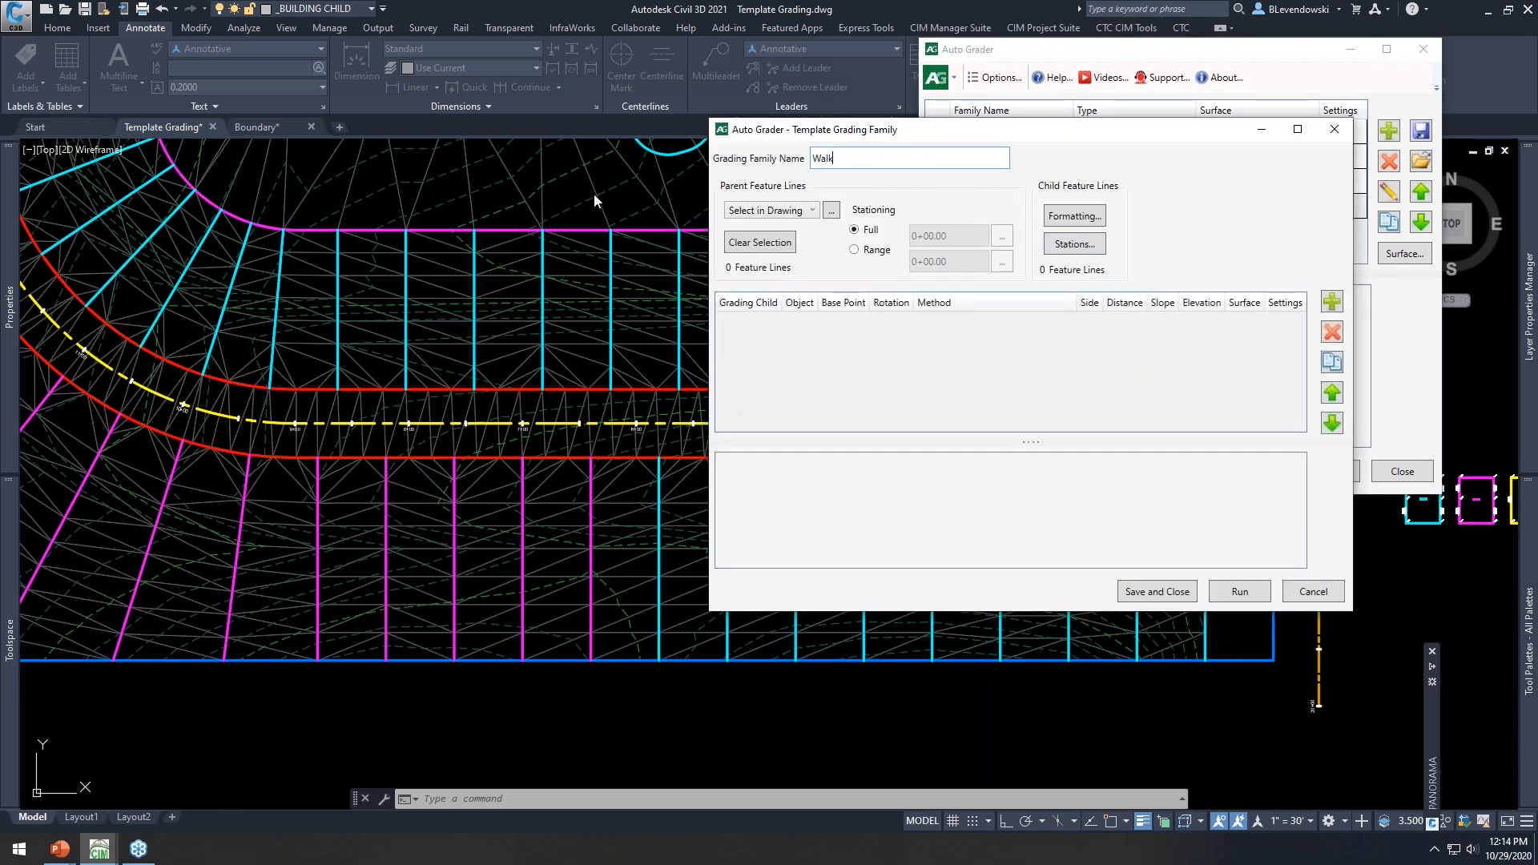
type("out Pads")
left_click(831, 210)
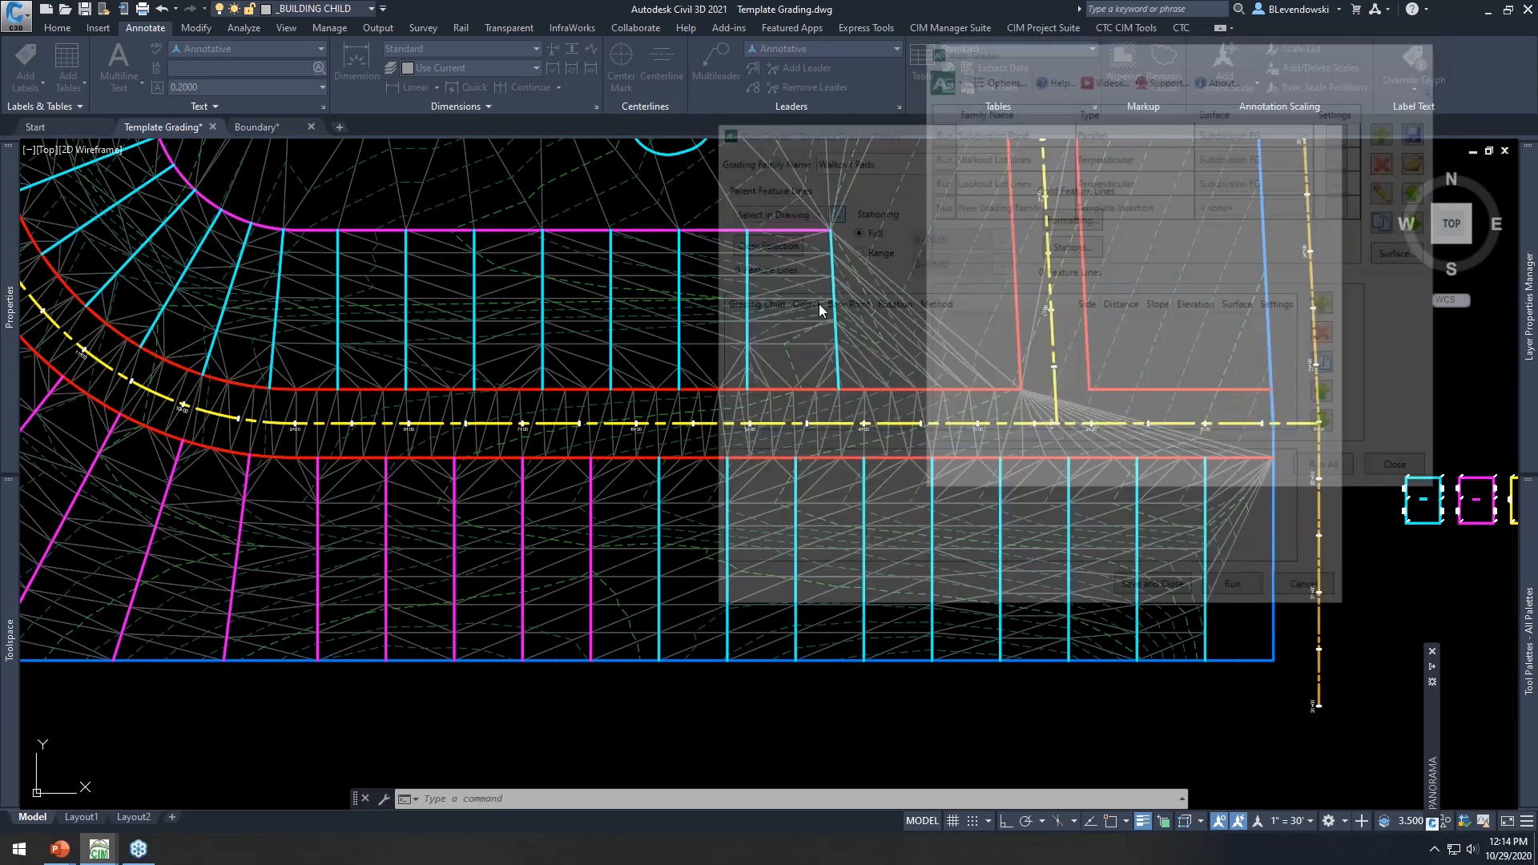
left_click(835, 459)
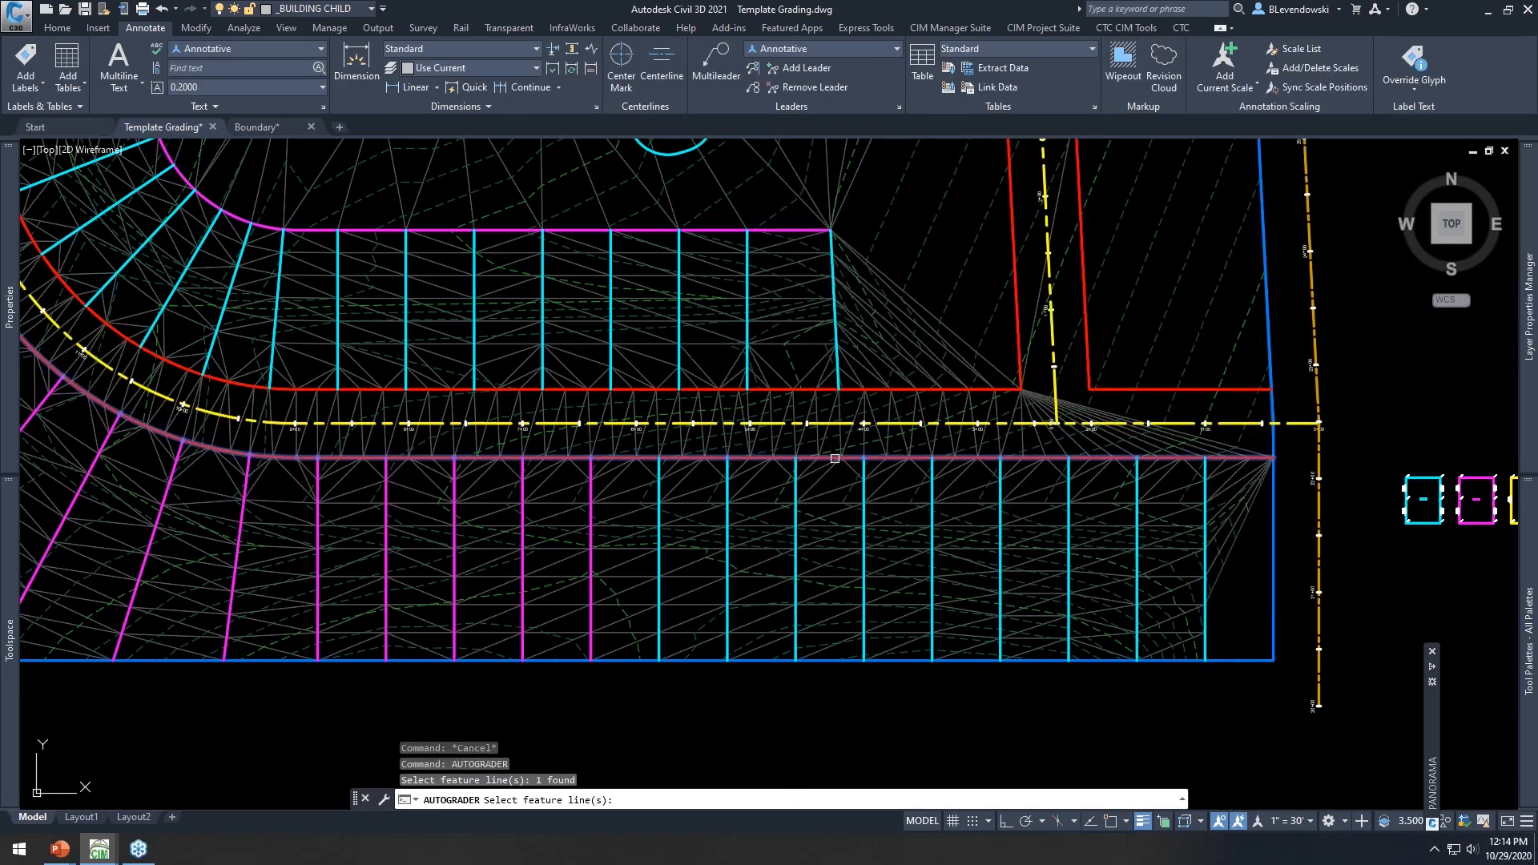
key("Return")
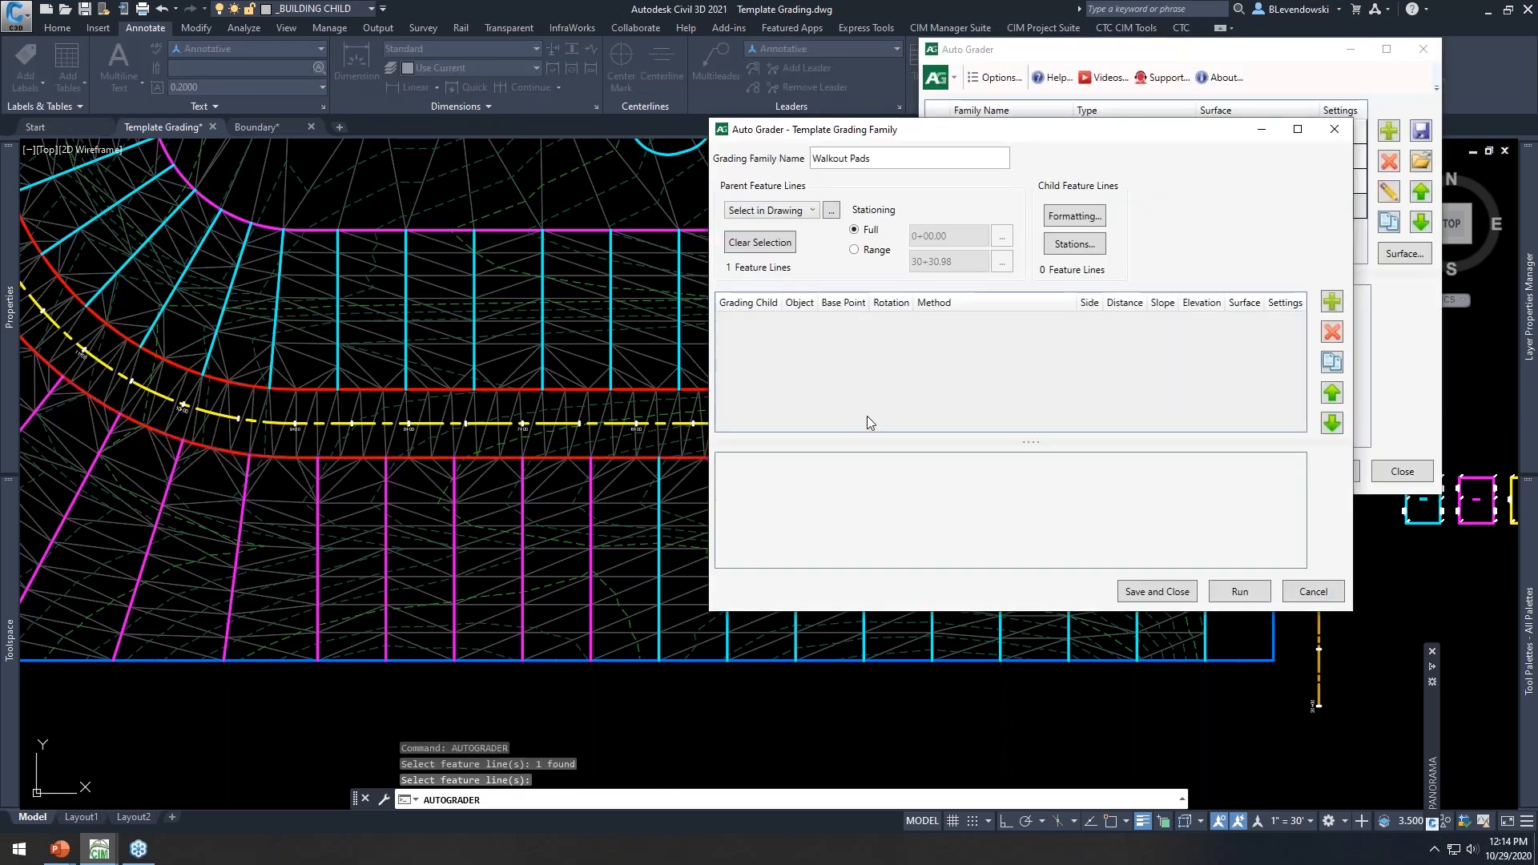
Calculate the Walkout Pads child stations at the midpoints between lot lines along the parent feature line and accept them
left_click(1074, 245)
left_click_drag(935, 218, 1014, 215)
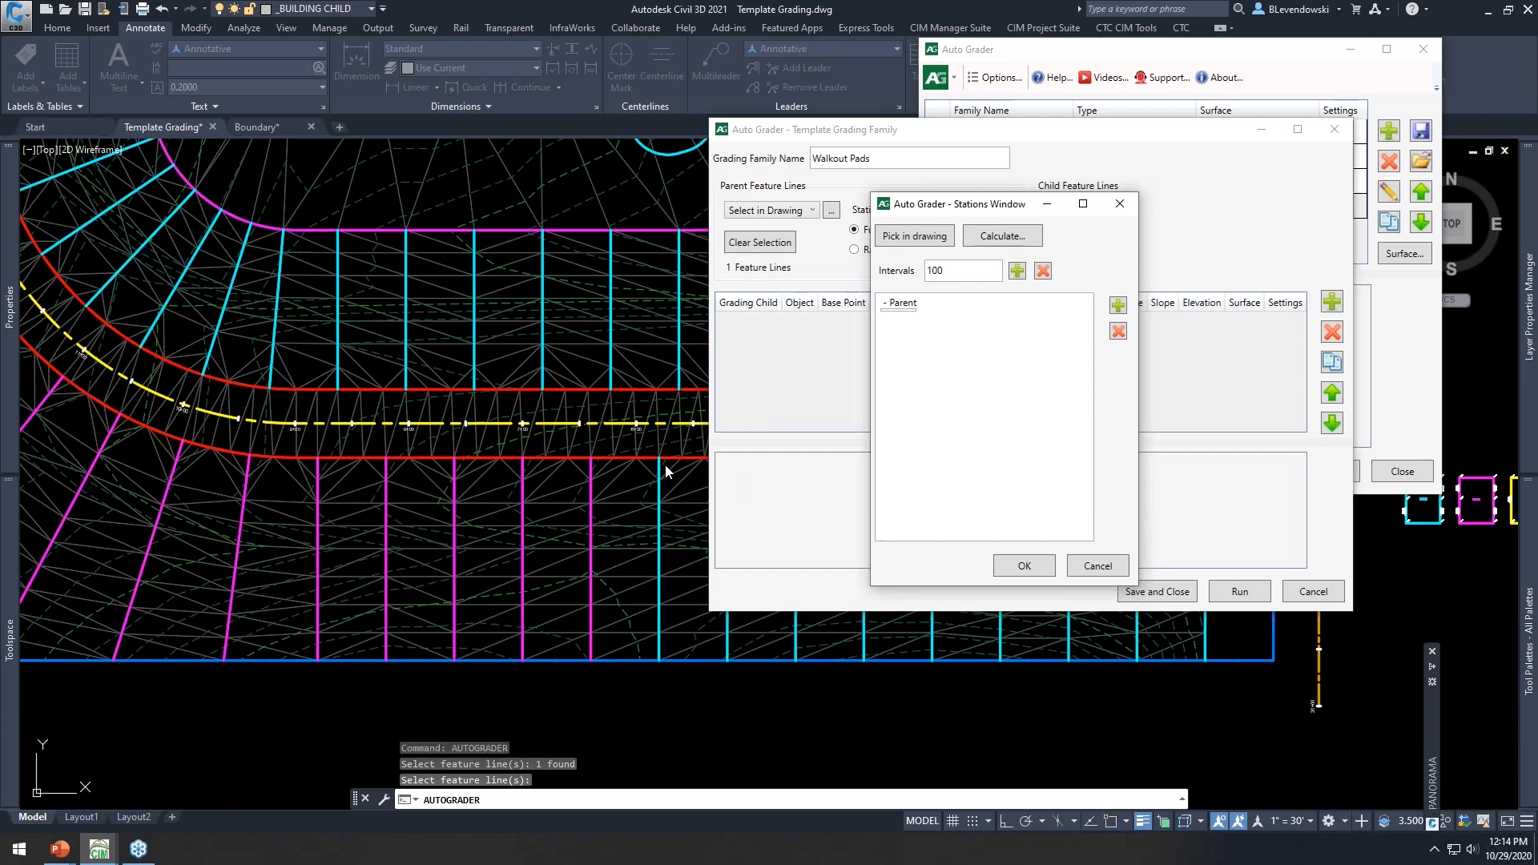
left_click(1006, 238)
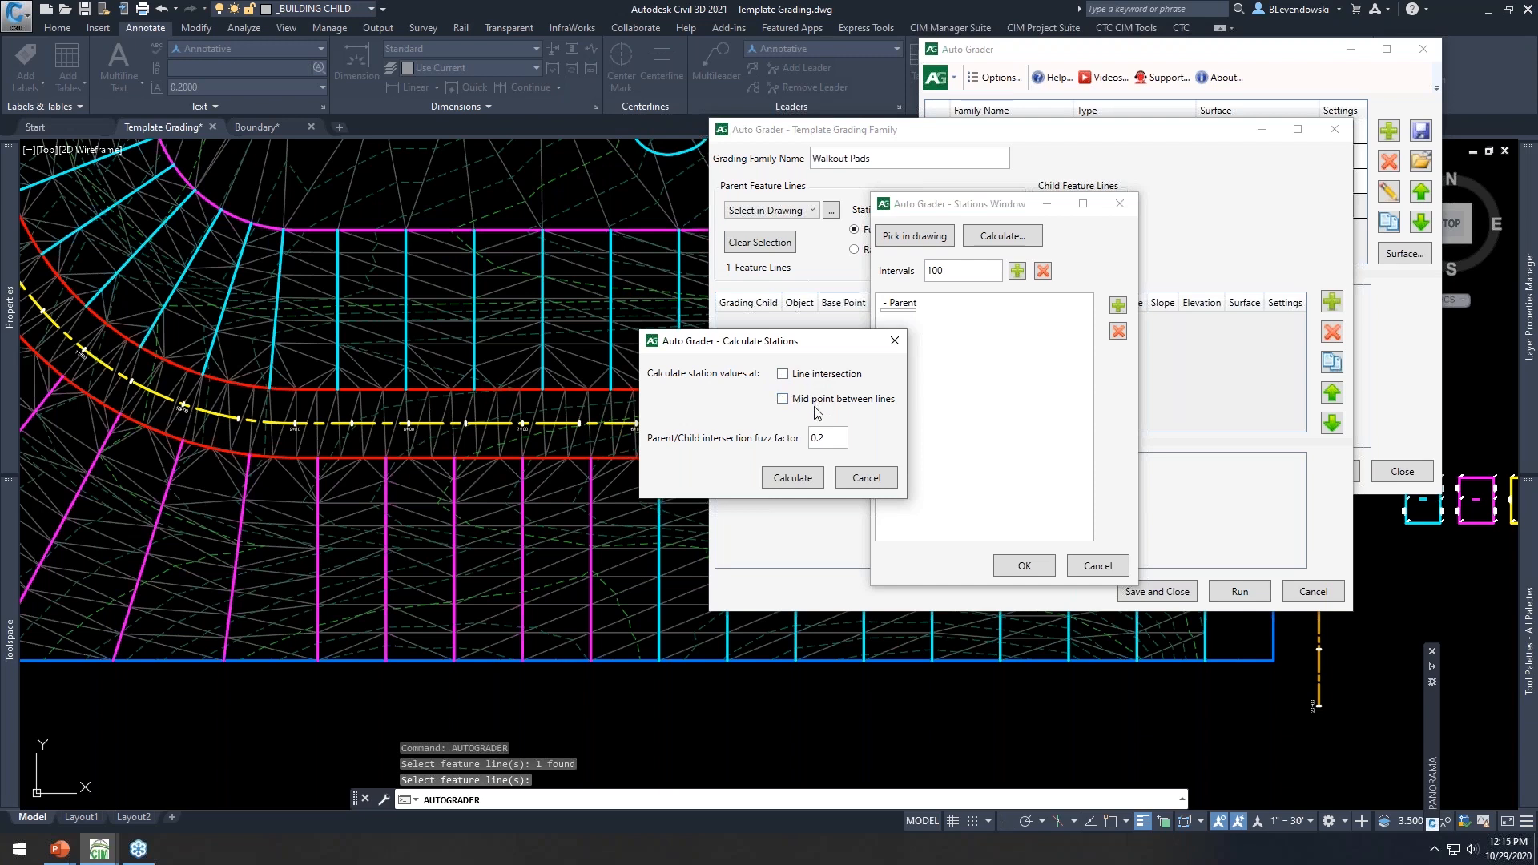
left_click_drag(816, 346, 891, 333)
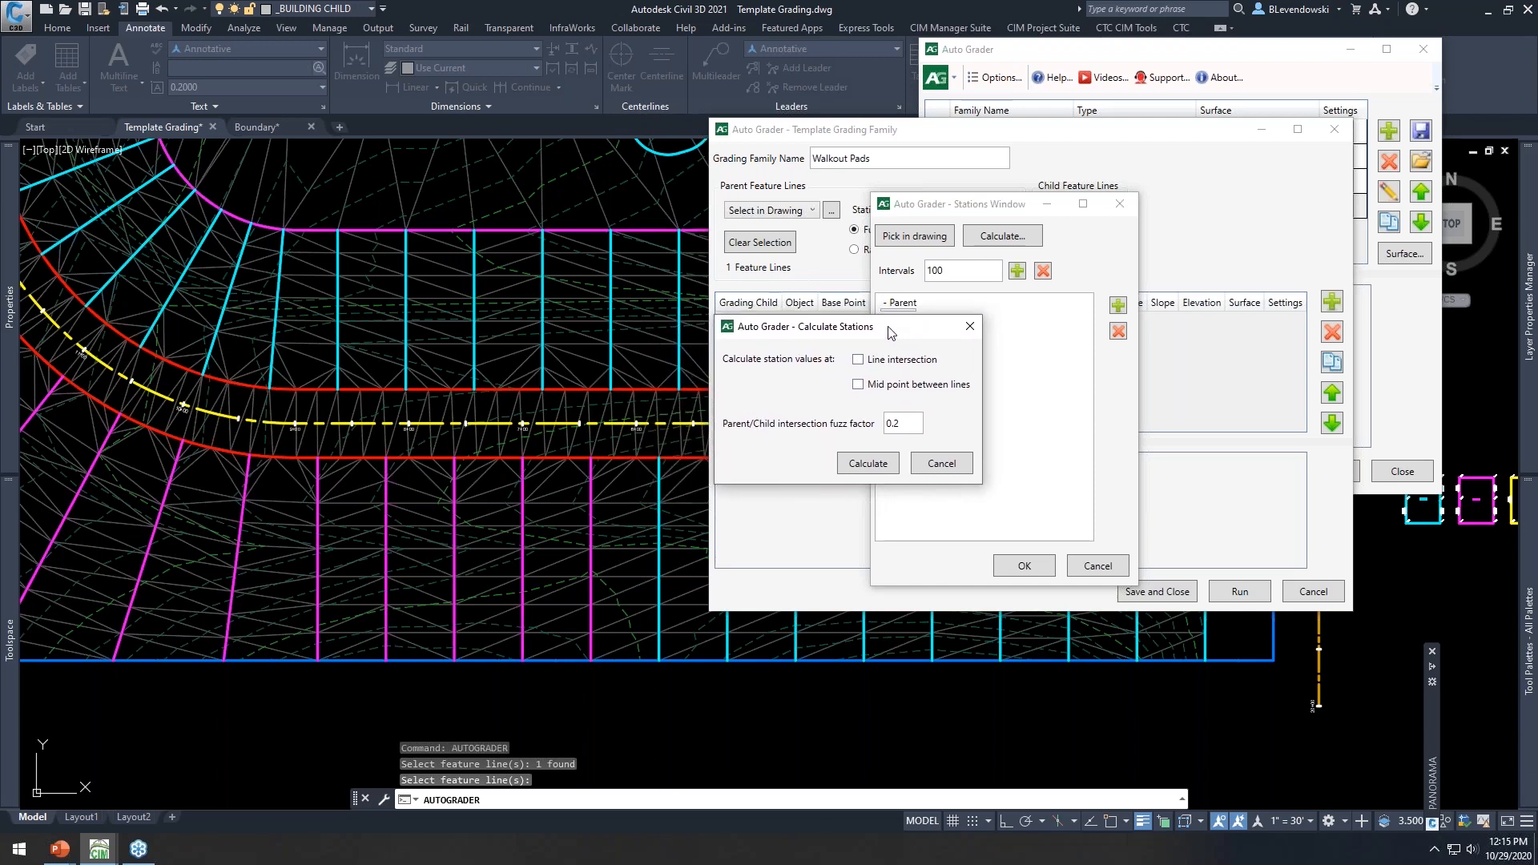
left_click(857, 385)
left_click(590, 467)
left_click(868, 463)
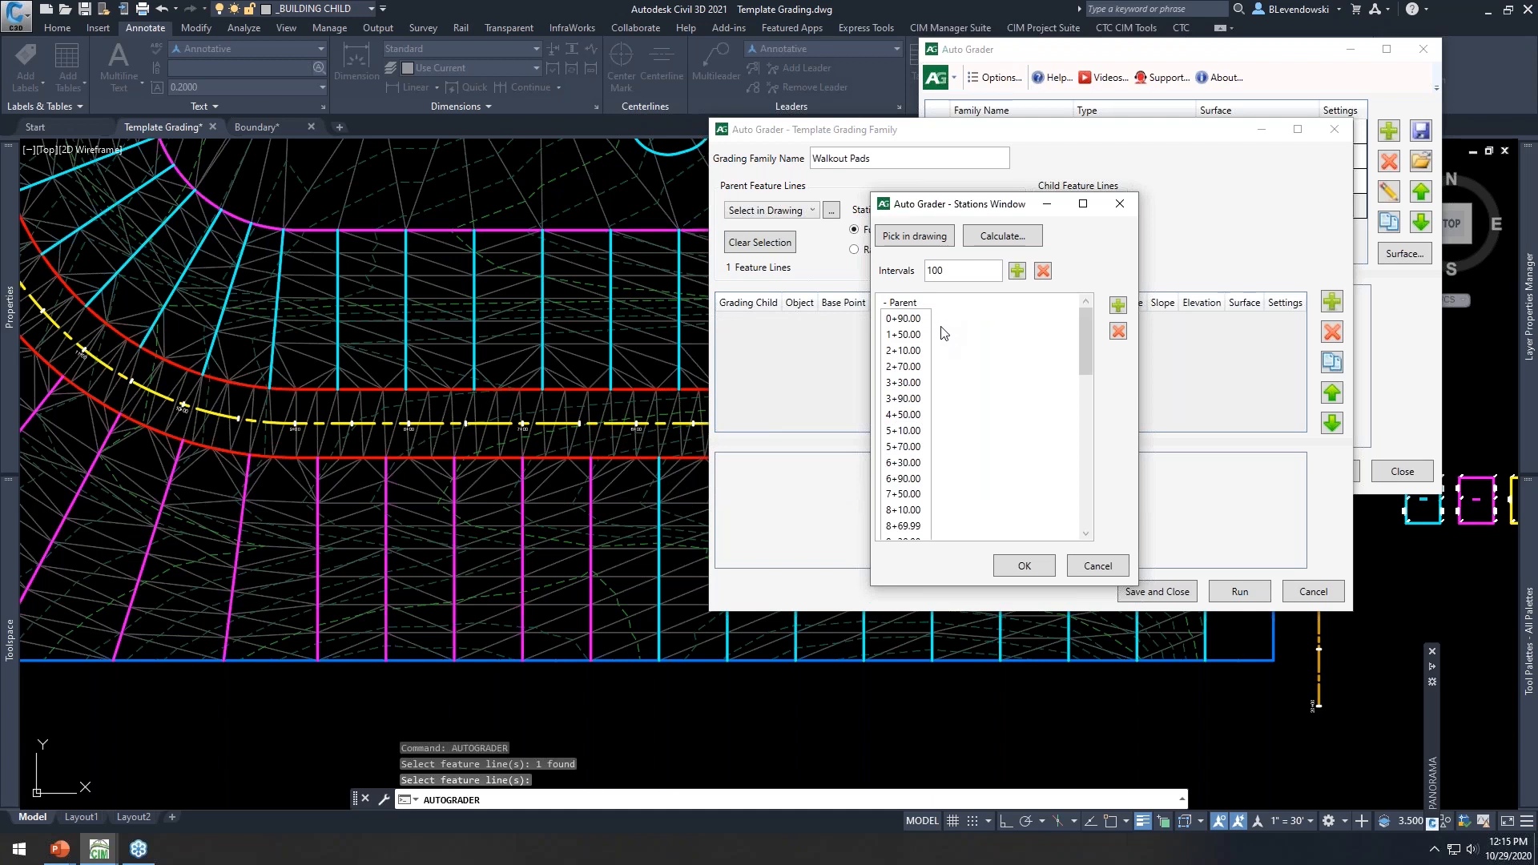
scroll(937, 362, "down", 1)
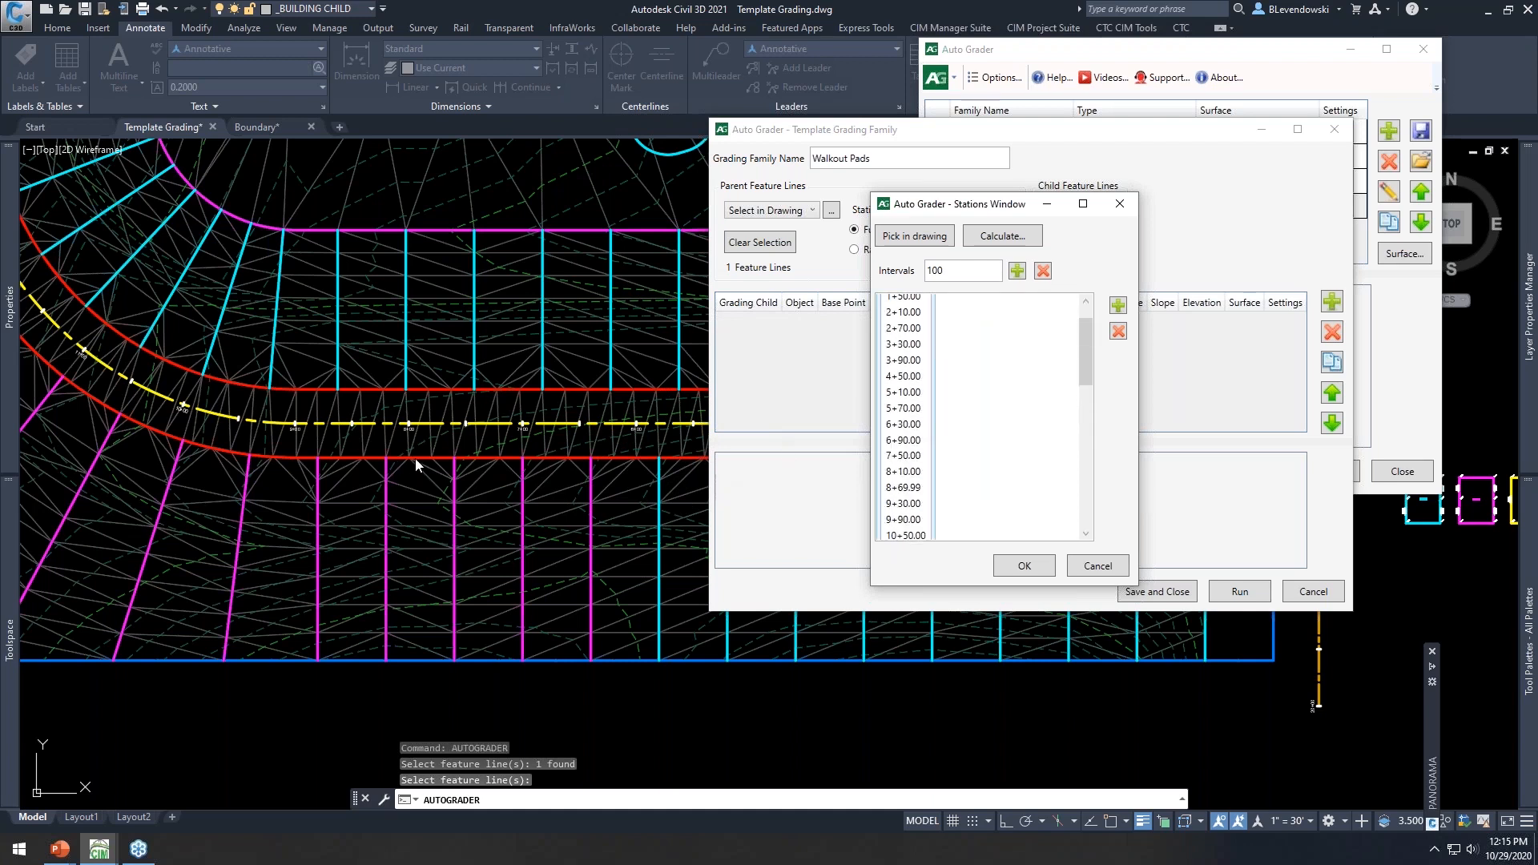
left_click(1023, 565)
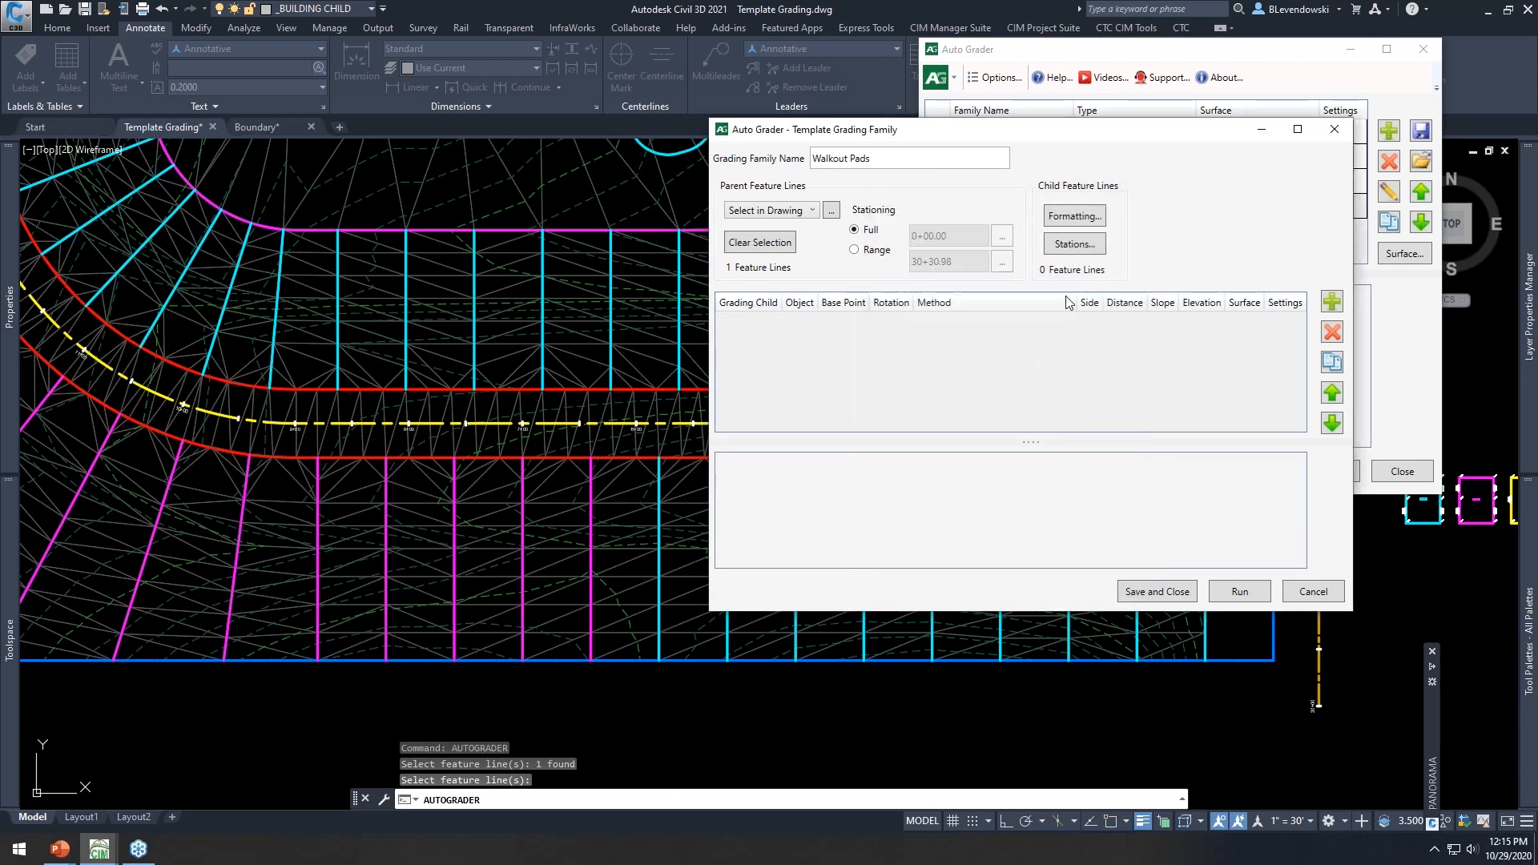
Limit the parent's stationing to a range ending at 5+43.55, picked along the right-of-way line, and check the child station list
left_click_drag(1086, 139, 1216, 44)
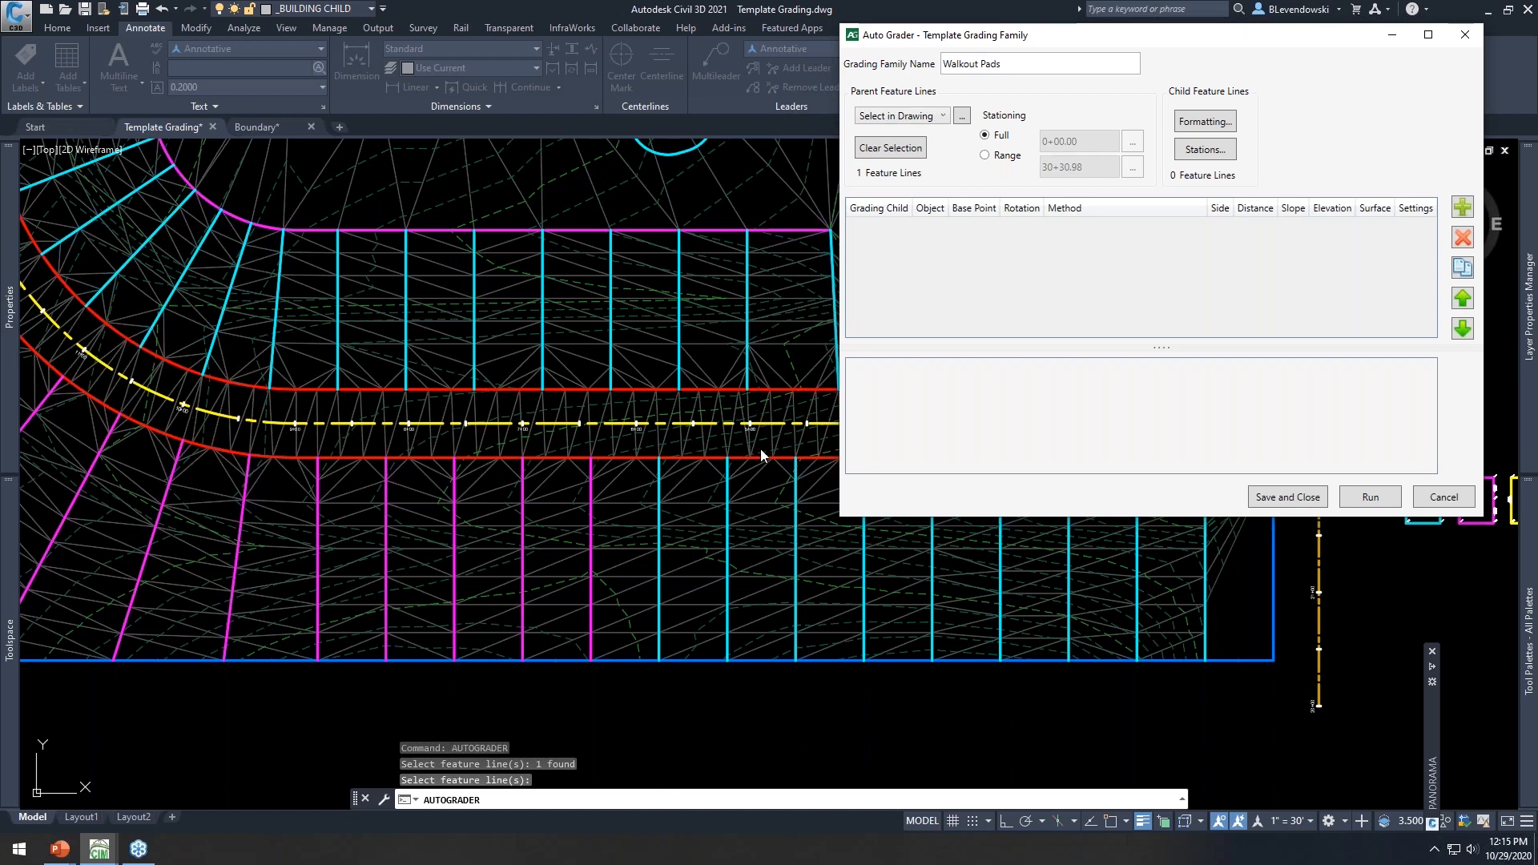
left_click(986, 155)
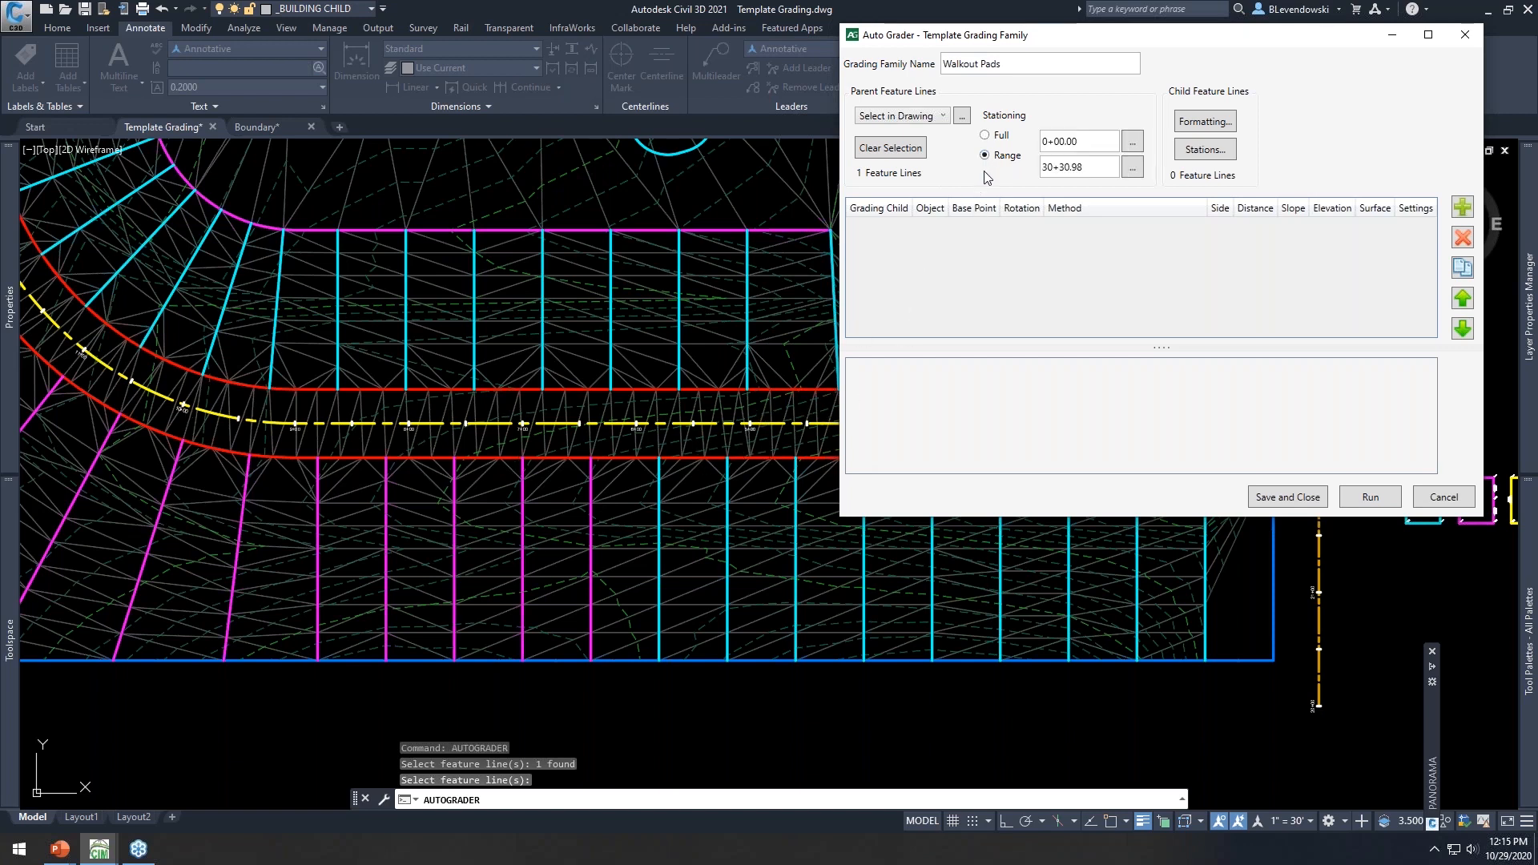
left_click(1132, 167)
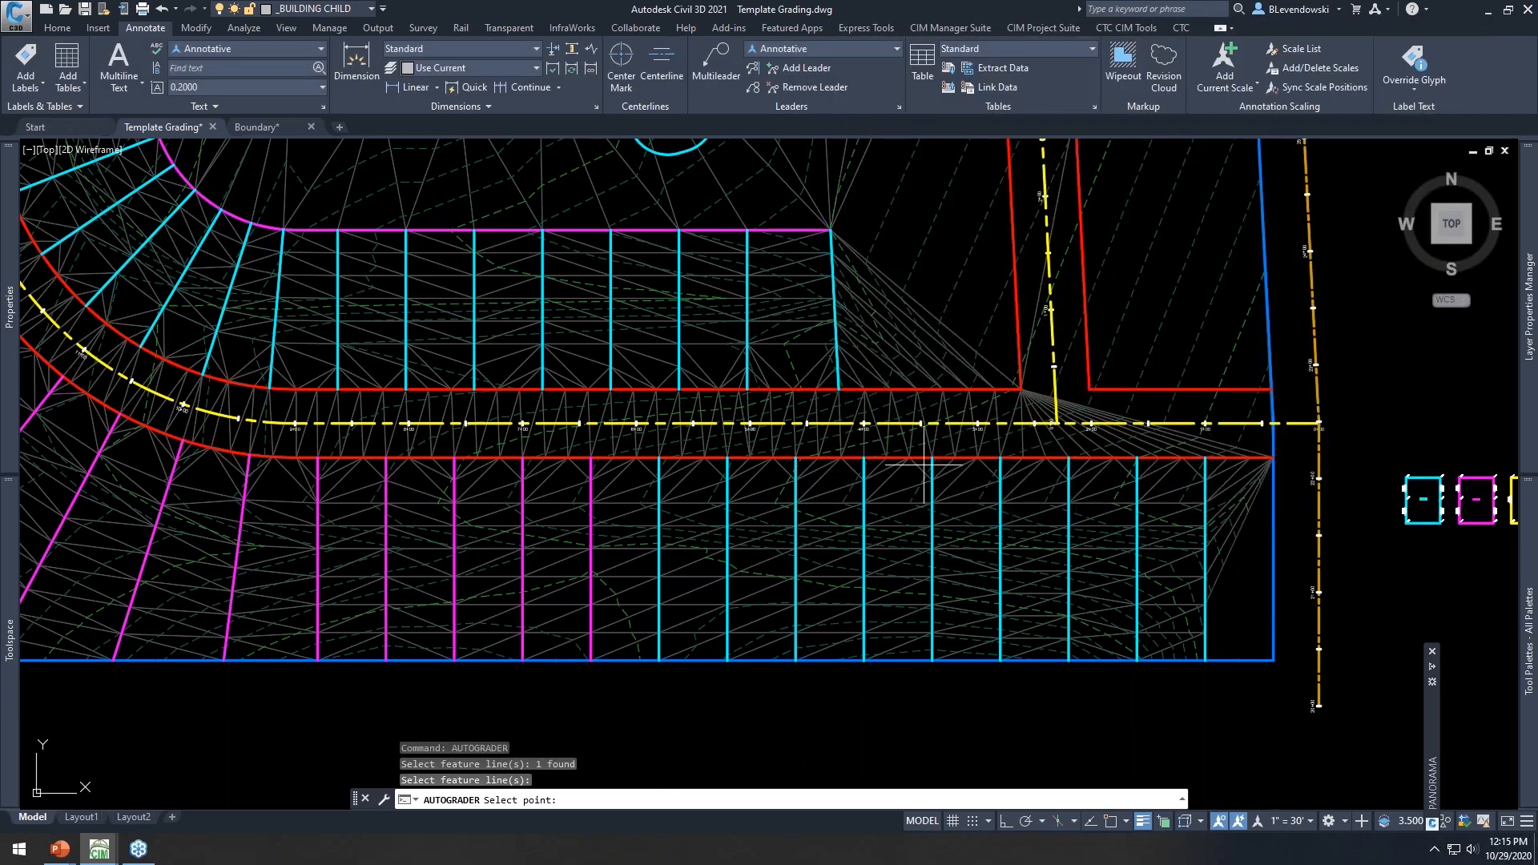
scroll(655, 468, "up", 8)
left_click(652, 360)
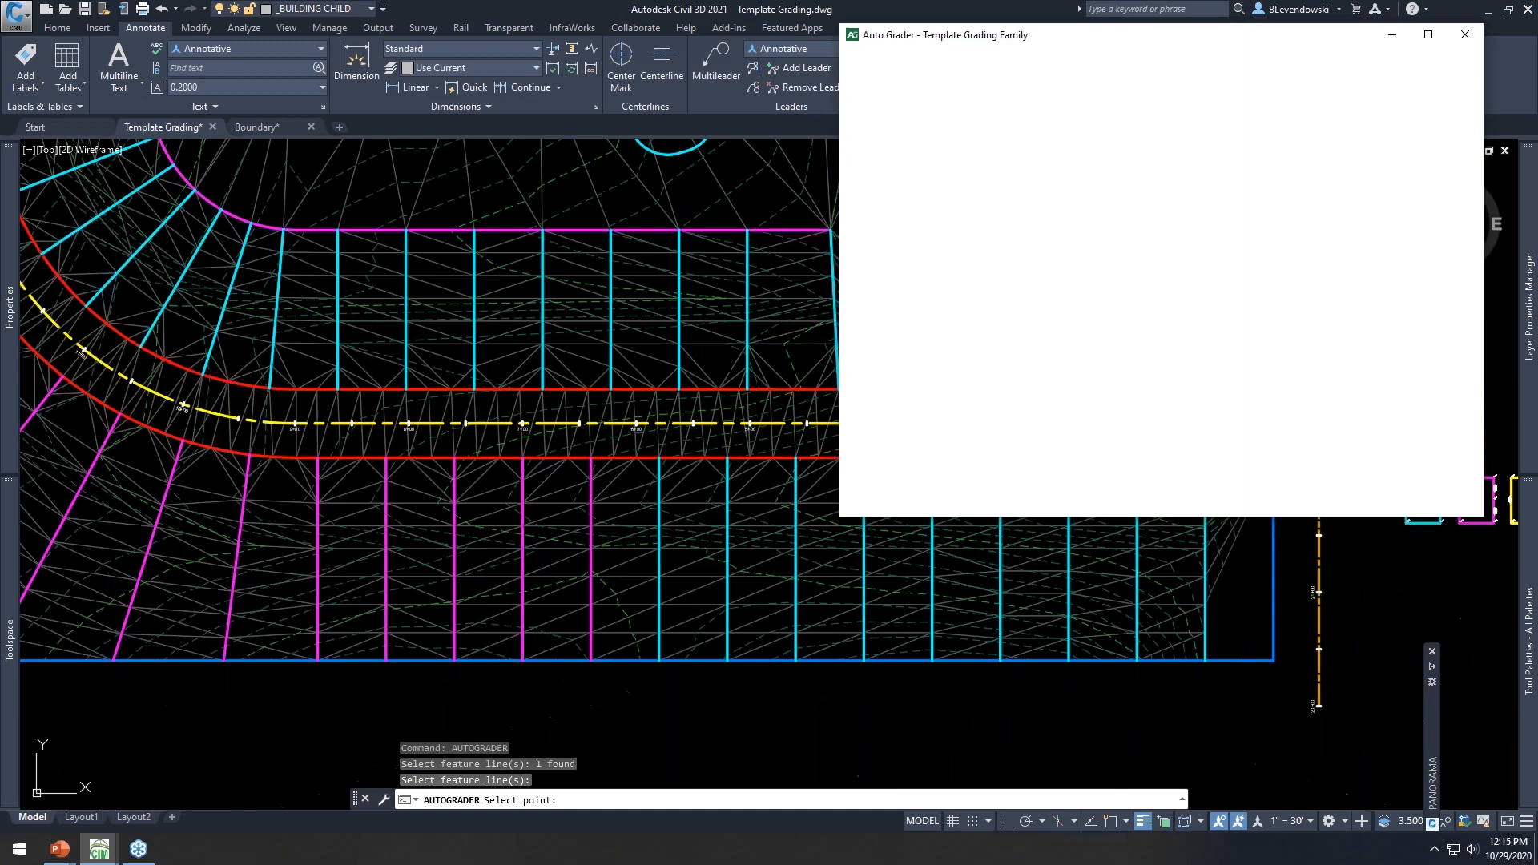
double_click(1091, 167)
left_click(1096, 174)
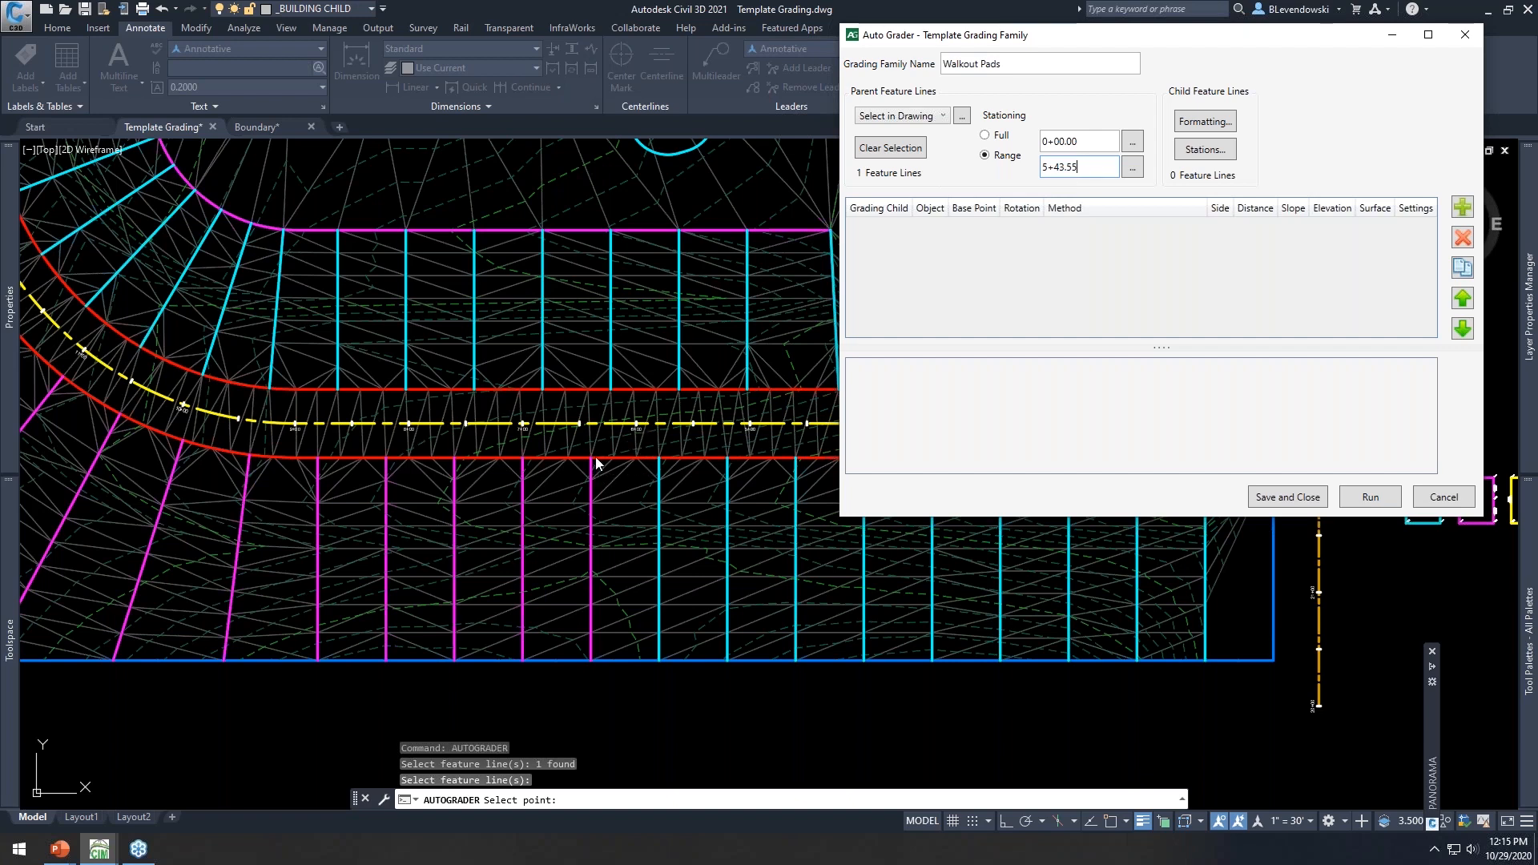
left_click(1205, 150)
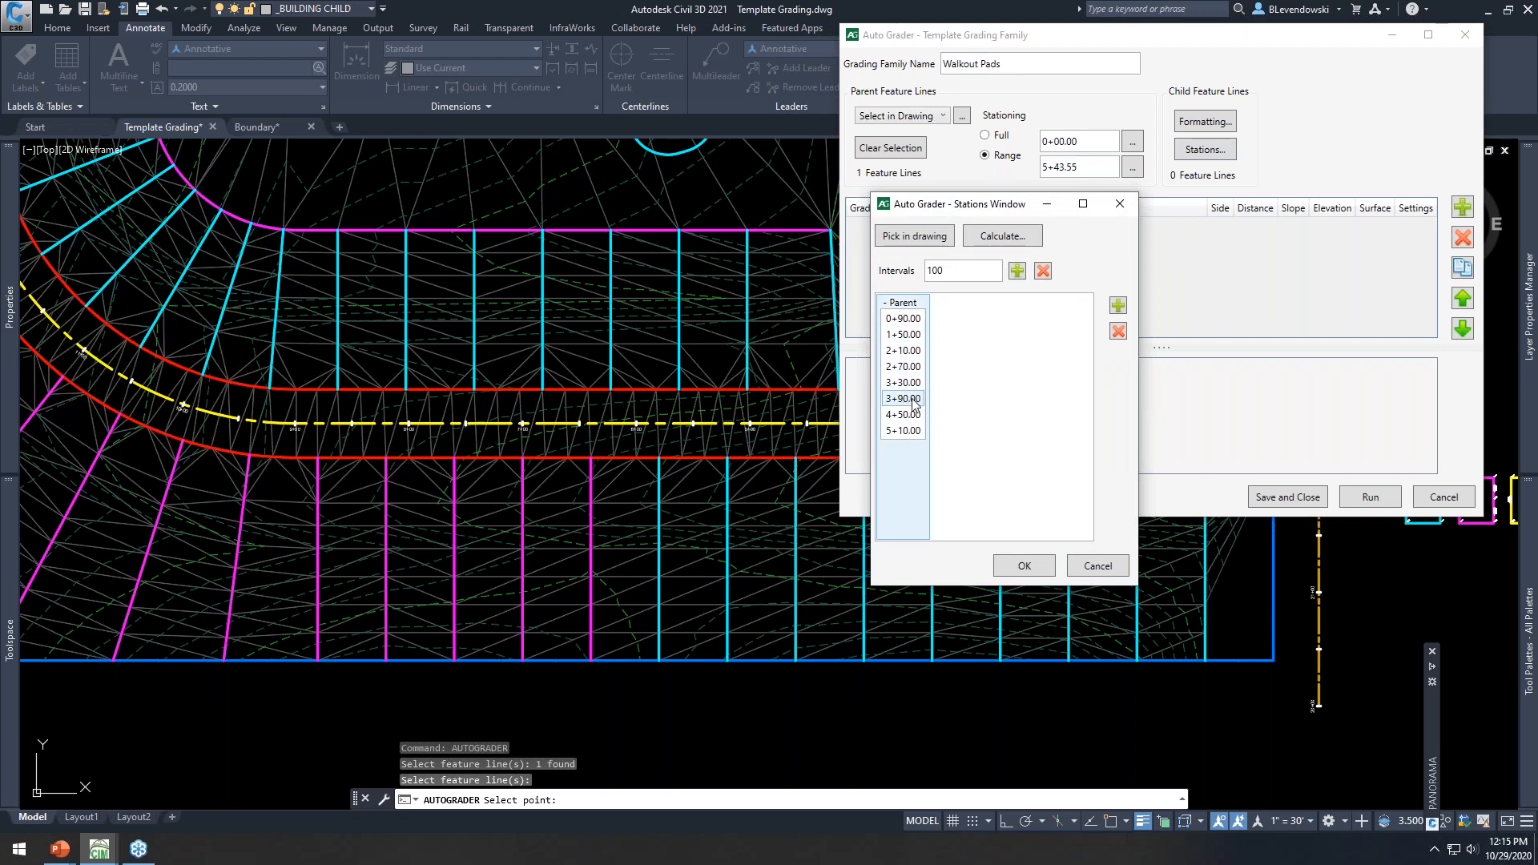
left_click(1035, 565)
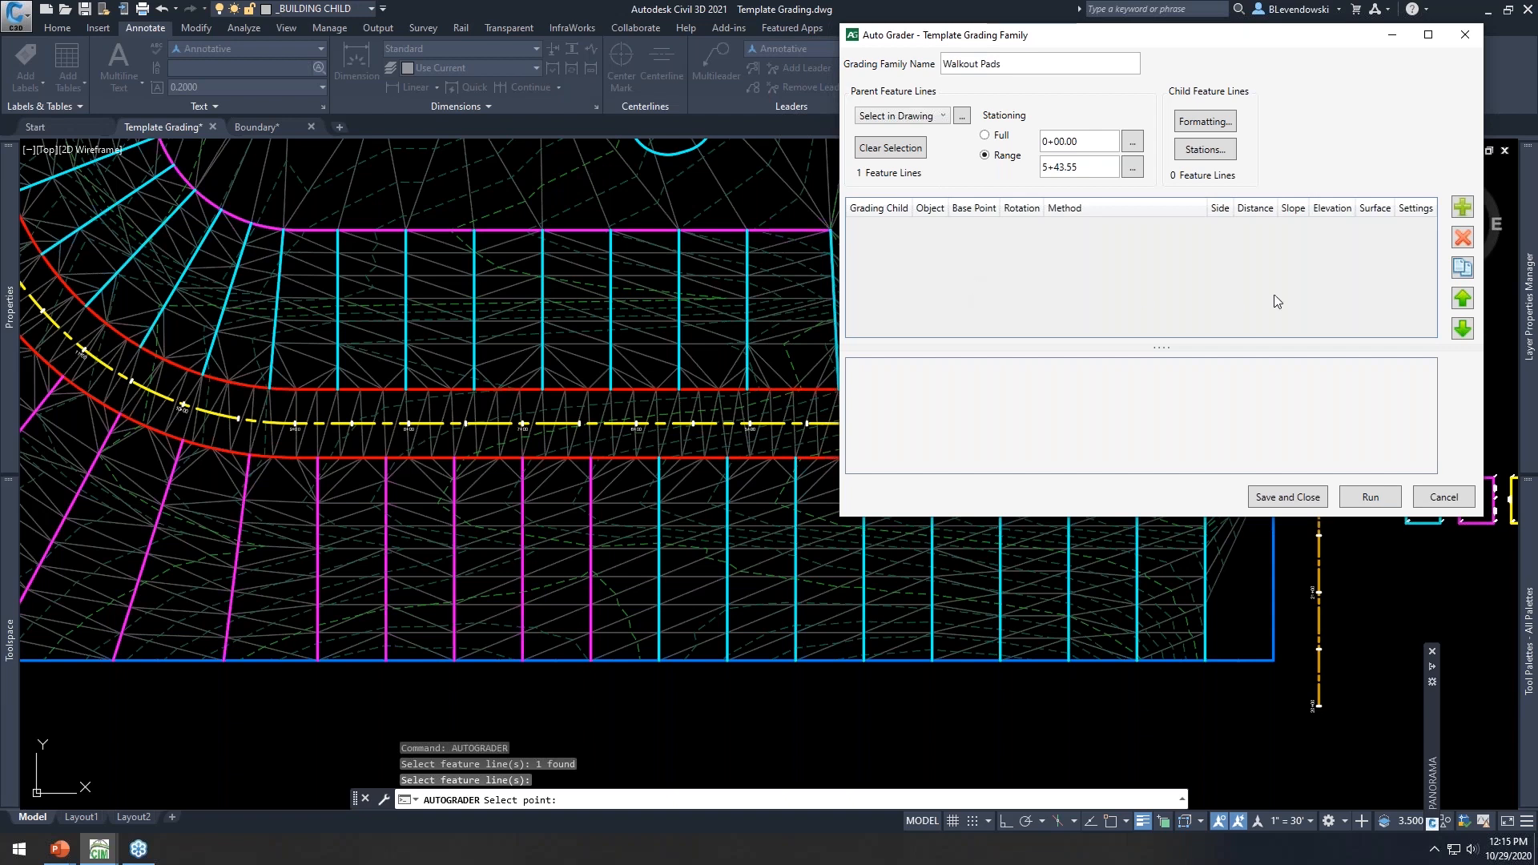
Add a grading child named House Pad to the Walkout Pads family
left_click_drag(1220, 42, 1166, 75)
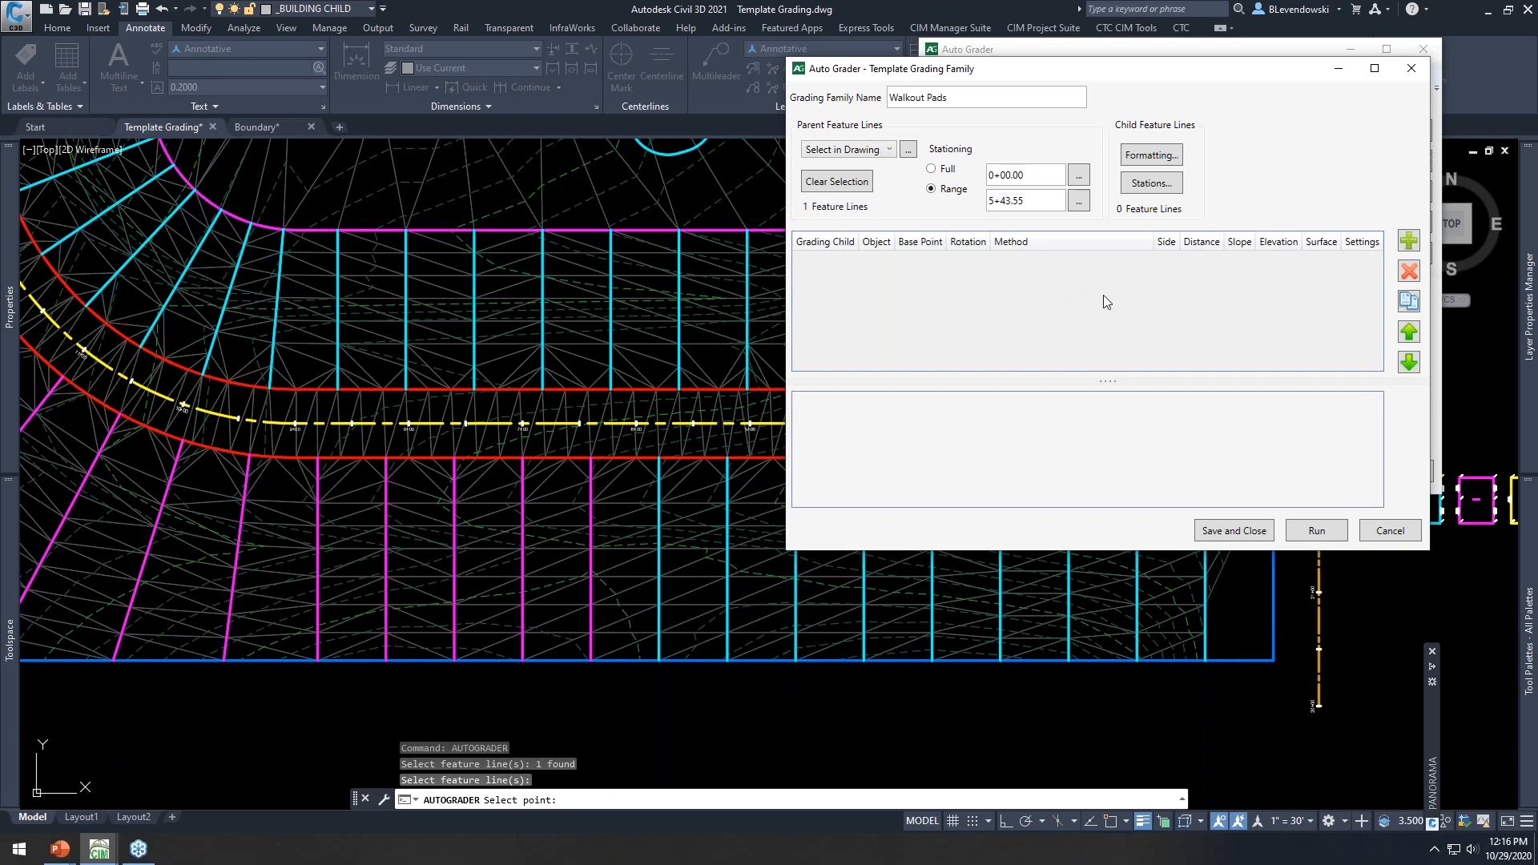
left_click(1409, 240)
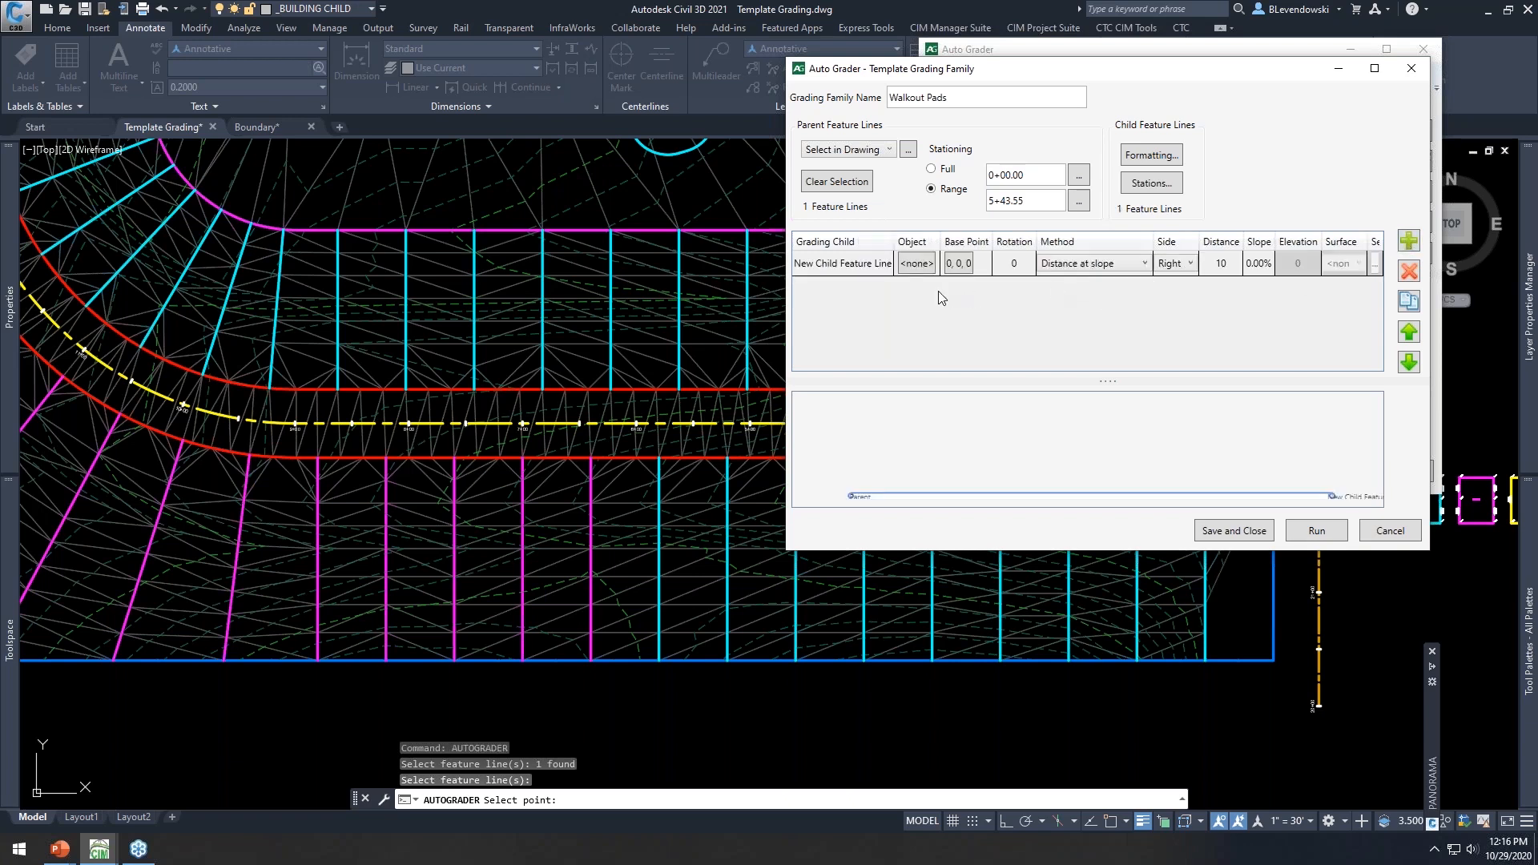
double_click(848, 265)
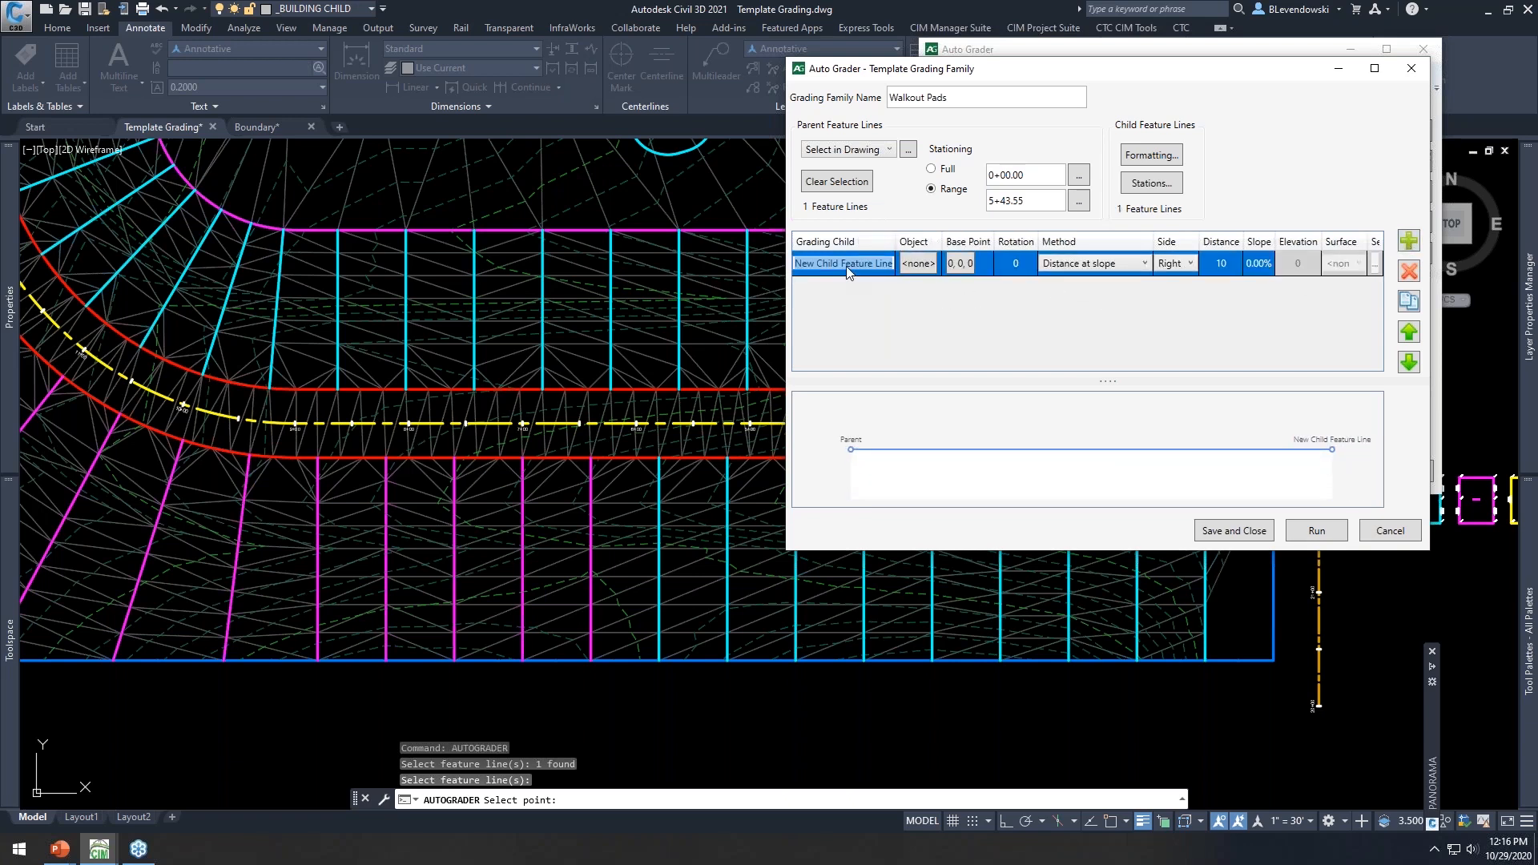
type("House Pad")
Assign the closed walkout template feature line as the House Pad child's object
left_click(916, 268)
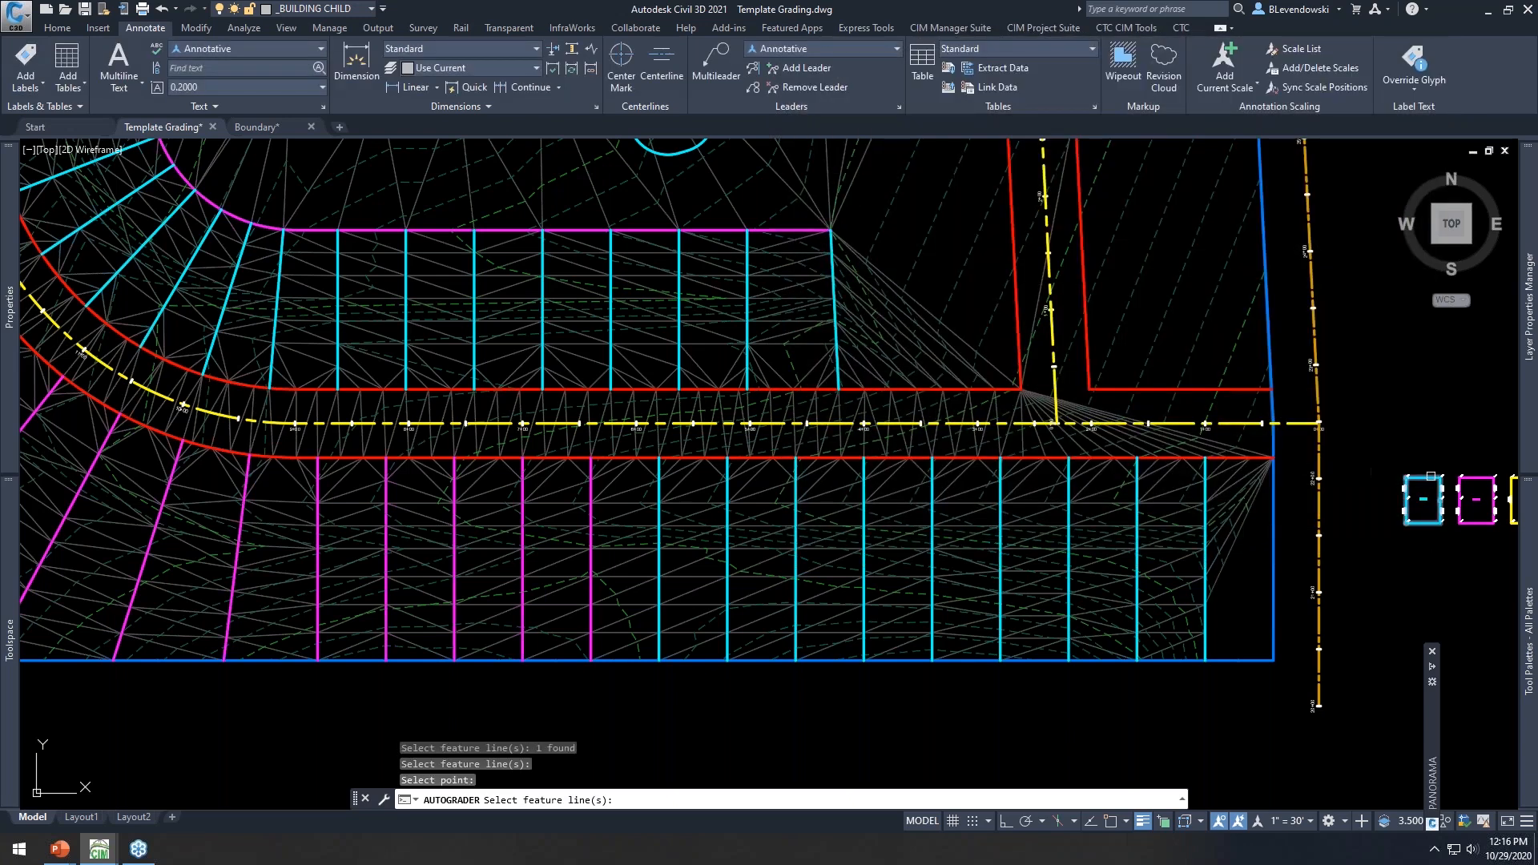
scroll(1412, 506, "up", 6)
scroll(1354, 429, "down", 2)
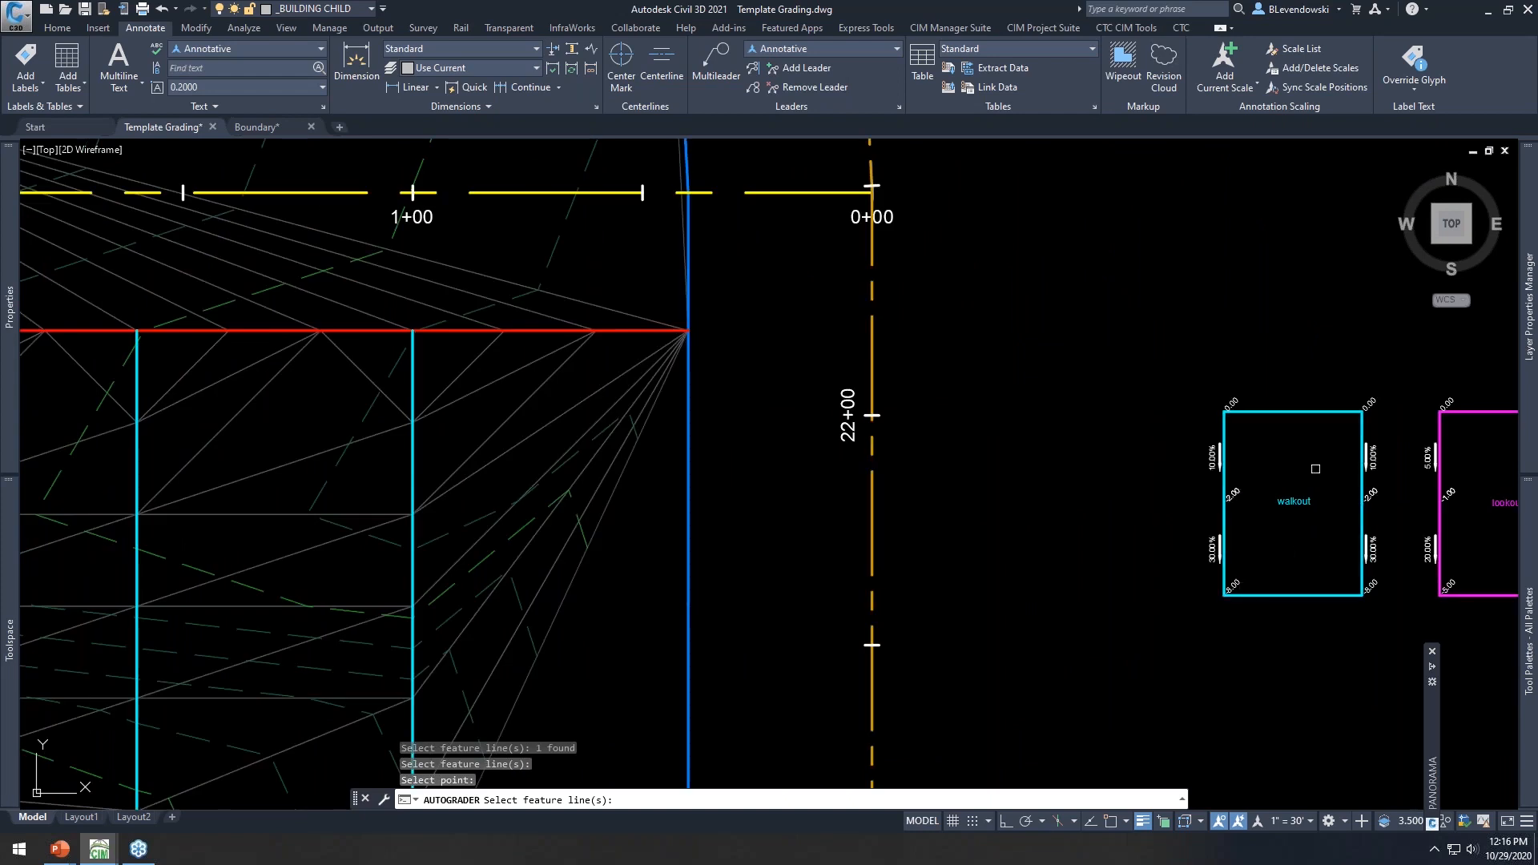
left_click(1297, 413)
key("Return")
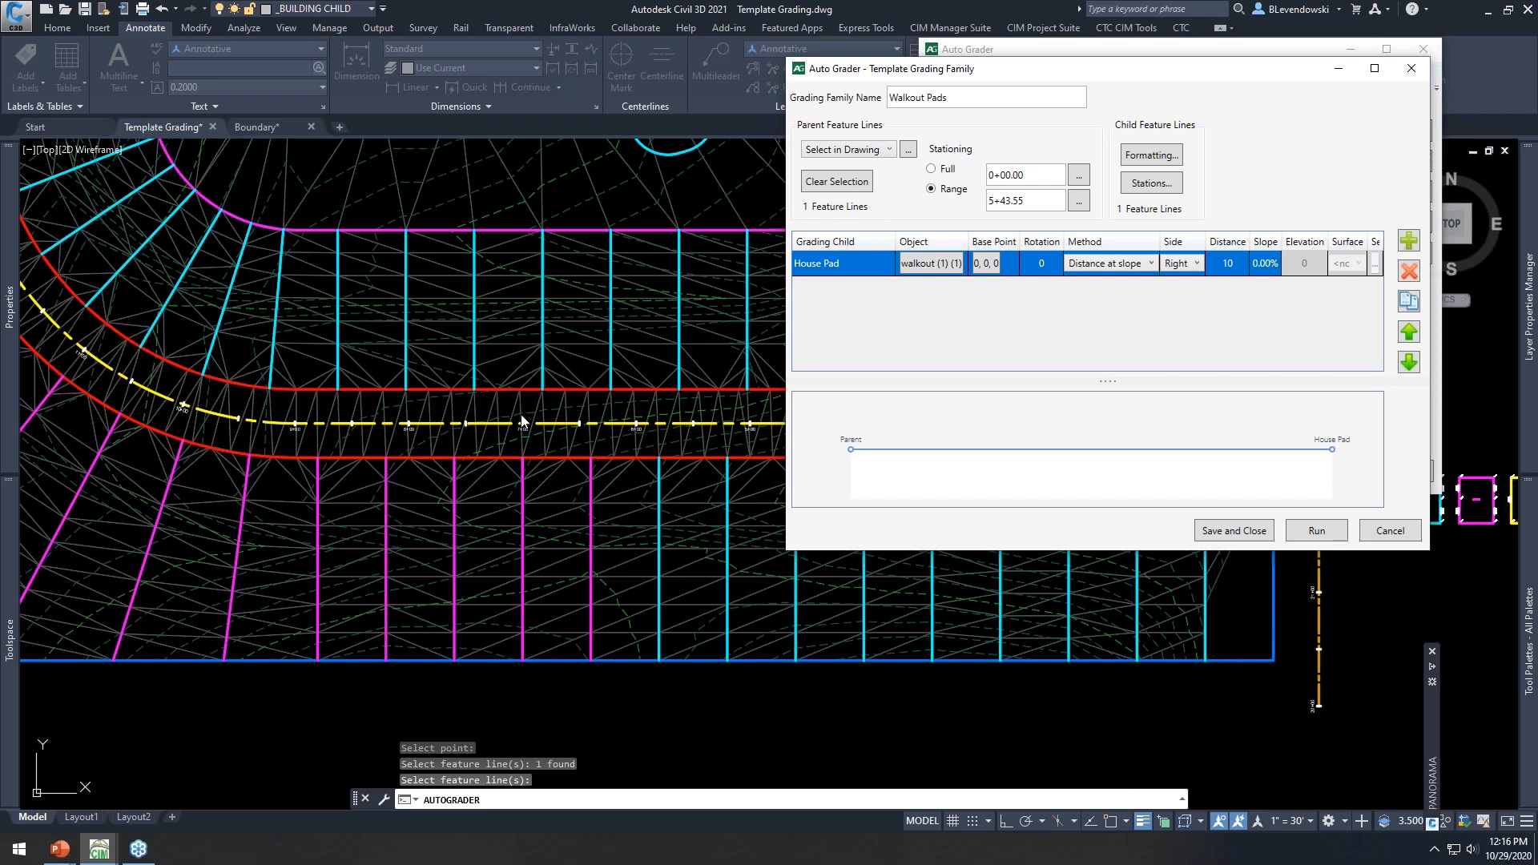
Set the House Pad child's base point to the midpoint of the walkout template's upper edge
left_click(984, 266)
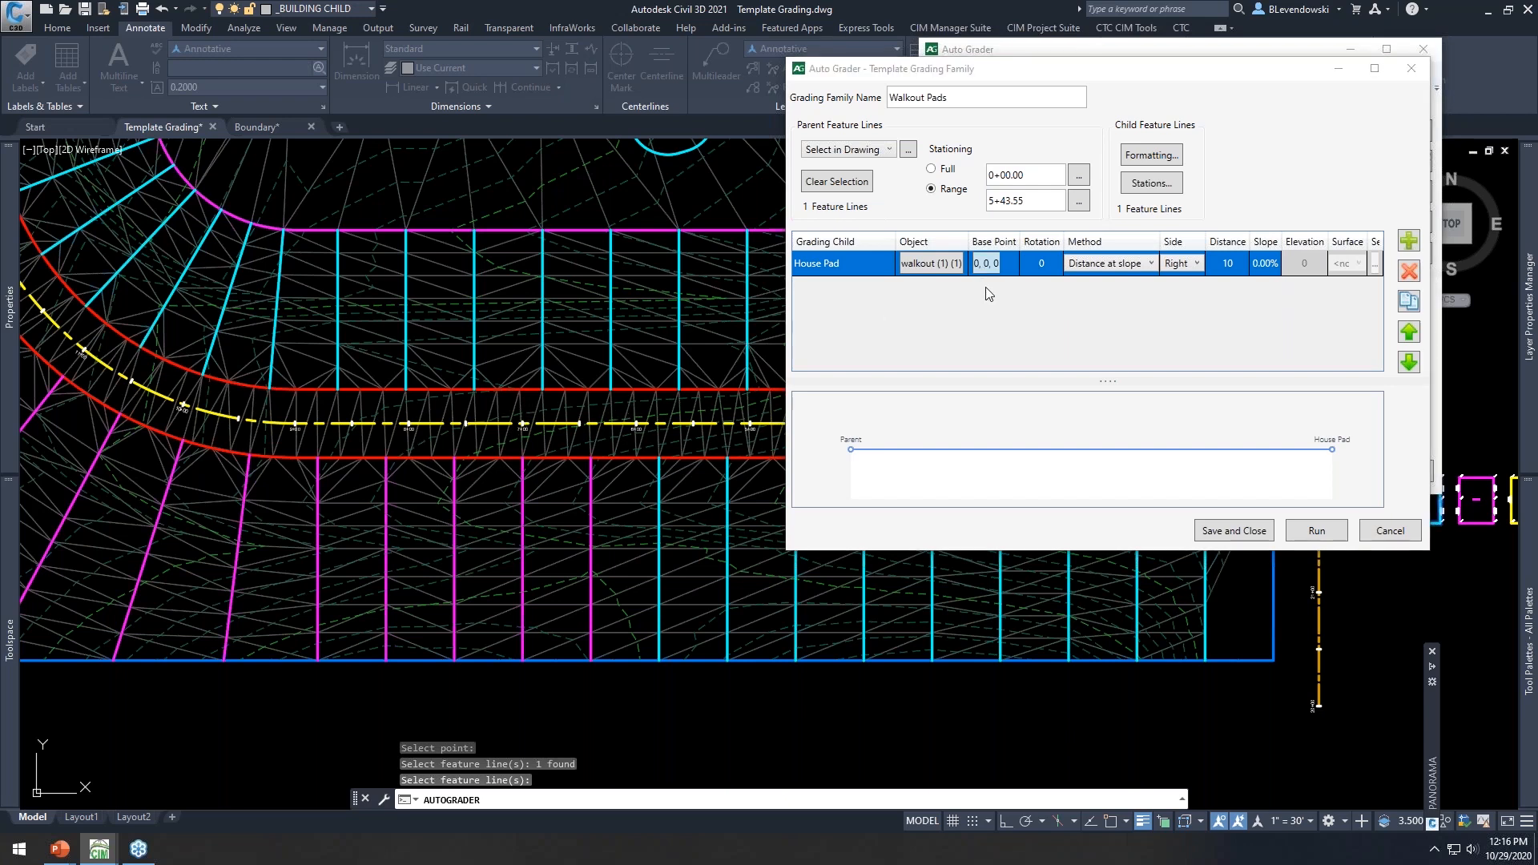
scroll(1430, 481, "up", 10)
middle_click_drag(1354, 469, 1019, 454)
right_click(994, 353, "shift")
left_click(996, 386)
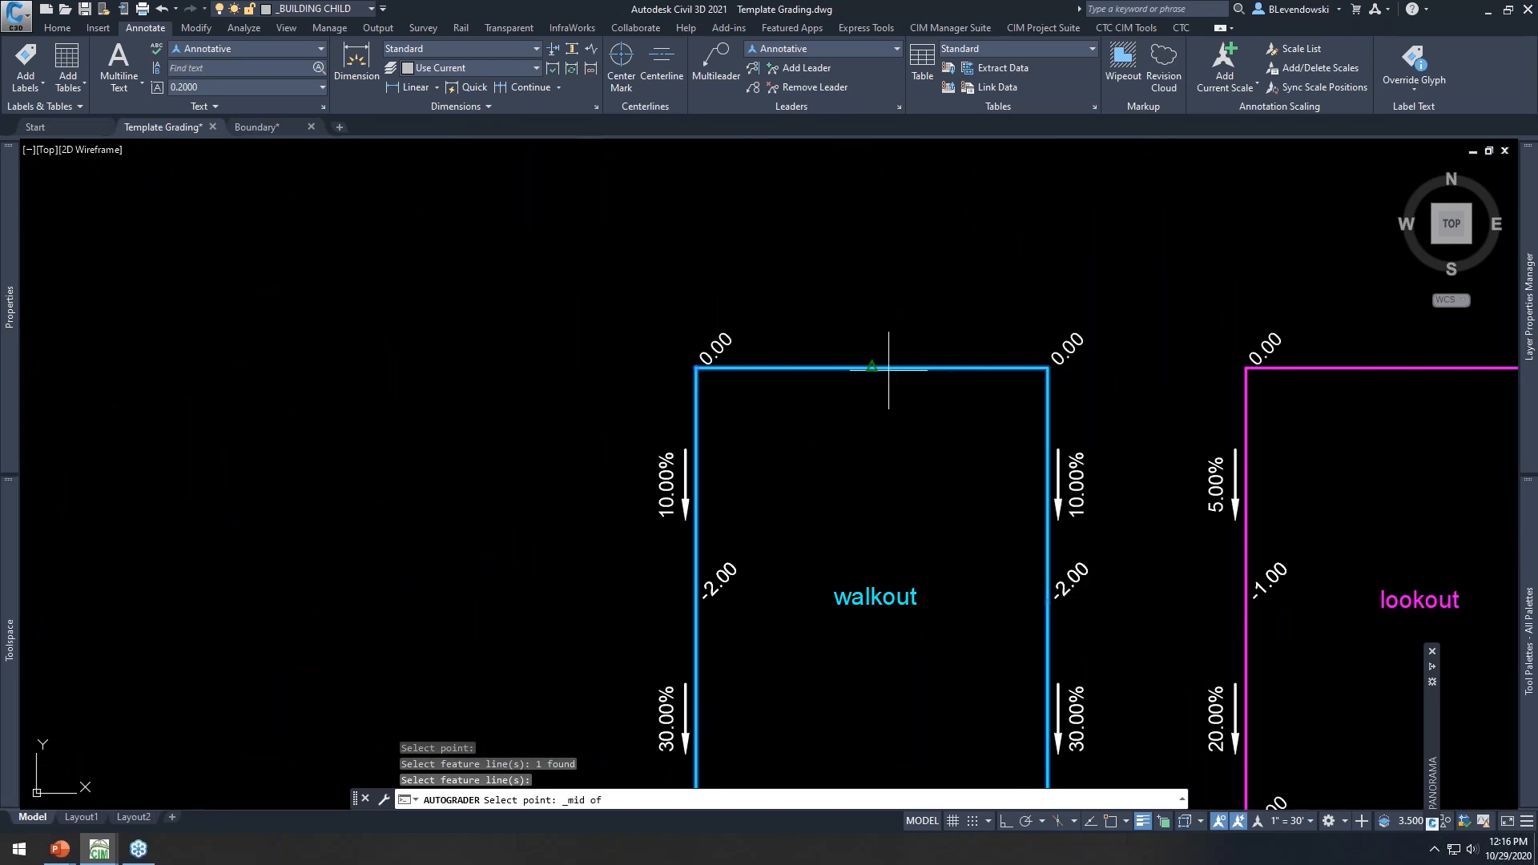
left_click(875, 368)
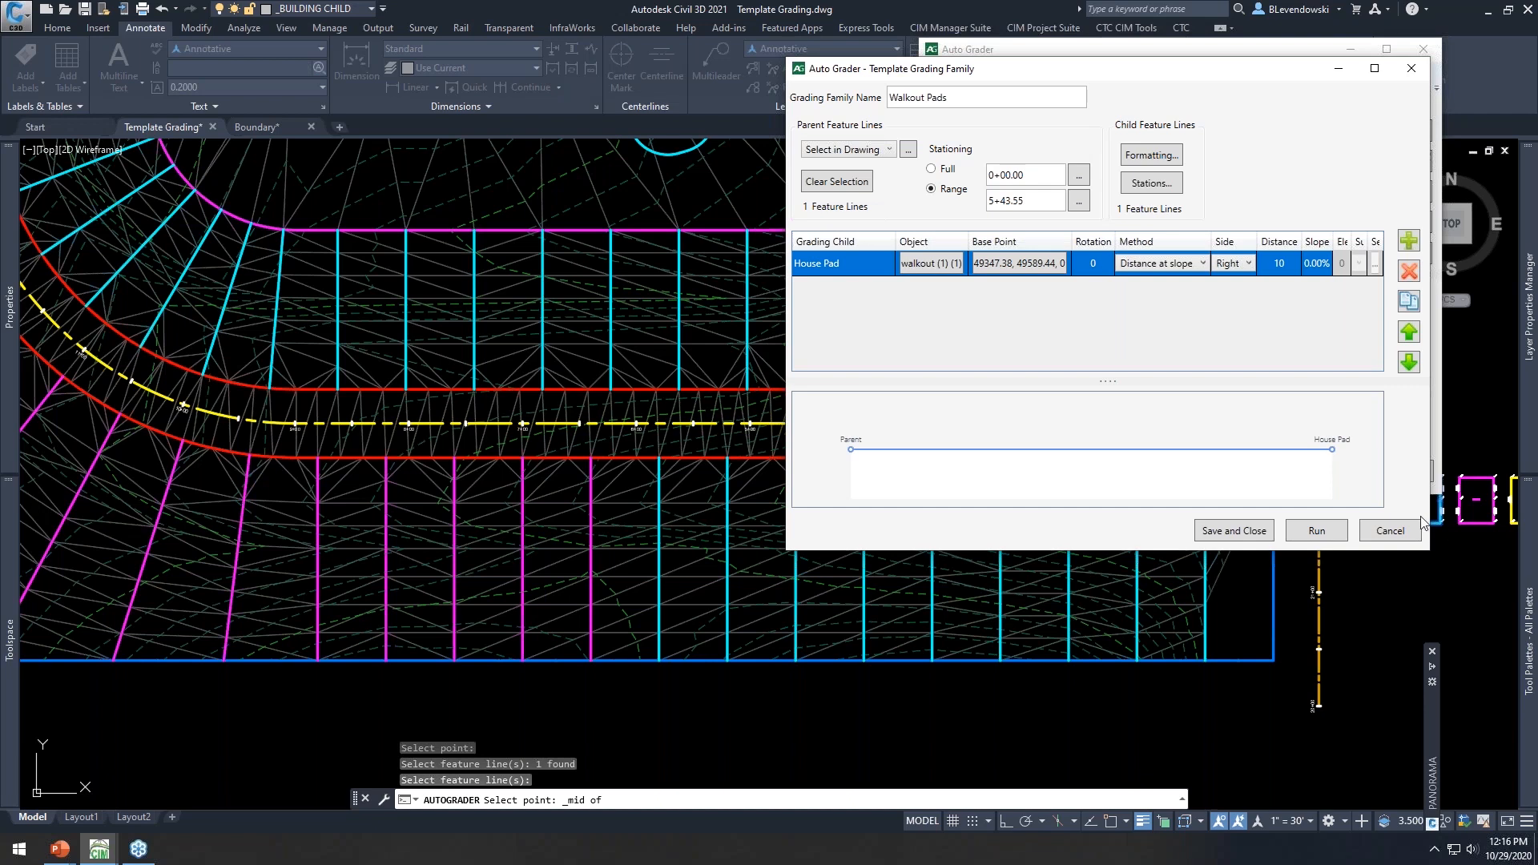
Give the House Pad child a rotation of 180, the Left side, a distance of 40 and a slope of 4%
left_click(1096, 270)
key("Return")
left_click(1237, 264)
left_click(1234, 298)
left_click(1280, 264)
type("40")
key("Tab")
type("4")
key("Tab")
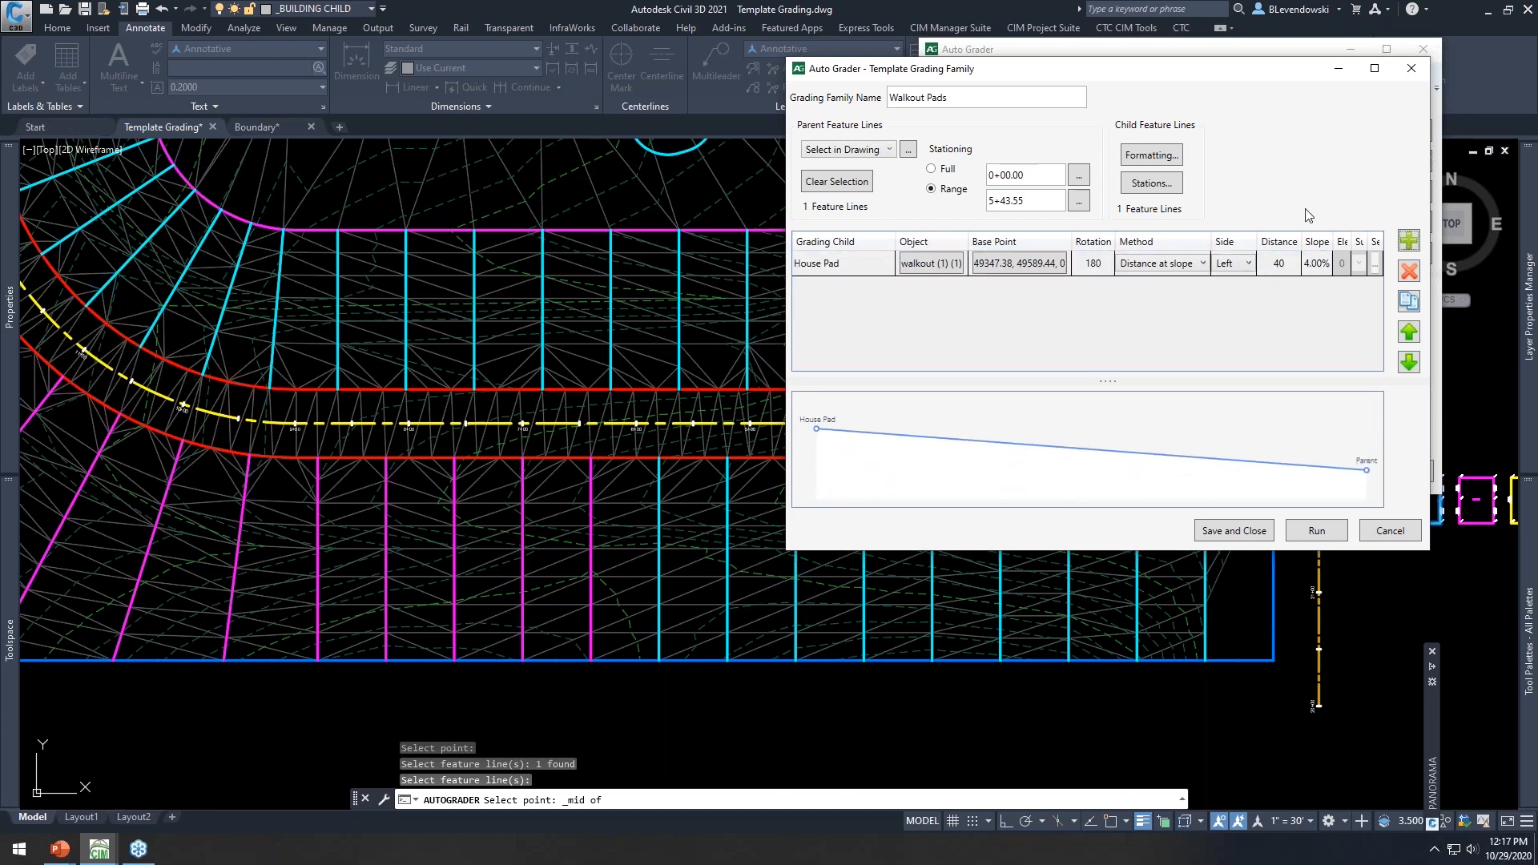
left_click_drag(1193, 71, 985, 78)
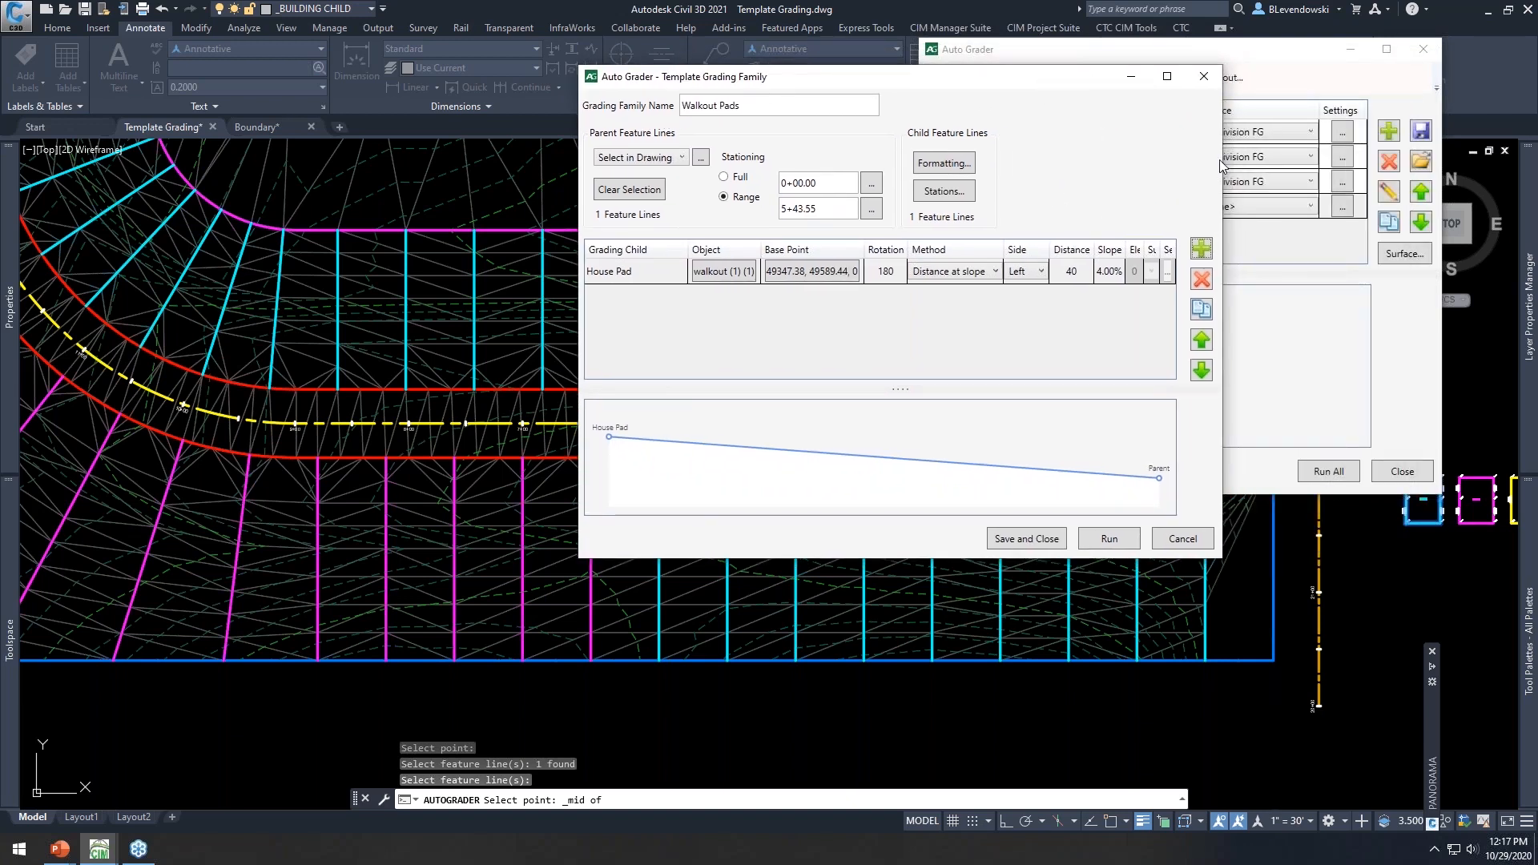
left_click_drag(1220, 165, 1459, 165)
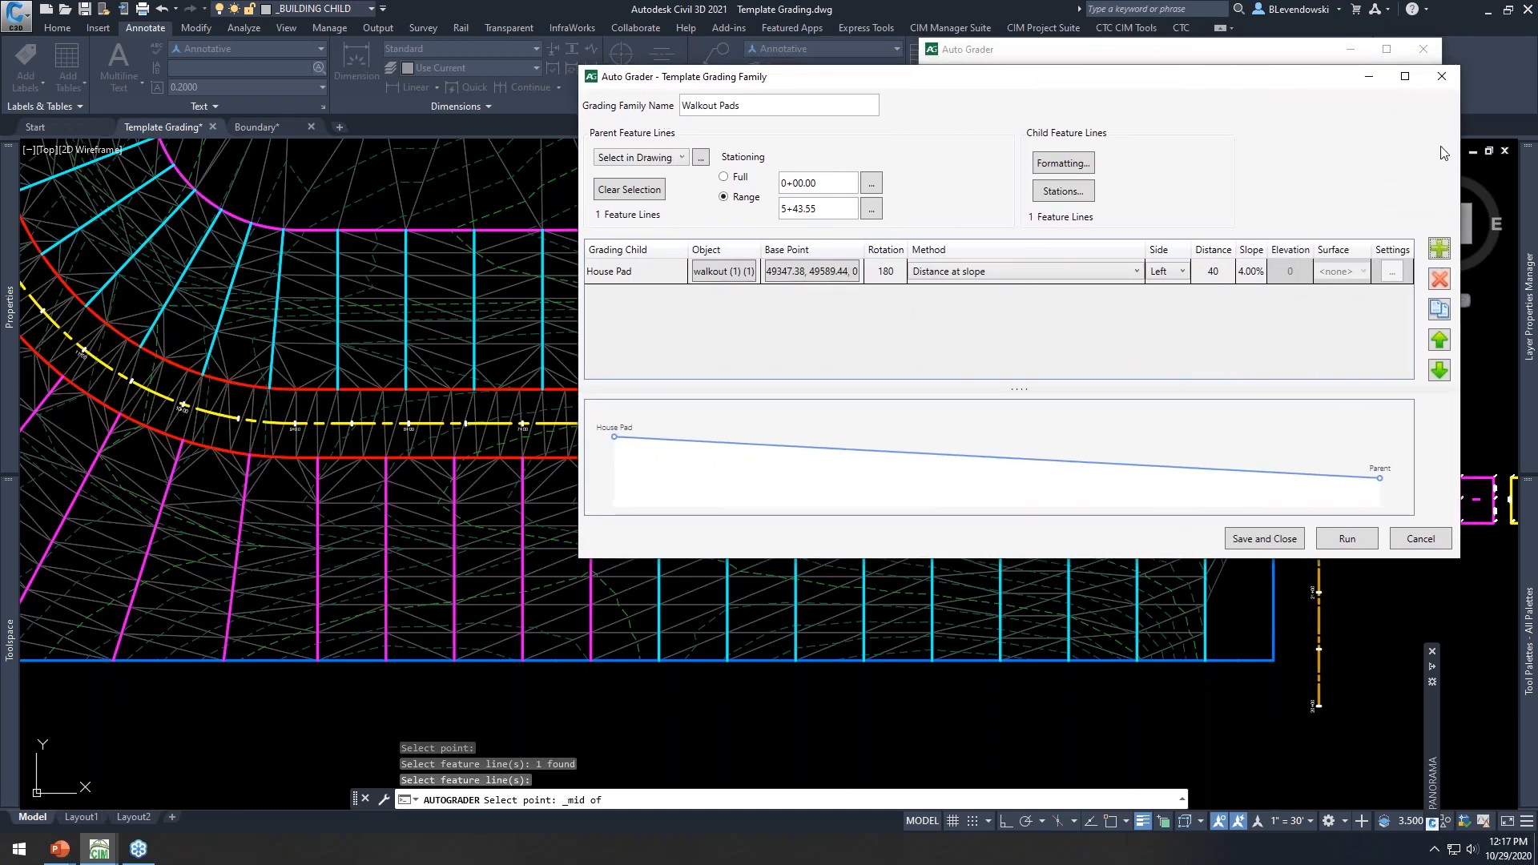
left_click(1006, 271)
left_click(993, 210)
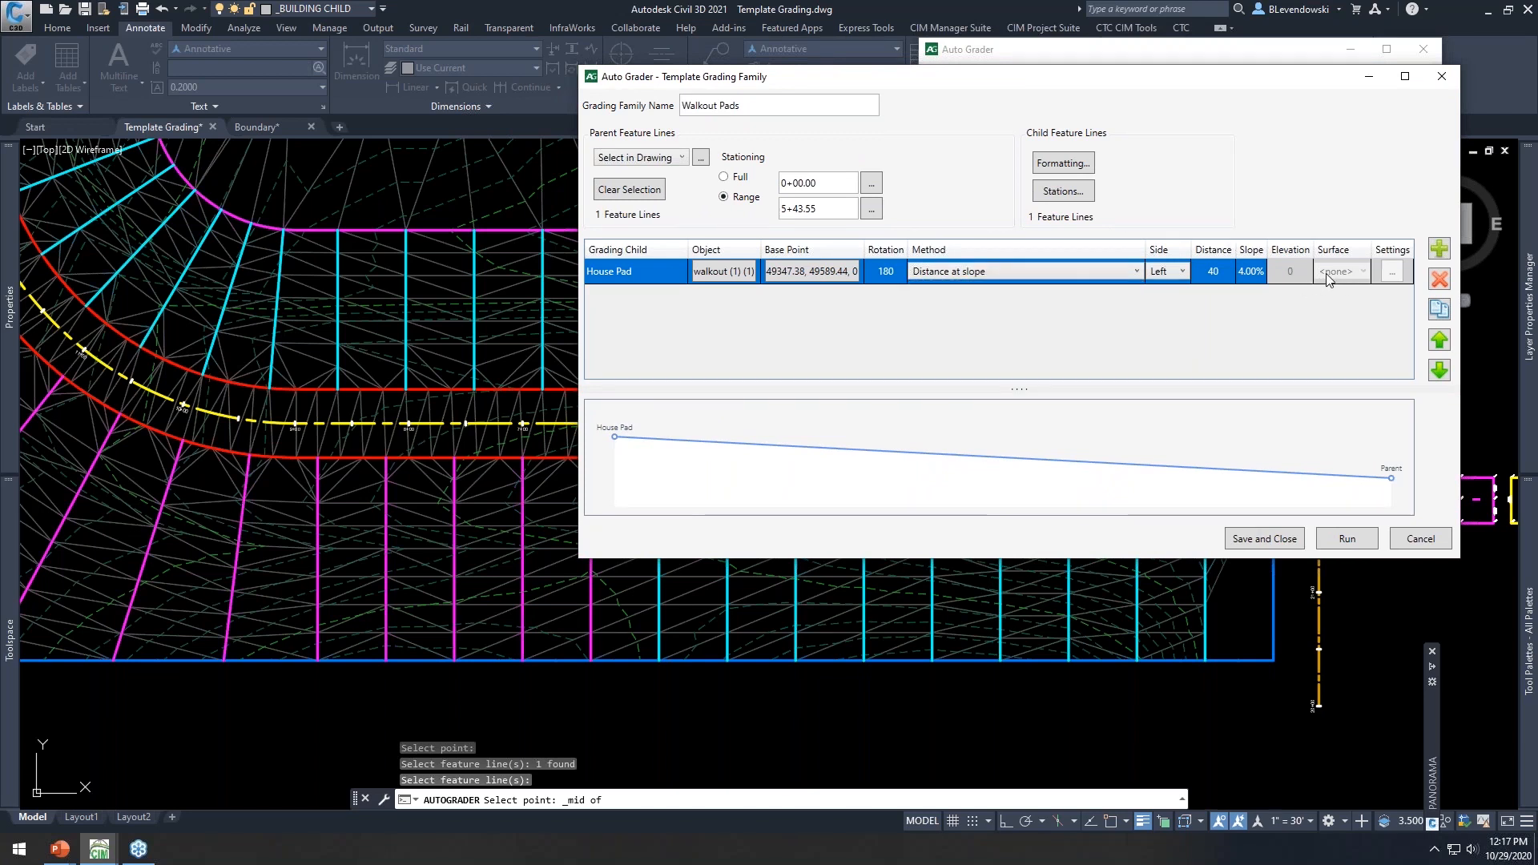
left_click(1073, 272)
left_click(1205, 199)
left_click_drag(1194, 89, 1229, 73)
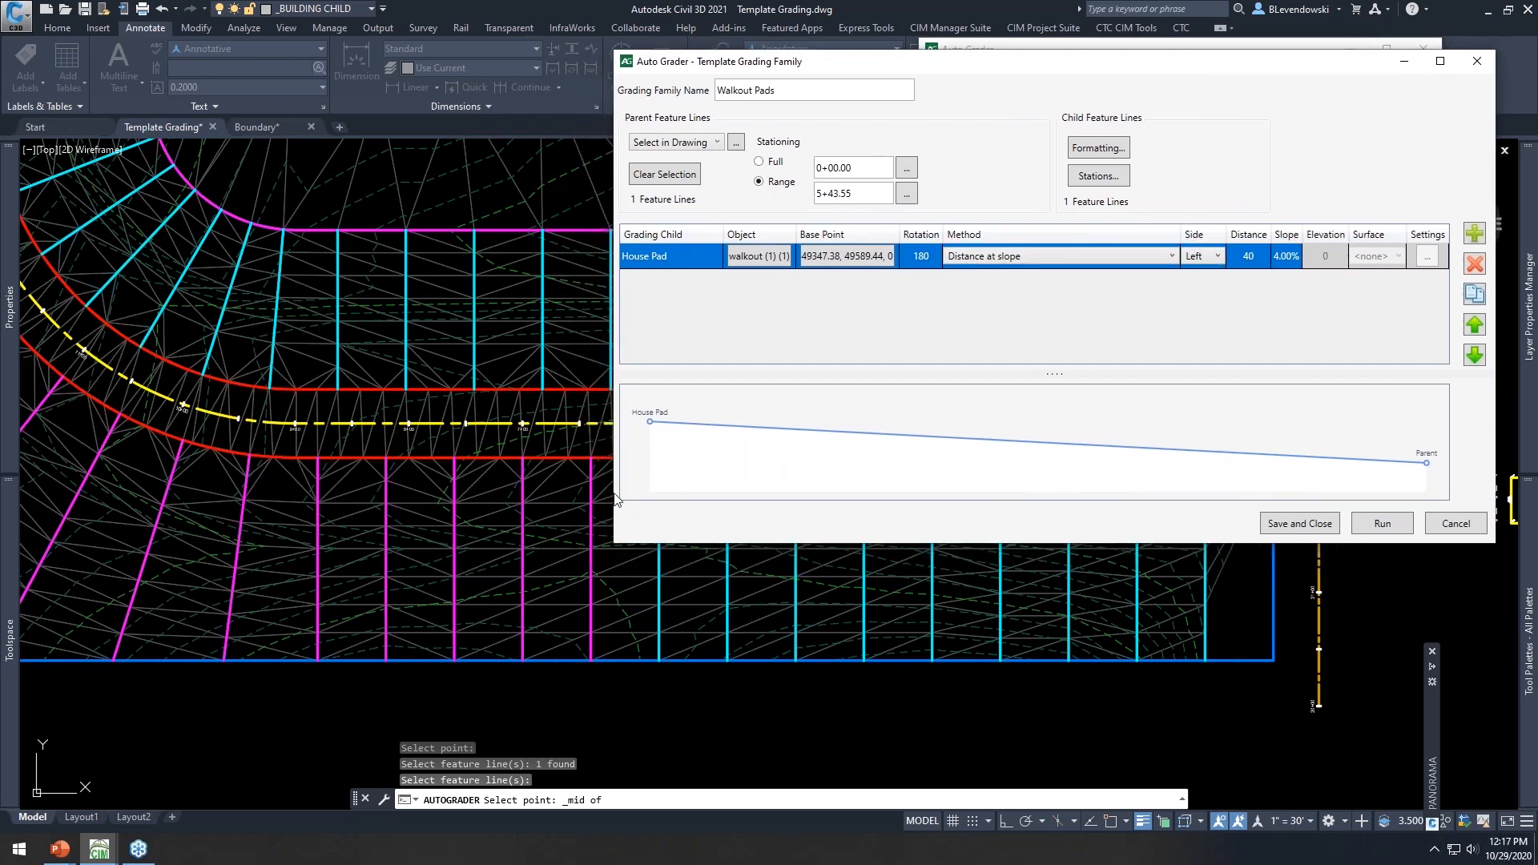
left_click_drag(610, 490, 891, 441)
left_click_drag(1238, 70, 1203, 45)
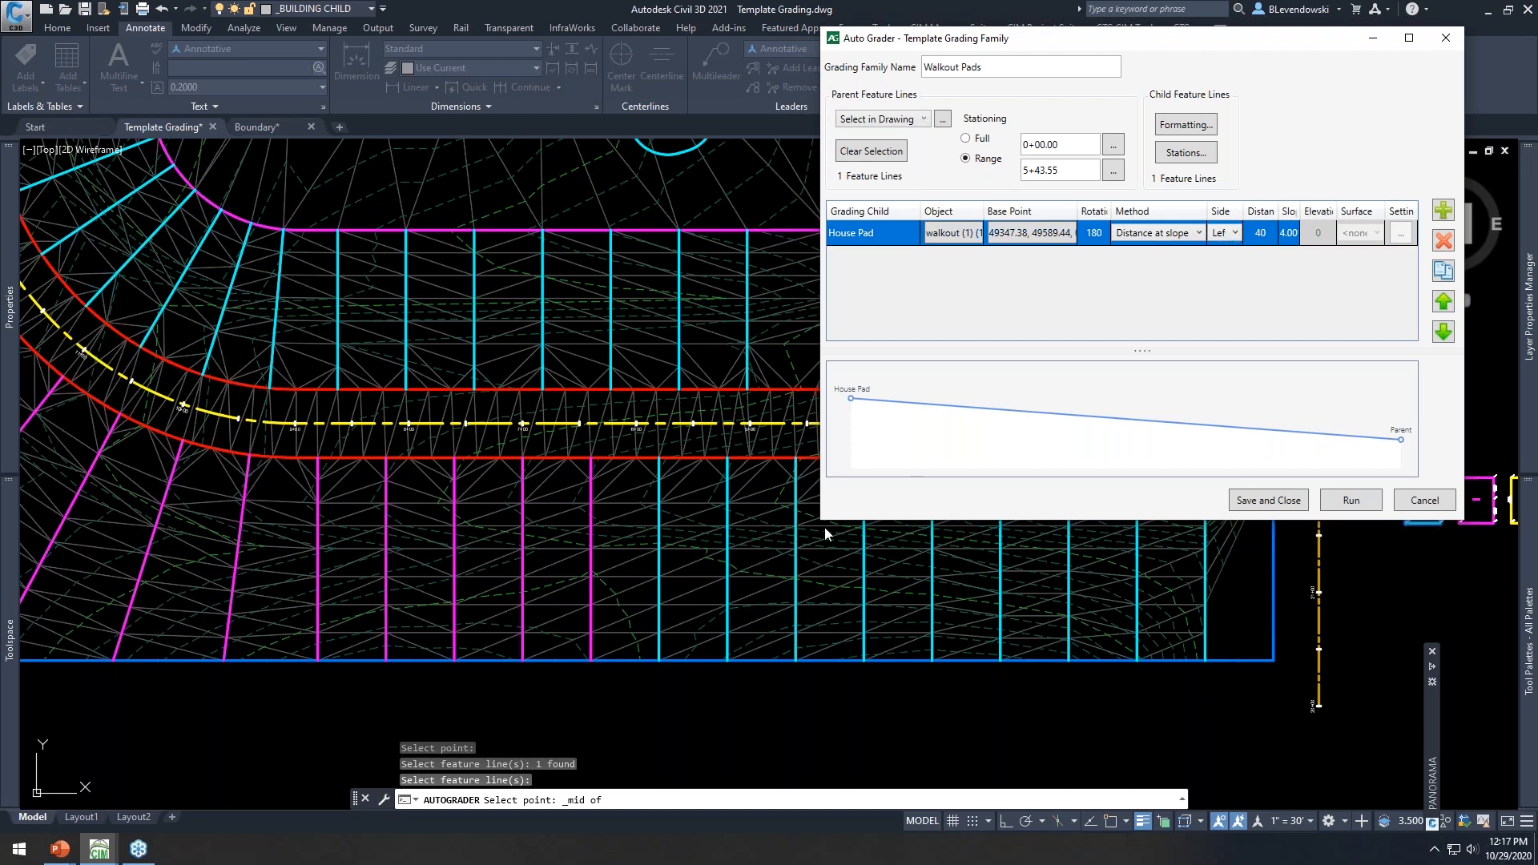
In the child formatting, turn off Match Default for Family Default and set its layer to _walkouts
left_click(1199, 125)
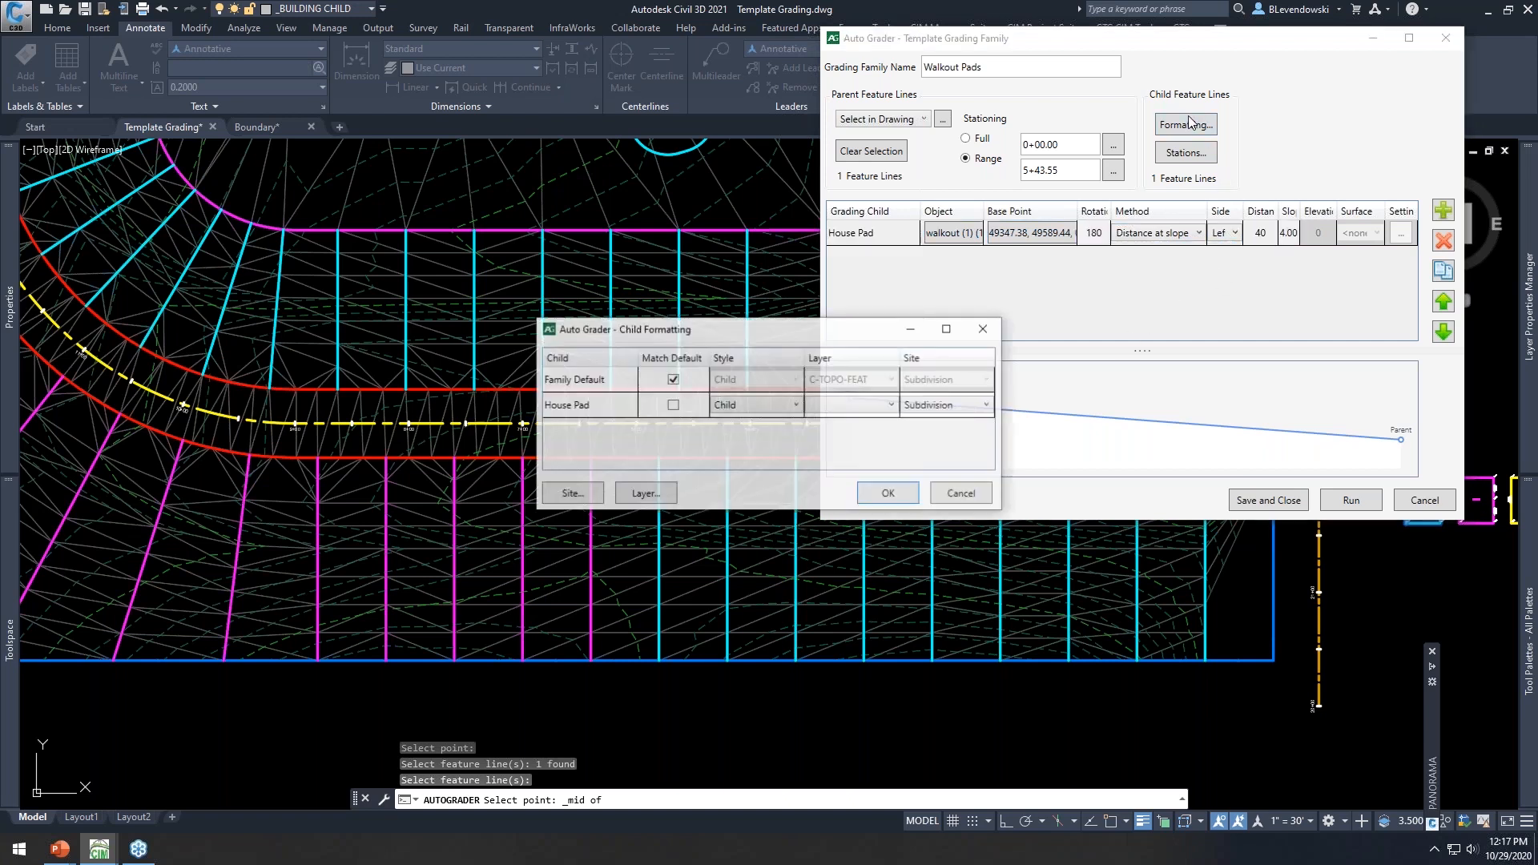
left_click(673, 380)
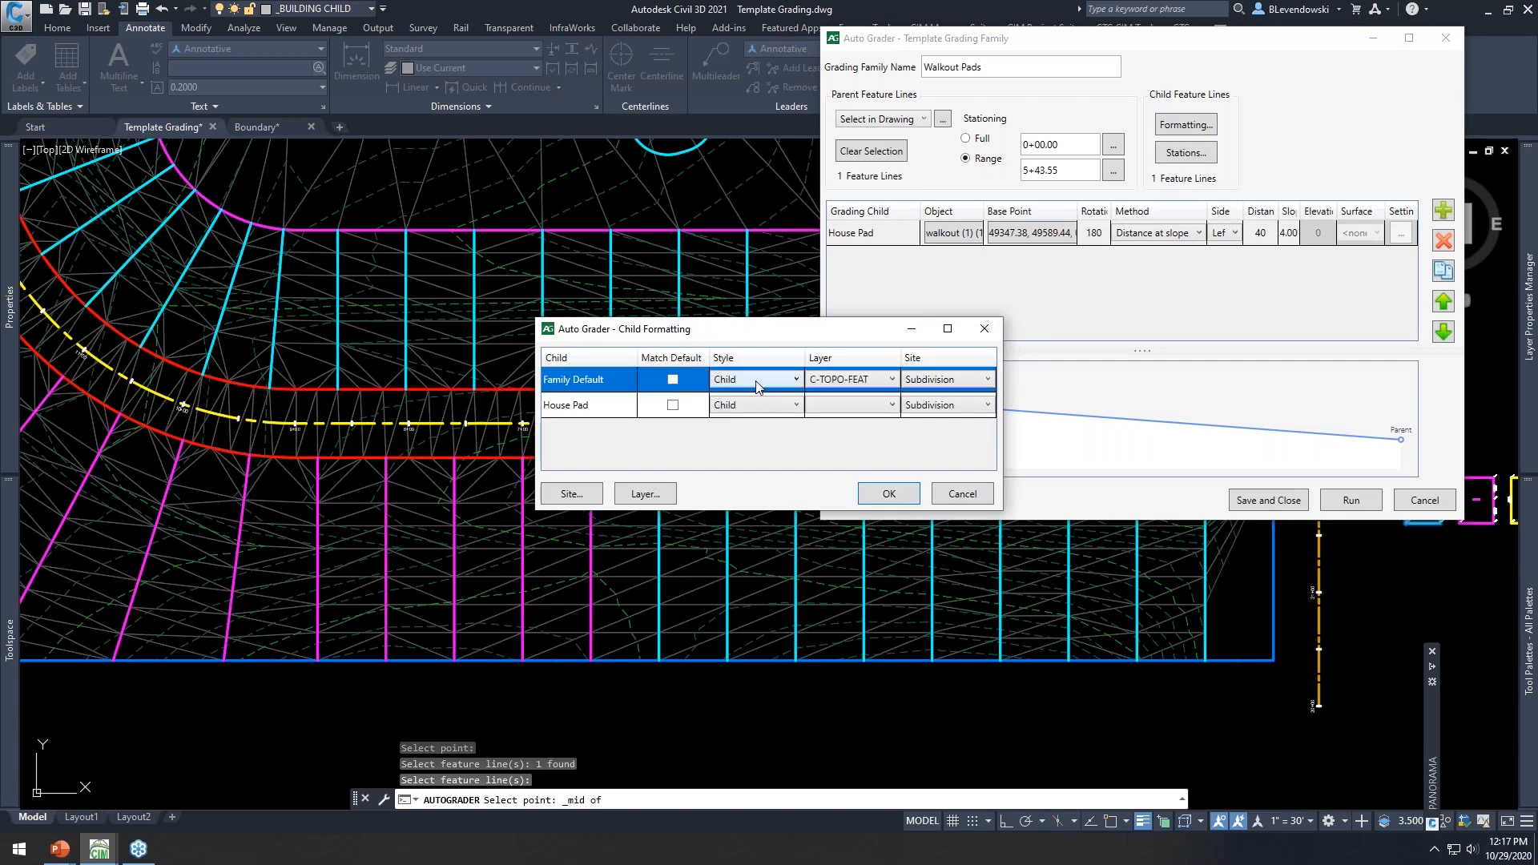
left_click(861, 382)
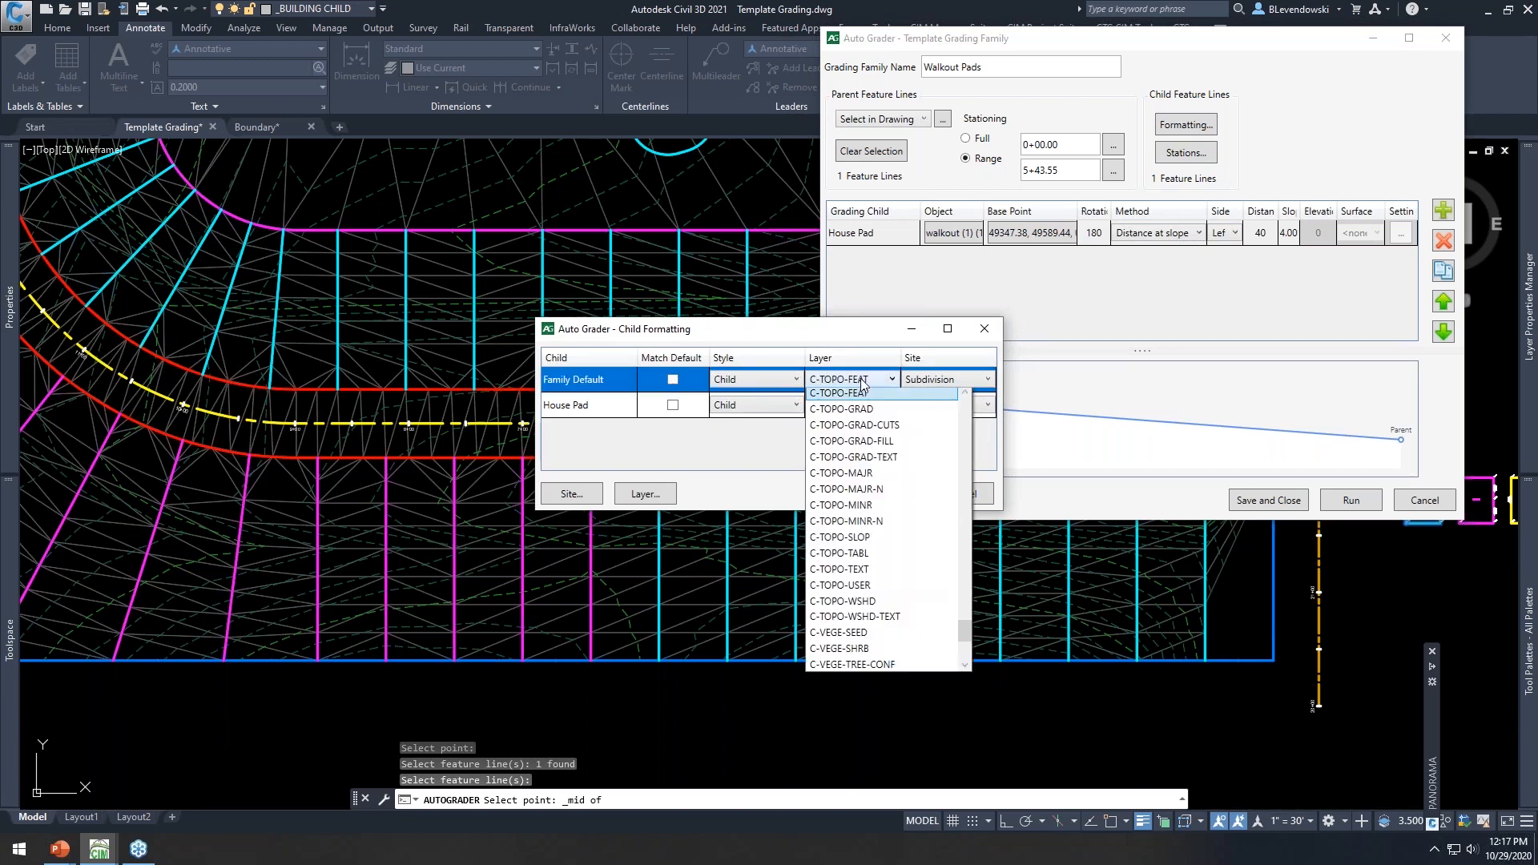
left_click_drag(966, 635, 977, 406)
scroll(911, 501, "down", 3)
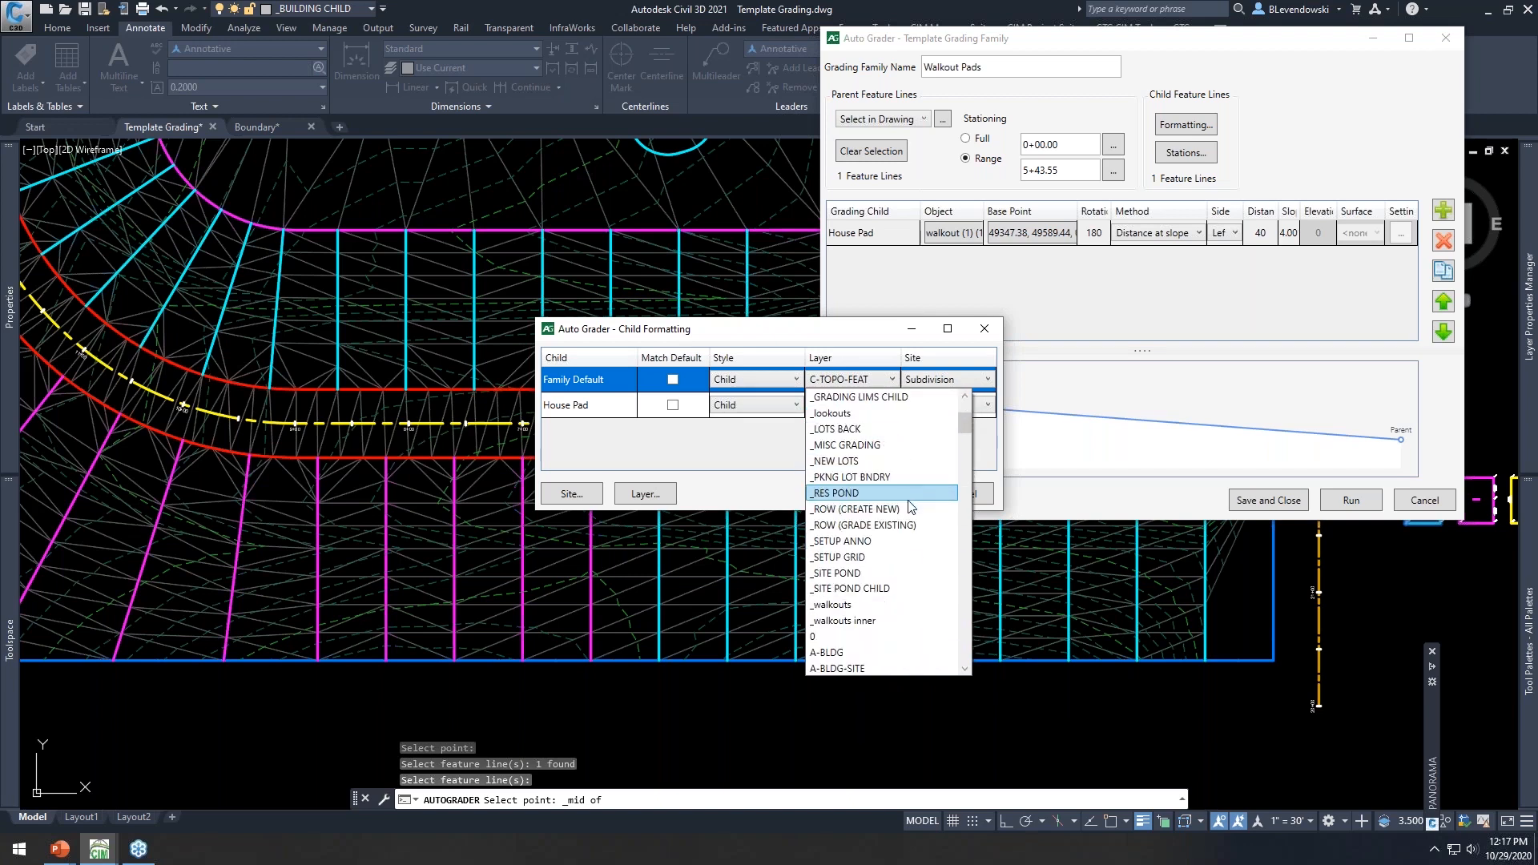
left_click(869, 605)
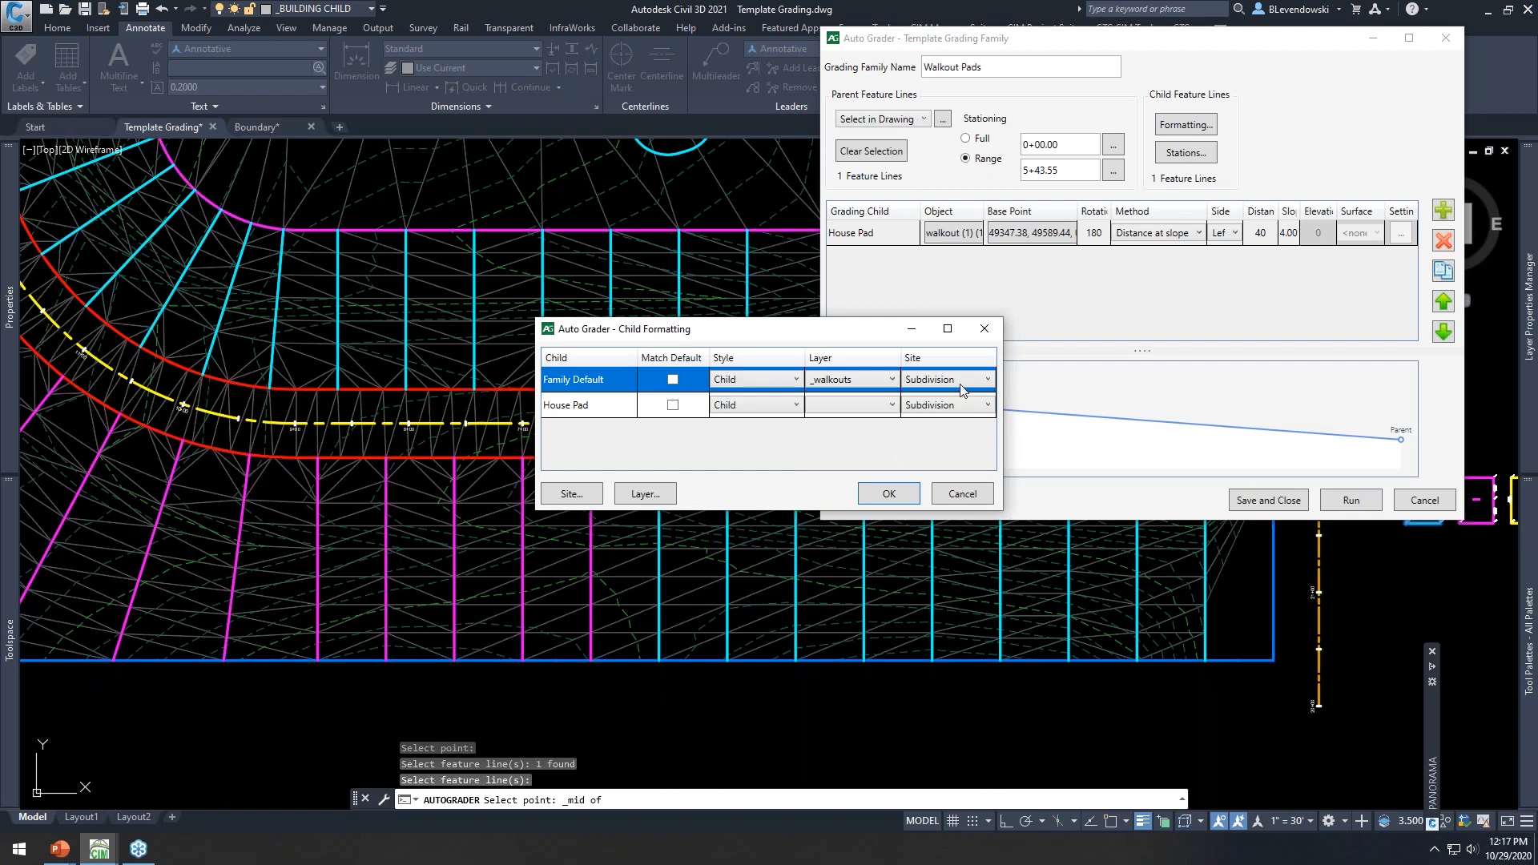
Make House Pad match the family default formatting, accept it, and save the Walkout Pads family
left_click(673, 405)
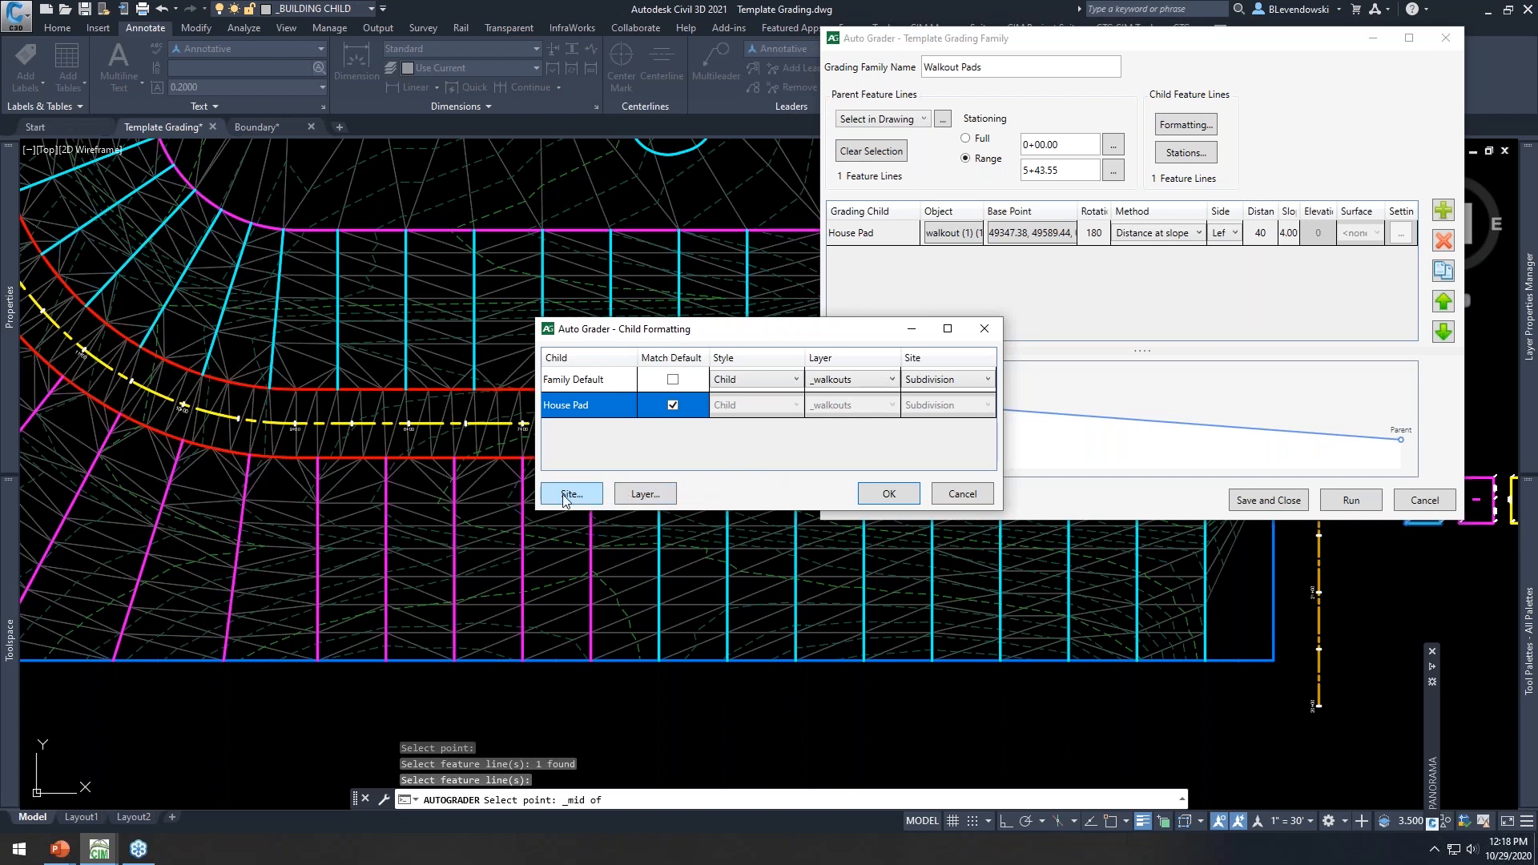
left_click(948, 386)
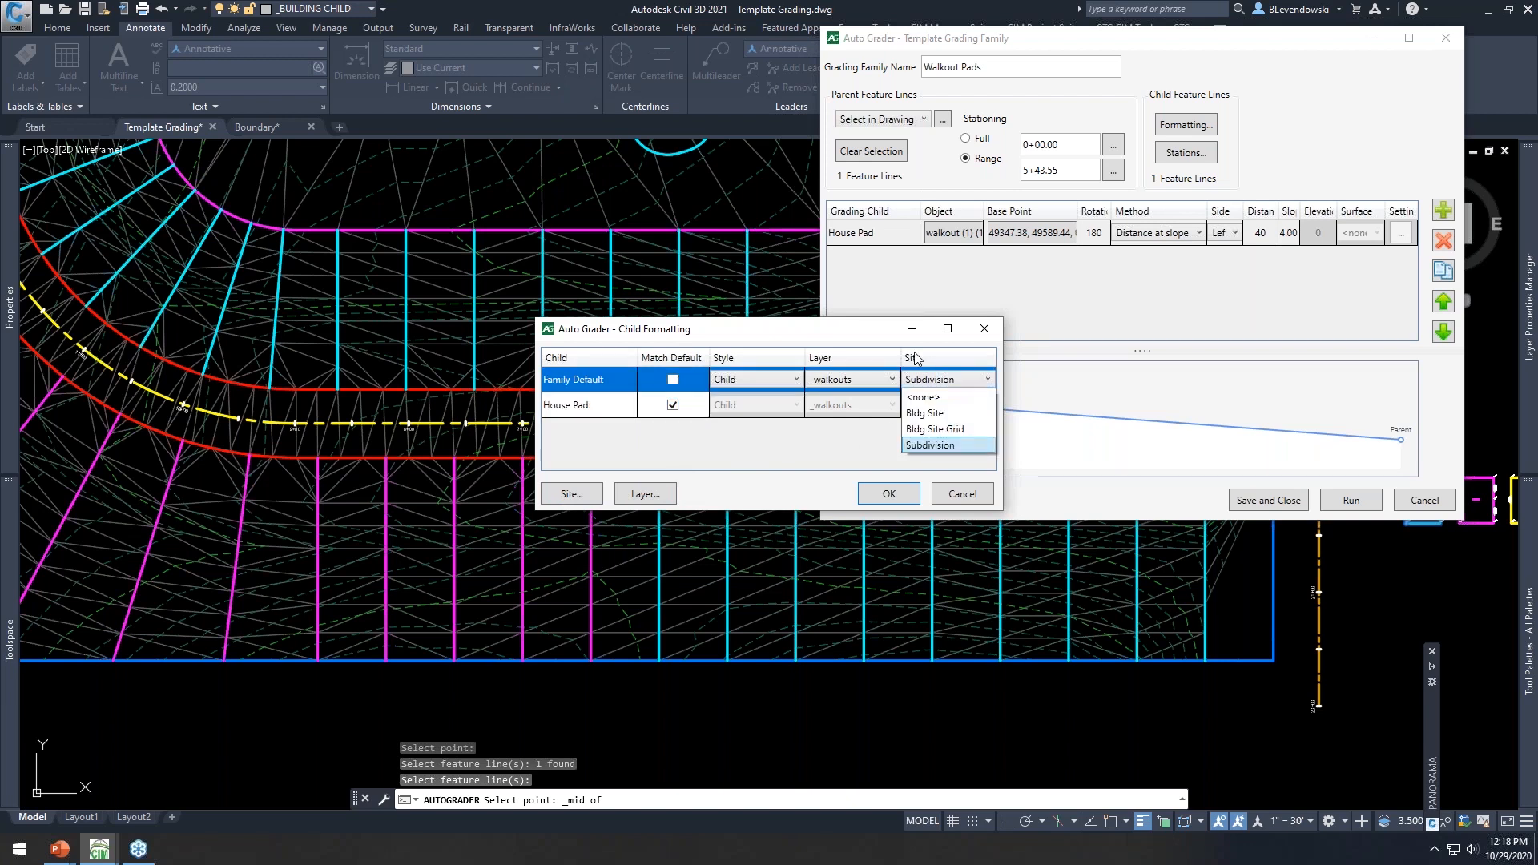
left_click(865, 345)
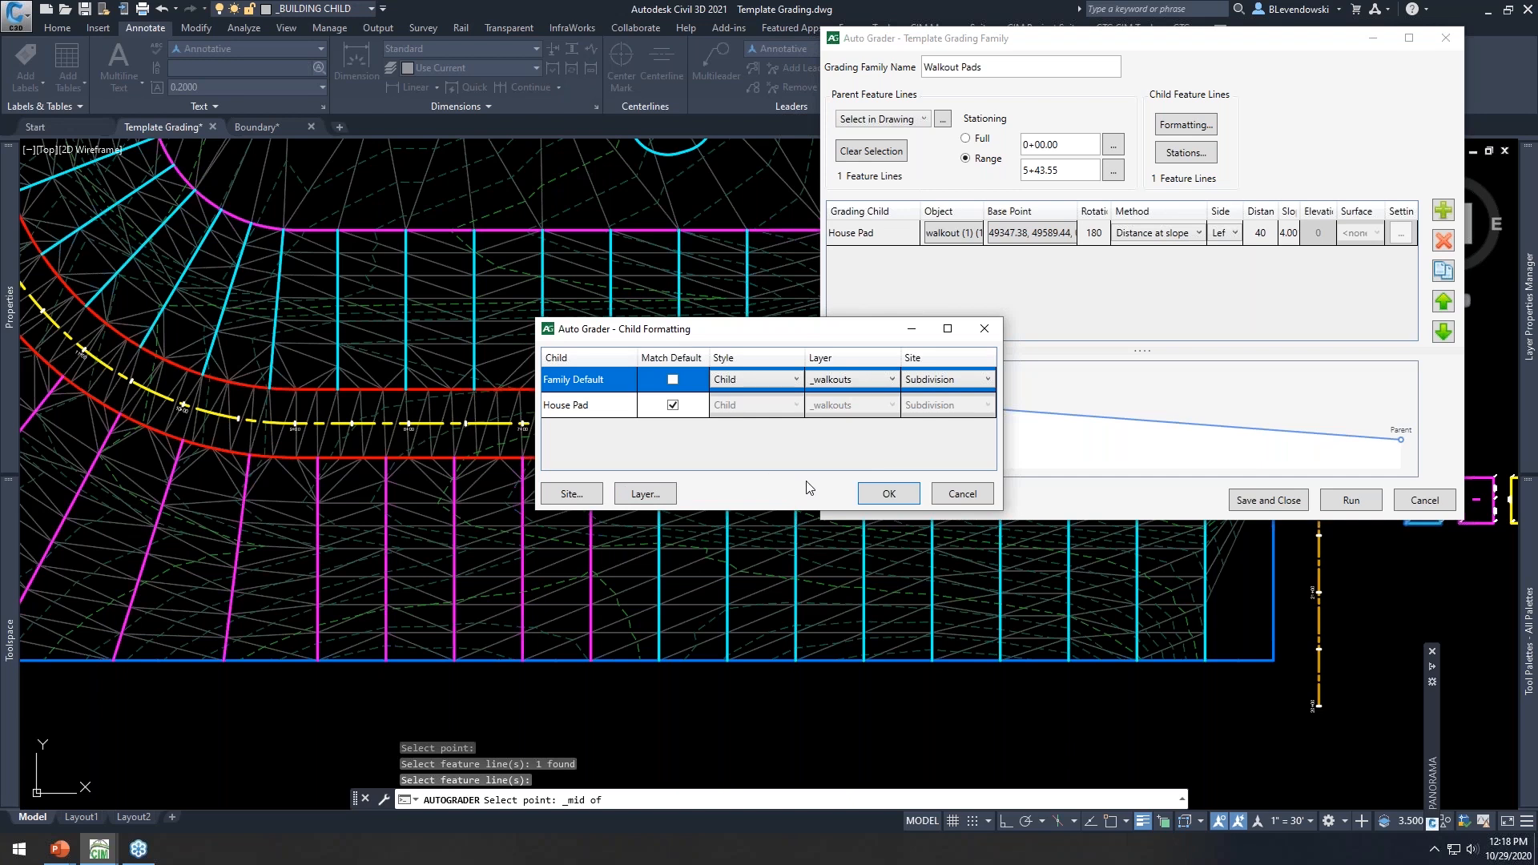
left_click(888, 494)
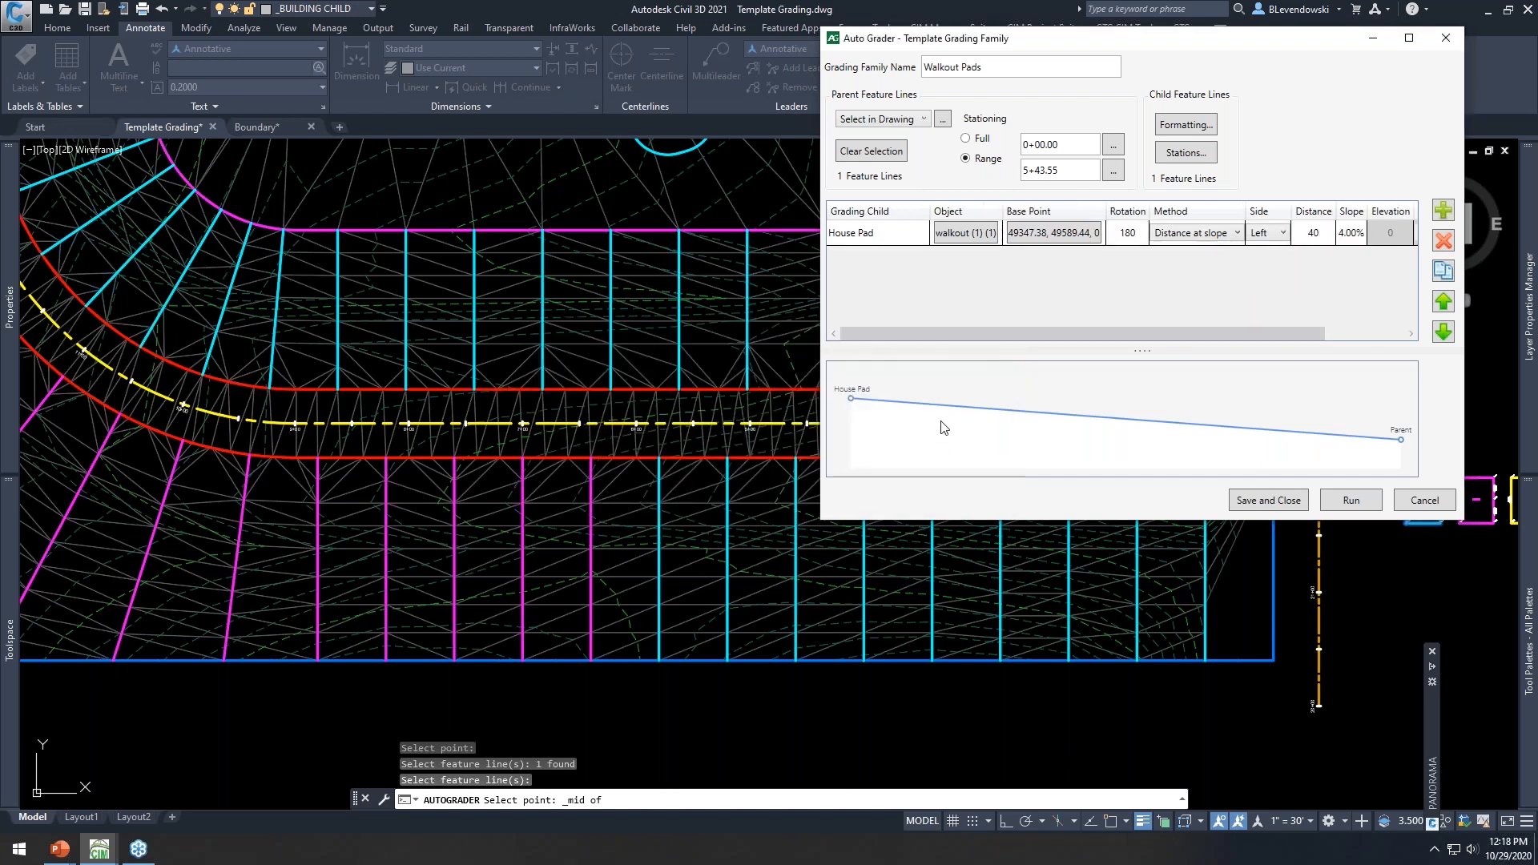
left_click(1275, 499)
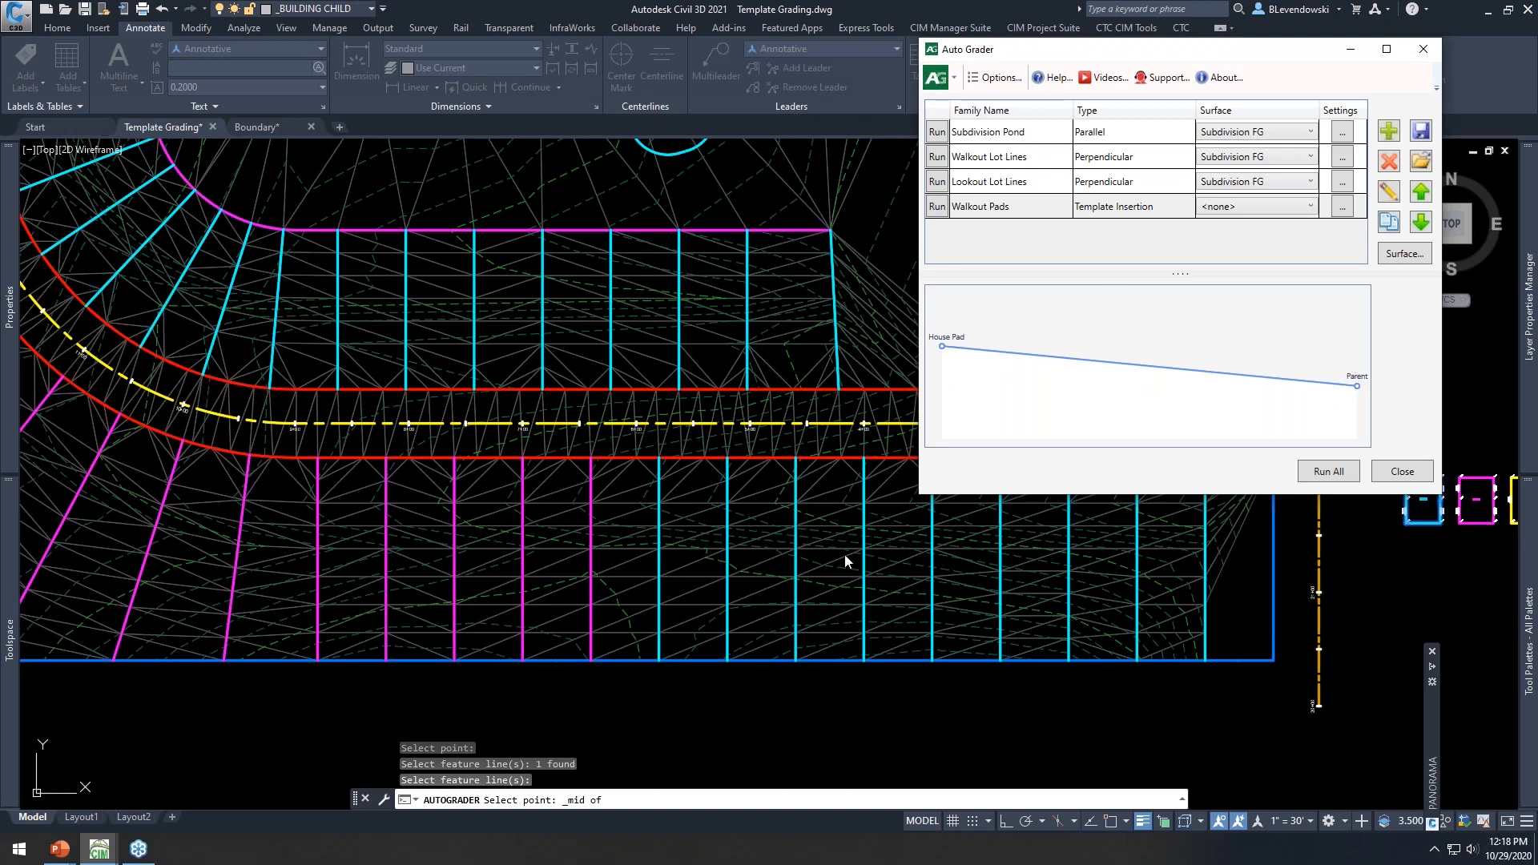
Assign the Walkout Pads family to the Subdivision FG surface and enable its supplementing distance factor
left_click(1264, 210)
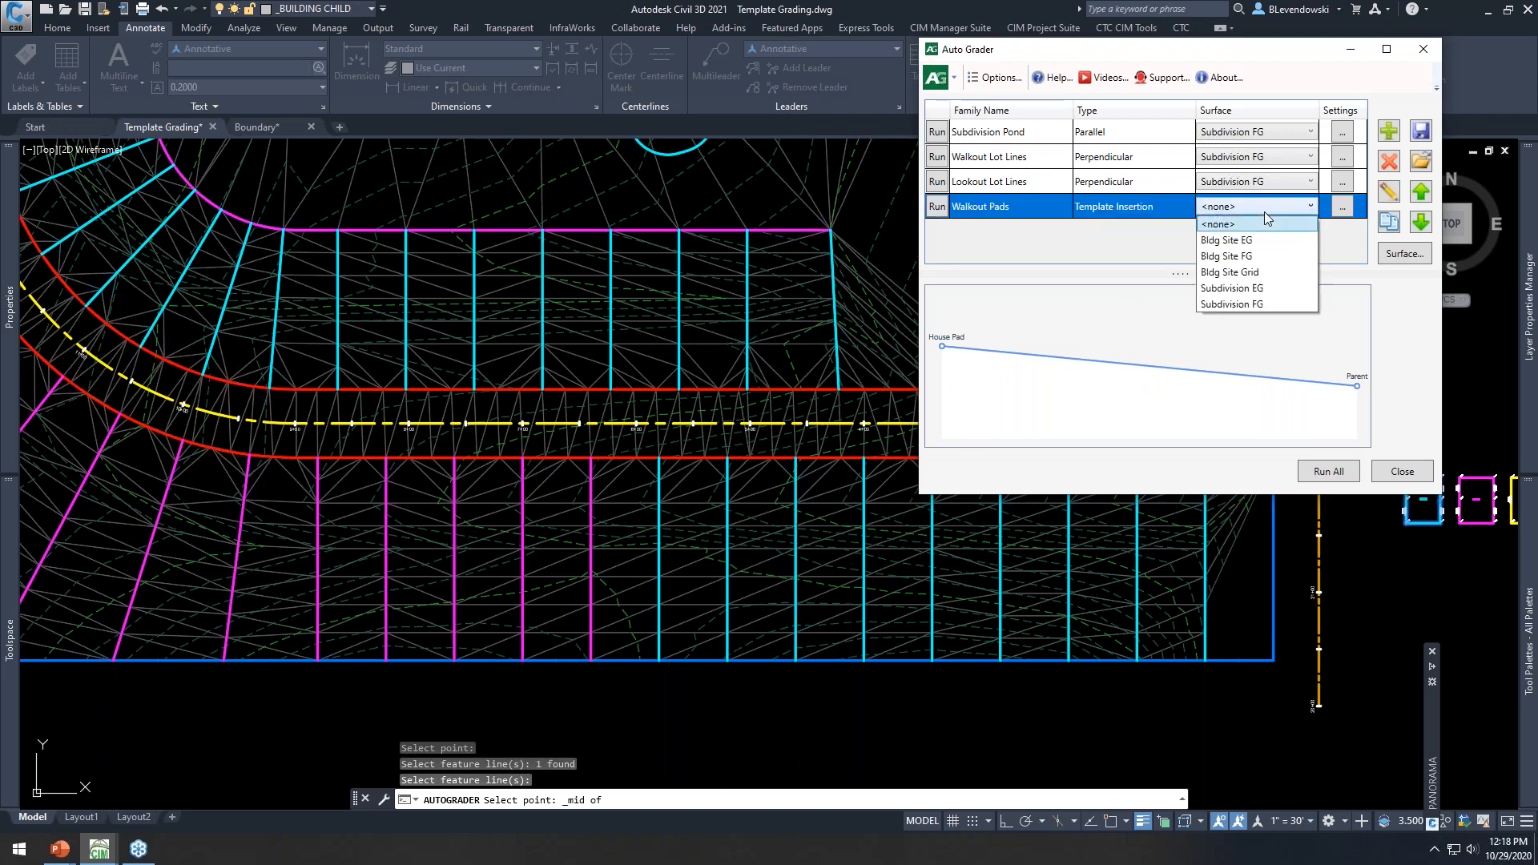
left_click(1249, 304)
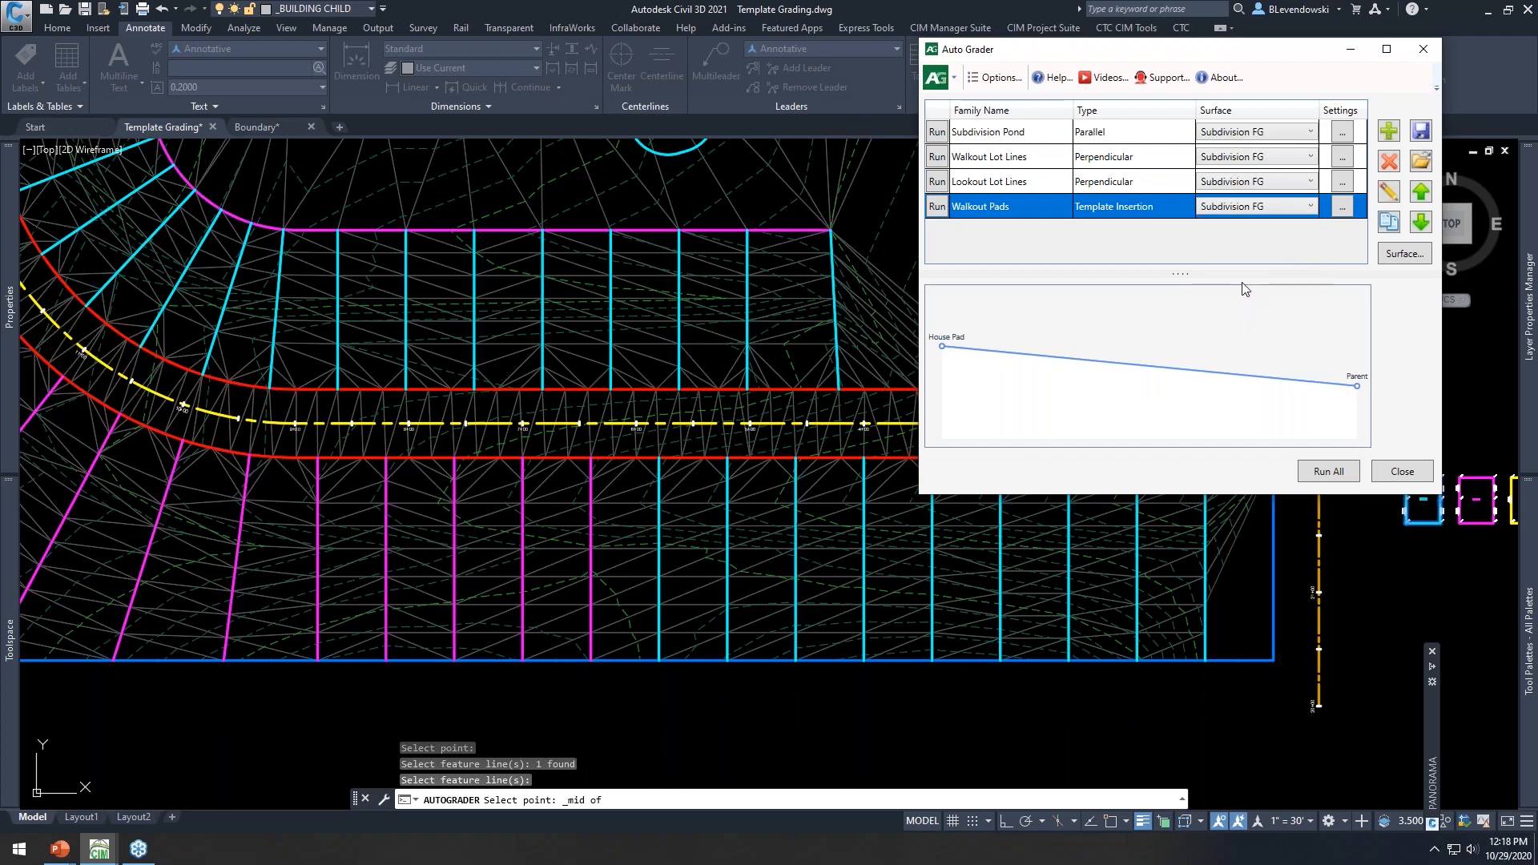
left_click(1343, 208)
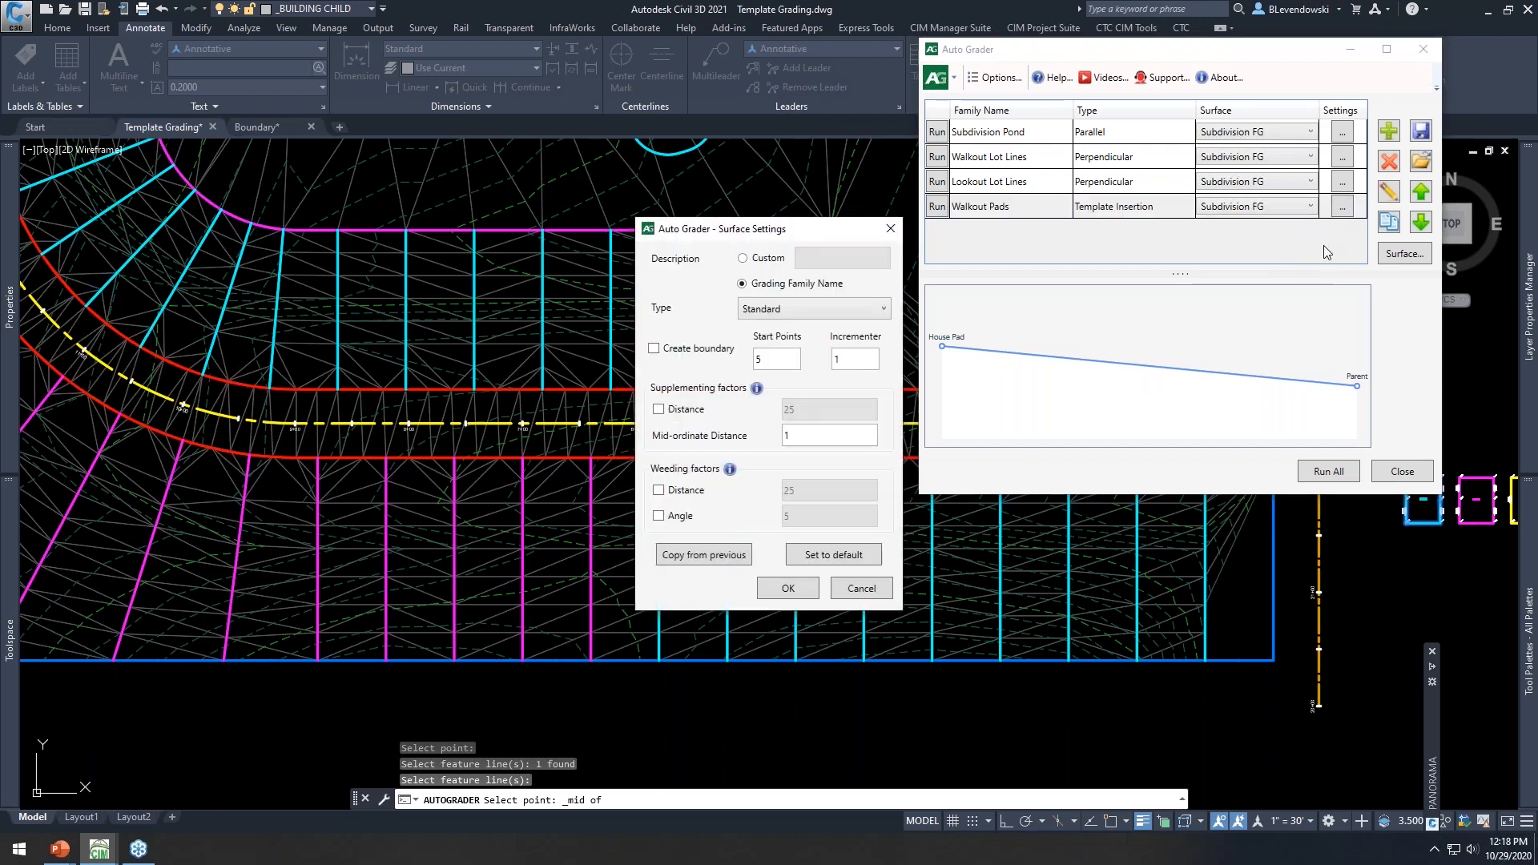
left_click(699, 417)
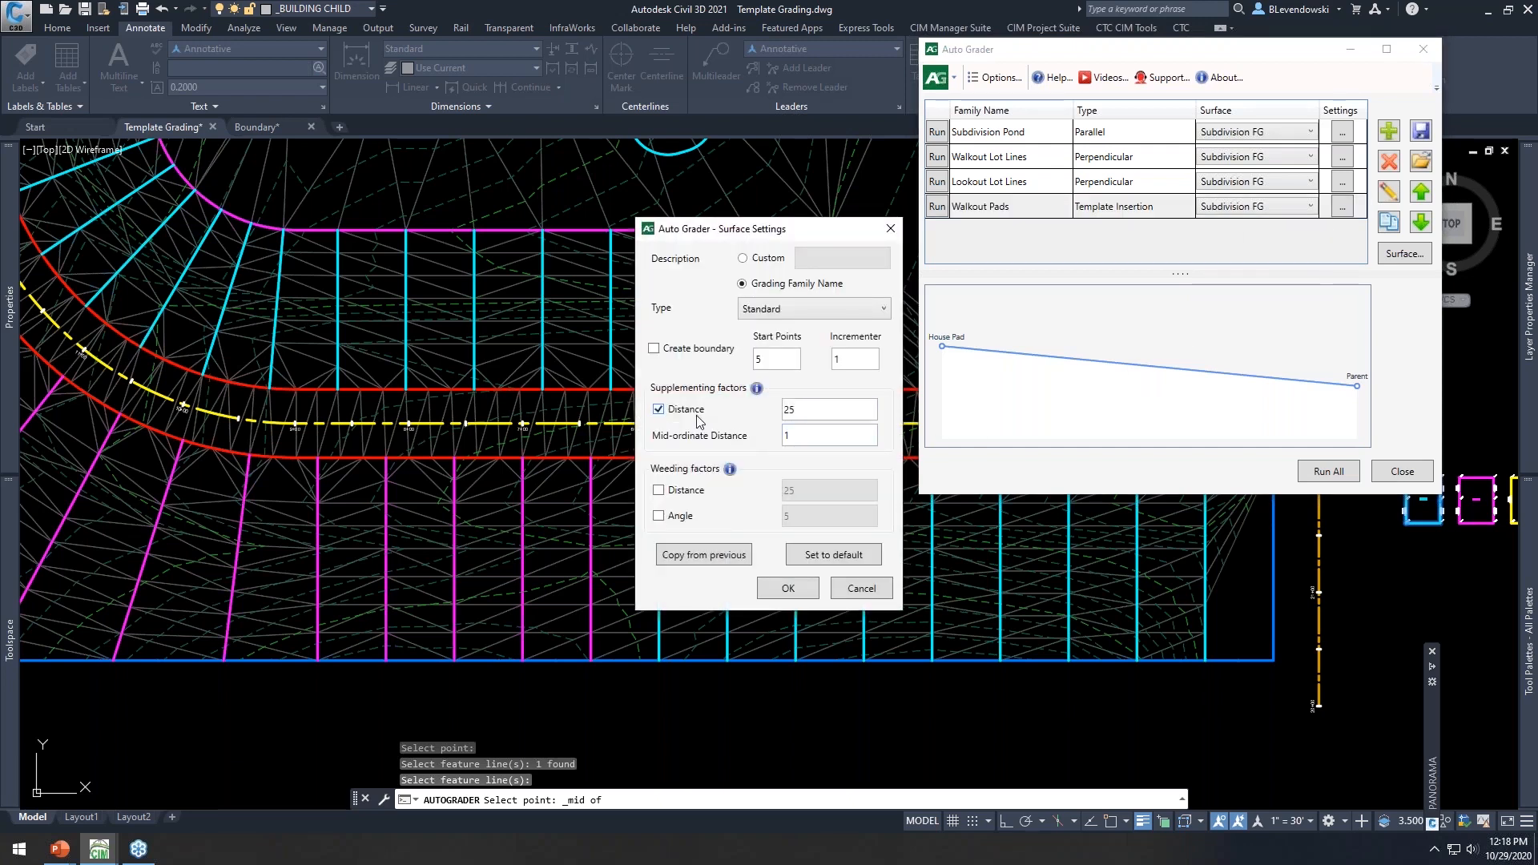
left_click(818, 413)
left_click(791, 589)
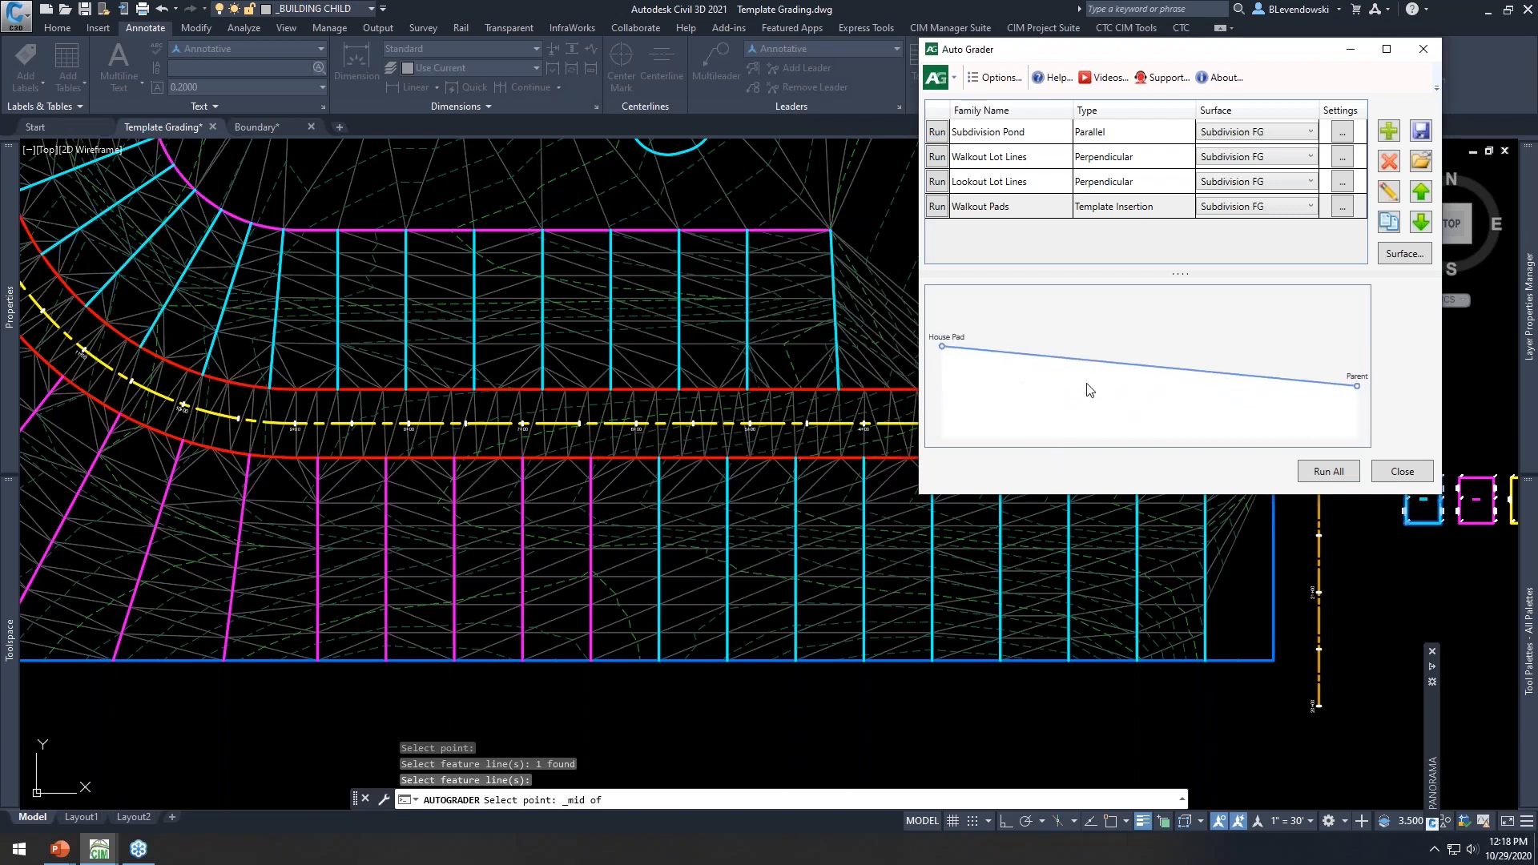
Run the Walkout Pads family to insert the house pads between the lot lines, and close Auto Grader
left_click_drag(1160, 50, 258, 82)
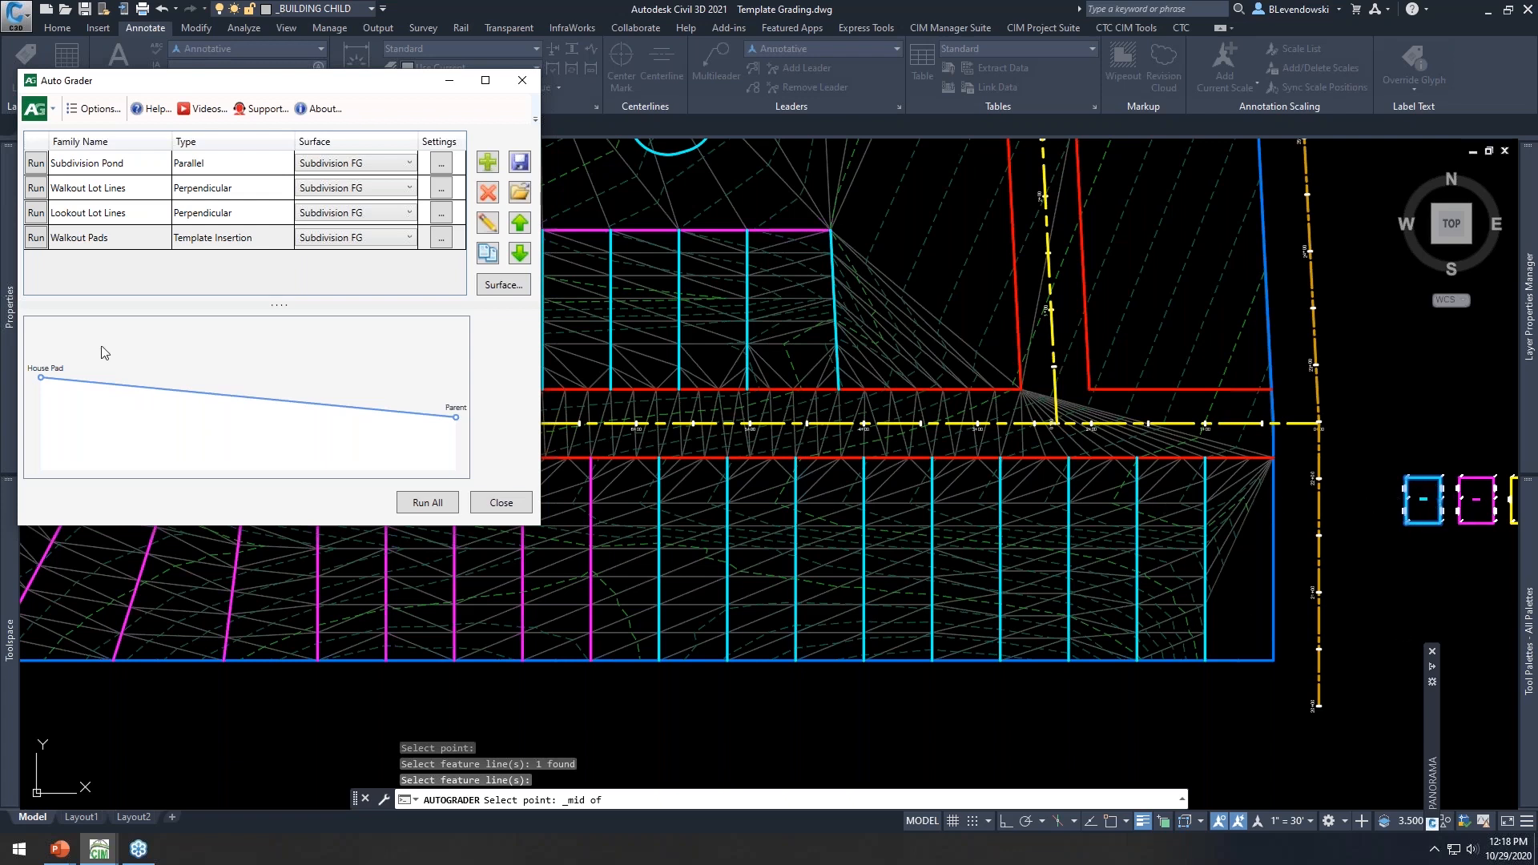
left_click(36, 239)
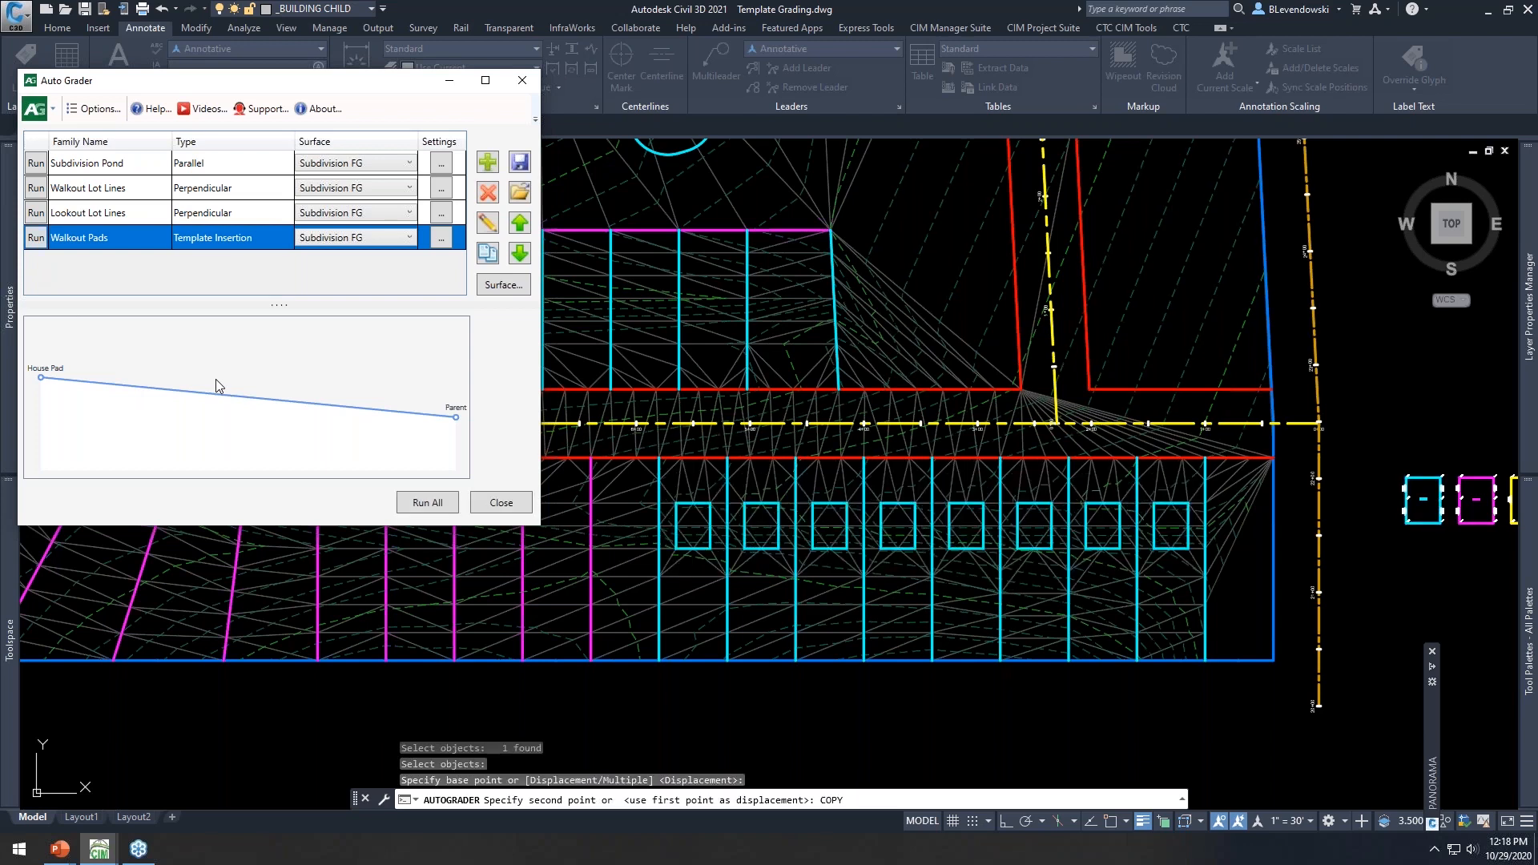
left_click(500, 503)
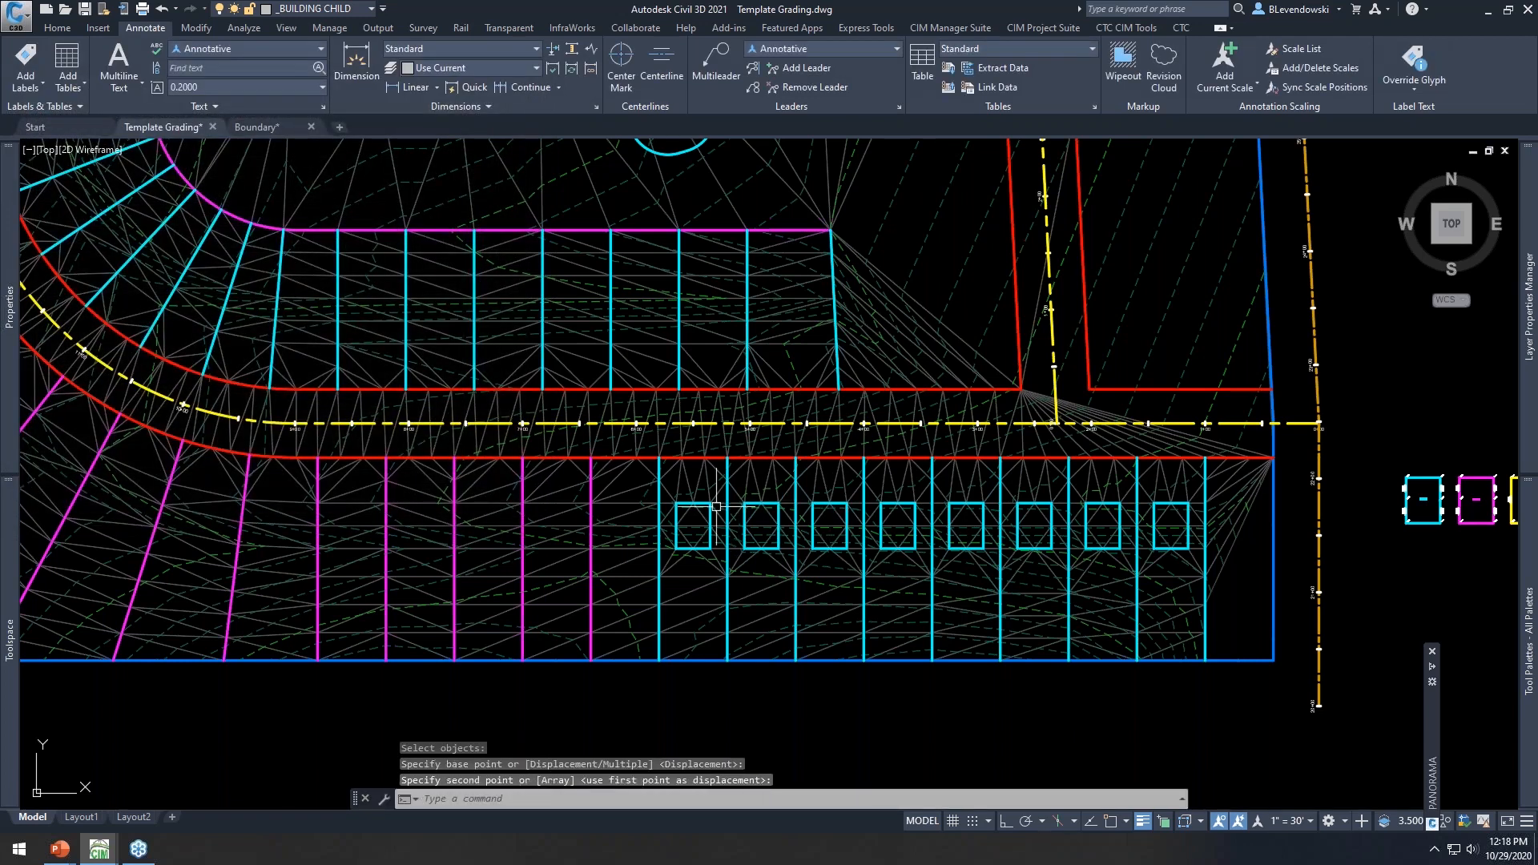
Examine how the Subdivision FG surface triangulates around the inserted house pads
scroll(716, 507, "up", 6)
key("Escape")
key("Escape")
left_click(778, 422)
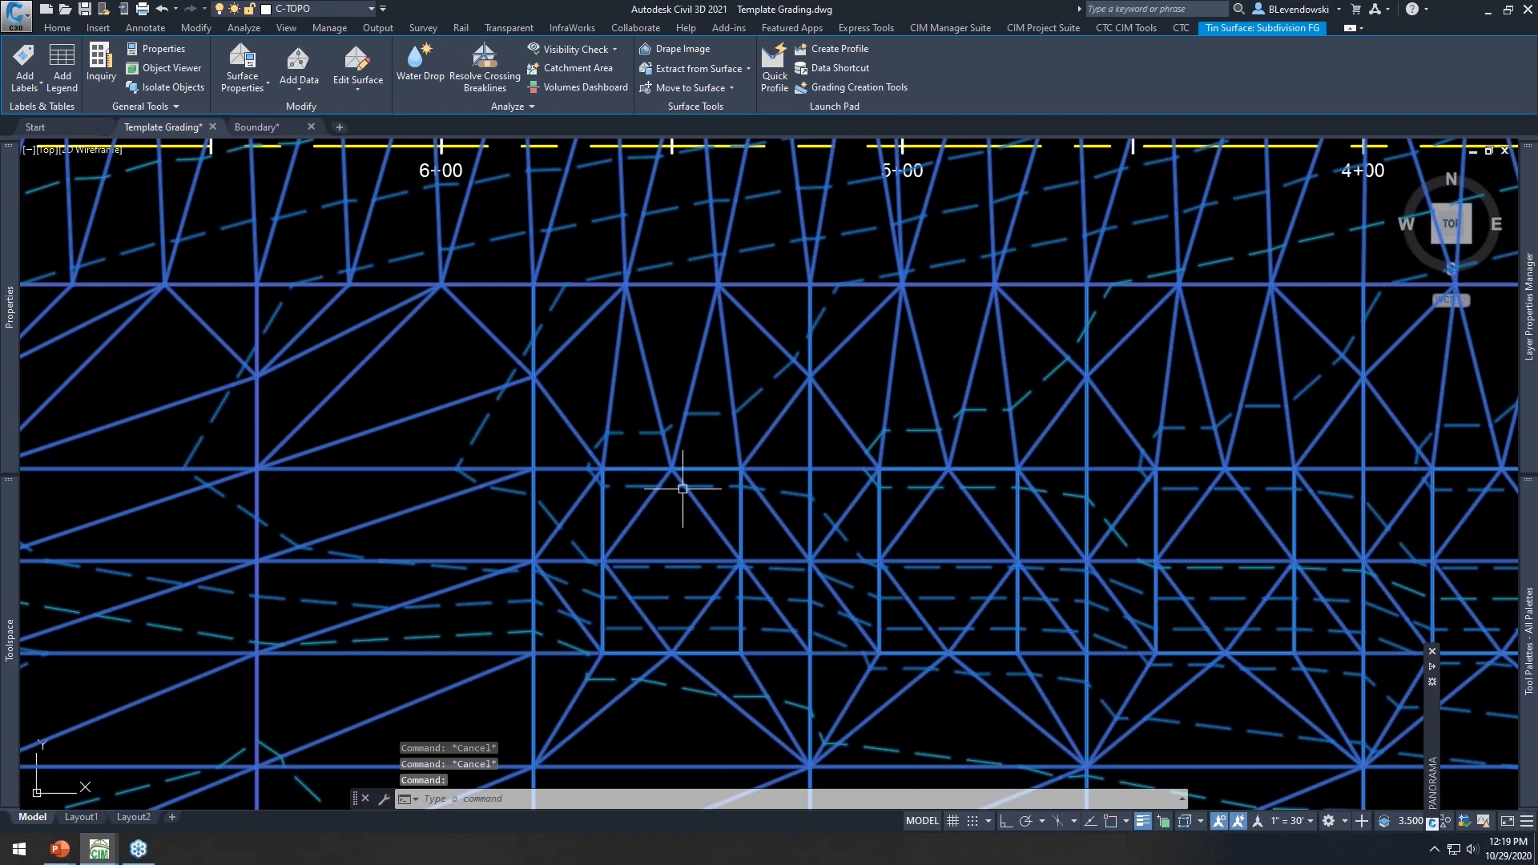
key("Escape")
Stretch the walkout template's lower edge straight down by its two bottom corners with Ortho on, lengthening the pad
scroll(681, 533, "down", 4)
middle_click_drag(1060, 579, 685, 537)
middle_click_drag(1068, 548, 796, 556)
scroll(1186, 511, "up", 4)
left_click(1203, 485)
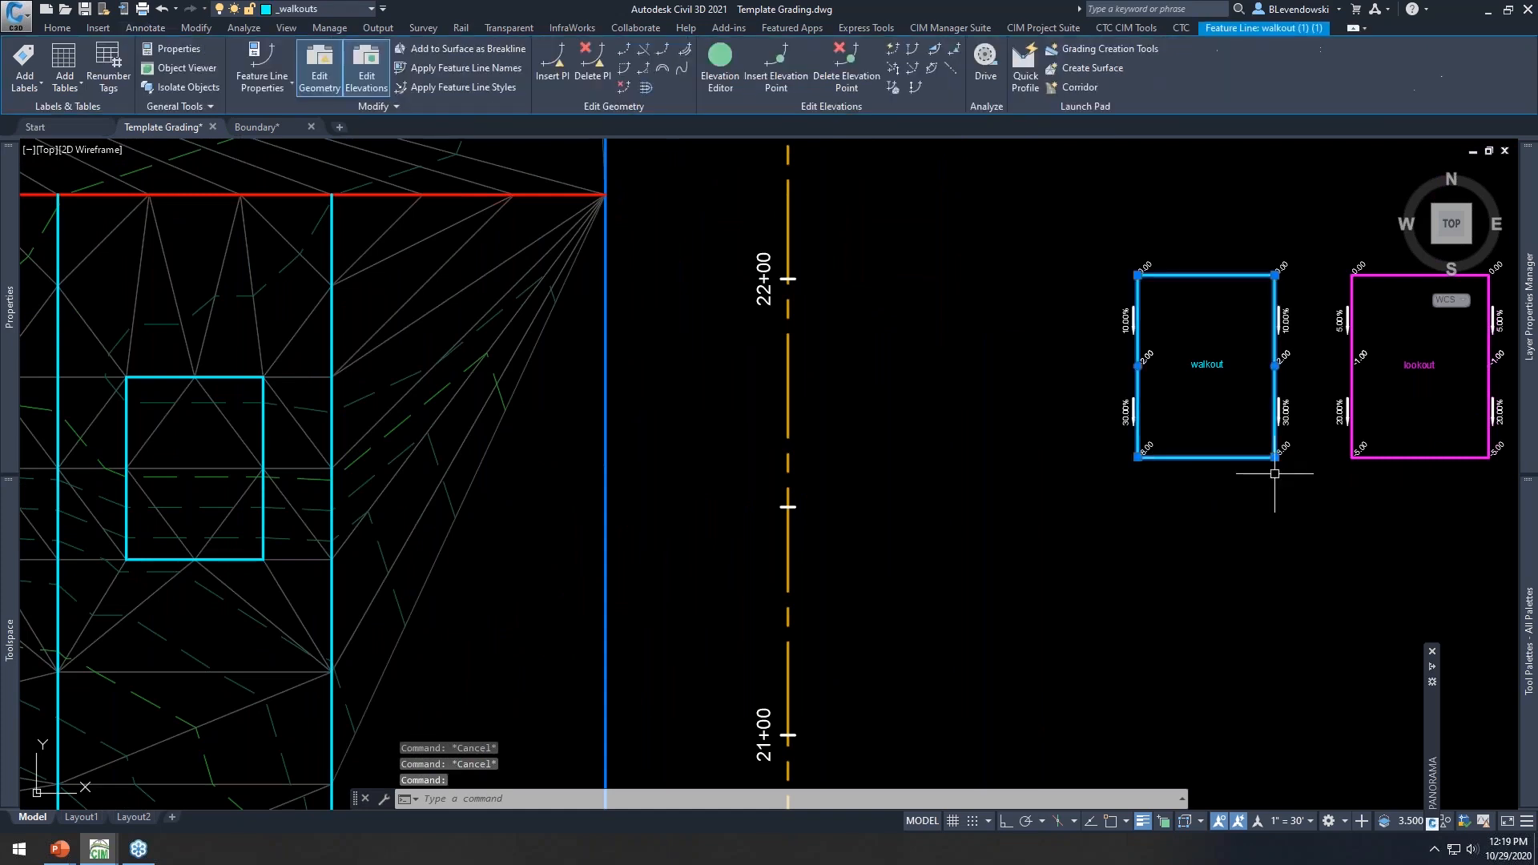
scroll(1298, 433, "up", 4)
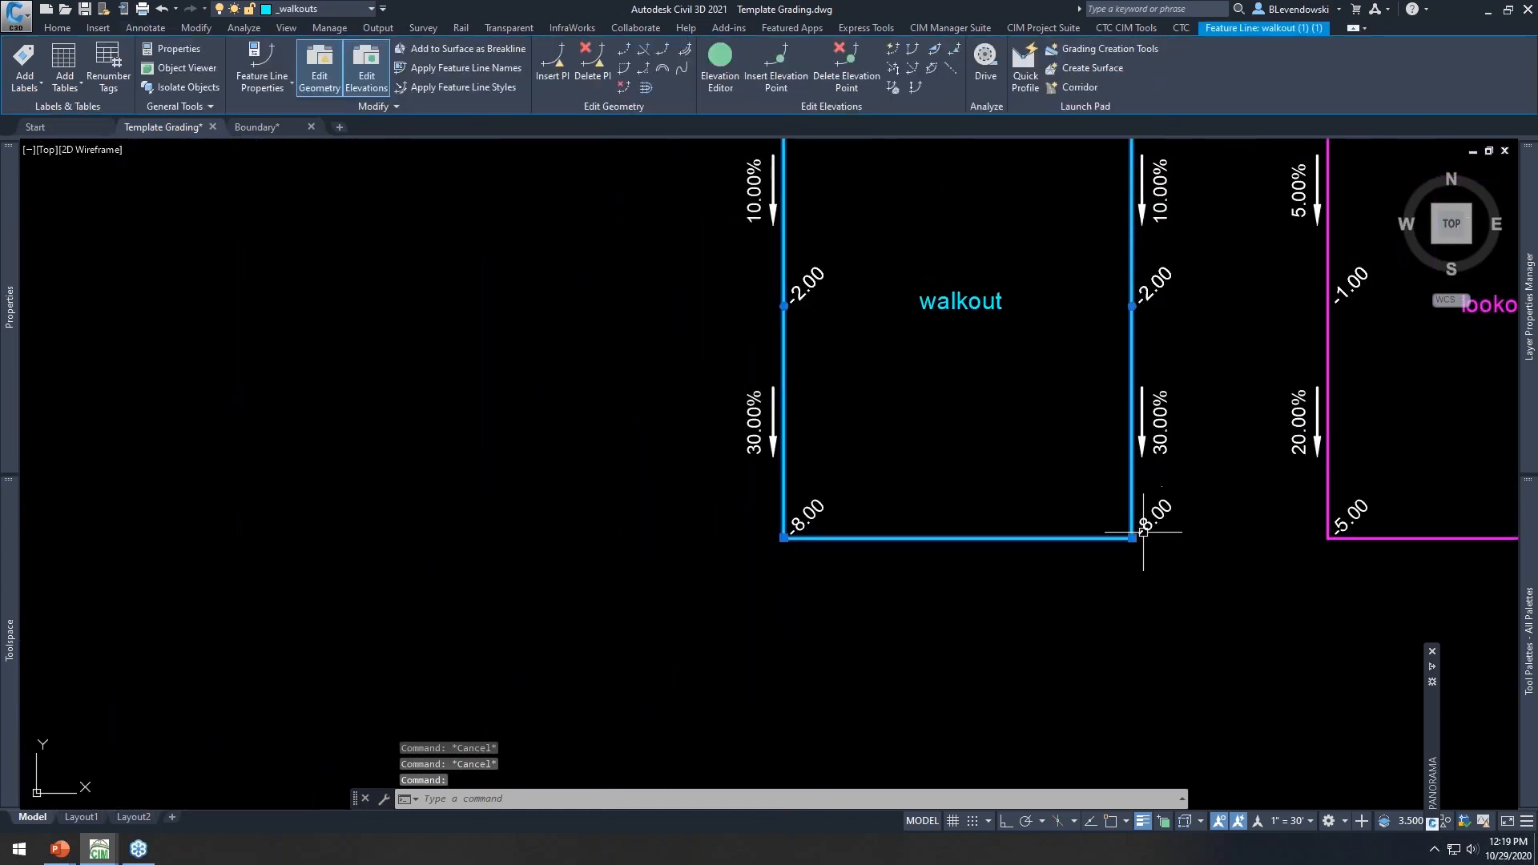
left_click(1132, 538, "shift")
left_click(784, 537, "shift")
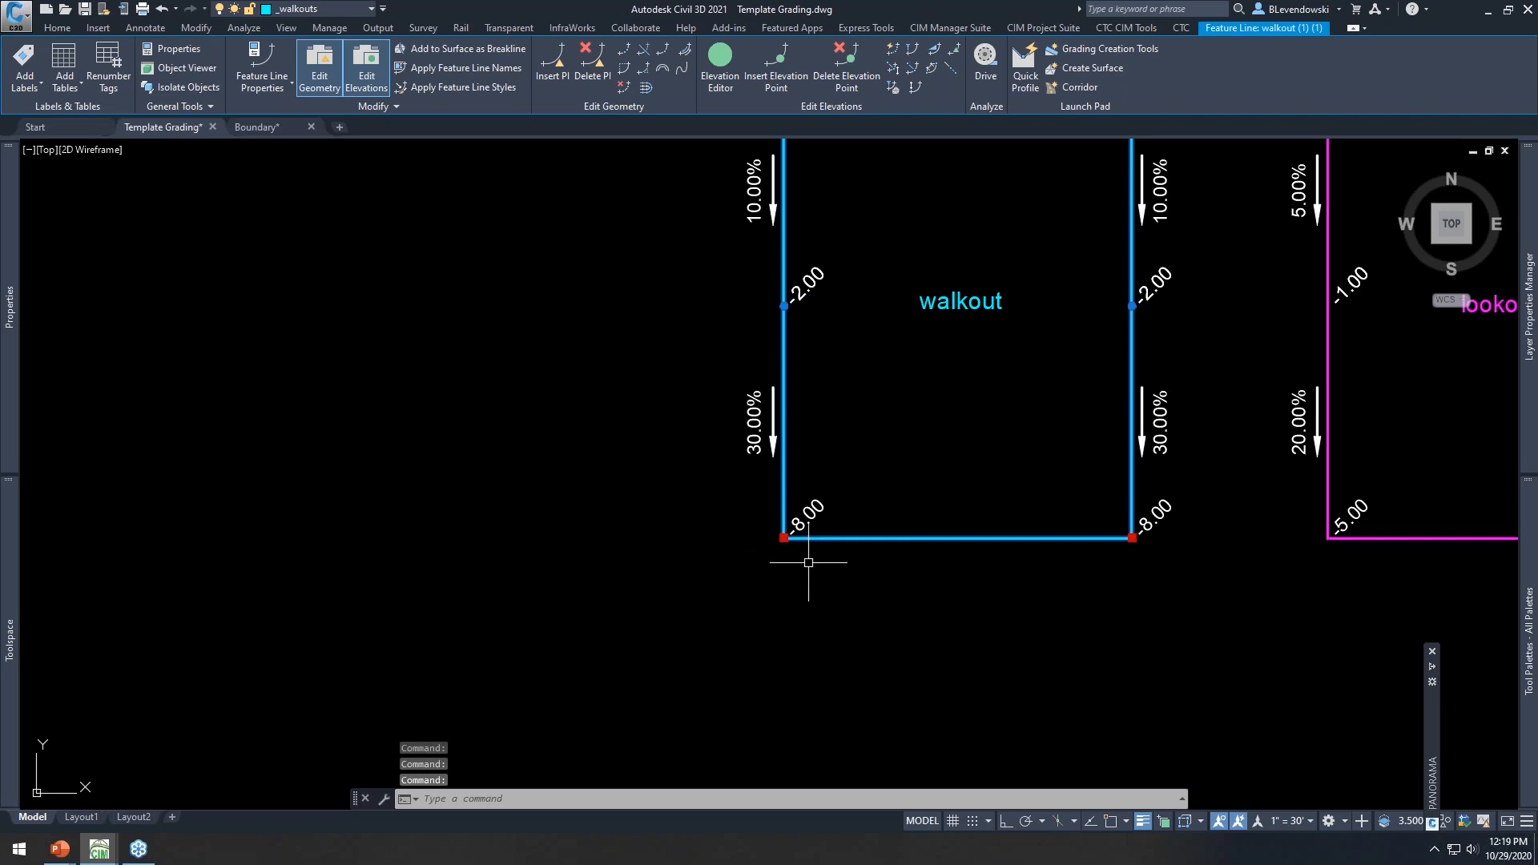
left_click(1132, 538)
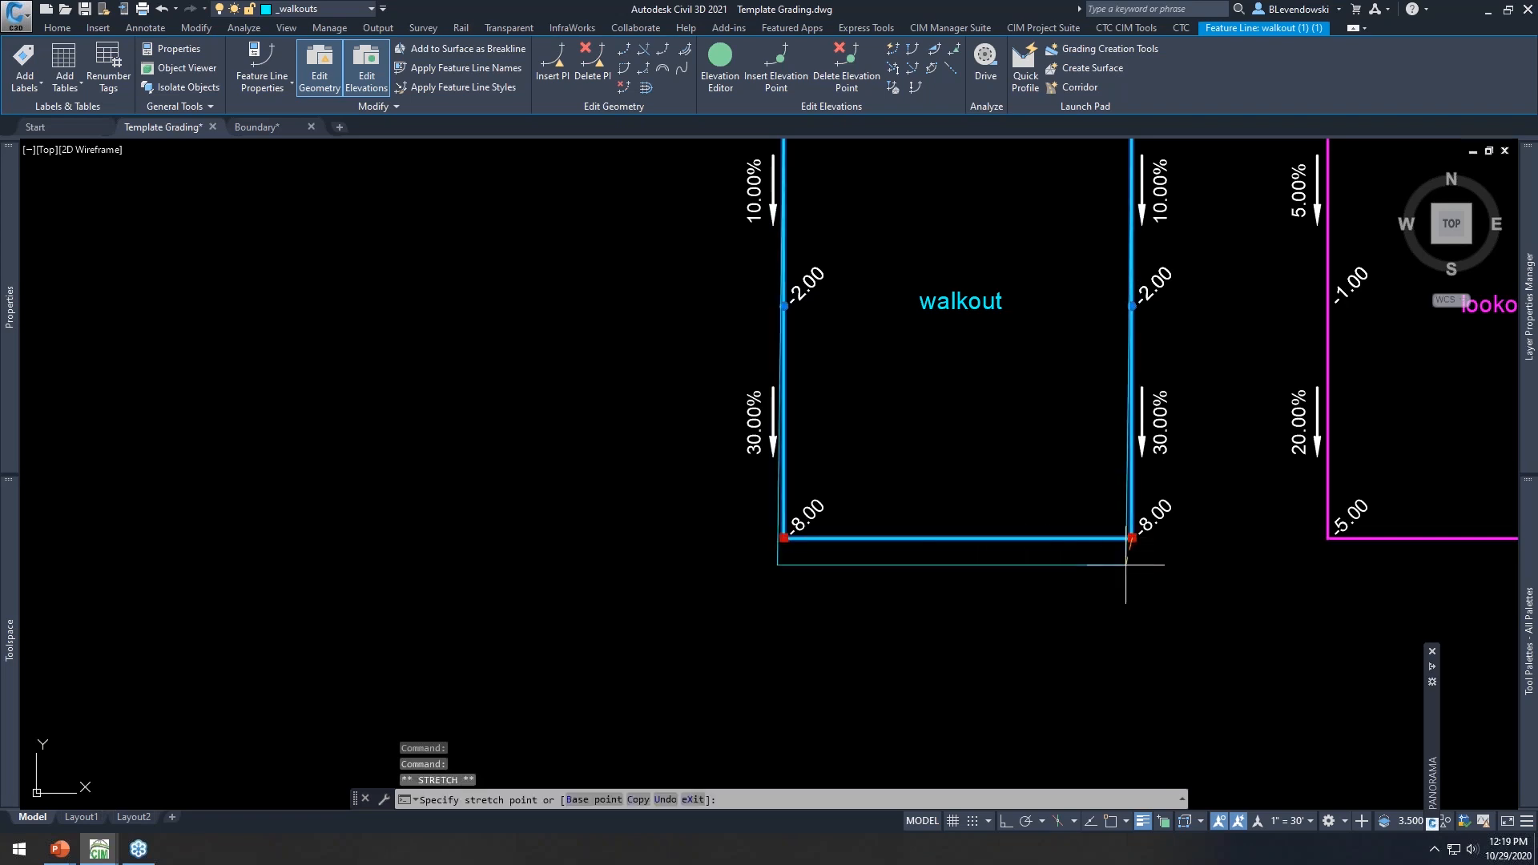
key("F8")
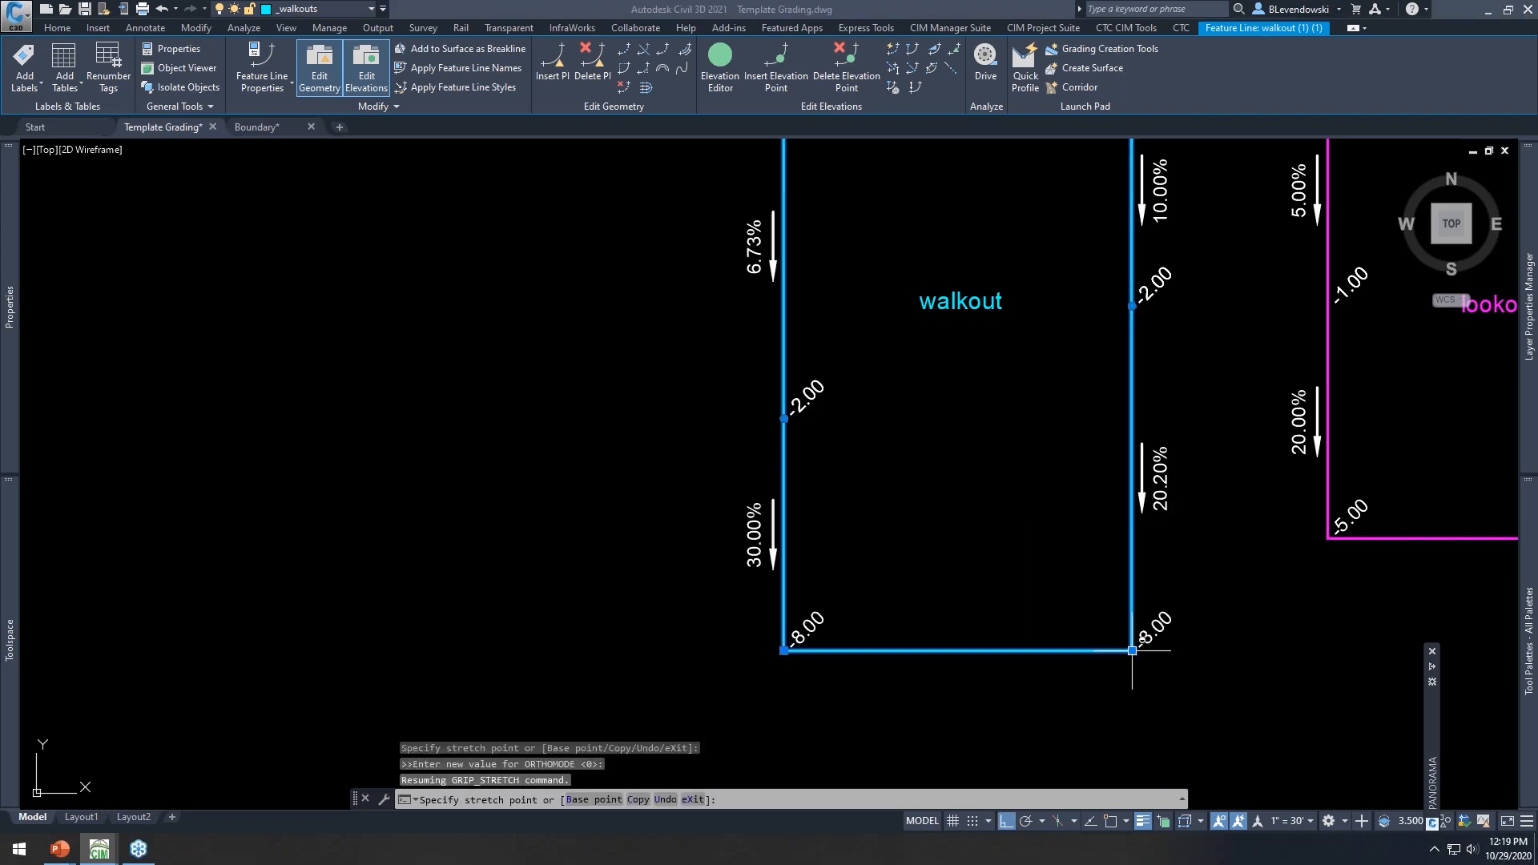
scroll(1226, 560, "down", 6)
key("Escape")
key("Escape")
key("Escape")
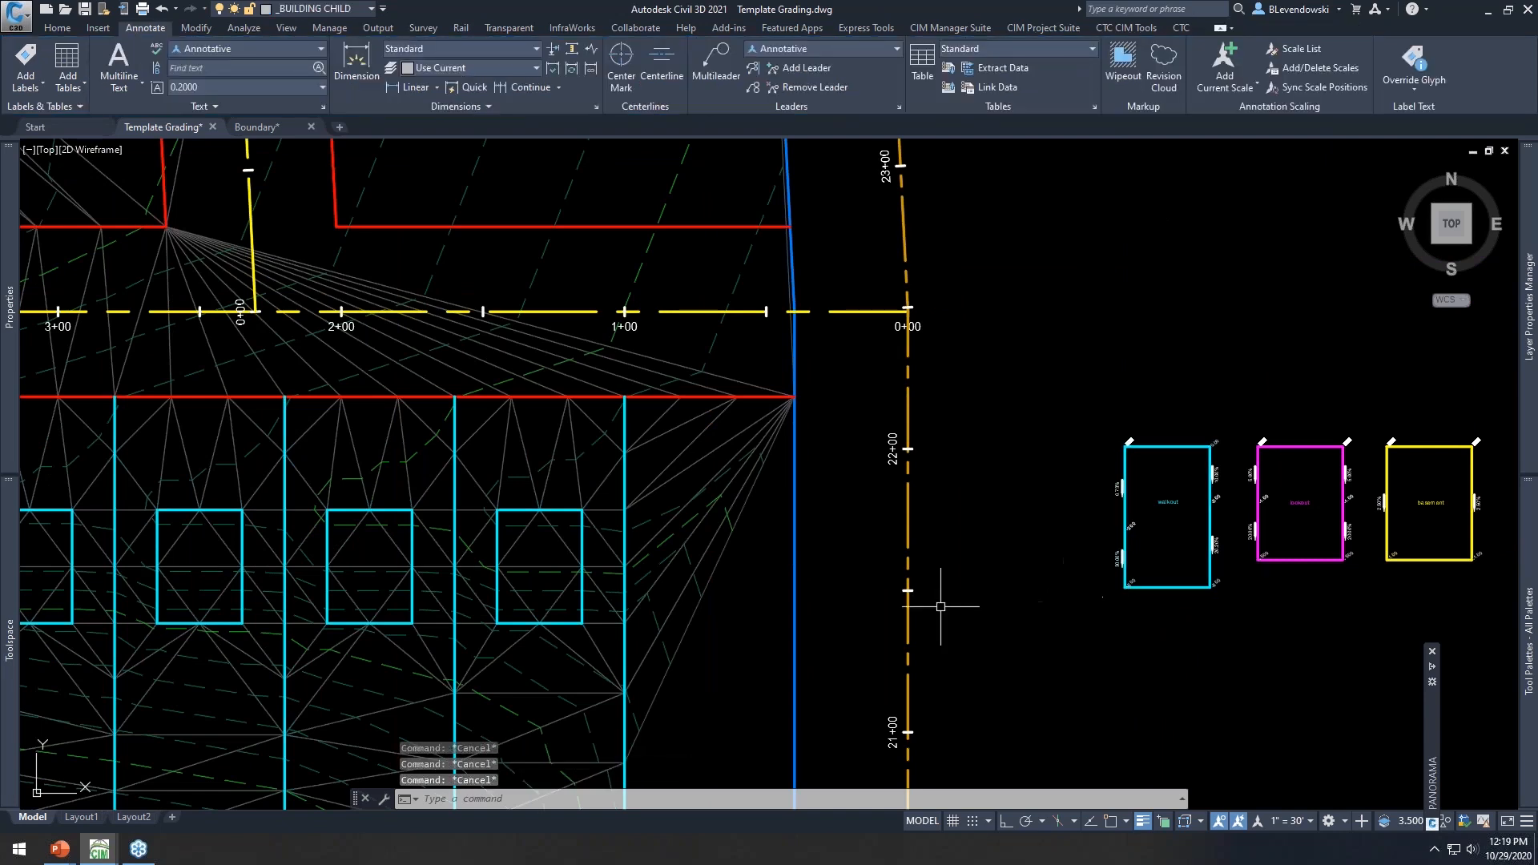
scroll(940, 606, "down", 2)
mouse_move(732, 590)
middle_mouse_down()
mouse_move(978, 550)
mouse_move(1128, 571)
mouse_move(1126, 588)
middle_mouse_up()
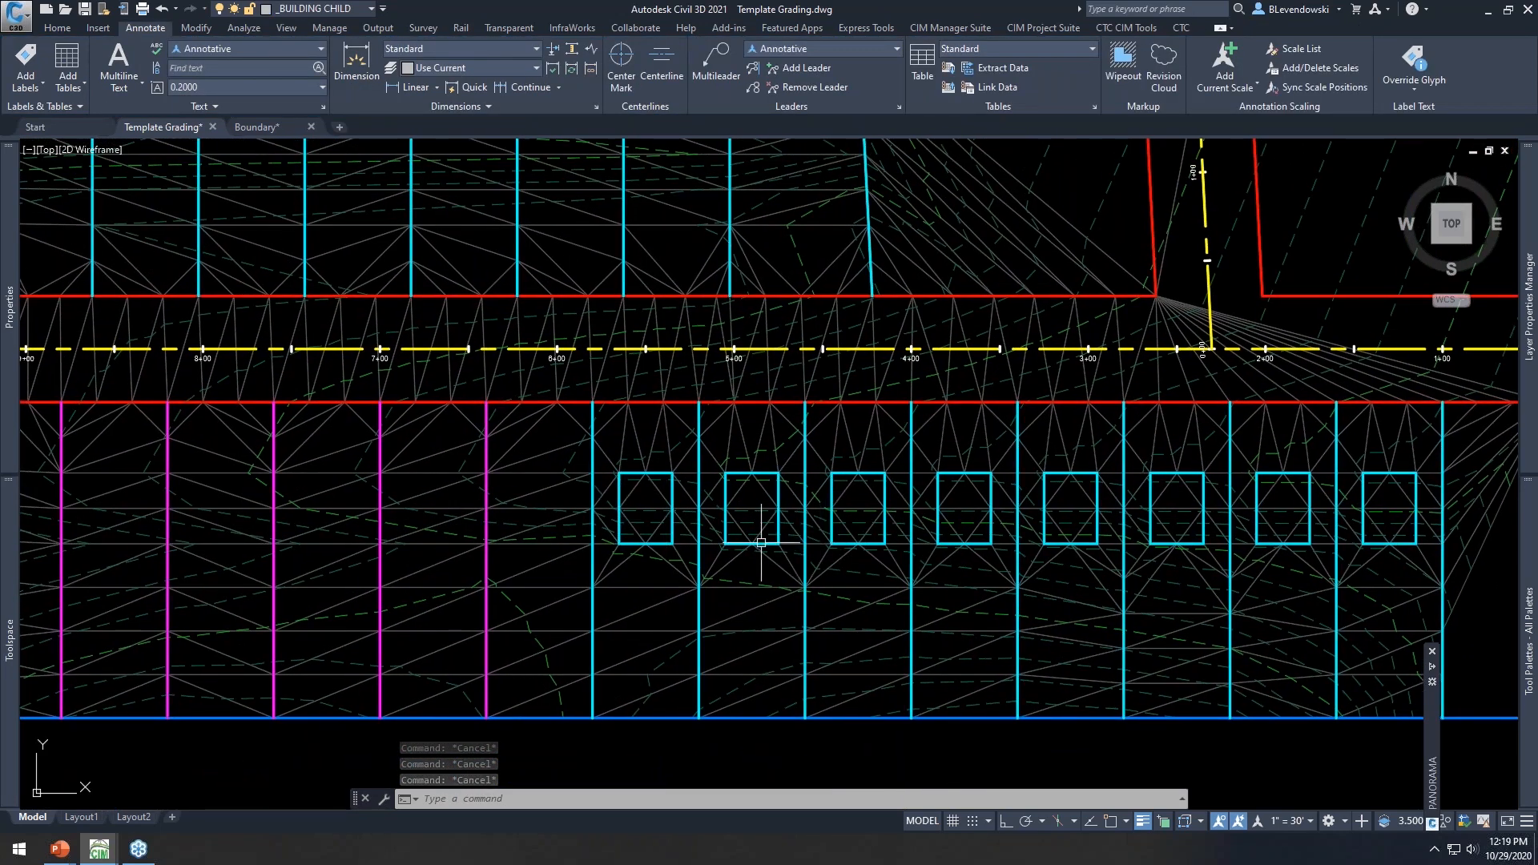
Rerun the Walkout Pads family in Auto Grader to update the inserted house pads from the edited template, and close the dialog
type("a")
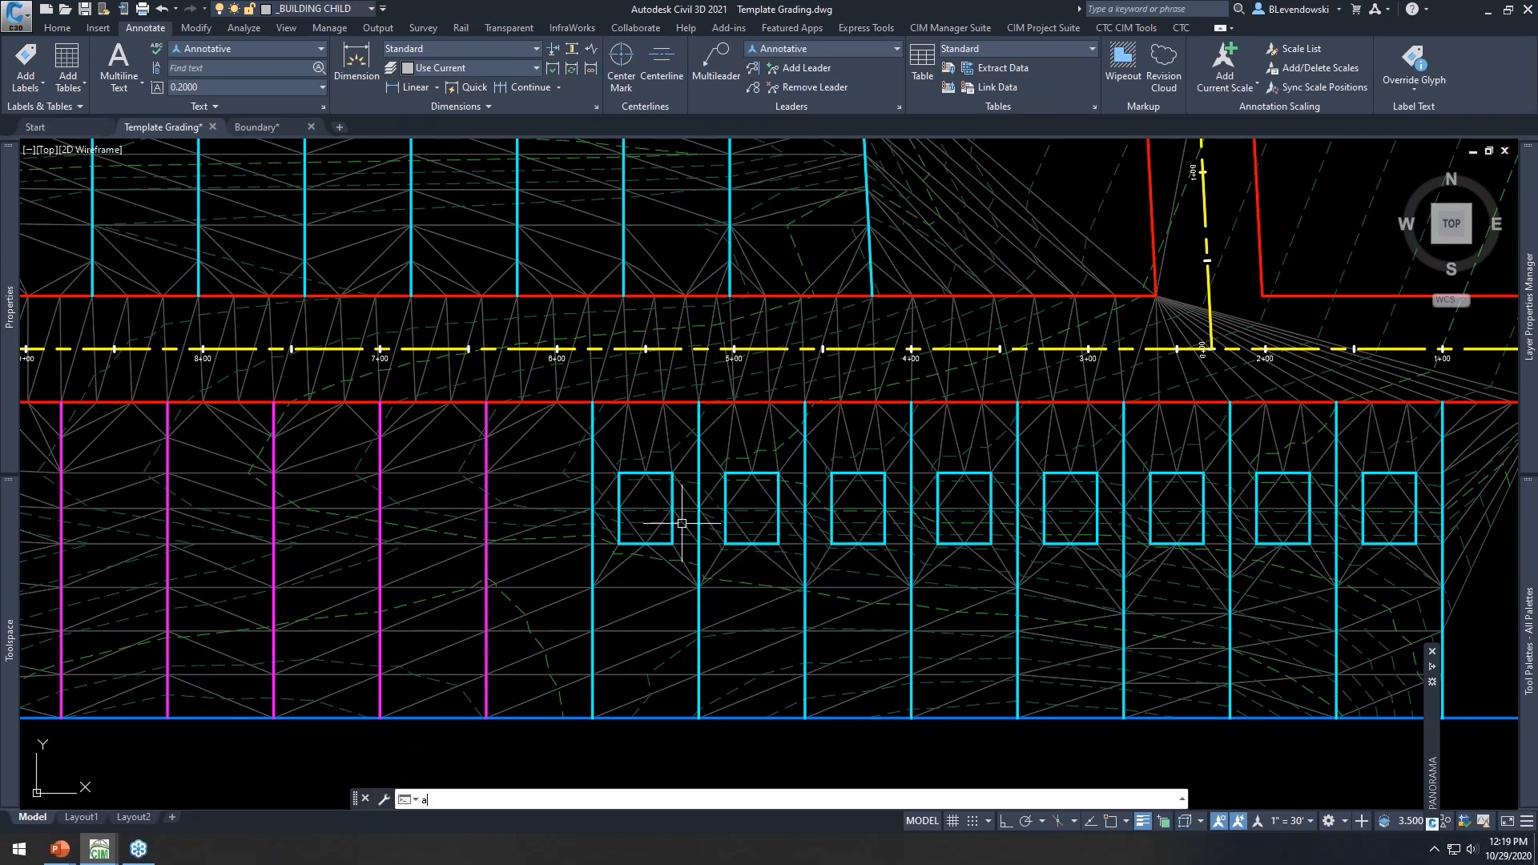
type("utog")
key("Return")
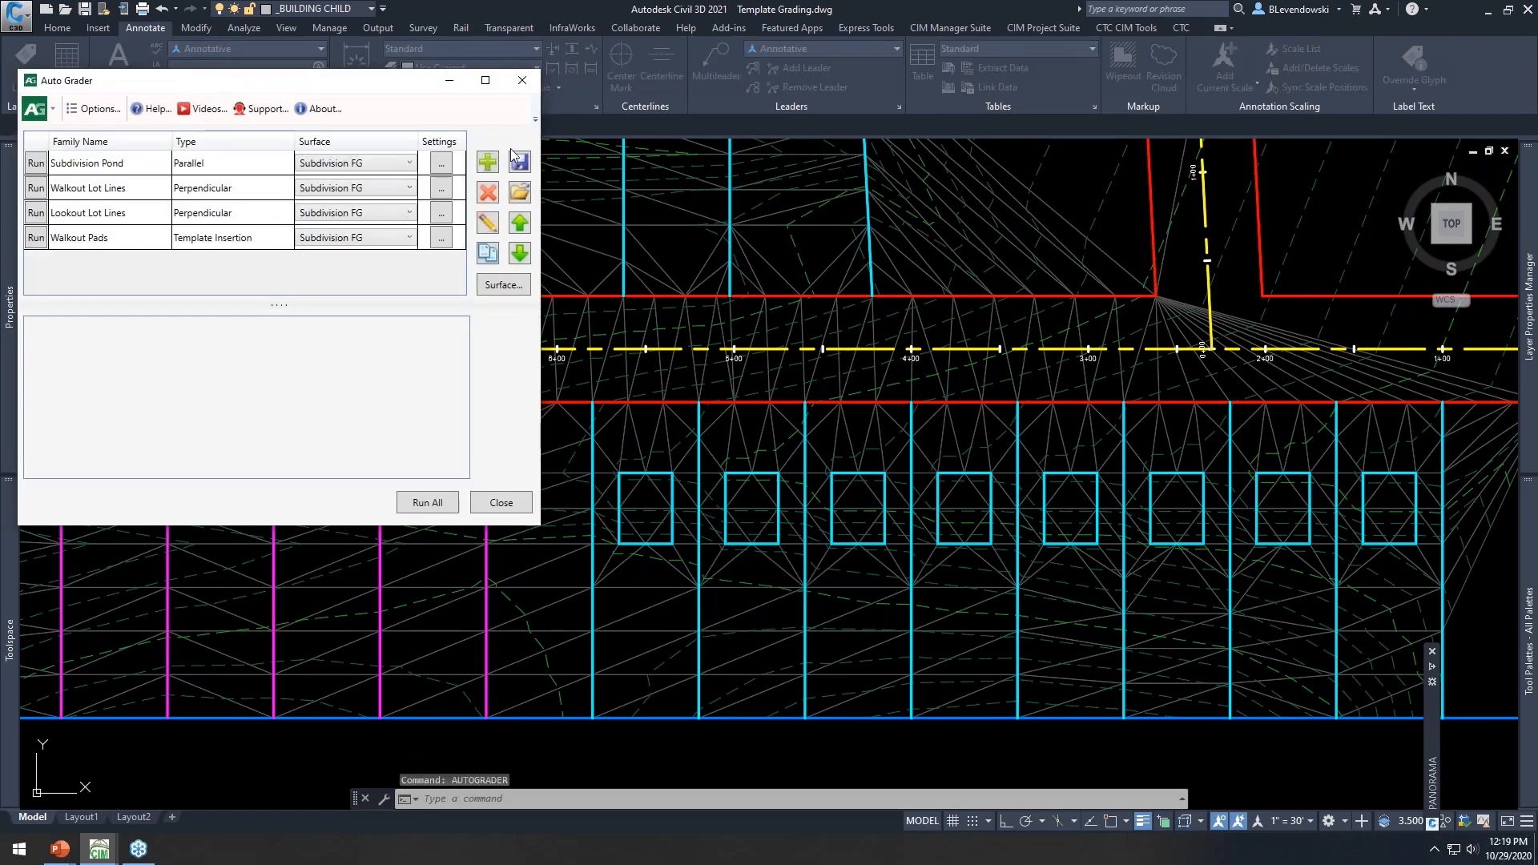
left_click(35, 238)
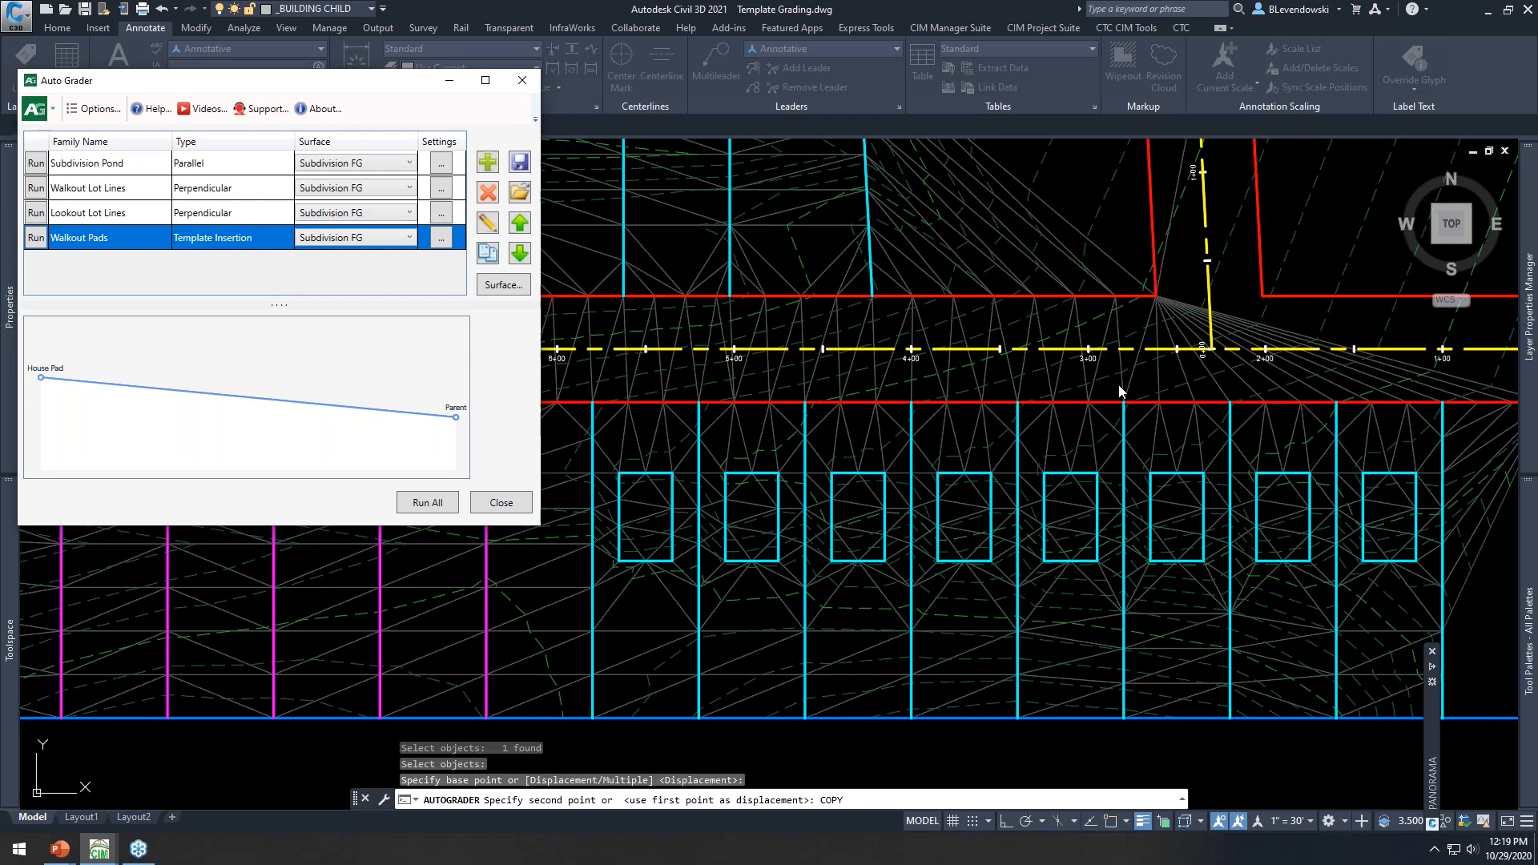
left_click_drag(409, 81, 1054, 105)
left_click(1109, 518)
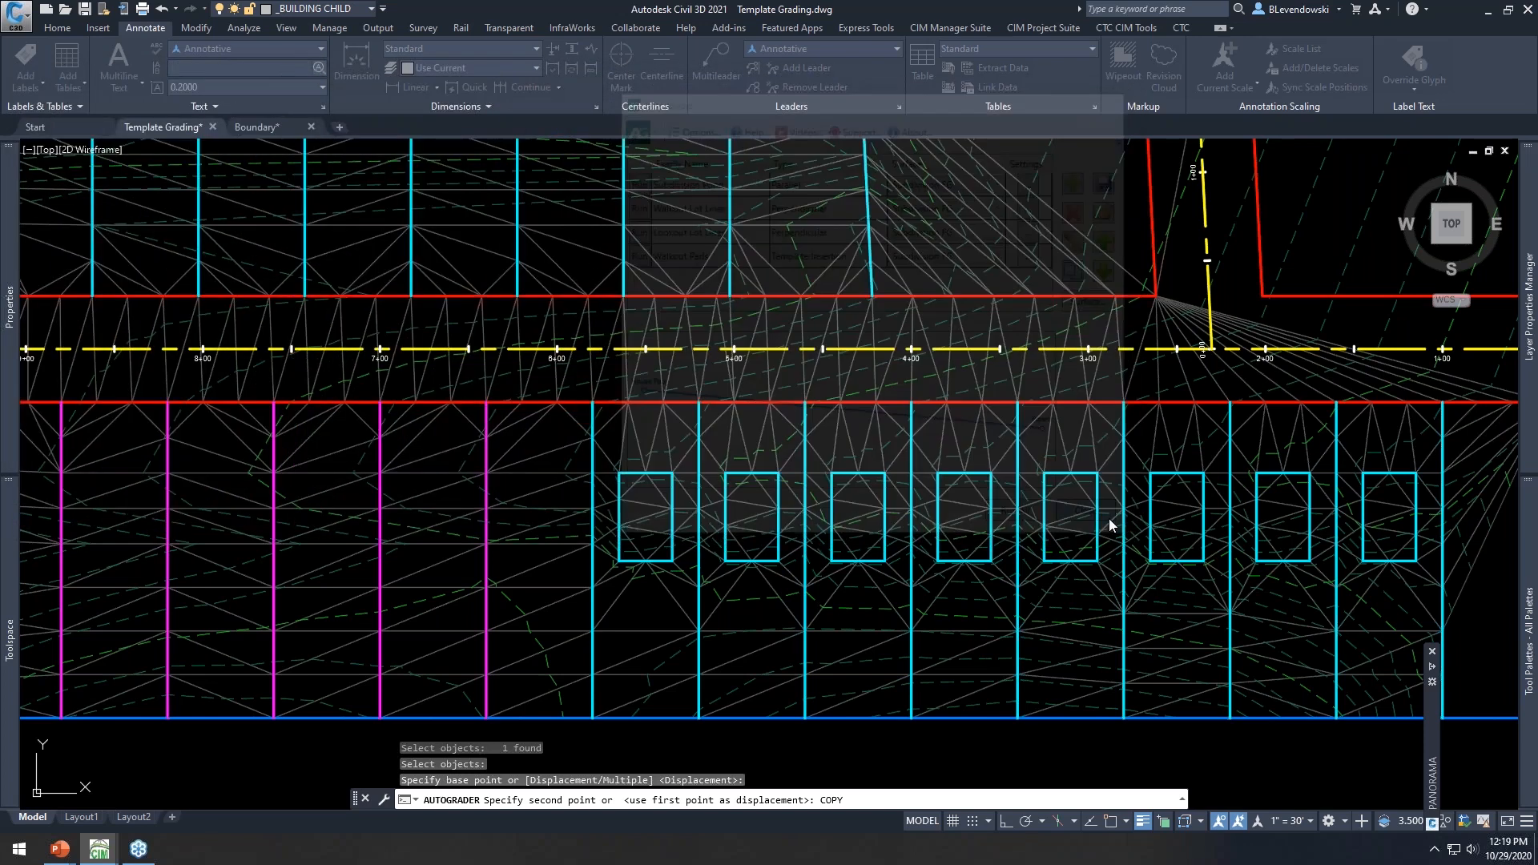
Examine the magenta lookout lot lines west of the walkout pads and around the road curve
scroll(573, 439, "down", 2)
mouse_move(504, 497)
middle_mouse_down()
mouse_move(986, 521)
mouse_move(986, 539)
mouse_move(837, 534)
mouse_move(835, 547)
middle_mouse_up()
key("Escape")
key("Escape")
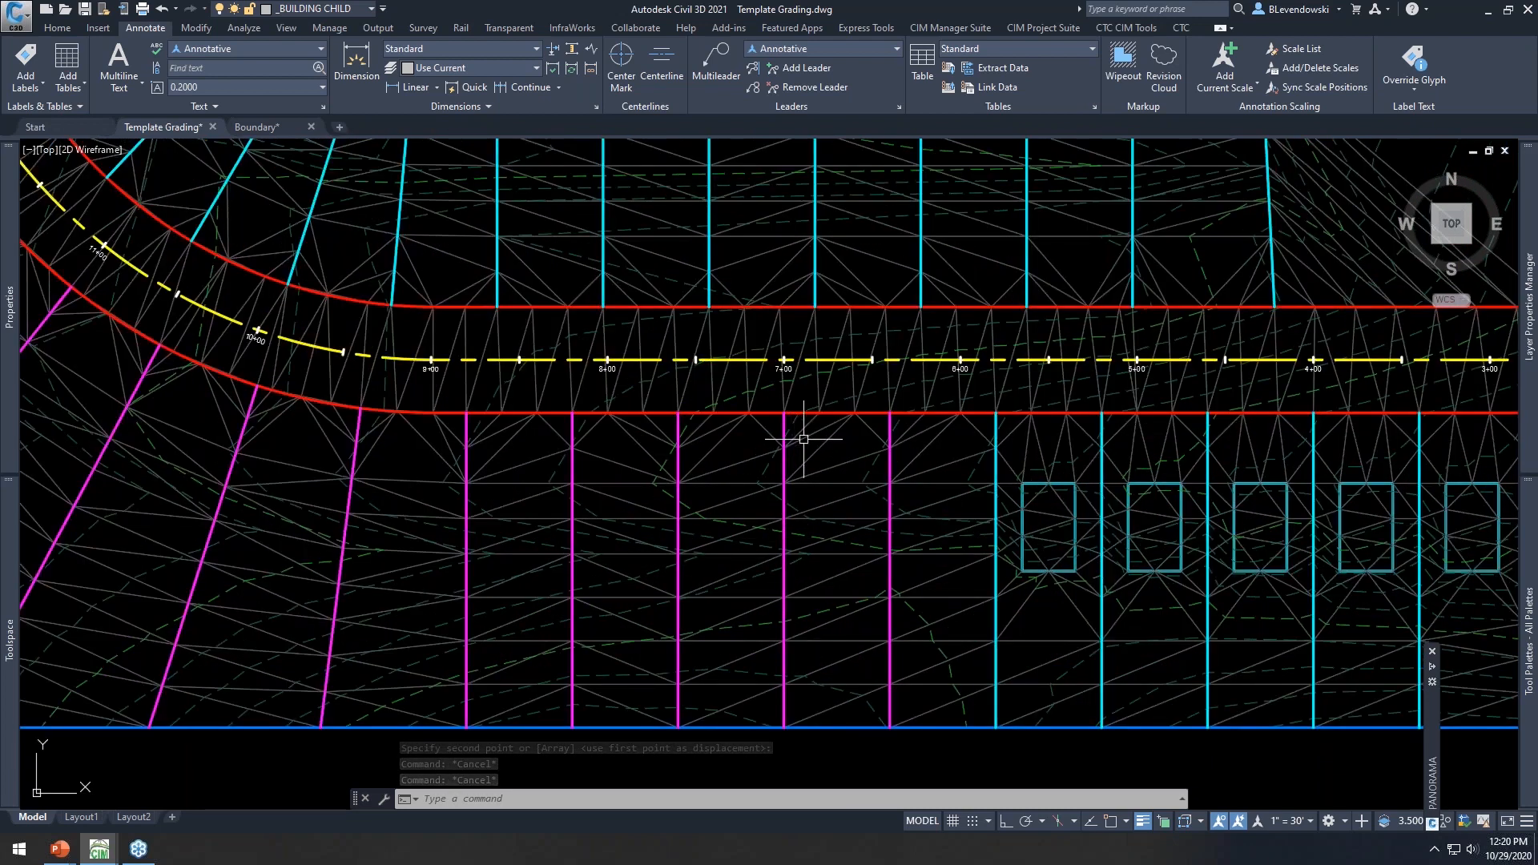
left_click(785, 466)
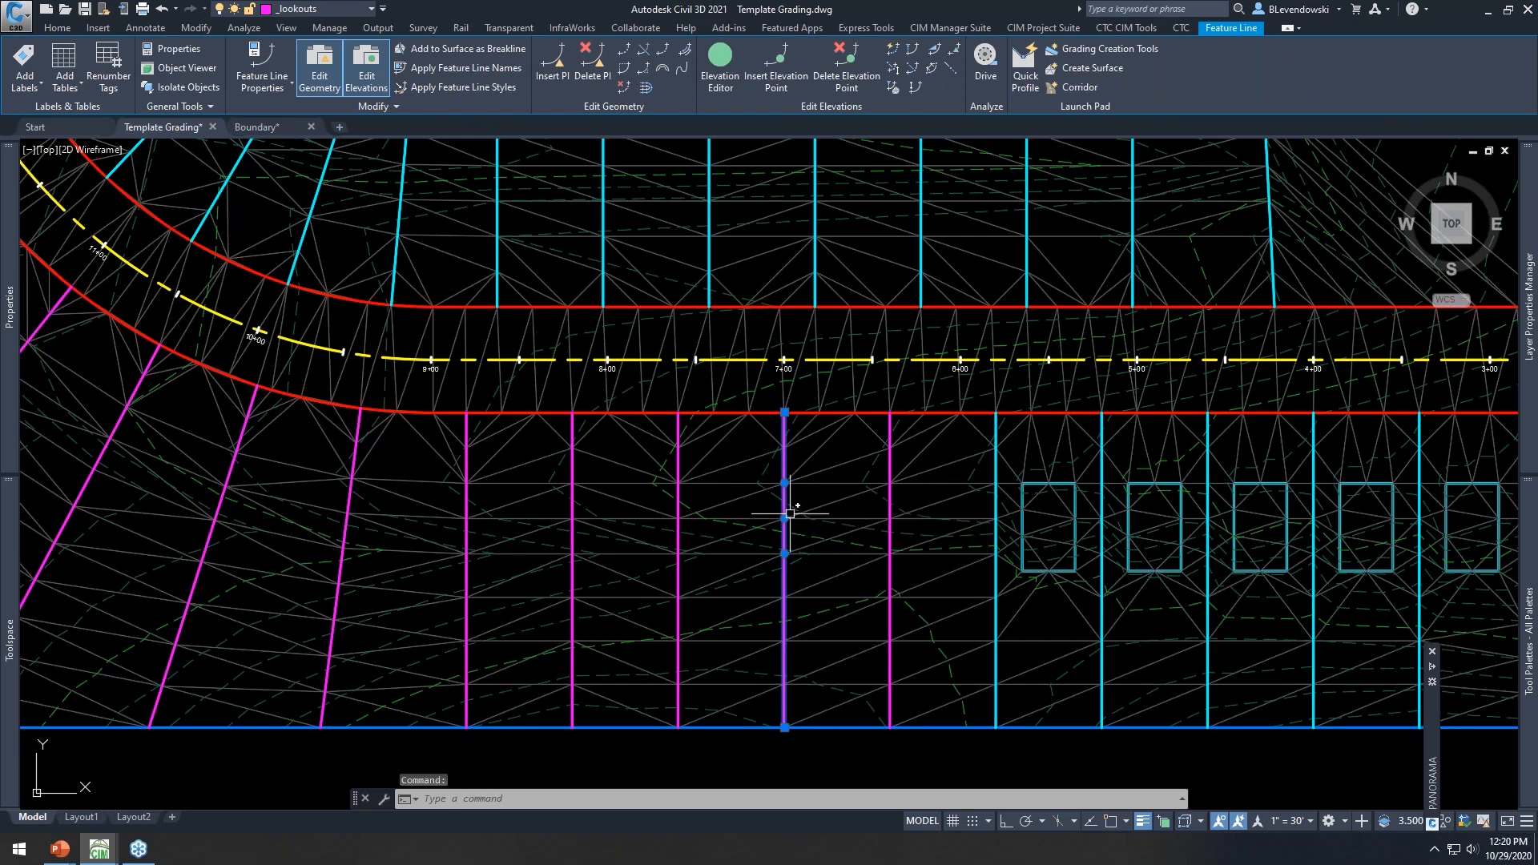
mouse_move(801, 590)
middle_mouse_down()
mouse_move(771, 547)
mouse_move(825, 584)
mouse_move(1026, 558)
middle_mouse_up()
key("Escape")
key("Escape")
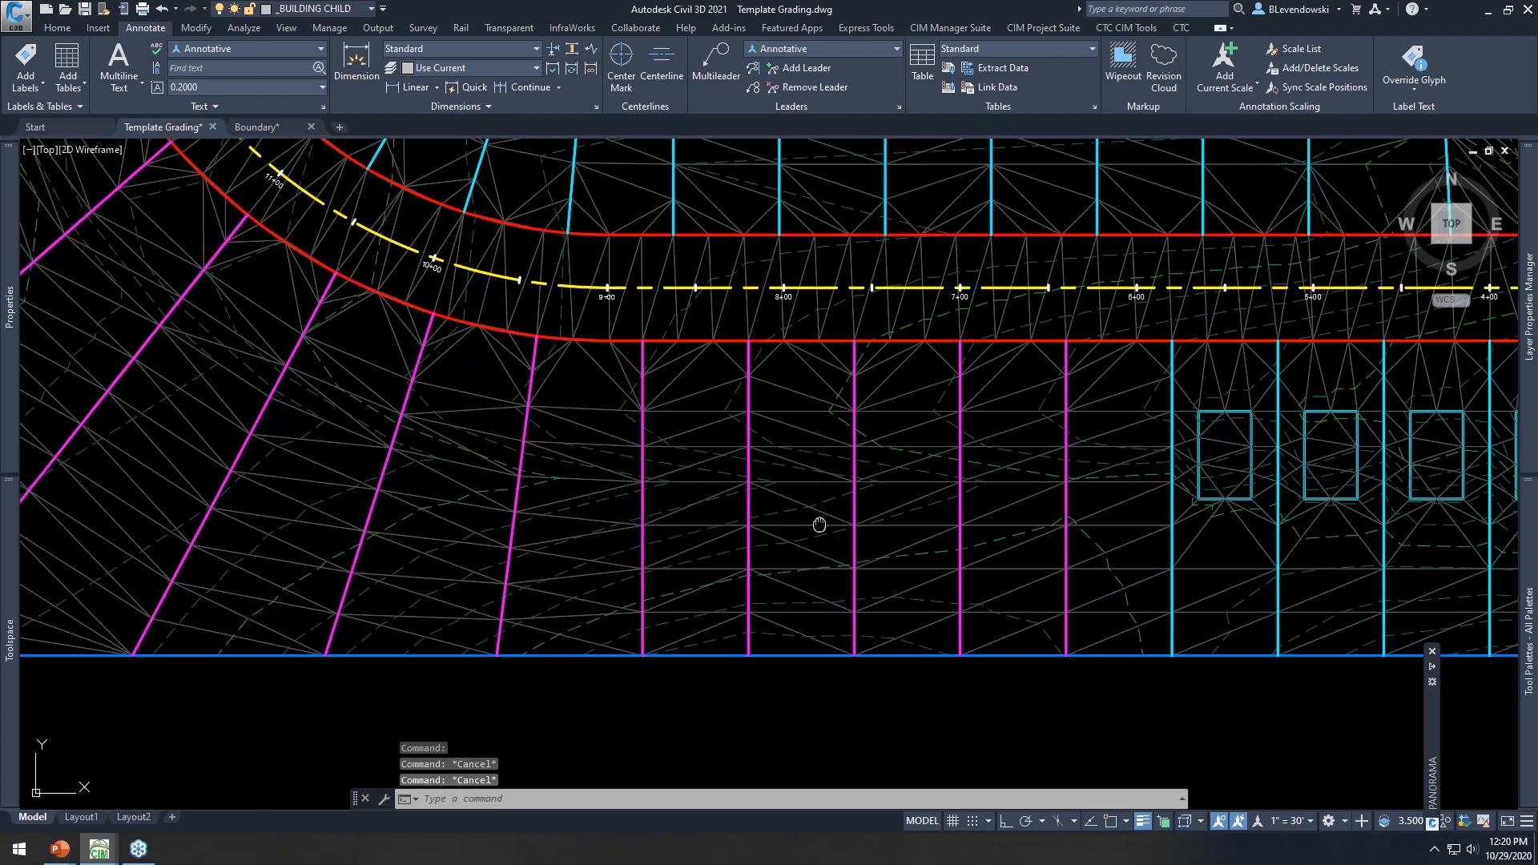
middle_click_drag(817, 526, 793, 574)
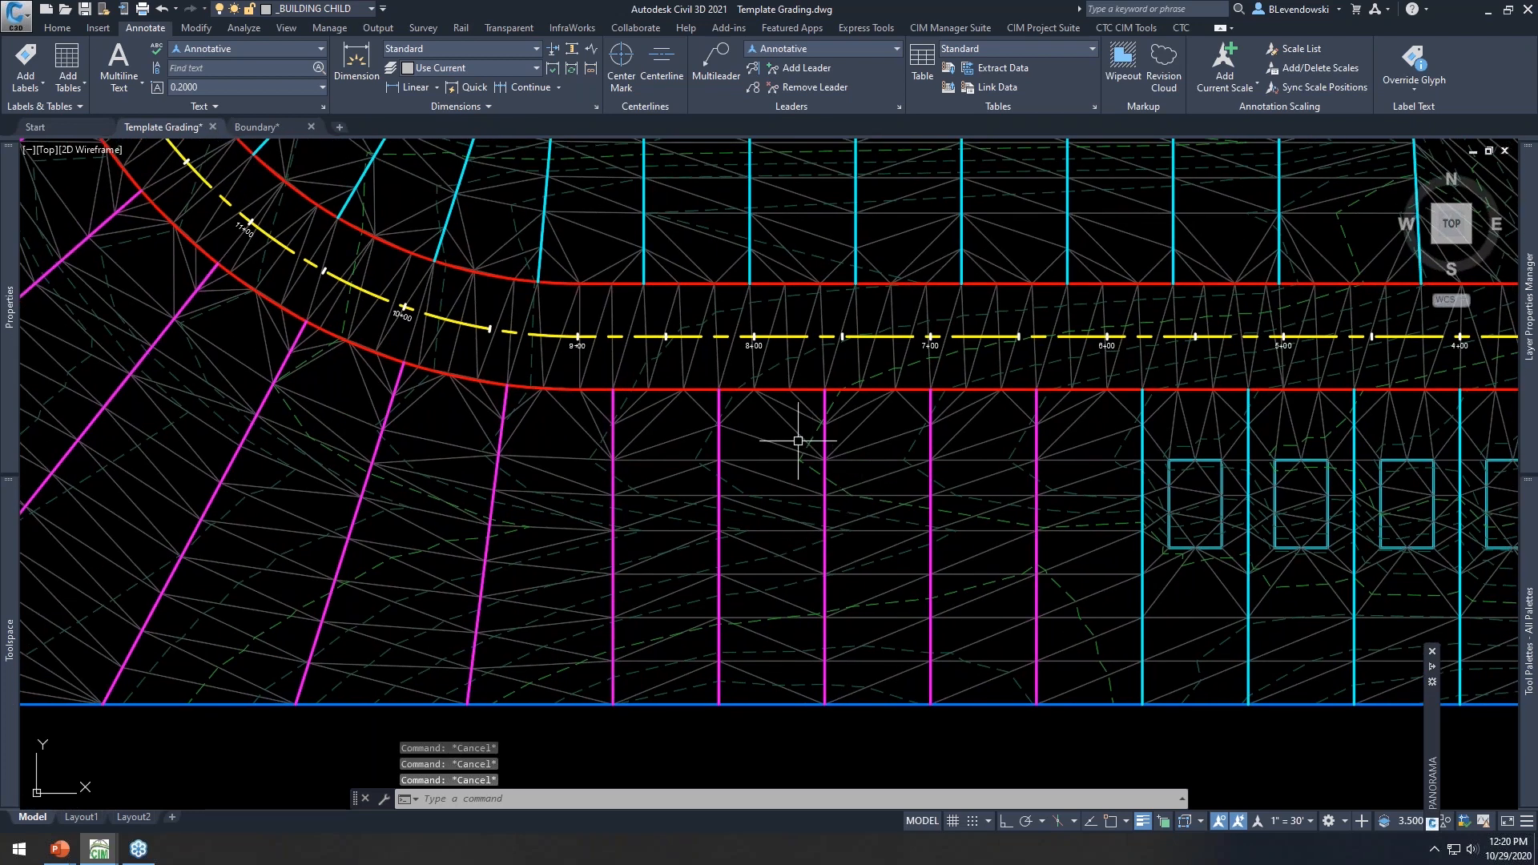
scroll(797, 437, "down", 2)
middle_click_drag(797, 439, 762, 465)
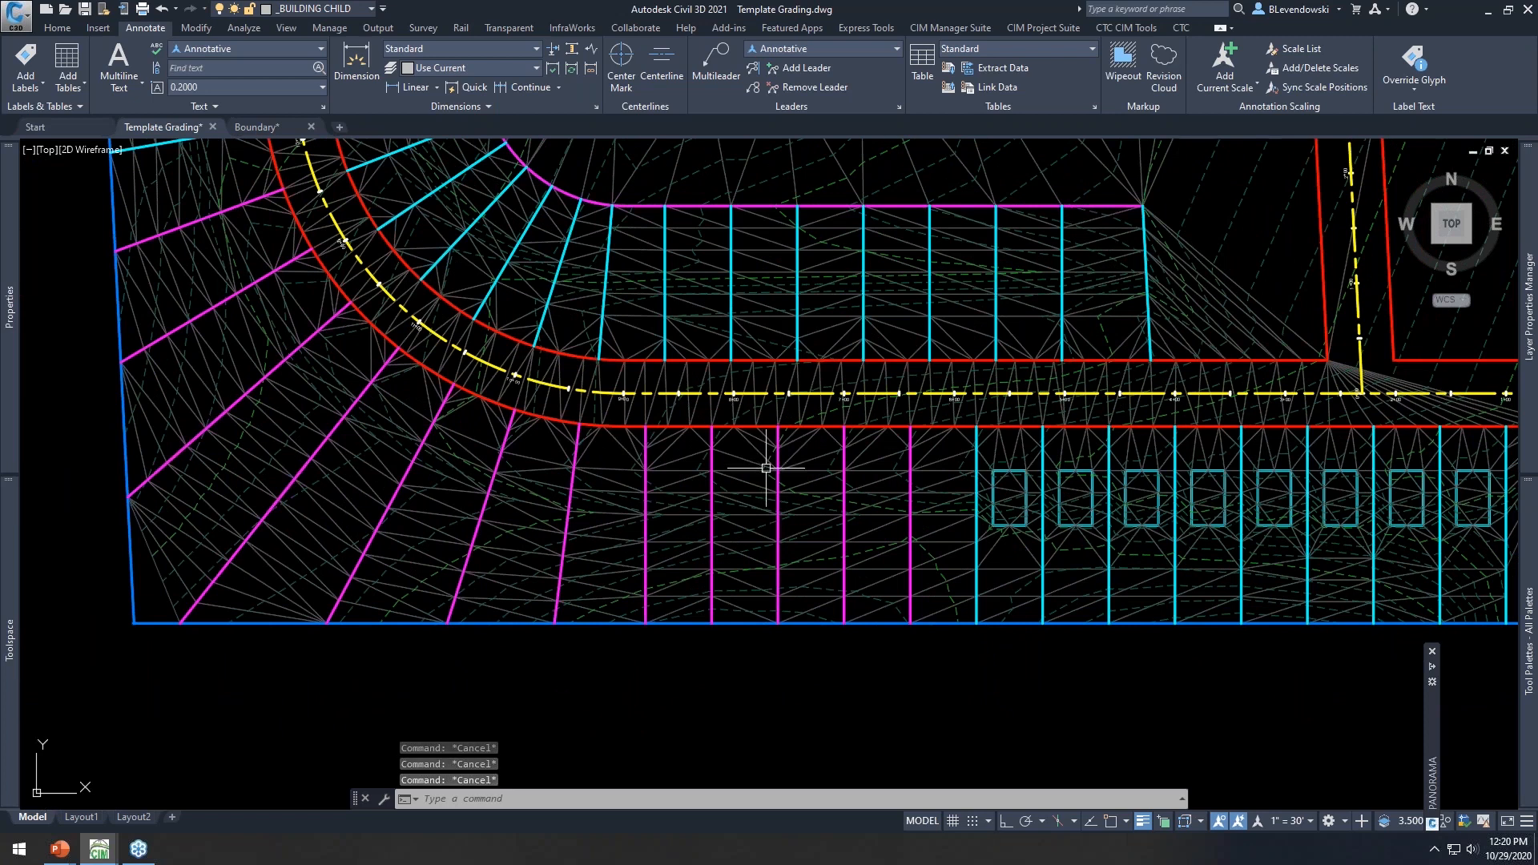
scroll(957, 501, "up", 2)
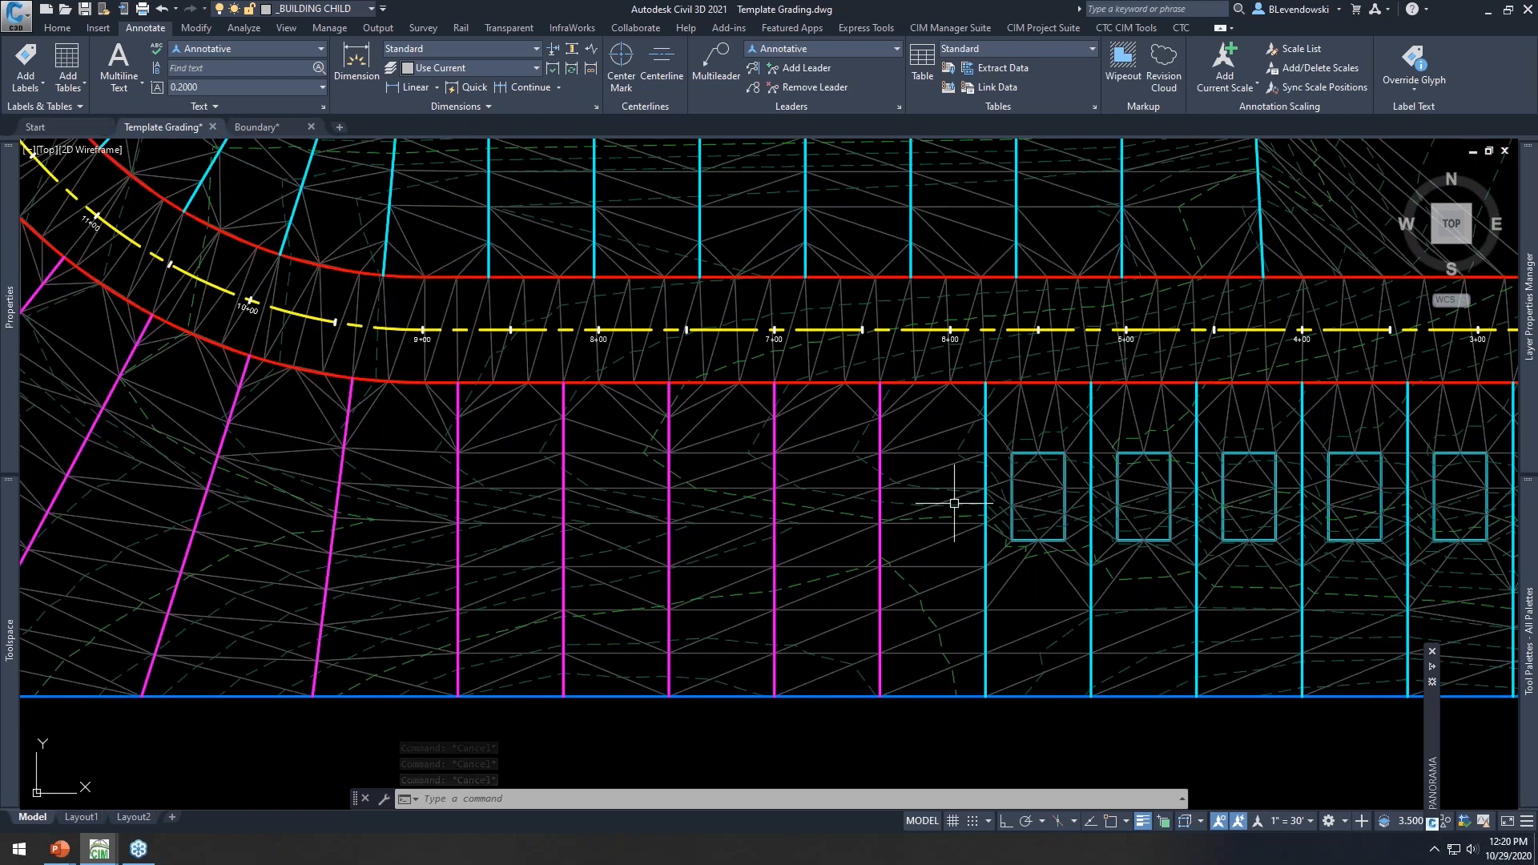
Create a new Template Insertion grading family in Auto Grader and name it Lookout Pads
type("cimtg")
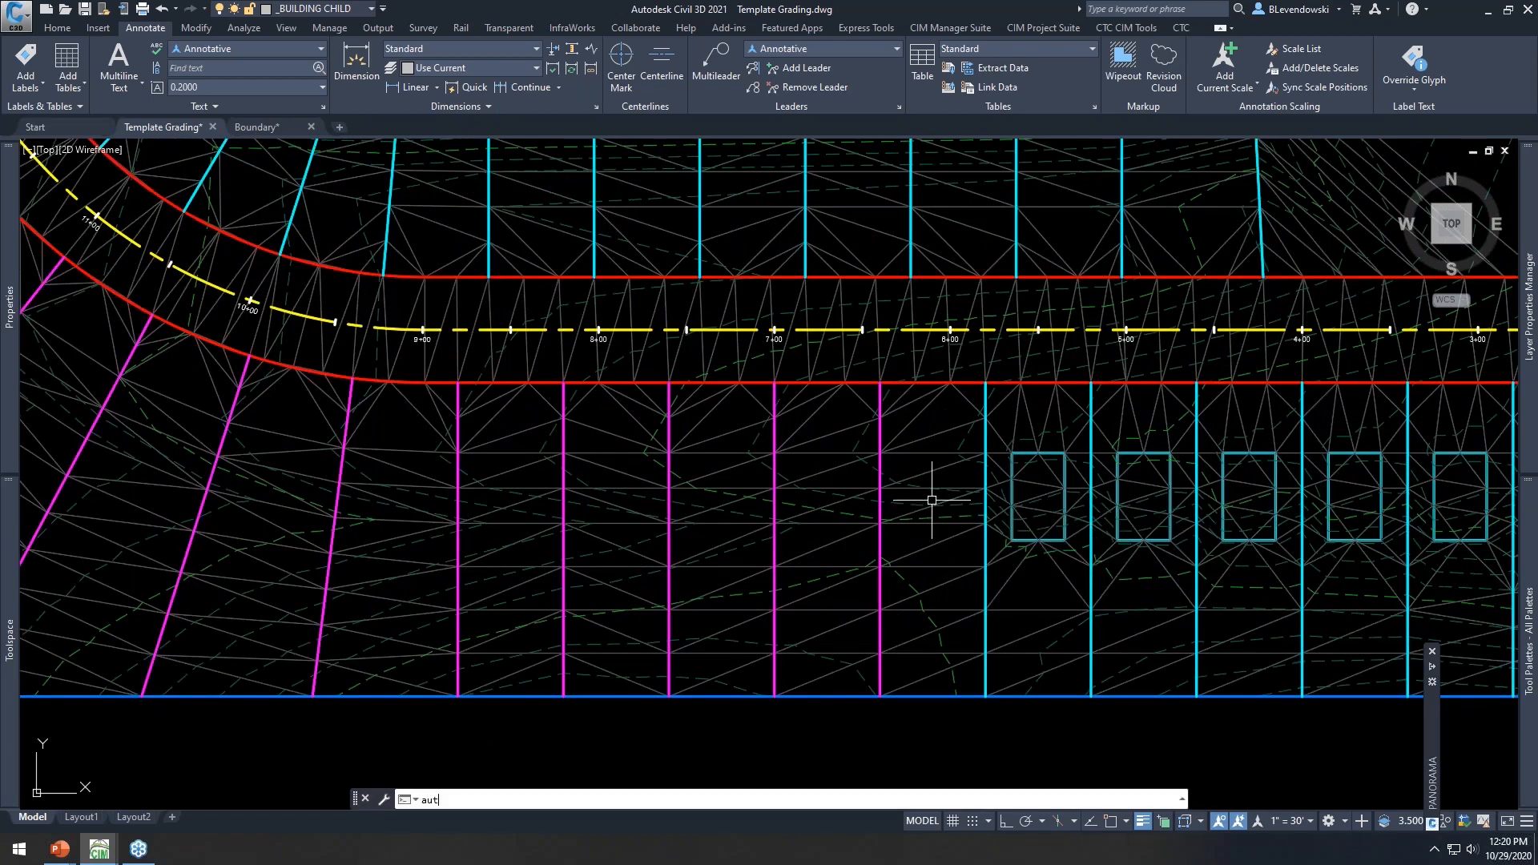
key("Return")
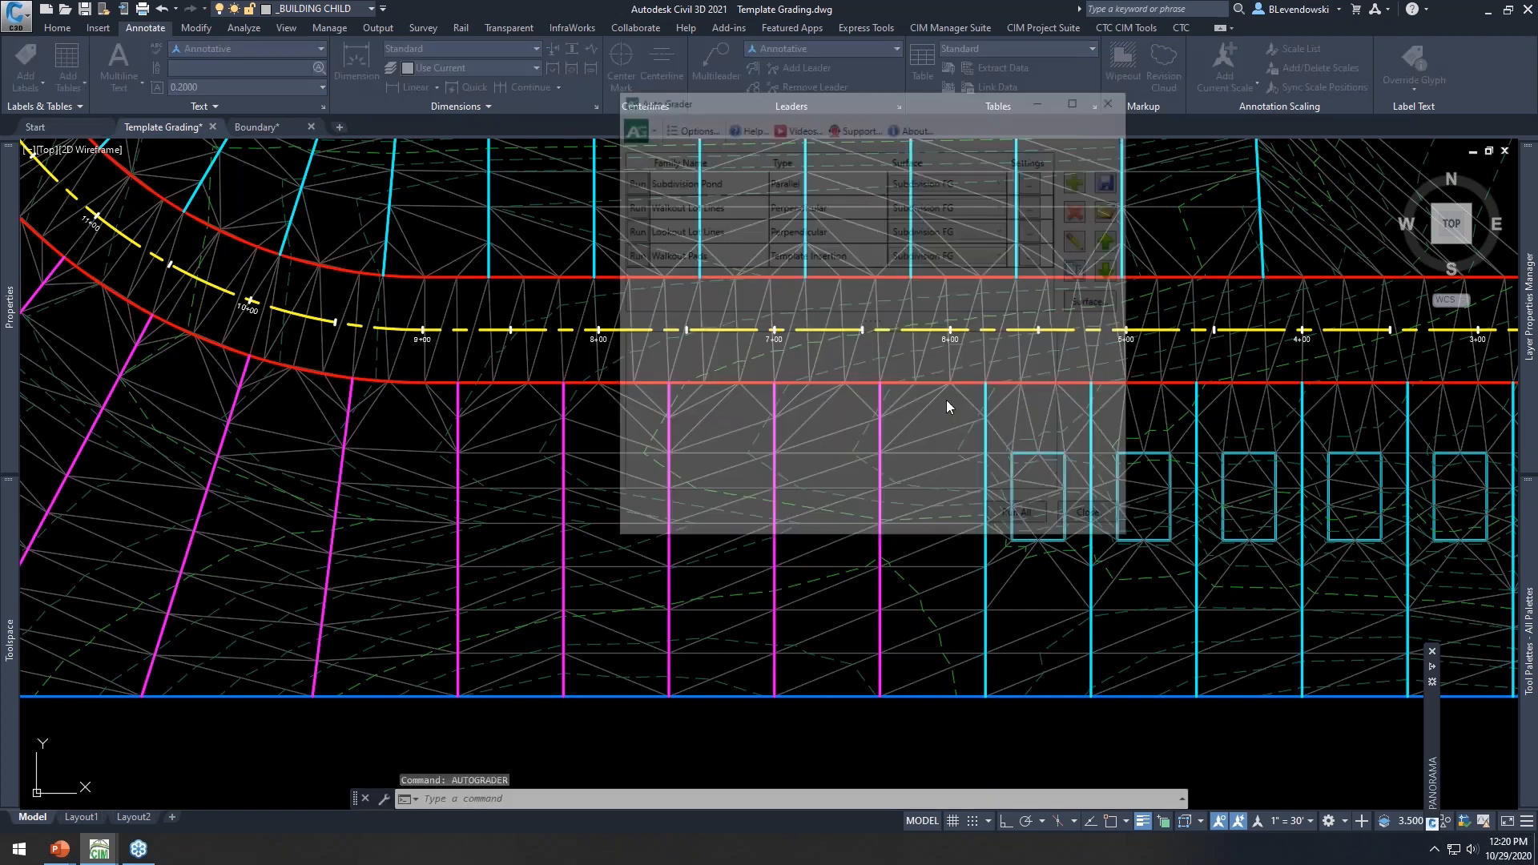
left_click(761, 250)
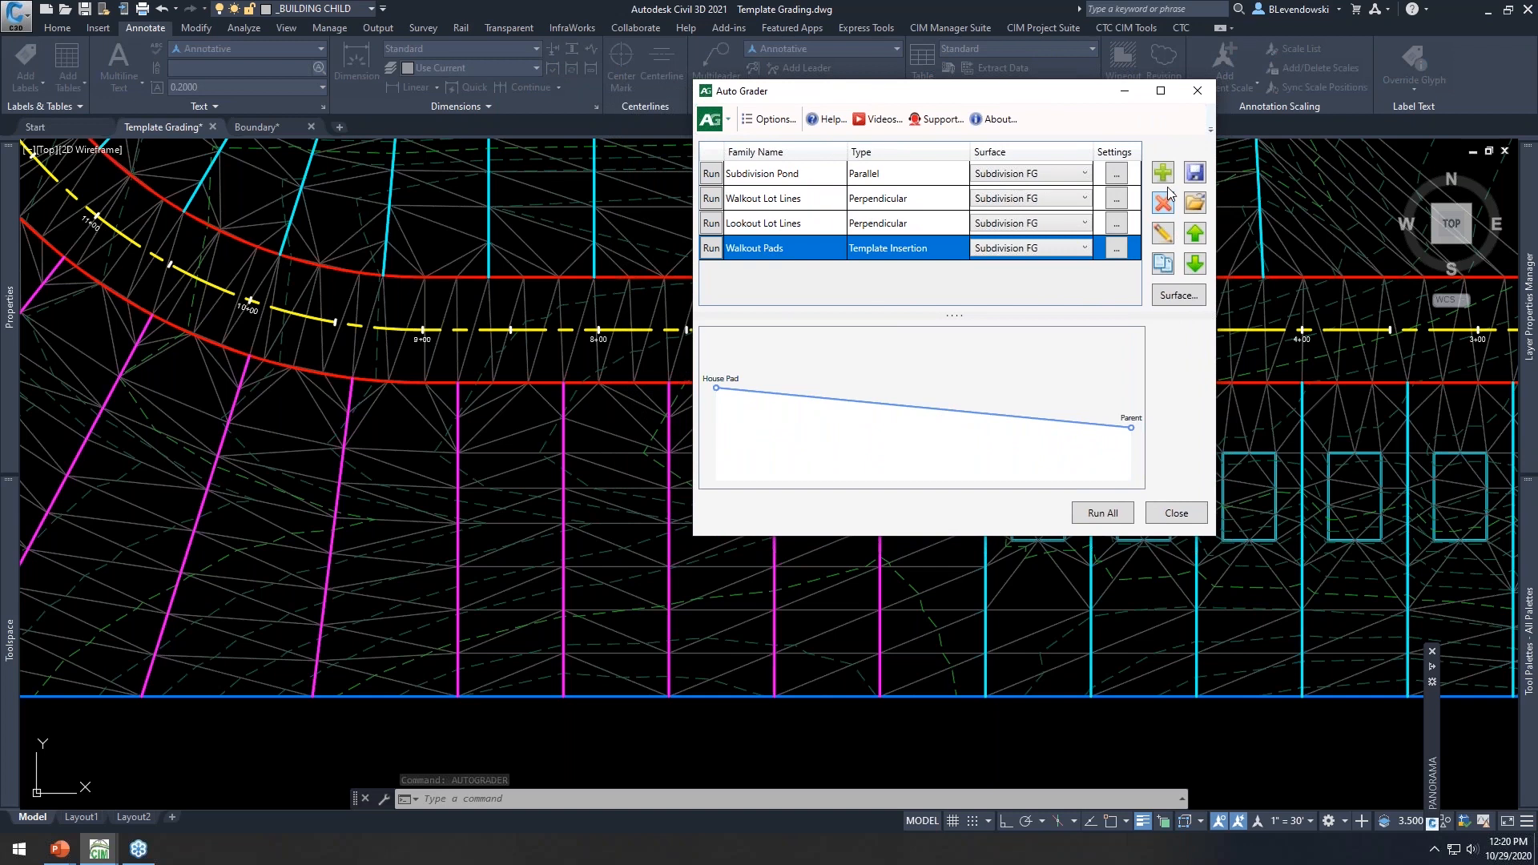
left_click(1163, 263)
left_click(710, 354)
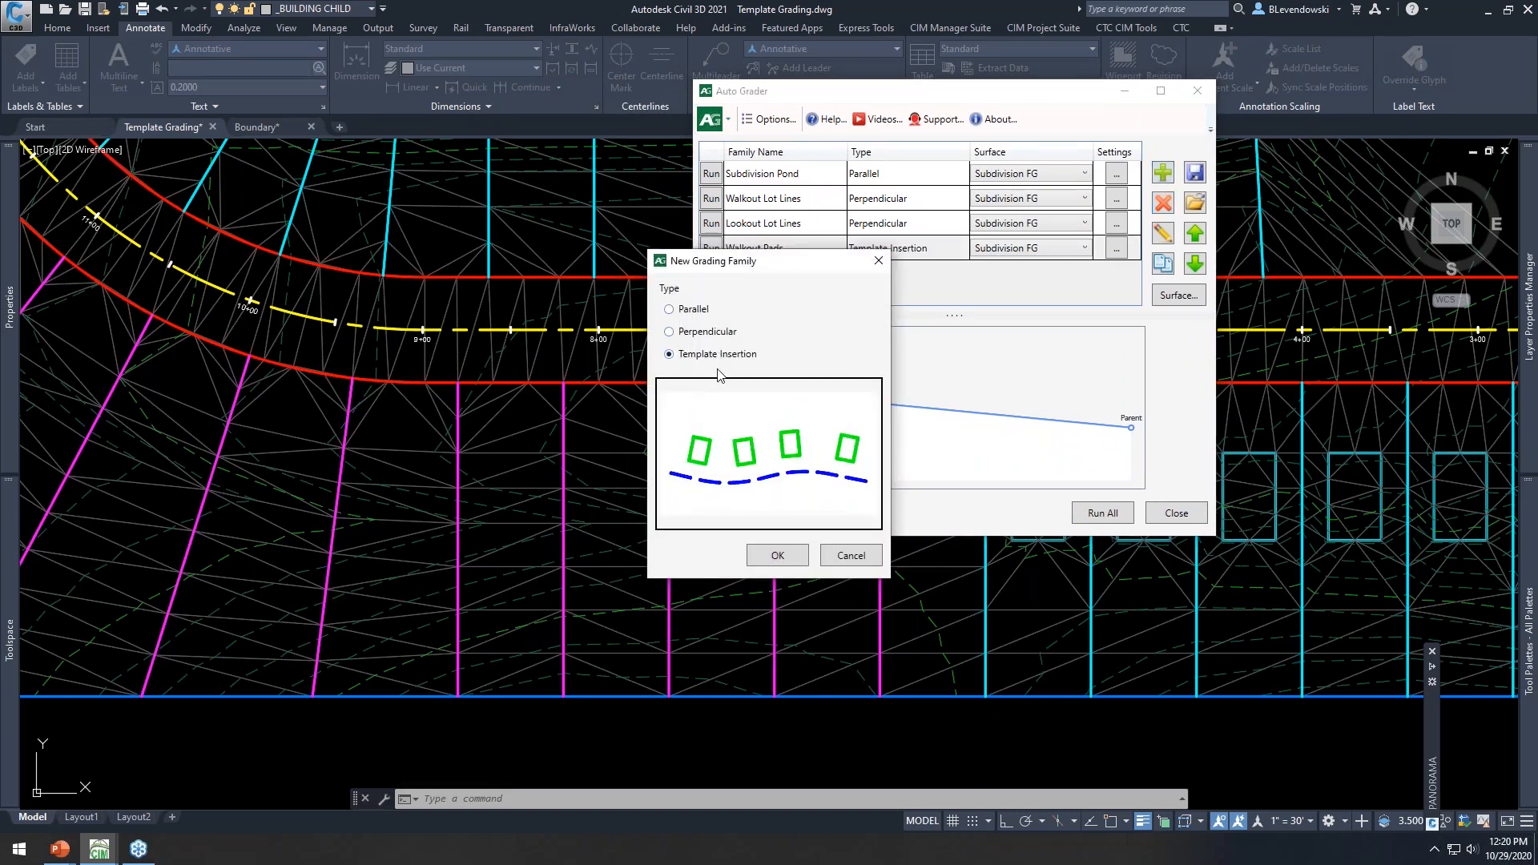
left_click(778, 555)
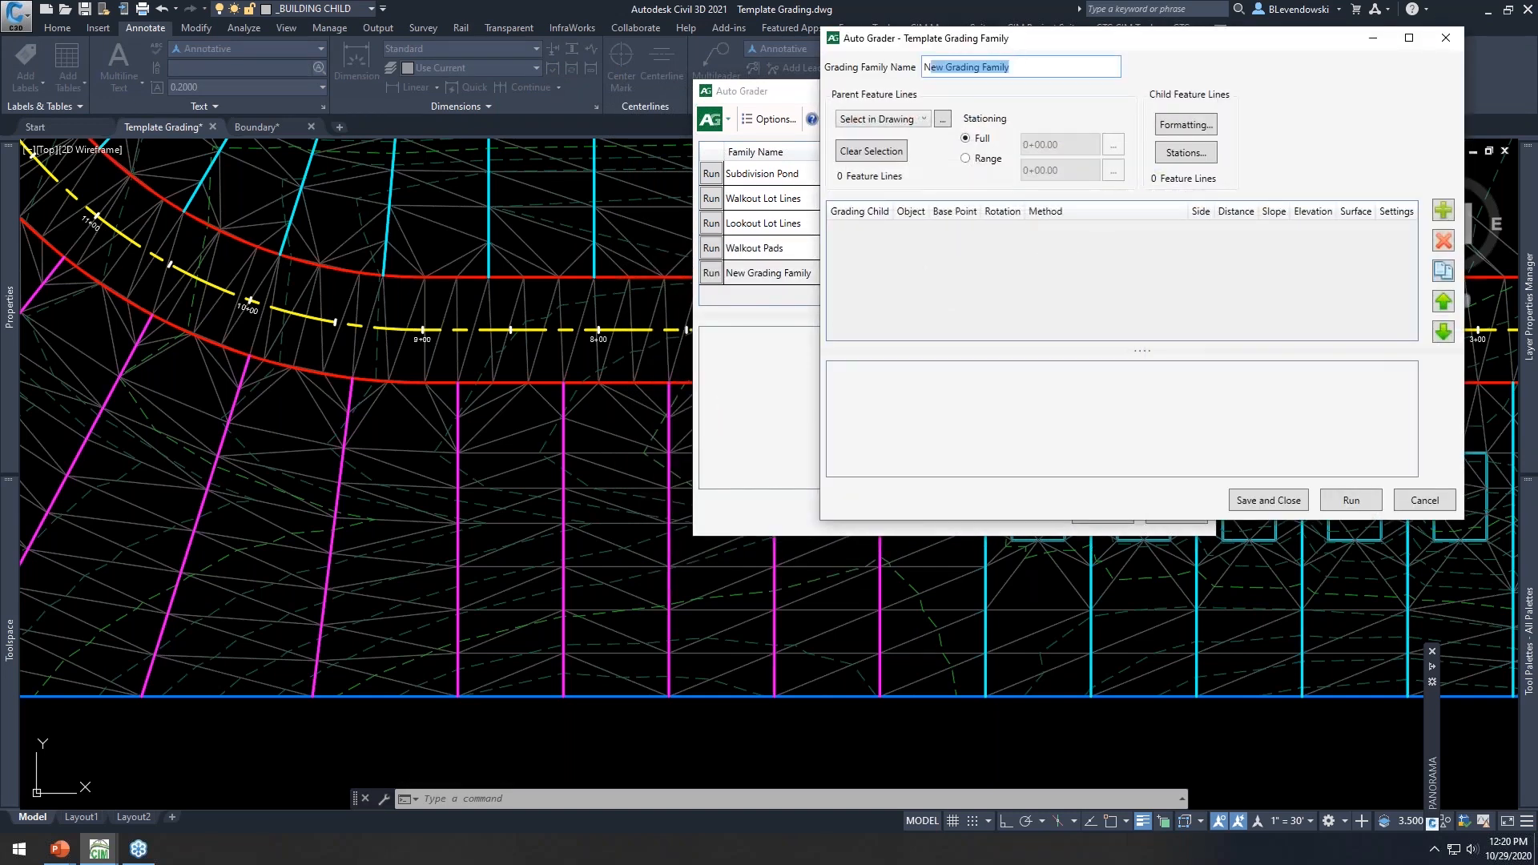
type("Lookout Pads")
left_click_drag(1175, 42, 1172, 78)
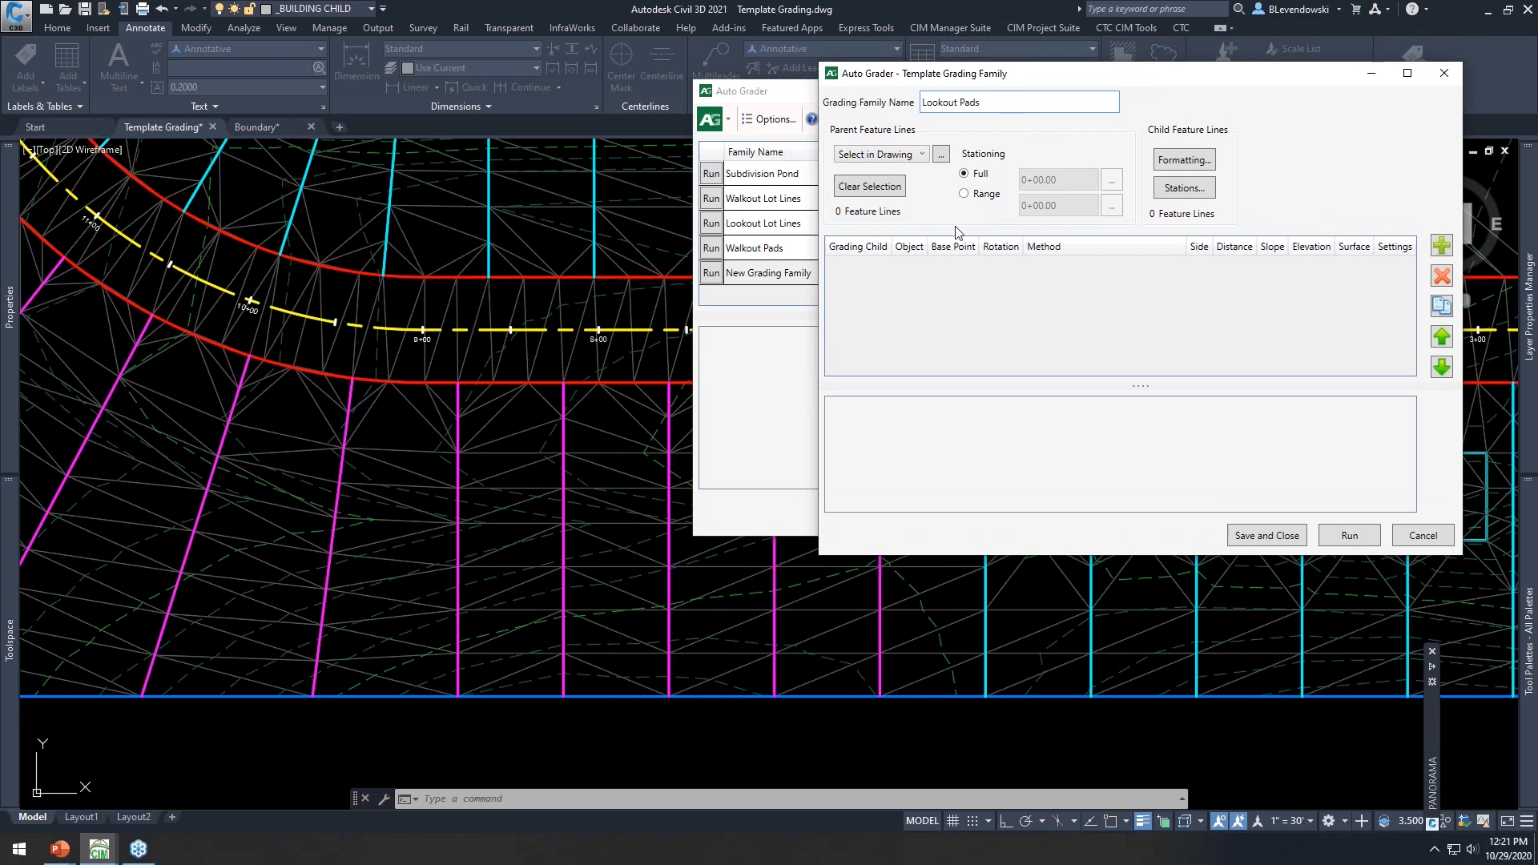
Assign the red feature line along the south side of the road as the family's parent
left_click(941, 153)
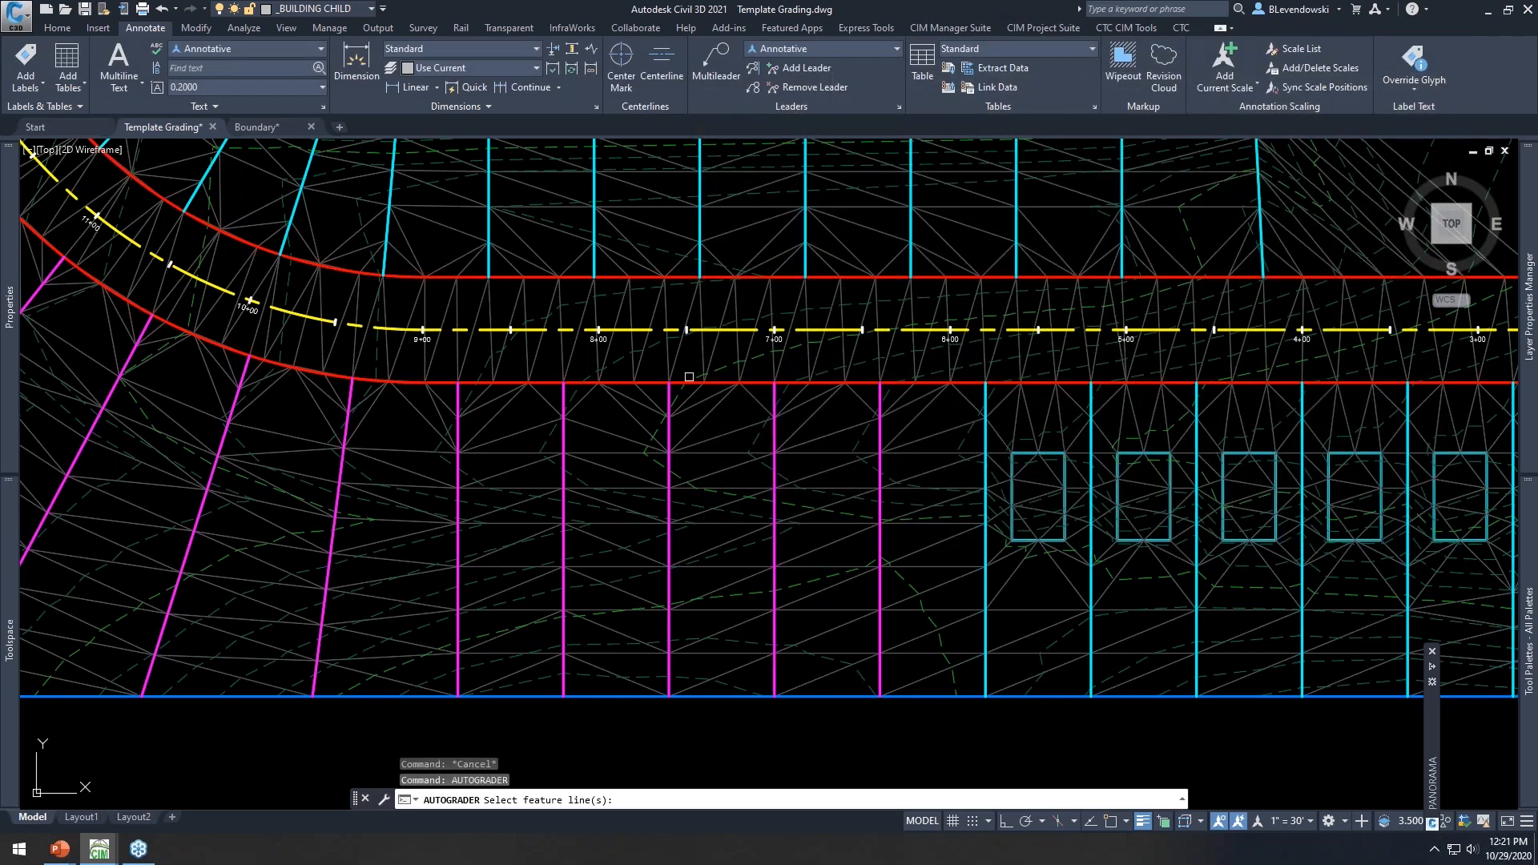
left_click(684, 382)
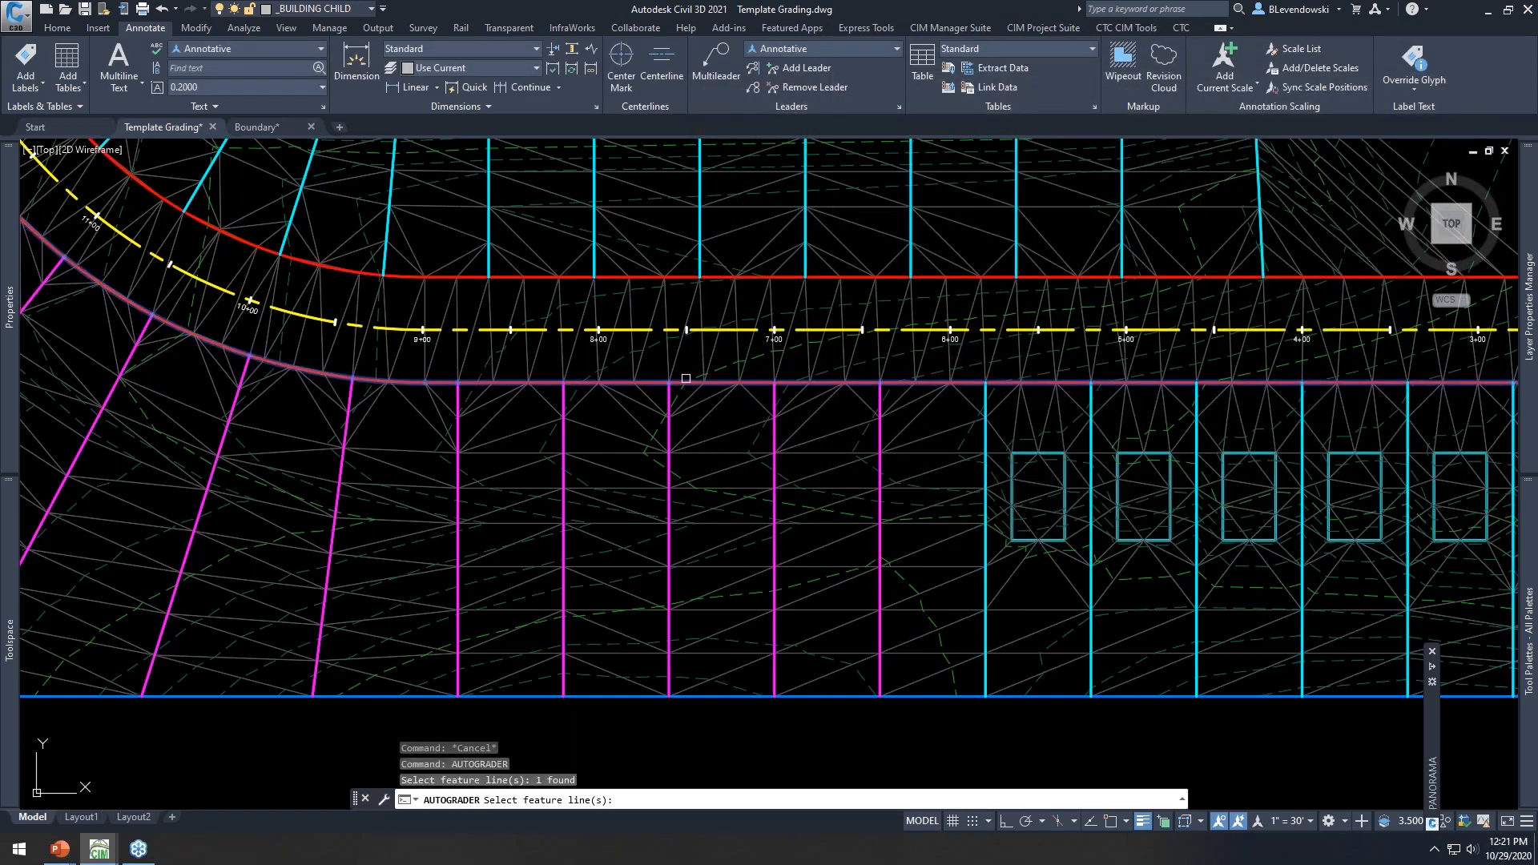
key("Return")
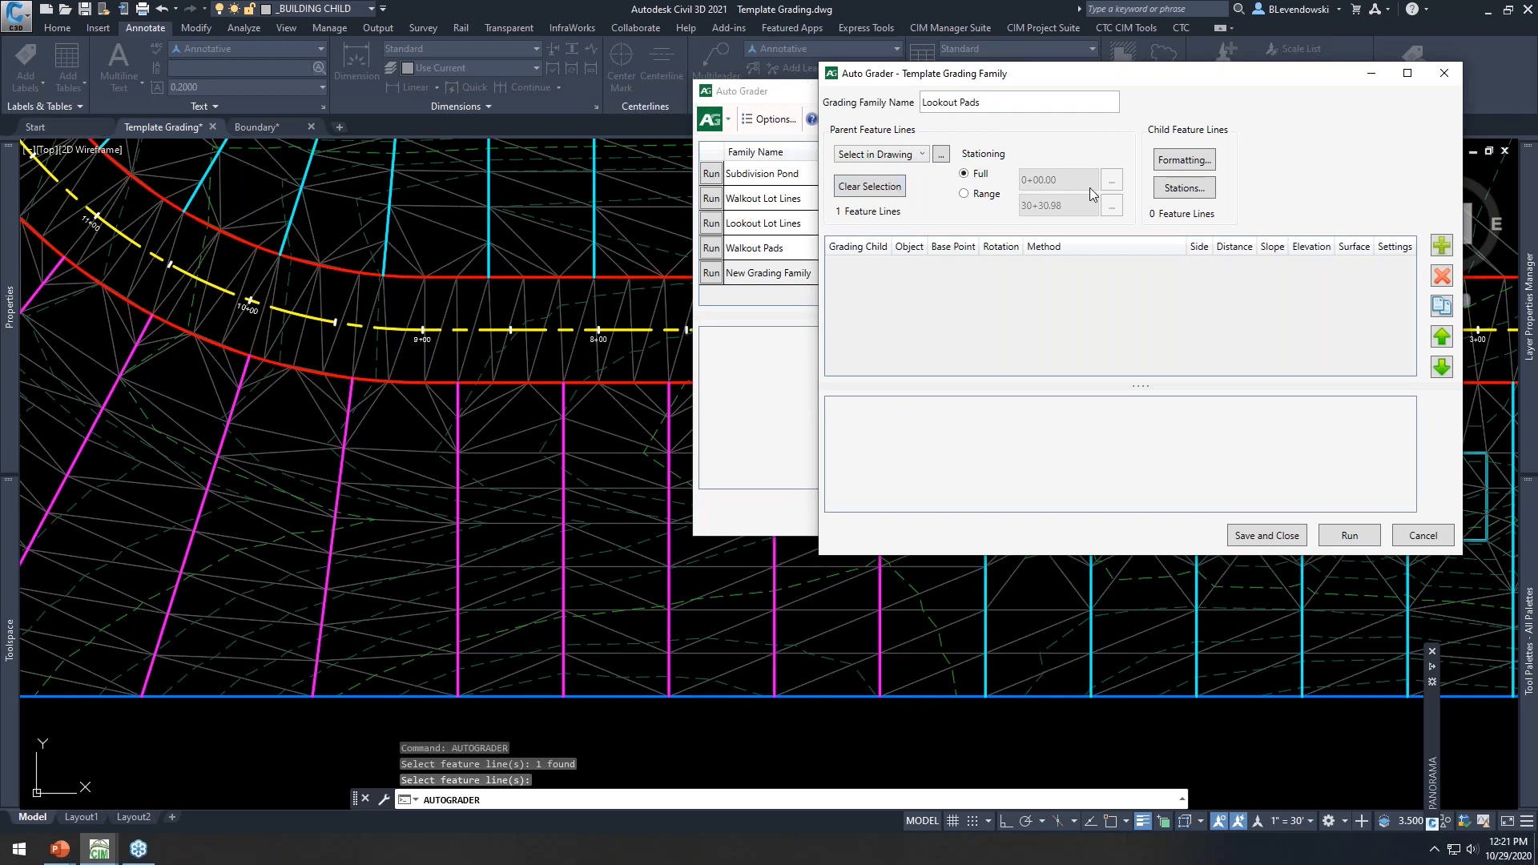
Calculate the Lookout Pads stations at the midpoints between lot lines with a 0.2 intersection fuzz factor
left_click(1178, 189)
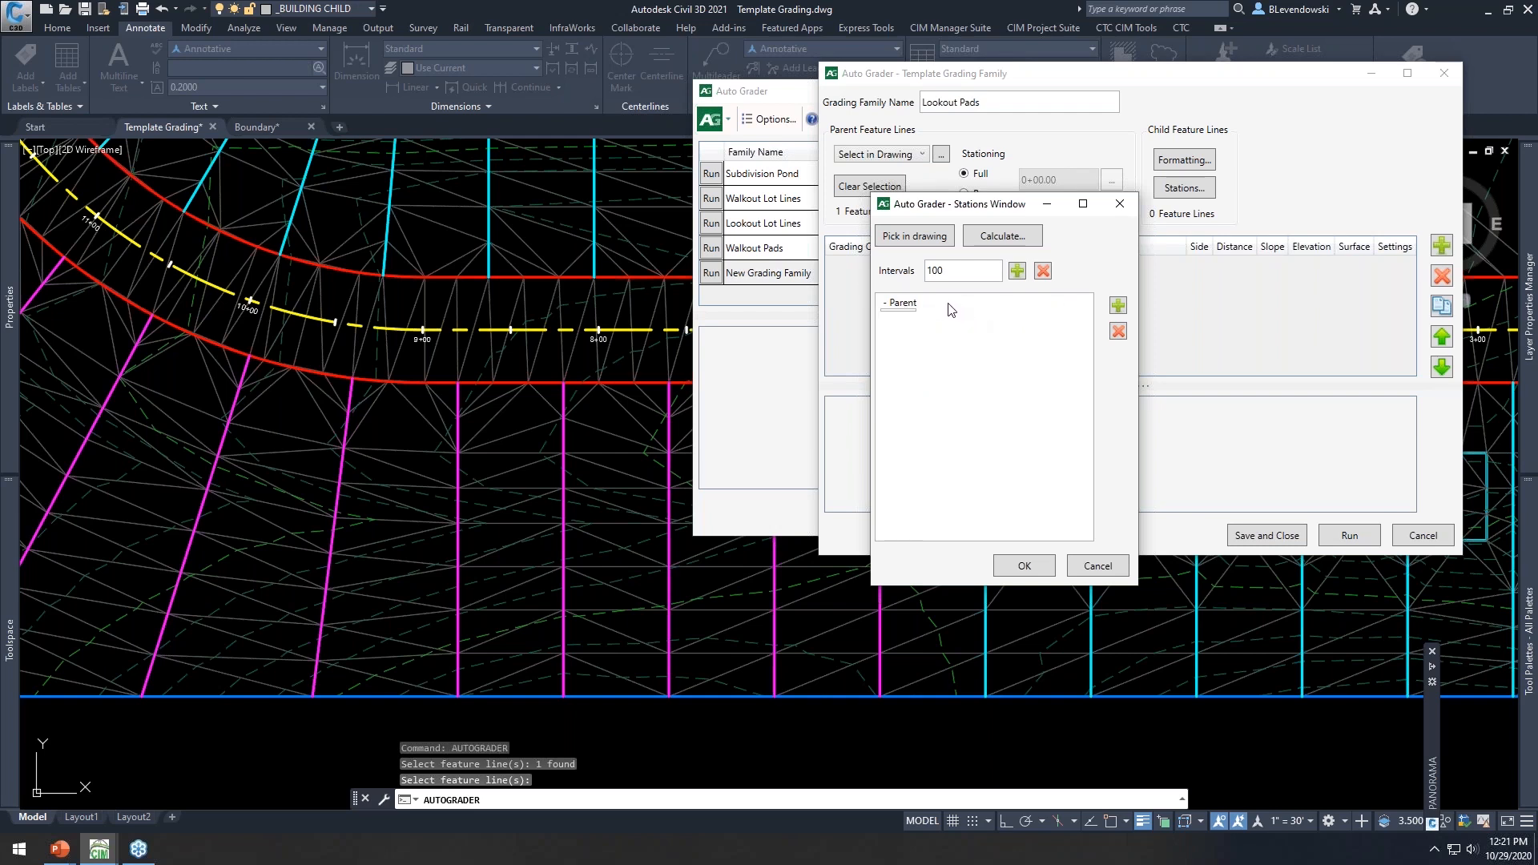
left_click(1114, 568)
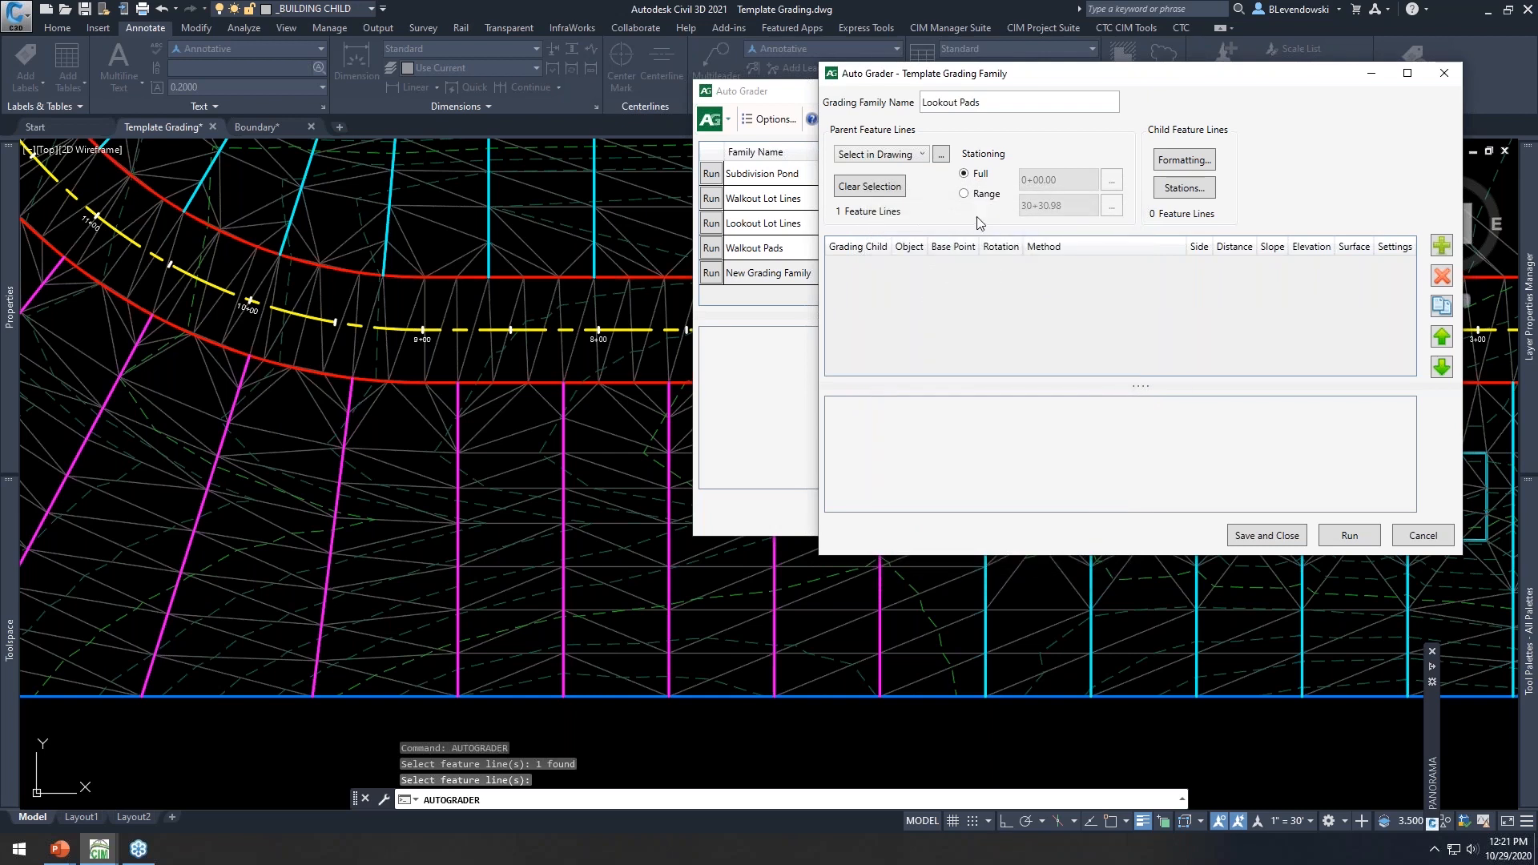
left_click(1184, 187)
left_click(1010, 236)
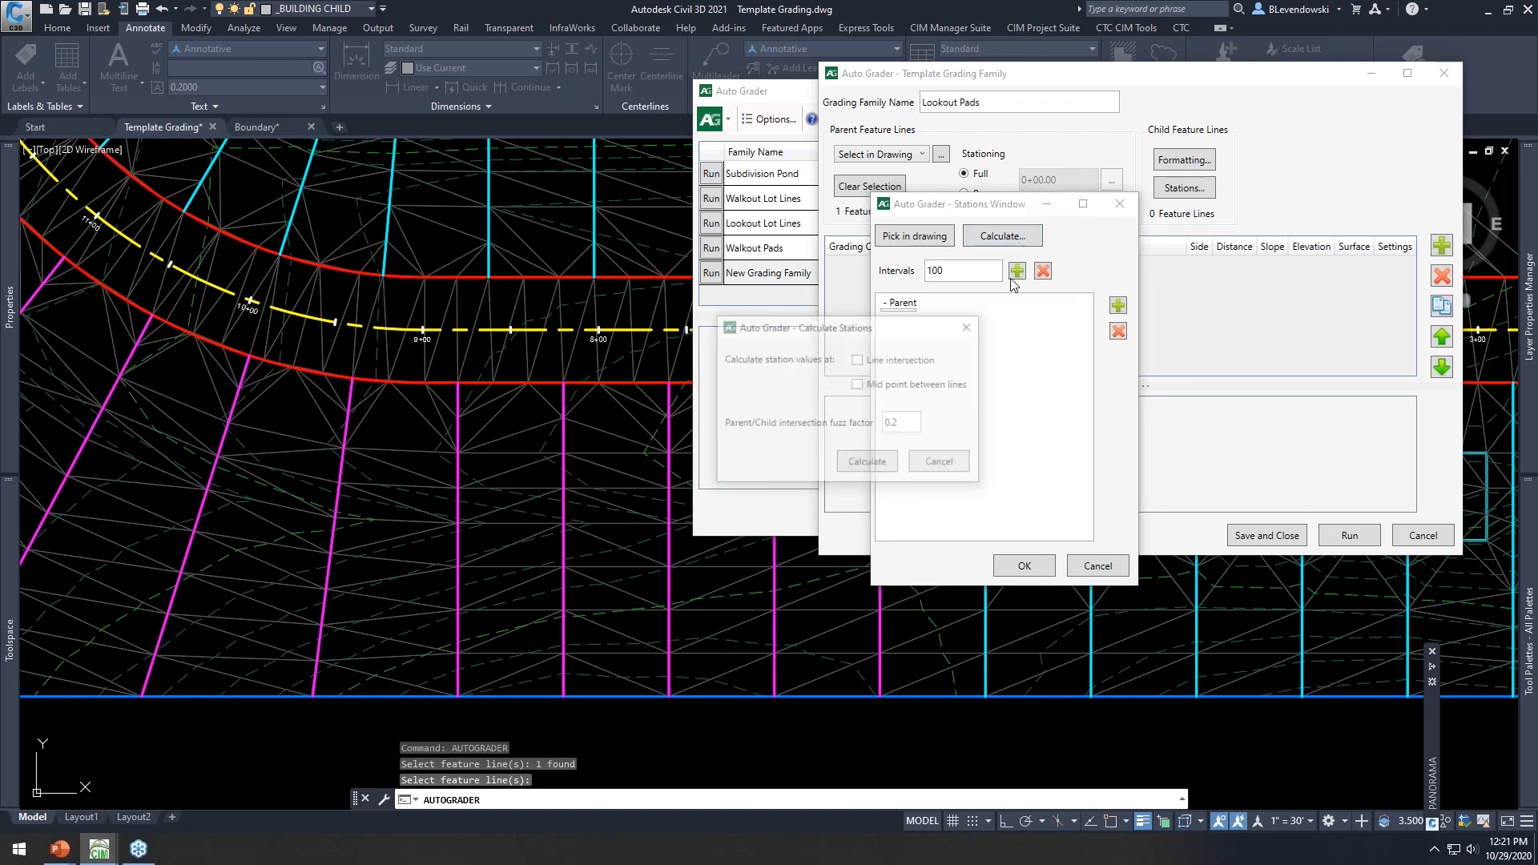
left_click(908, 384)
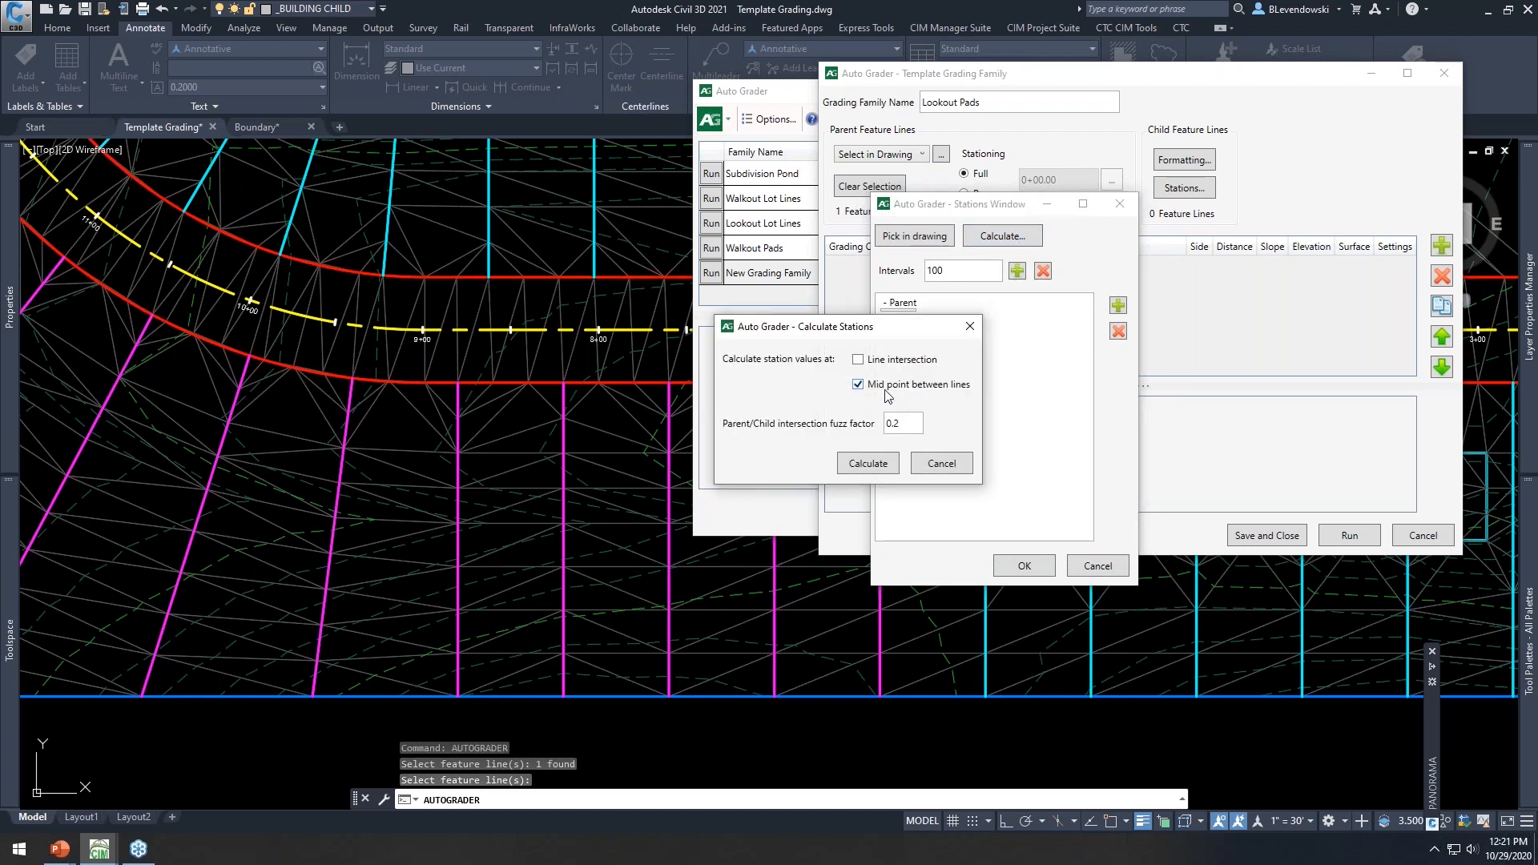
left_click(873, 465)
left_click(1024, 569)
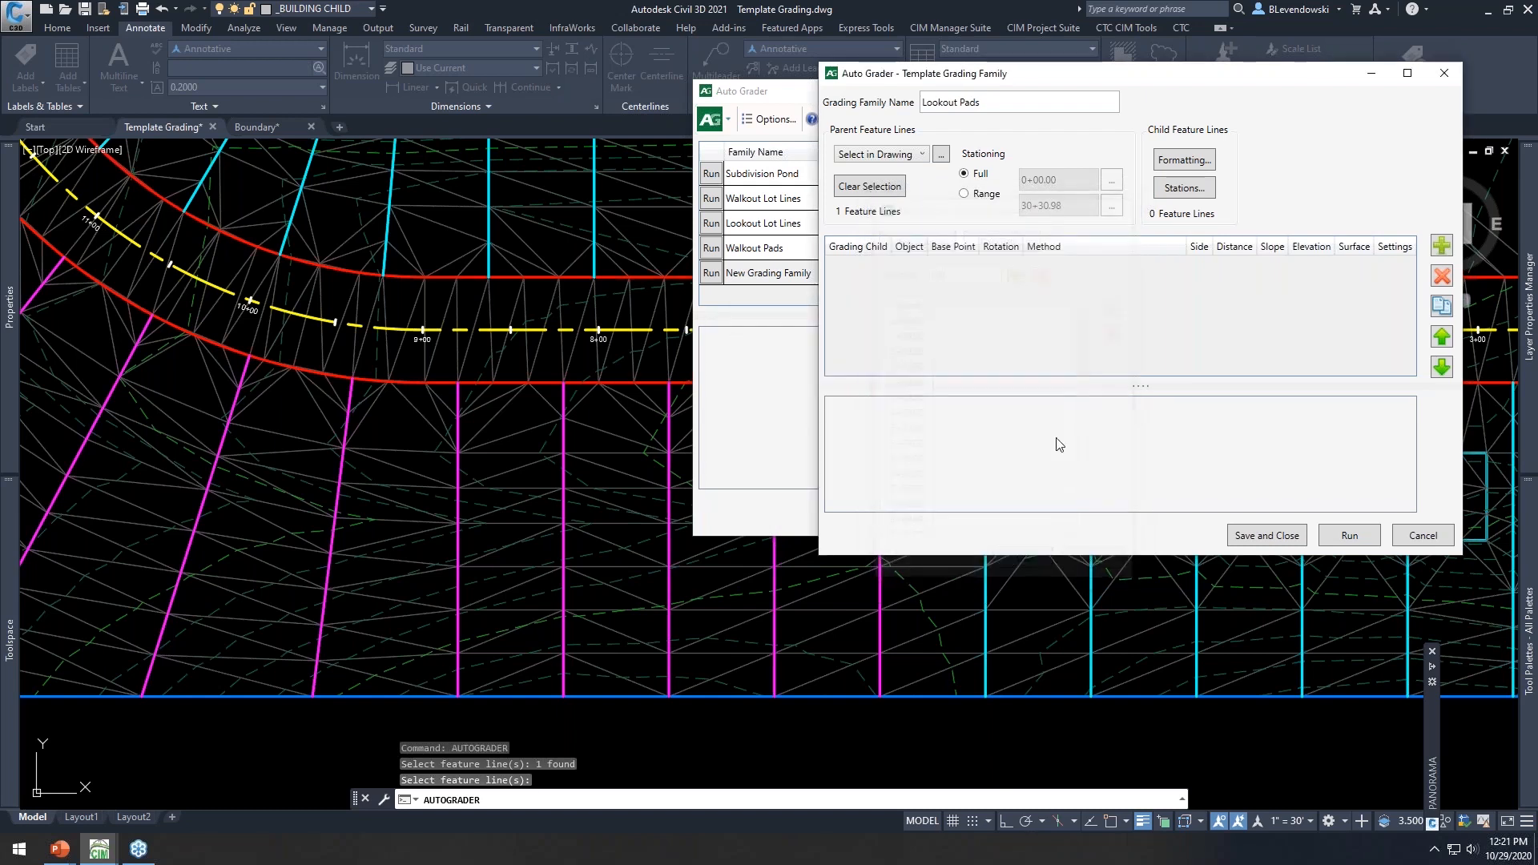
Limit the stationing to the lookout lots, picking the range 5+36.72 to 12+60.00 in the drawing, and review the station list
left_click(988, 194)
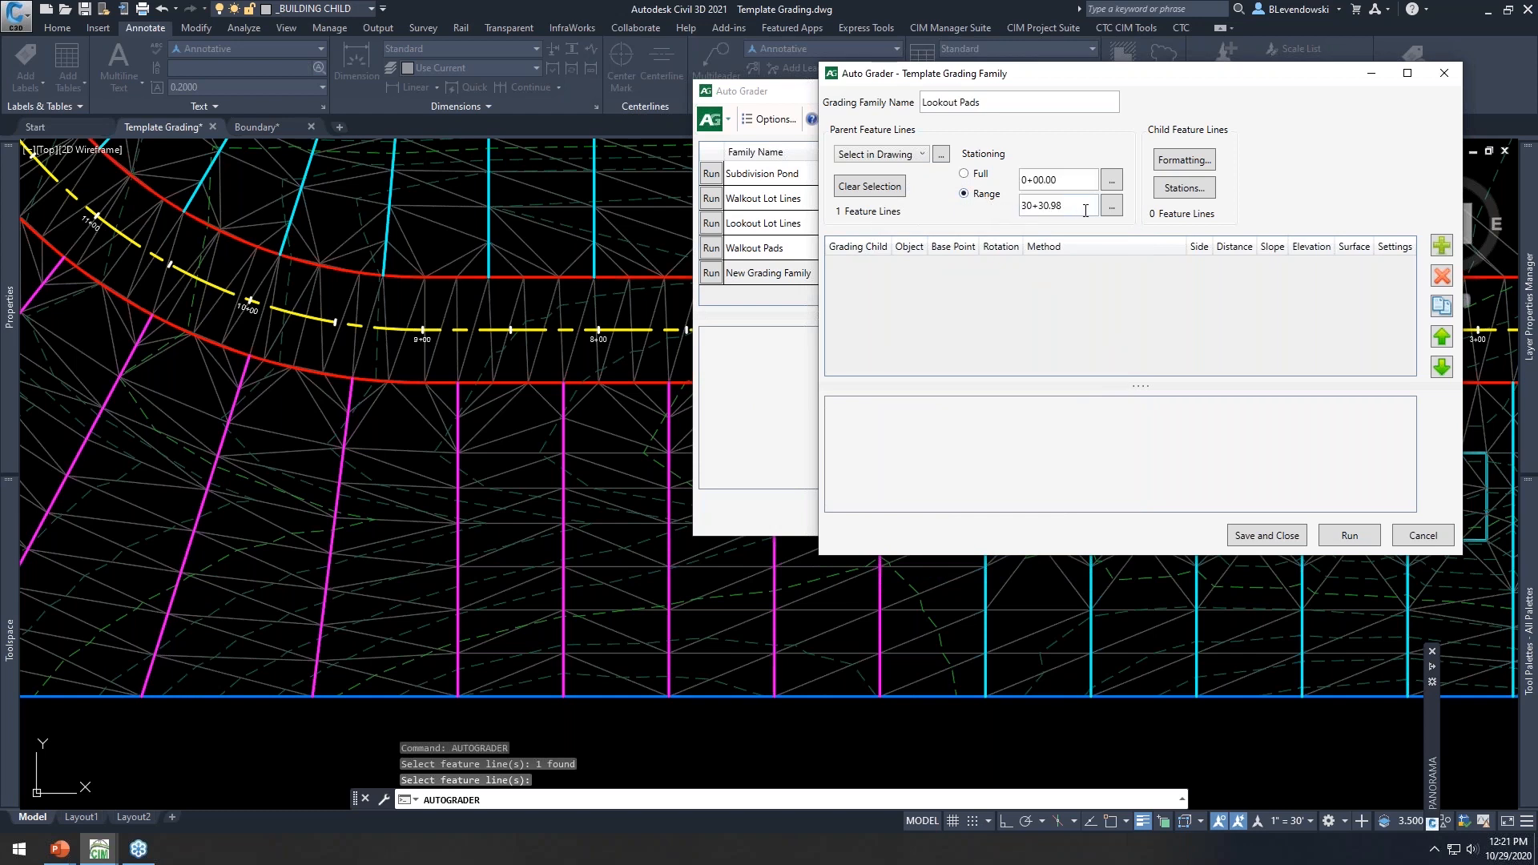
left_click(1112, 181)
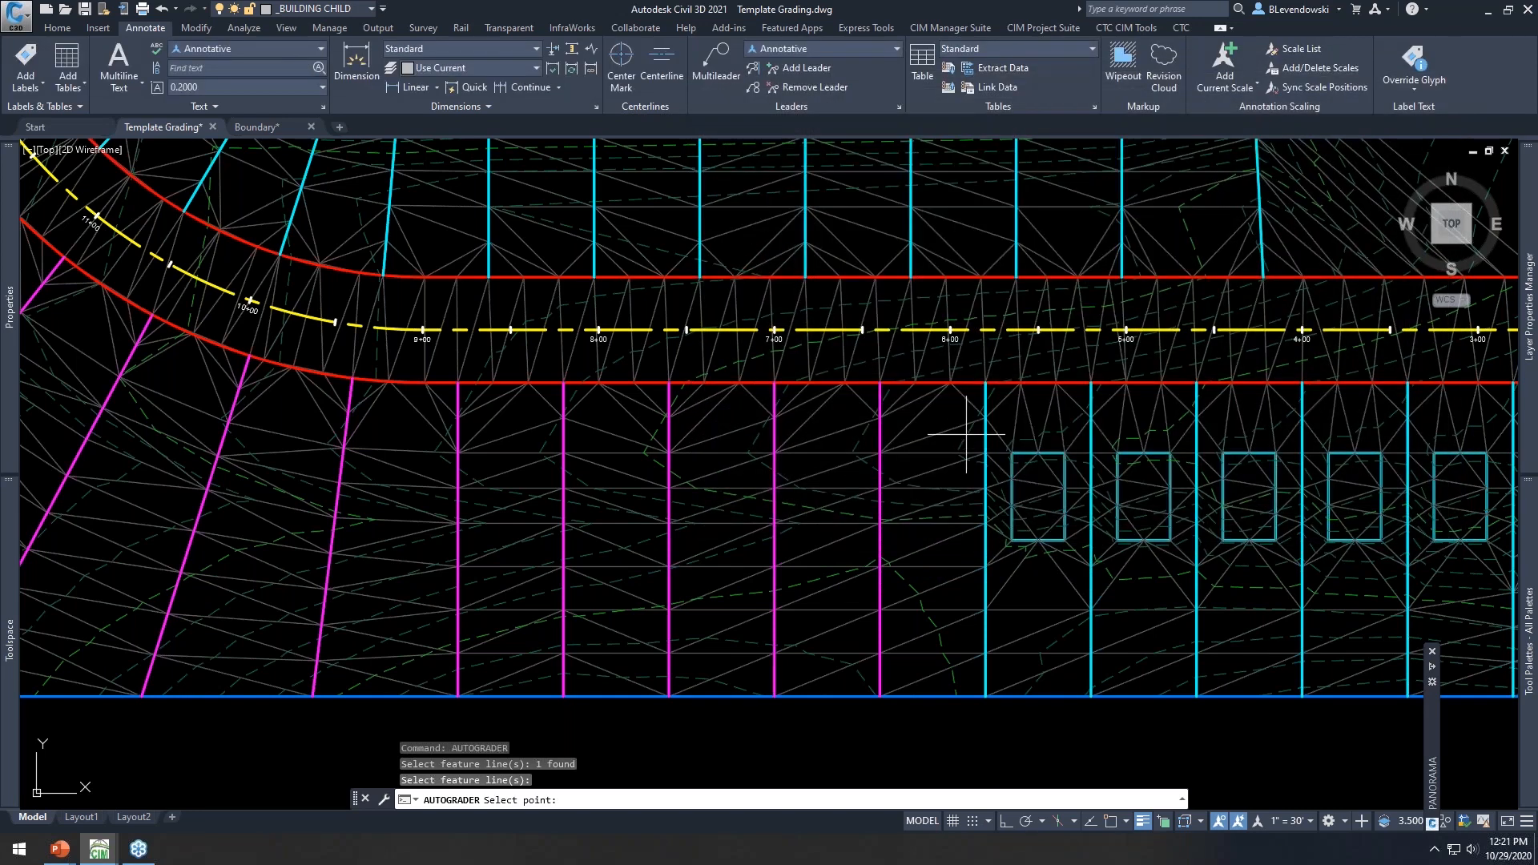
scroll(996, 371, "up", 2)
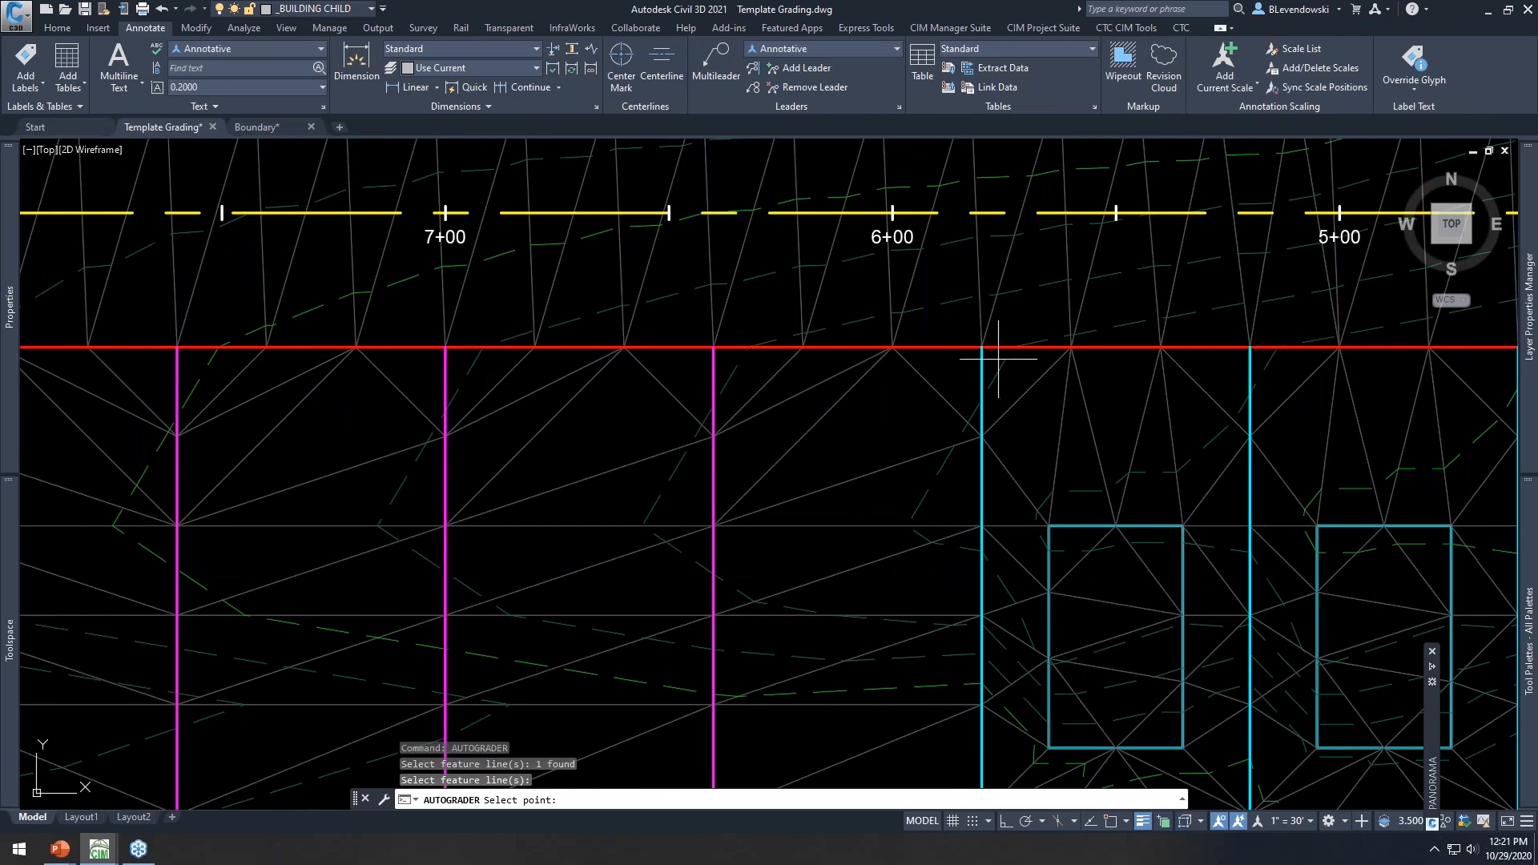
left_click(997, 356)
left_click(1112, 205)
scroll(1042, 521, "down", 3)
scroll(797, 420, "up", 3)
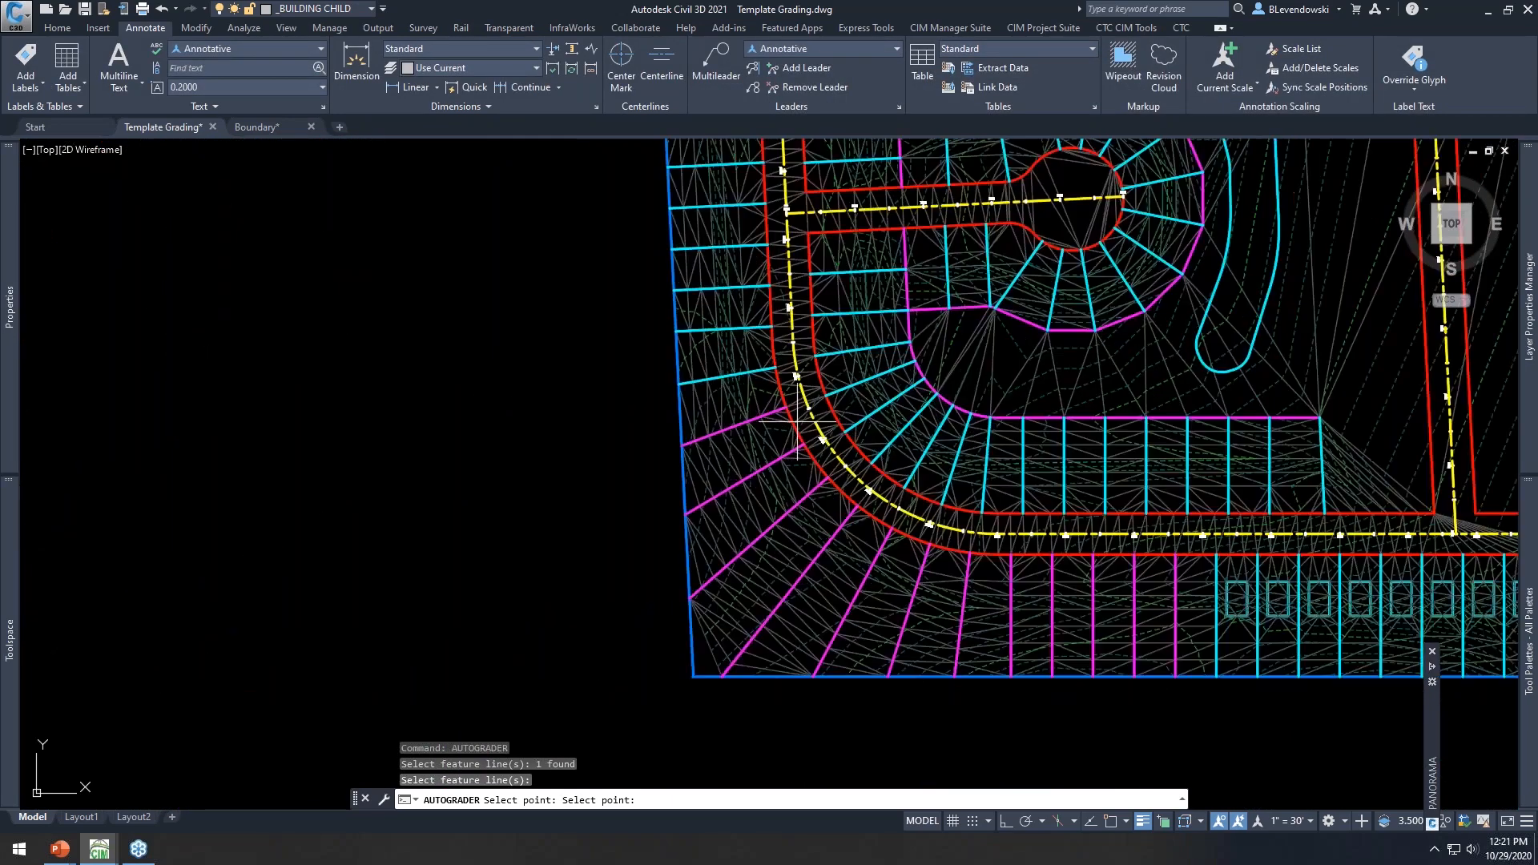
scroll(797, 421, "up", 3)
left_click(741, 350)
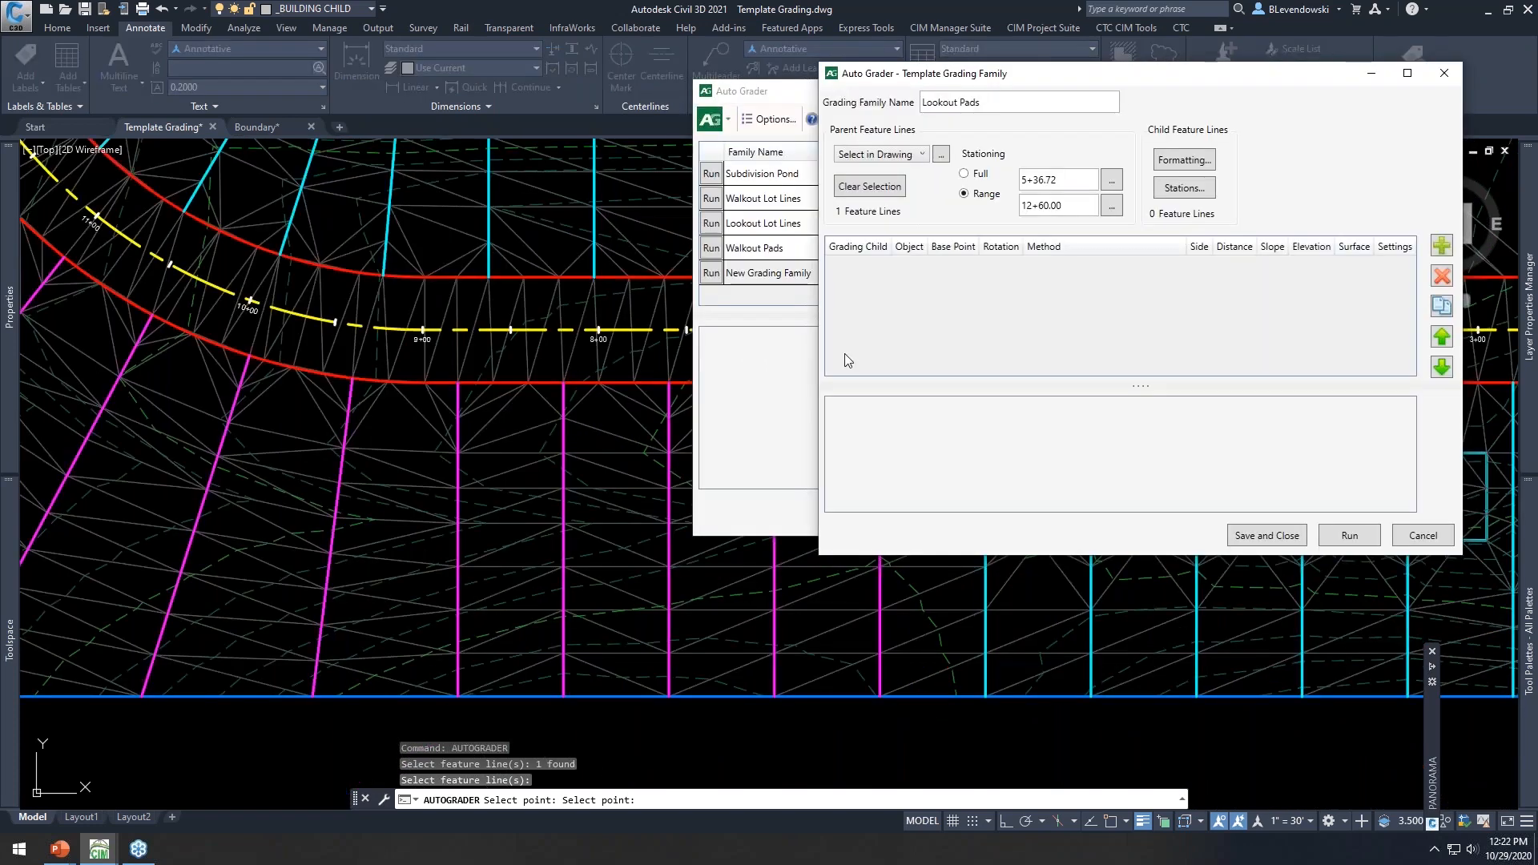
left_click(1180, 189)
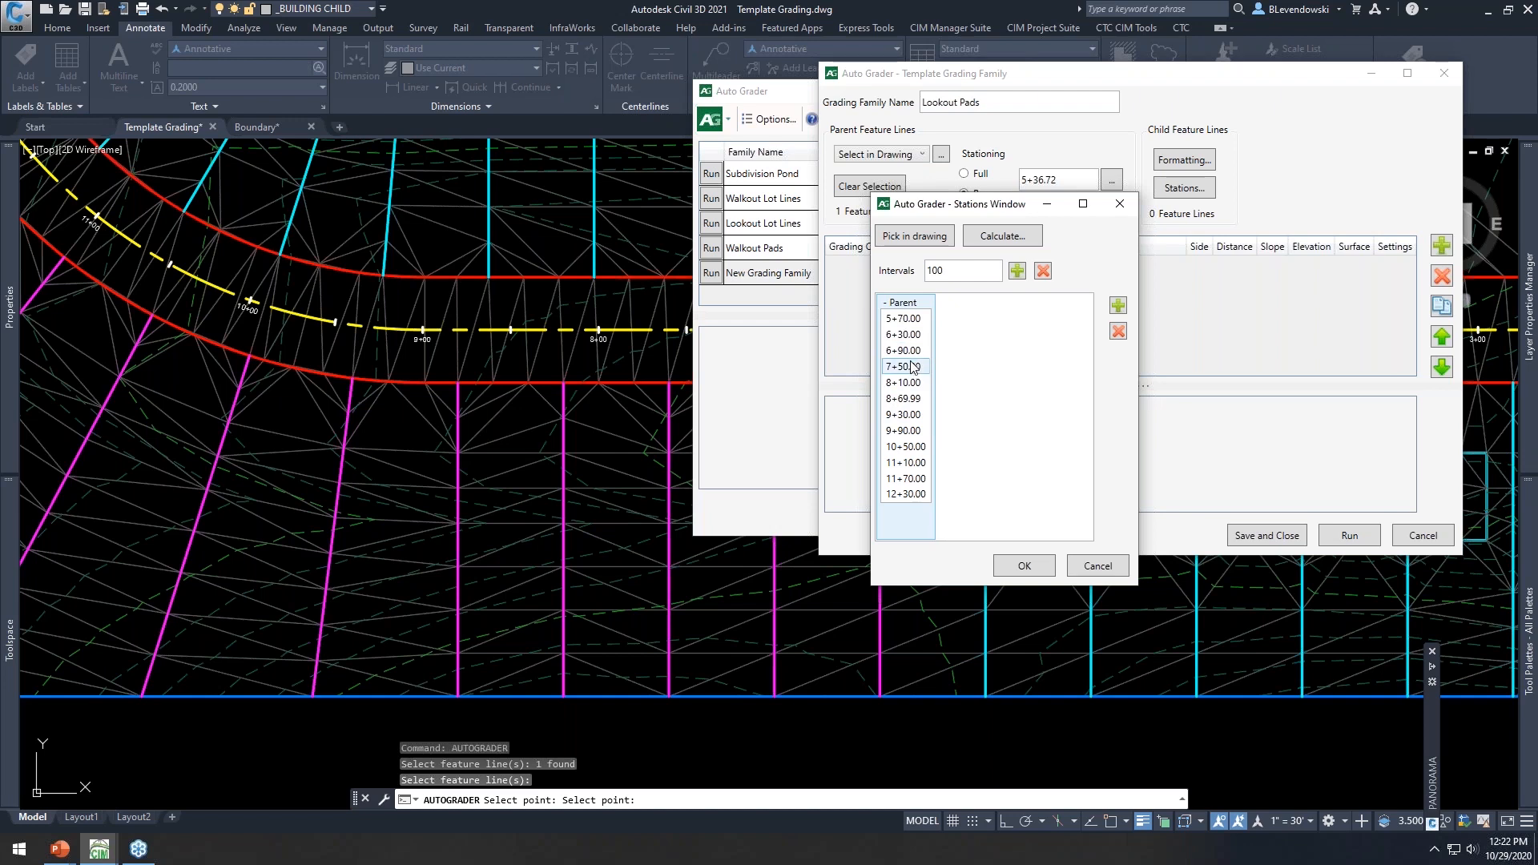
left_click(1027, 567)
Add a grading child to the Lookout Pads family and name it House Pad
left_click(1442, 245)
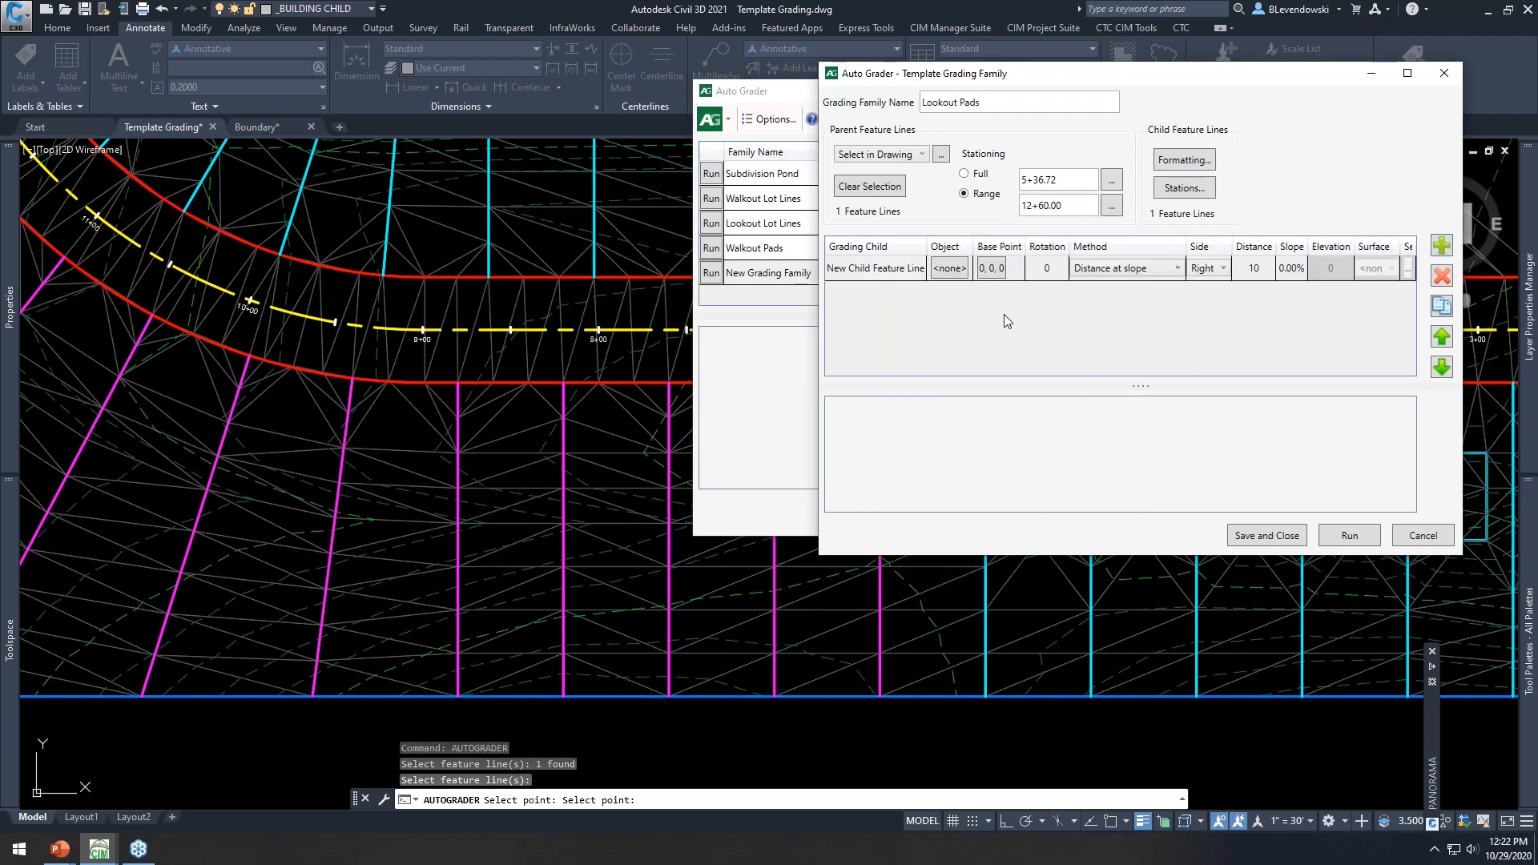
left_click(890, 272)
type("Ho")
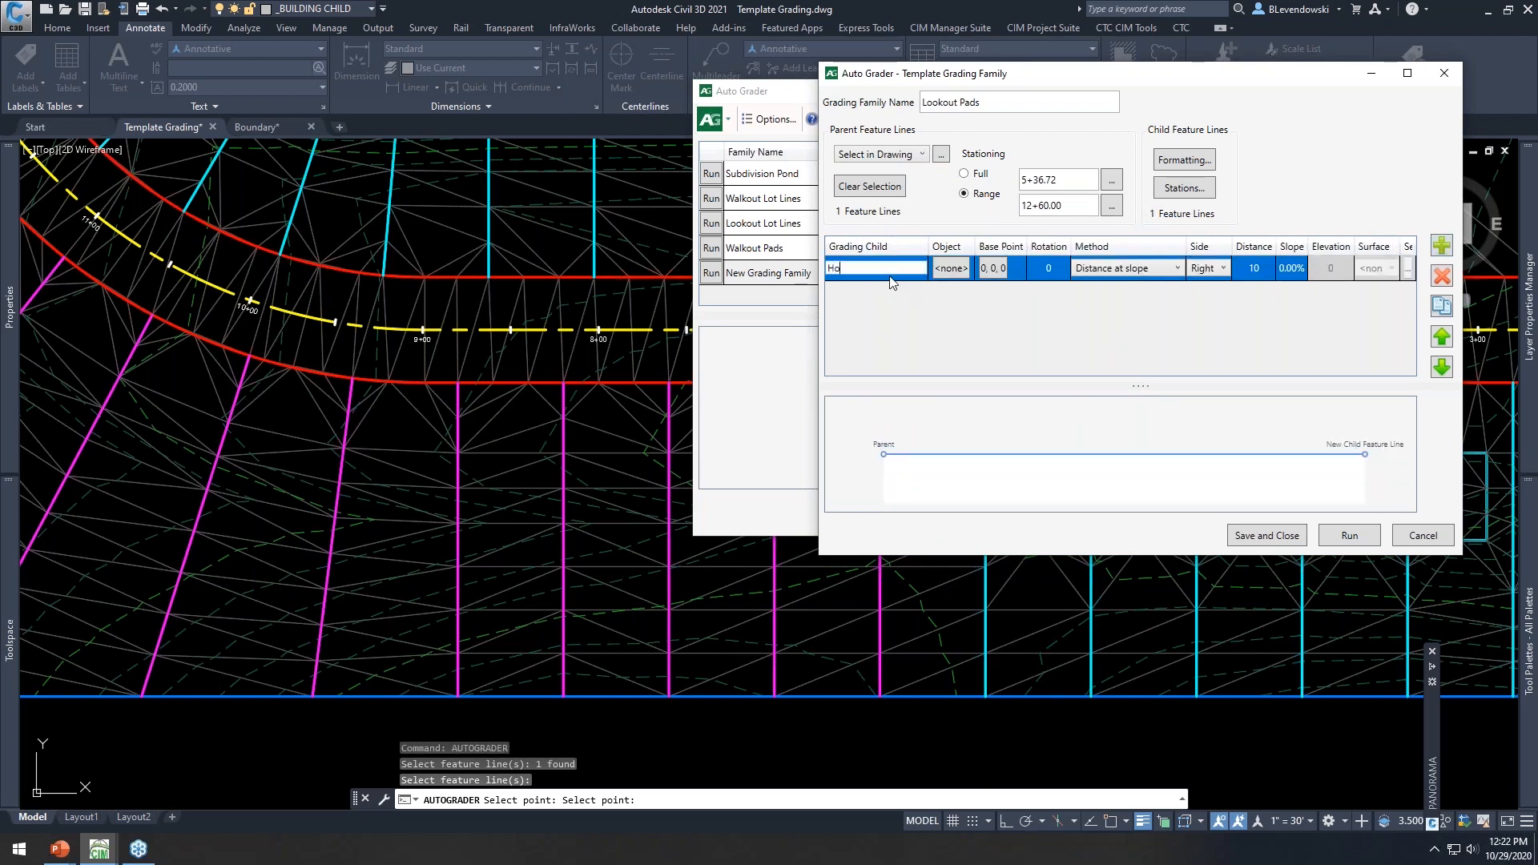
type("use Pad")
Assign the magenta lookout template feature line as the House Pad's object
left_click(951, 268)
scroll(714, 372, "down", 5)
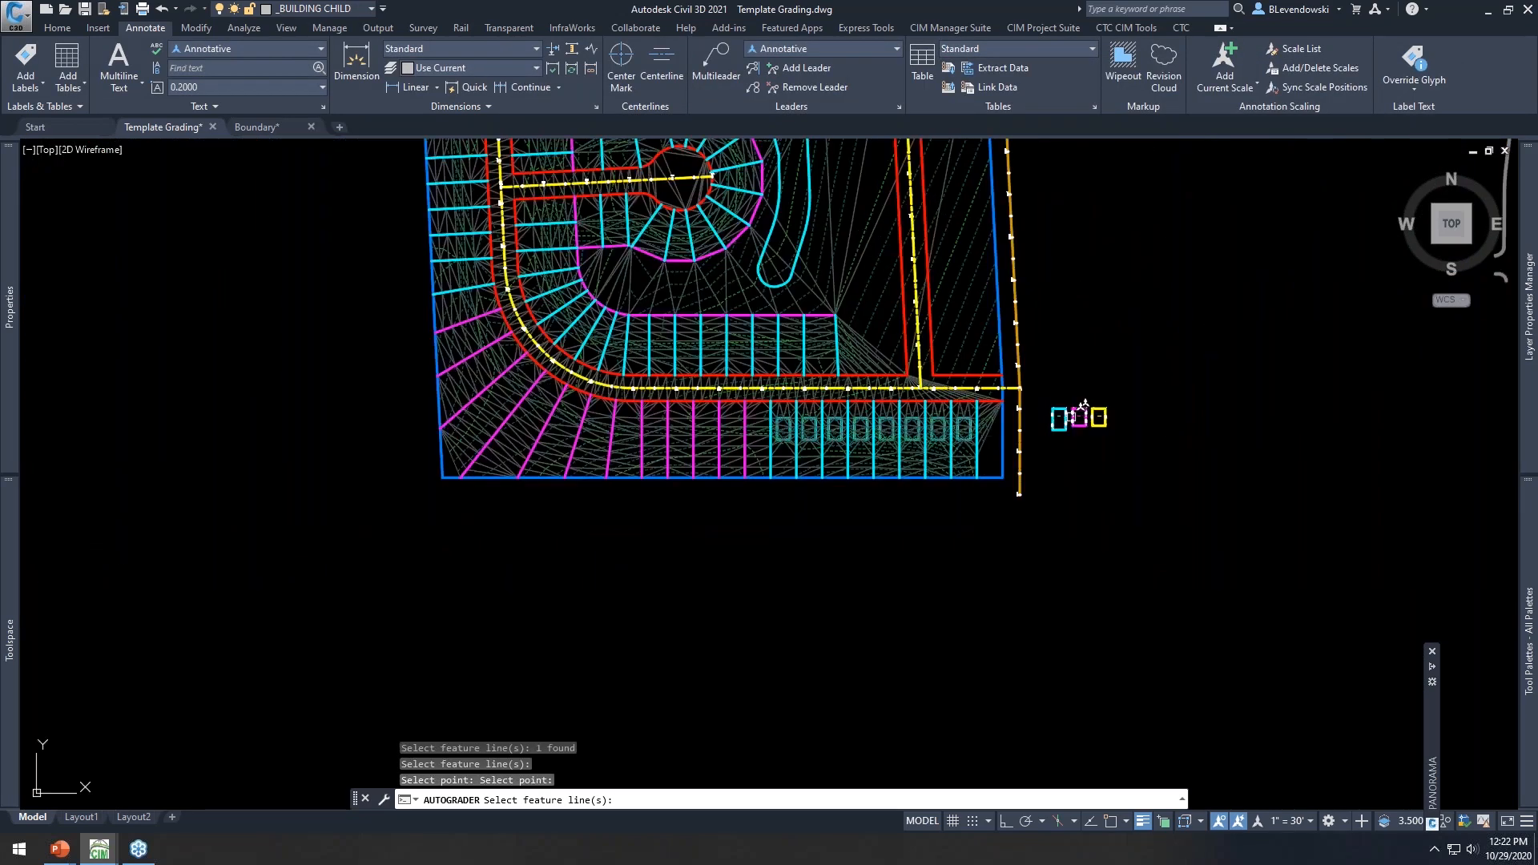
scroll(1079, 377, "up", 8)
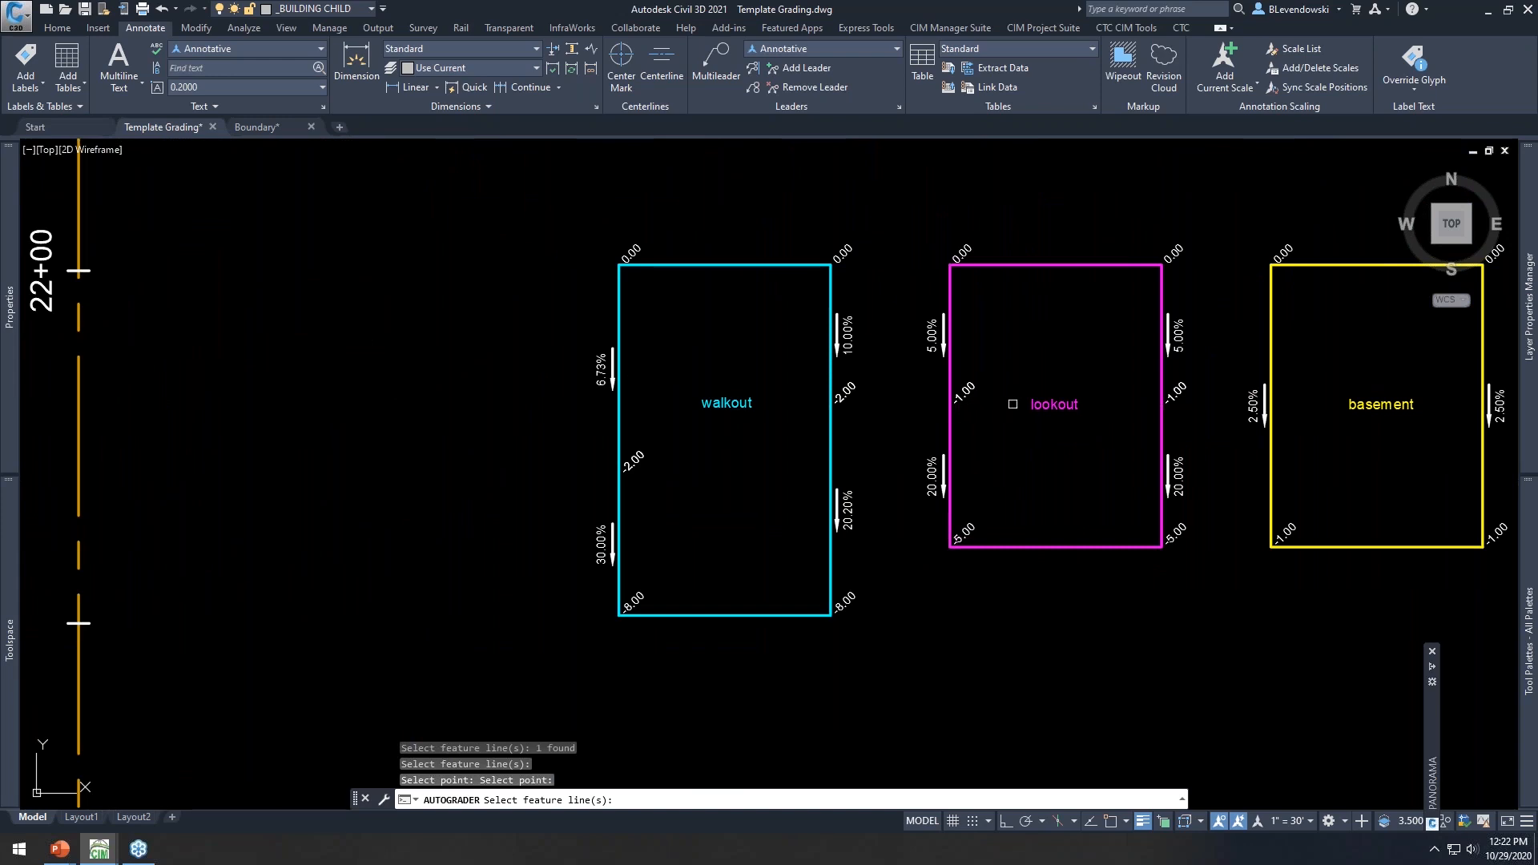
scroll(962, 377, "up", 3)
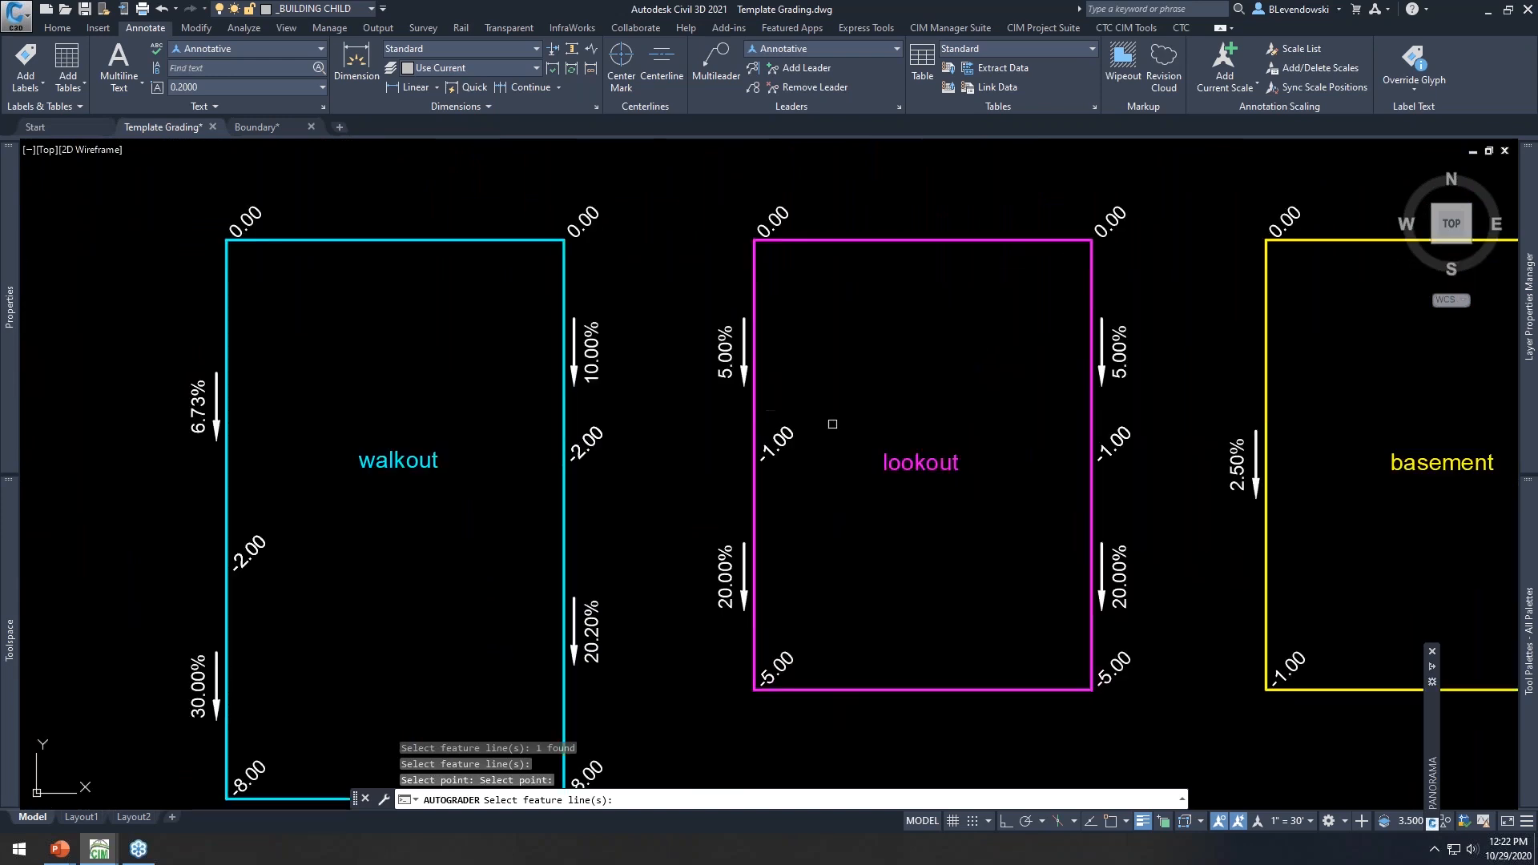
middle_click_drag(859, 406, 885, 359)
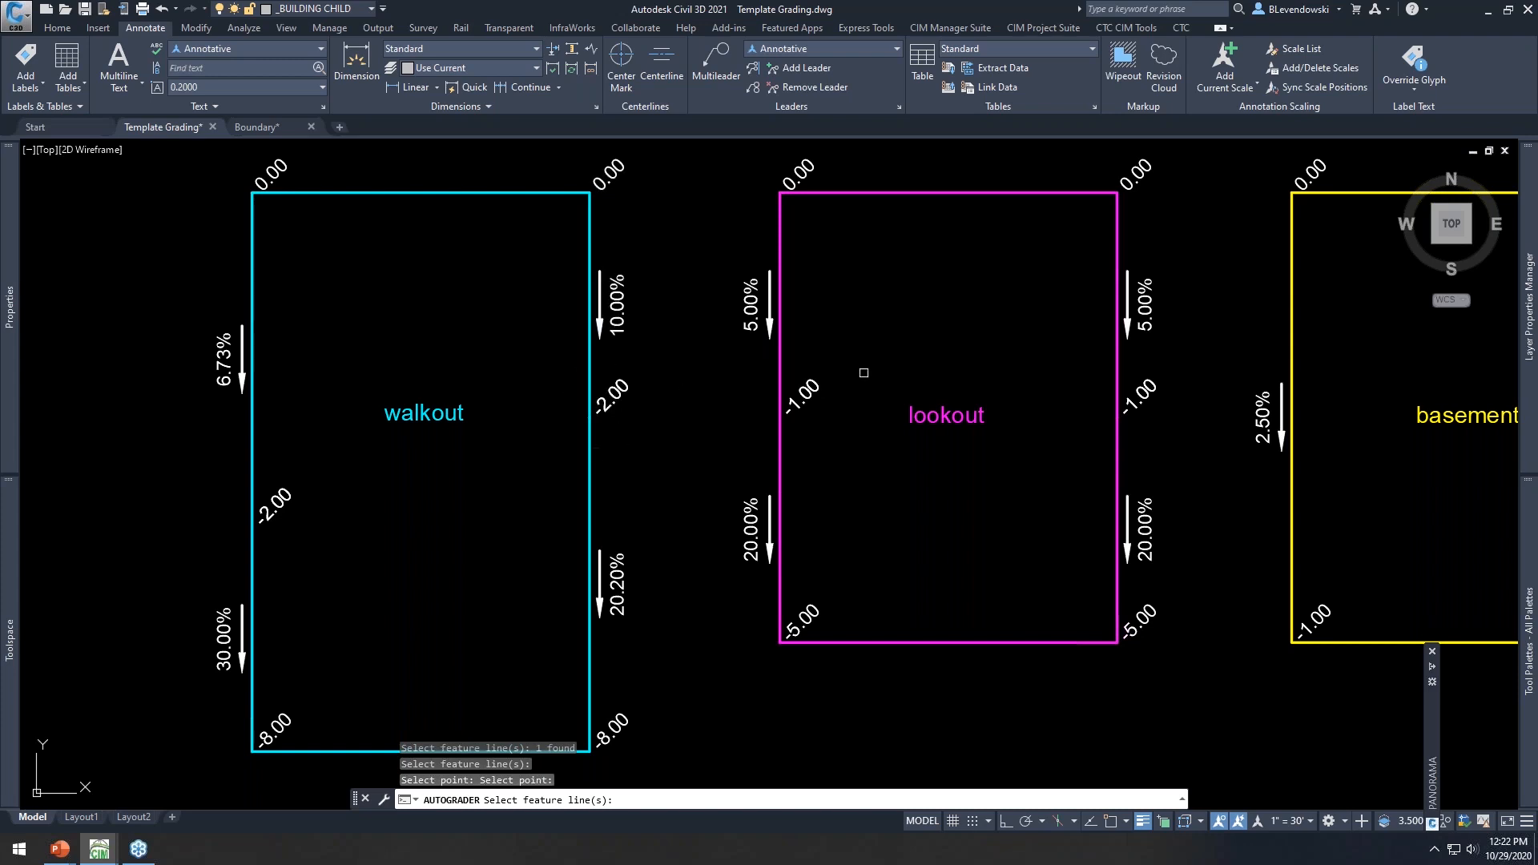
middle_click_drag(951, 343, 884, 362)
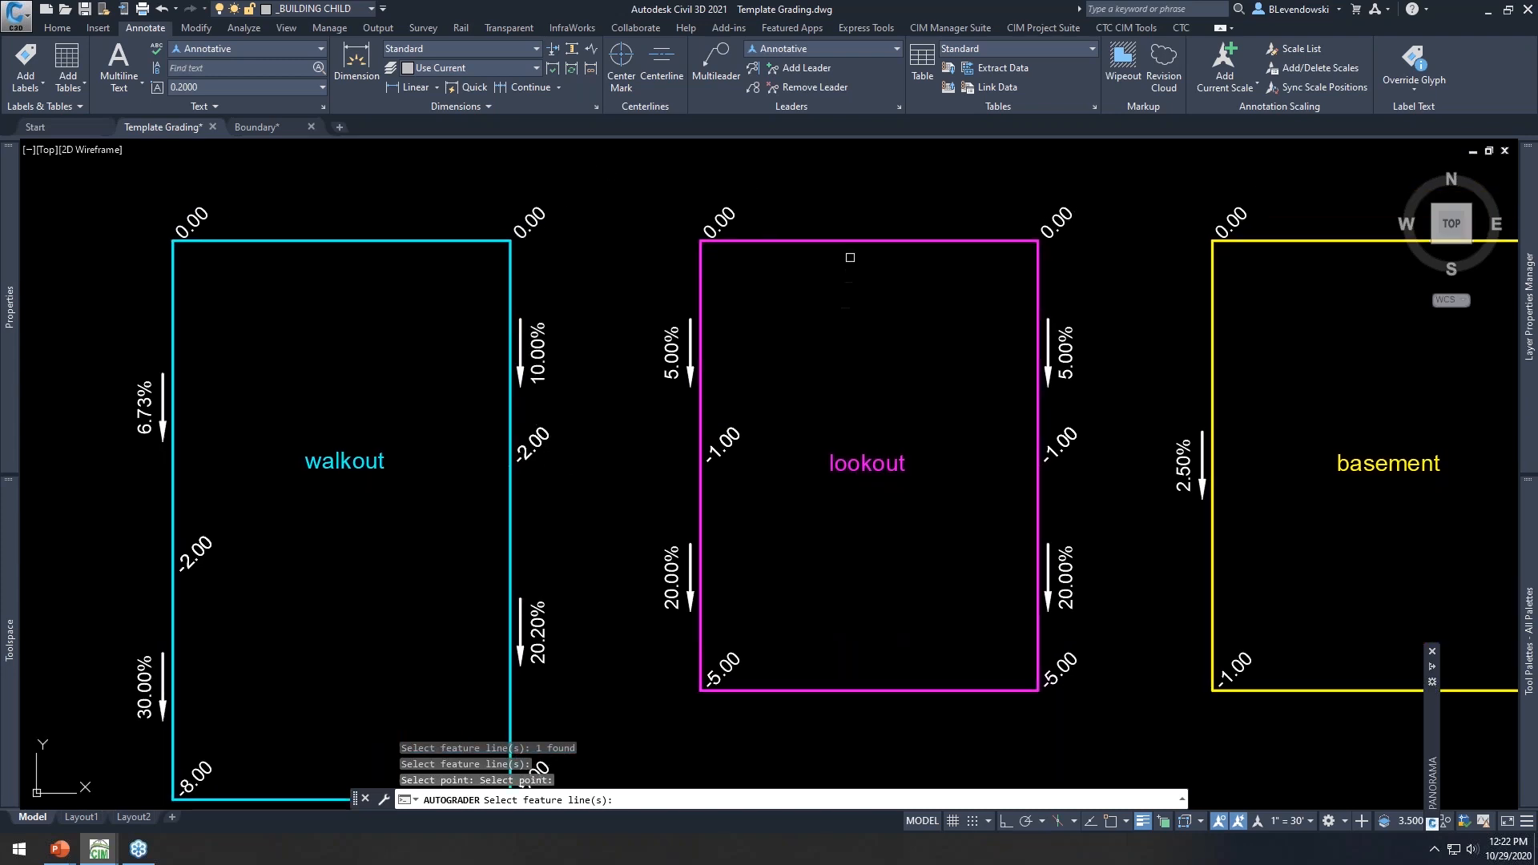
left_click(833, 239)
key("Return")
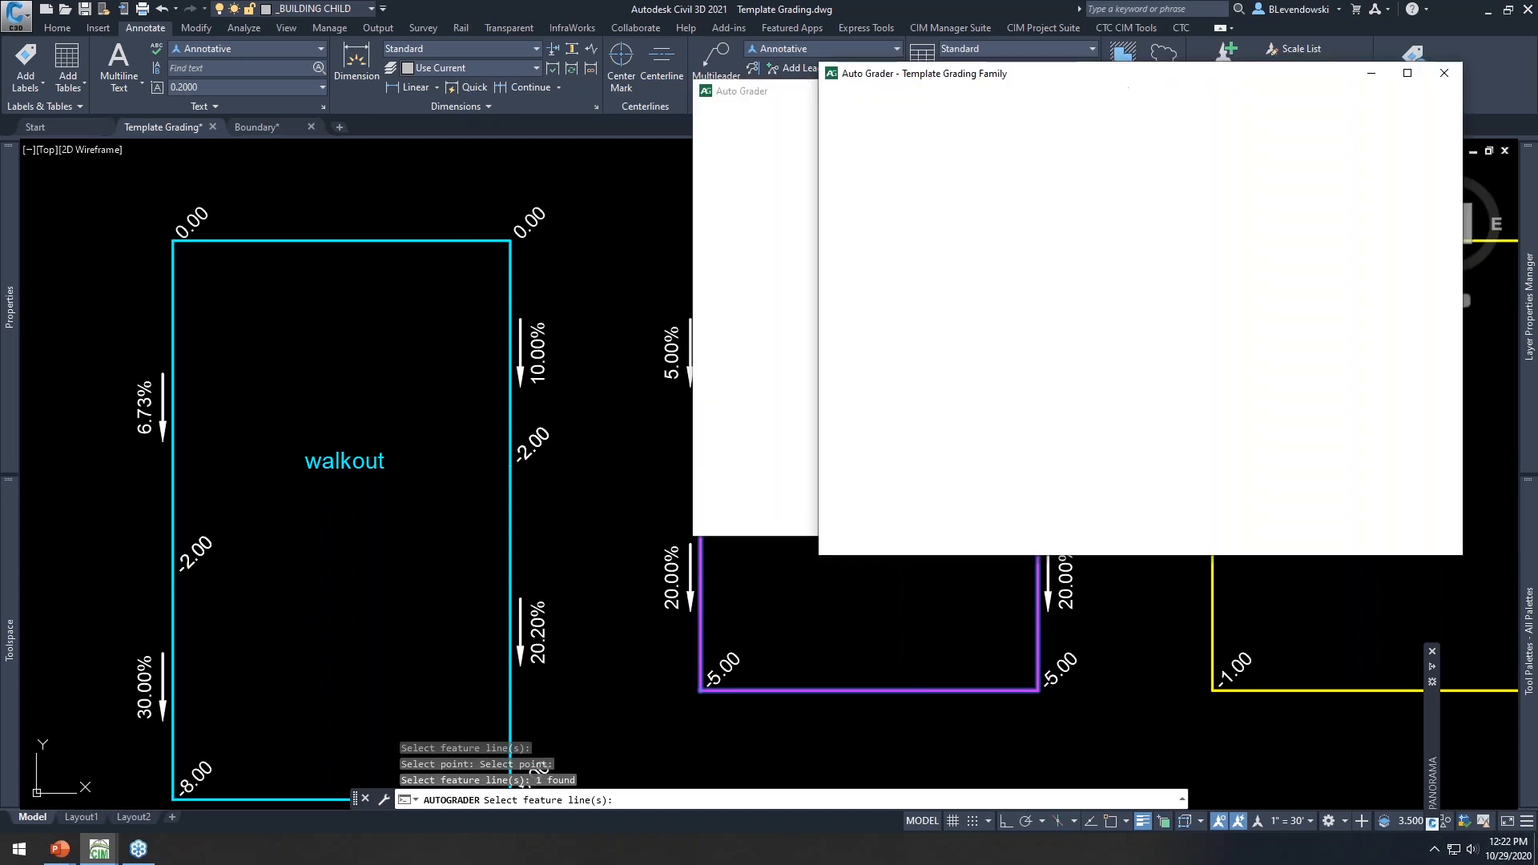
Set the House Pad's base point at the midpoint of the lookout template's north edge
left_click(1016, 268)
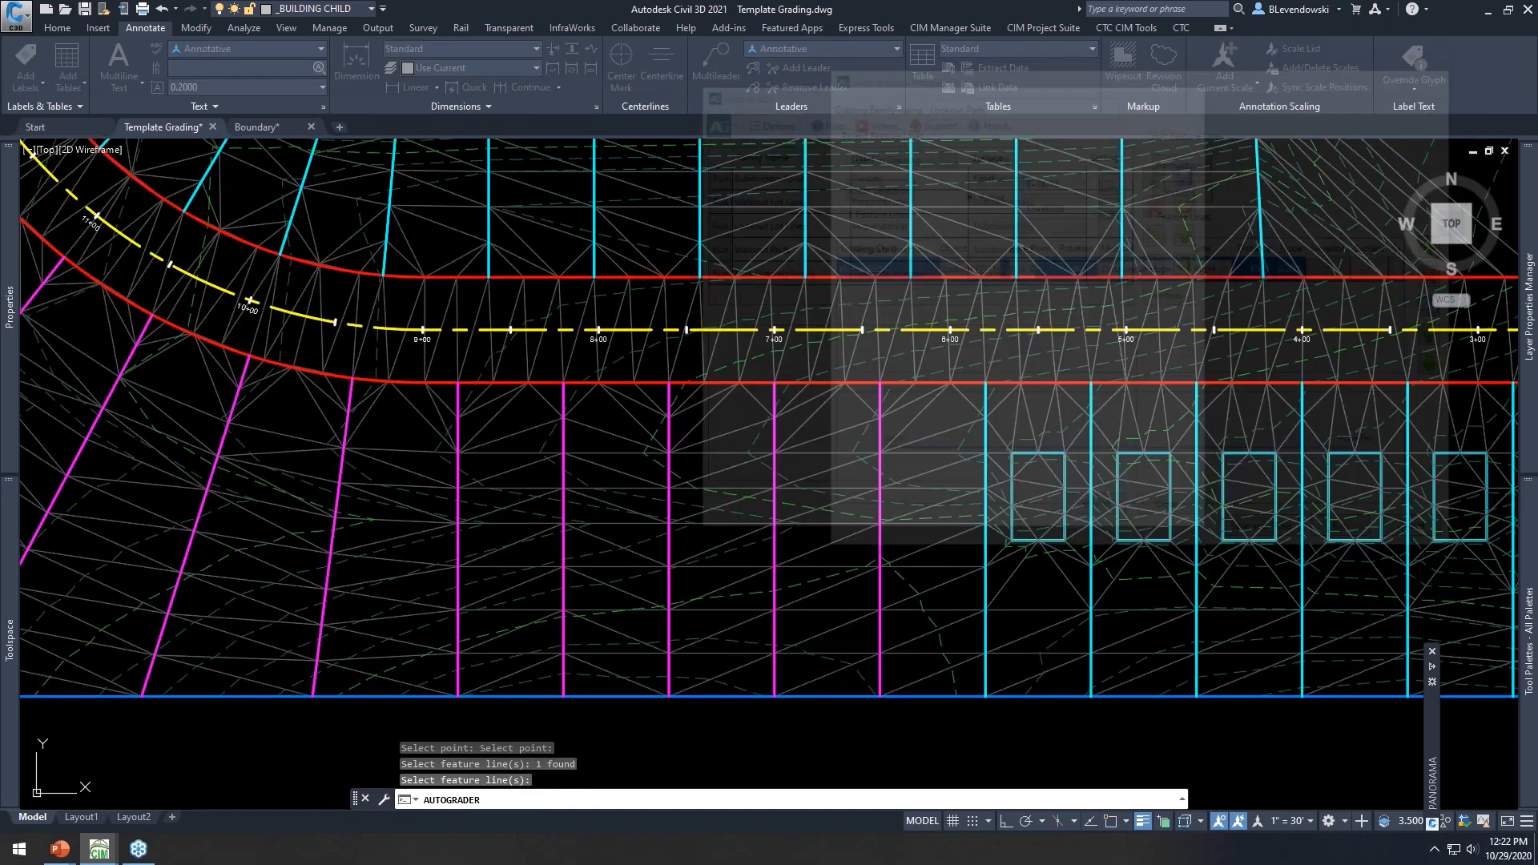
scroll(1006, 473, "up", 5)
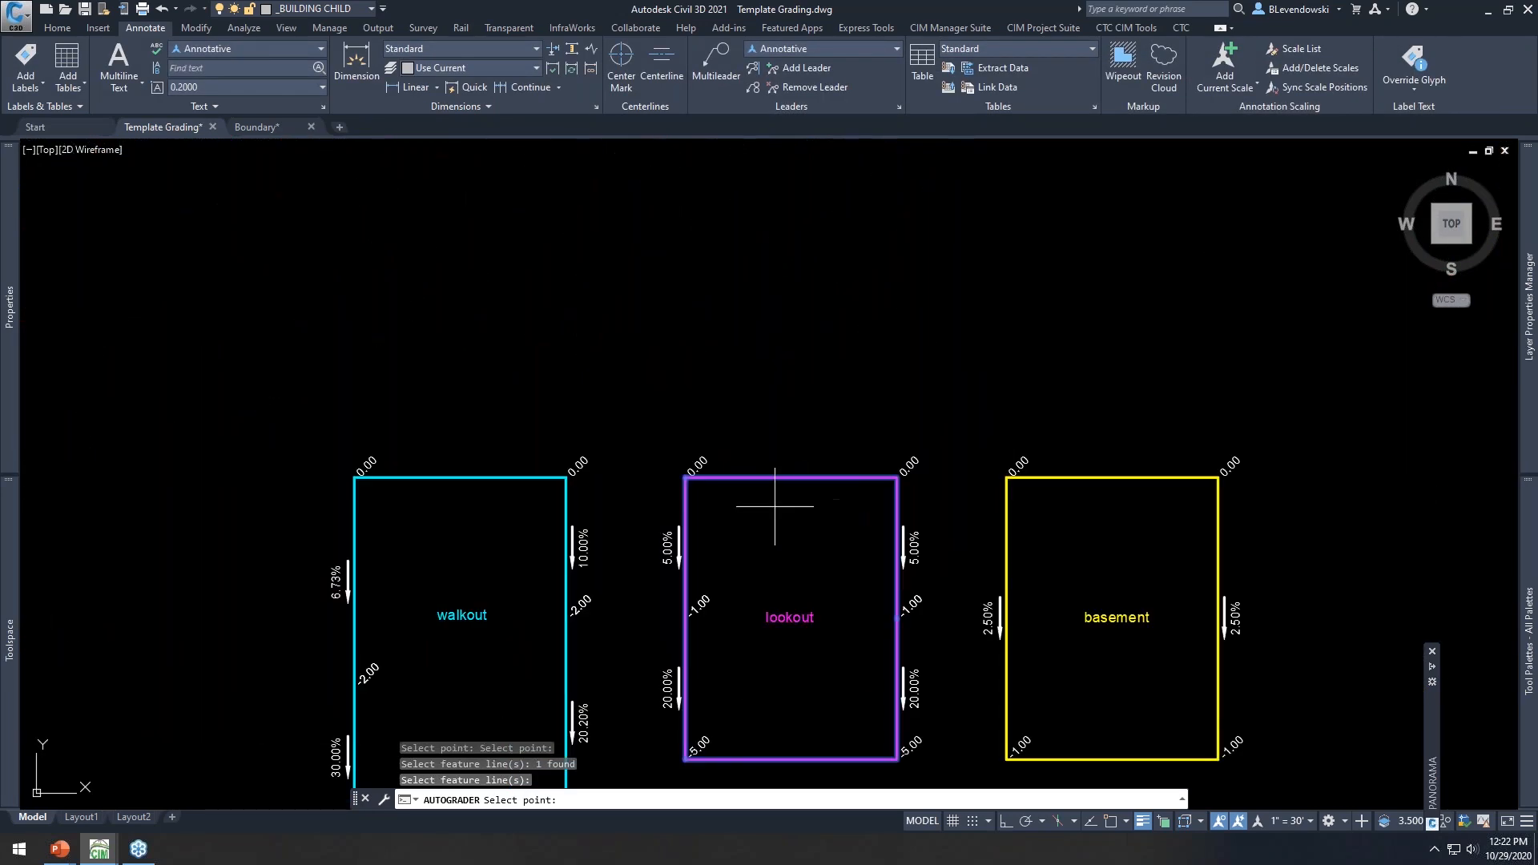
right_click(825, 505, "shift")
left_click(873, 537)
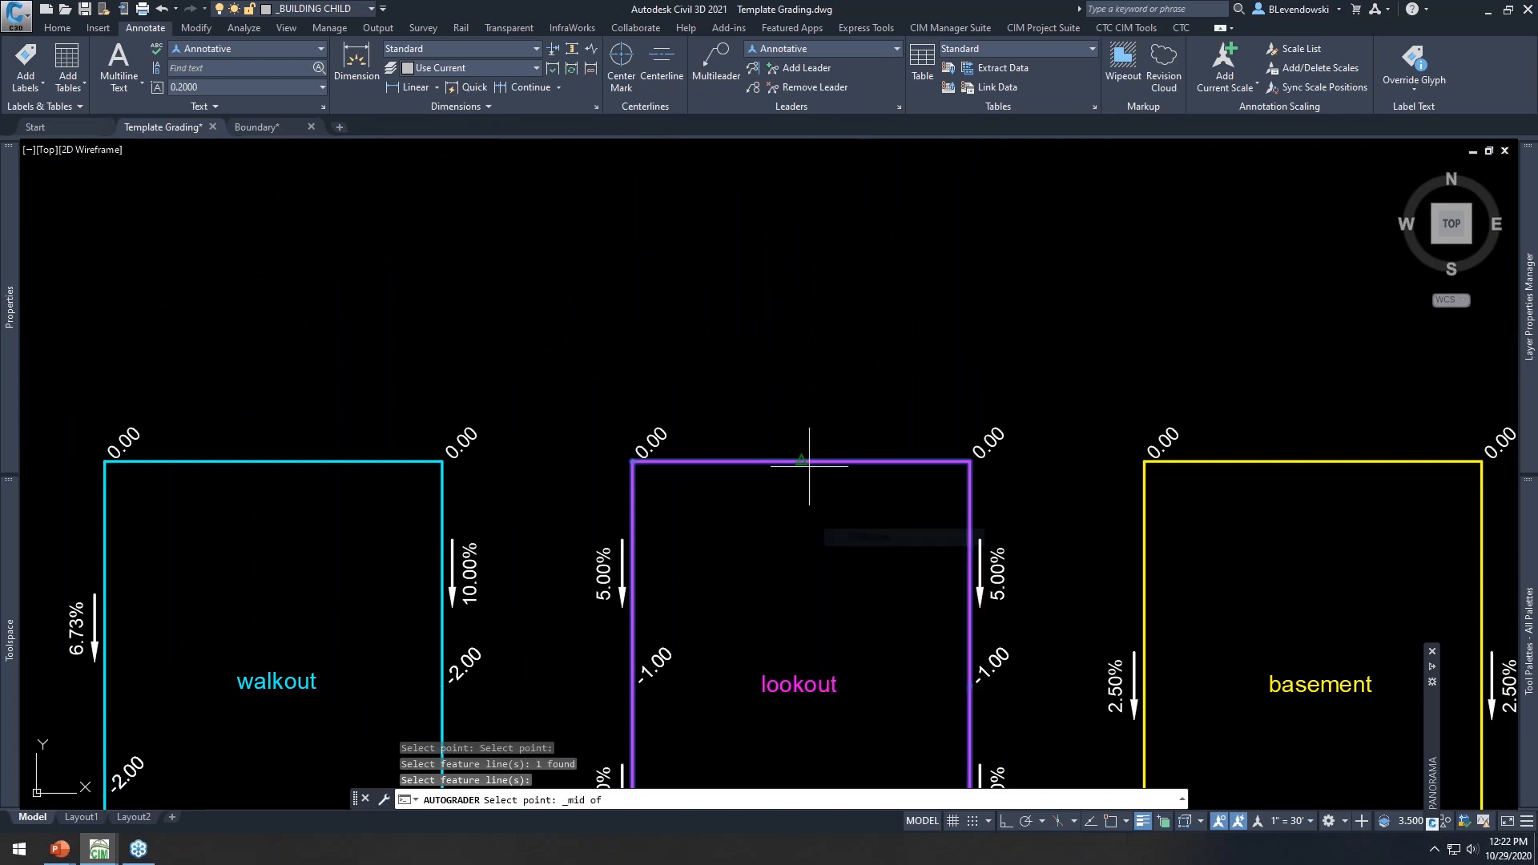
left_click(804, 458)
Set the House Pad's rotation to 180, side to Left, distance to 40 and slope to 4%
left_click(1121, 269)
type("180")
key("Return")
left_click(1268, 269)
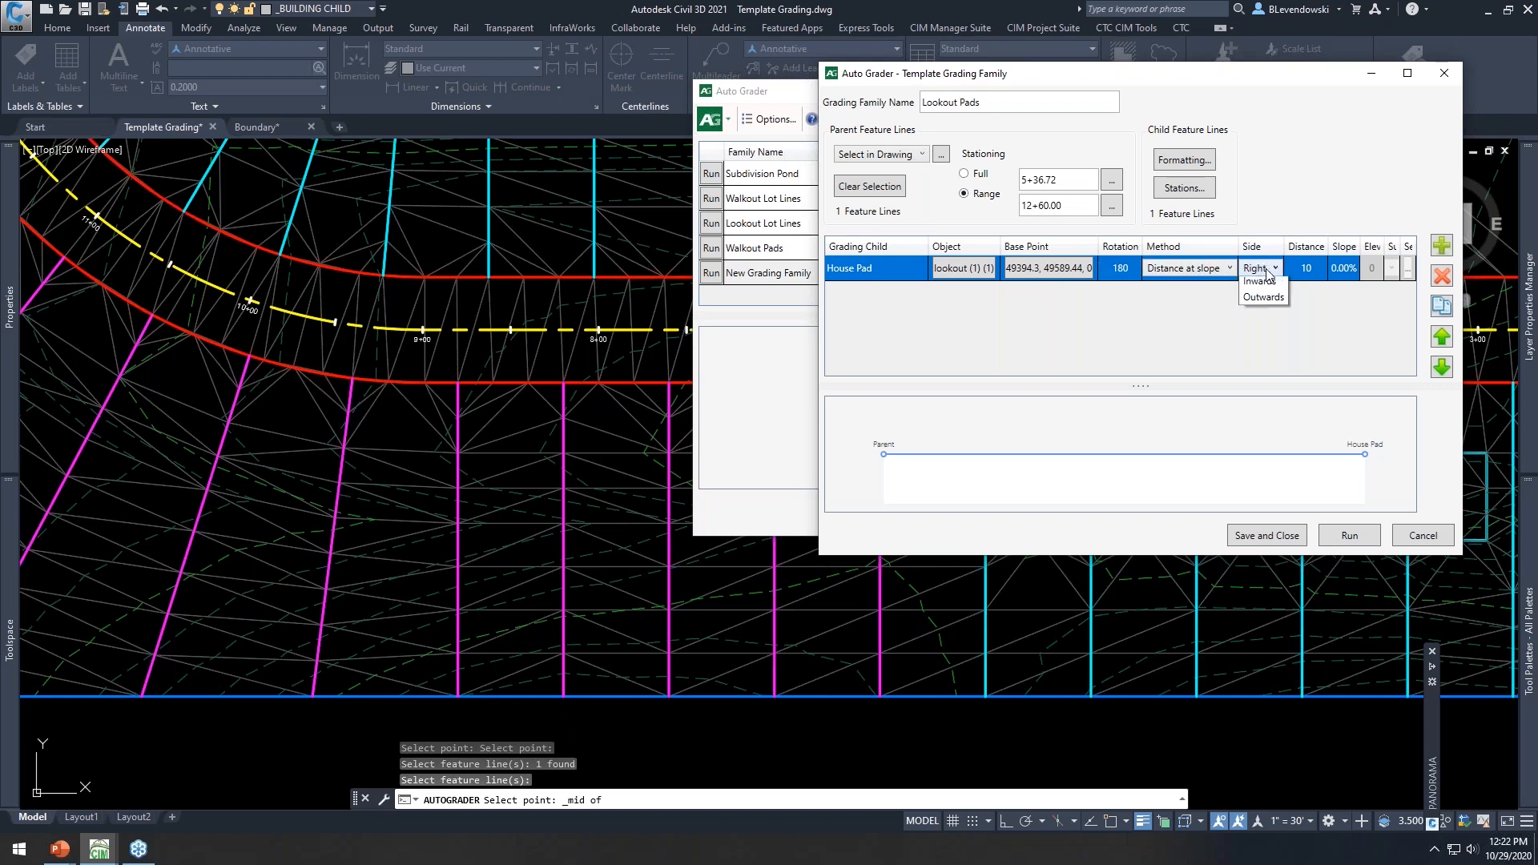
left_click(1259, 297)
key("Tab")
type("40")
key("Tab")
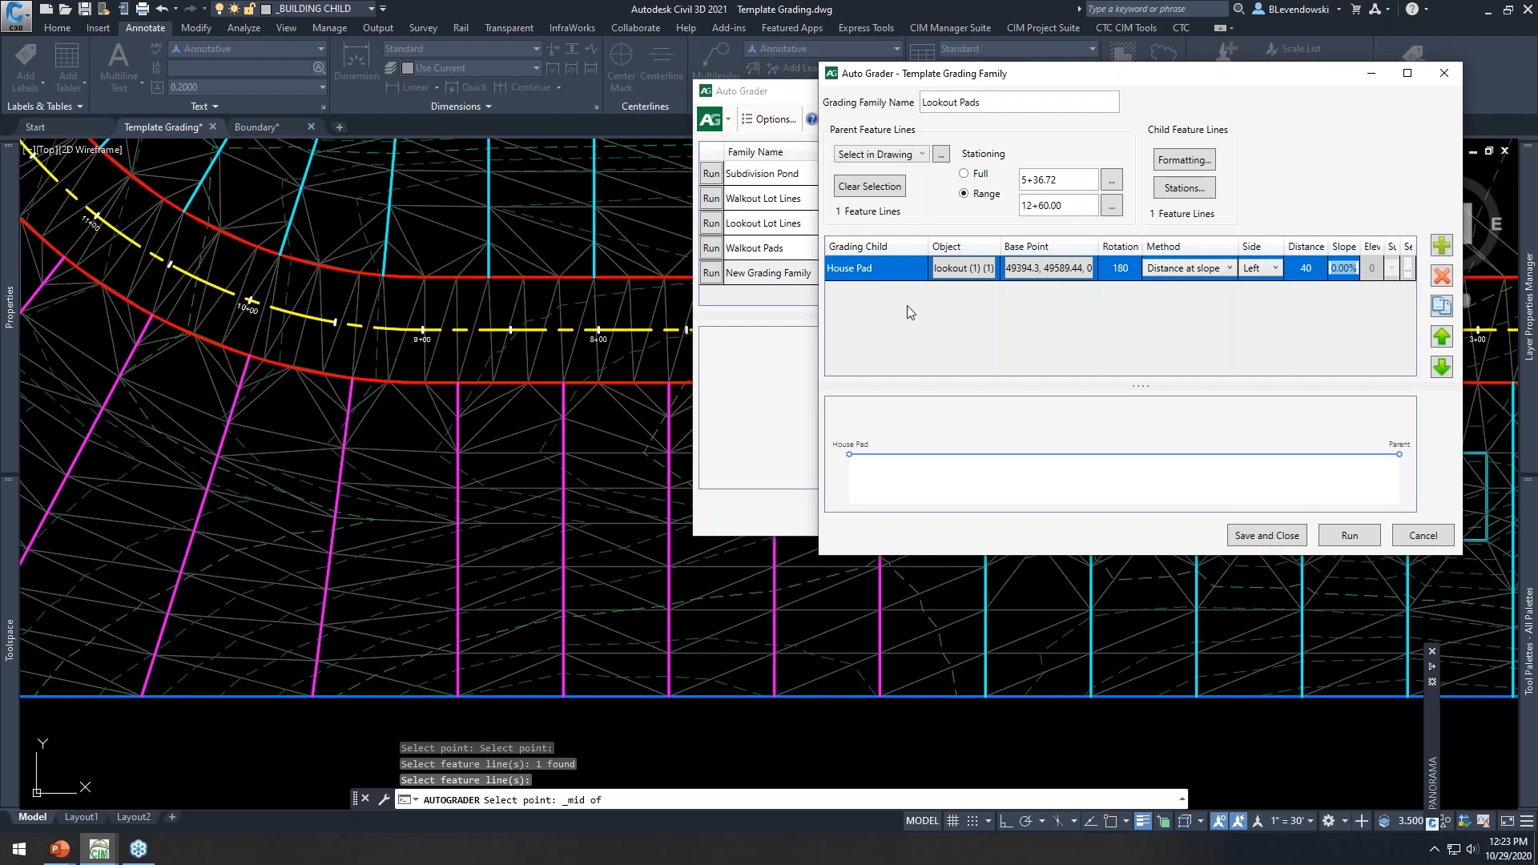
left_click_drag(1197, 77, 1089, 130)
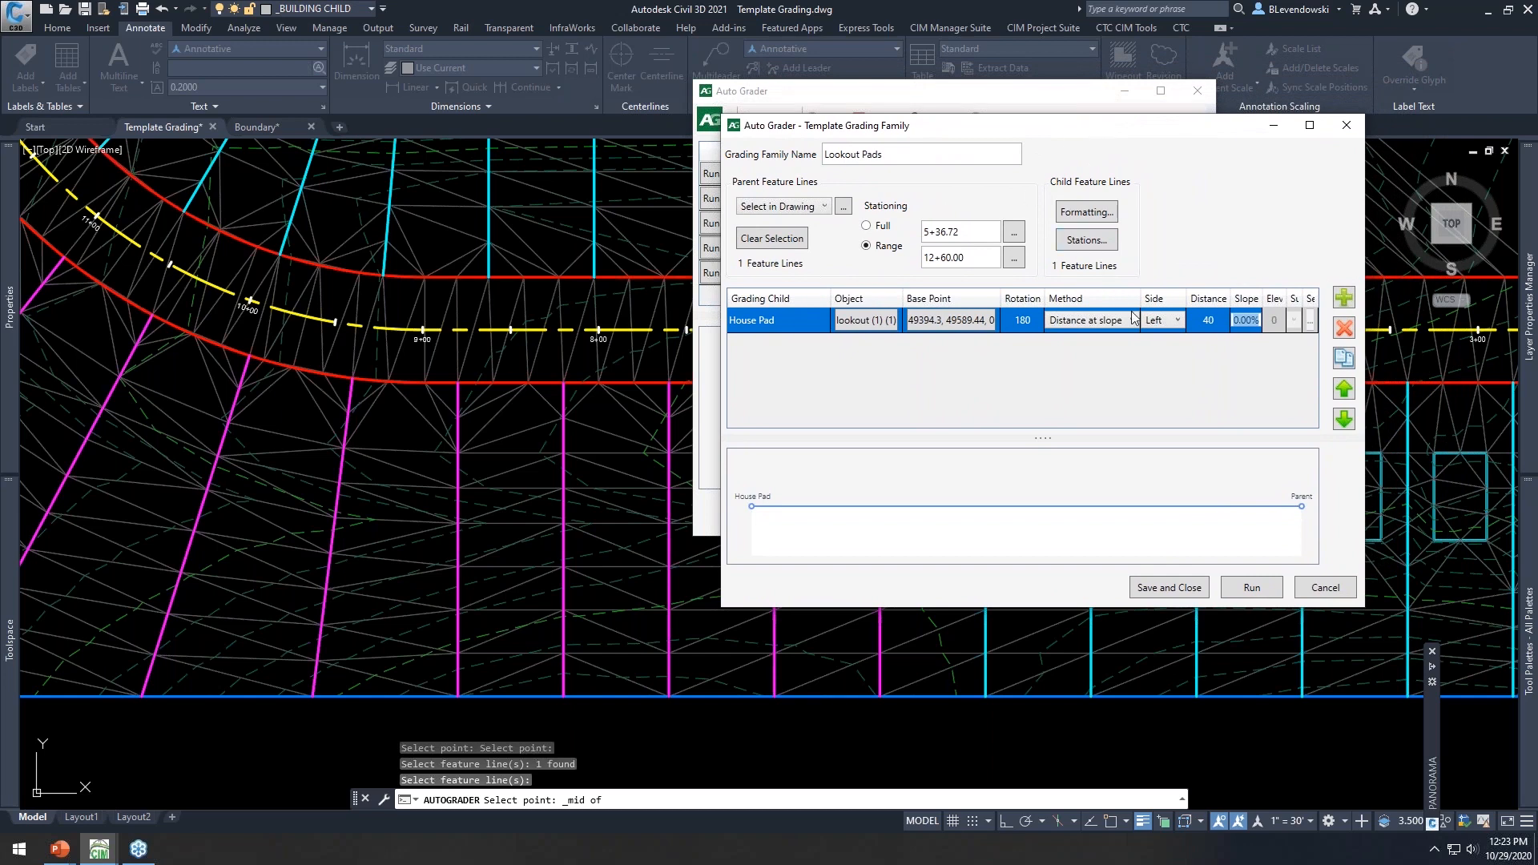
key("Return")
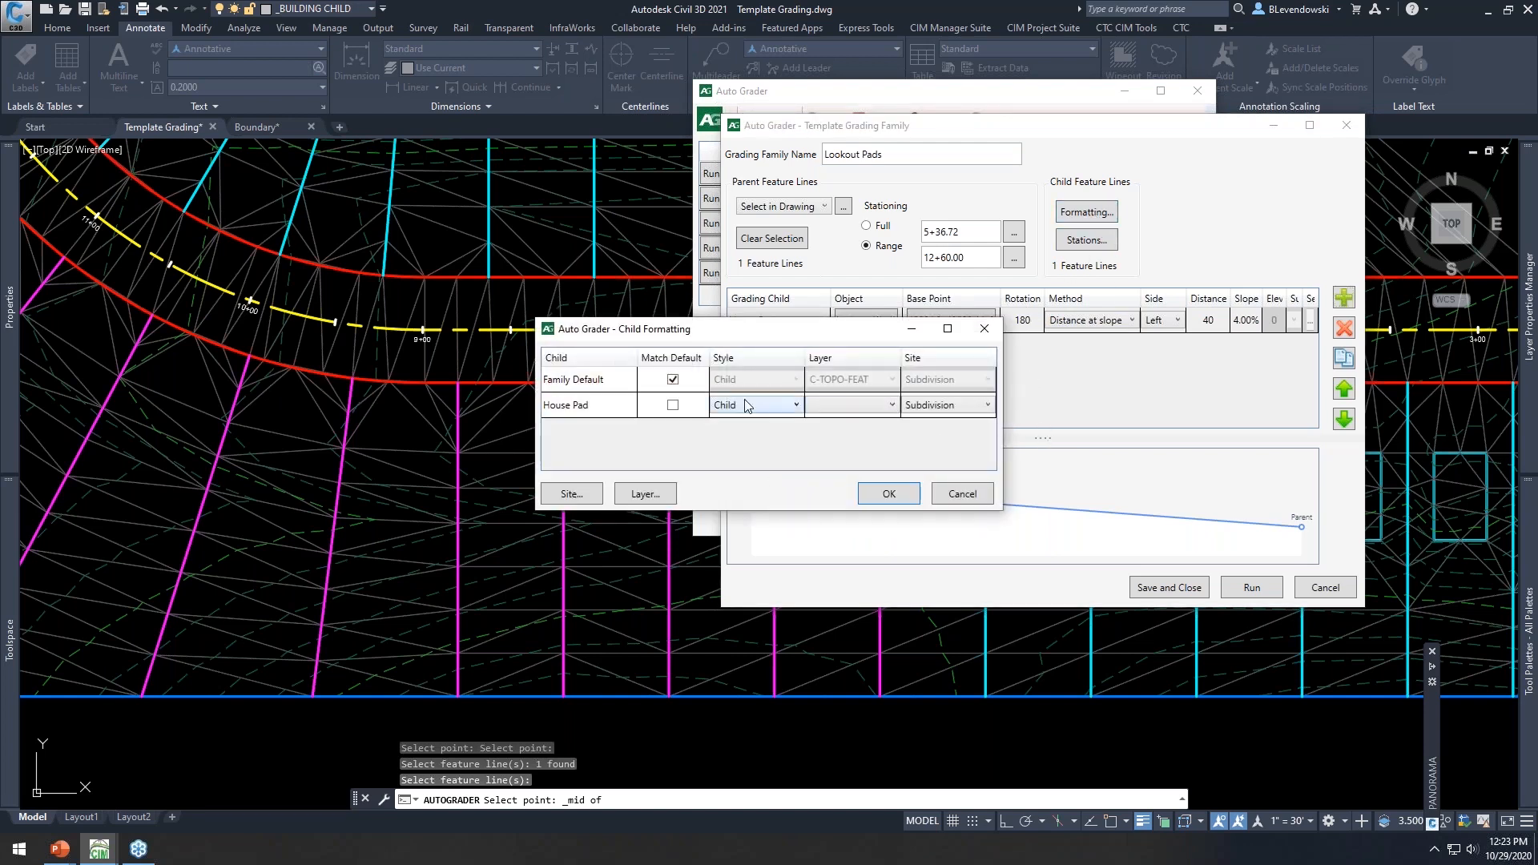
Set the family default child layer to _lookouts and make the House Pad match the default formatting
left_click(673, 380)
left_click(857, 385)
scroll(967, 473, "up", 5)
left_click_drag(967, 472, 978, 398)
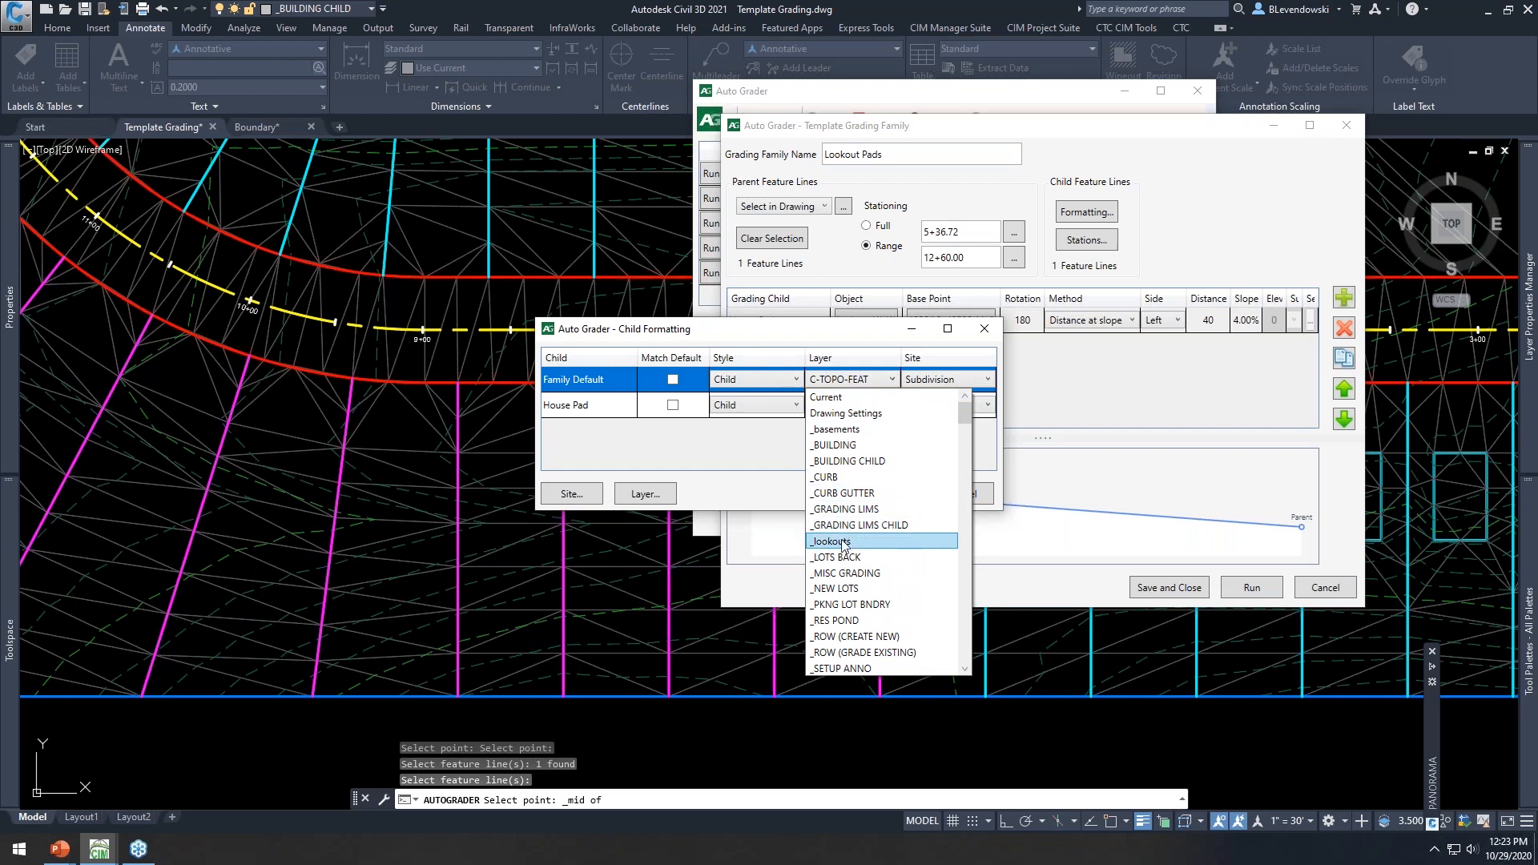
left_click(834, 542)
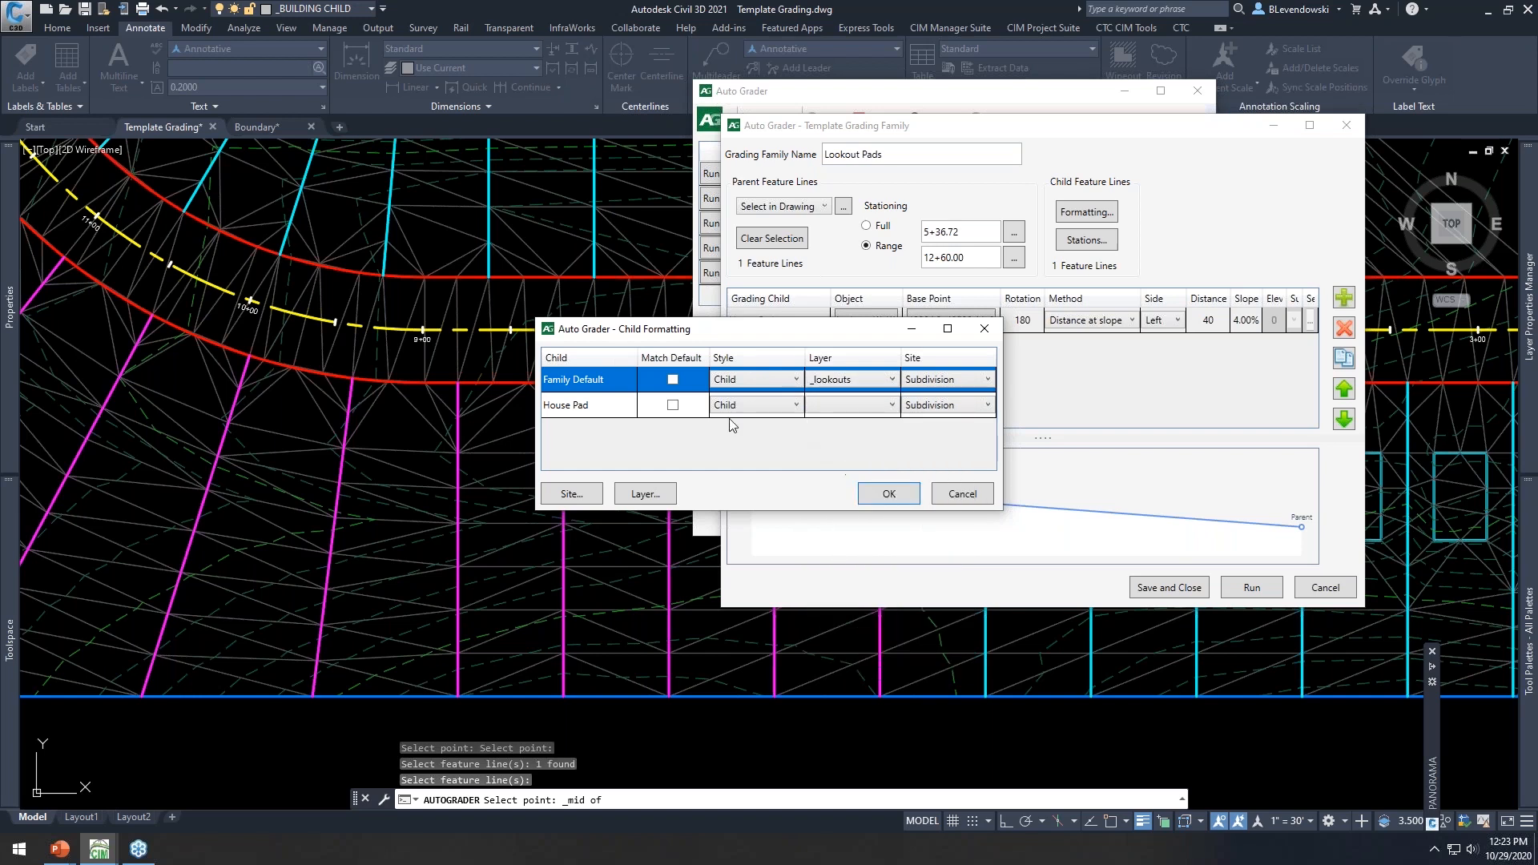
left_click(673, 405)
left_click(890, 494)
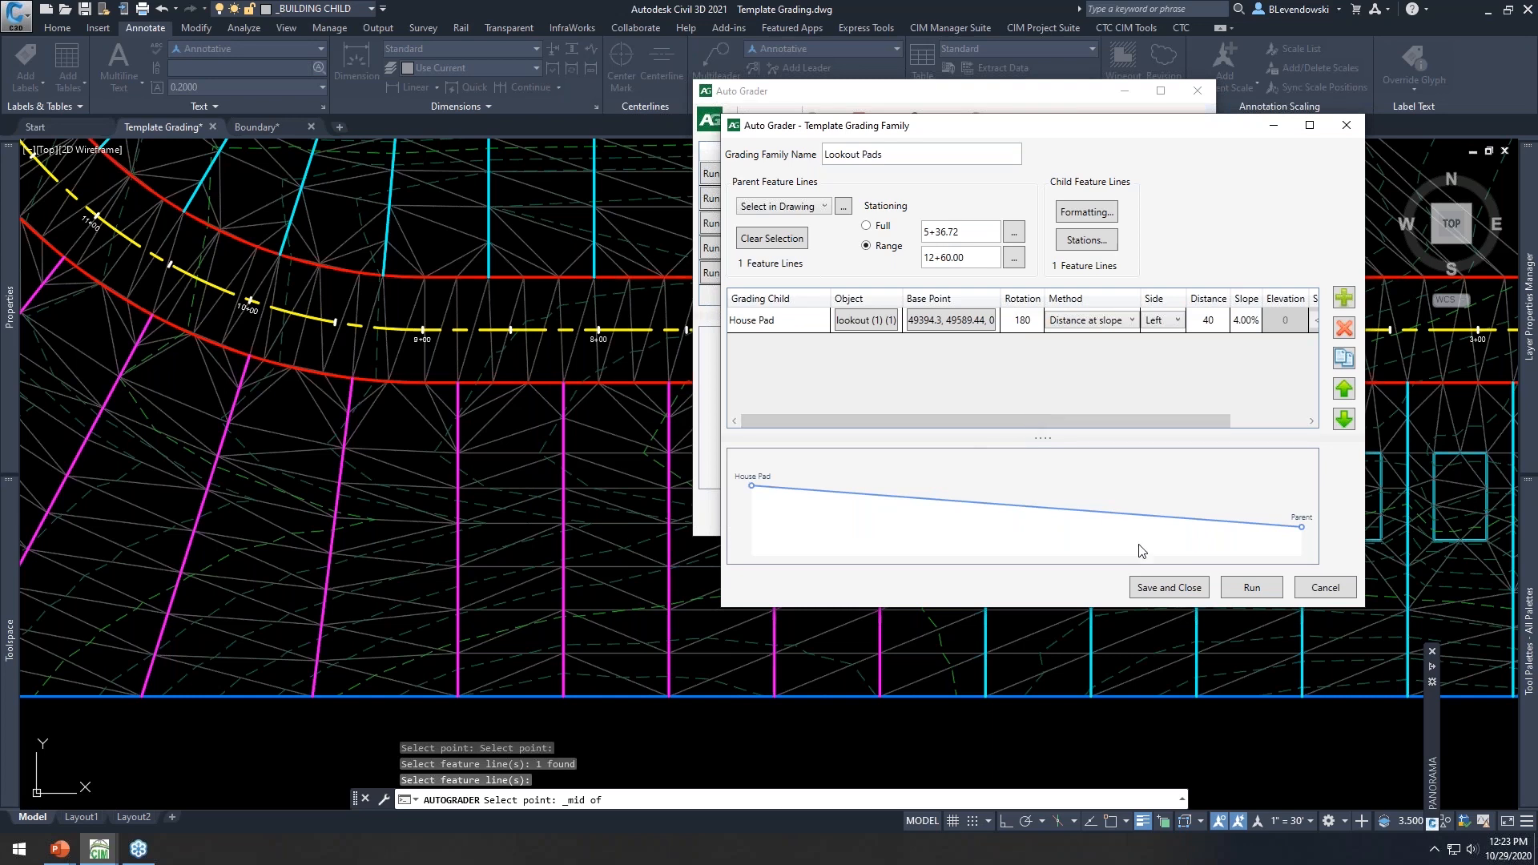
Save the Lookout Pads family and assign it to the Subdivision FG surface
left_click(1169, 587)
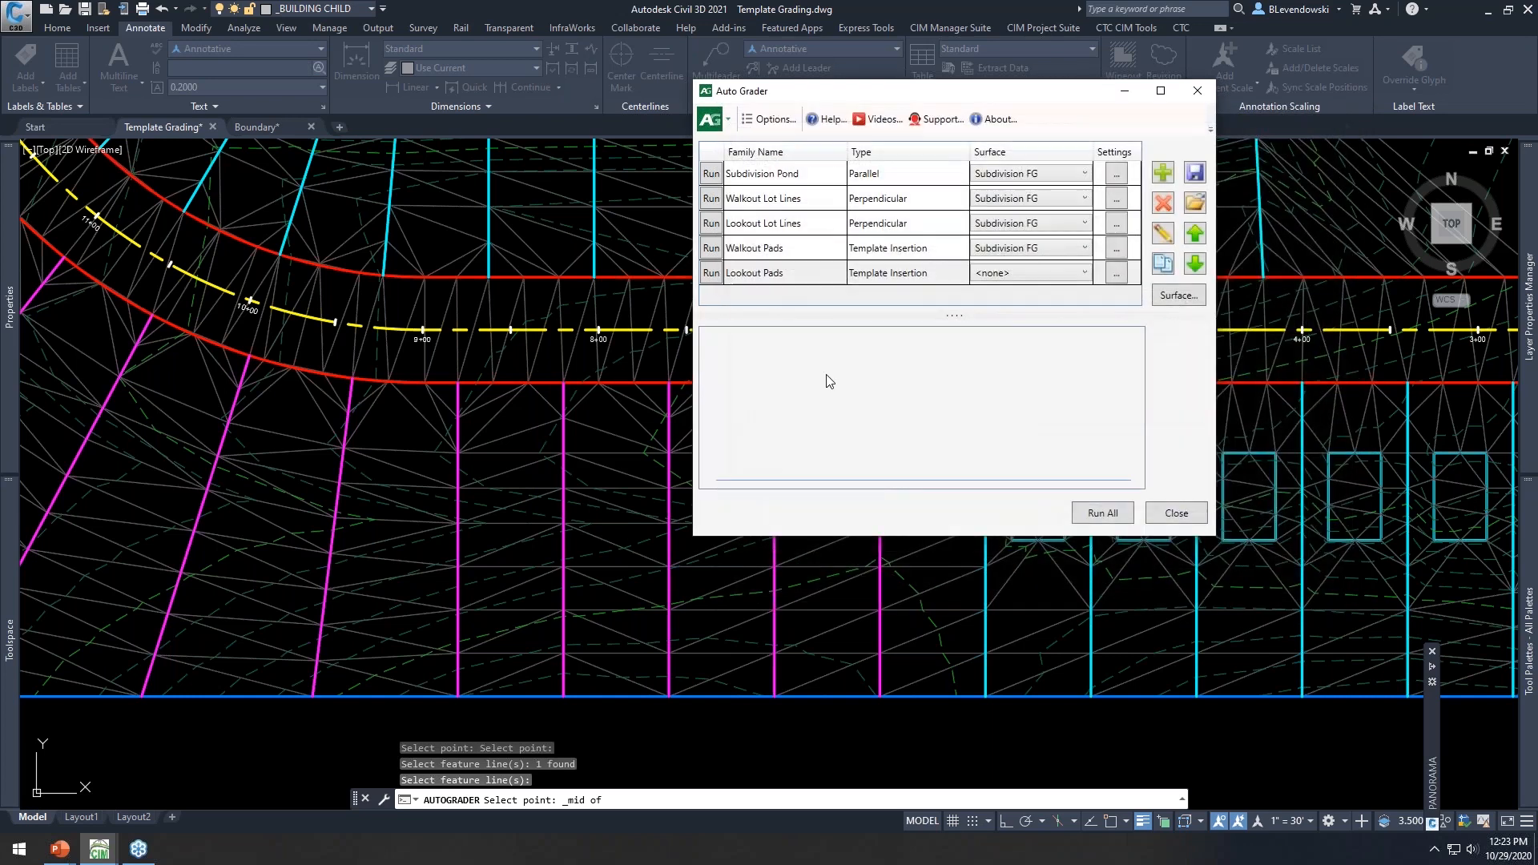
left_click(1045, 273)
left_click(1032, 373)
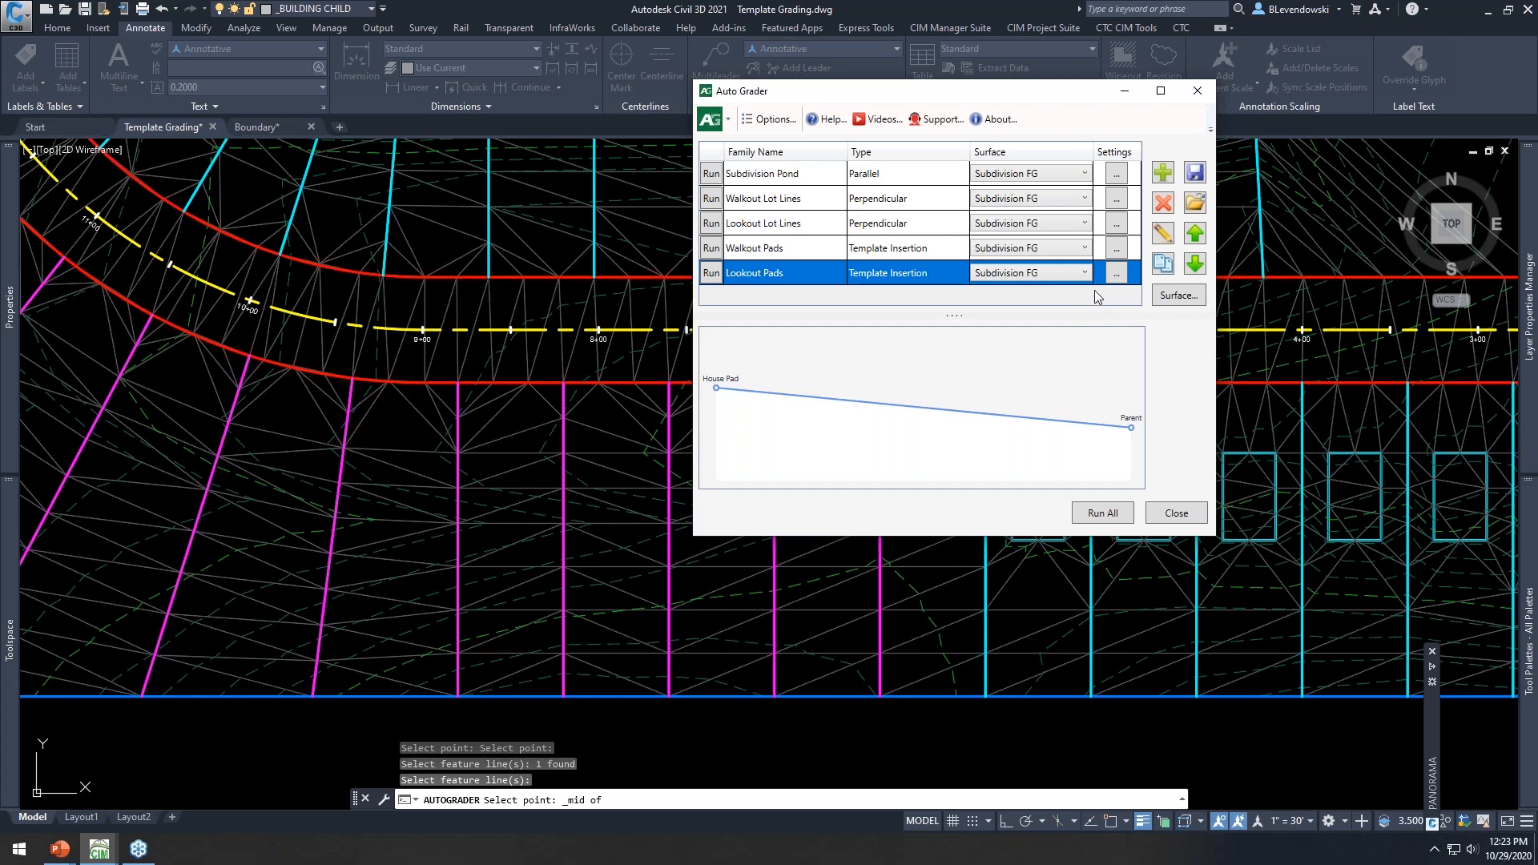
Enable the supplementing distance of 25 in the Lookout Pads surface settings
left_click(1116, 273)
left_click(660, 409)
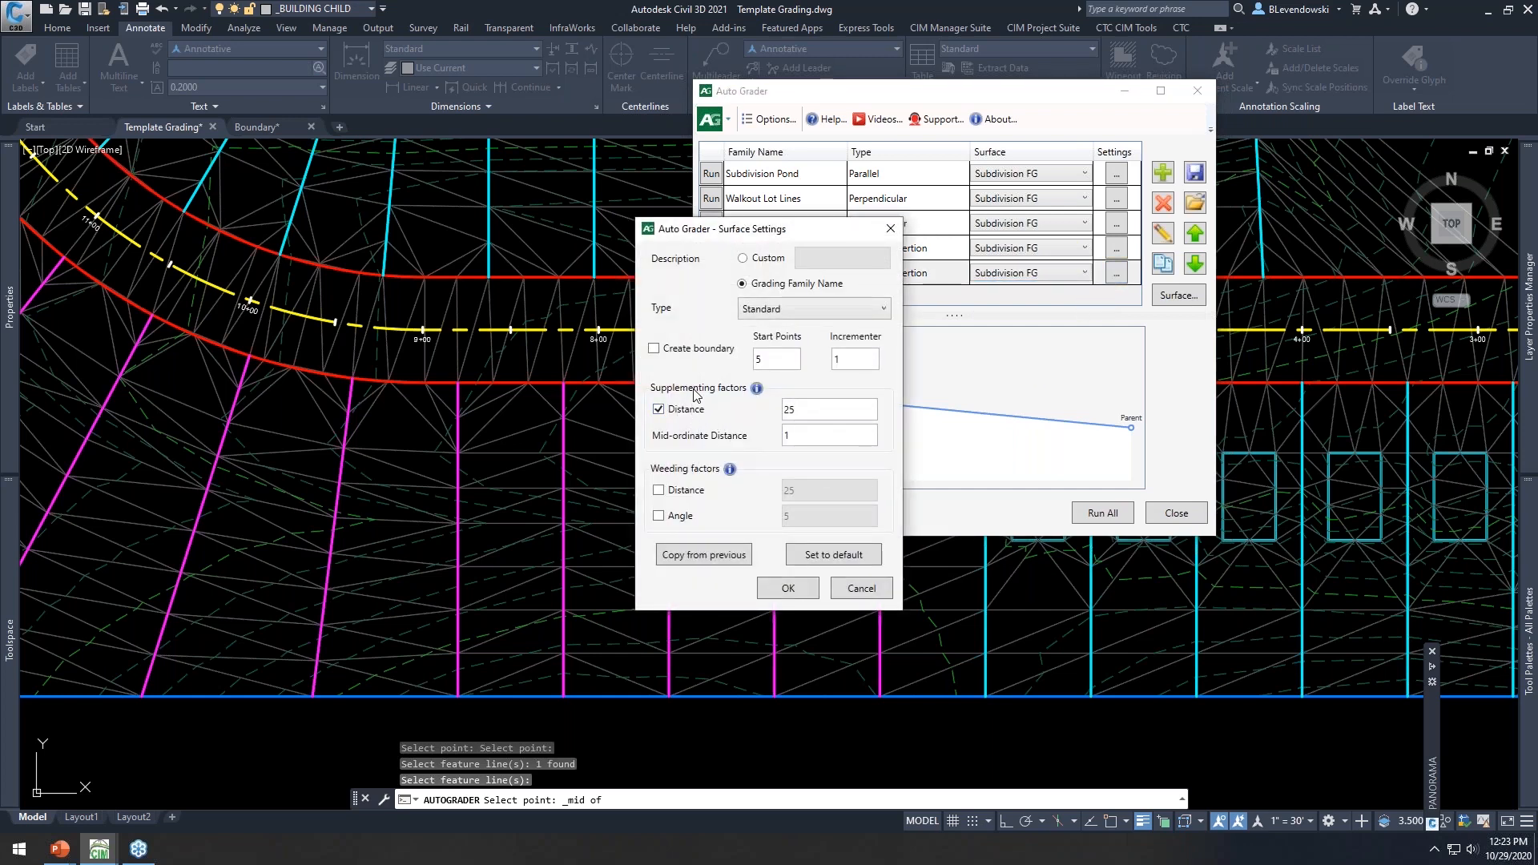
left_click(787, 588)
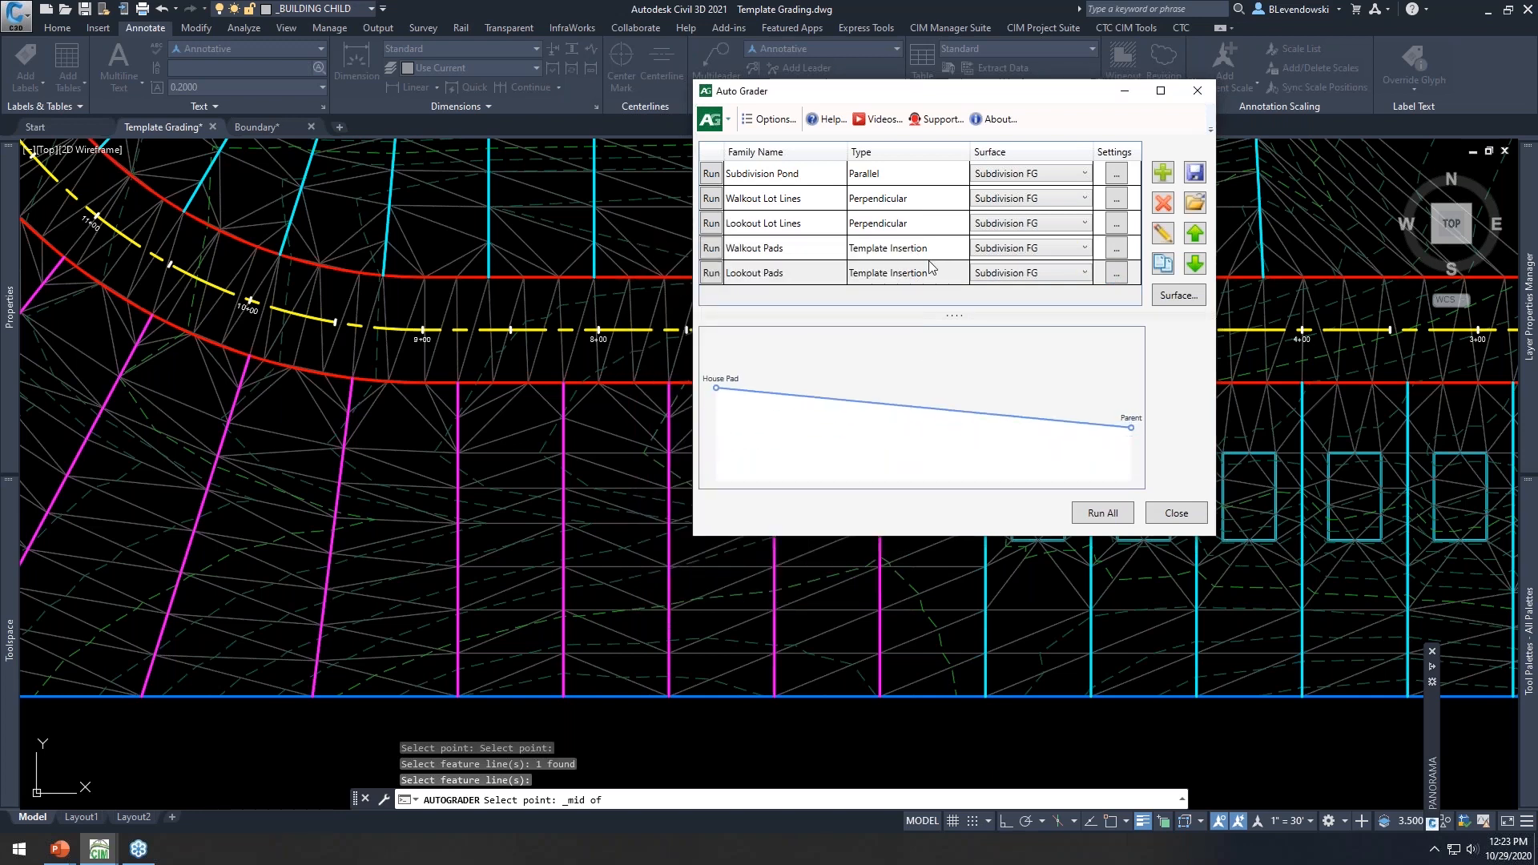
Run the Lookout Pads grading family and close Auto Grader
left_click_drag(969, 107, 1204, 108)
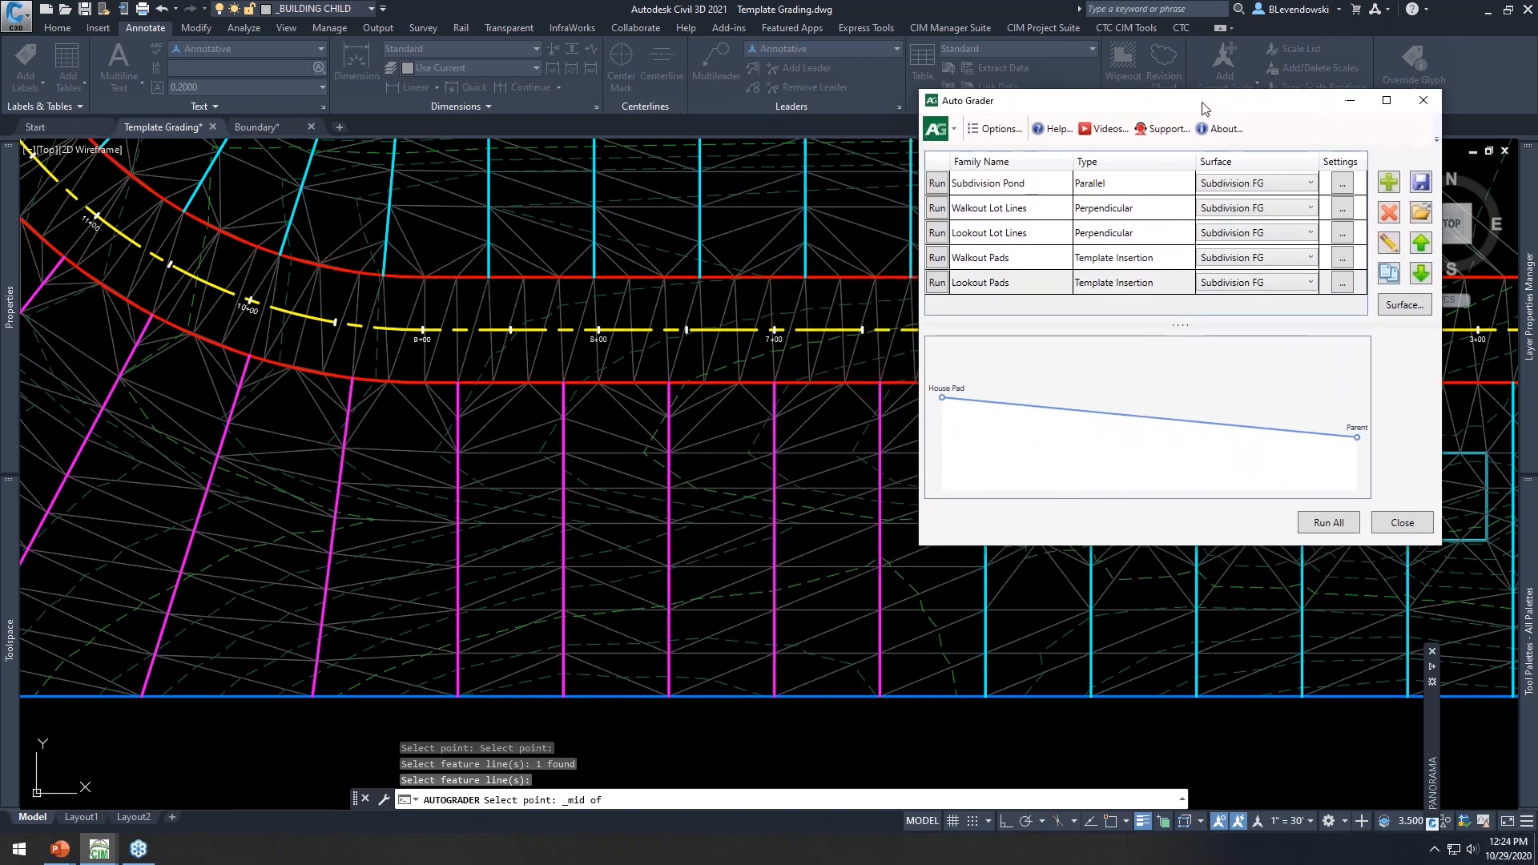
left_click(937, 283)
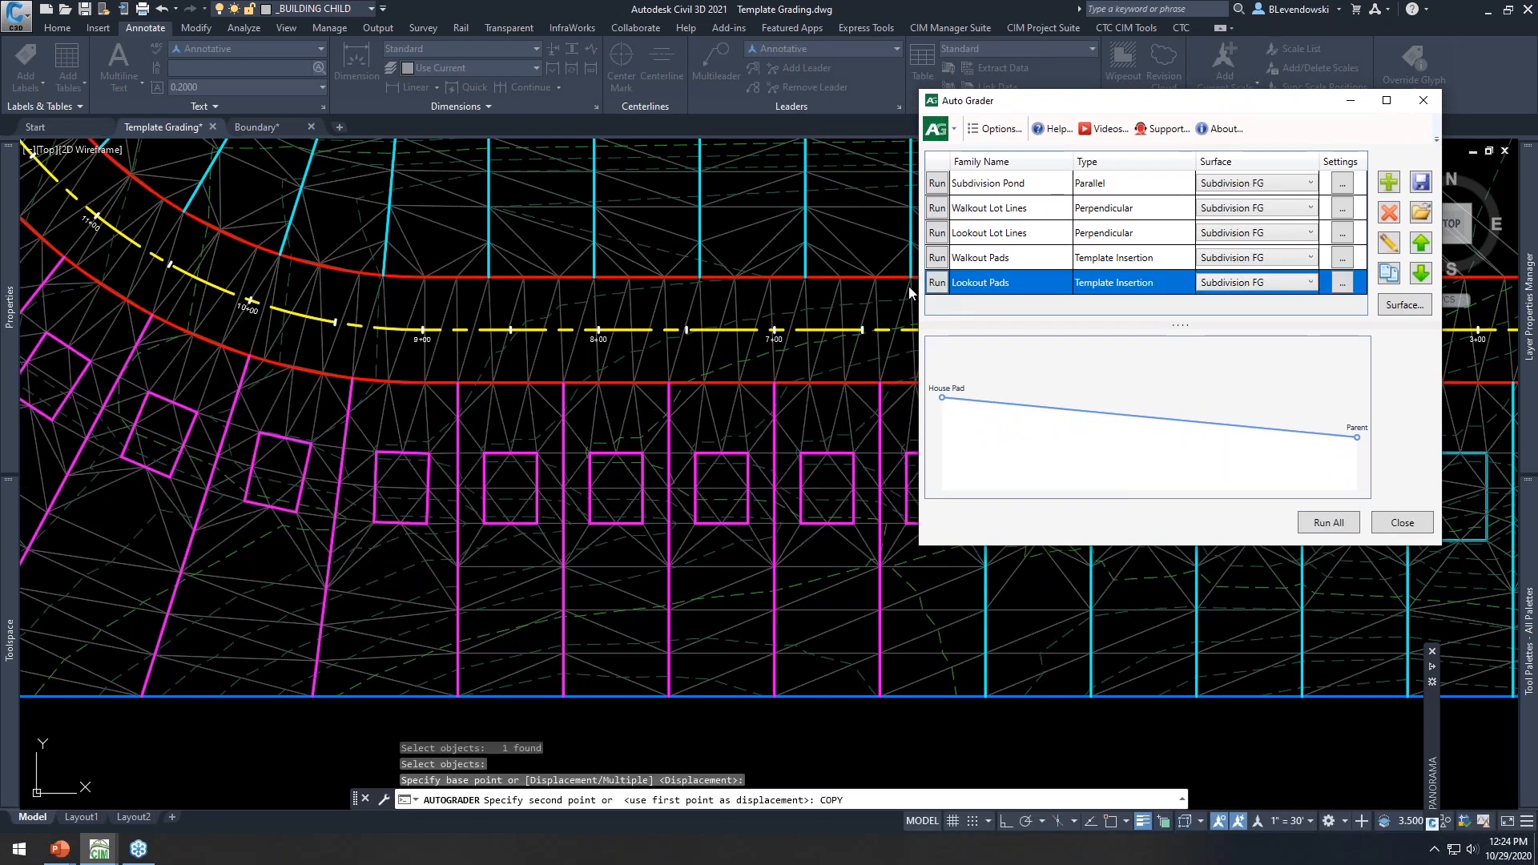
left_click(1402, 522)
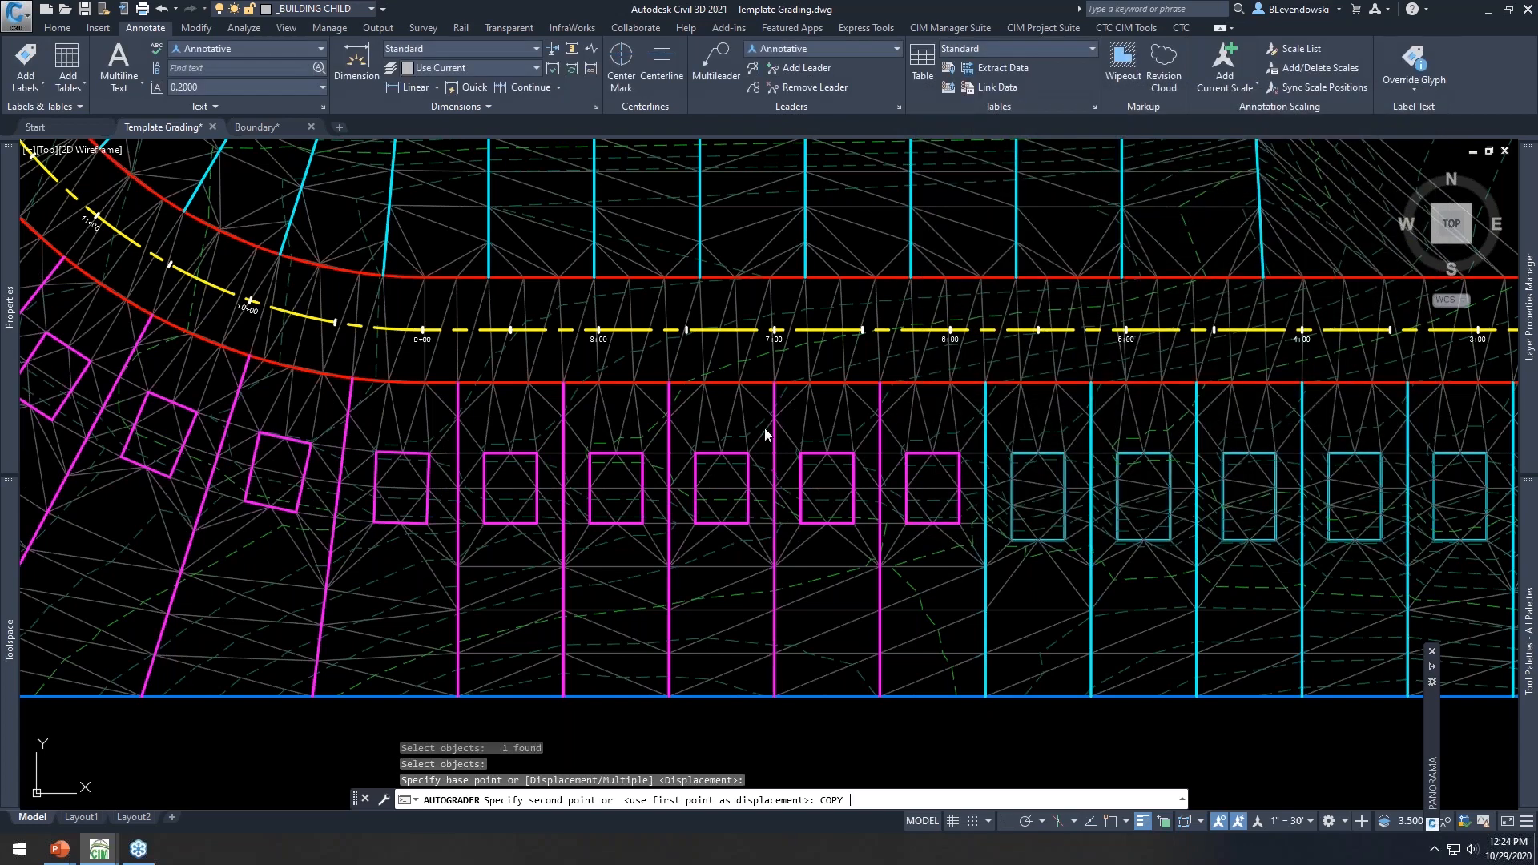
Examine how the magenta lookout pads align with the road along the curve
scroll(480, 534, "down", 3)
scroll(727, 507, "up", 2)
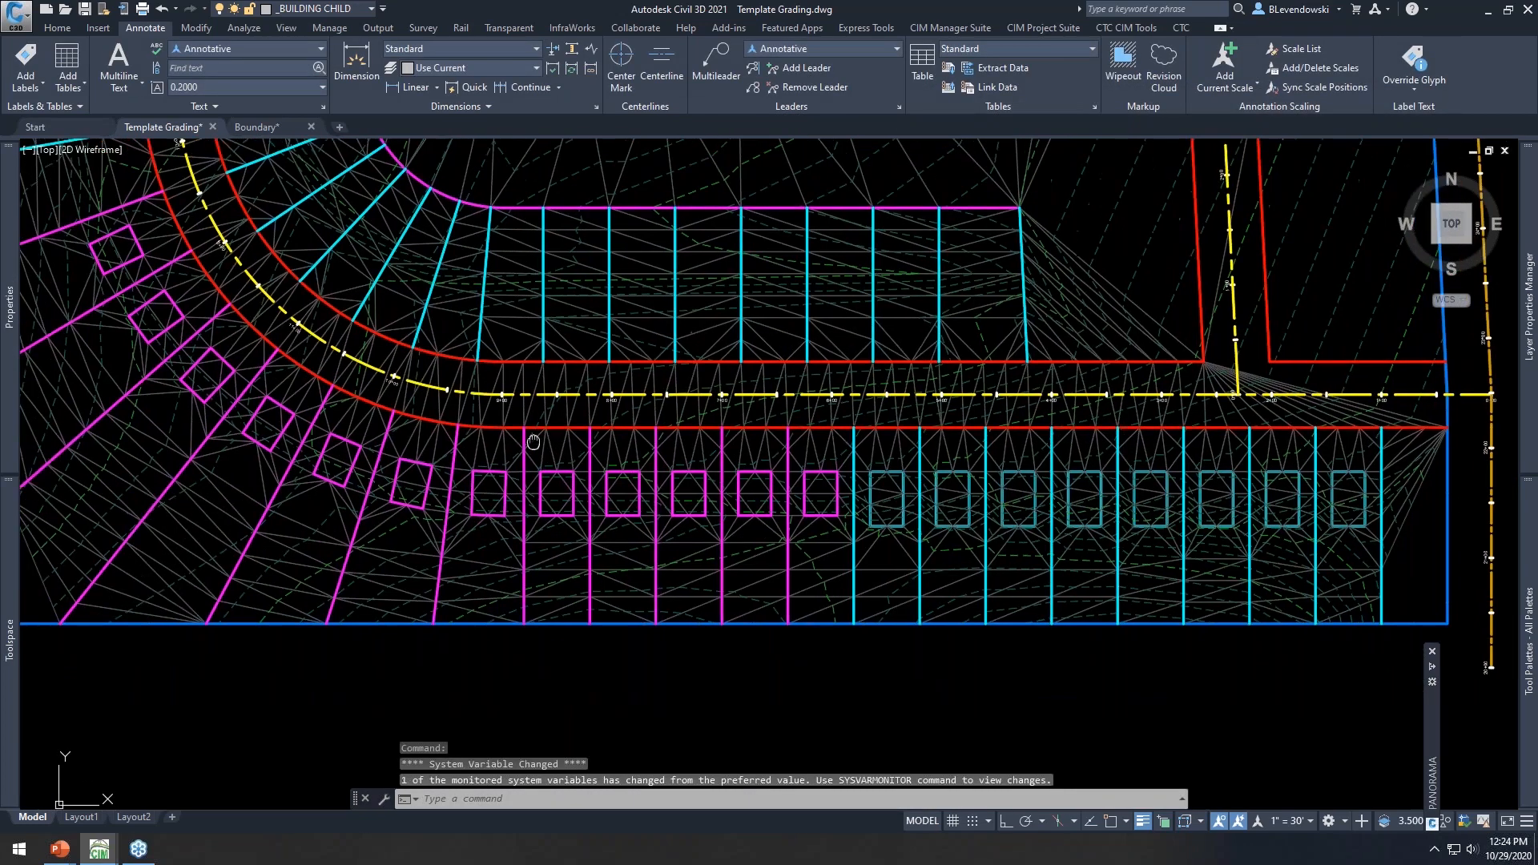
mouse_move(727, 507)
middle_mouse_down()
mouse_move(791, 425)
mouse_move(803, 496)
middle_mouse_up()
scroll(776, 516, "up", 3)
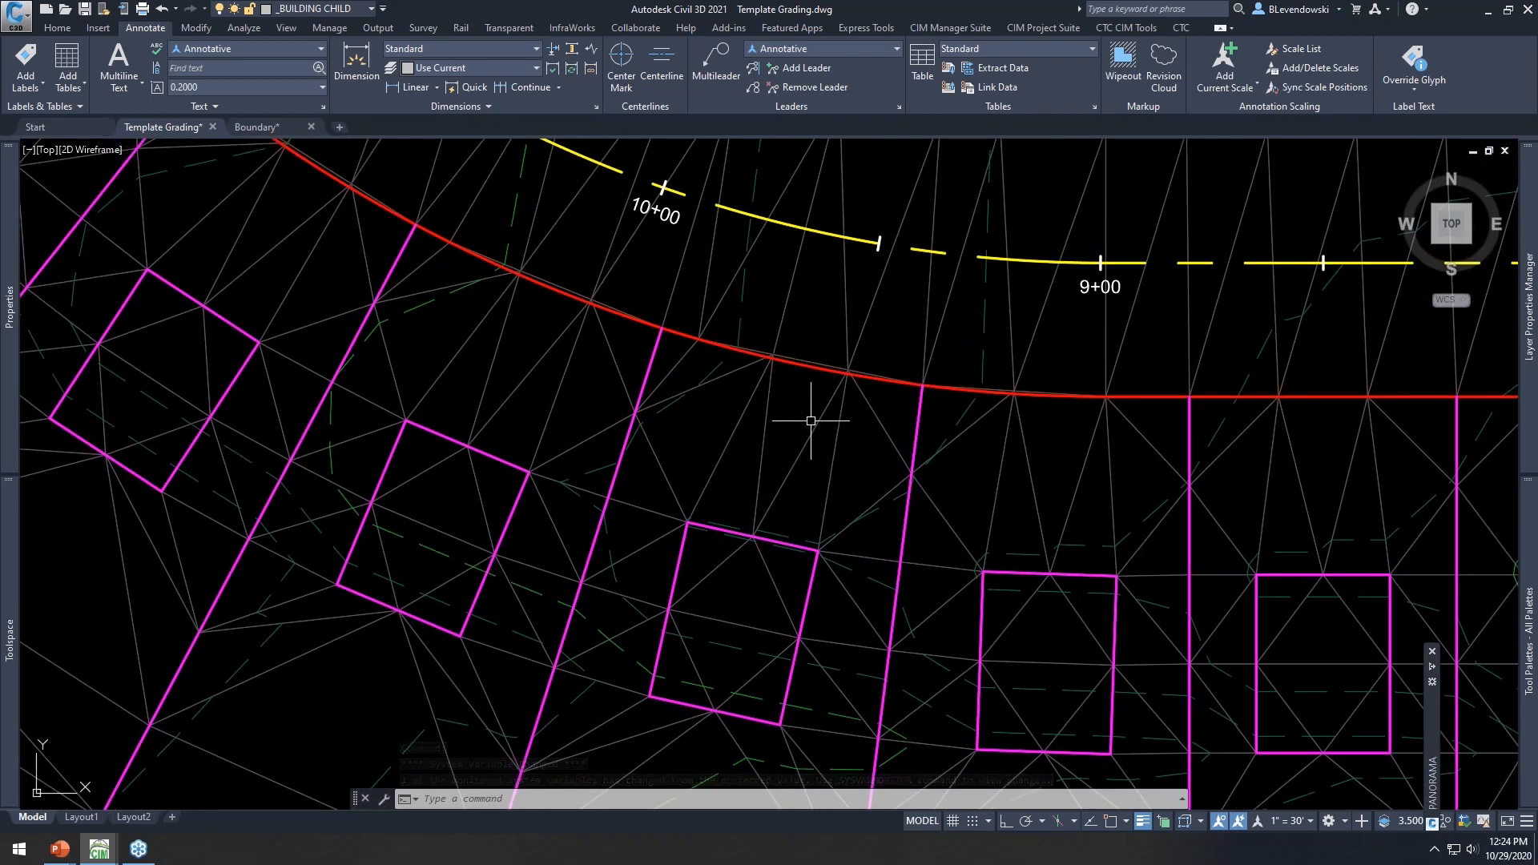
key("ctrl")
key("ctrl")
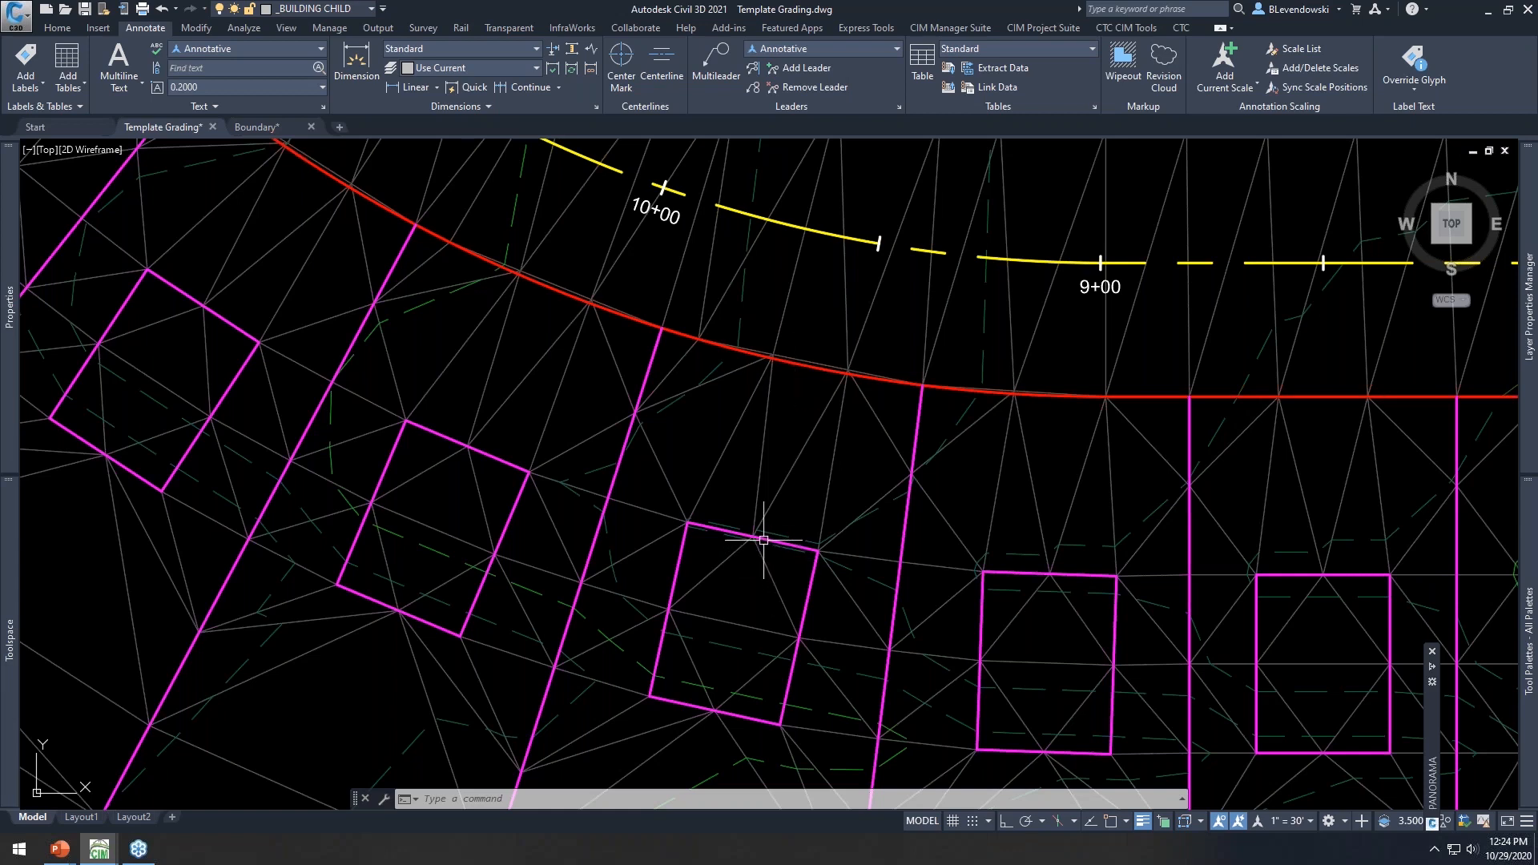
mouse_move(764, 534)
Inspect the walkout pads and the surface triangulation on the lots toward the east end of the road
scroll(947, 515, "down", 2)
mouse_move(1136, 516)
middle_mouse_down()
mouse_move(879, 501)
mouse_move(633, 464)
middle_mouse_up()
middle_click_drag(1118, 486, 920, 494)
middle_click_drag(1085, 491, 805, 503)
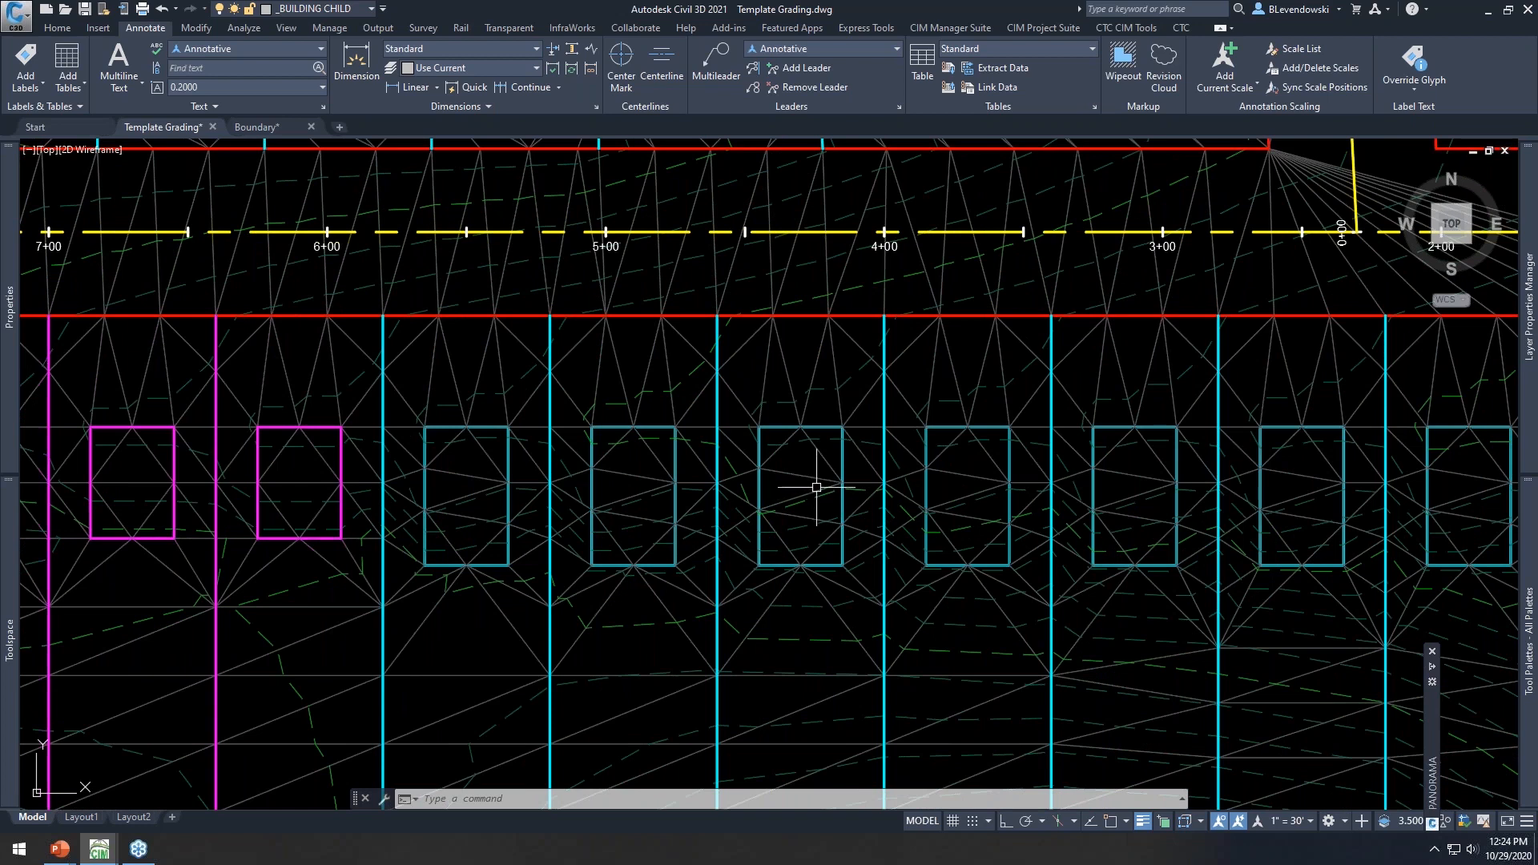
mouse_move(1042, 490)
middle_mouse_down()
mouse_move(858, 473)
mouse_move(848, 446)
middle_mouse_up()
scroll(849, 437, "up", 2)
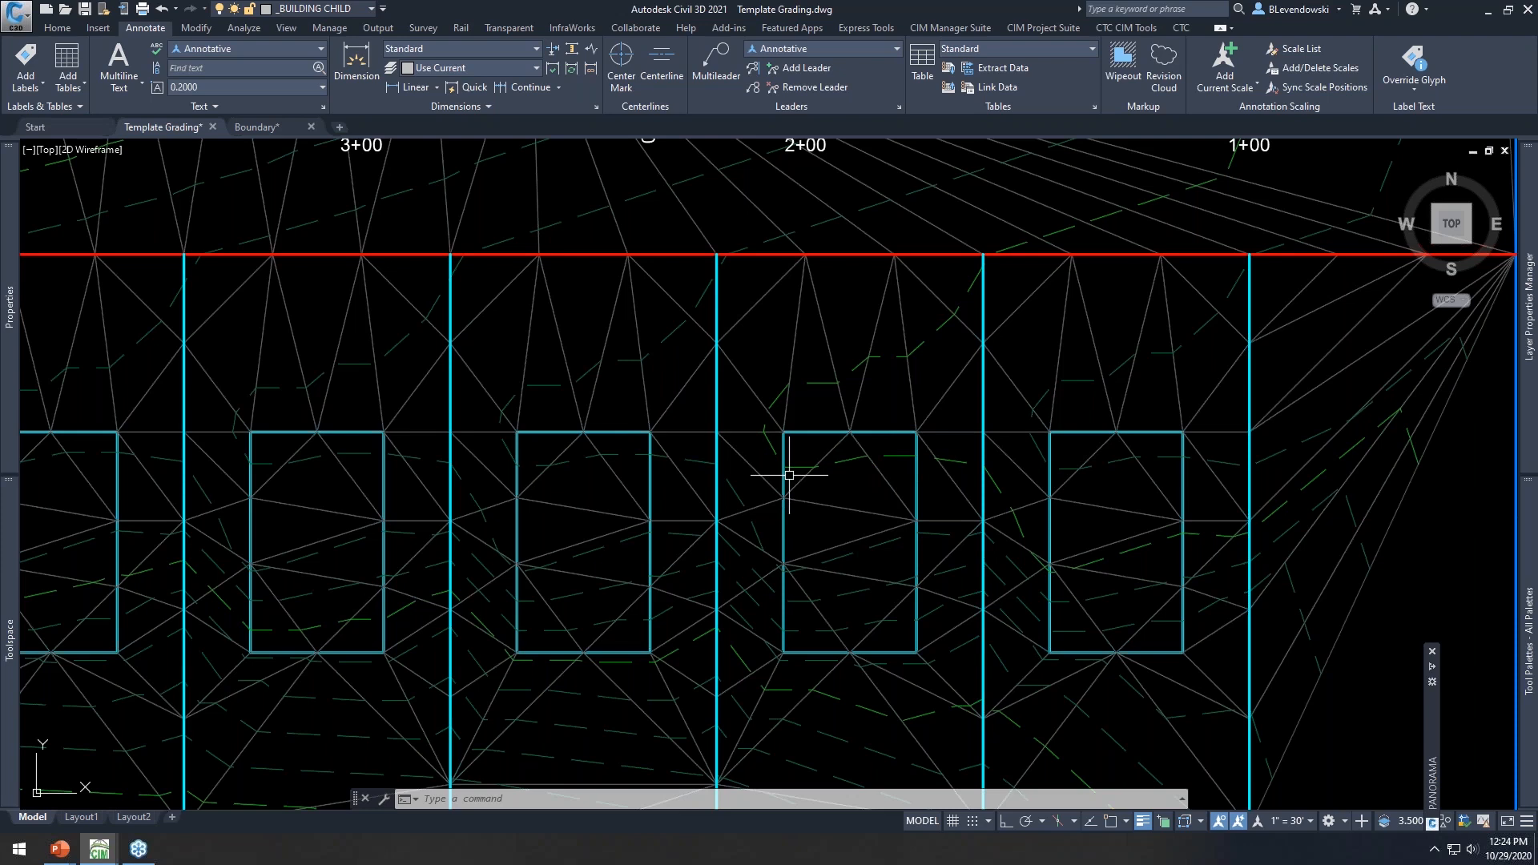
key("ctrl")
mouse_move(857, 255)
mouse_move(862, 363)
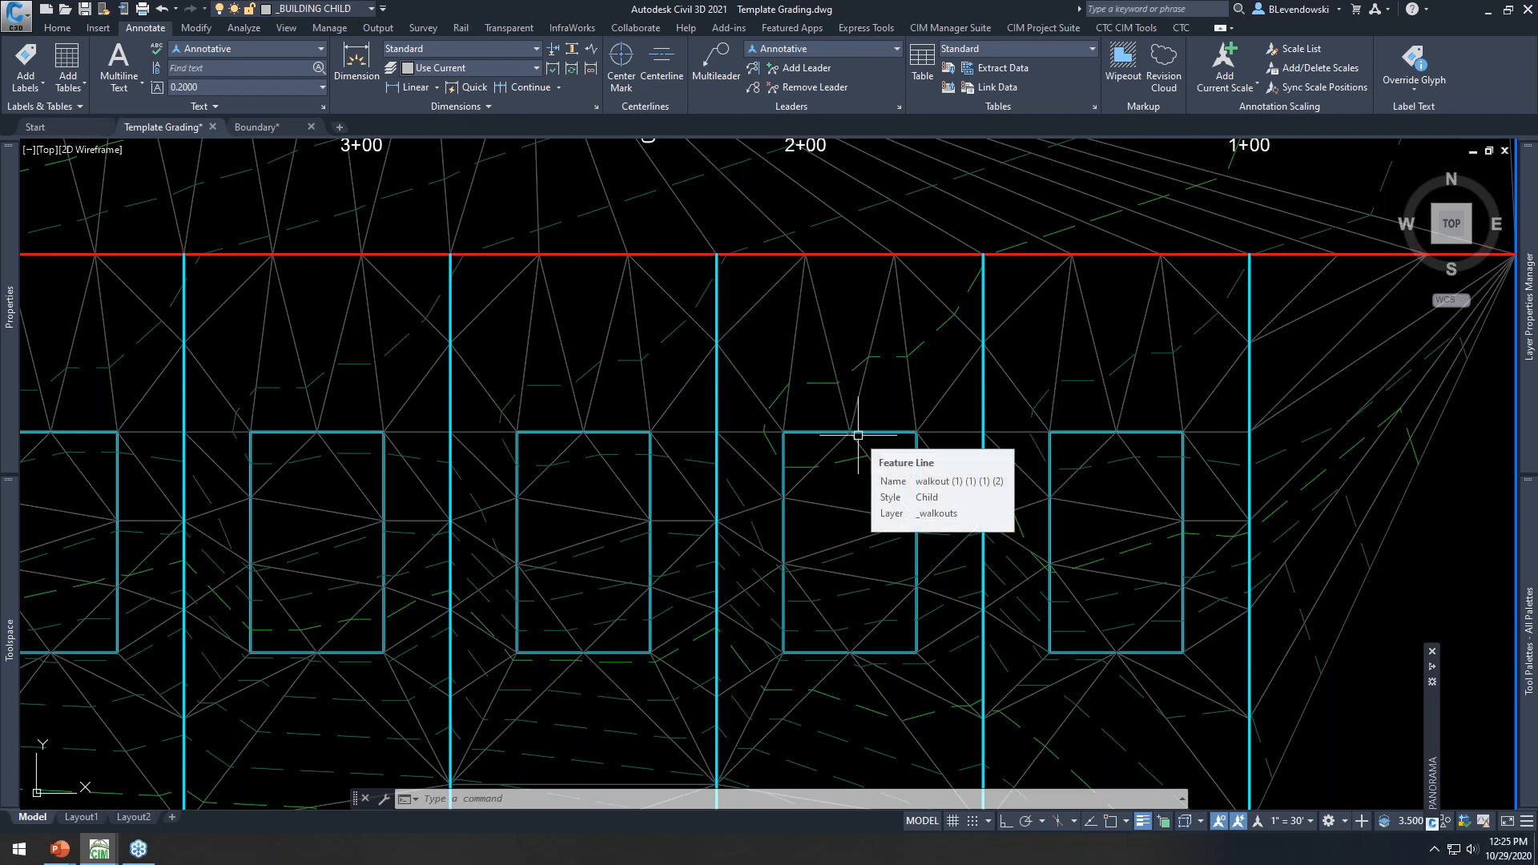
Review both pad groups south of the road and the lots without pads on its north side
scroll(821, 442, "down", 5)
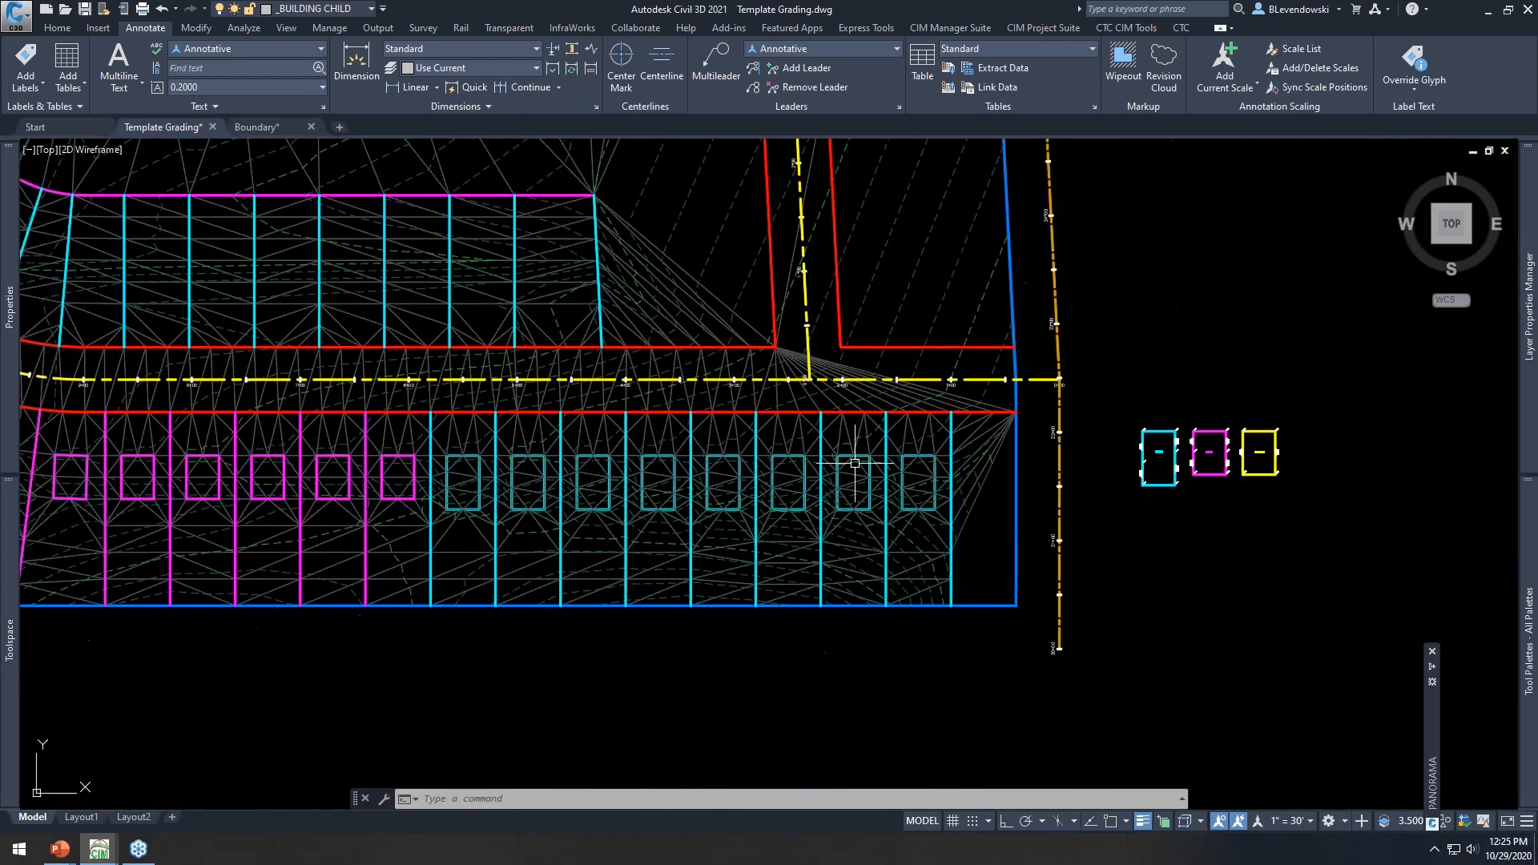
middle_click_drag(527, 475, 1081, 551)
mouse_move(767, 476)
middle_mouse_down()
mouse_move(786, 520)
mouse_move(848, 522)
mouse_move(743, 475)
middle_mouse_up()
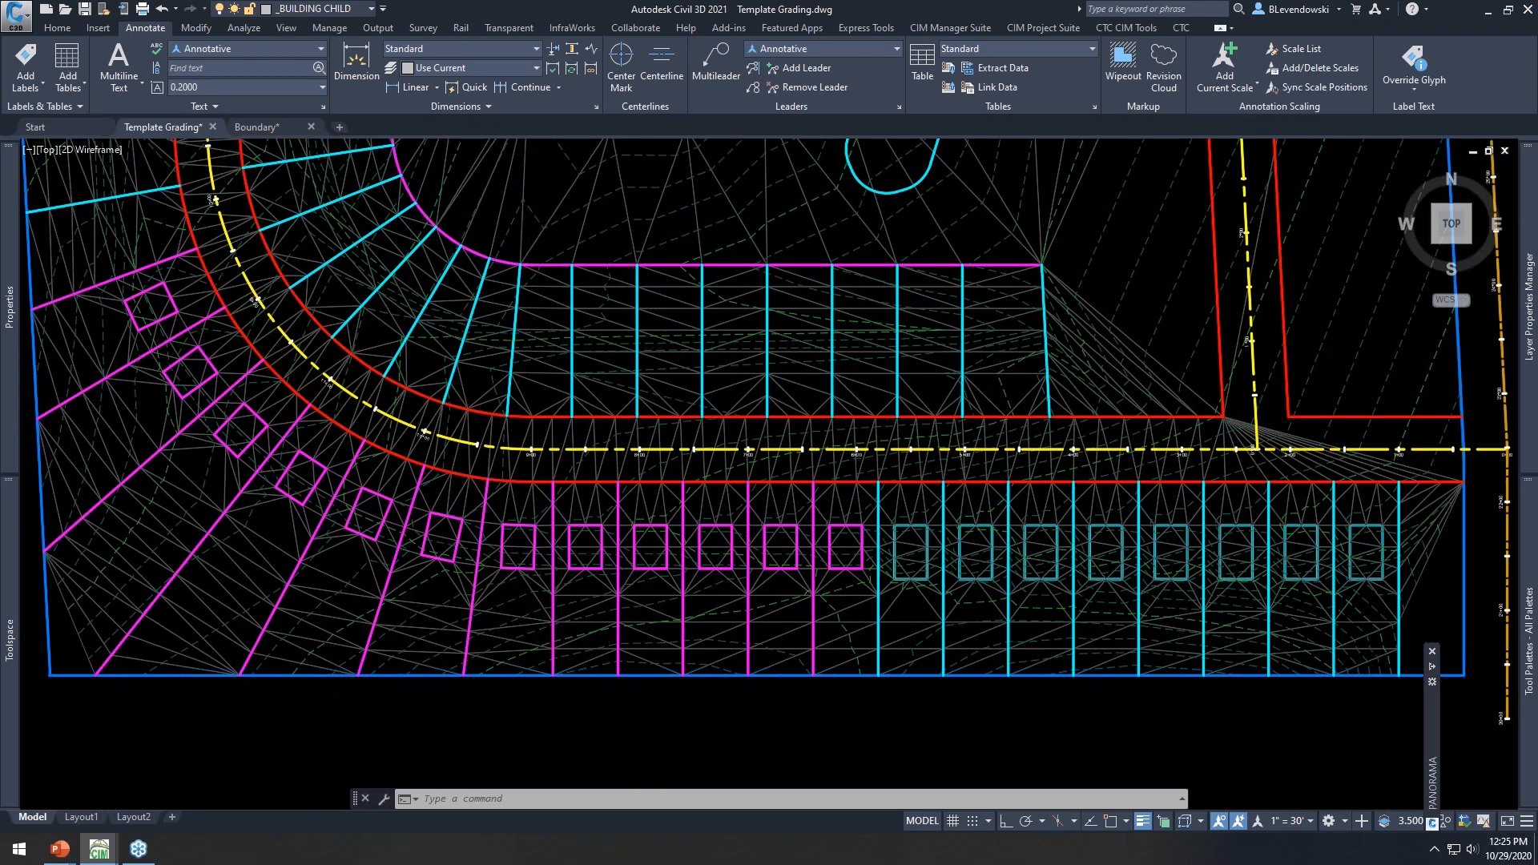
scroll(806, 556, "up", 2)
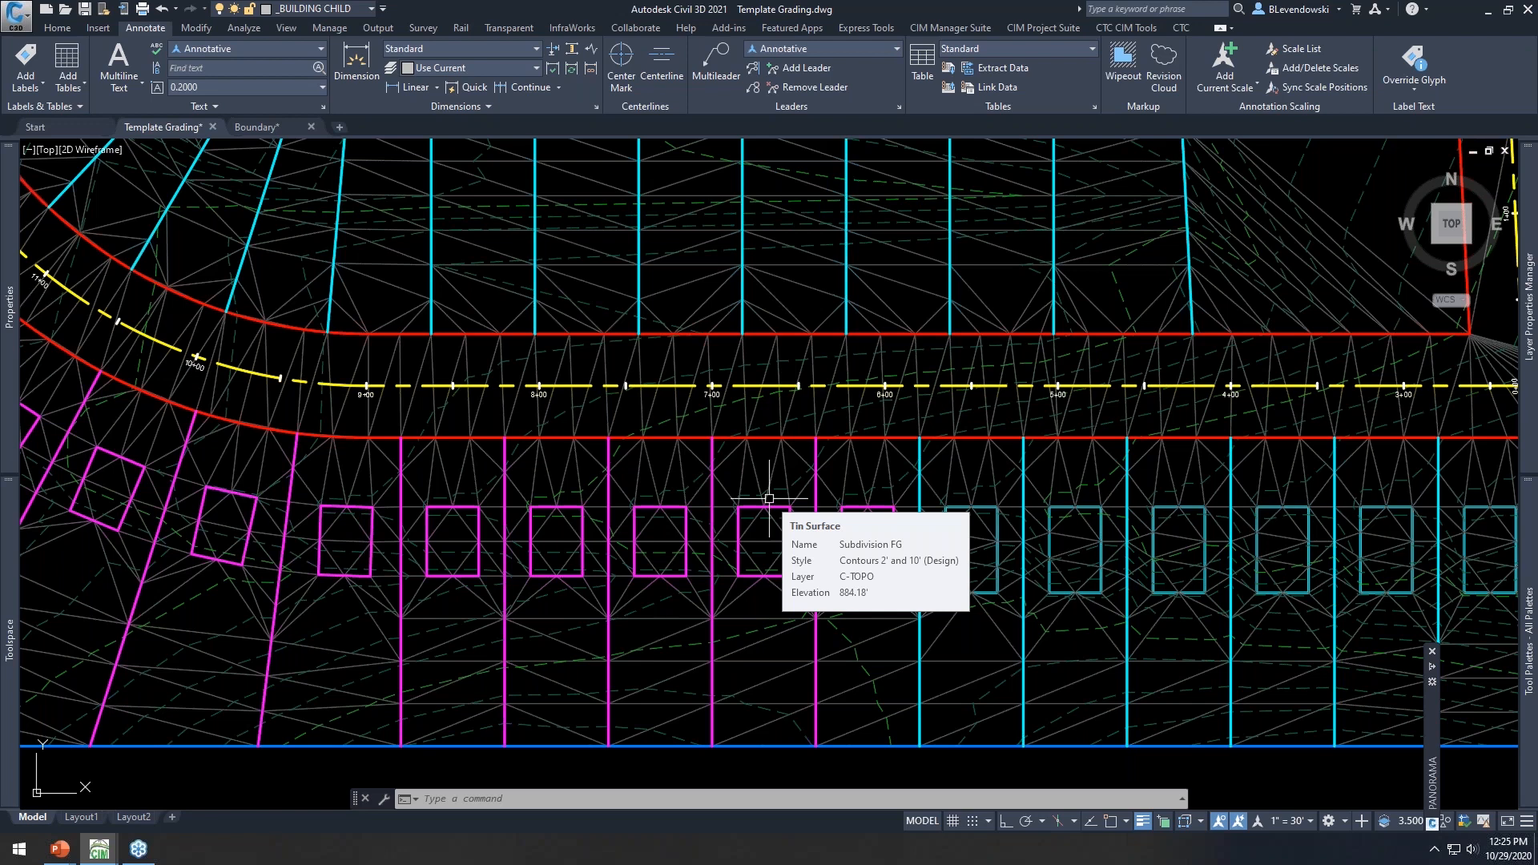
key("Escape")
key("Escape")
key("Escape")
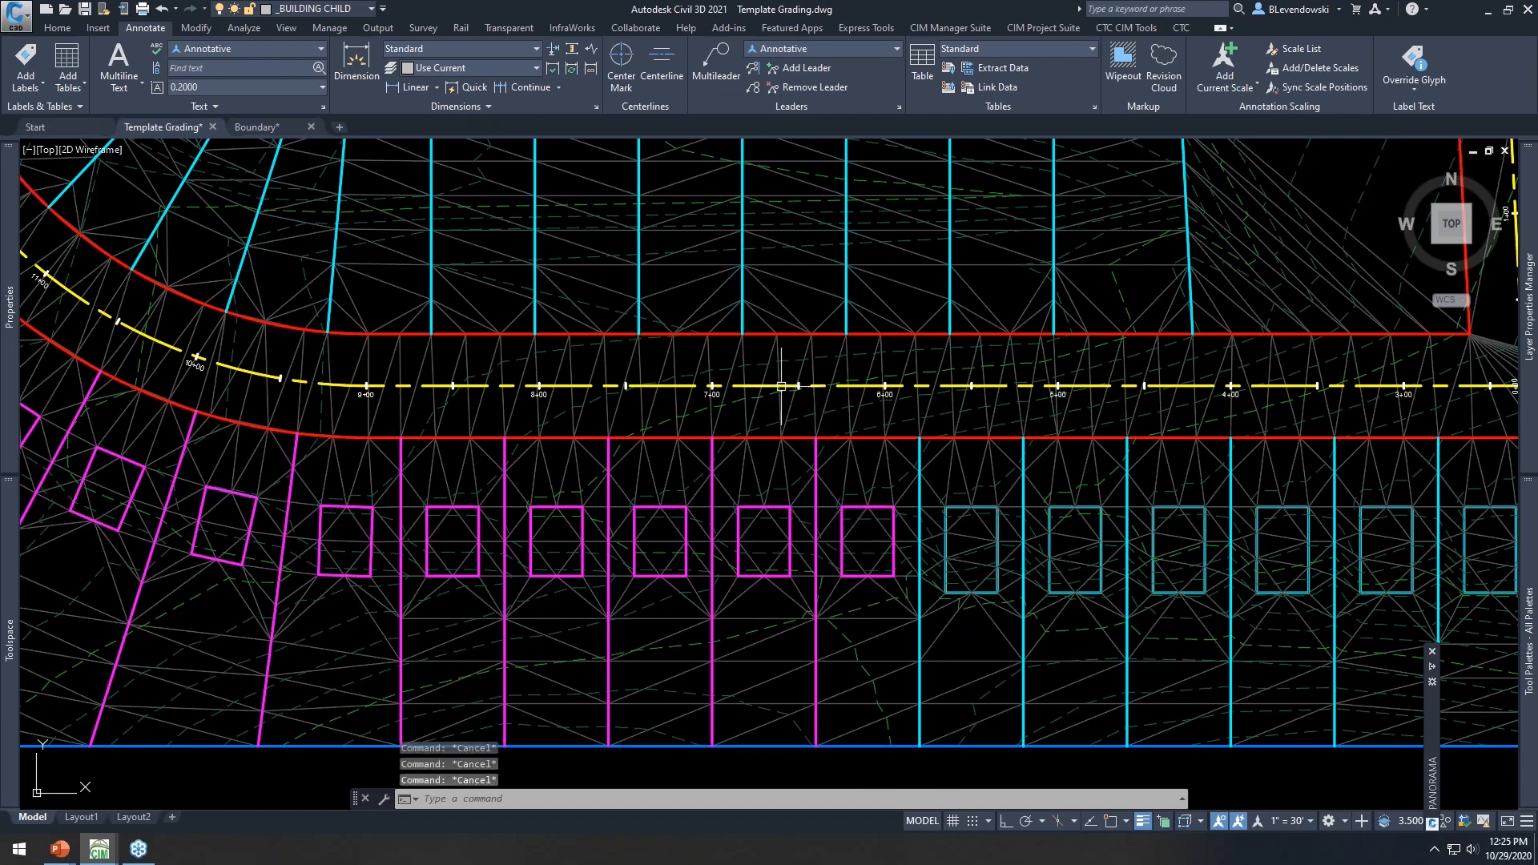
middle_click_drag(549, 304, 691, 501)
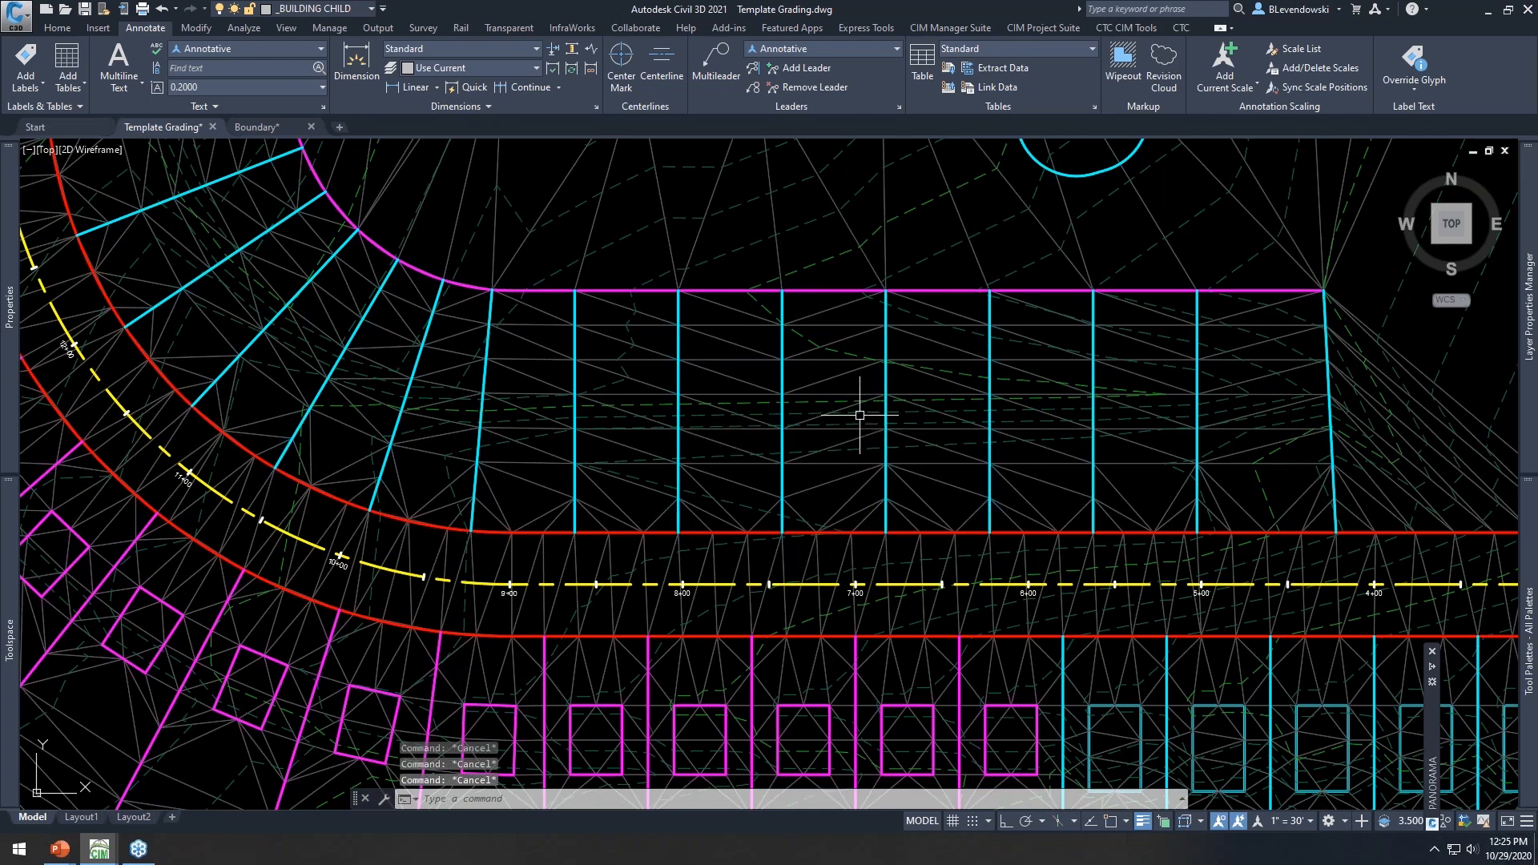
mouse_move(849, 521)
middle_mouse_down()
mouse_move(829, 447)
mouse_move(849, 497)
middle_mouse_up()
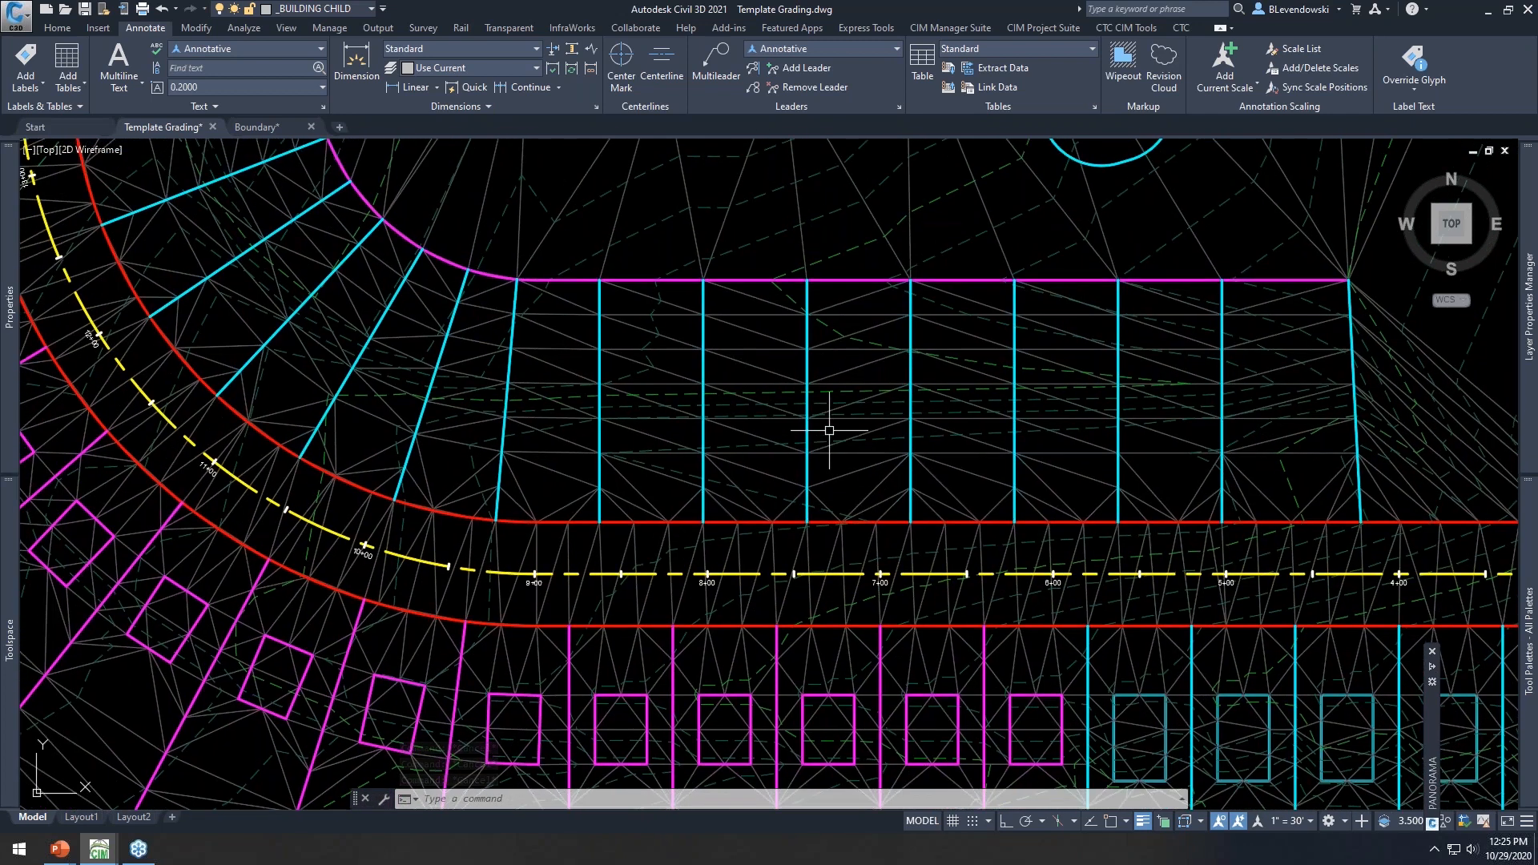
Inspect the elevation points along one of the cyan lot lines on the north side of the road
left_click(805, 427)
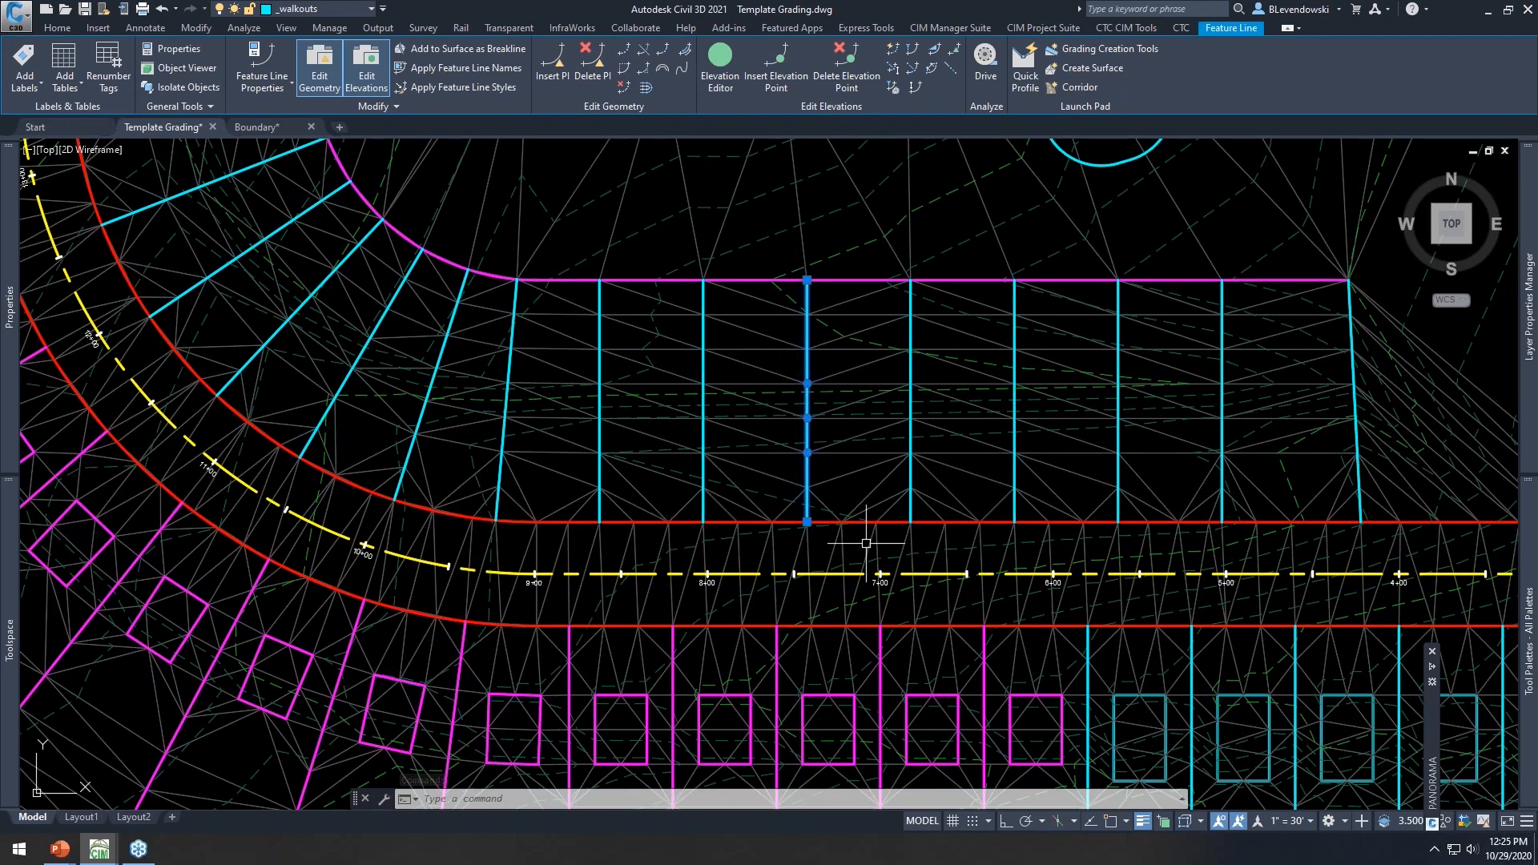
scroll(814, 489, "up", 2)
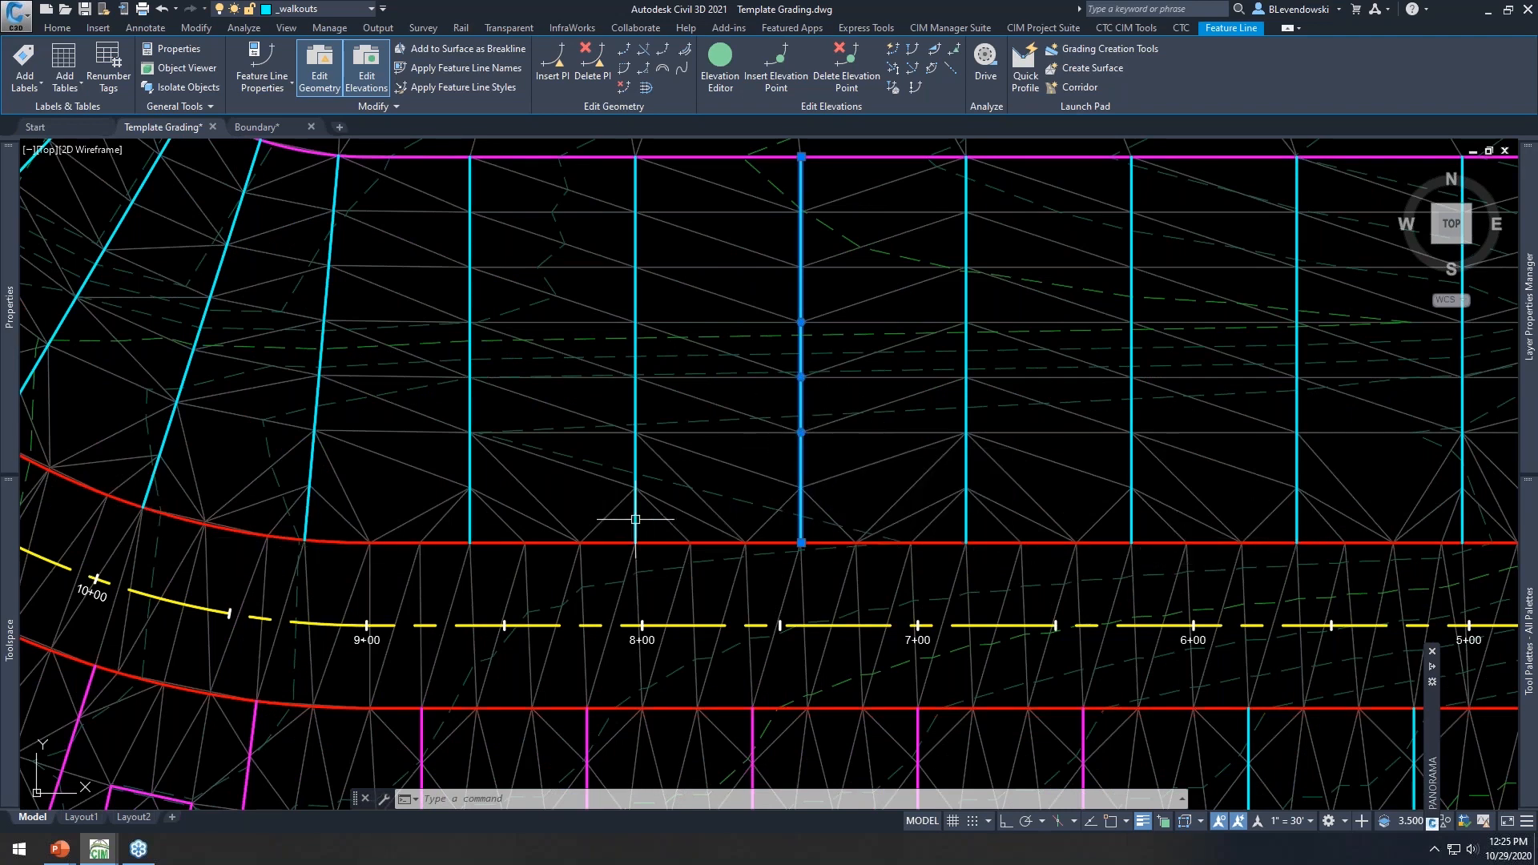
scroll(961, 485, "down", 2)
key("Escape")
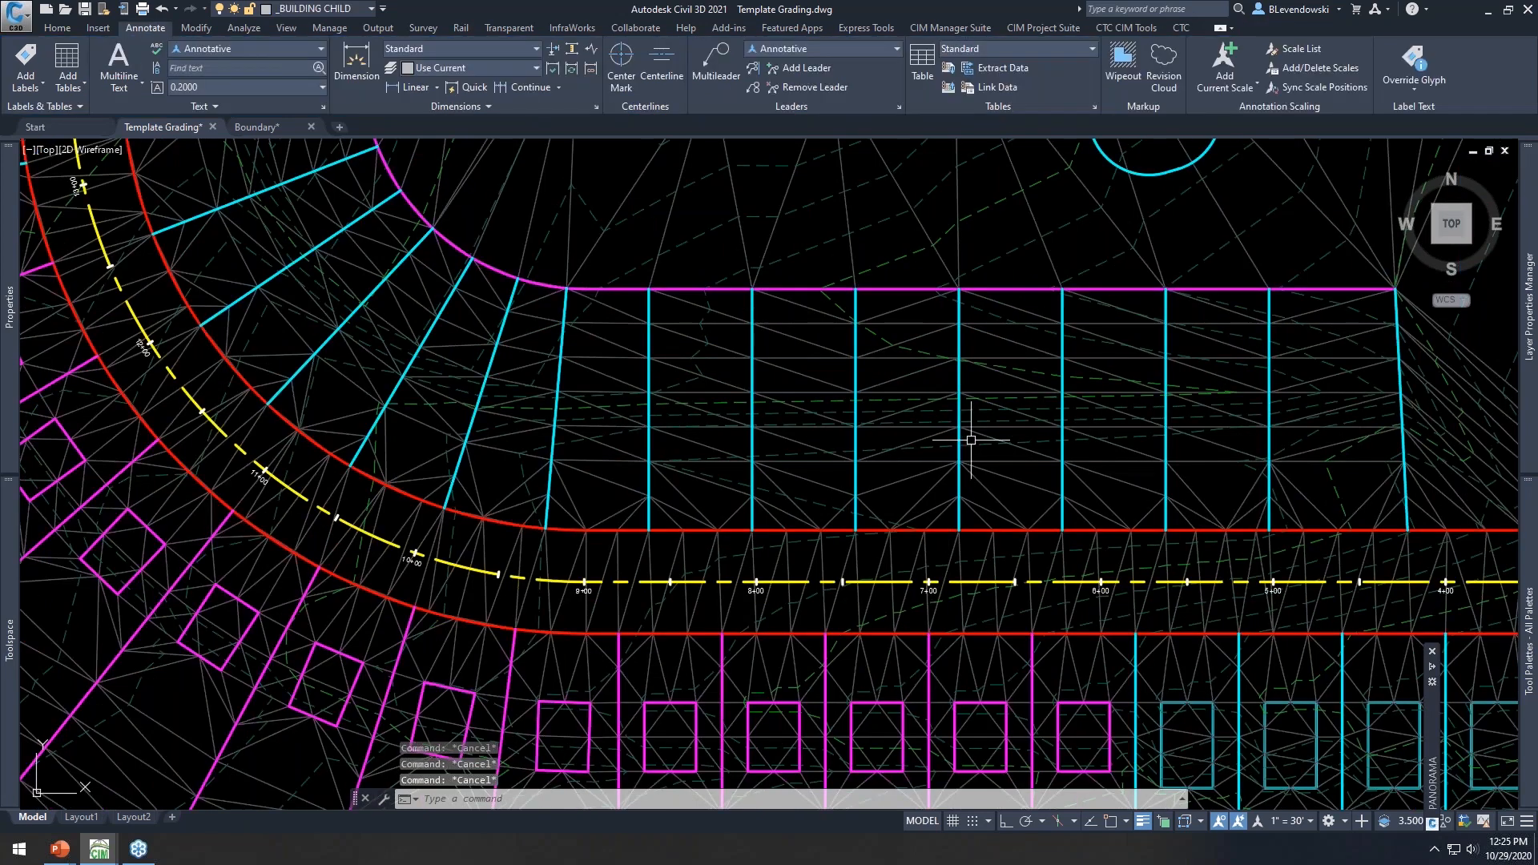
Inspect the blue property boundary and a magenta lot line that meets it on the south side of the road
middle_click_drag(968, 478, 887, 347)
scroll(888, 347, "down", 2)
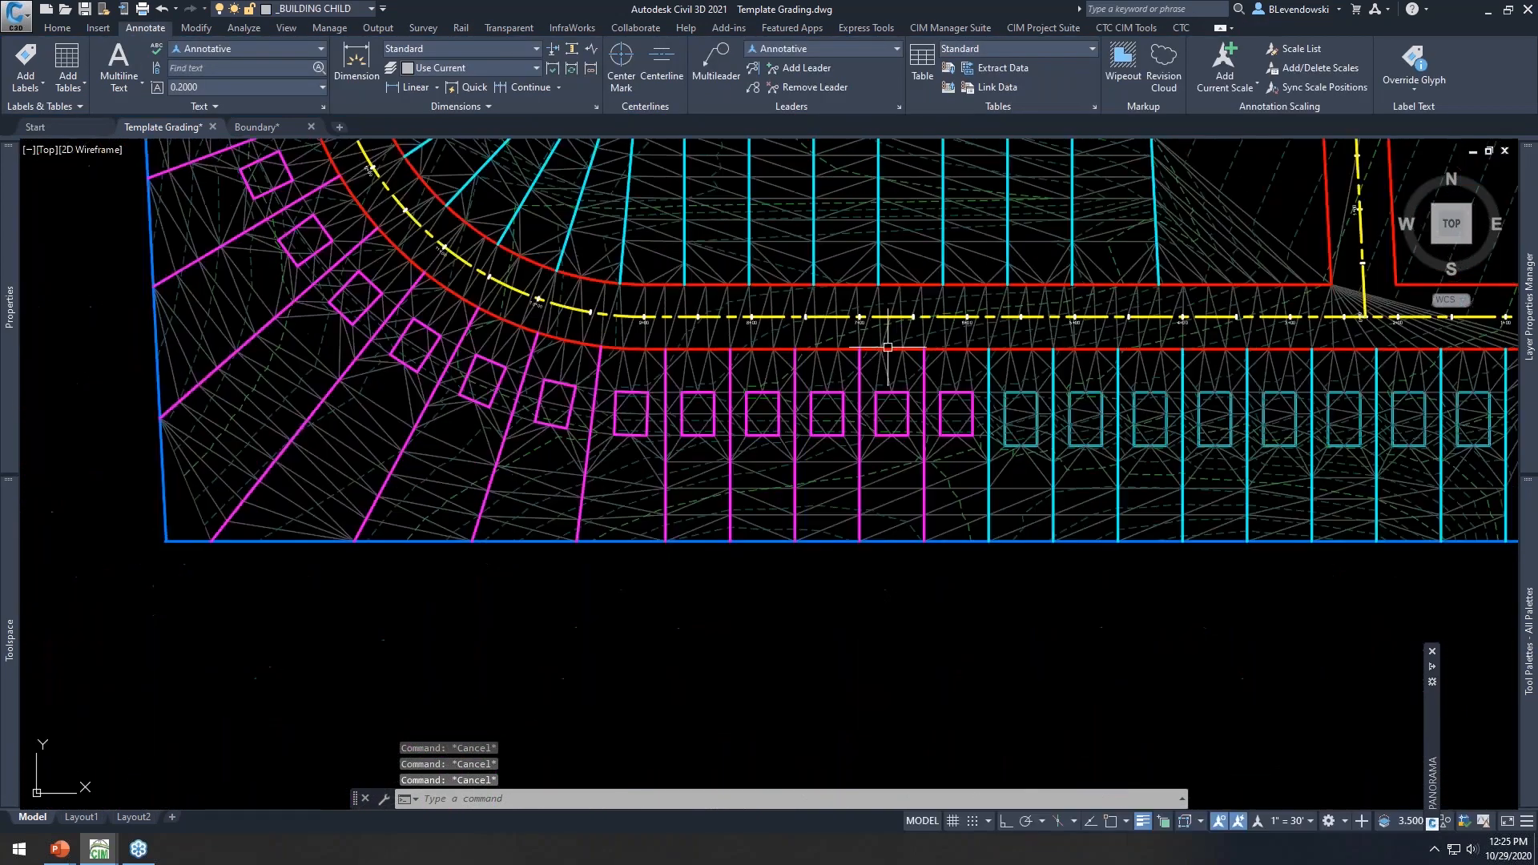
middle_click_drag(850, 479, 781, 513)
scroll(753, 560, "up", 3)
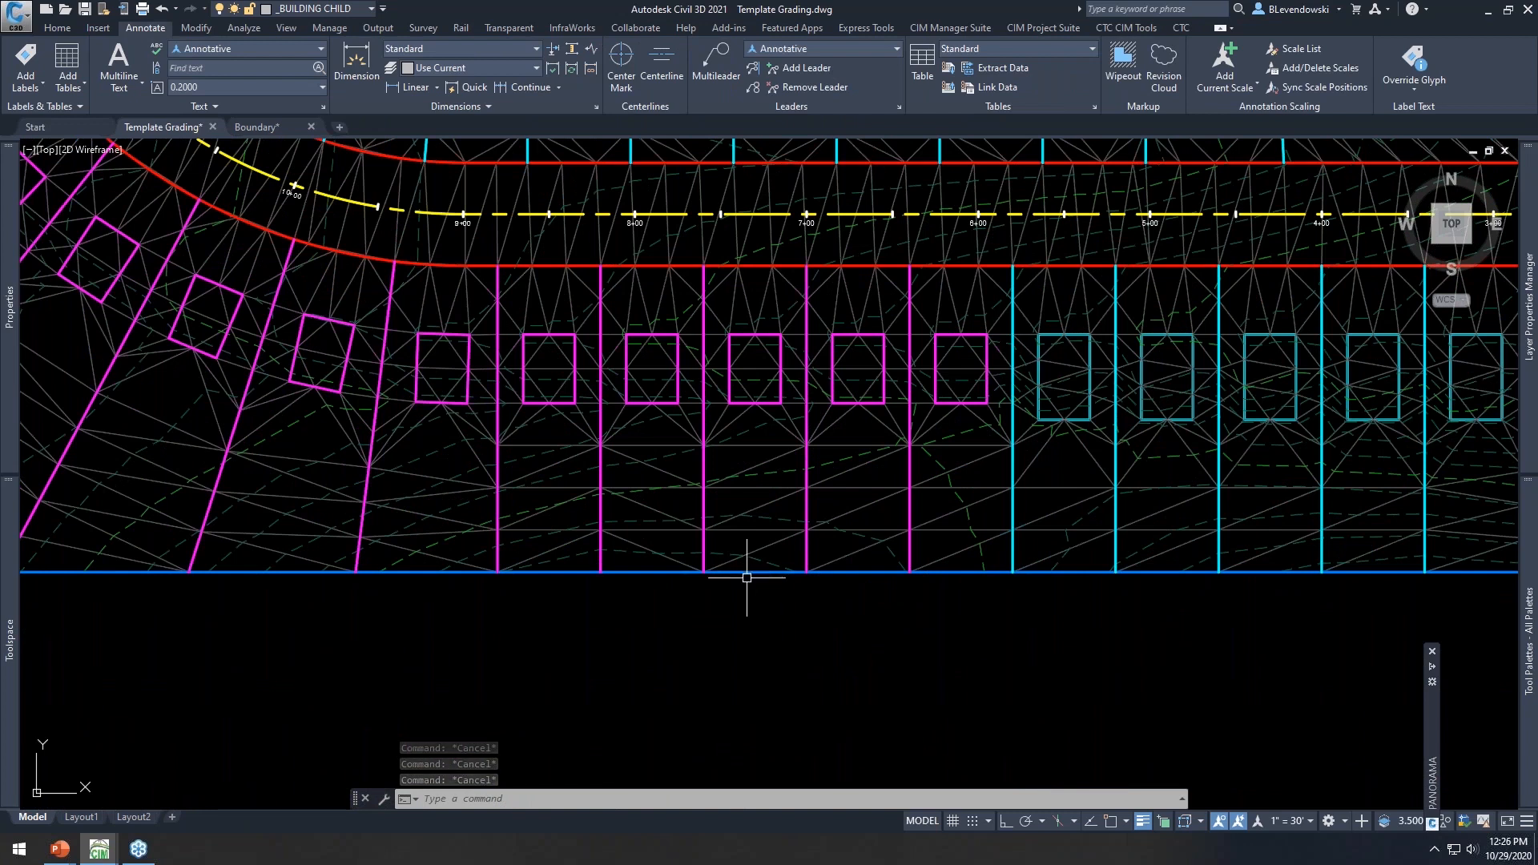
left_click(755, 572)
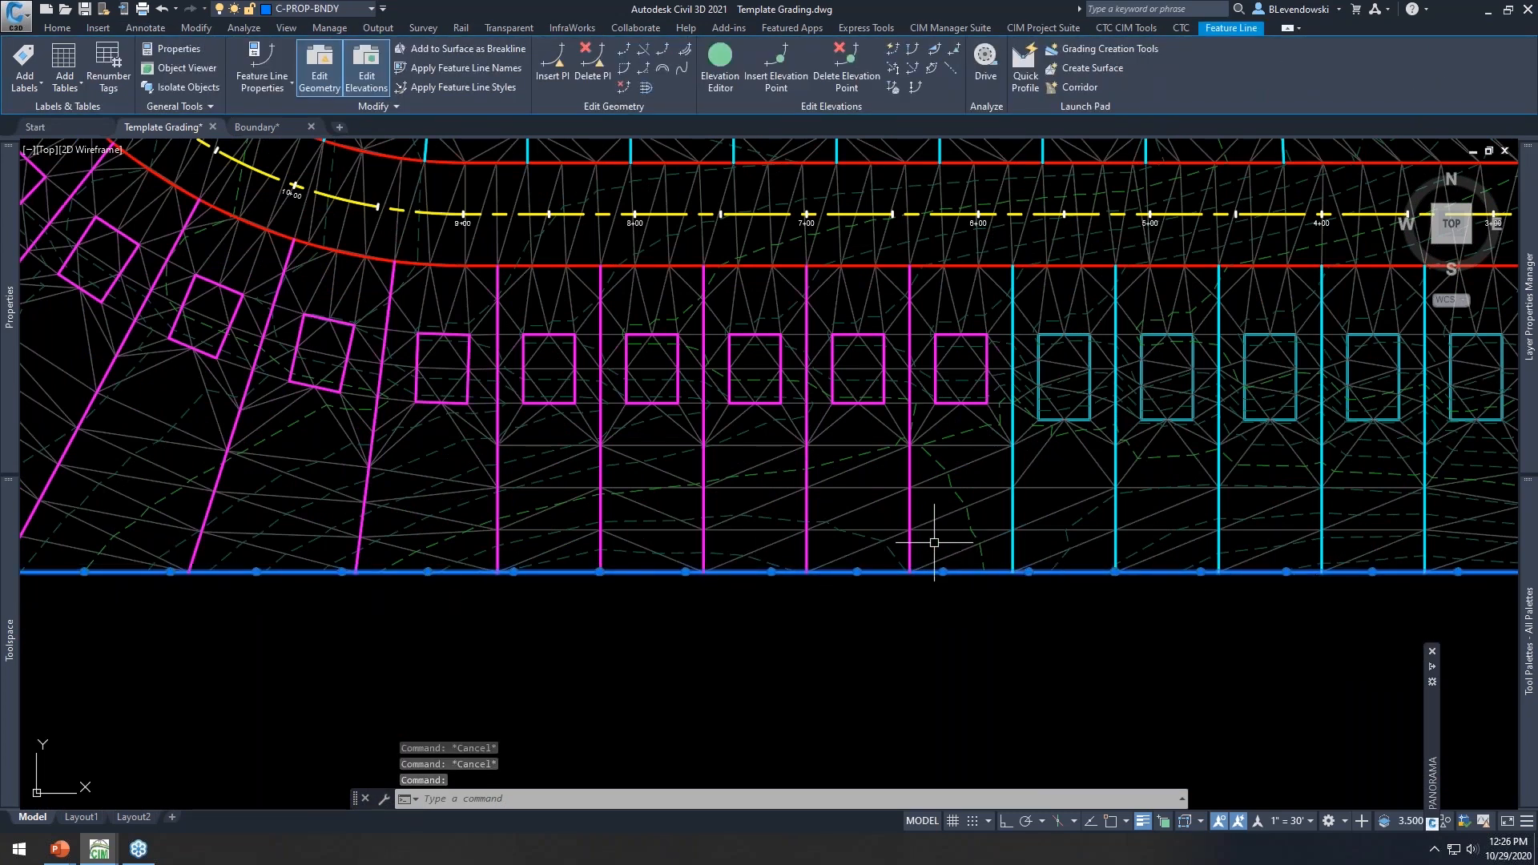
left_click(909, 513)
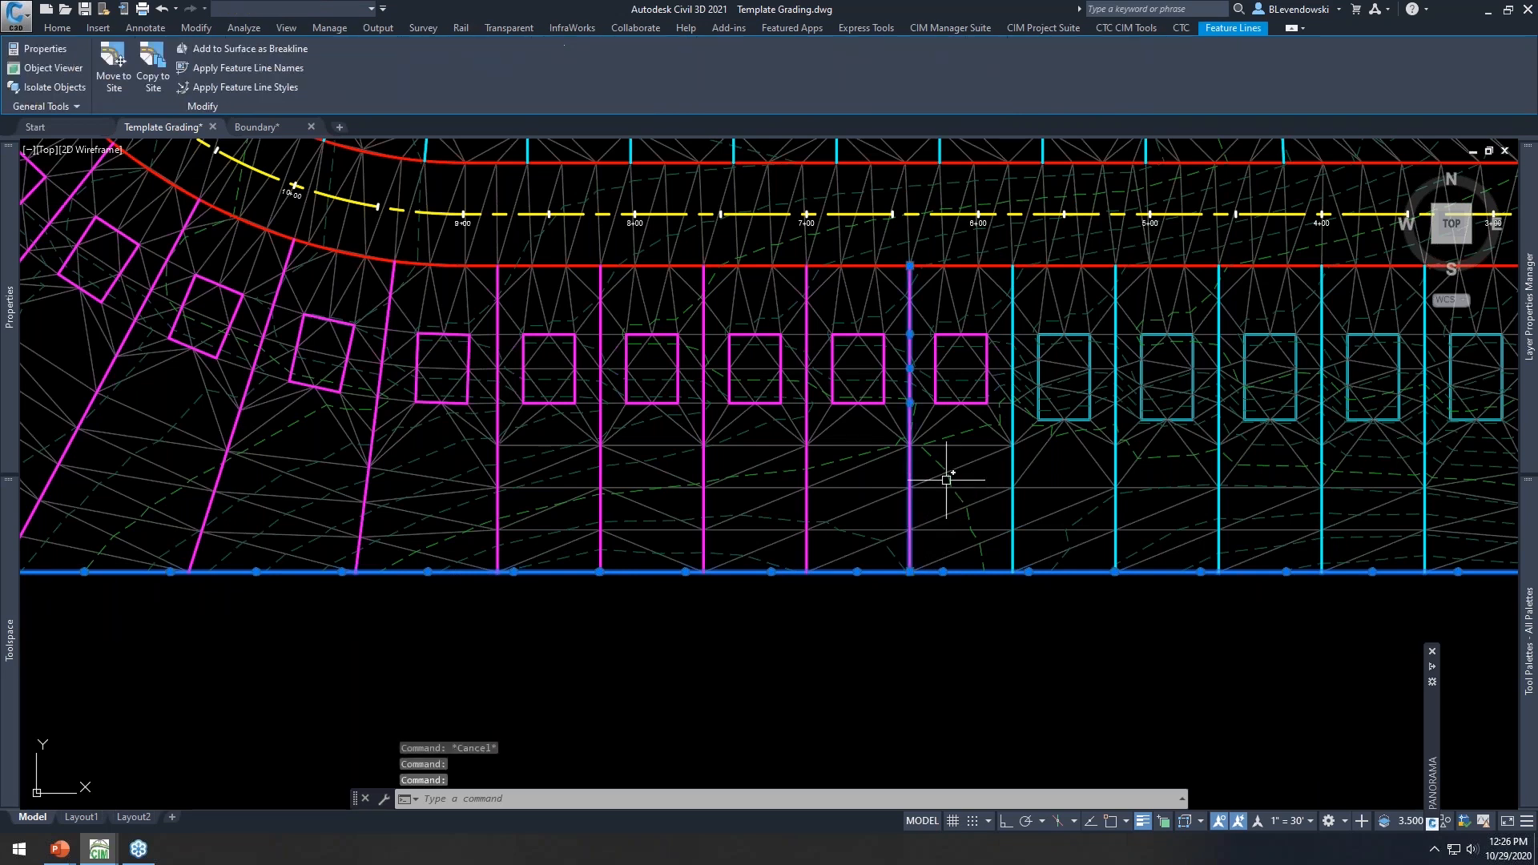
key("Escape")
key("Escape")
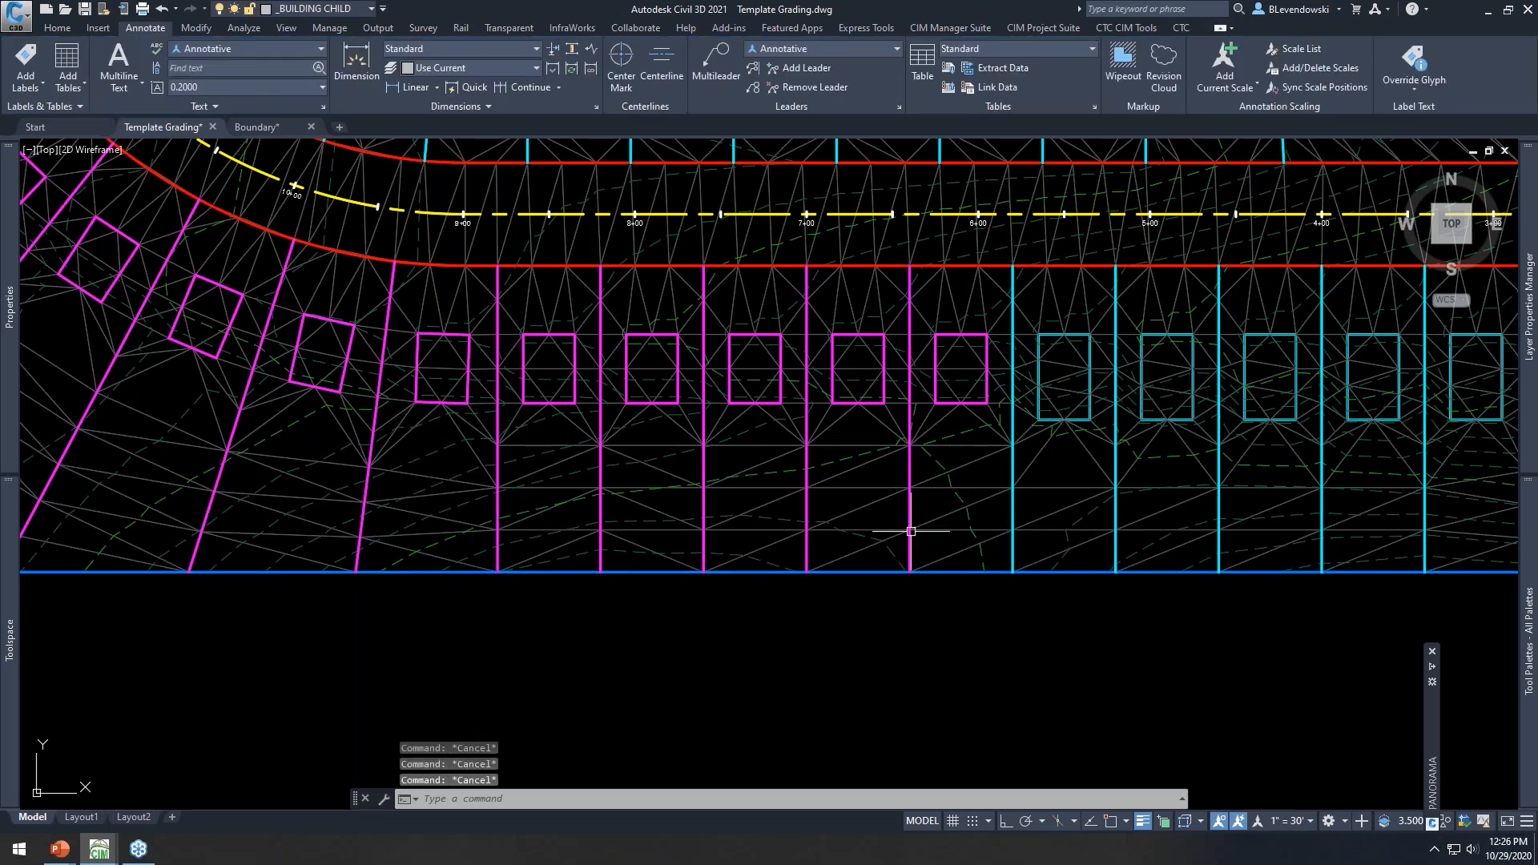
Examine how a cyan lot line runs between the road edge and the magenta rear line north of the road
mouse_move(906, 290)
middle_mouse_down()
mouse_move(941, 532)
mouse_move(984, 633)
middle_mouse_up()
mouse_move(960, 362)
middle_mouse_down()
mouse_move(986, 407)
mouse_move(965, 446)
middle_mouse_up()
left_click(942, 449)
scroll(978, 491, "up", 2)
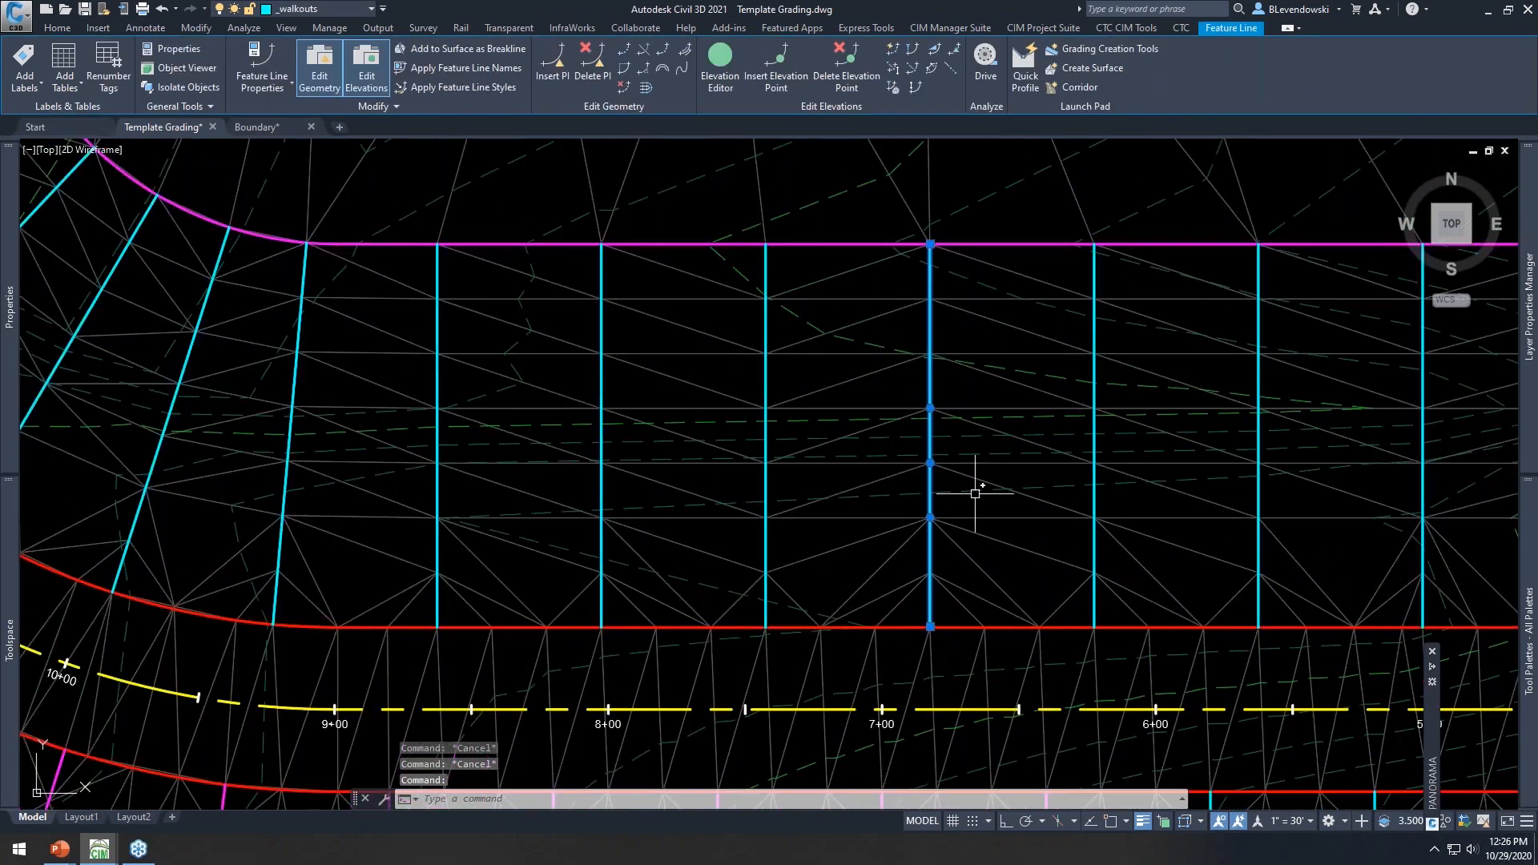
middle_click_drag(978, 491, 889, 478)
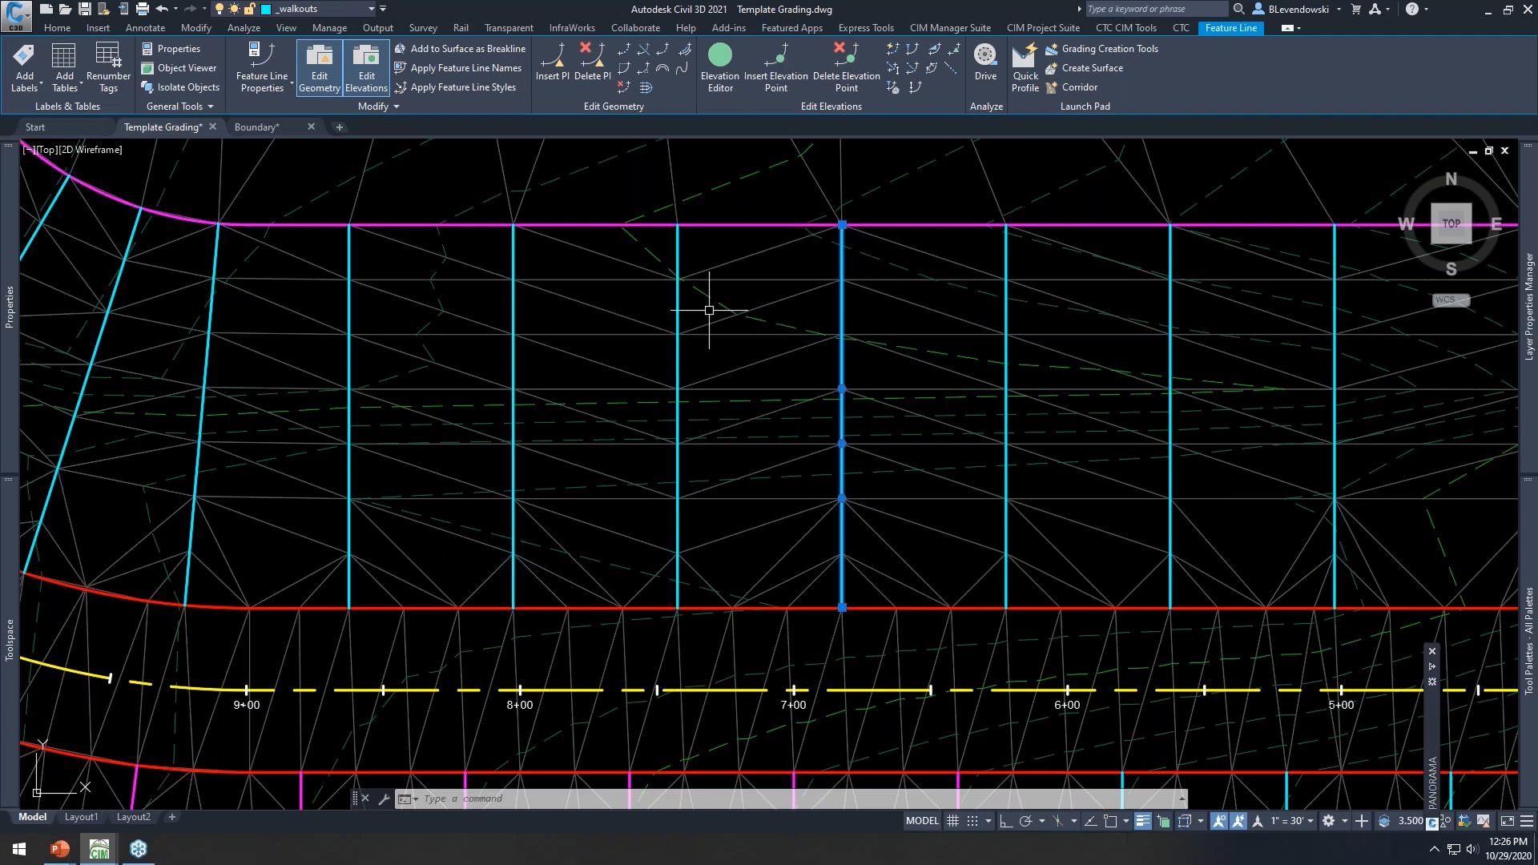
middle_click_drag(570, 308, 677, 414)
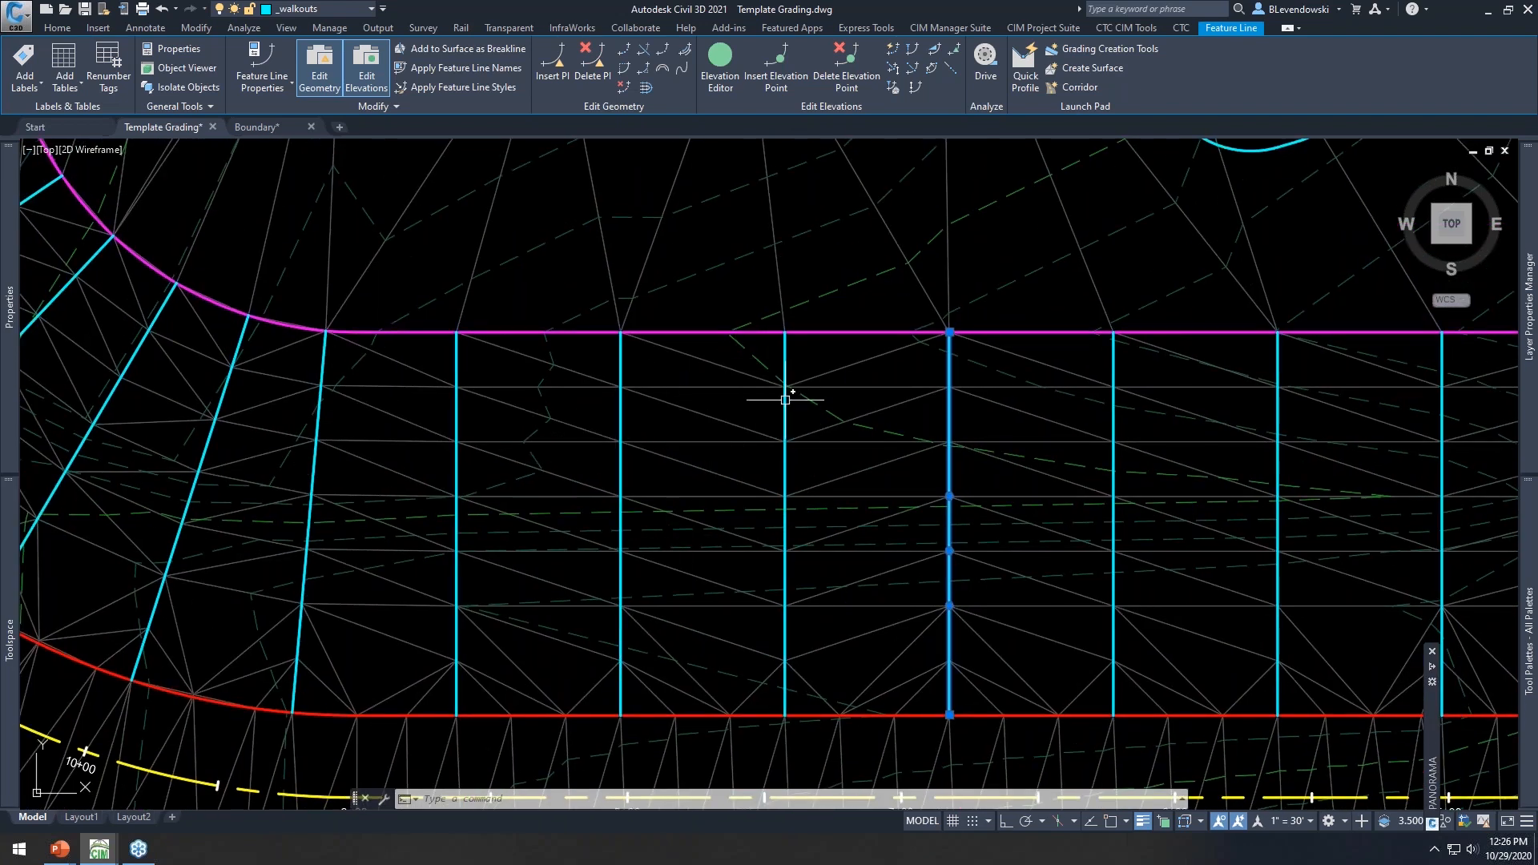
Examine the surface around the lookout lots along the southwest curve, then clear the lot line selection
scroll(826, 455, "down", 5)
middle_click_drag(628, 309, 604, 461)
scroll(608, 453, "up", 3)
middle_click_drag(515, 601, 553, 504)
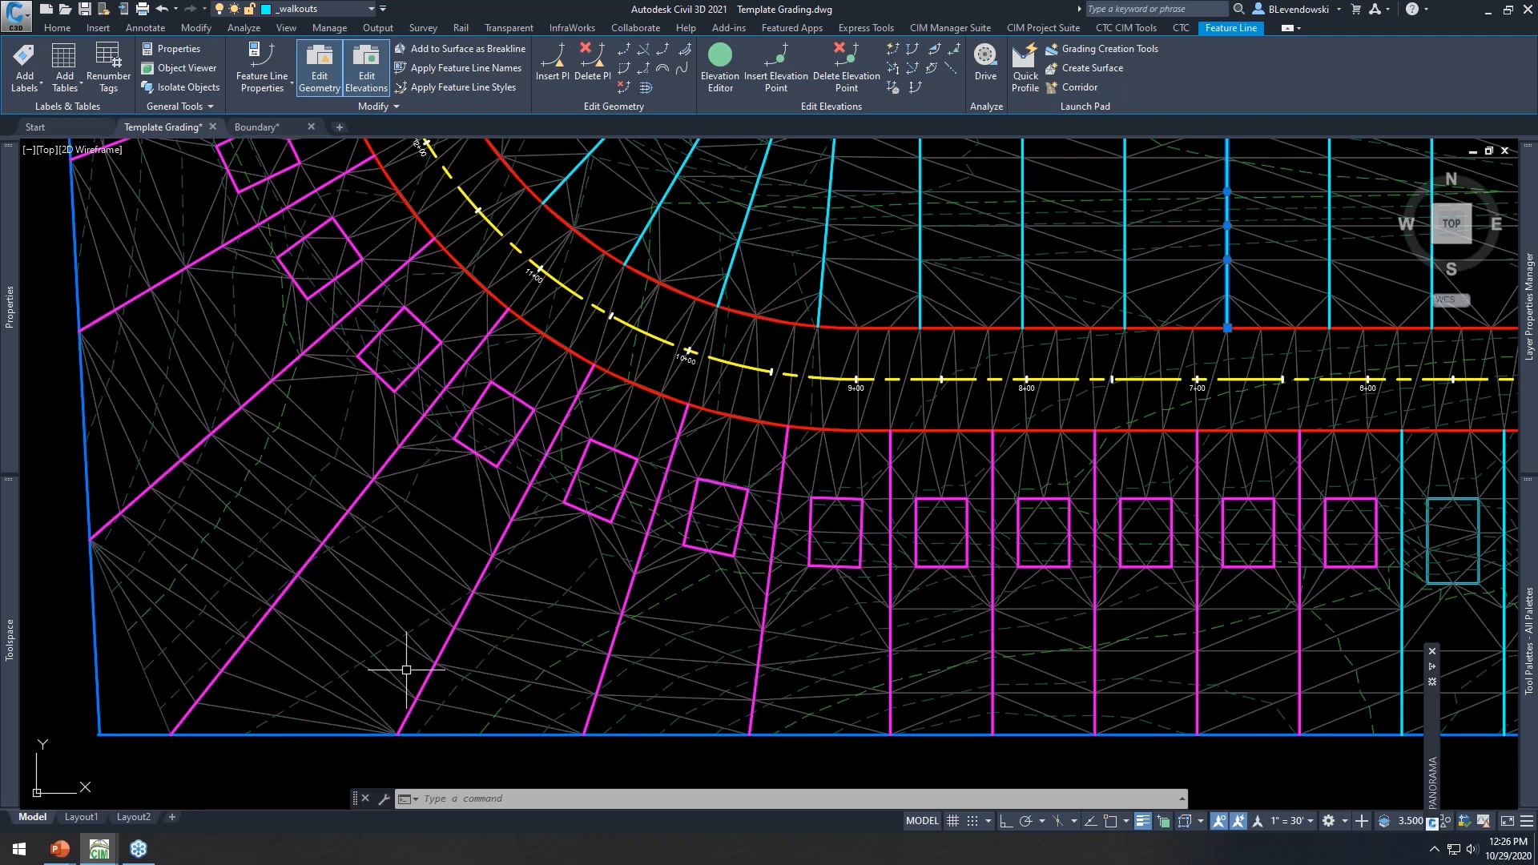
mouse_move(407, 670)
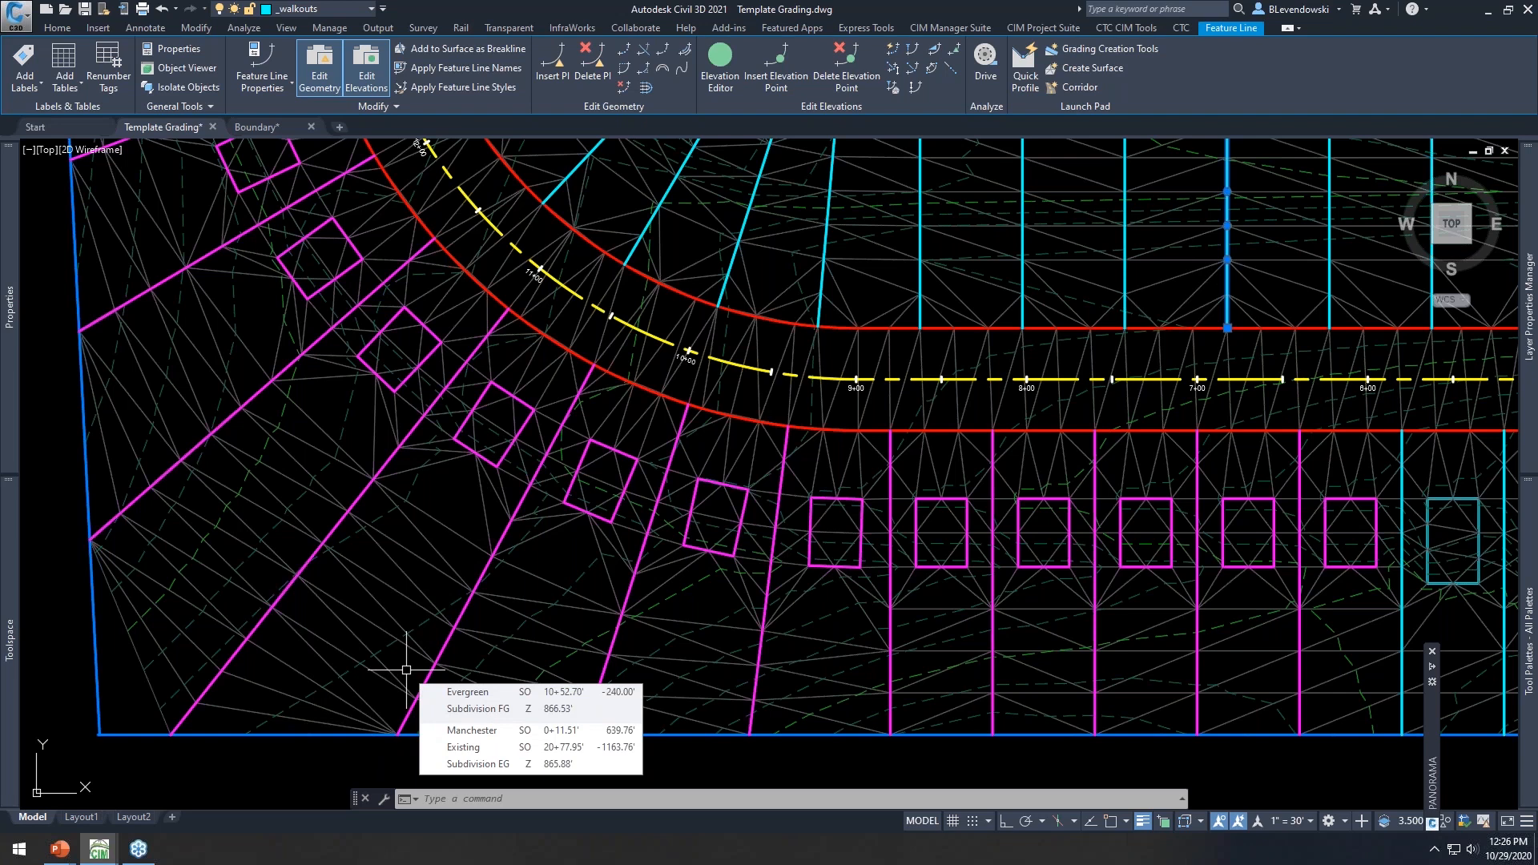
middle_click_drag(492, 602, 534, 567)
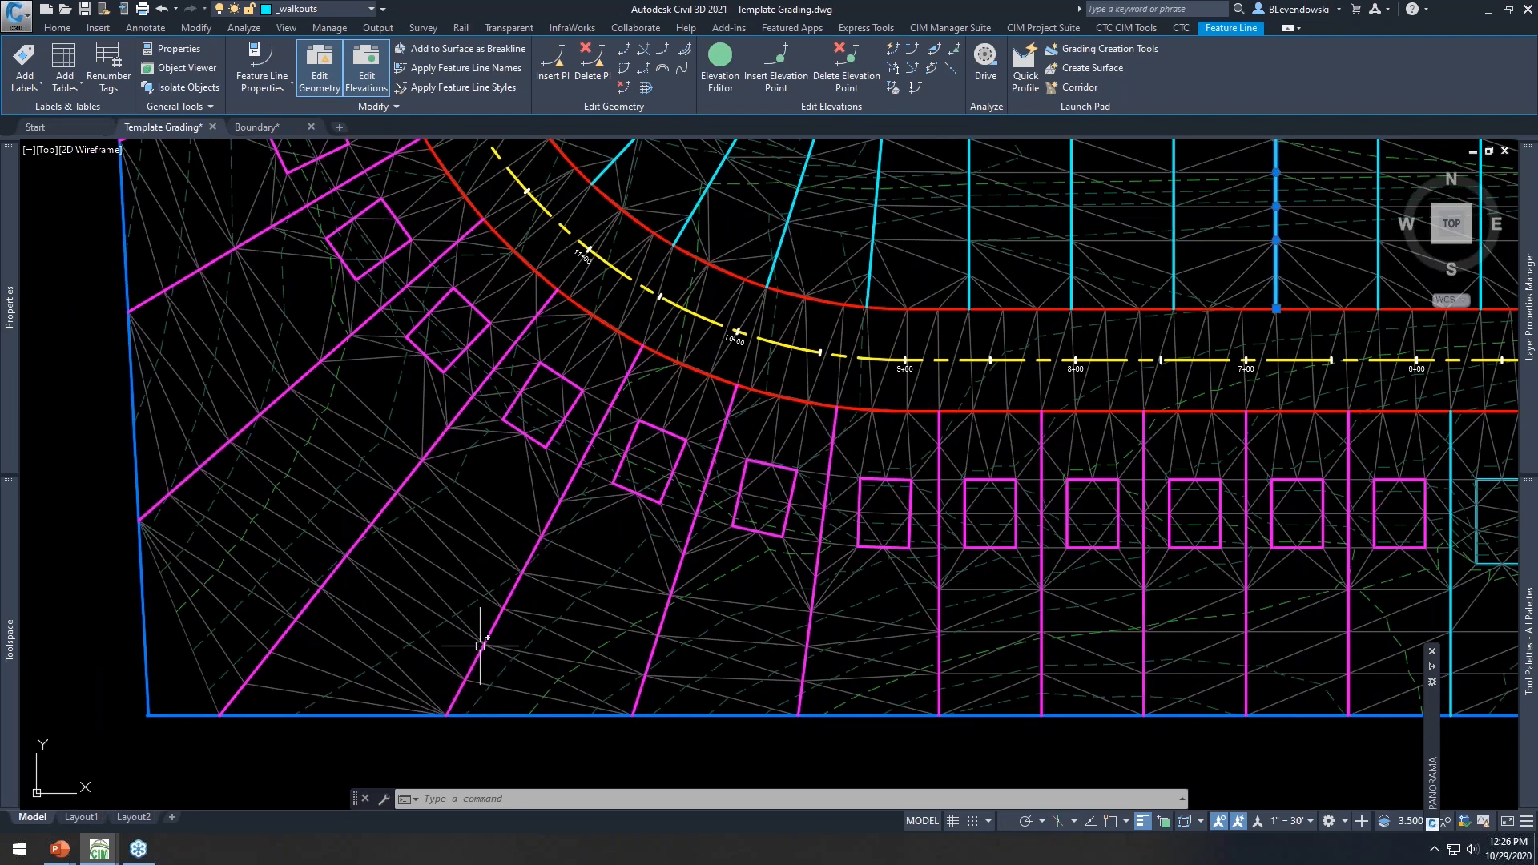
middle_click_drag(516, 587, 463, 588)
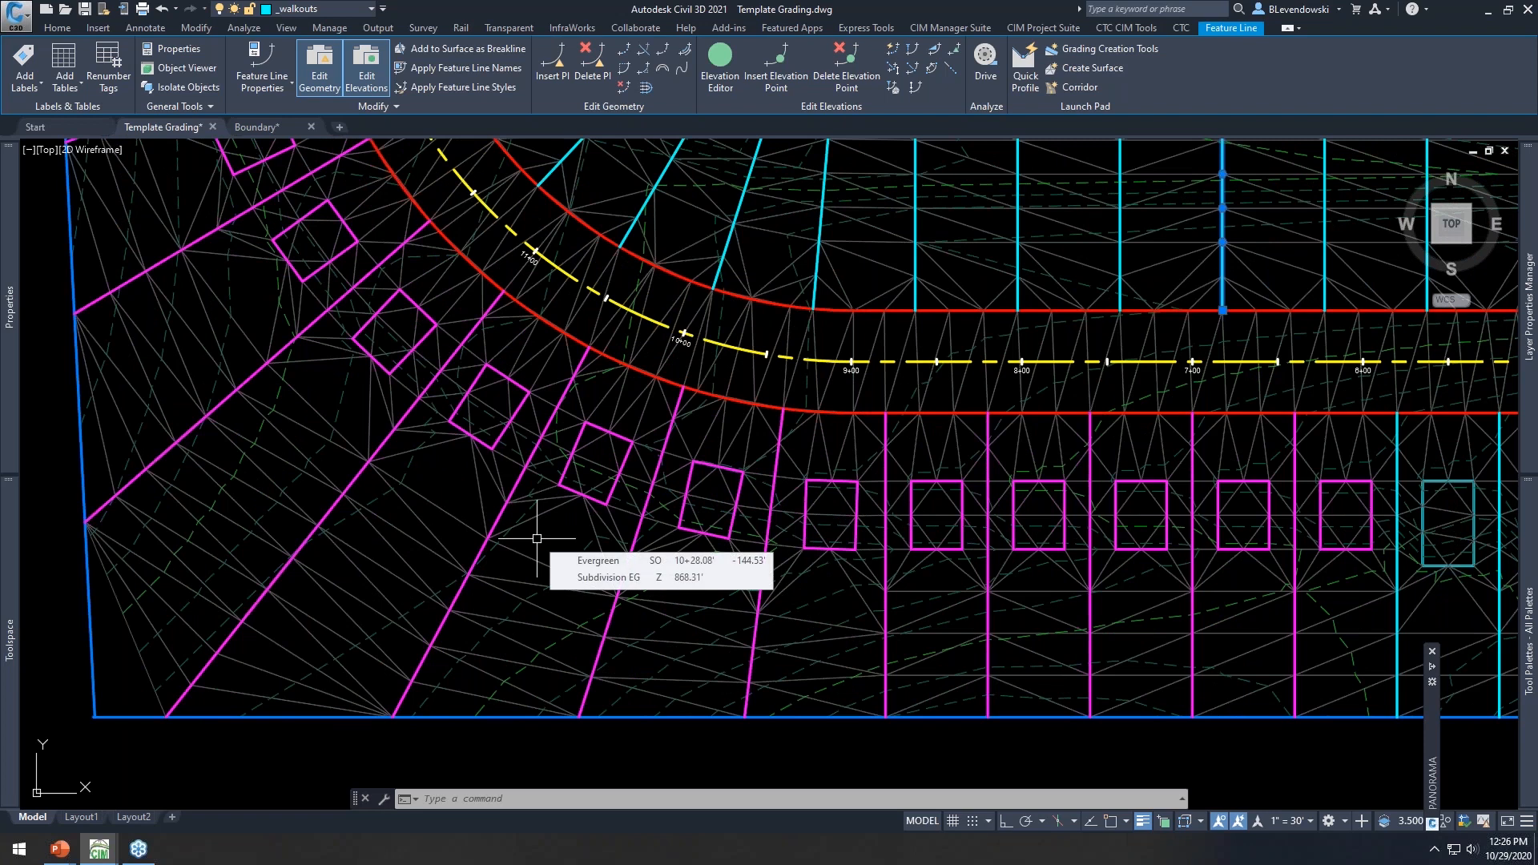
middle_click_drag(908, 306, 849, 461)
key("Escape")
key("Escape")
Move the walkout lot lines between the inner road edge and the magenta rear line onto the _walkouts inner layer
mouse_move(892, 395)
middle_mouse_down()
mouse_move(539, 350)
mouse_move(628, 505)
middle_mouse_up()
scroll(612, 357, "down", 3)
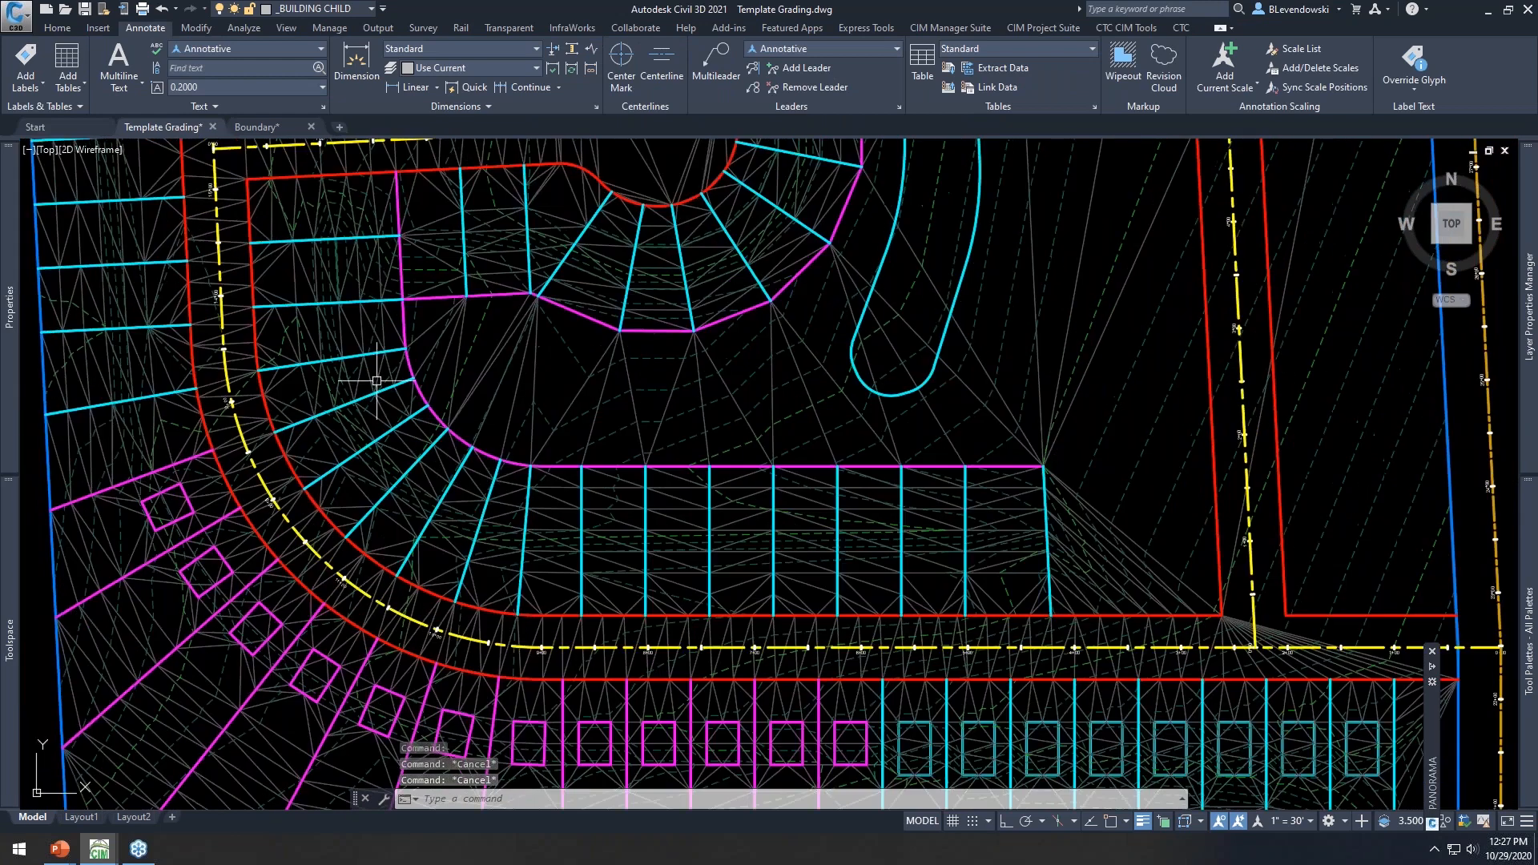
scroll(192, 256, "up", 2)
left_click(232, 278)
scroll(544, 409, "down", 2)
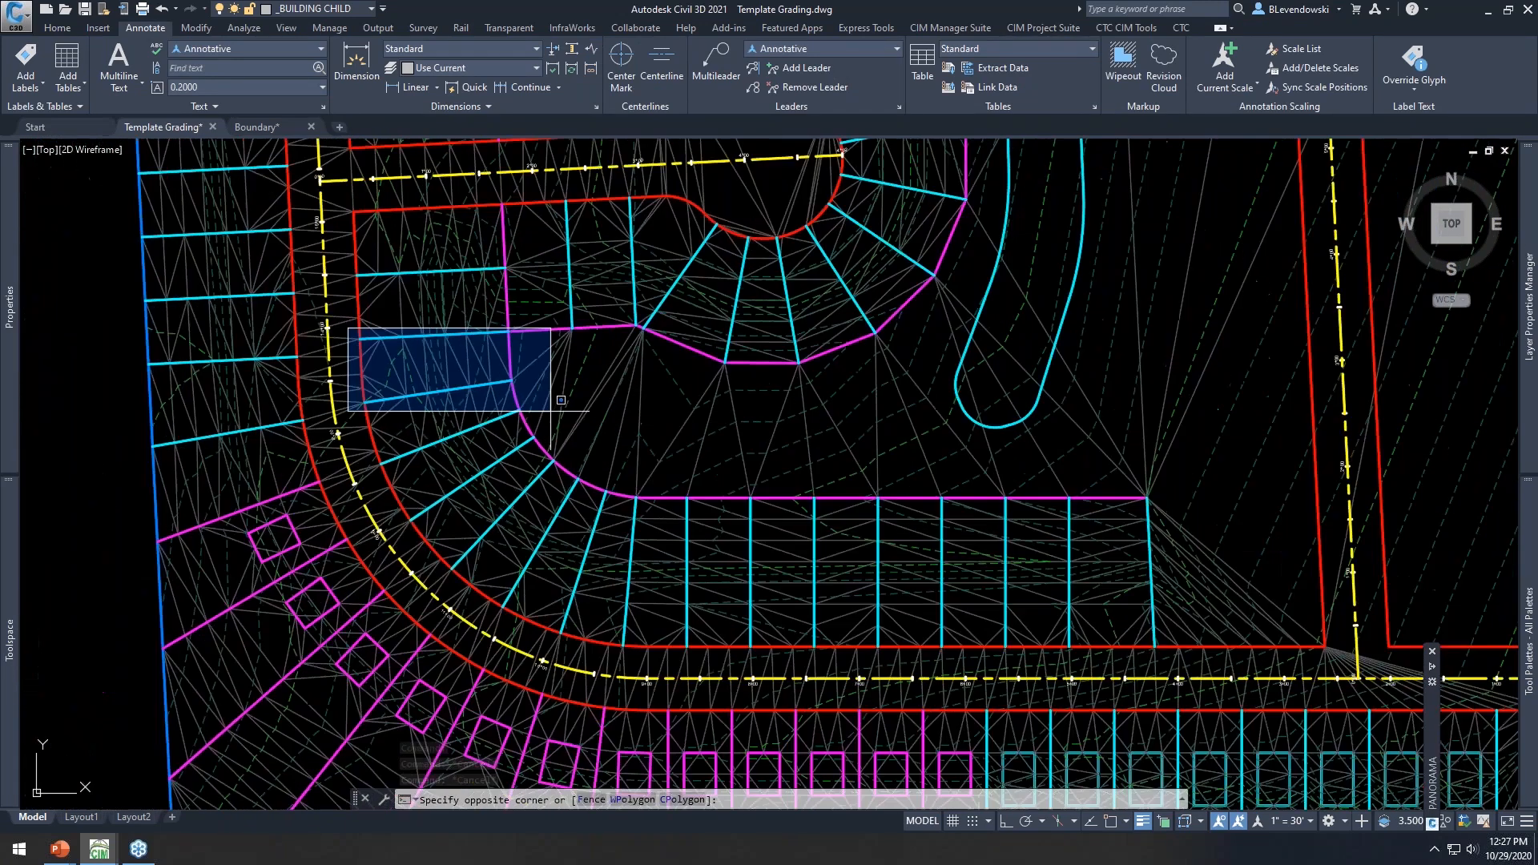
left_click(1205, 673)
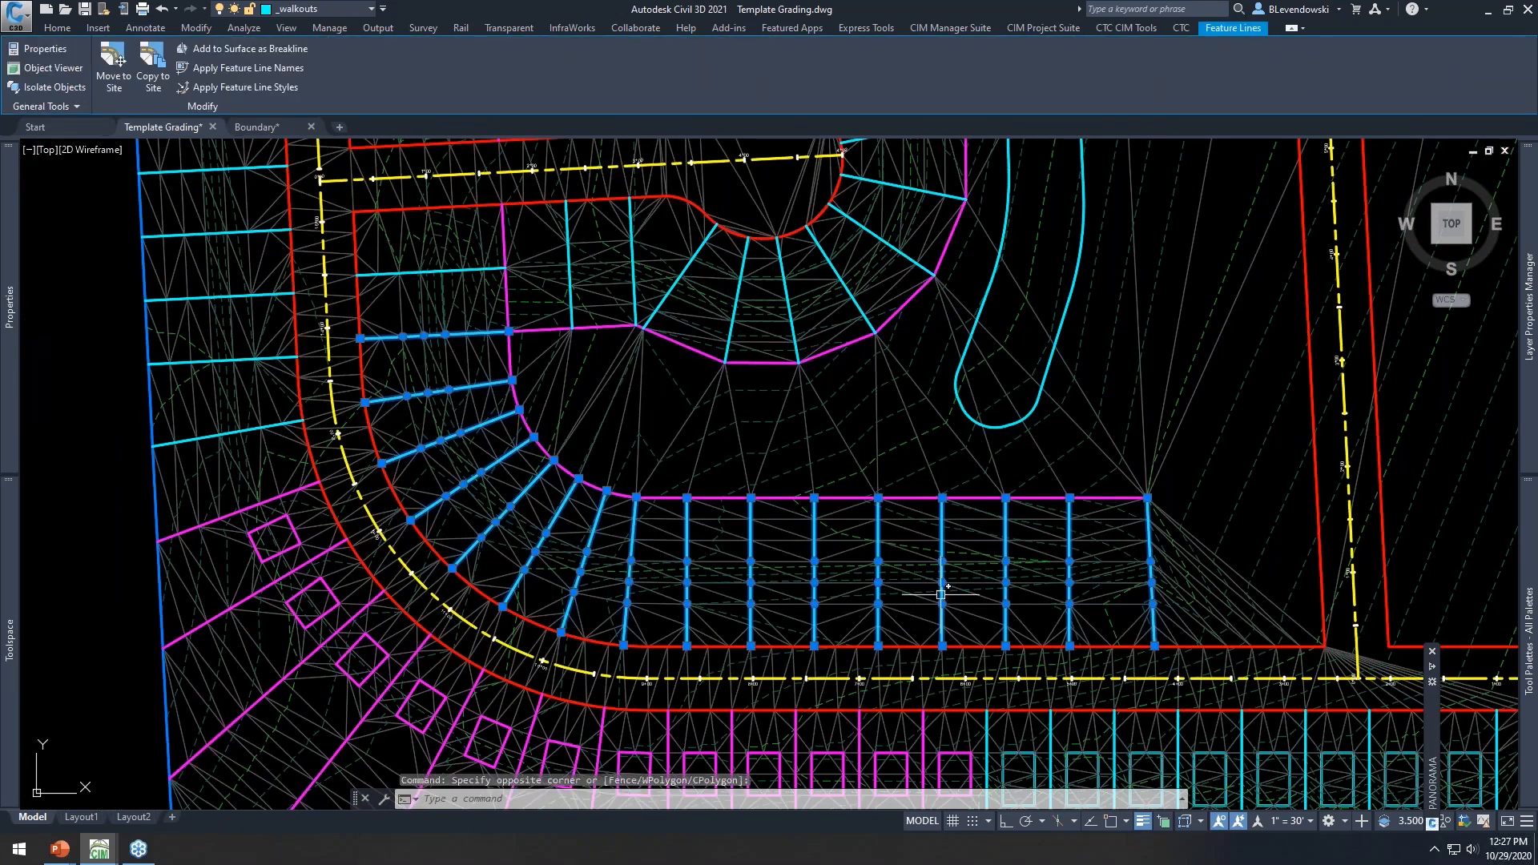
middle_click_drag(886, 590, 774, 275)
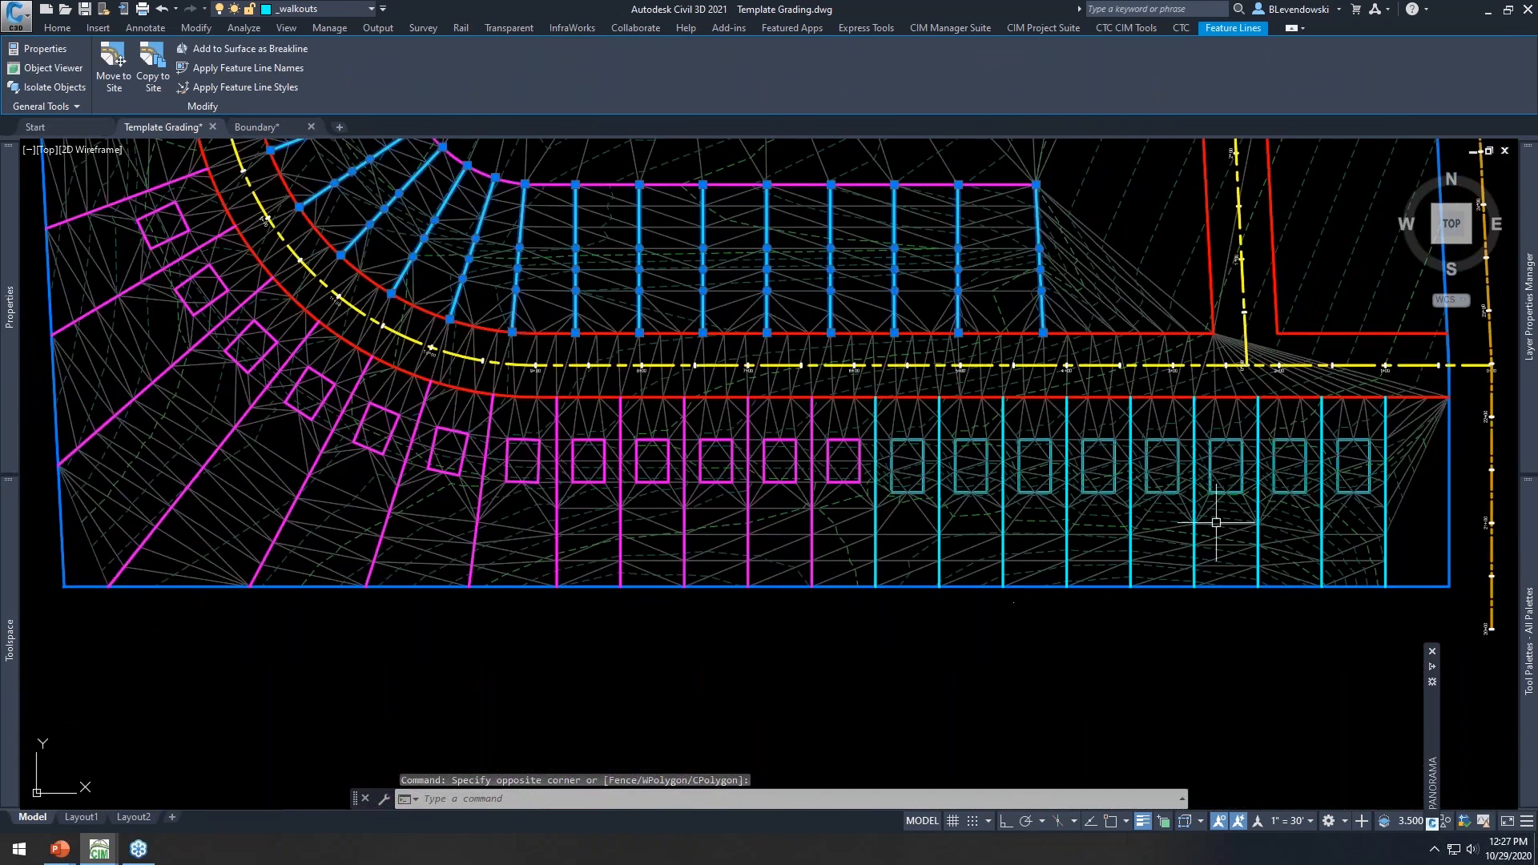
scroll(1185, 505, "up", 2)
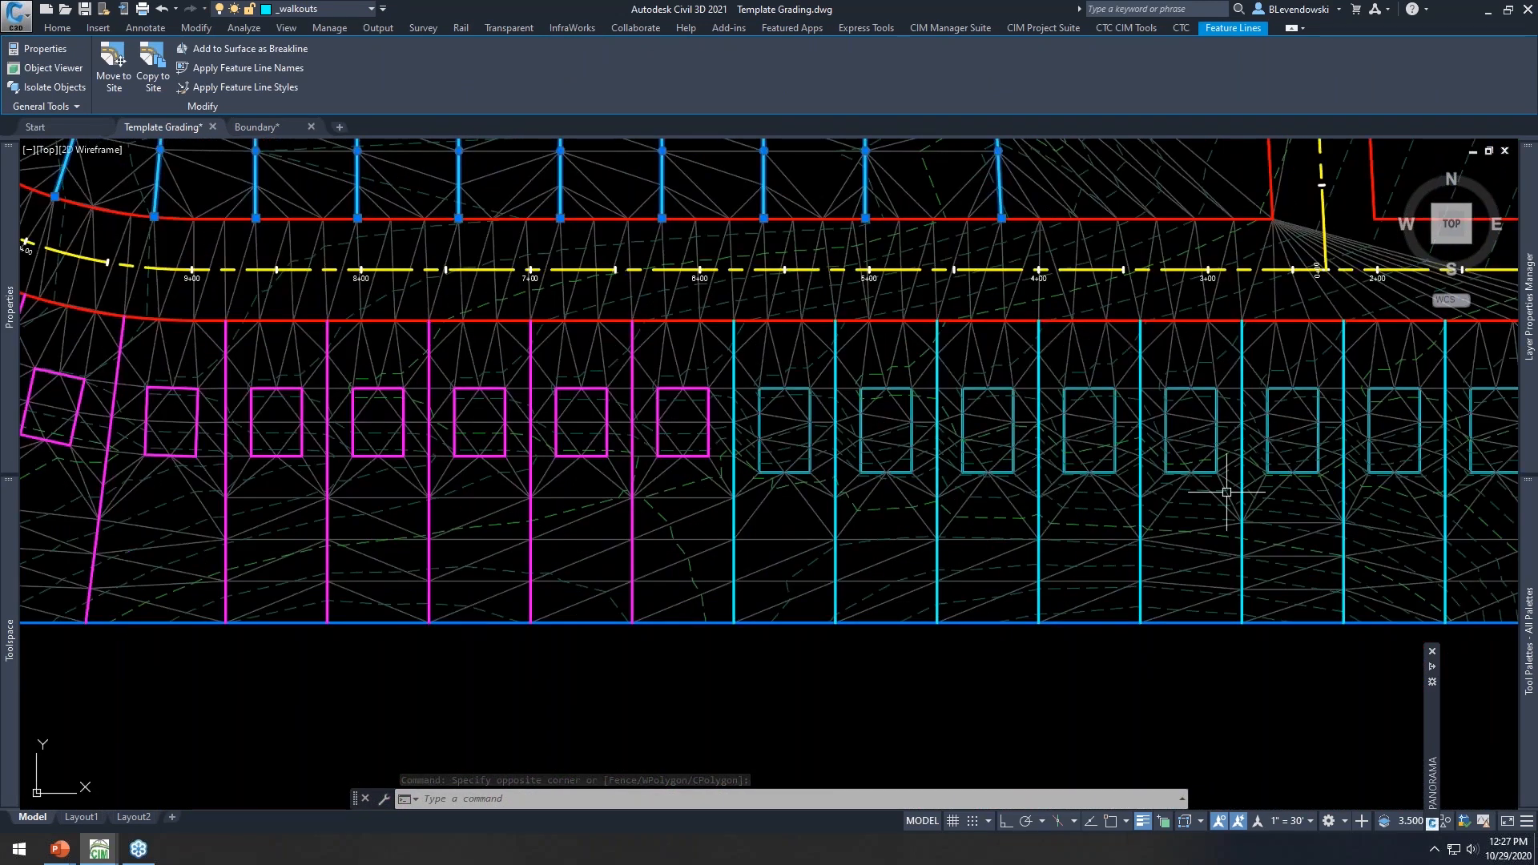
middle_click_drag(1133, 508, 1073, 552)
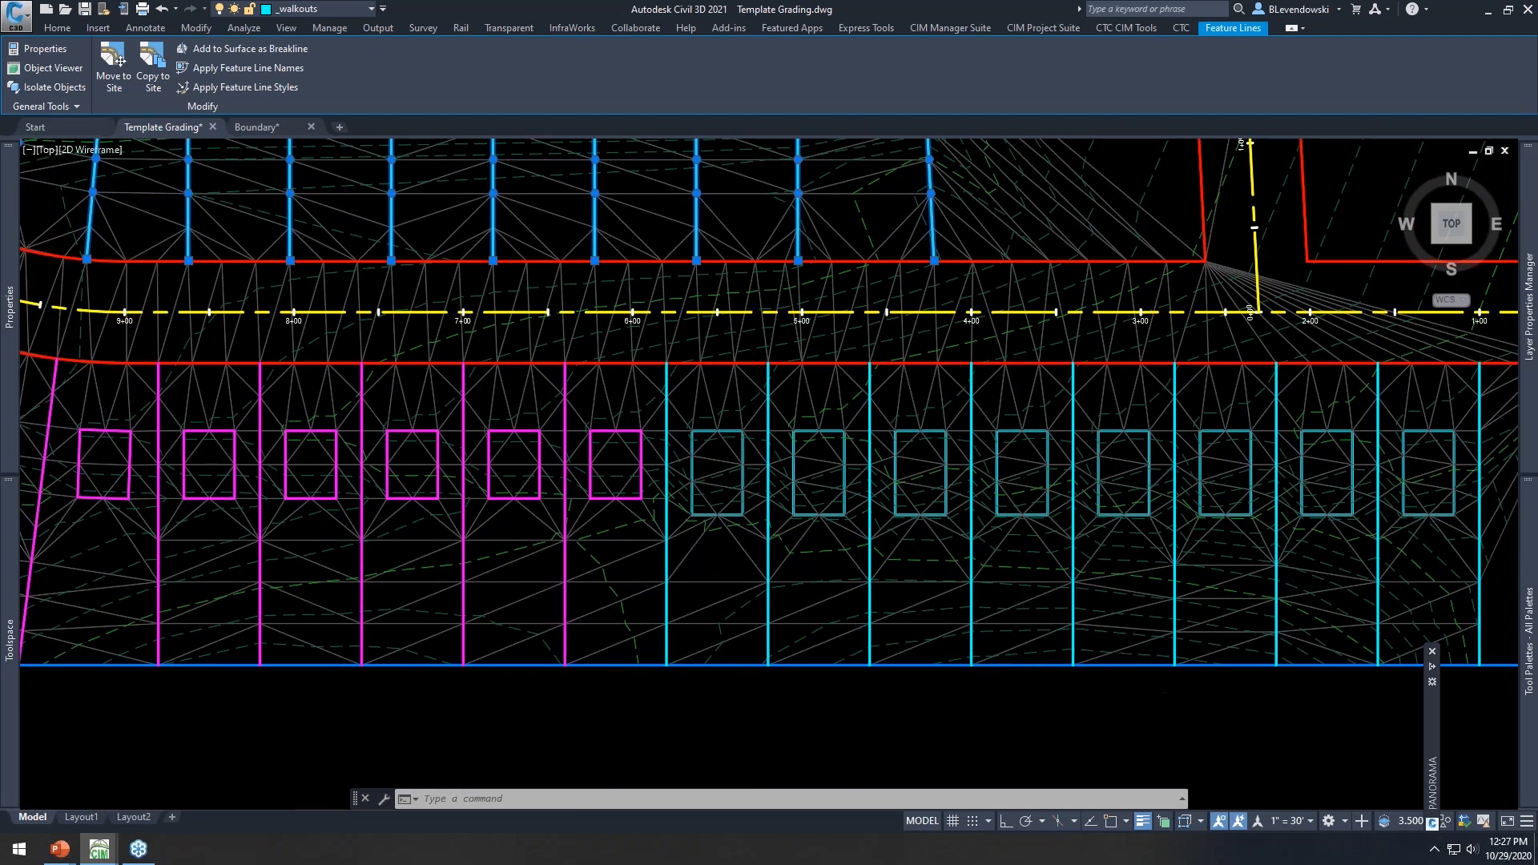
scroll(1123, 681, "down", 2)
middle_click_drag(660, 422, 752, 594)
scroll(772, 516, "up", 2)
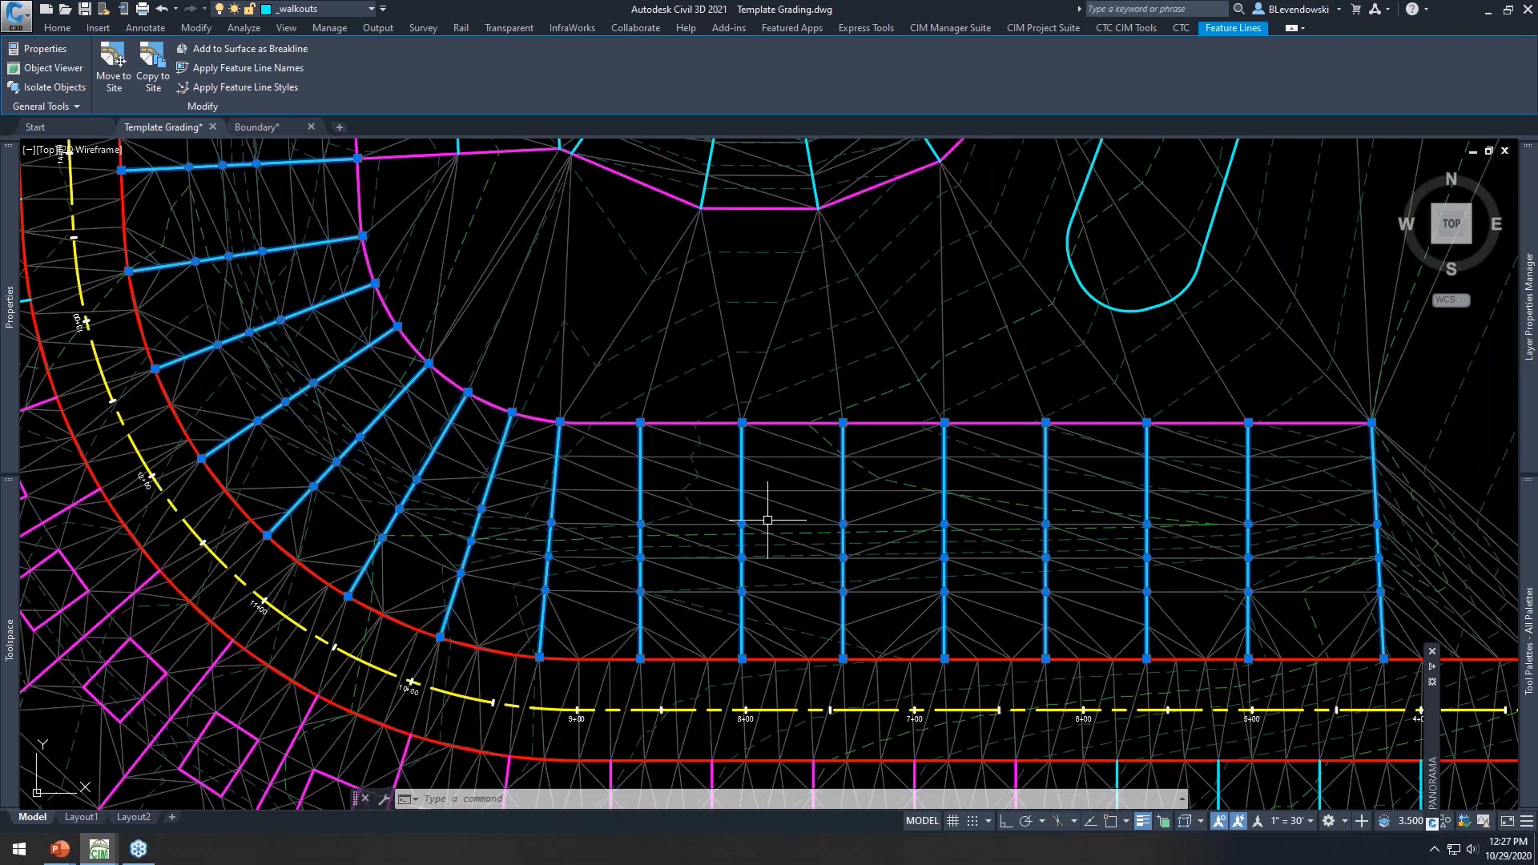
middle_click_drag(783, 525, 725, 481)
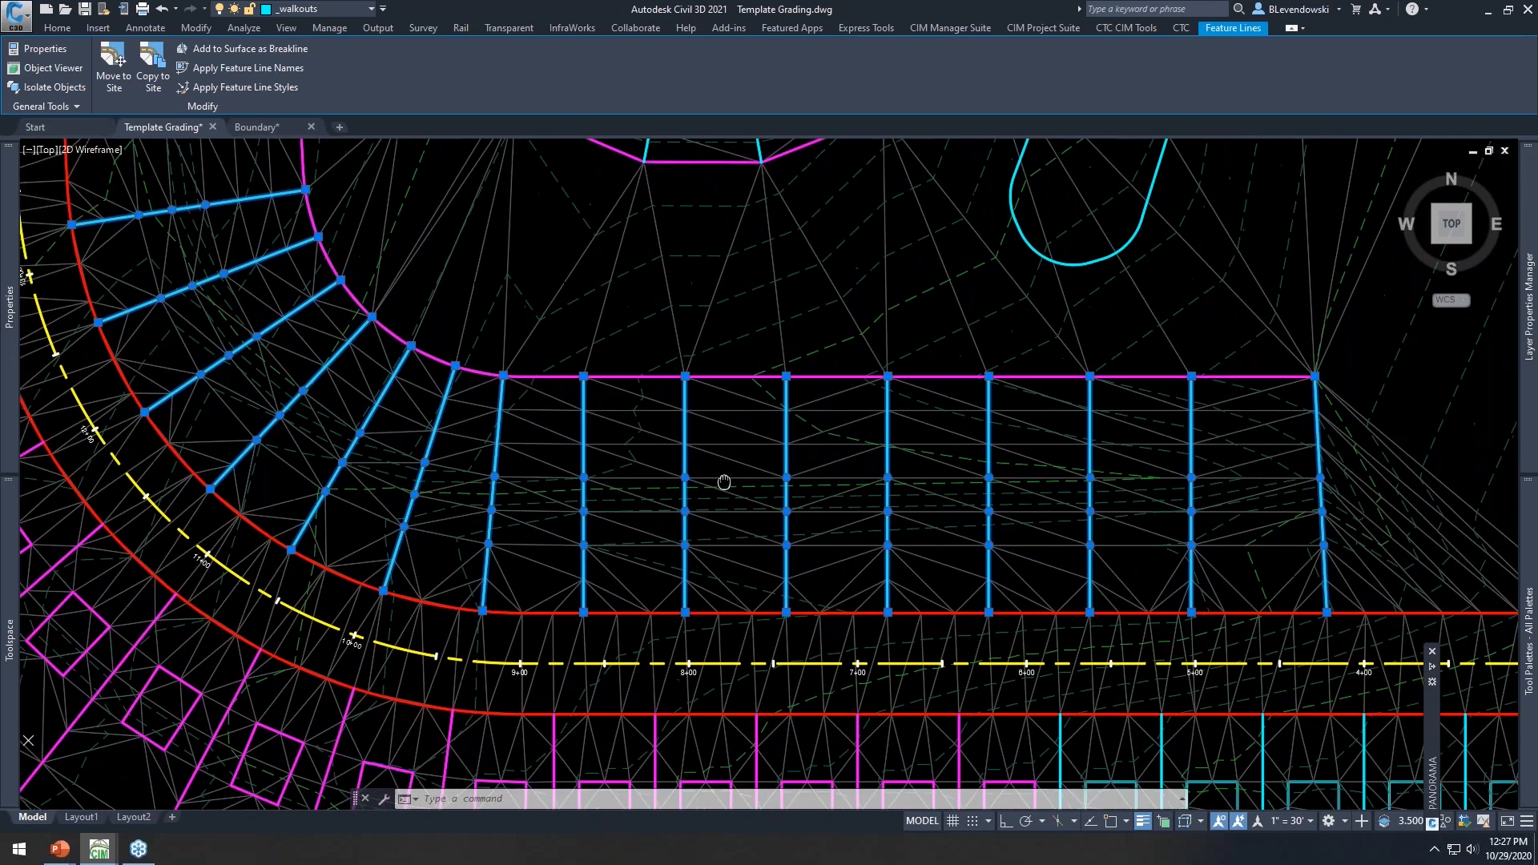
left_click(340, 9)
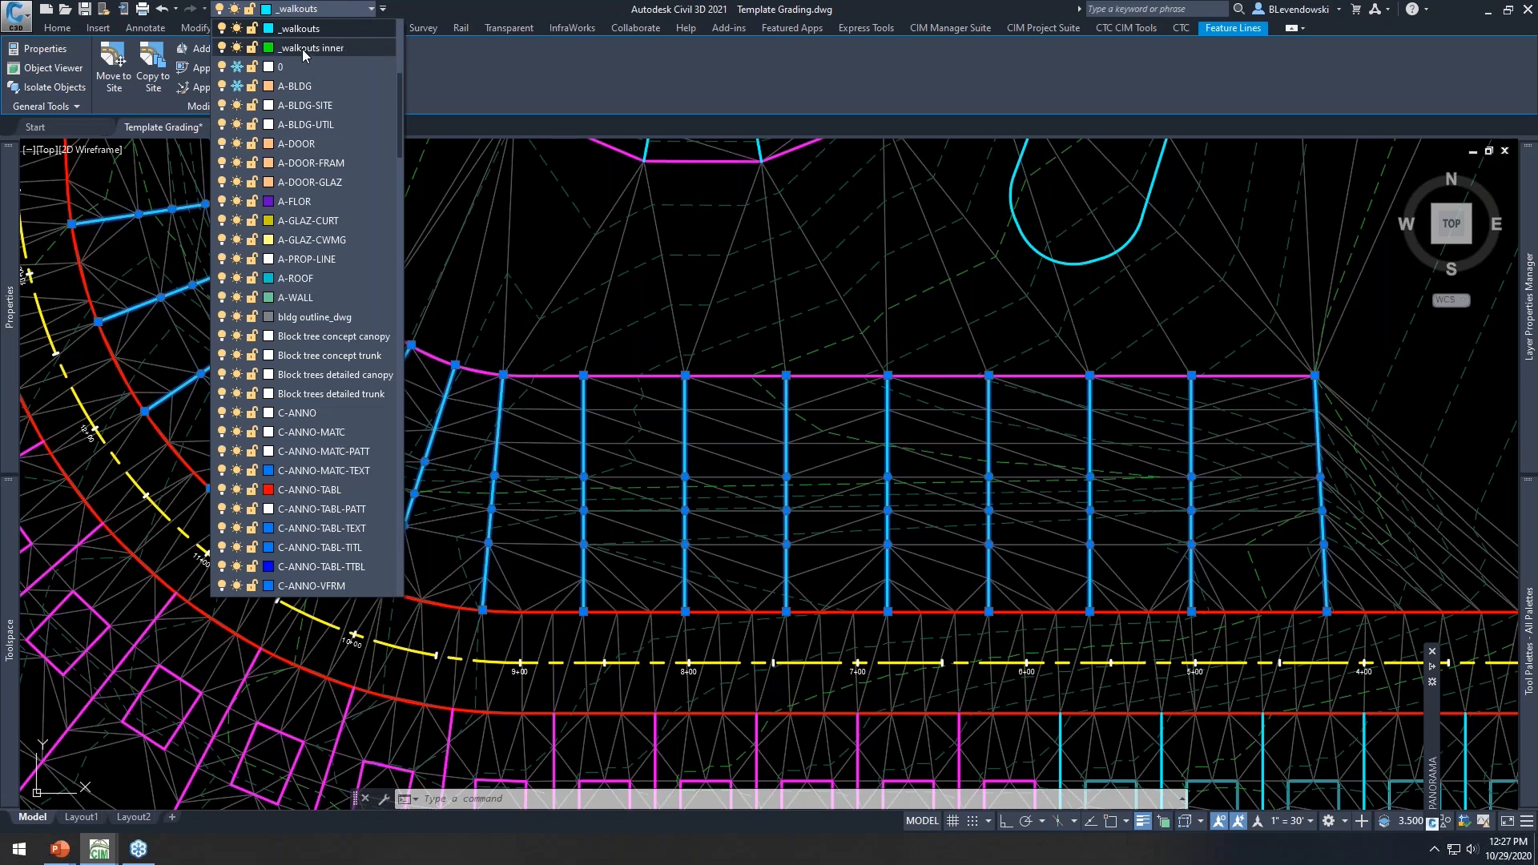
left_click(345, 48)
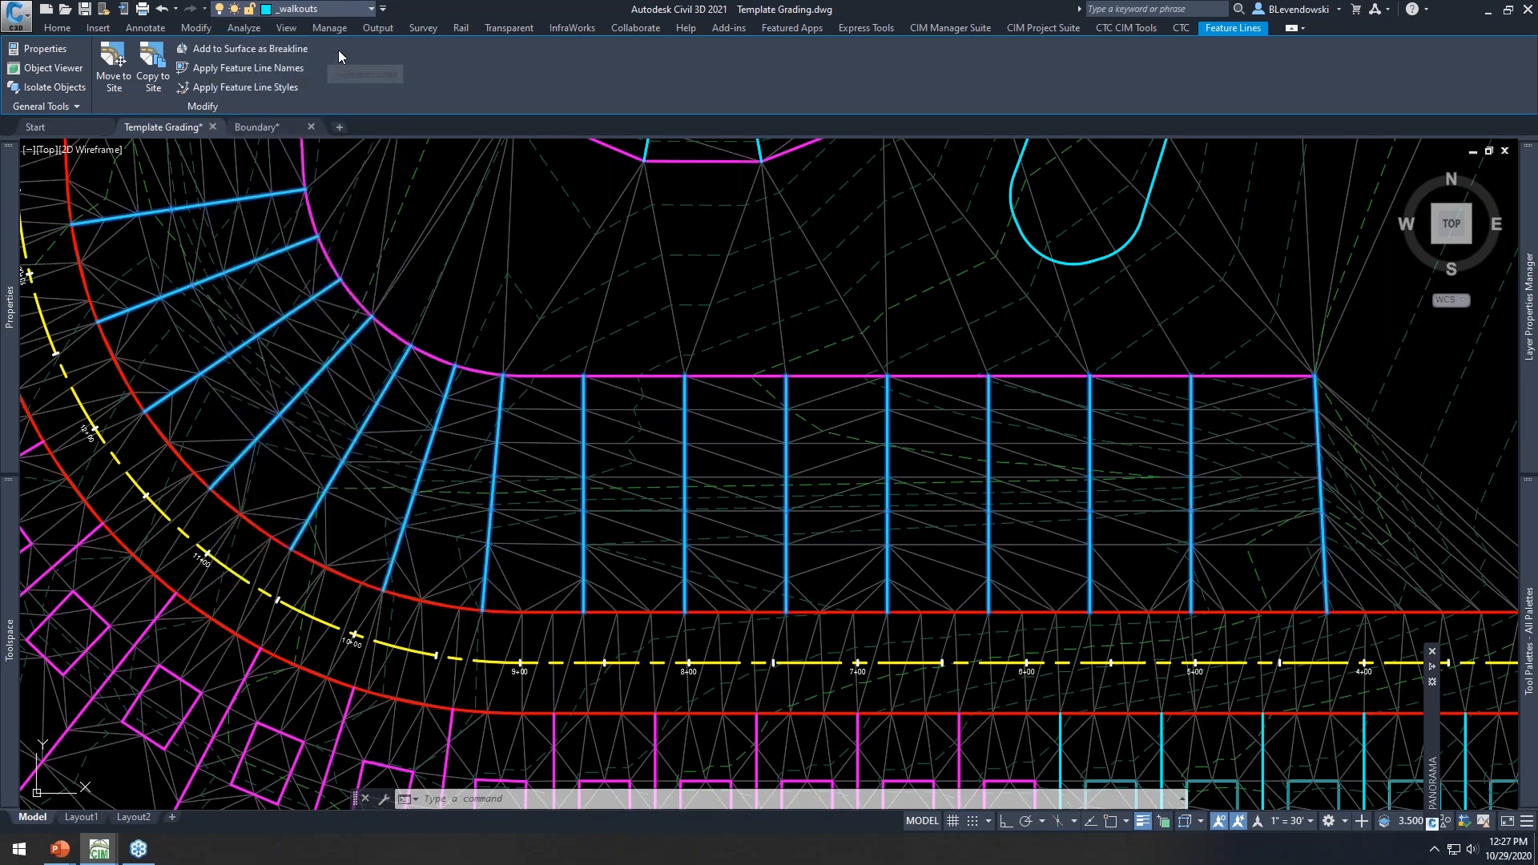
key("Escape")
key("Escape")
key("Escape")
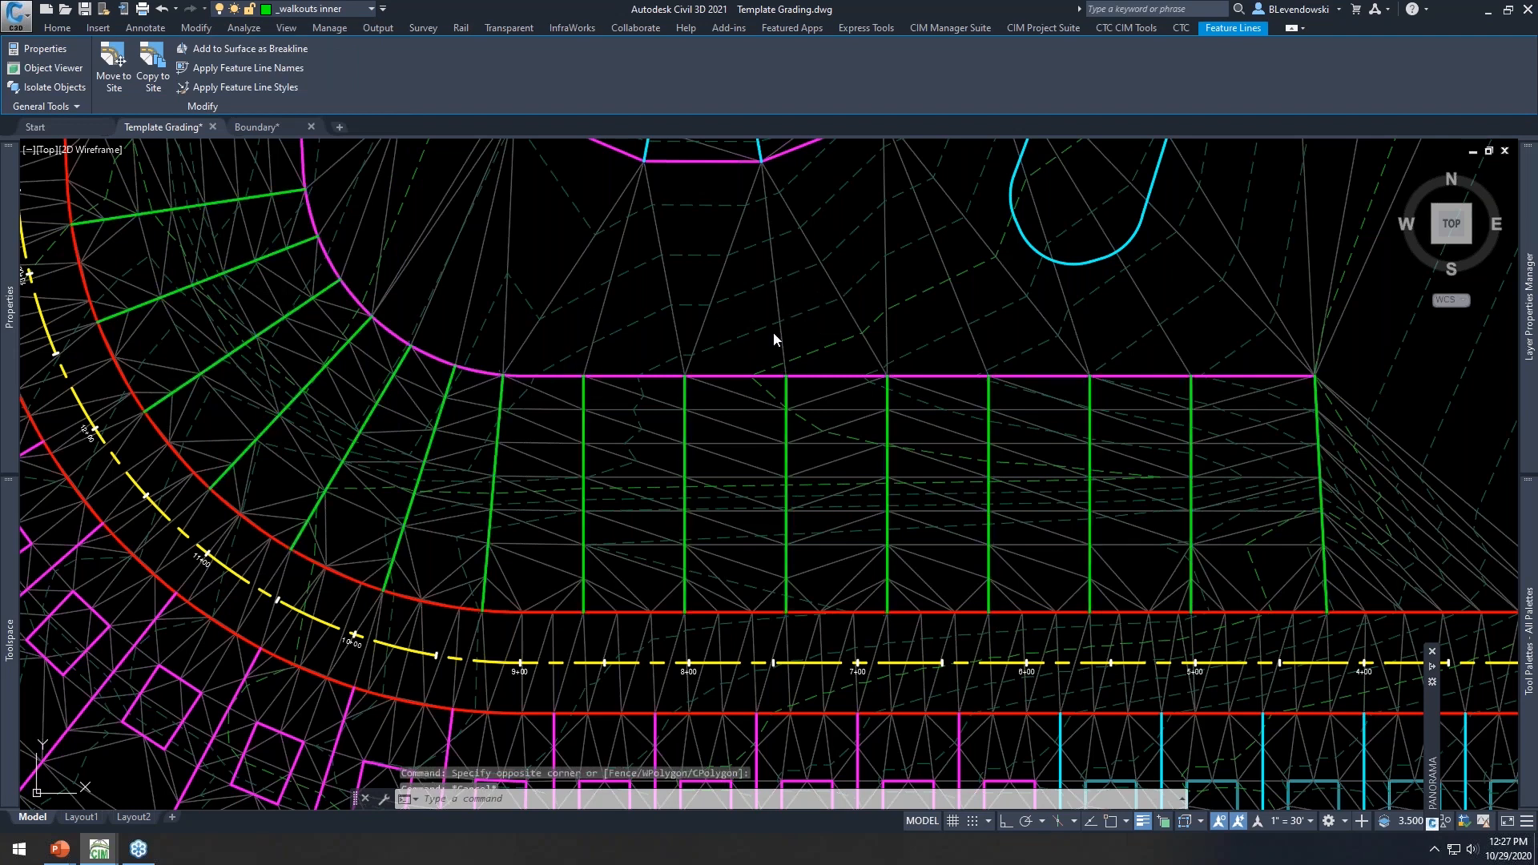
Open Auto Grader and copy the Walkout Lot Lines grading family, naming the copy Walkout Lot Lines - Inner
middle_click_drag(699, 330, 776, 320)
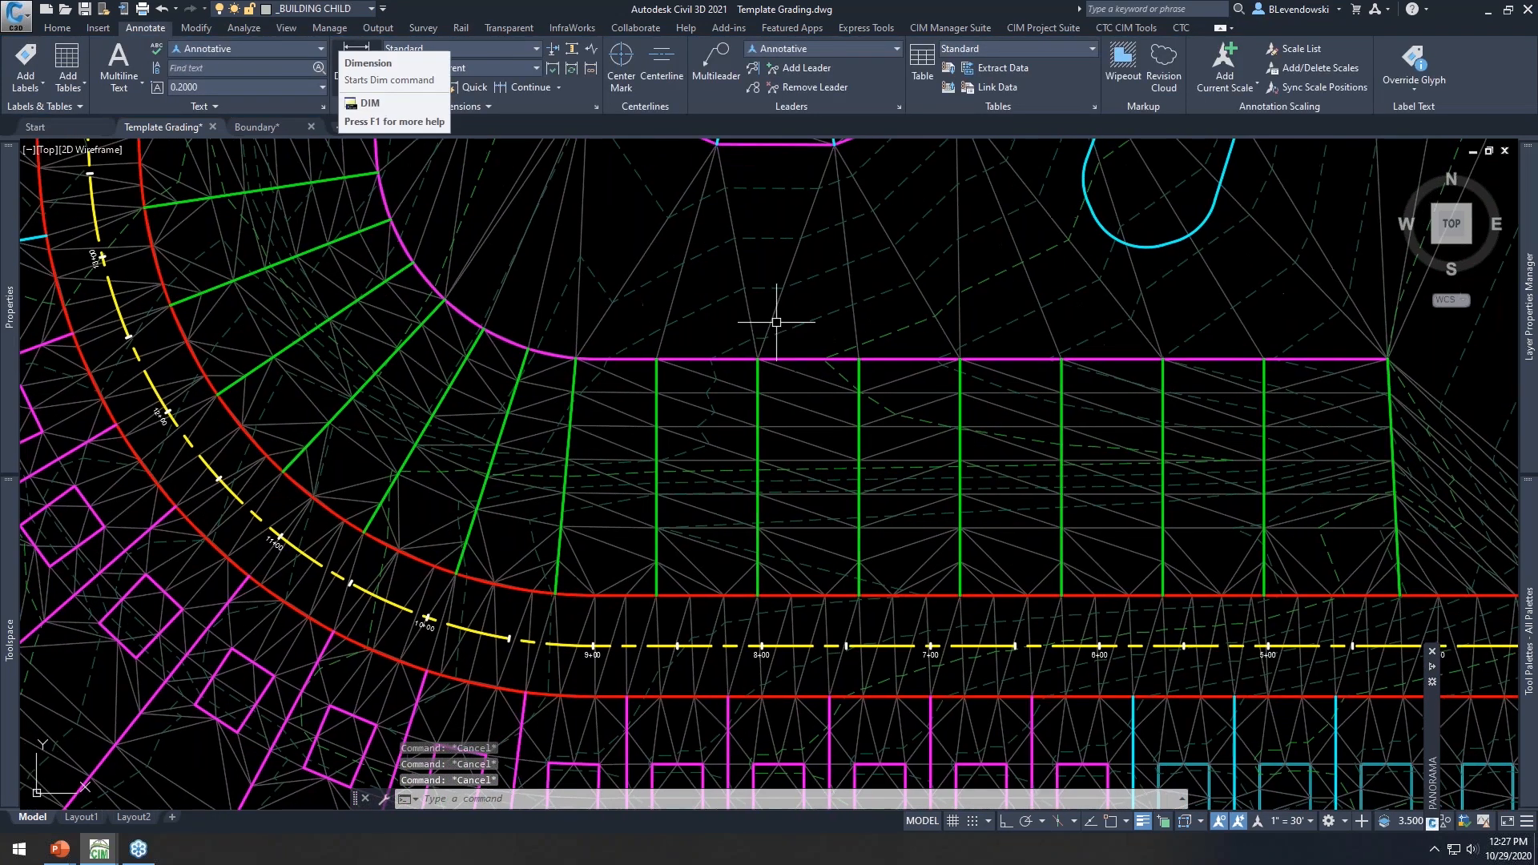
type("au")
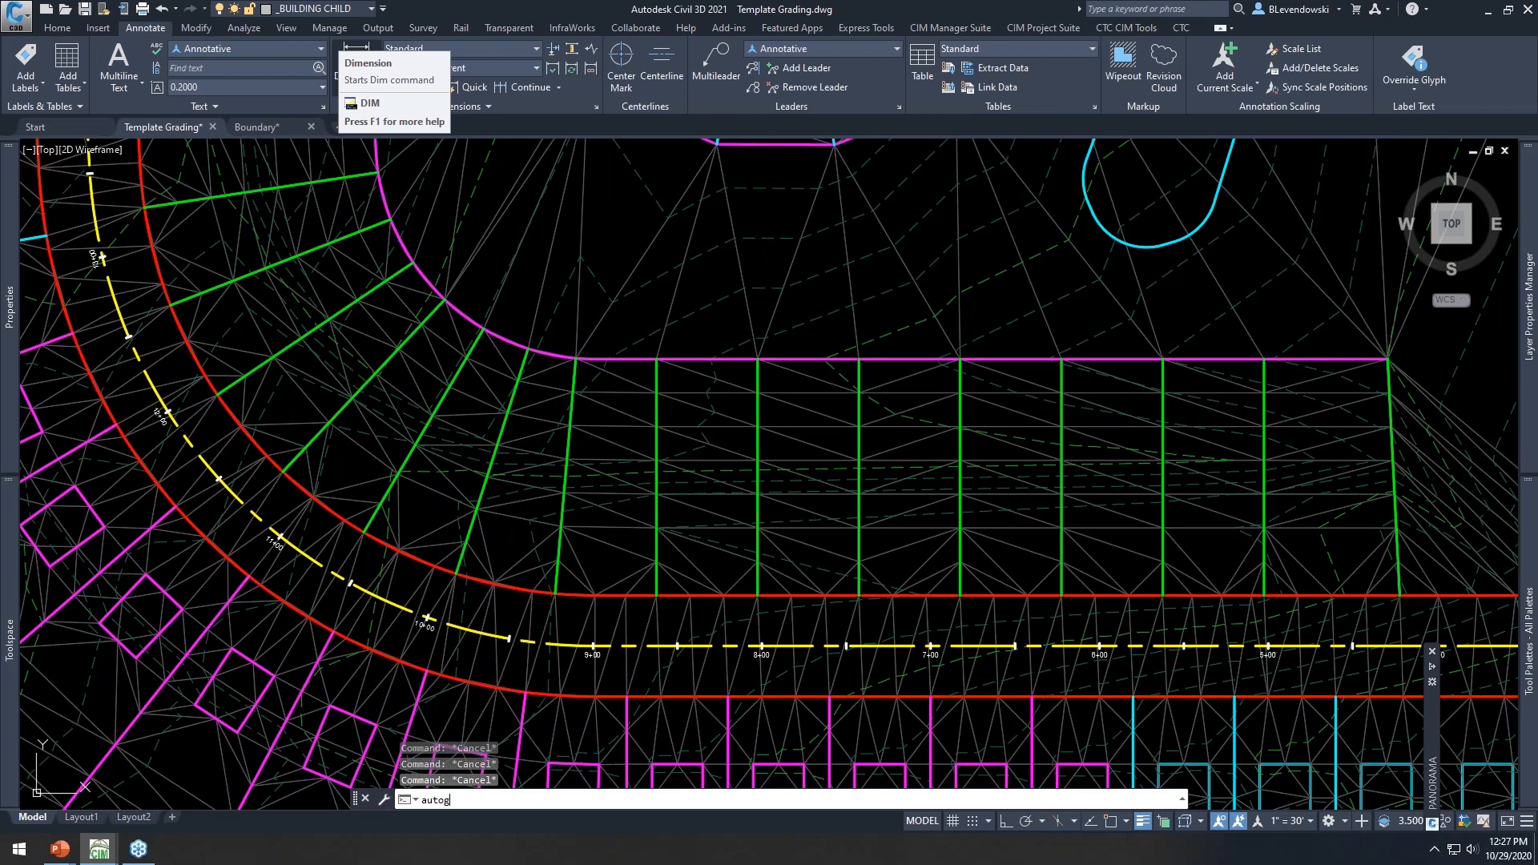
type("tog")
key("Return")
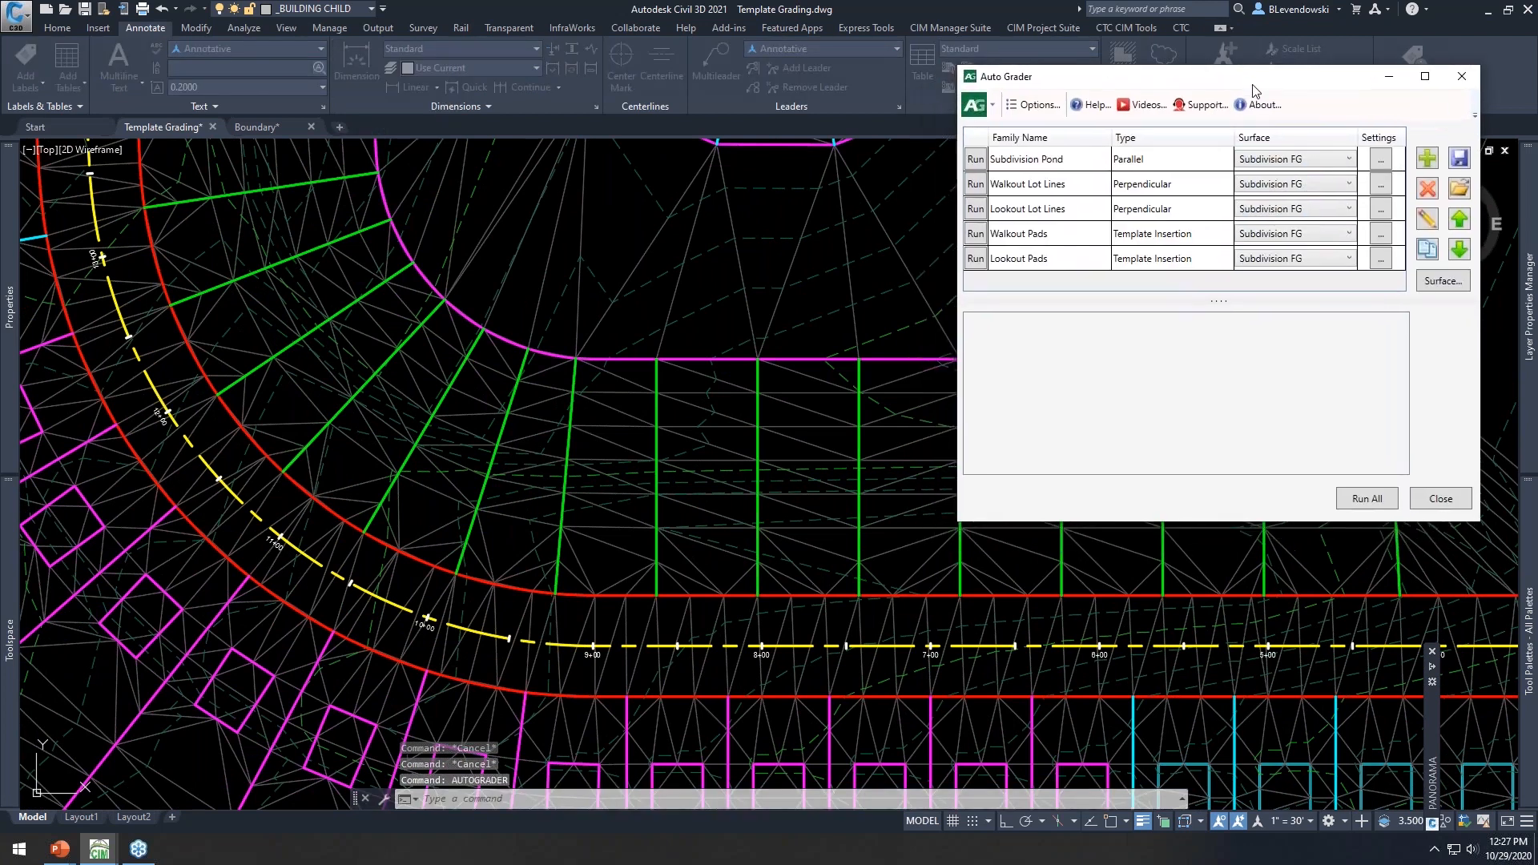
left_click(1049, 186)
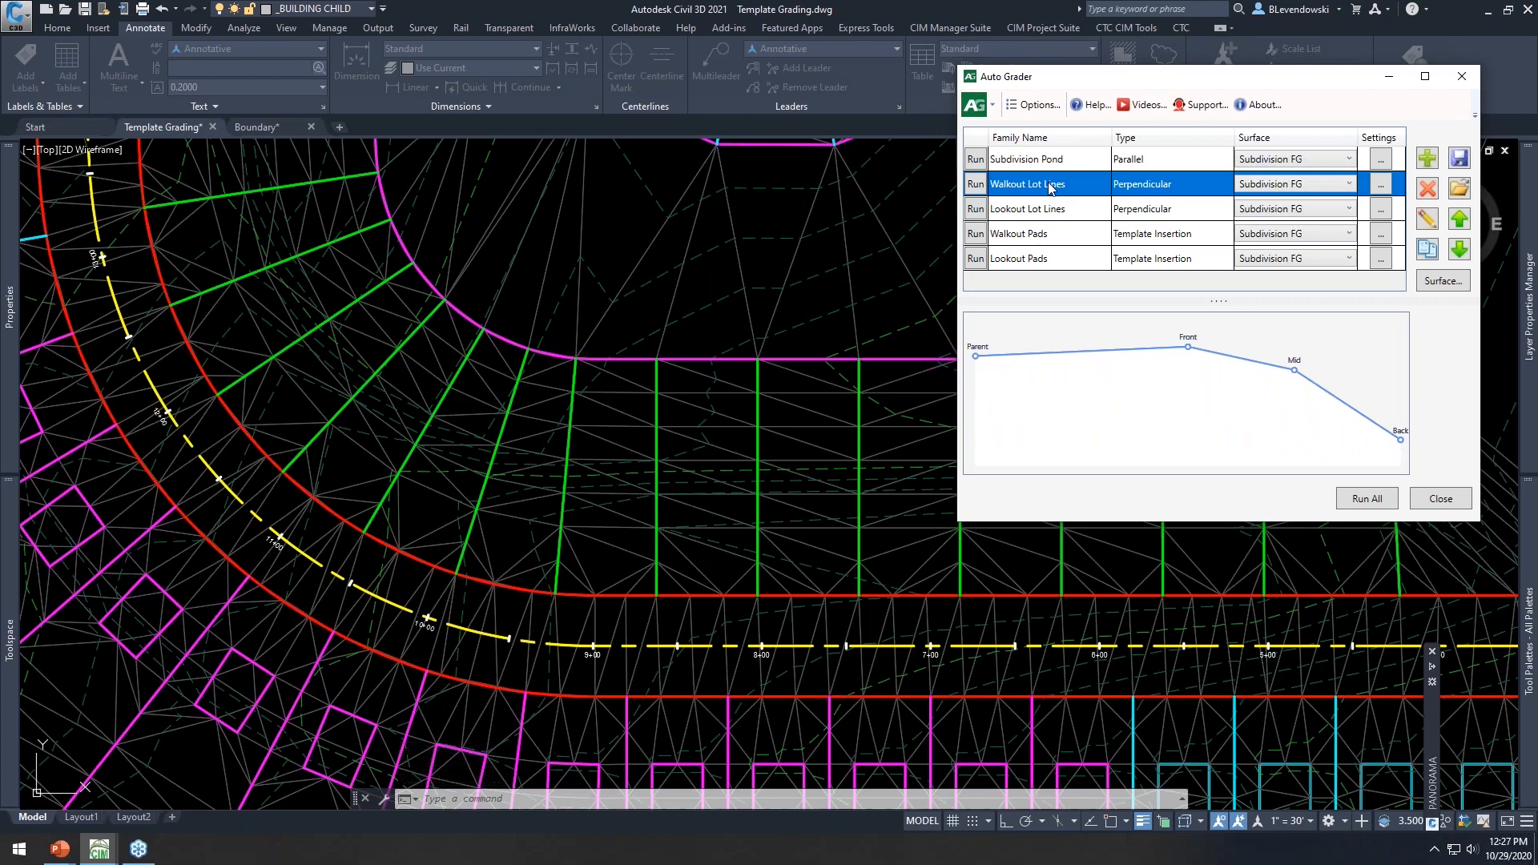
key("ctrl")
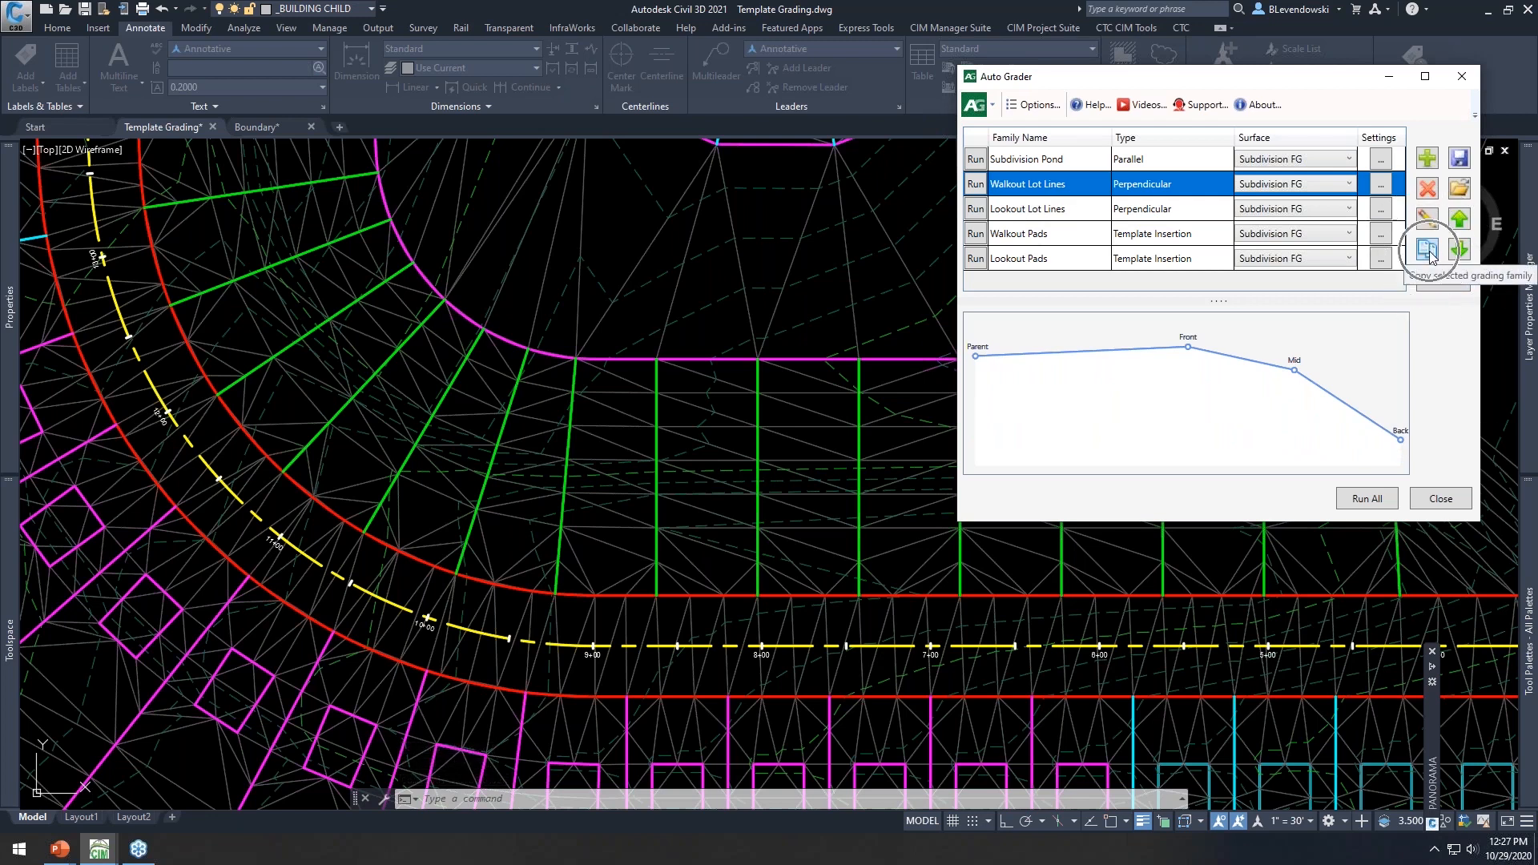
left_click(1427, 250)
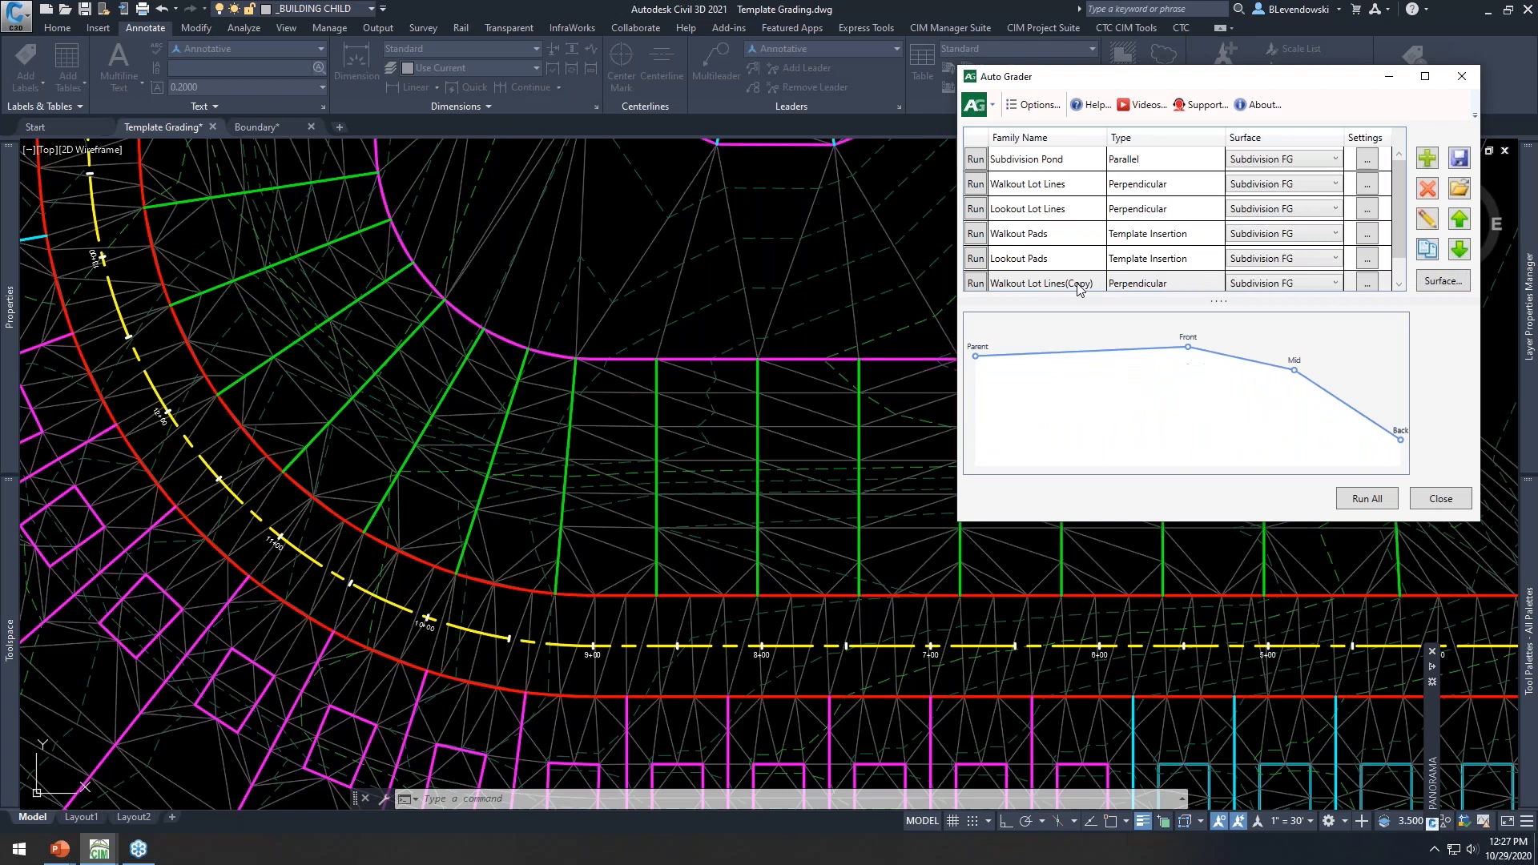
double_click(1078, 286)
left_click(864, 205)
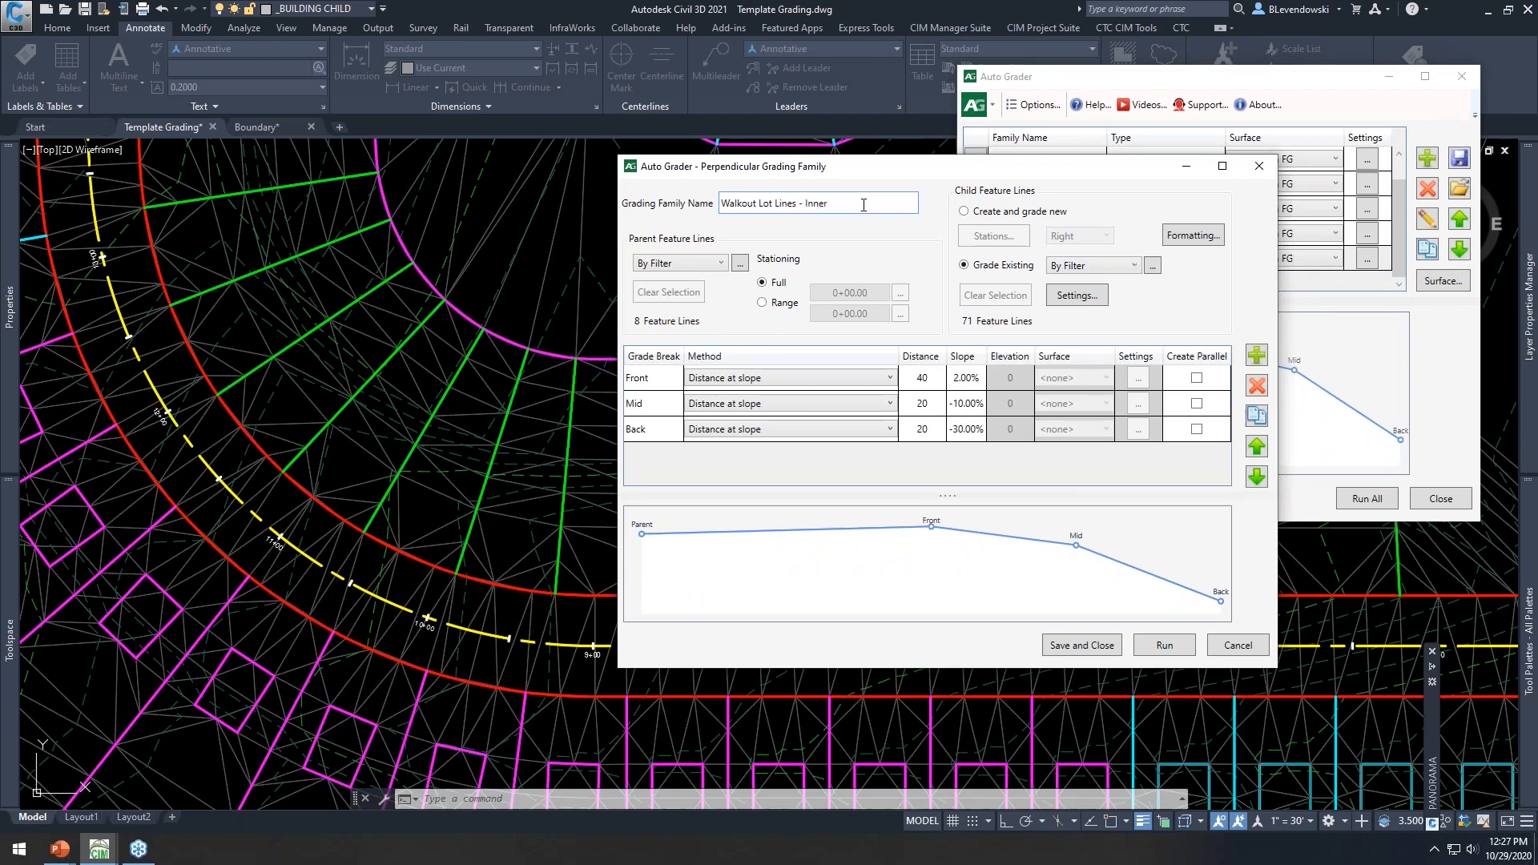
Add a fourth grade break after Back in the Walkout Lot Lines - Inner family and name it Lot Back
left_click(657, 384)
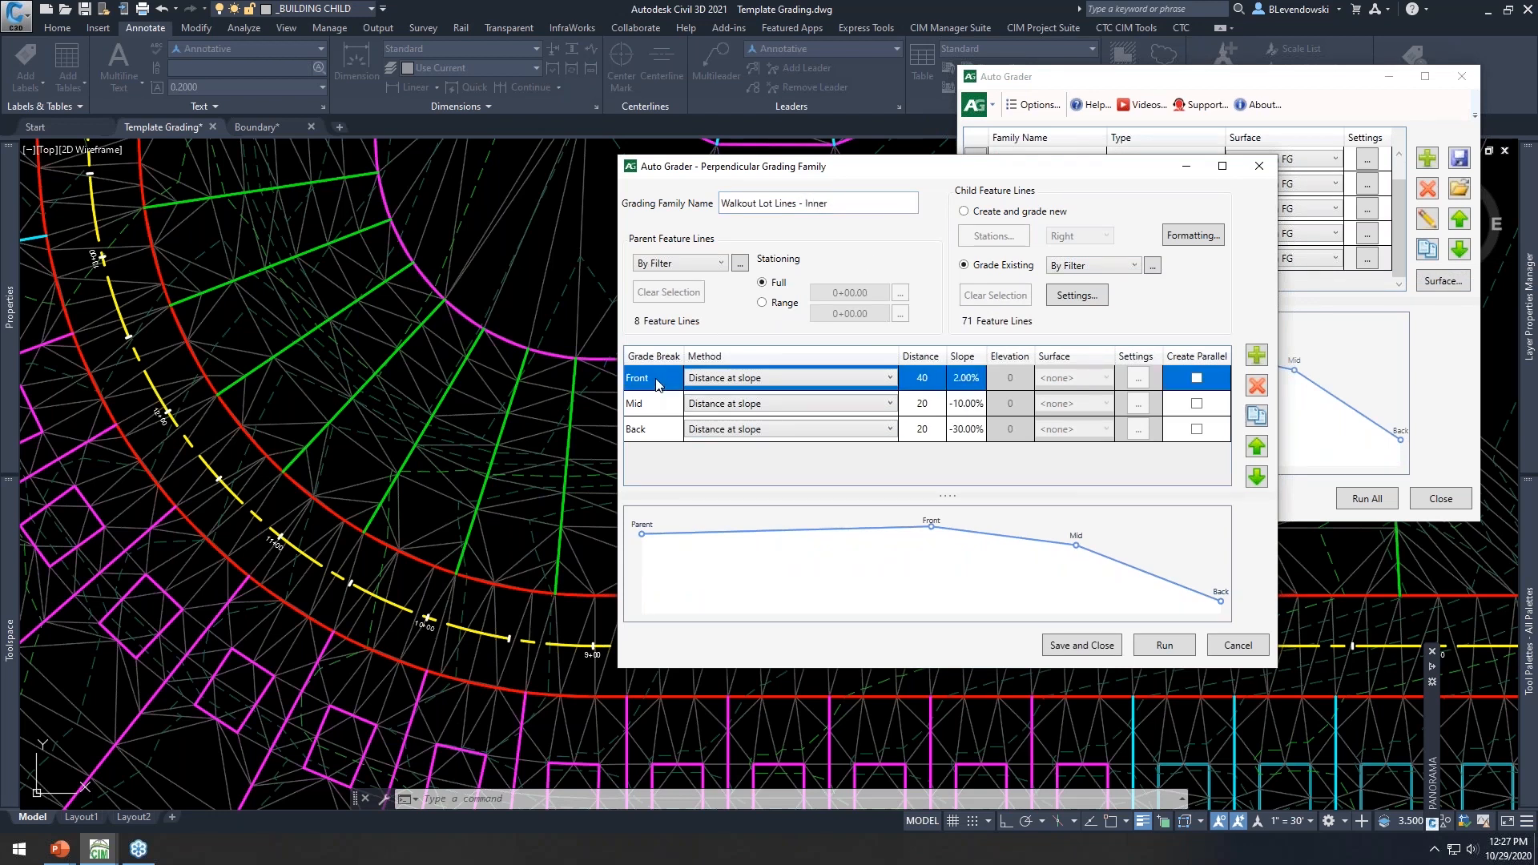
left_click(656, 405)
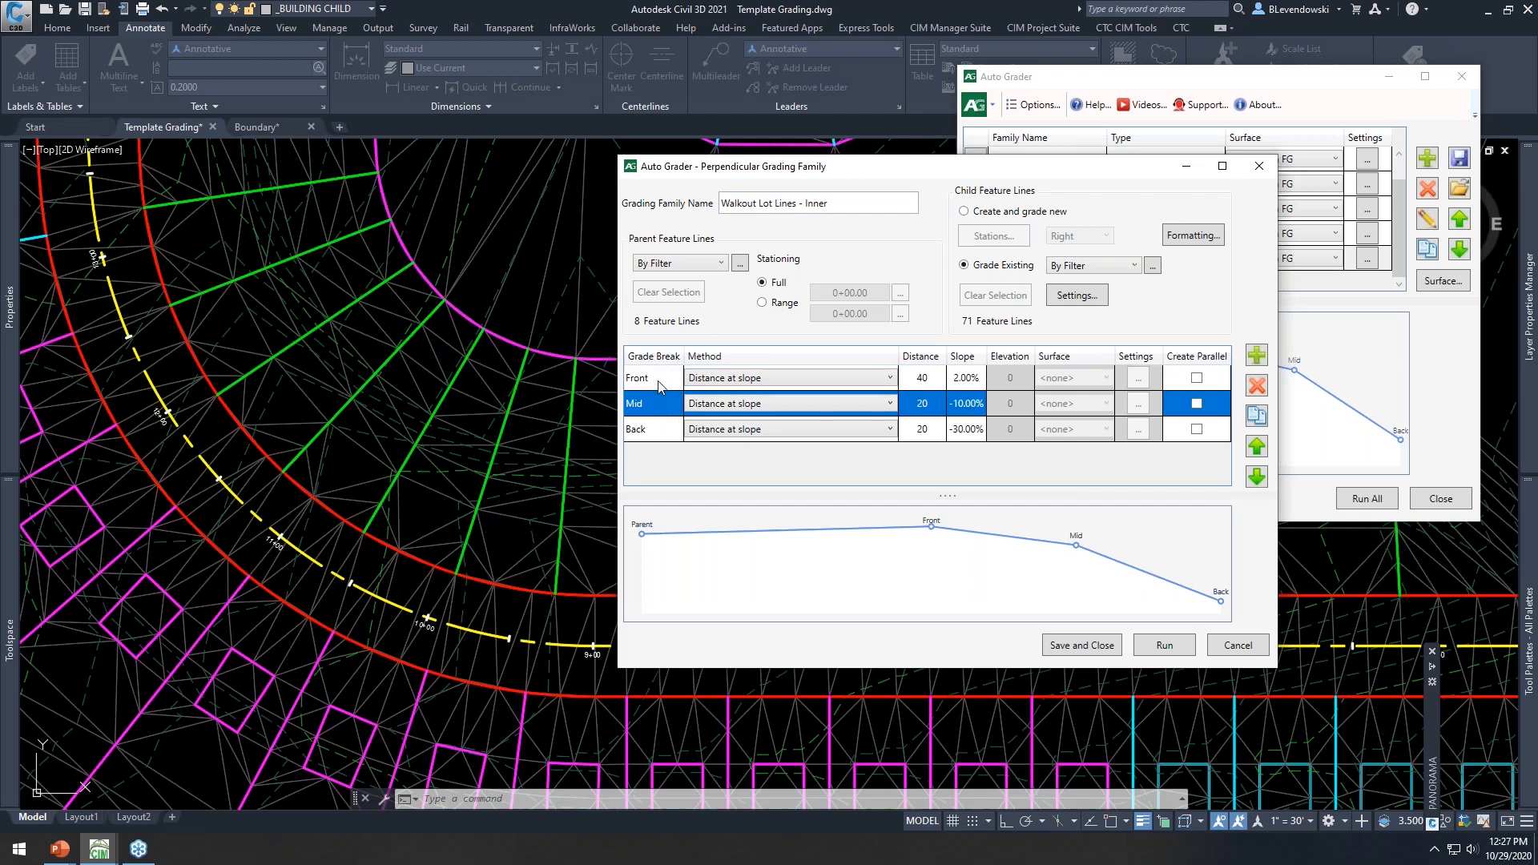
left_click(659, 383)
left_click(651, 432)
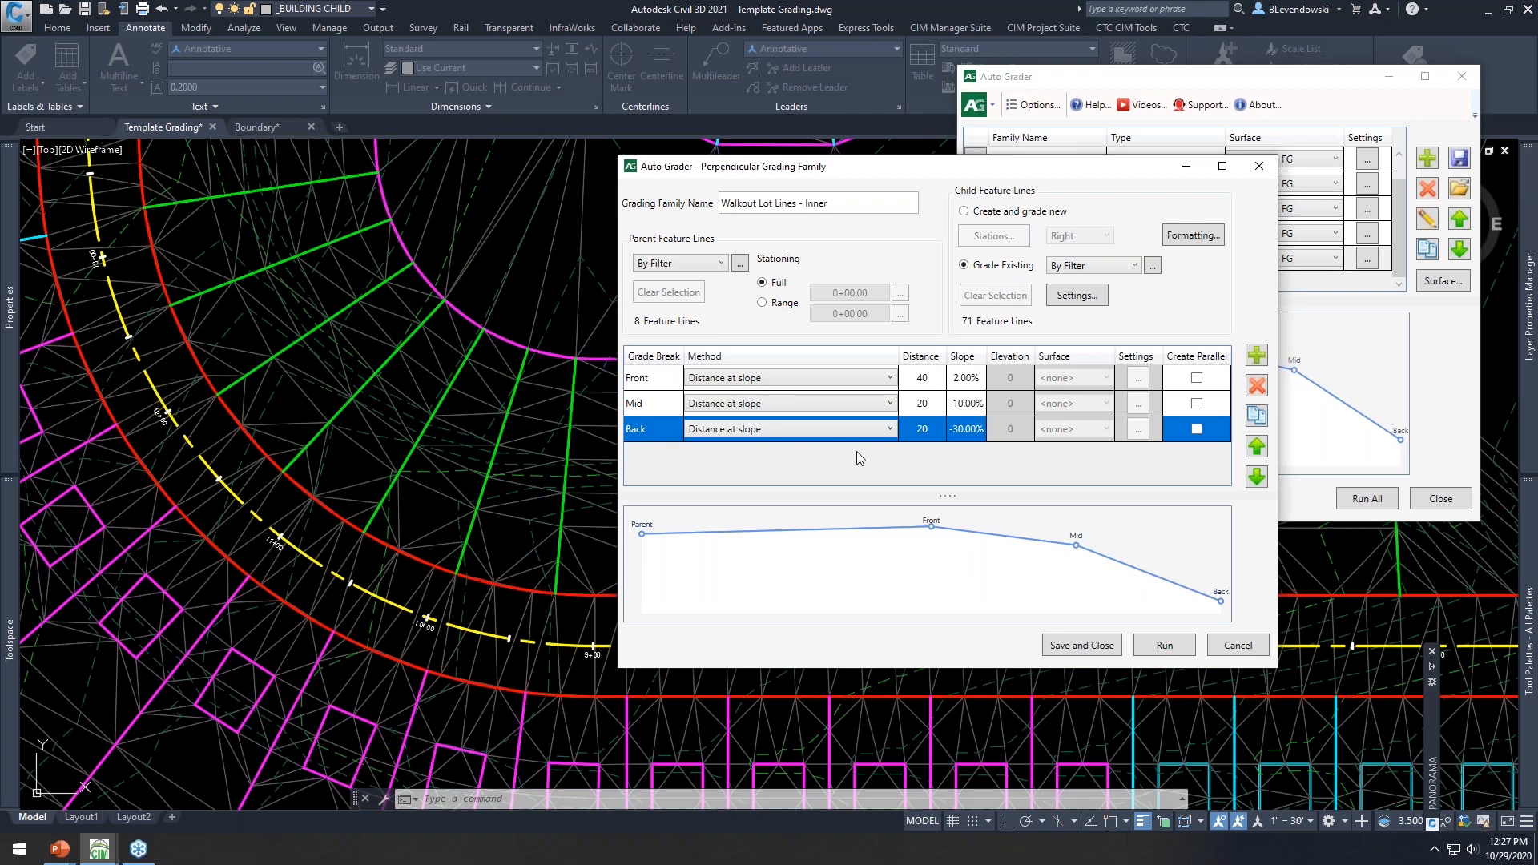
left_click(1257, 355)
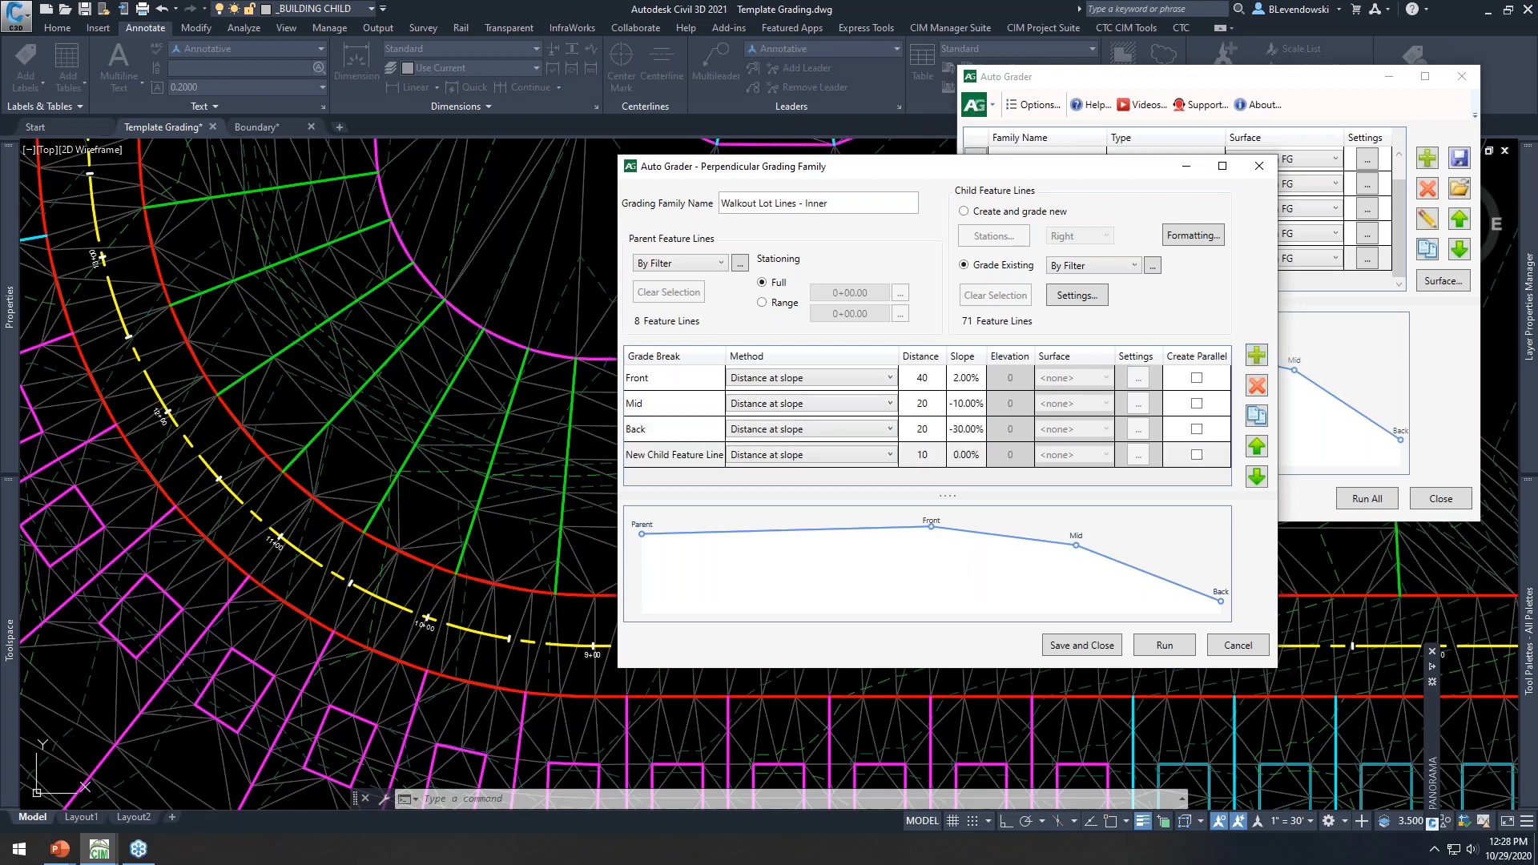
left_click_drag(901, 175, 1102, 166)
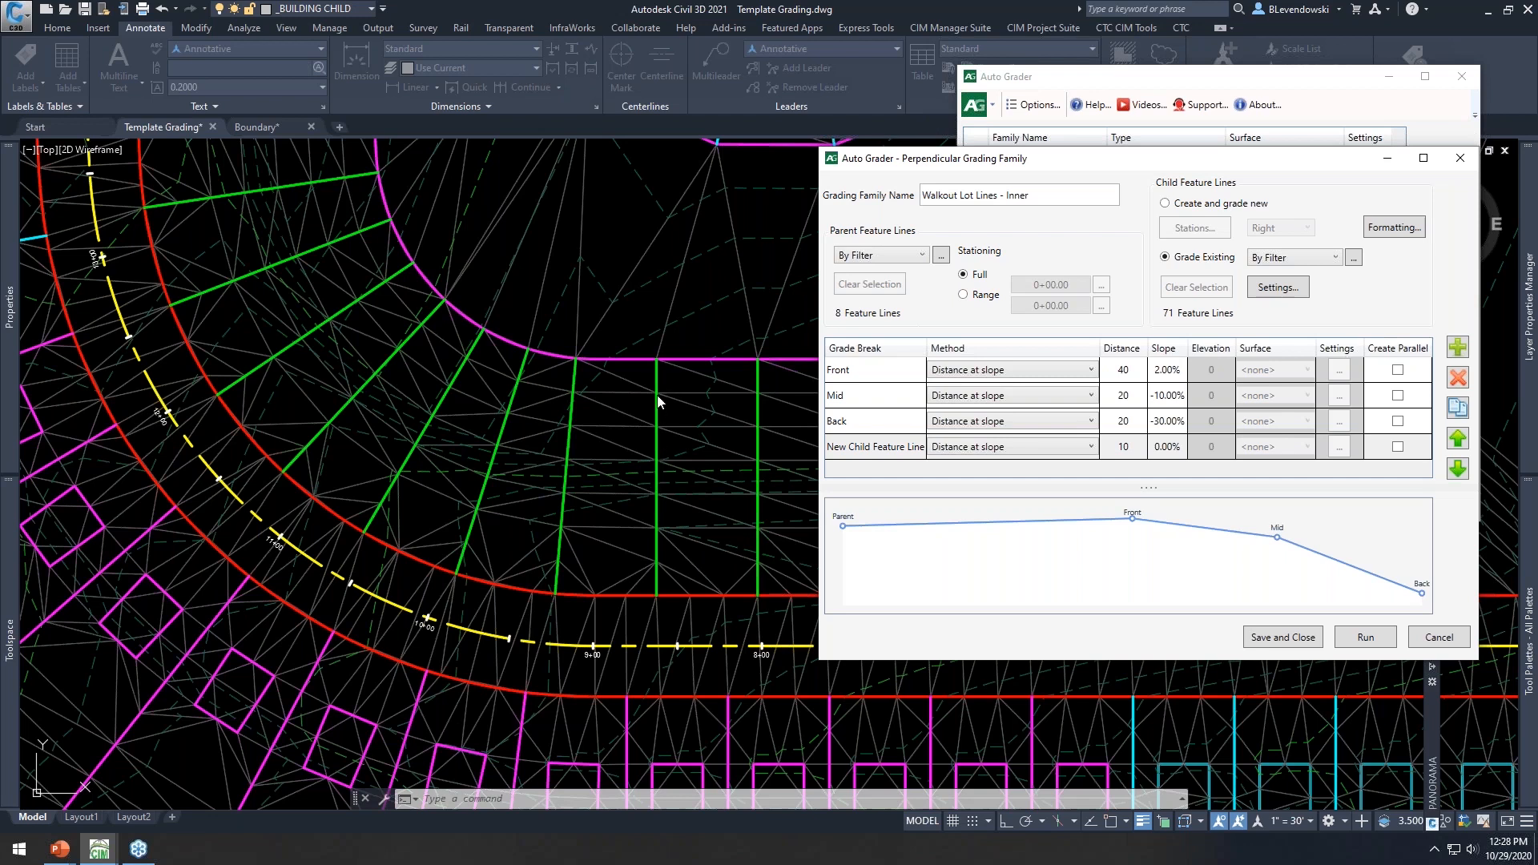
left_click(887, 451)
type("Lot Back")
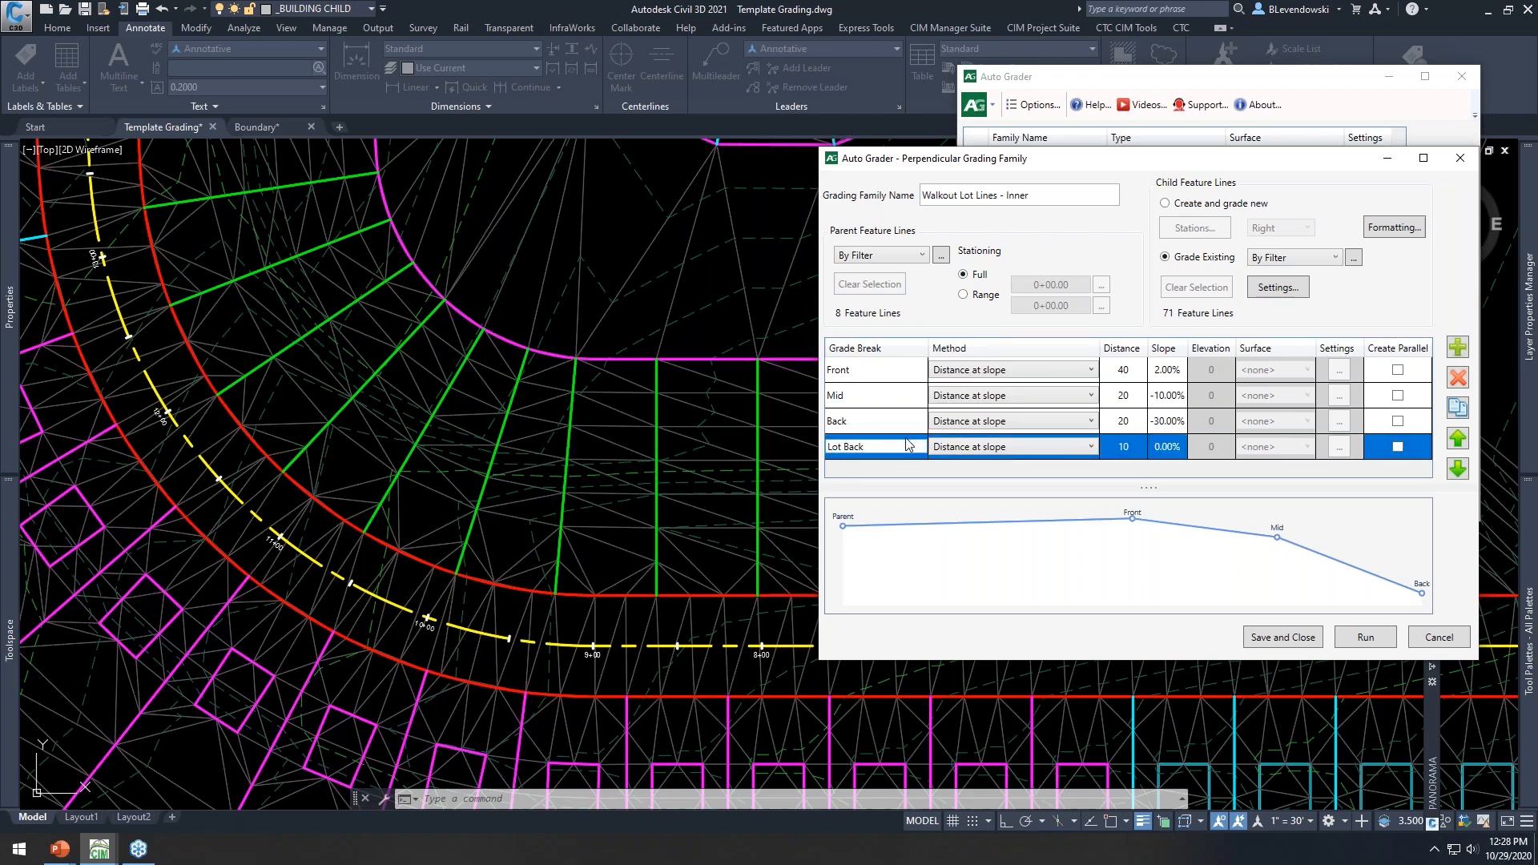
Set the Lot Back grade break's method to Slope to end with a slope of -4%
left_click(981, 447)
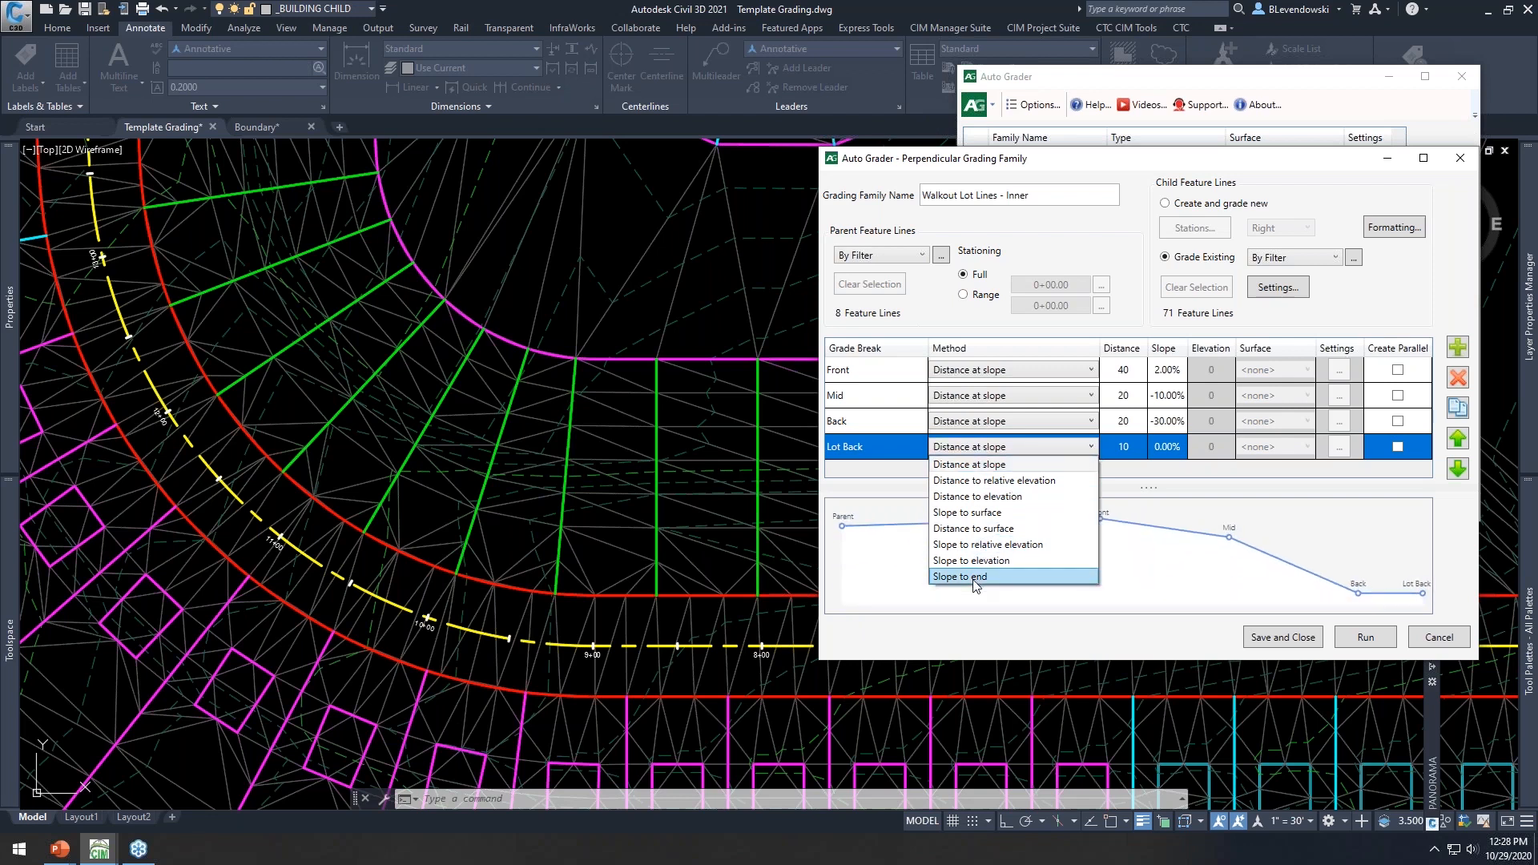
left_click(990, 576)
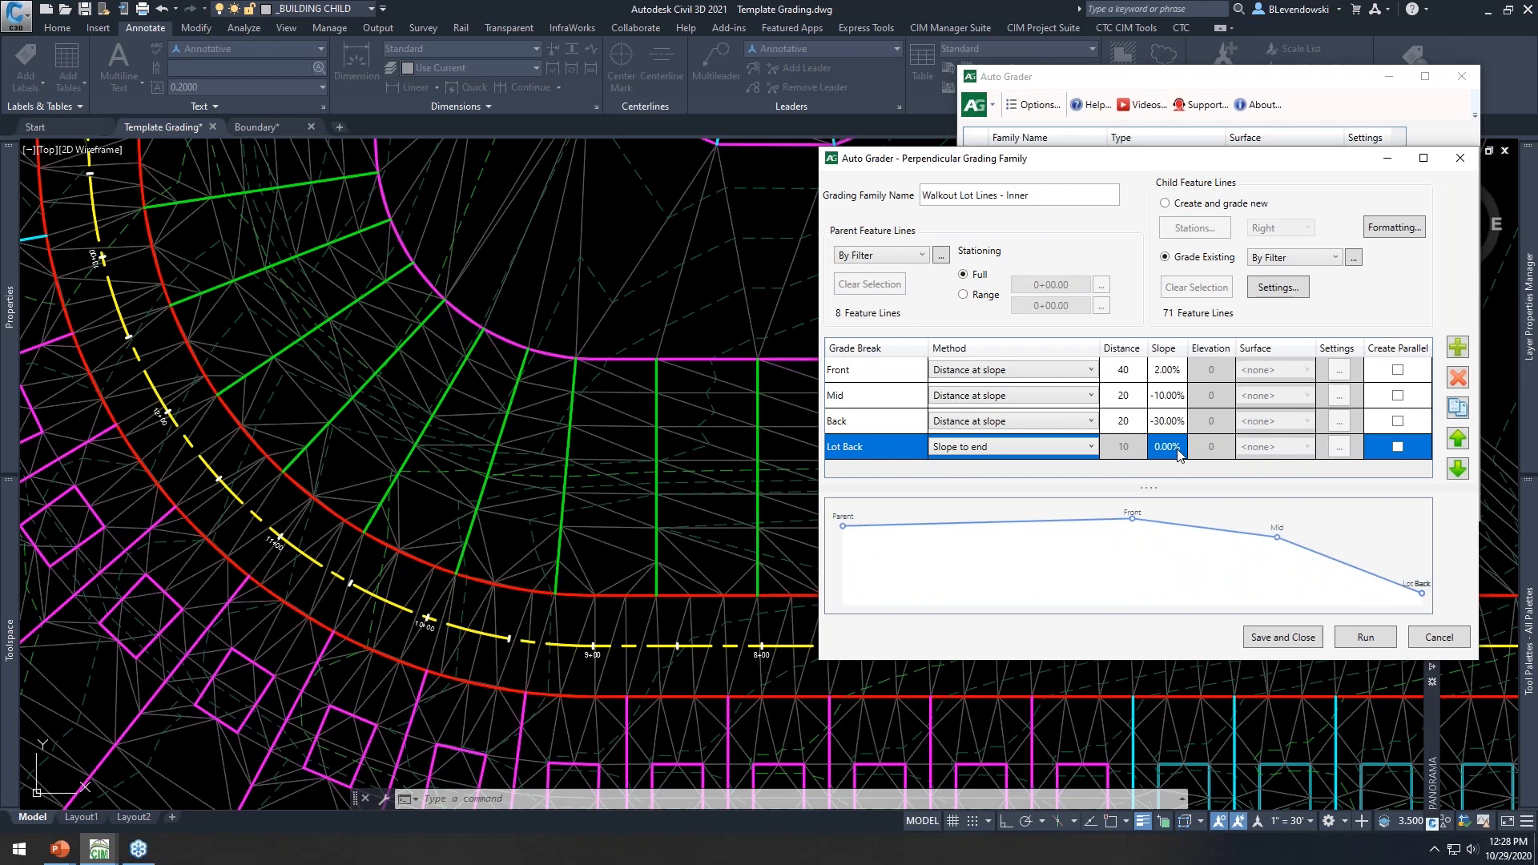
type("-")
type("4")
key("Return")
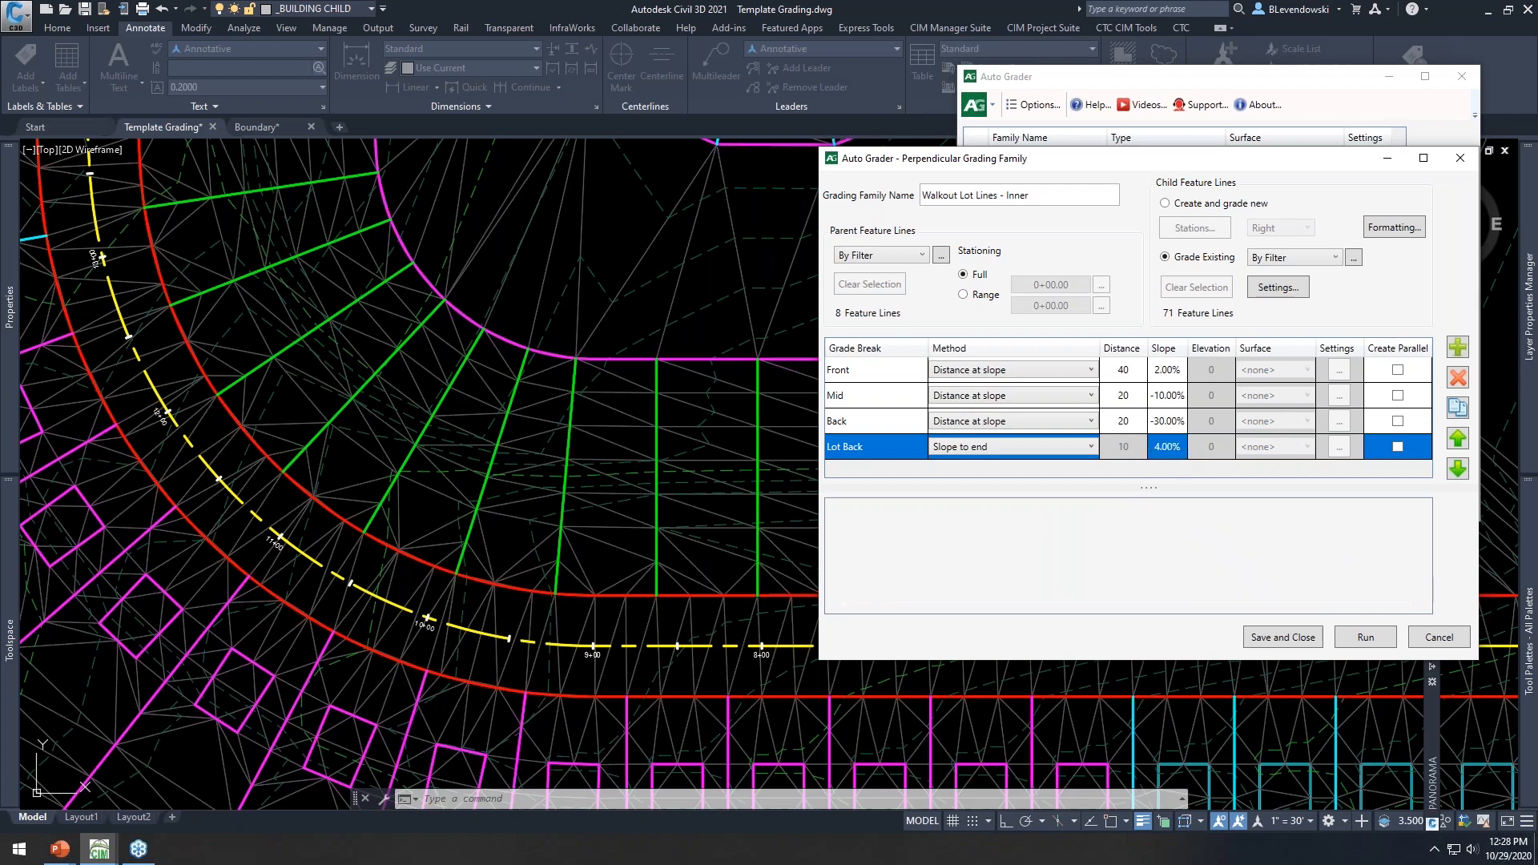
type("-4")
key("Return")
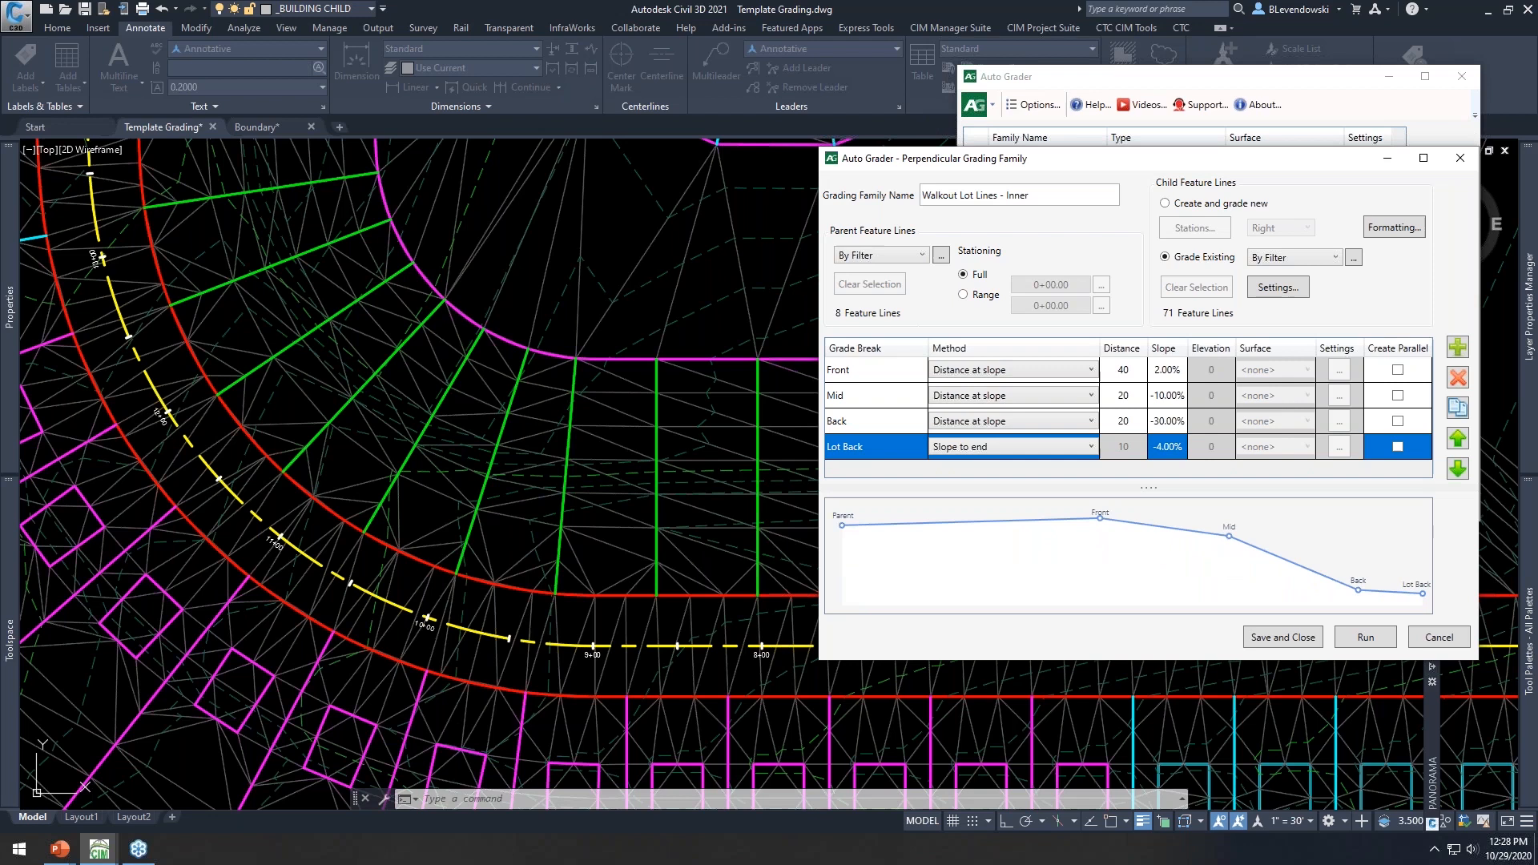
left_click(1296, 290)
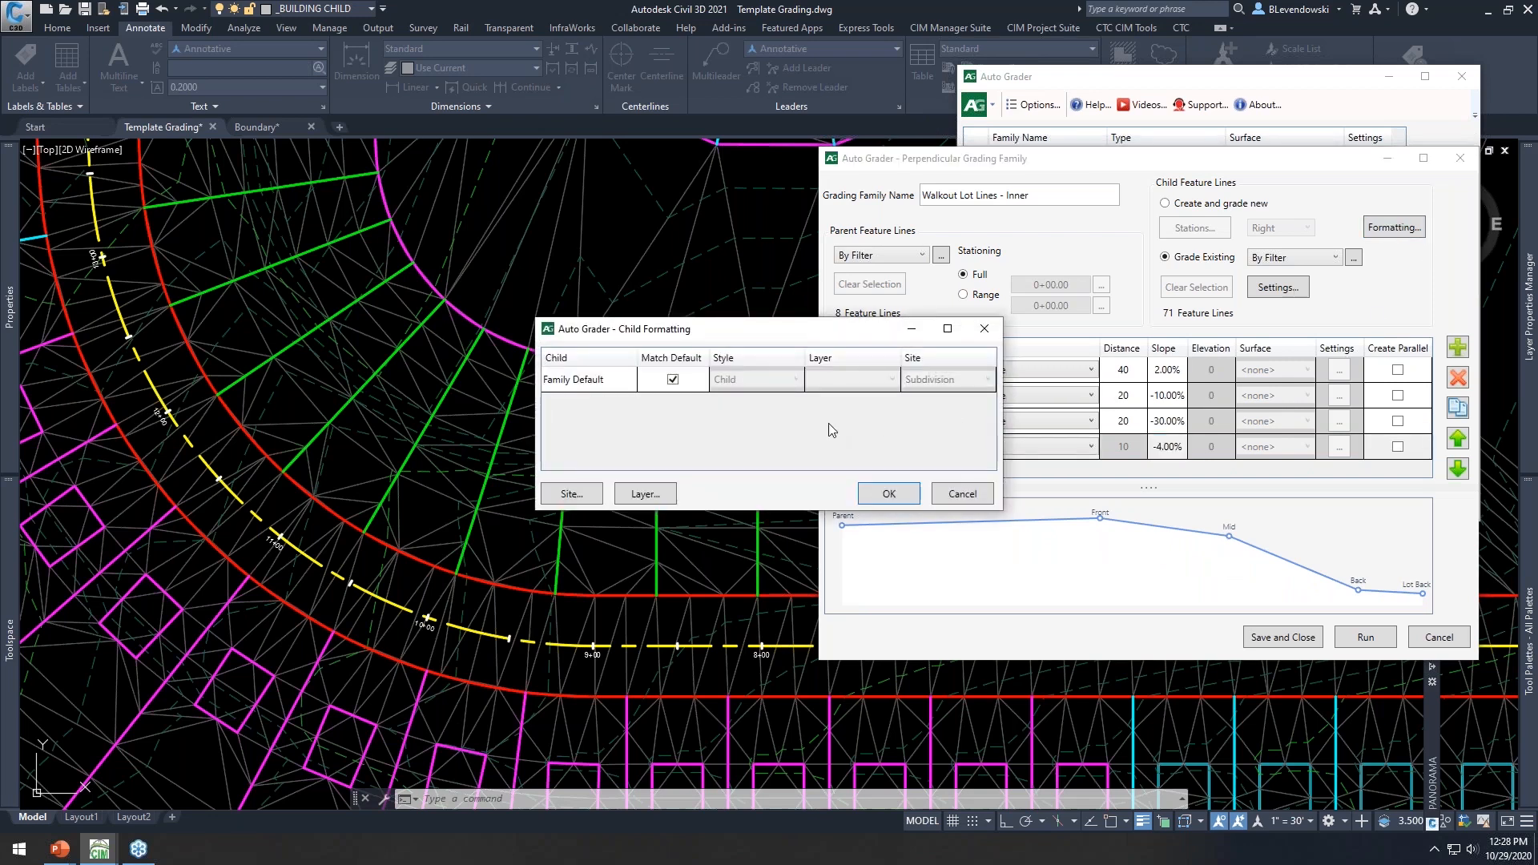
left_click(673, 380)
left_click(816, 378)
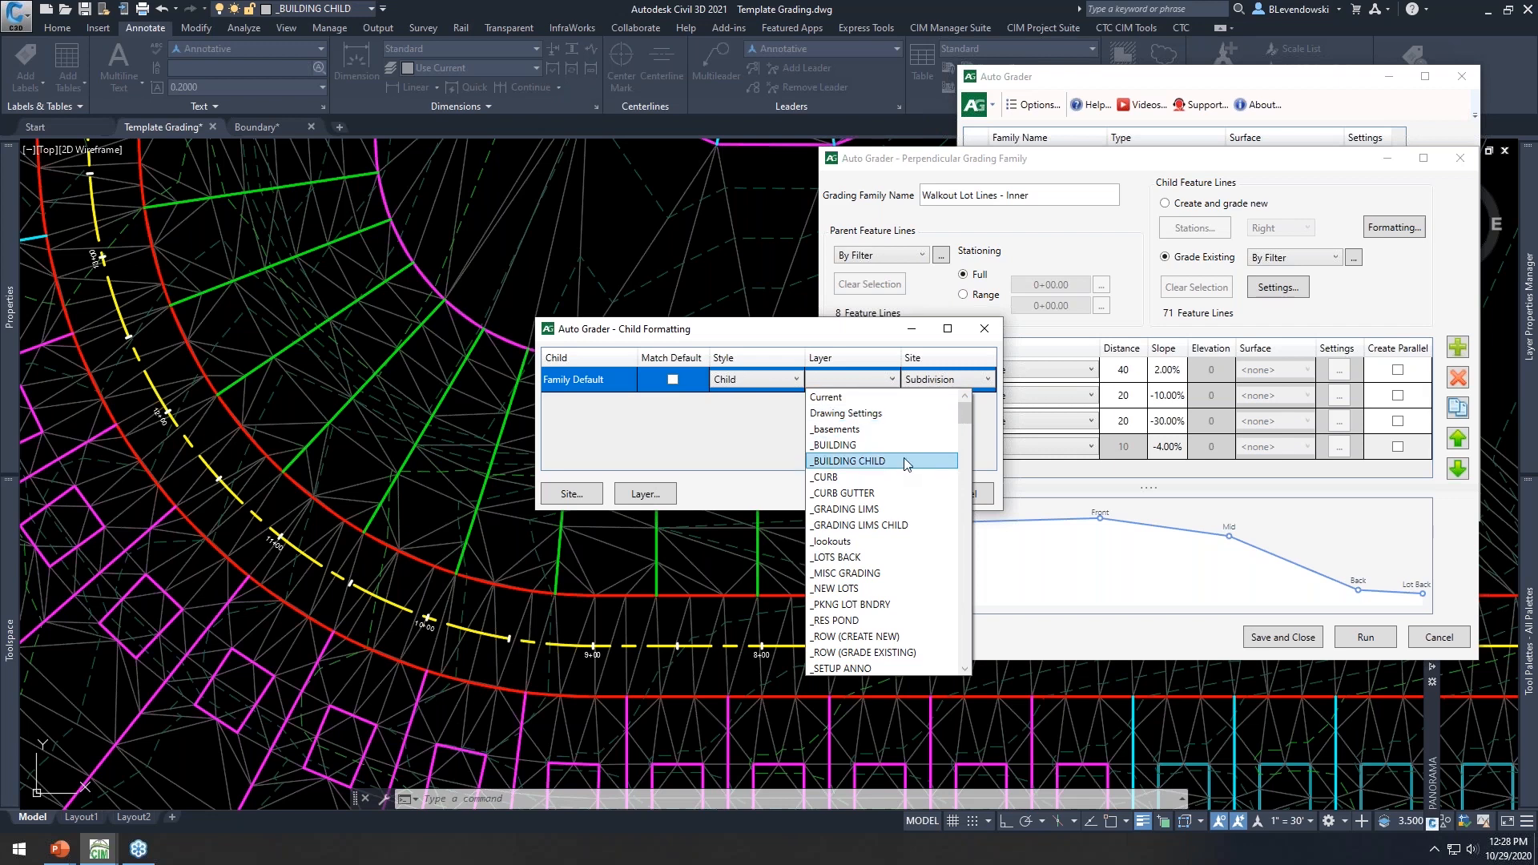
scroll(902, 473, "down", 4)
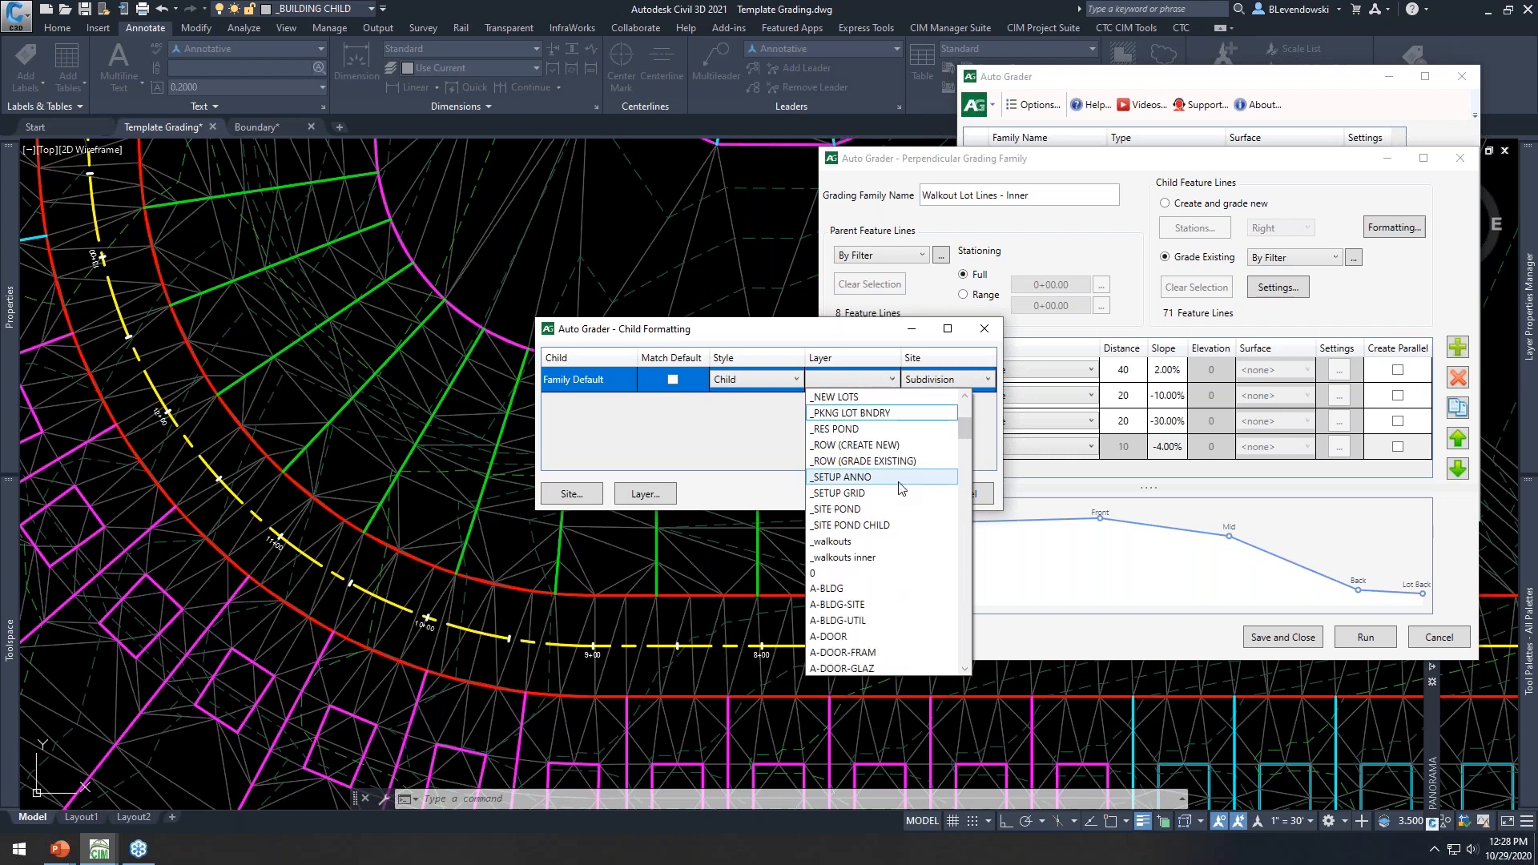
left_click(847, 558)
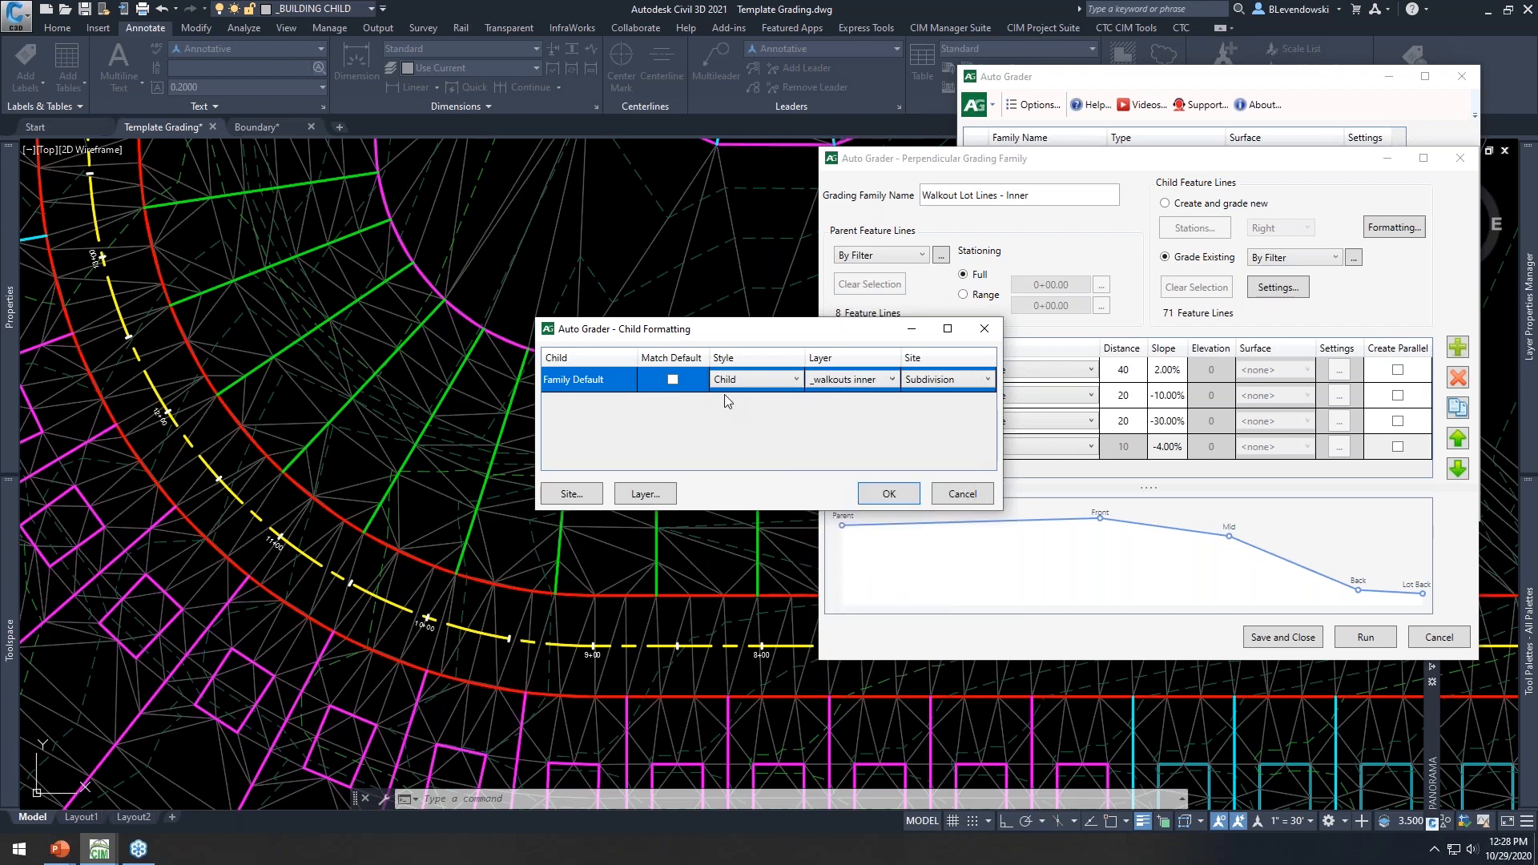
left_click(672, 381)
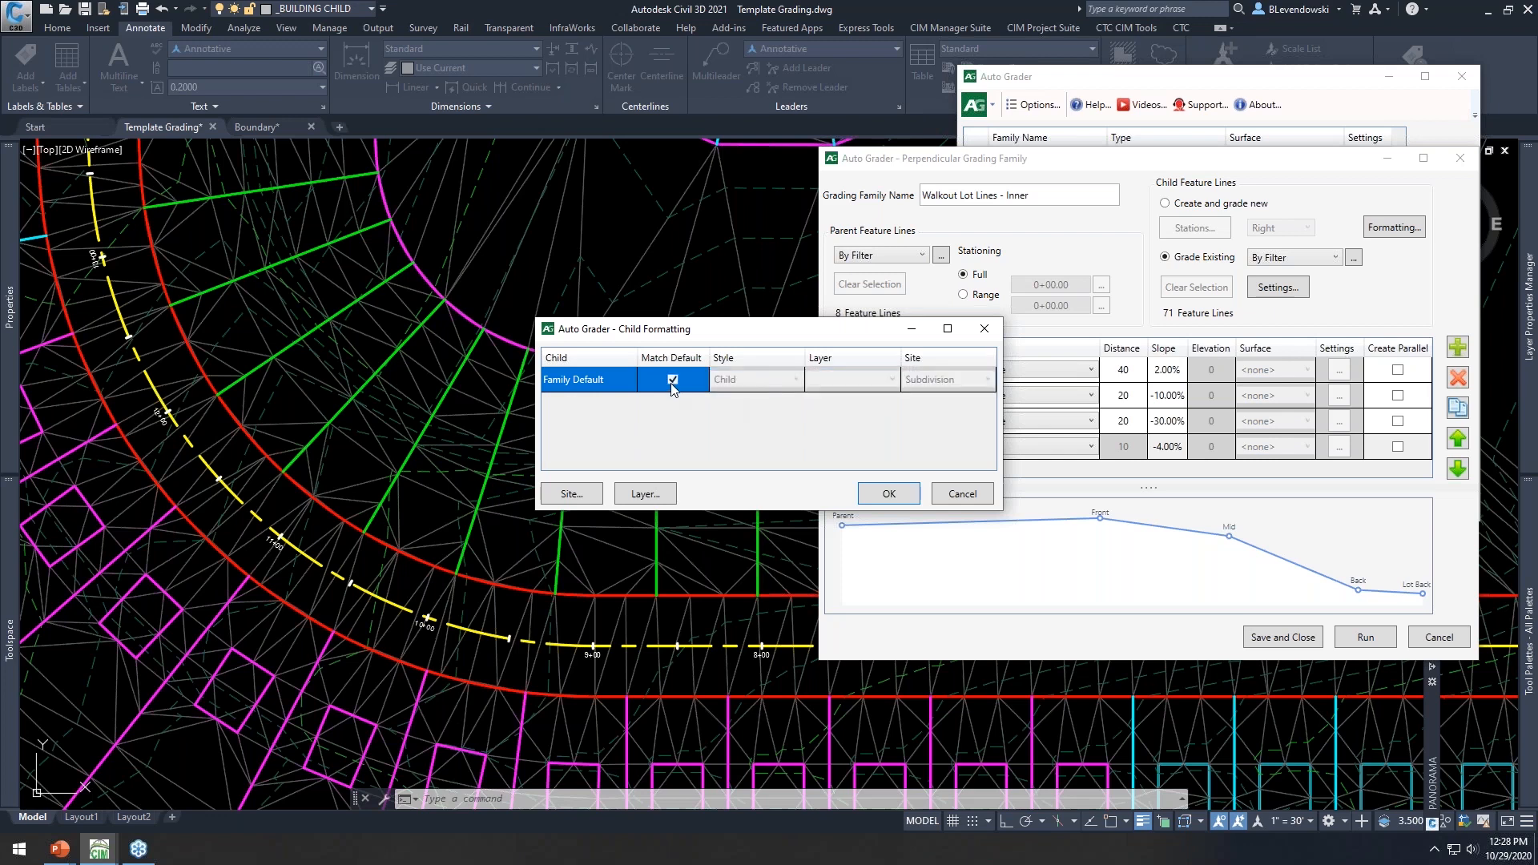
left_click(886, 495)
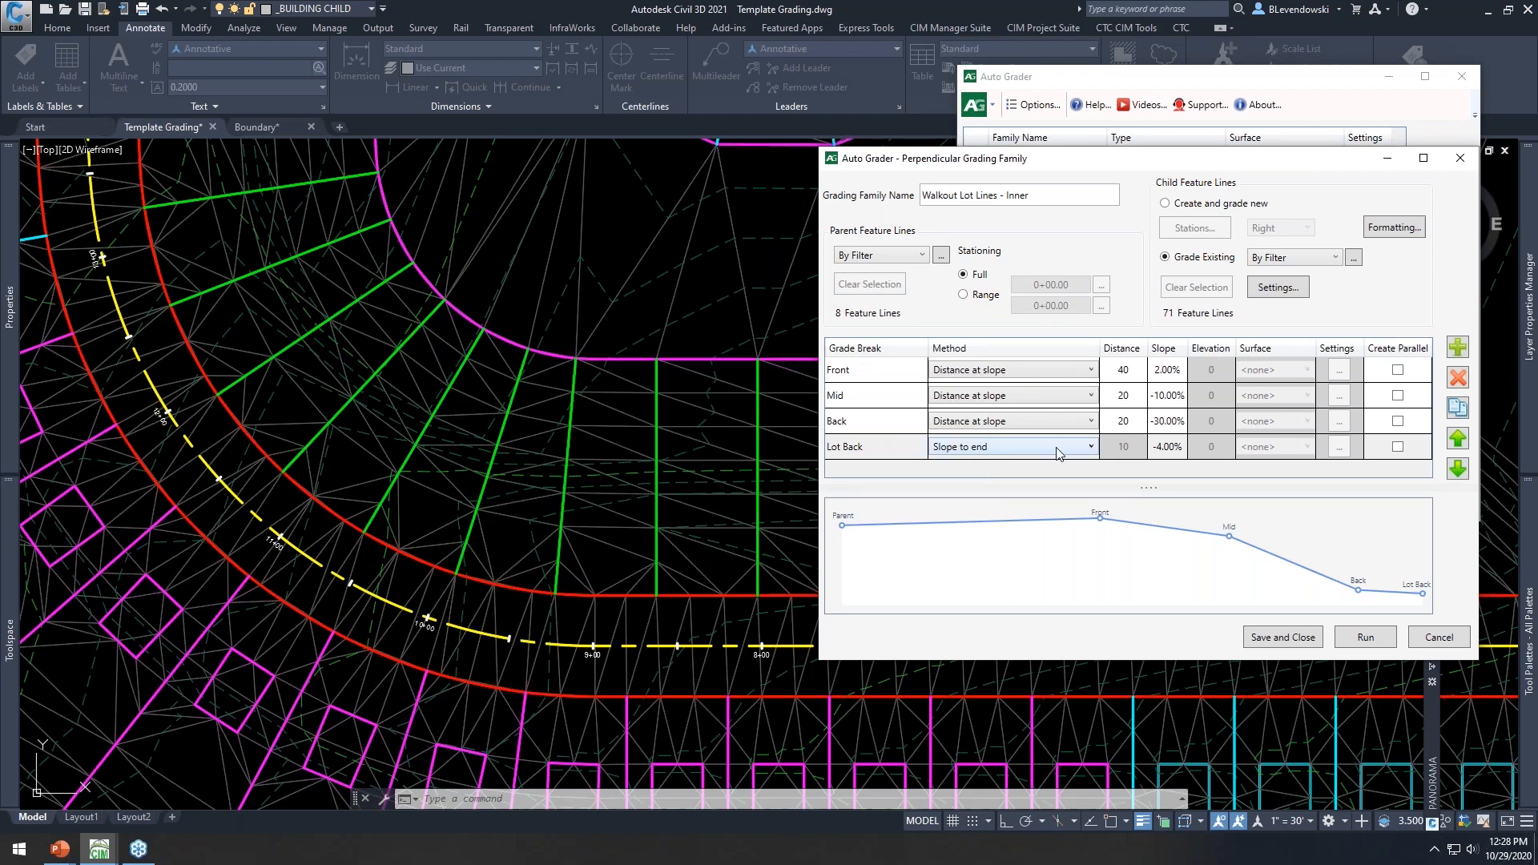
Filter the existing child feature lines to include only the layer _walkouts inner, and save the grading family
left_click(1172, 313)
left_click(1353, 258)
left_click(678, 369)
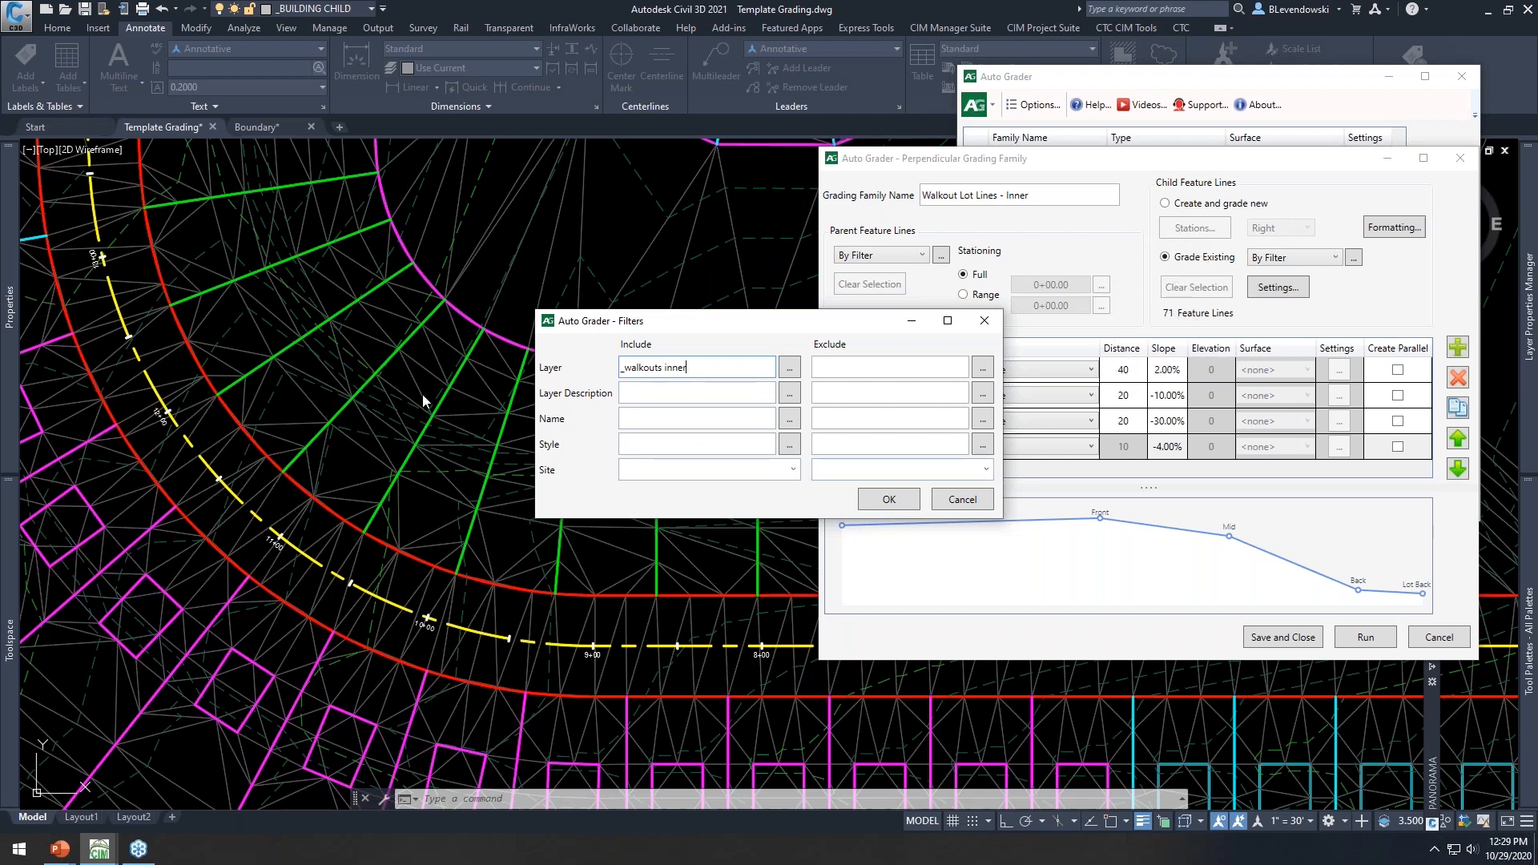
left_click(899, 499)
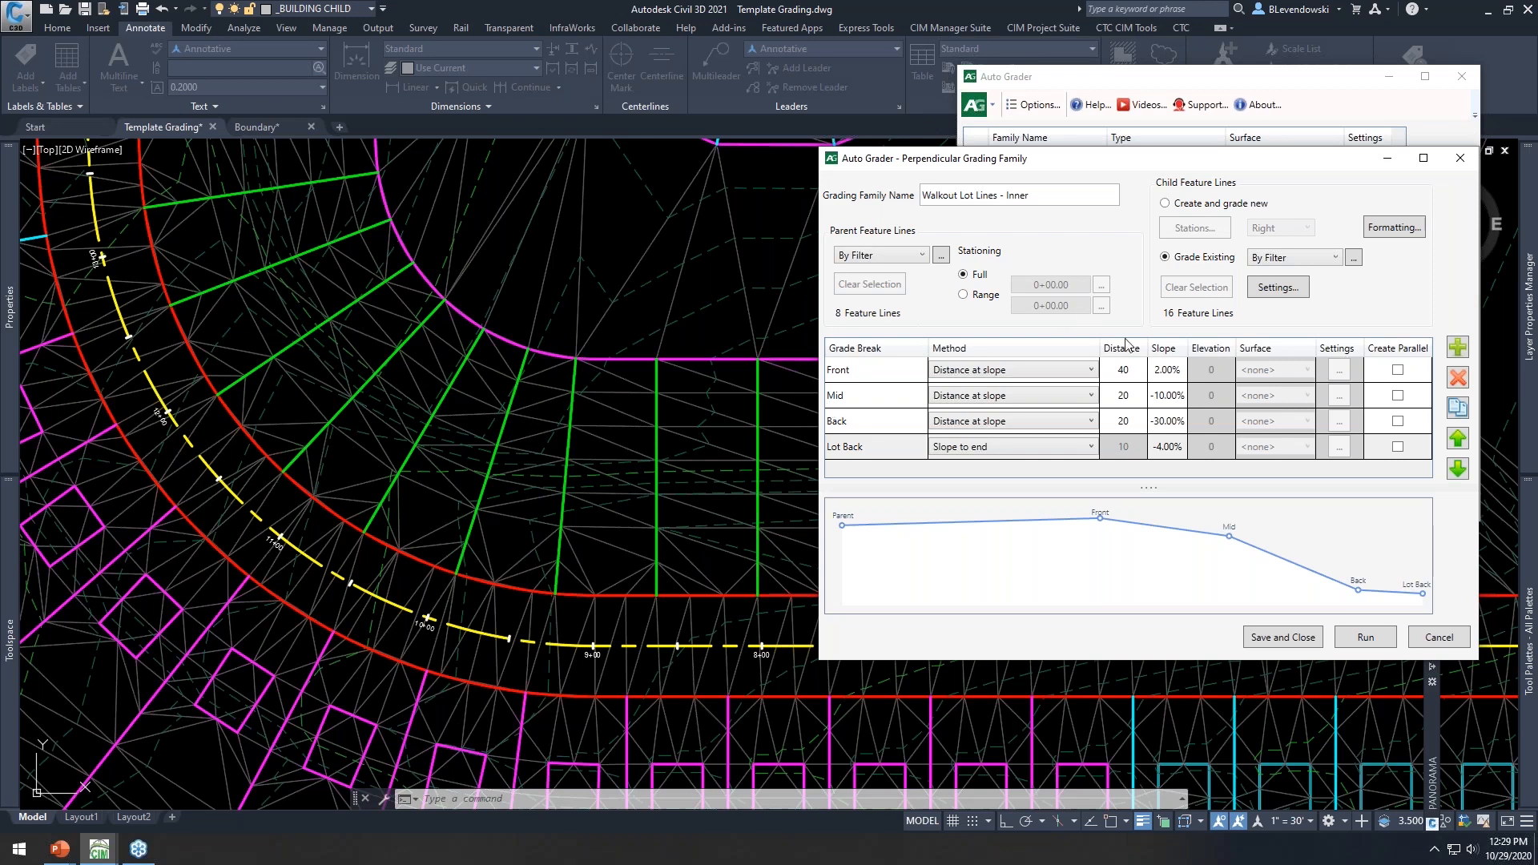
left_click(1280, 638)
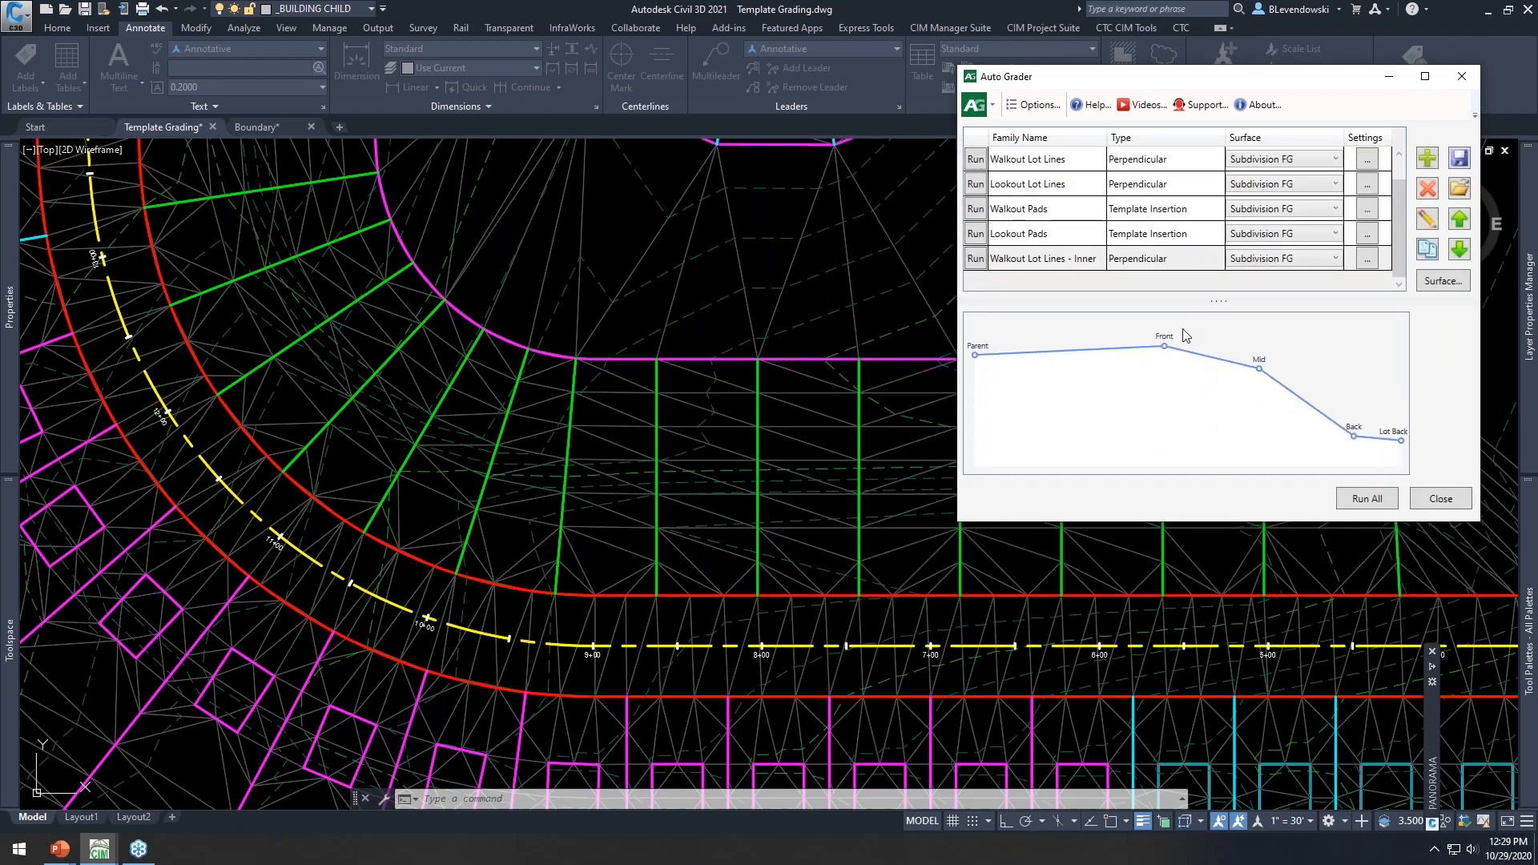
Accept the surface settings of Walkout Lot Lines - Inner, run only that family, and close Auto Grader
left_click(1048, 266)
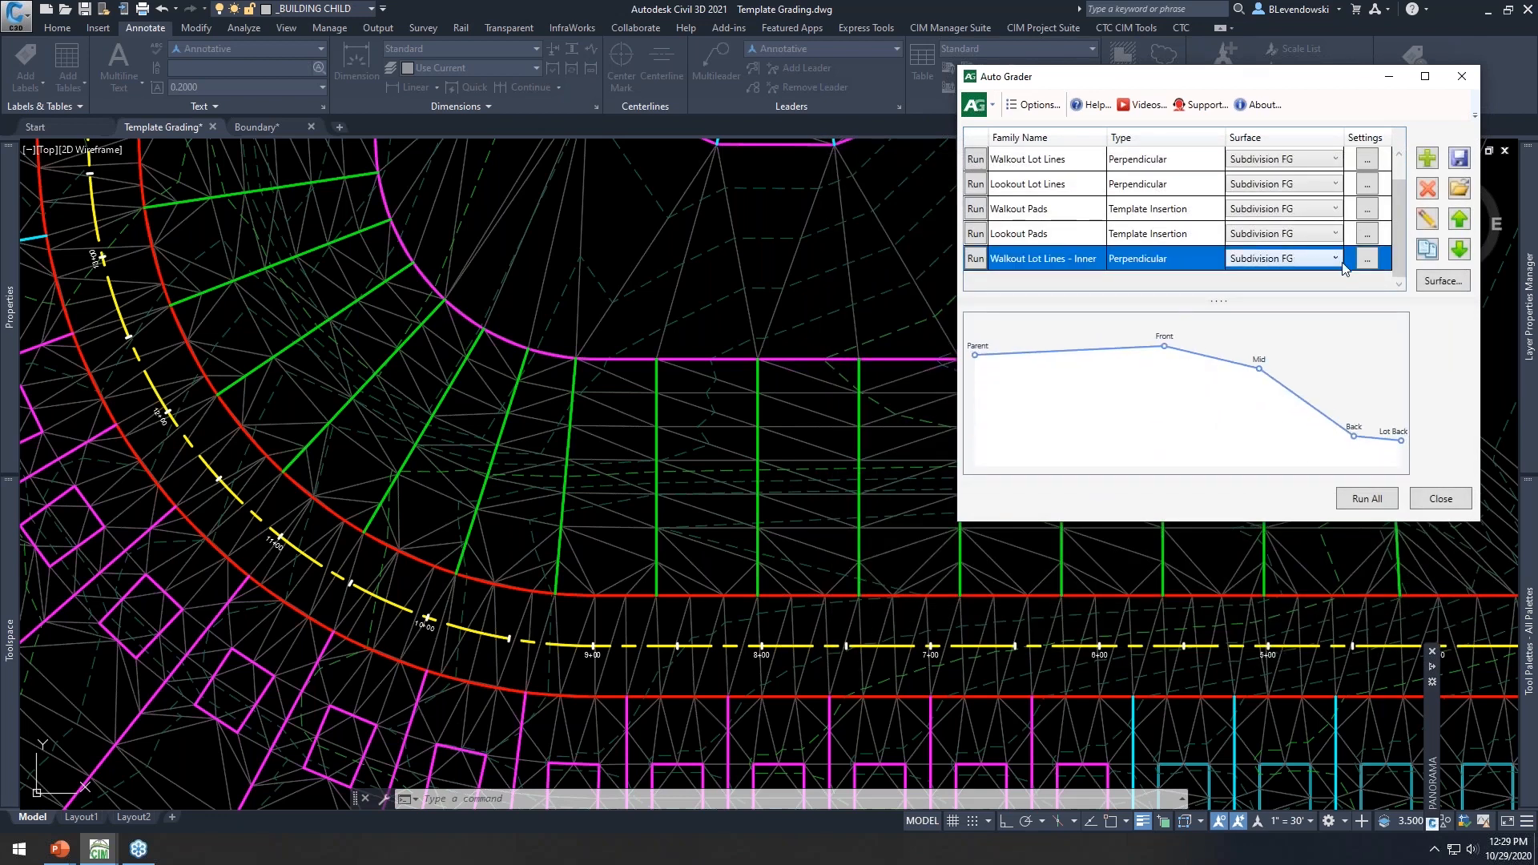
left_click(1367, 258)
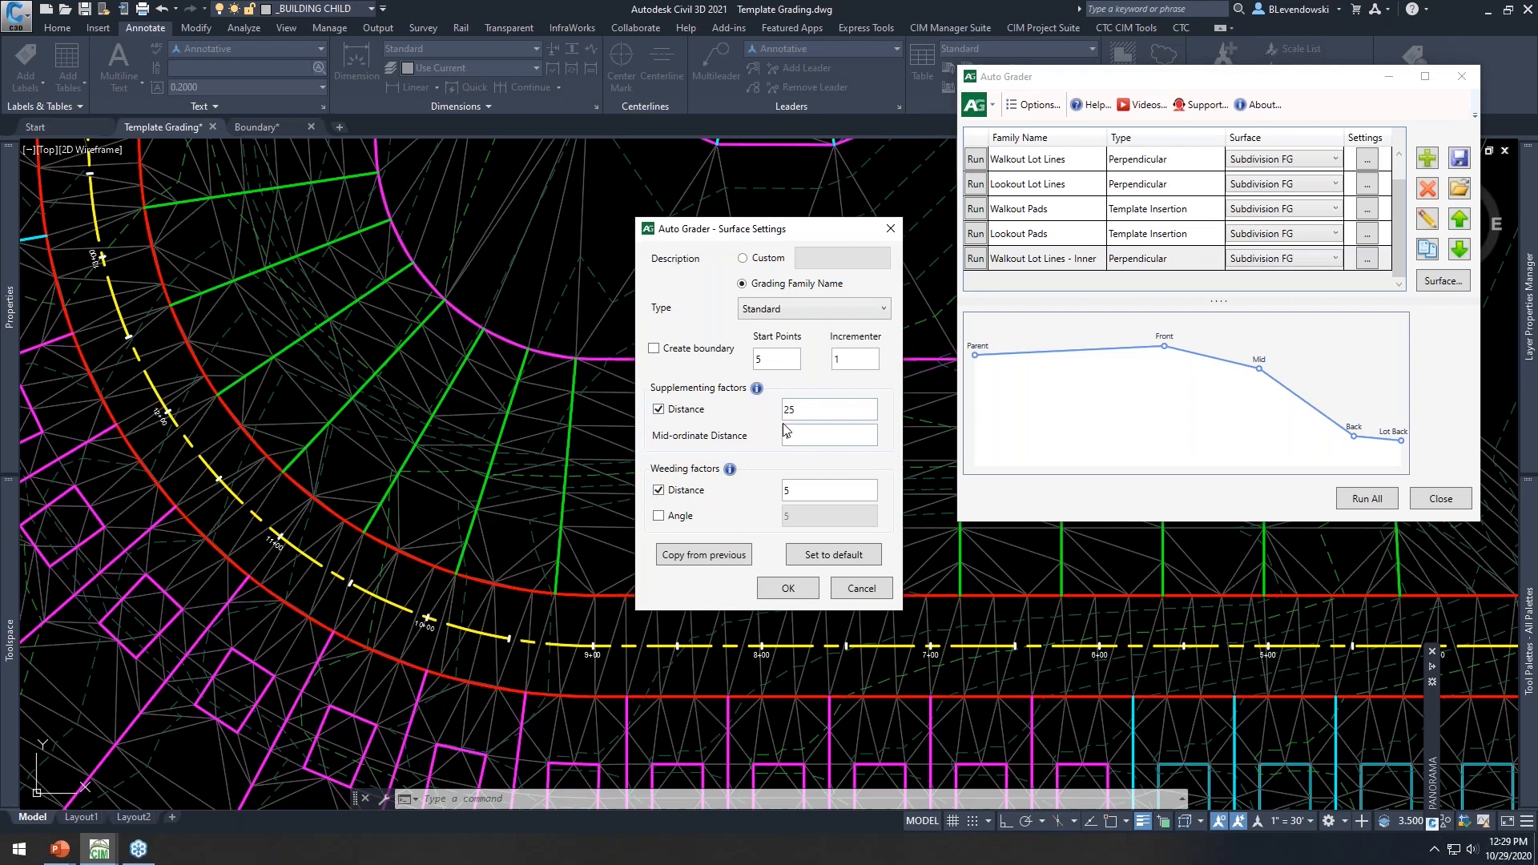
left_click(788, 589)
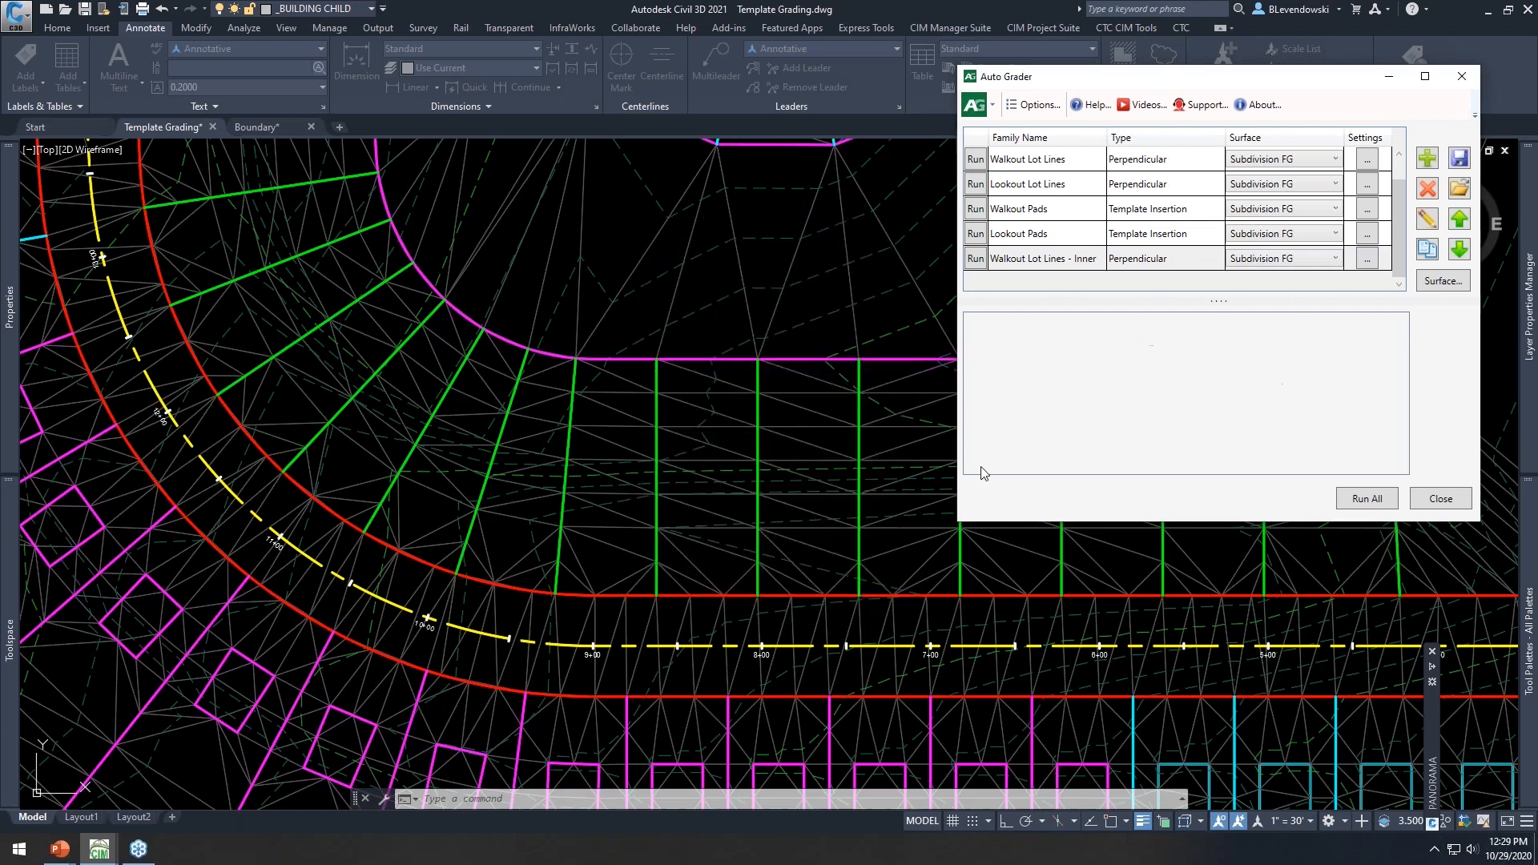
left_click(975, 258)
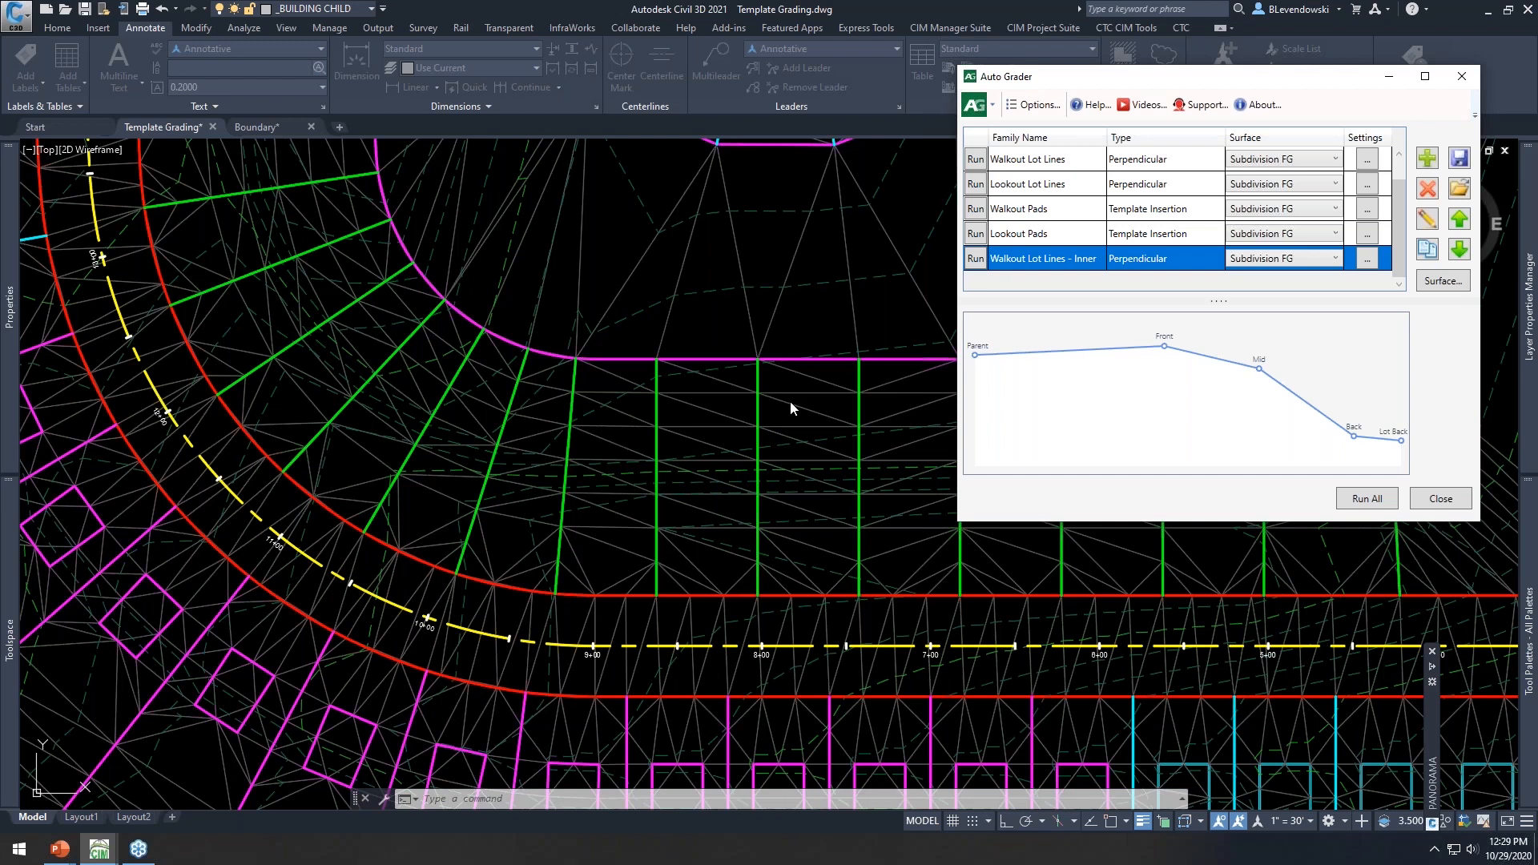
left_click(1440, 499)
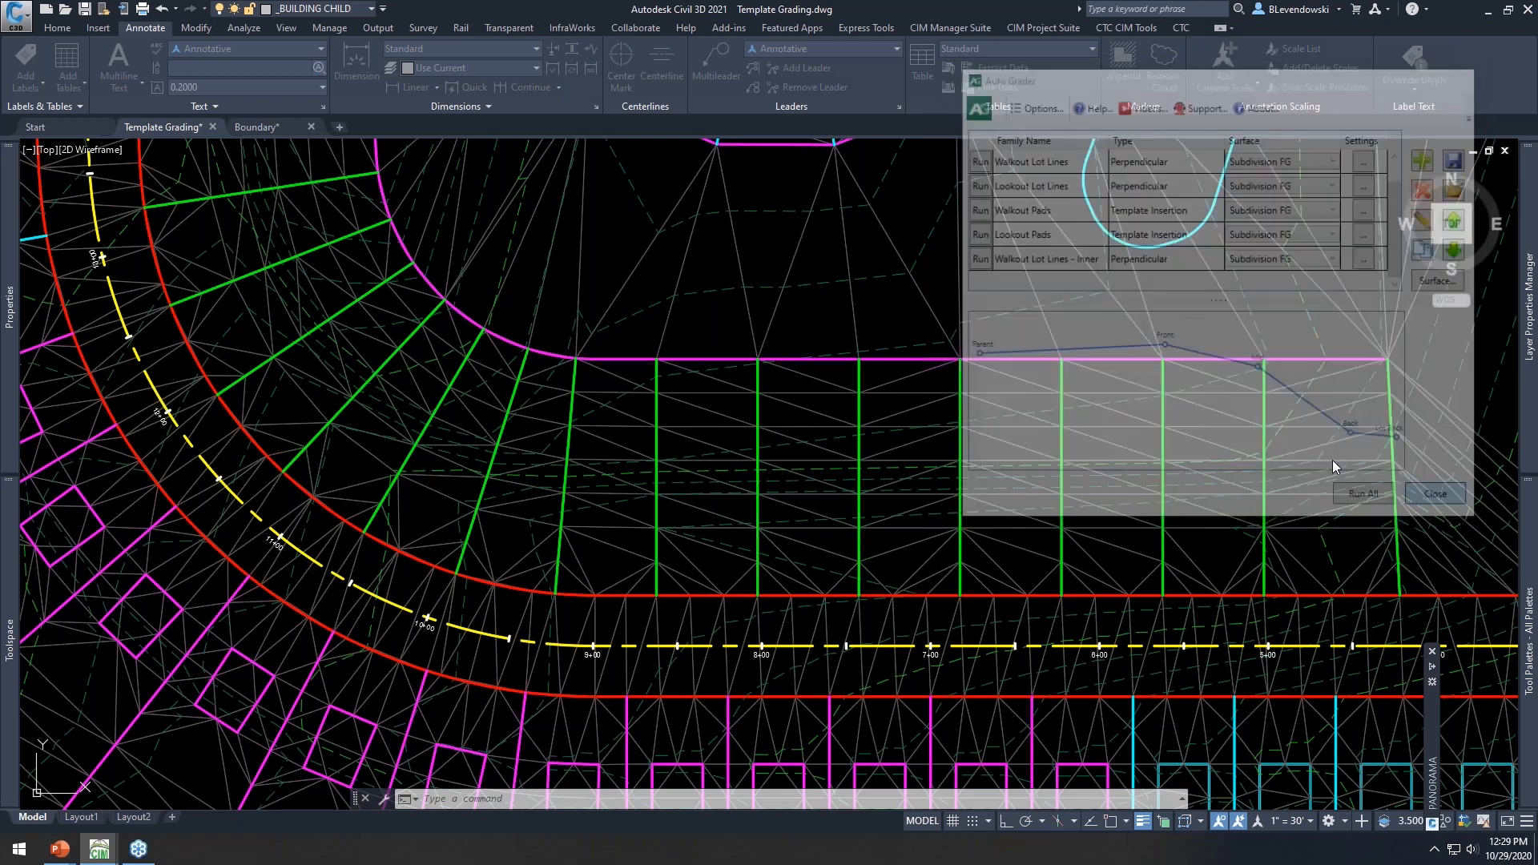
key("Escape")
key("Escape")
key("Escape")
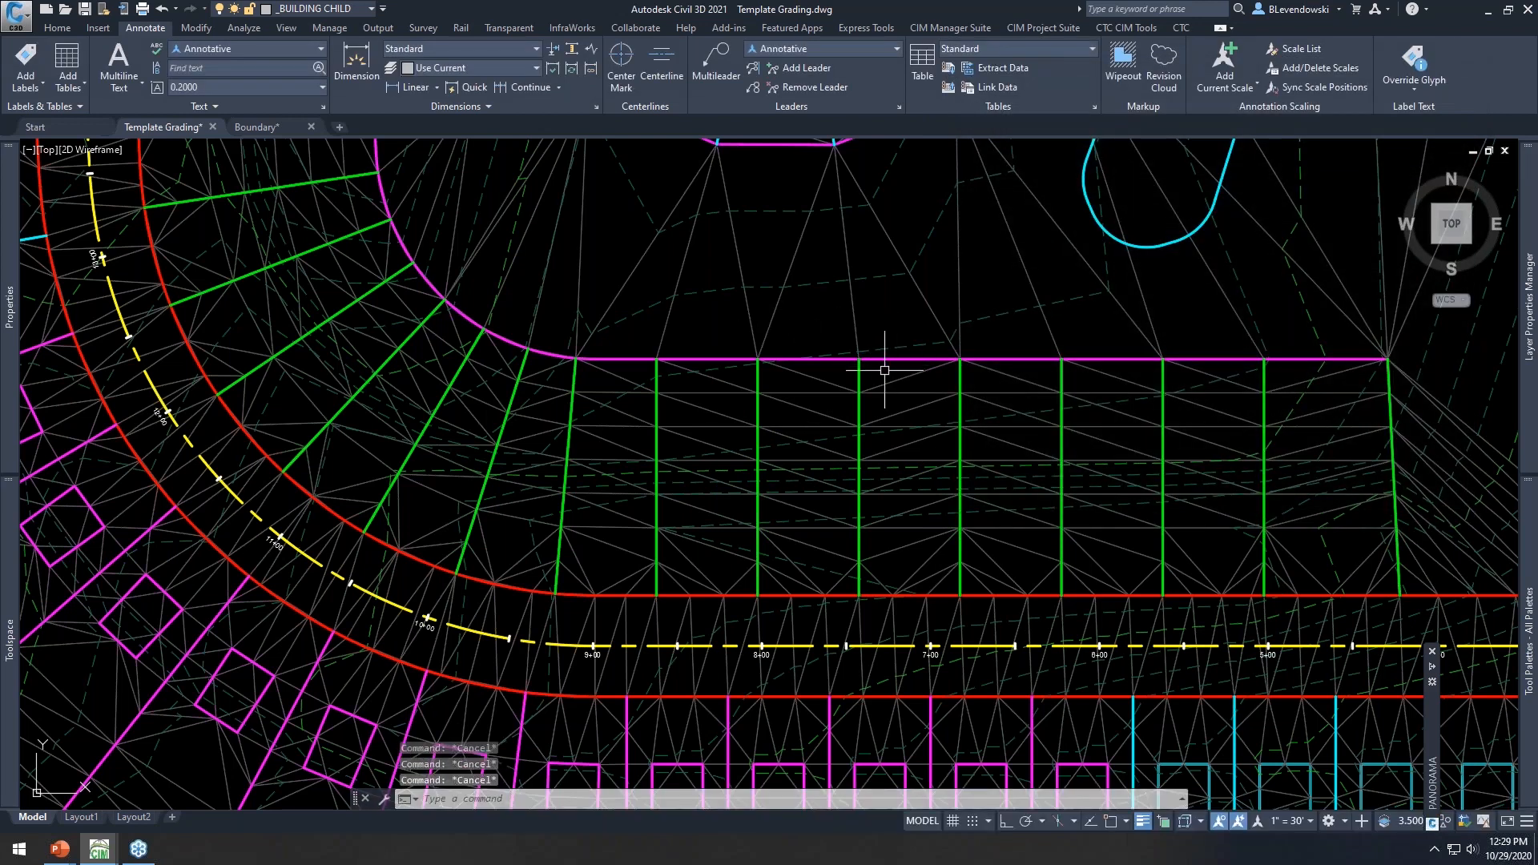
Check the properties of the magenta rear lot feature line, then clear the selection
scroll(888, 352, "up", 2)
left_click(389, 353)
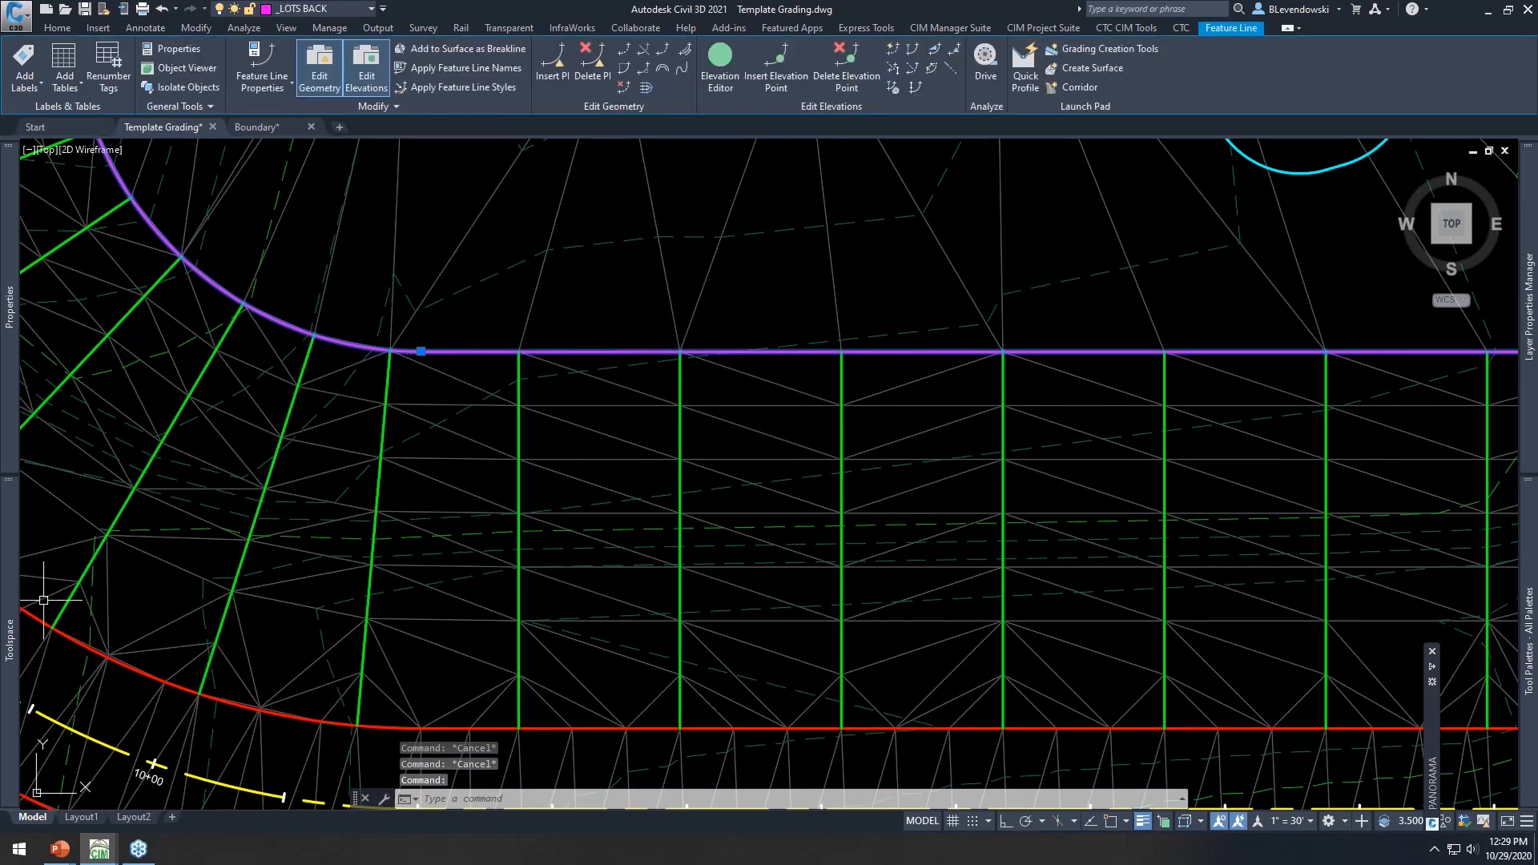
mouse_move(8, 621)
mouse_move(6, 368)
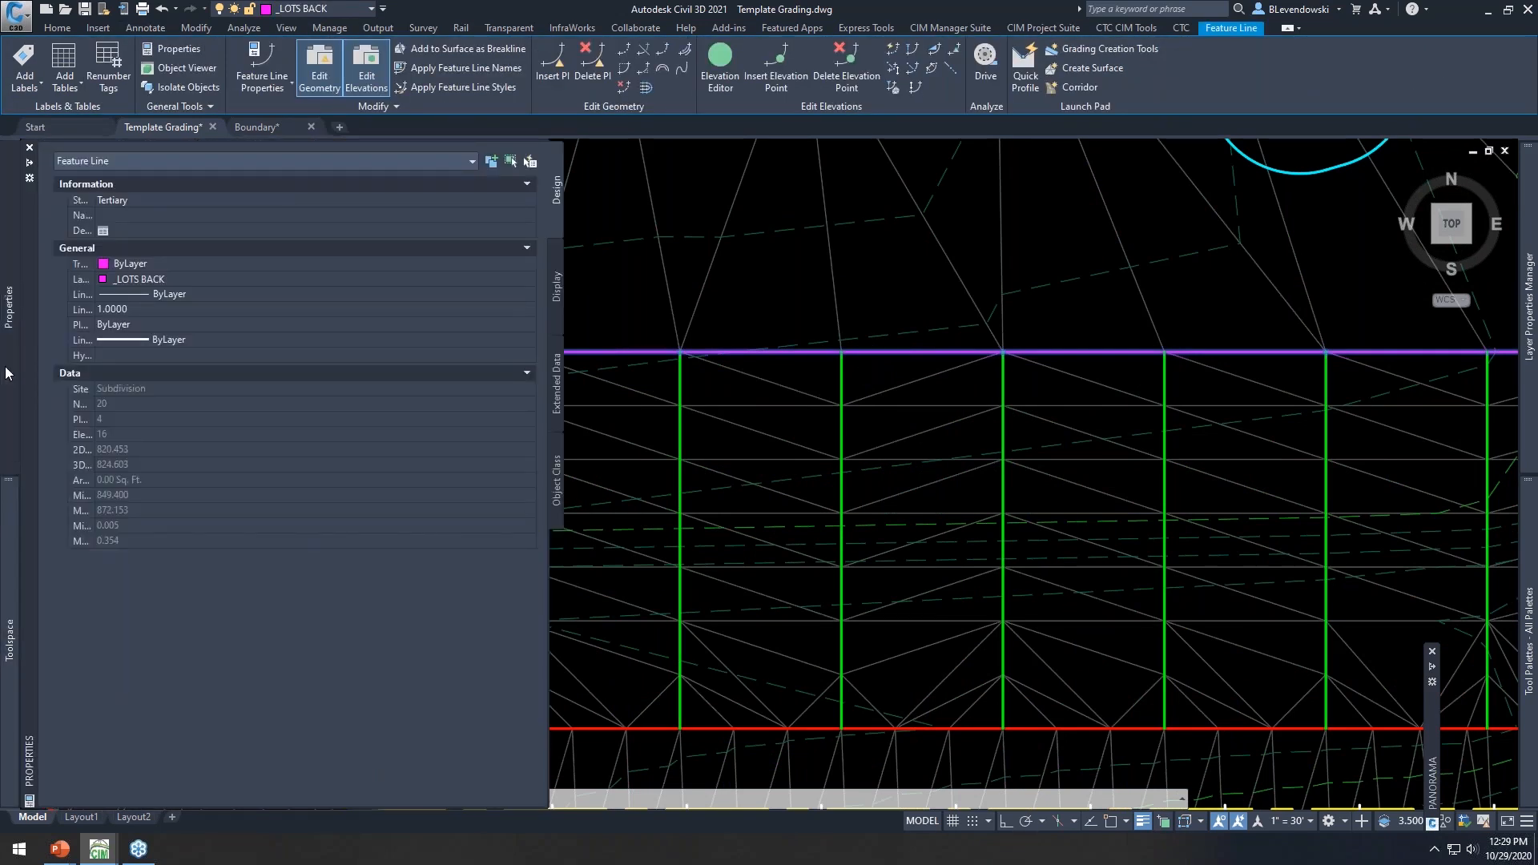
key("Escape")
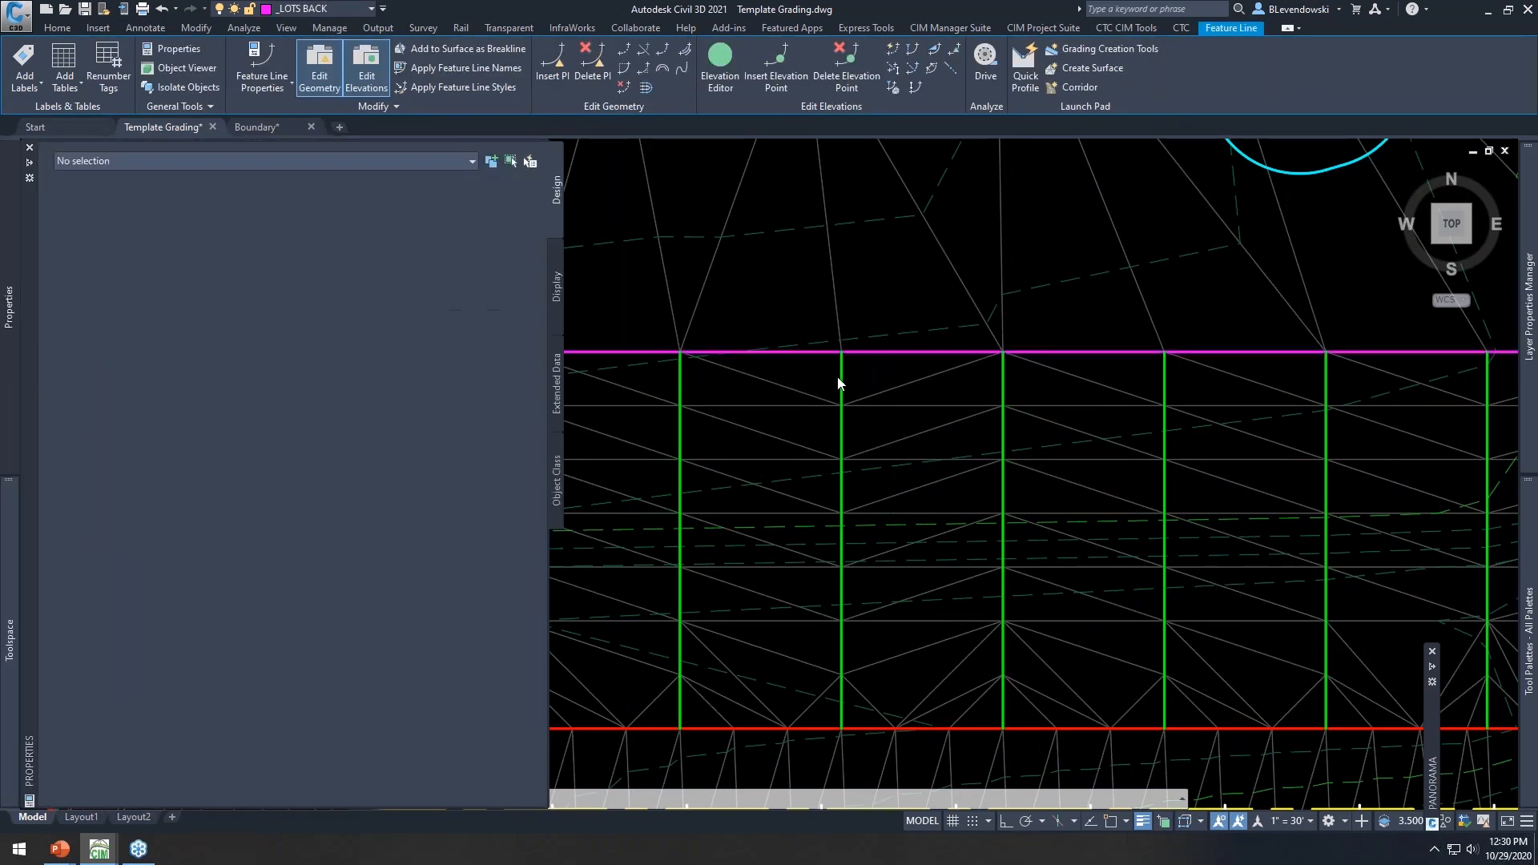
Inspect the grades at the rear ends of the green inner lot lines with Quick Elevation Edit
left_click(842, 376)
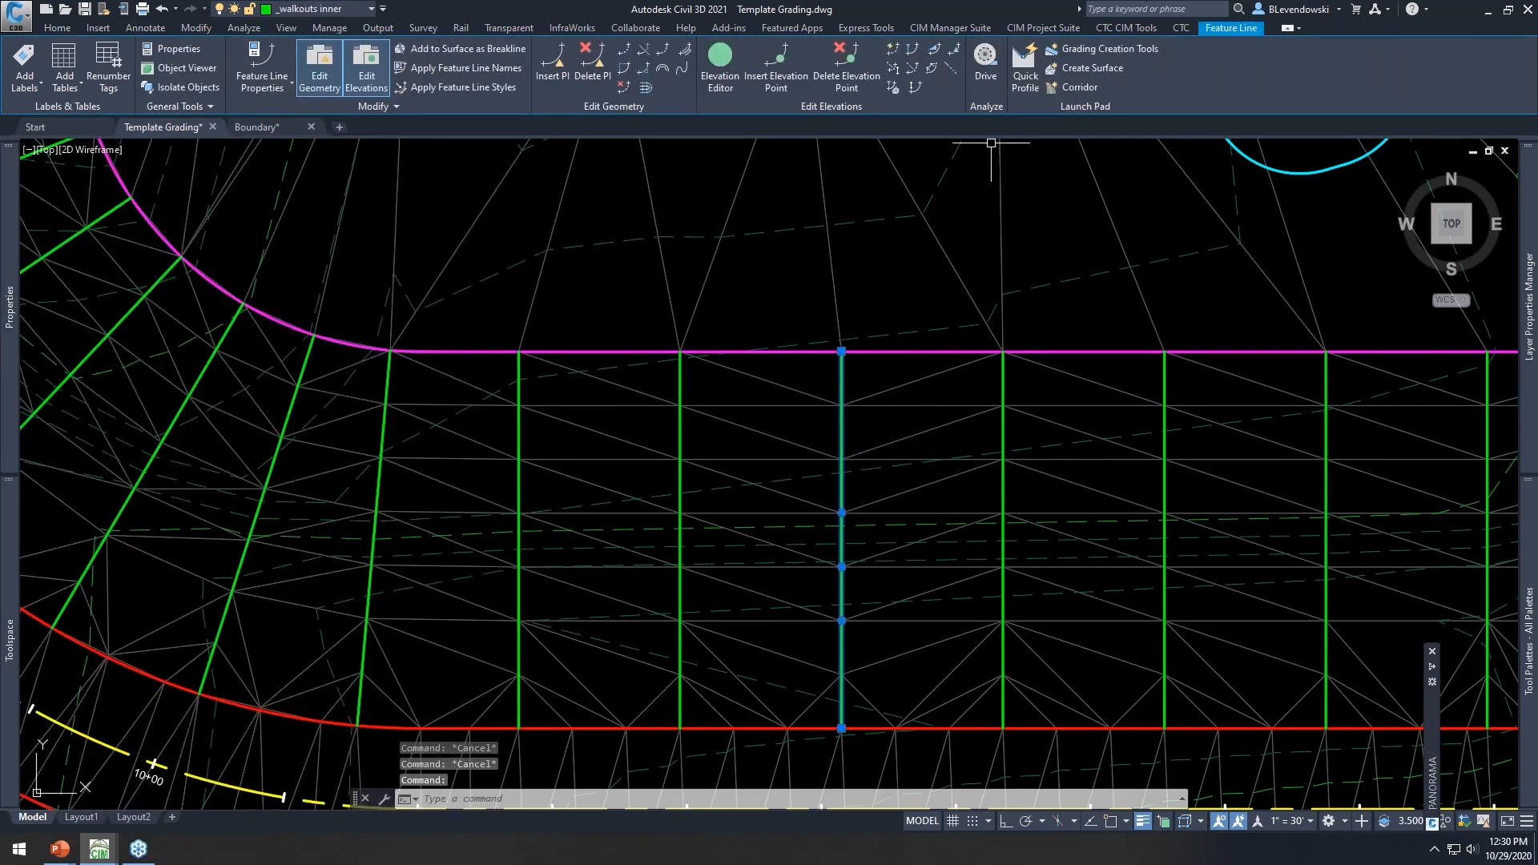
left_click(894, 54)
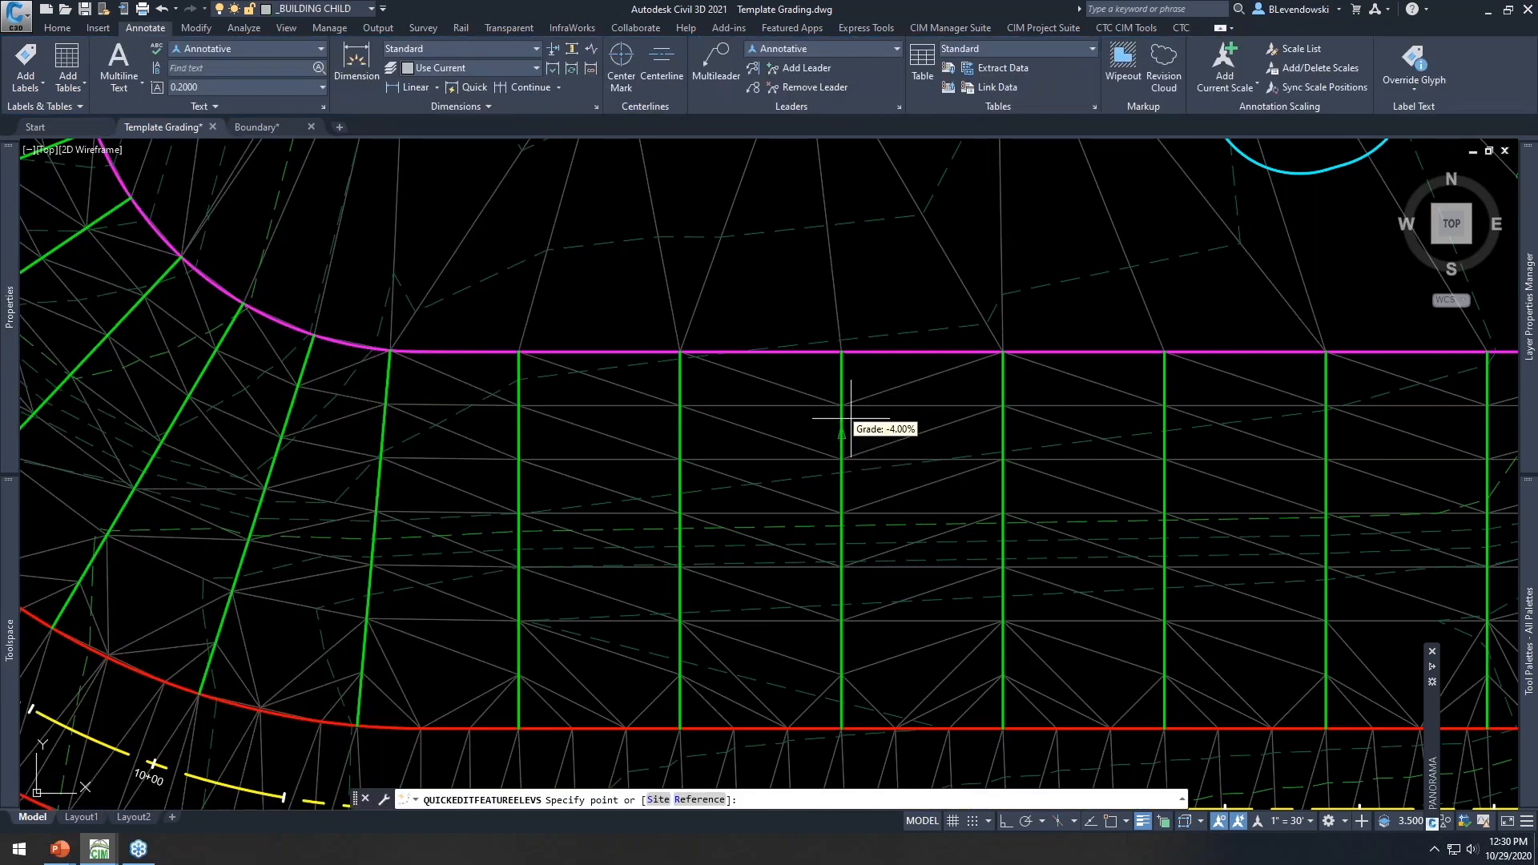
scroll(851, 417, "up", 1)
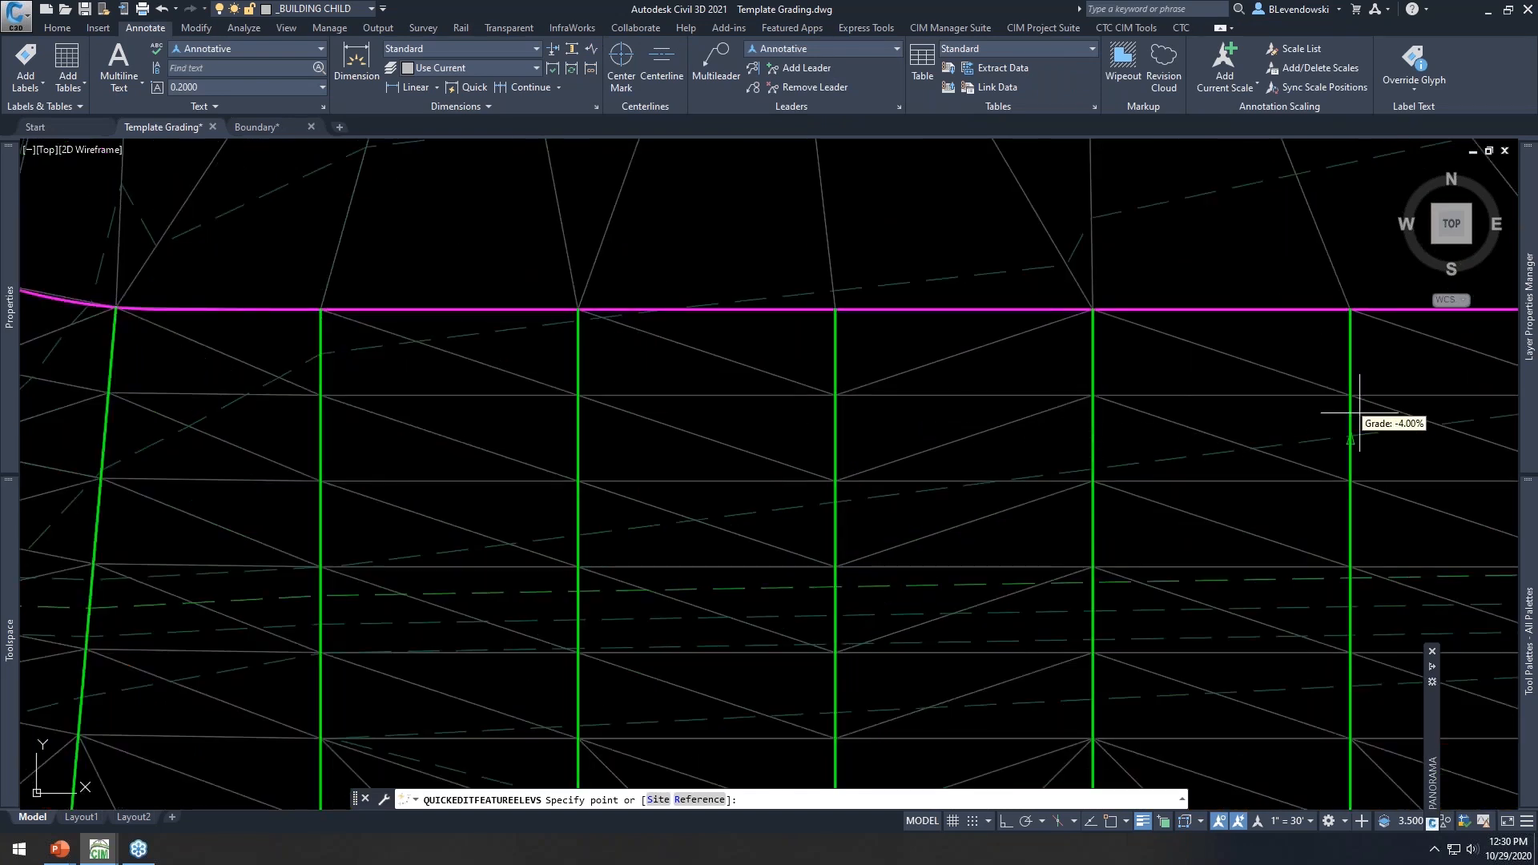
middle_click_drag(579, 429, 705, 433)
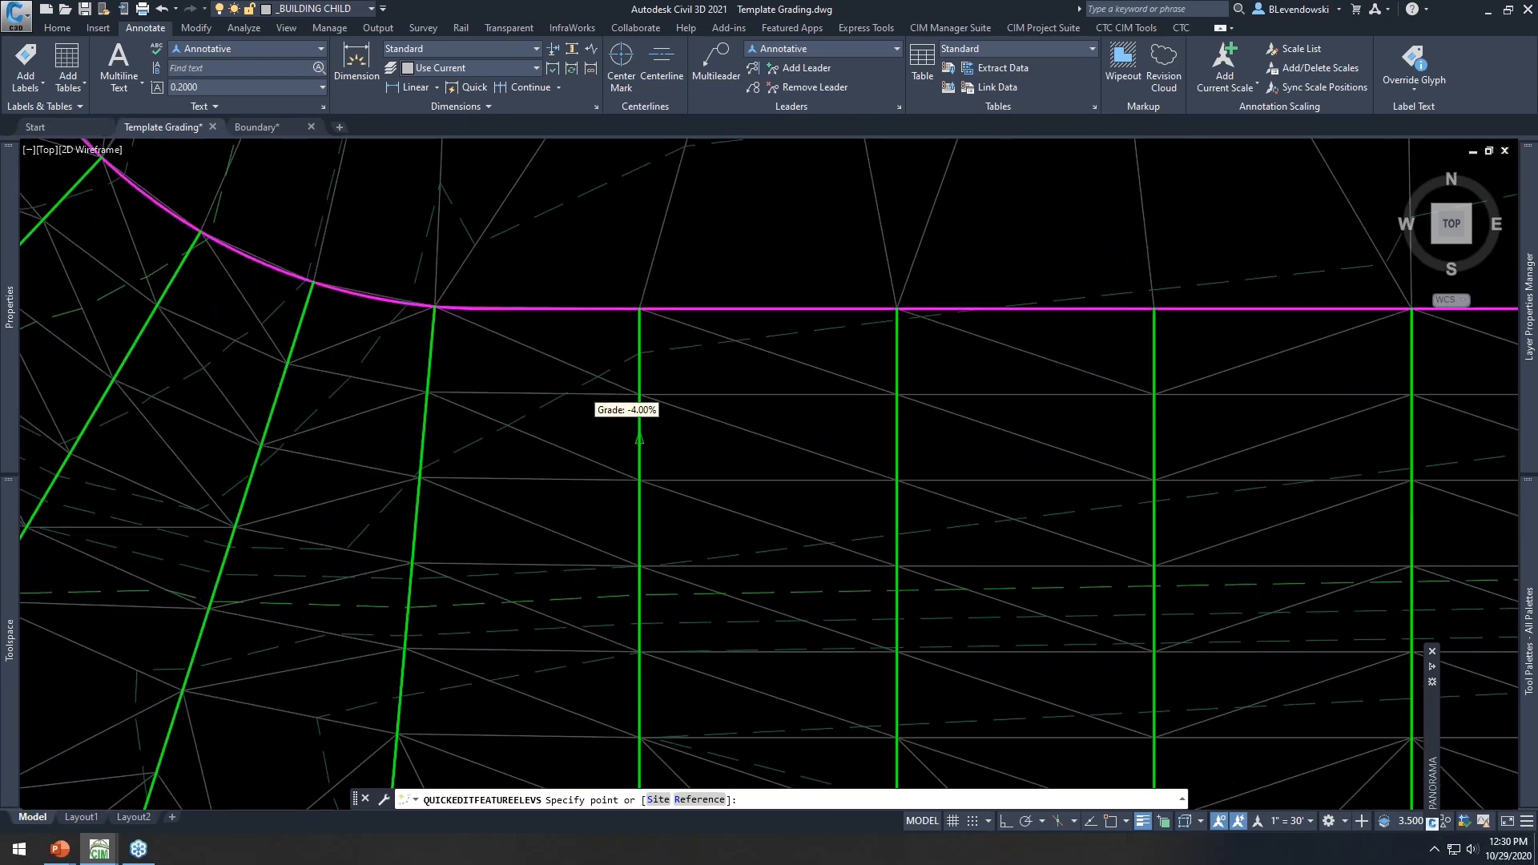
scroll(594, 401, "down", 2)
key("Escape")
key("Escape")
key("Escape")
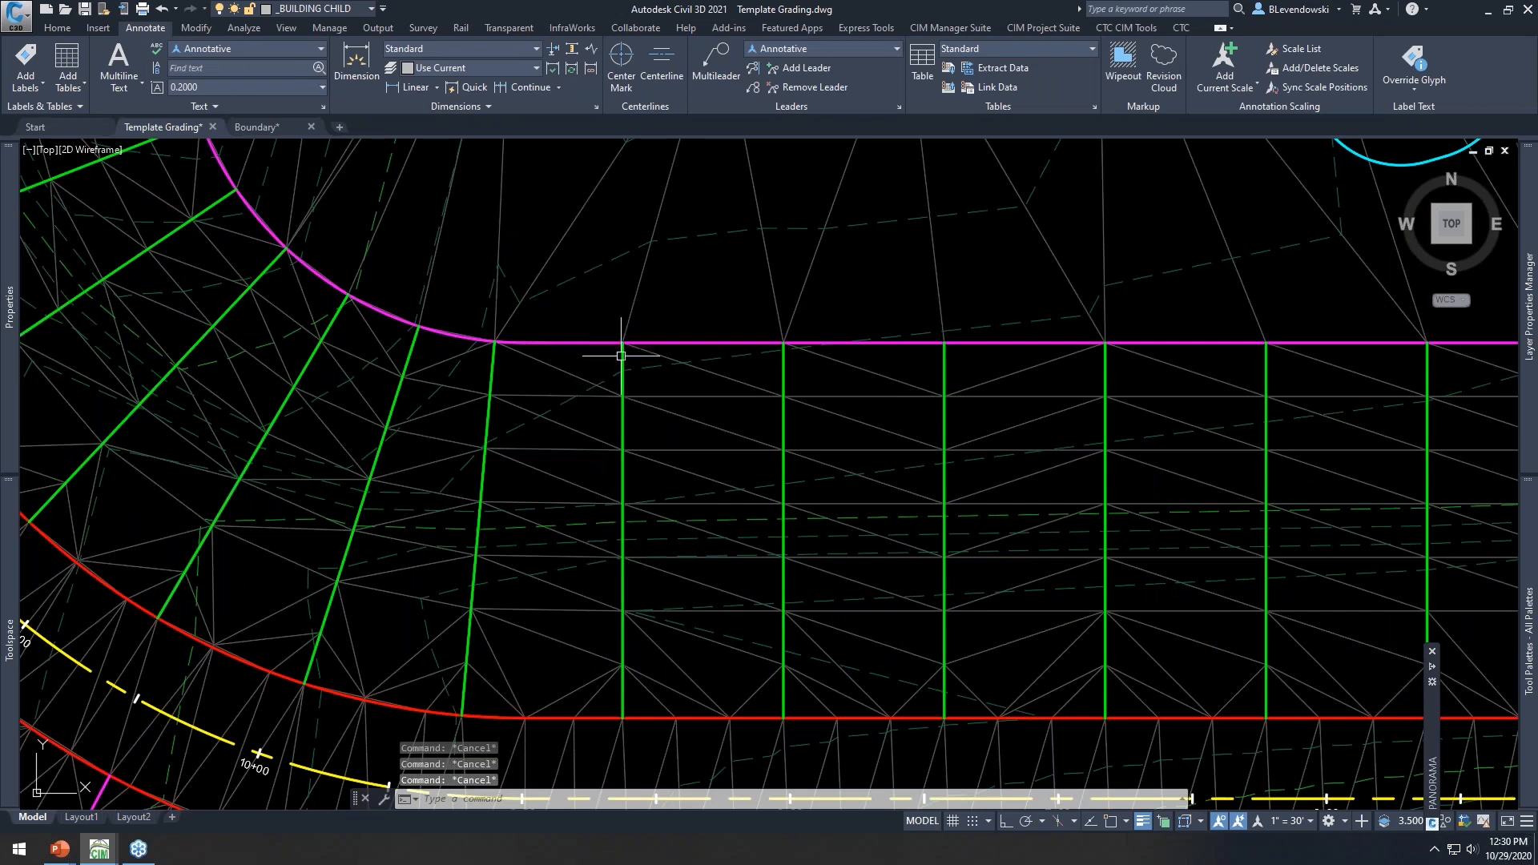
scroll(651, 389, "up", 1)
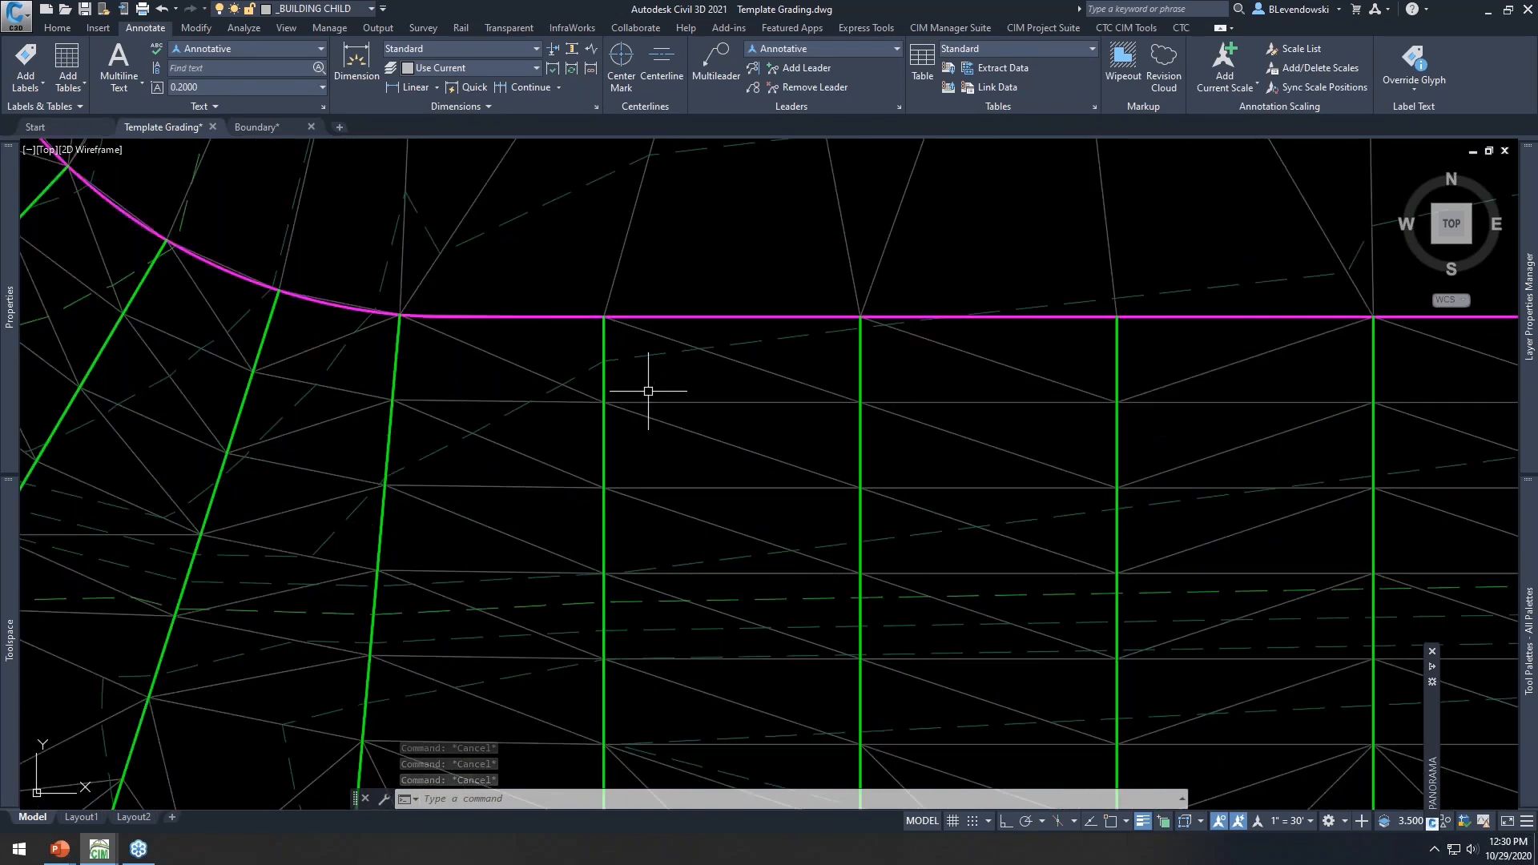
scroll(689, 419, "down", 2)
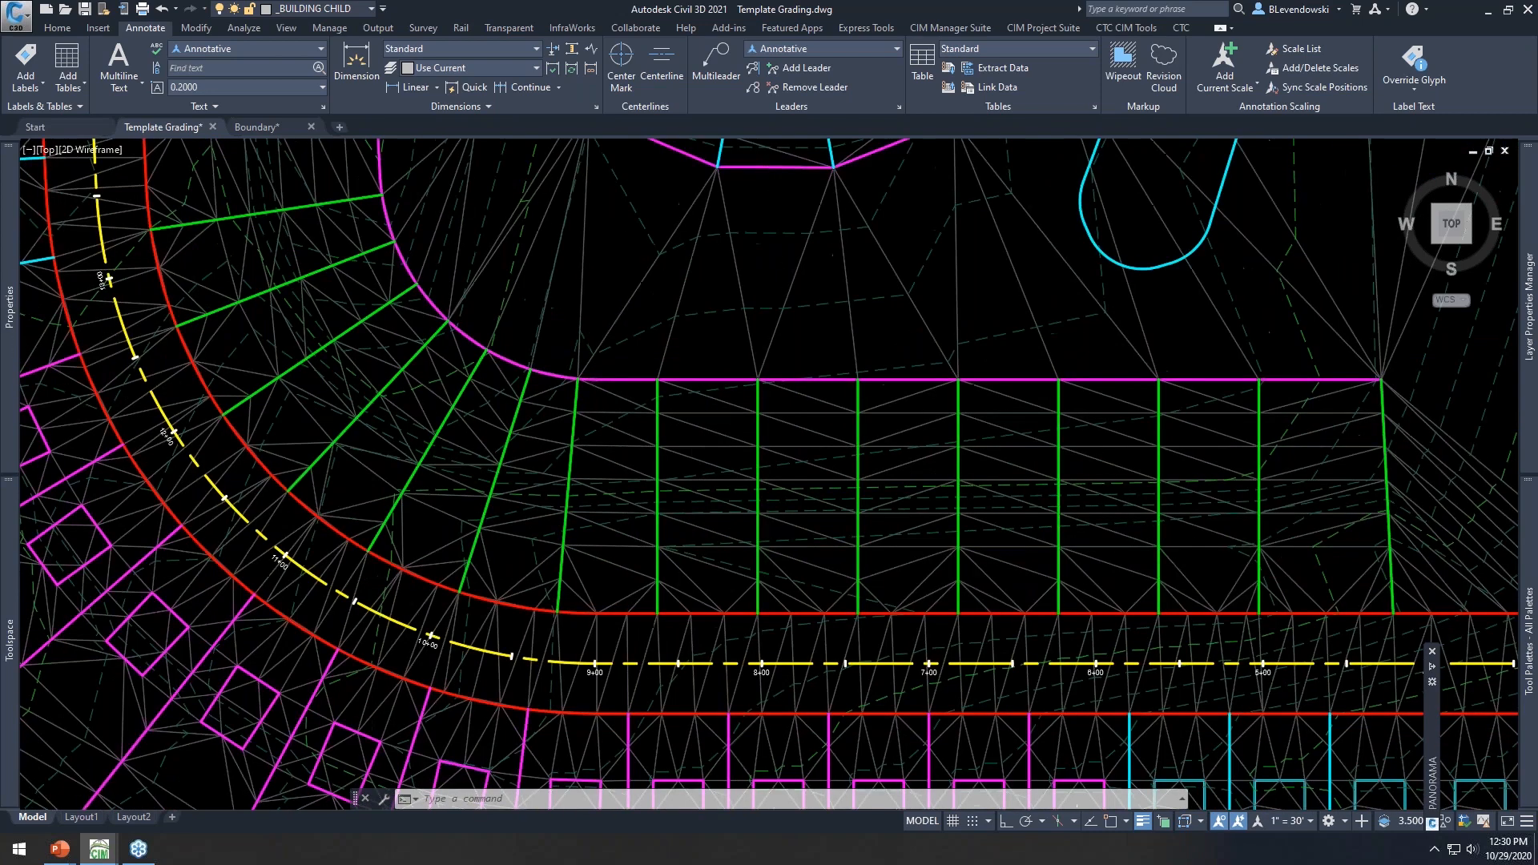
Examine the surface triangulation across the green inner walkout lots, the rear lot line and the building lots on the opposite side of the road
scroll(697, 408, "down", 1)
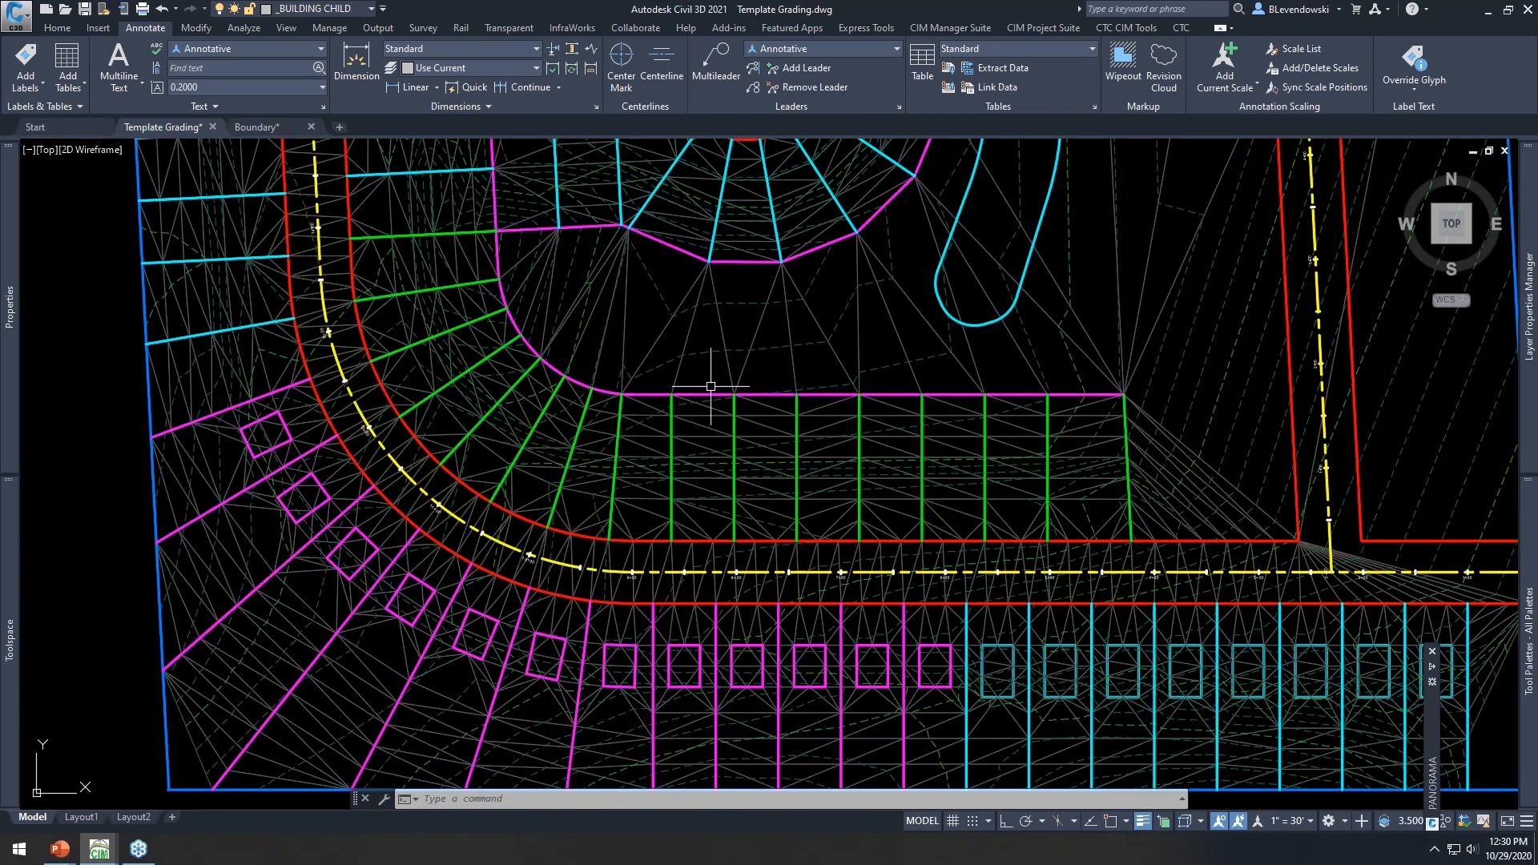
middle_click_drag(718, 375, 699, 430)
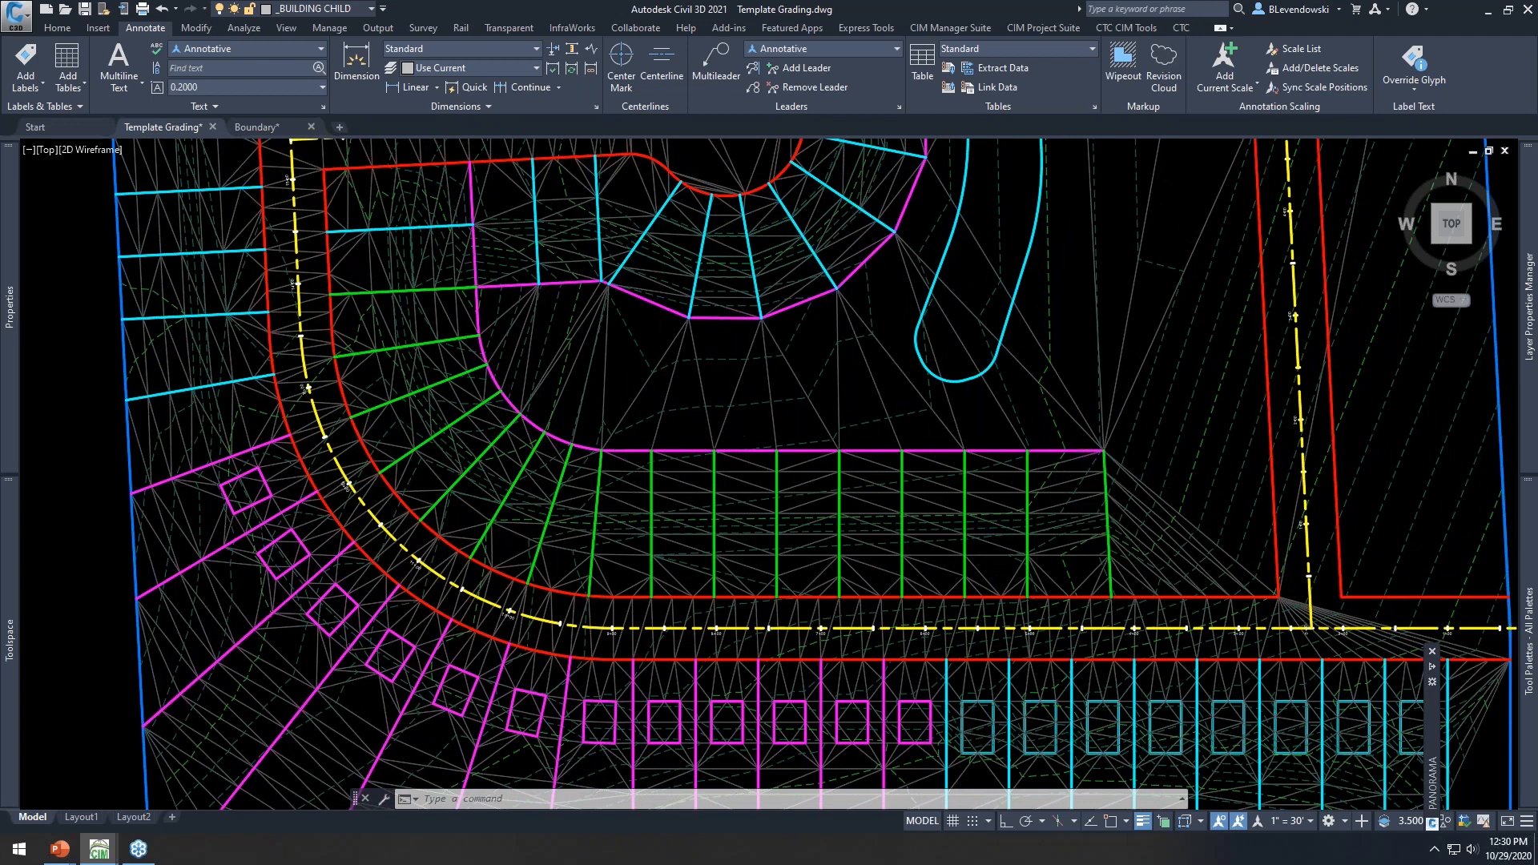
scroll(693, 434, "down", 1)
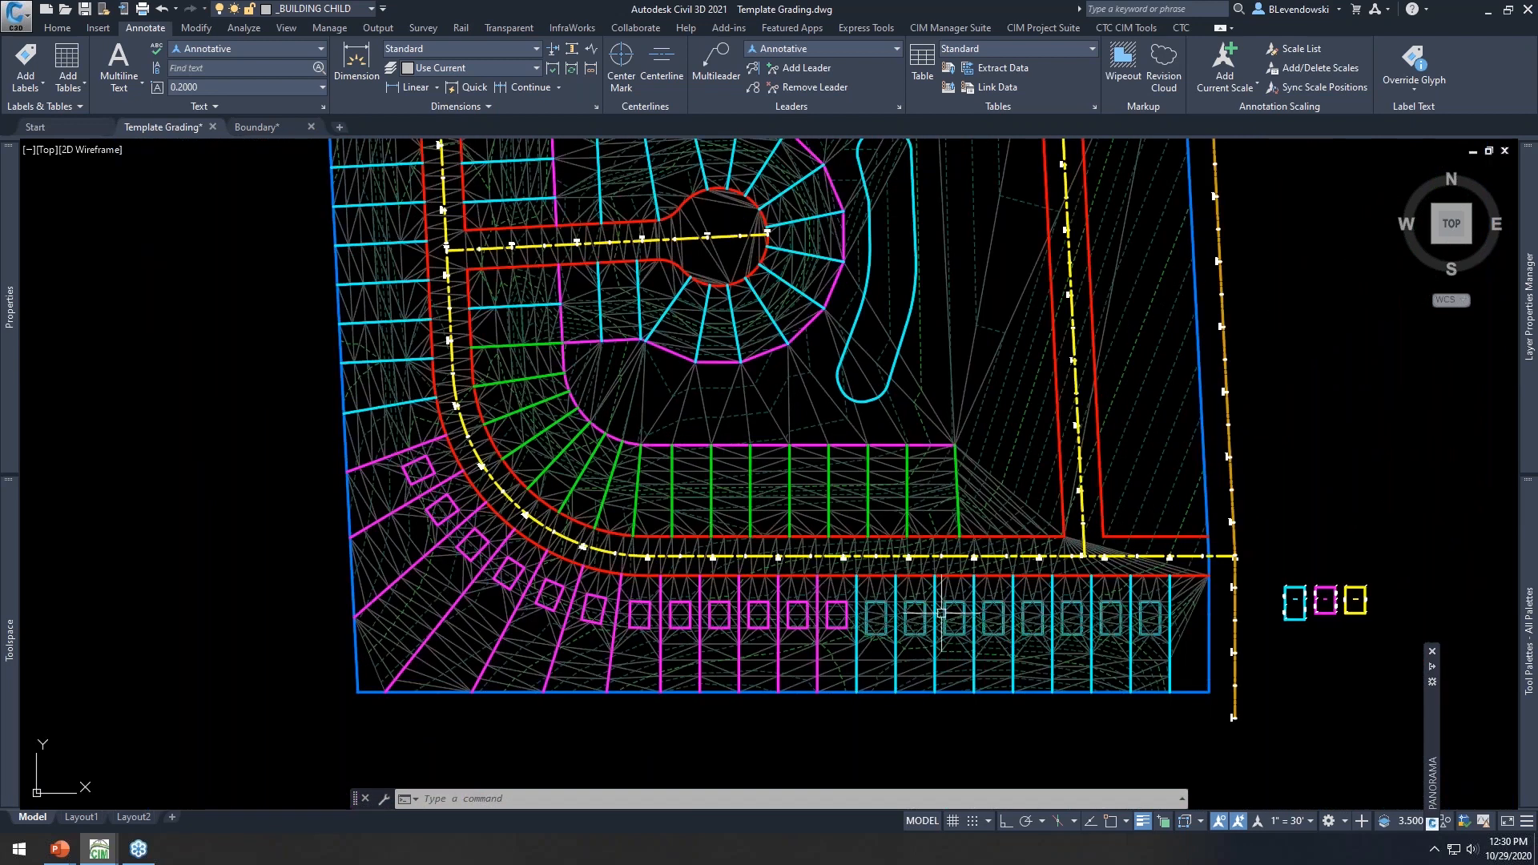
scroll(1122, 677, "up", 1)
scroll(1154, 570, "up", 2)
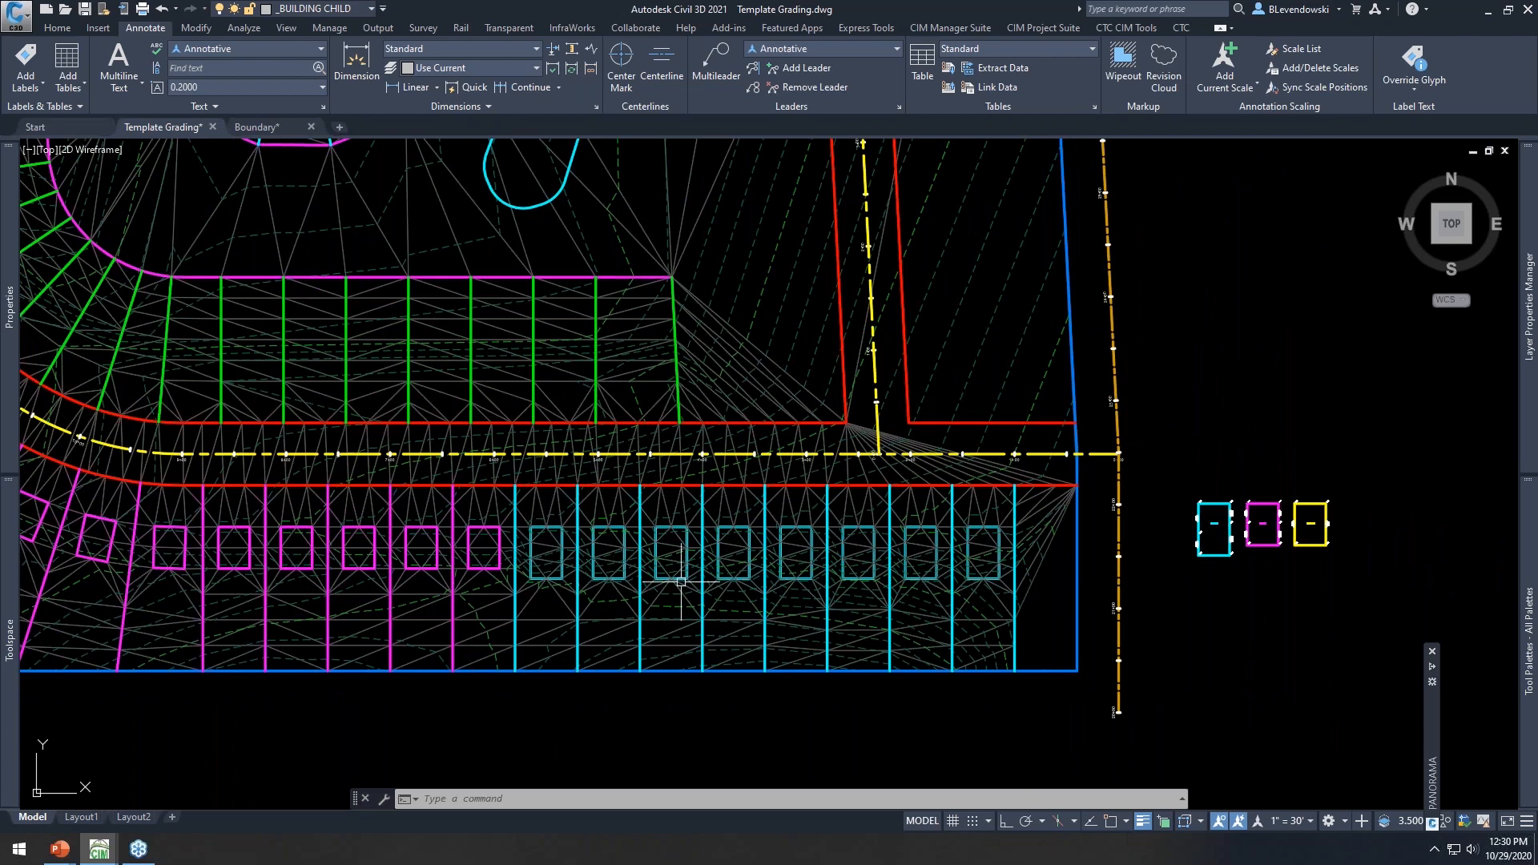
middle_click_drag(748, 566, 1018, 593)
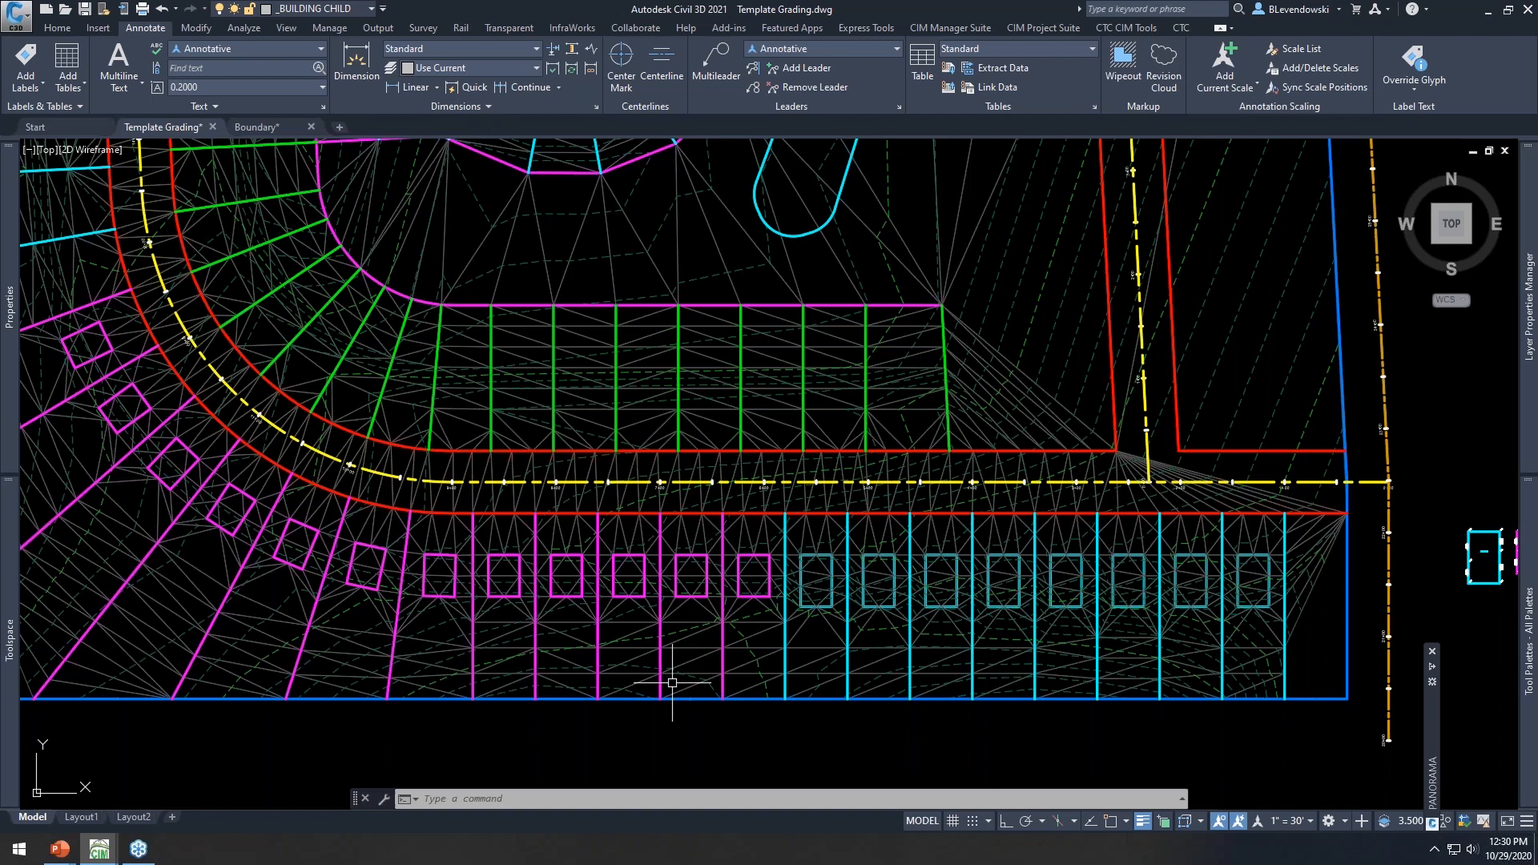
middle_click_drag(529, 491, 579, 584)
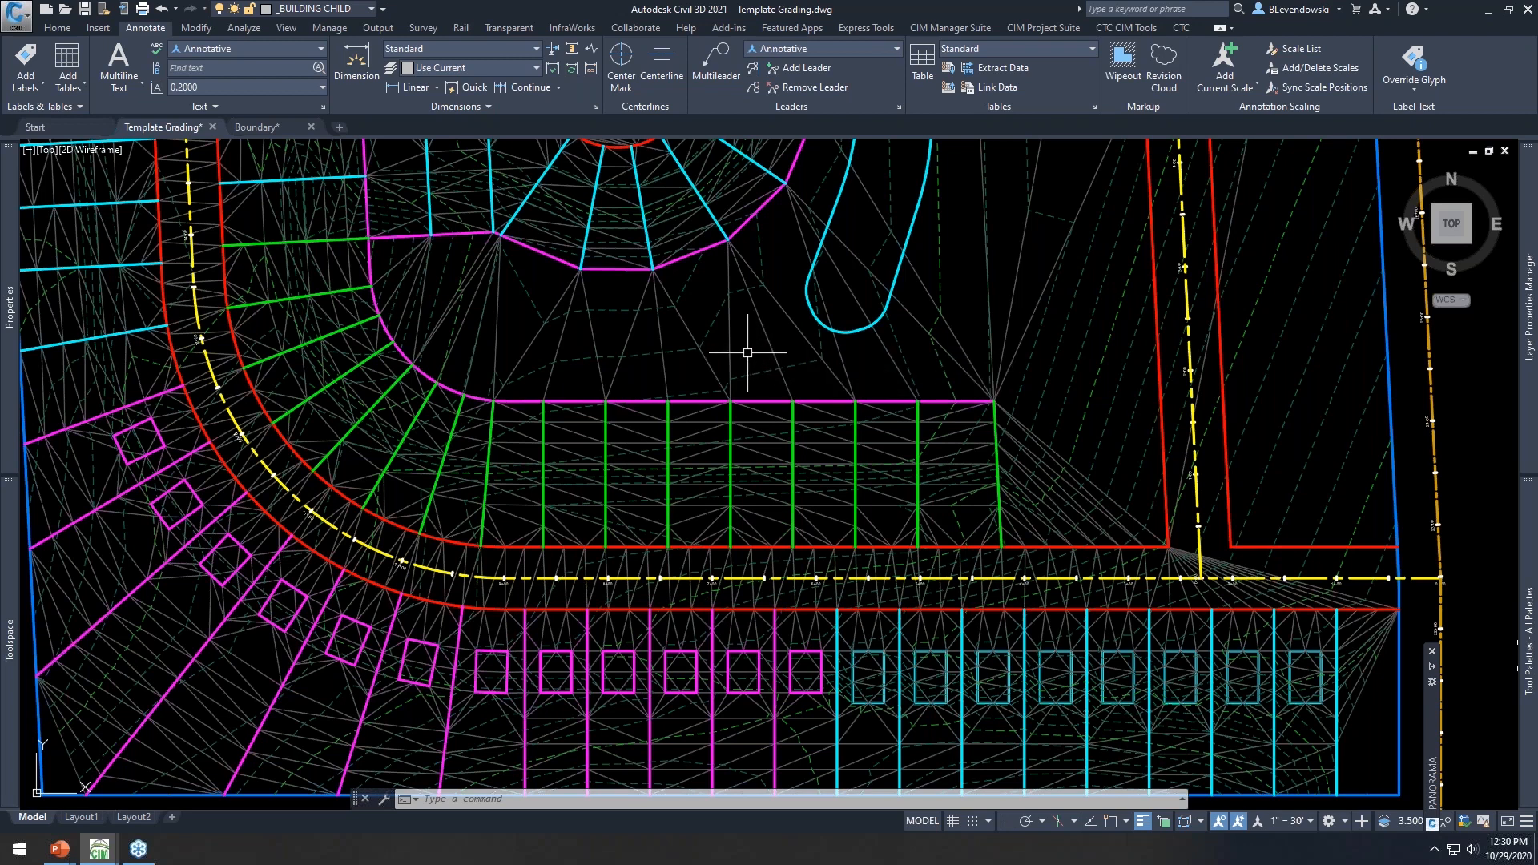
middle_click_drag(677, 410, 832, 339)
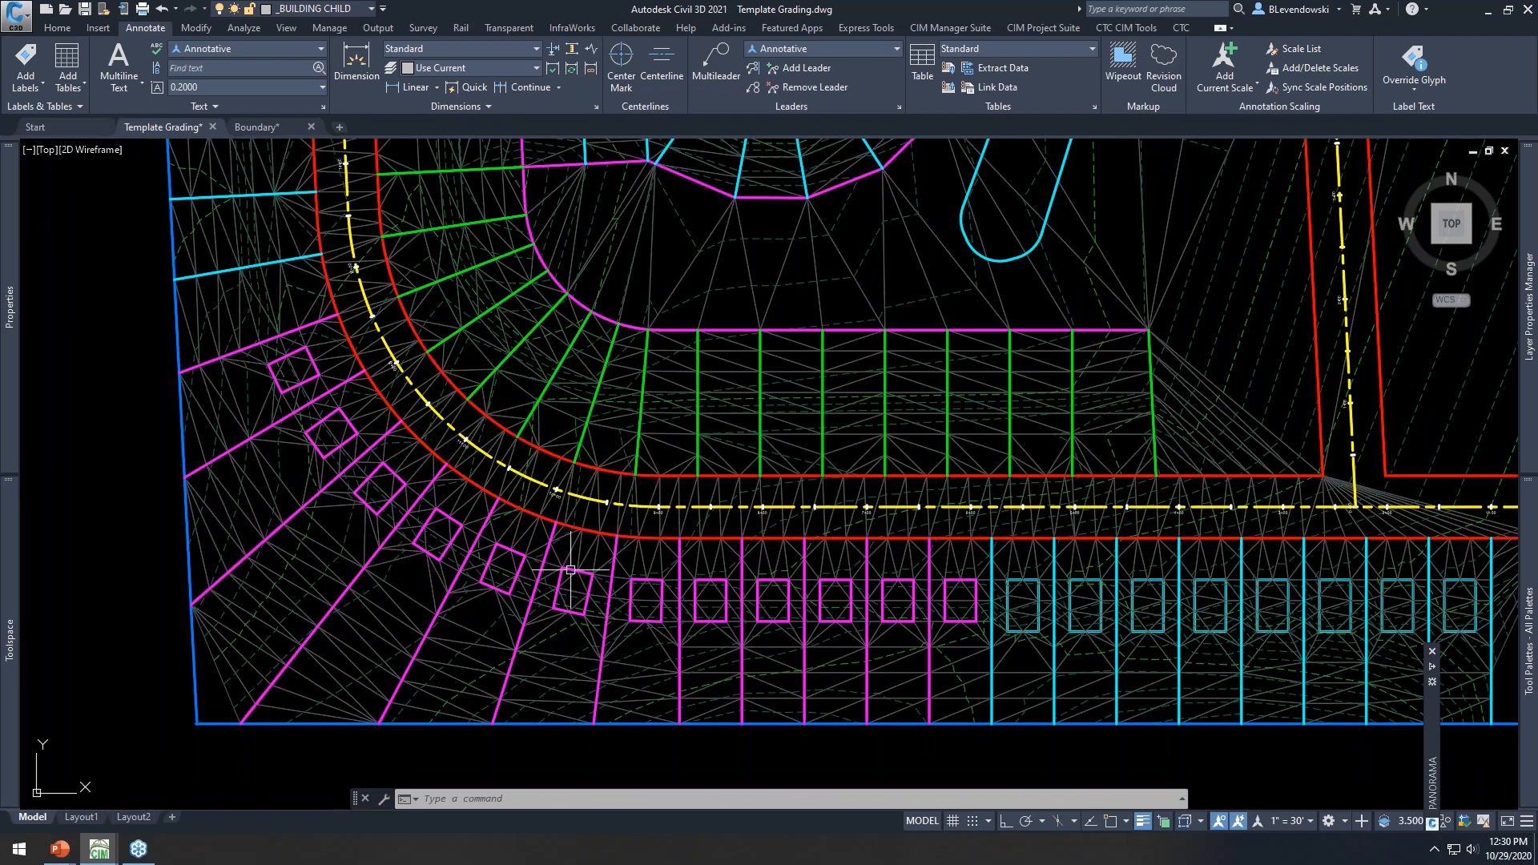
middle_click_drag(604, 326, 610, 408)
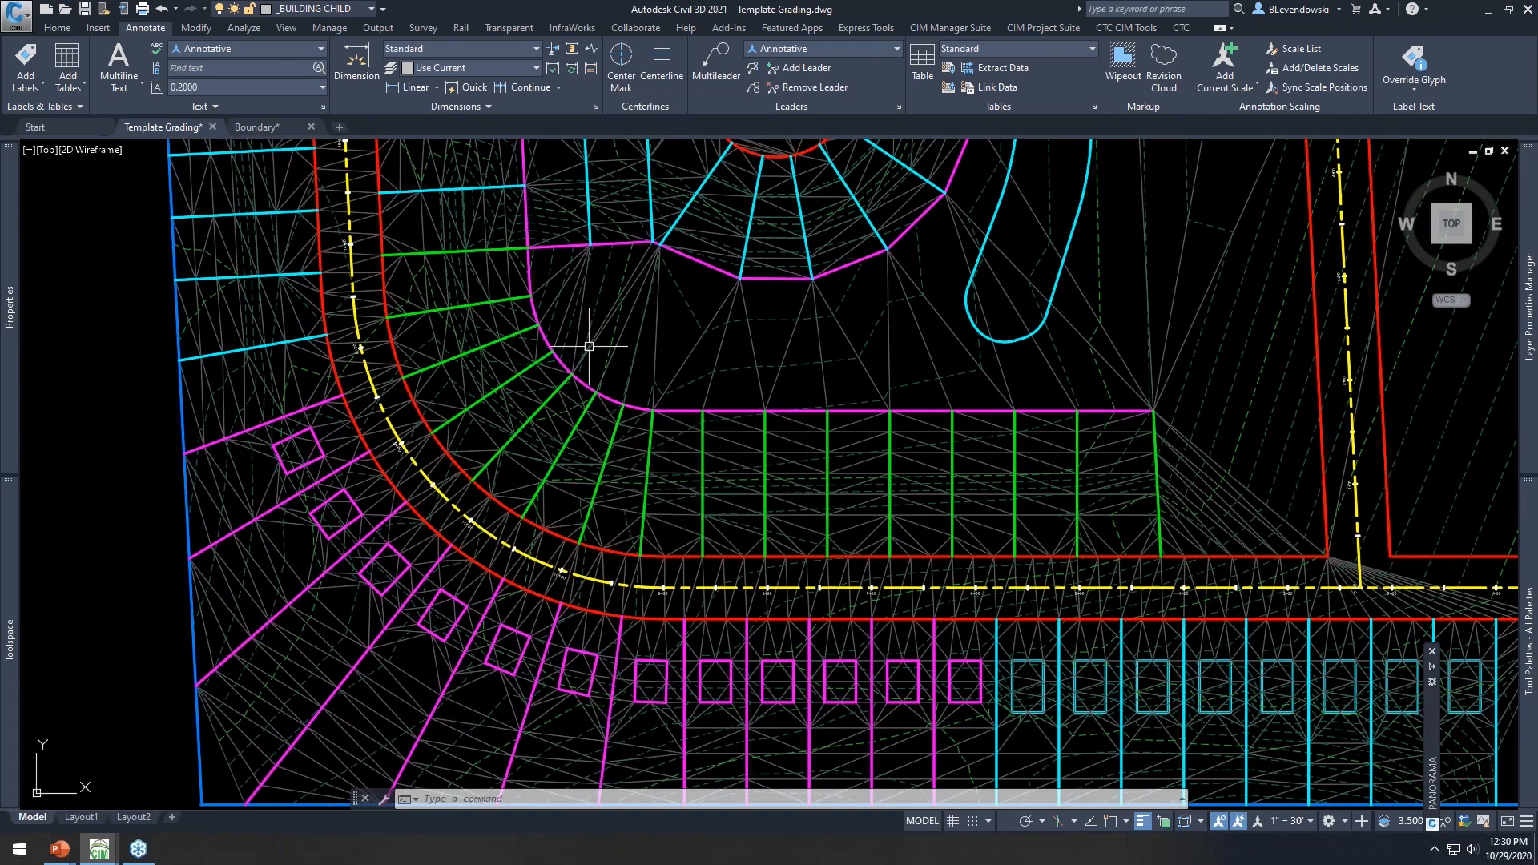
mouse_move(605, 315)
middle_click_drag(797, 553, 698, 478)
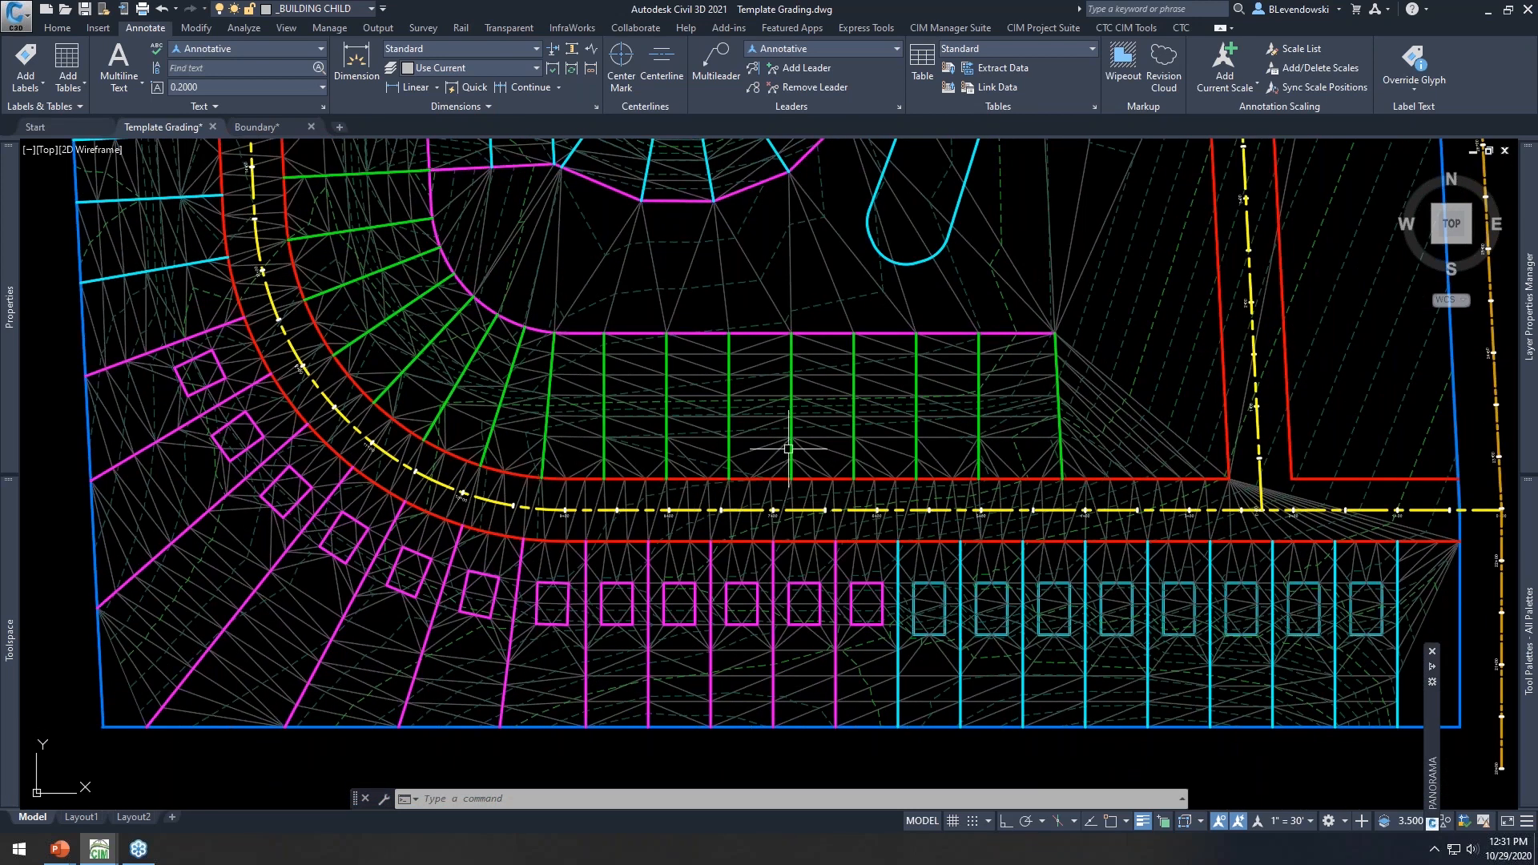
key("Escape")
key("Escape")
key("Escape")
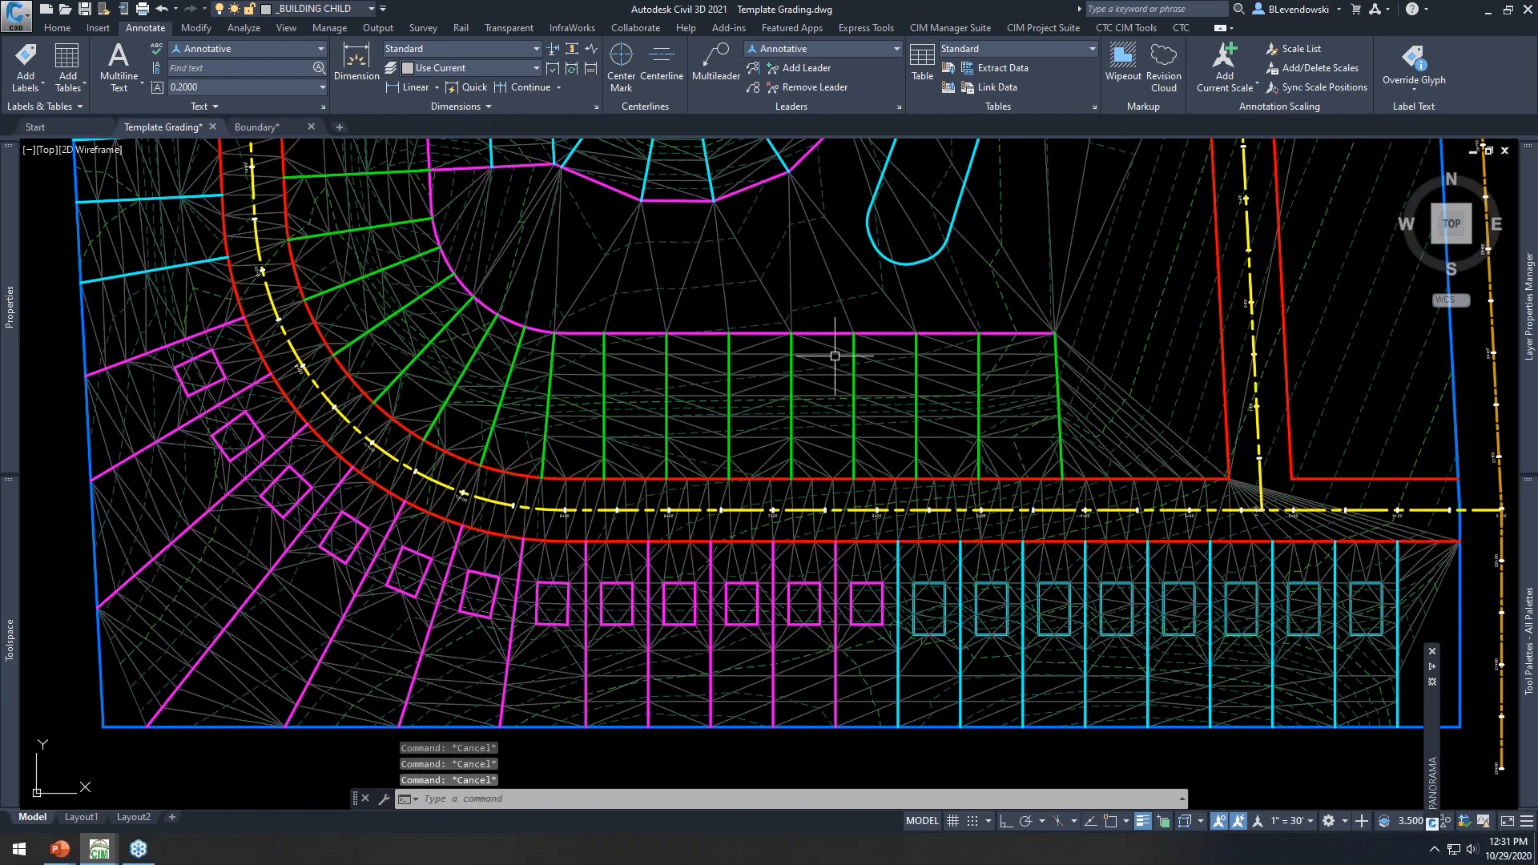
key("alt+Tab")
left_click(670, 431)
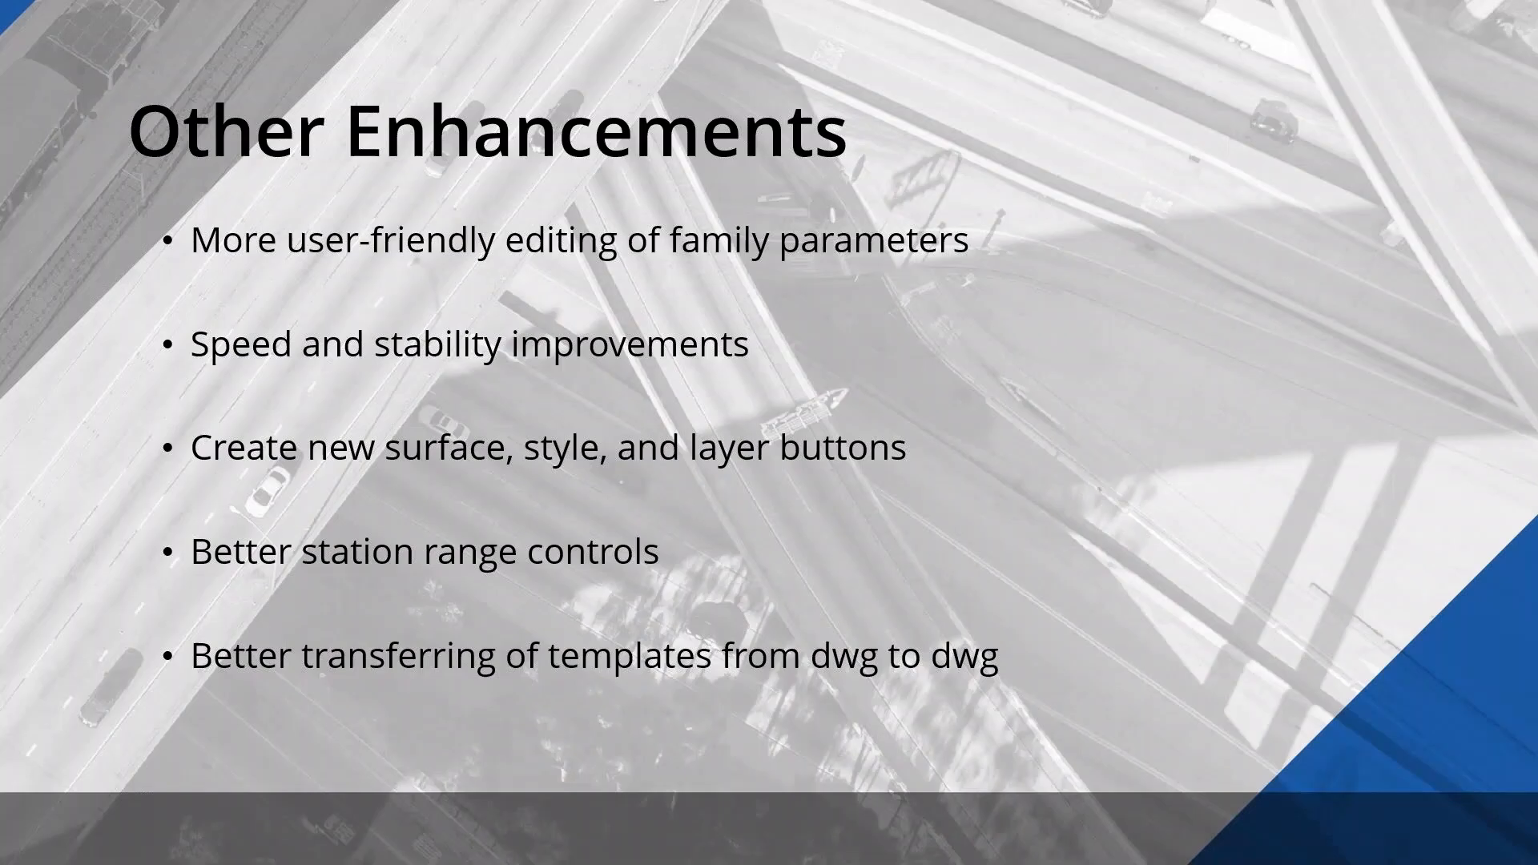
left_click(881, 444)
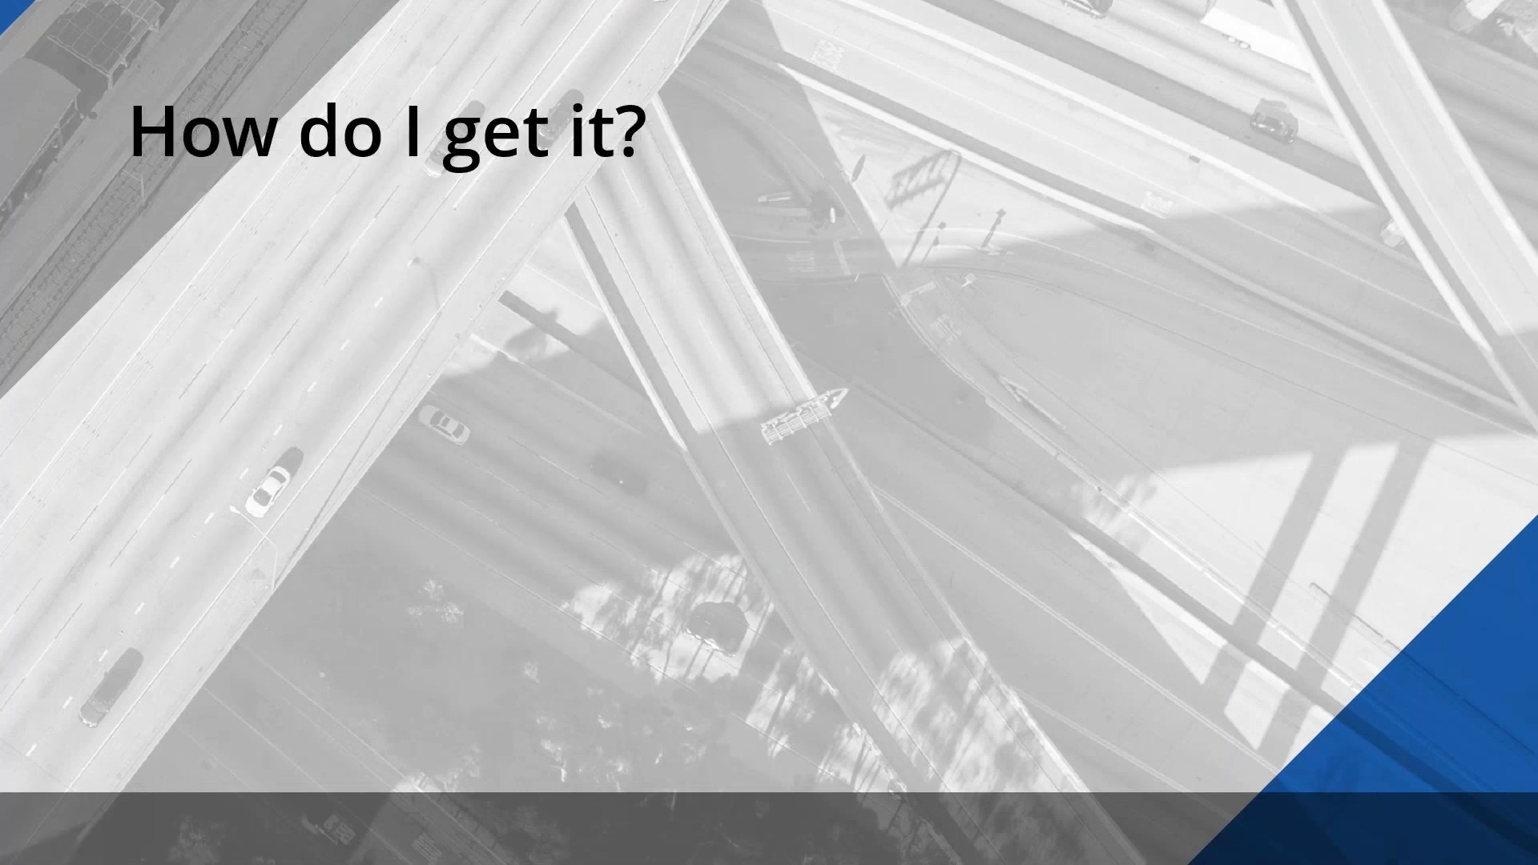